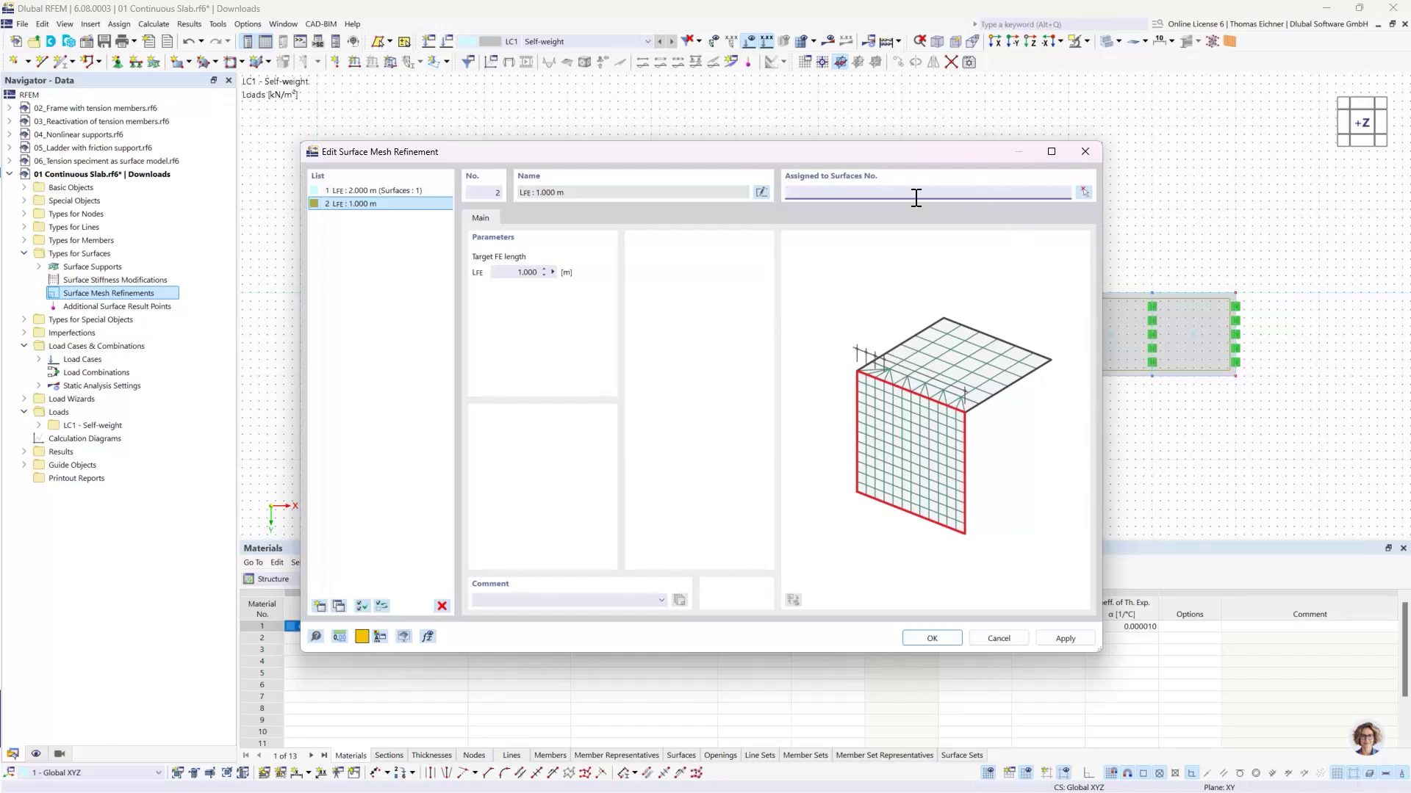
Step: Assign the 1.000 m surface mesh refinement to surface 2, picked in the model
click(1085, 192)
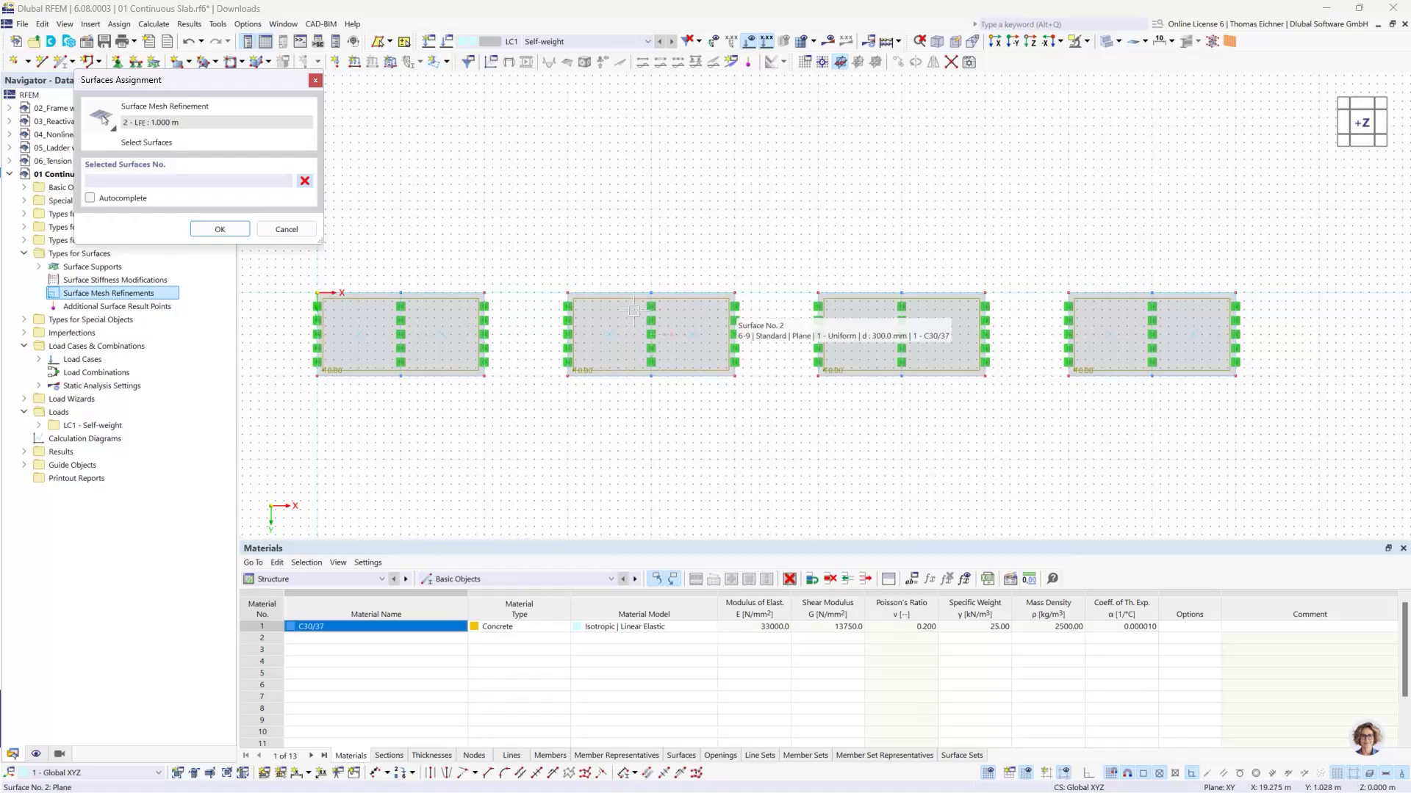
click(634, 310)
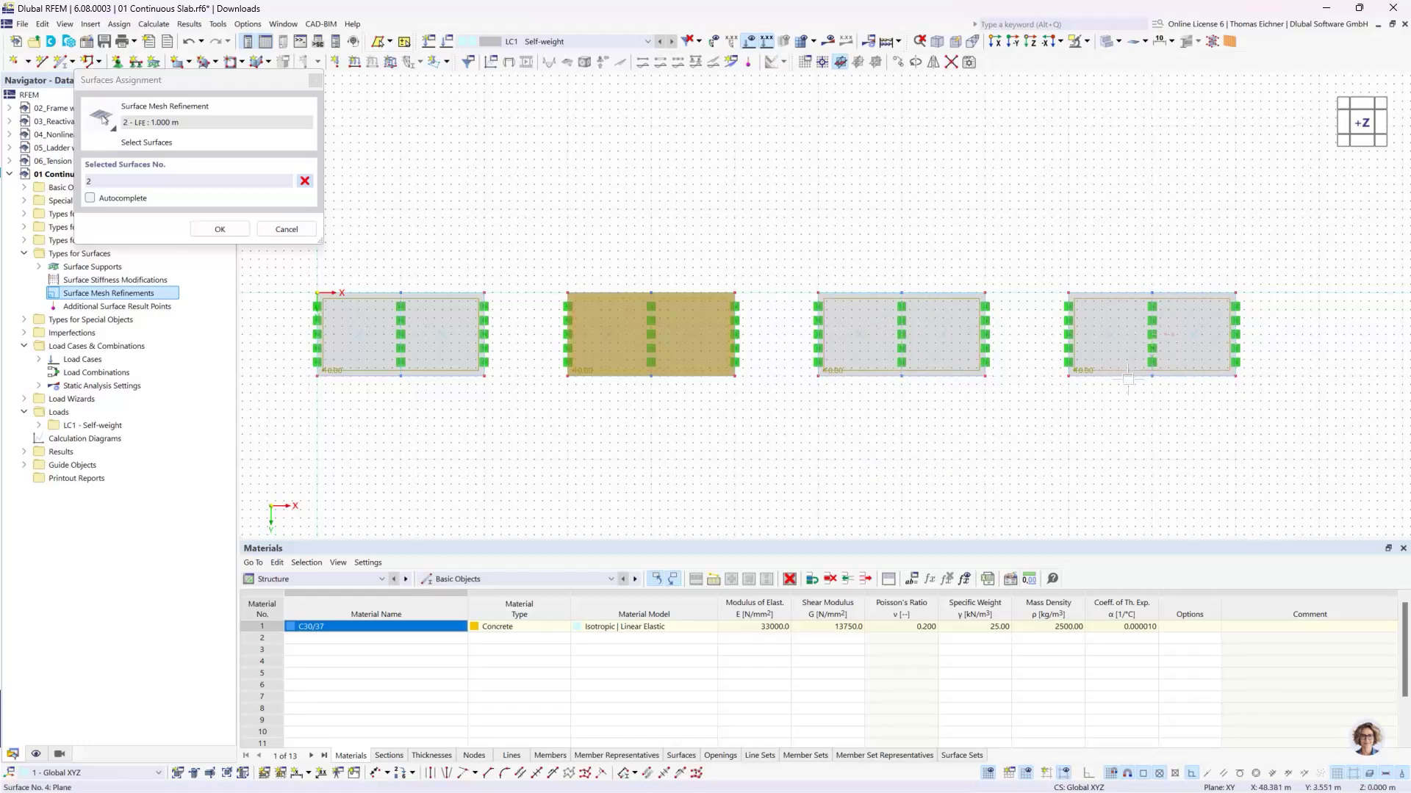
click(222, 228)
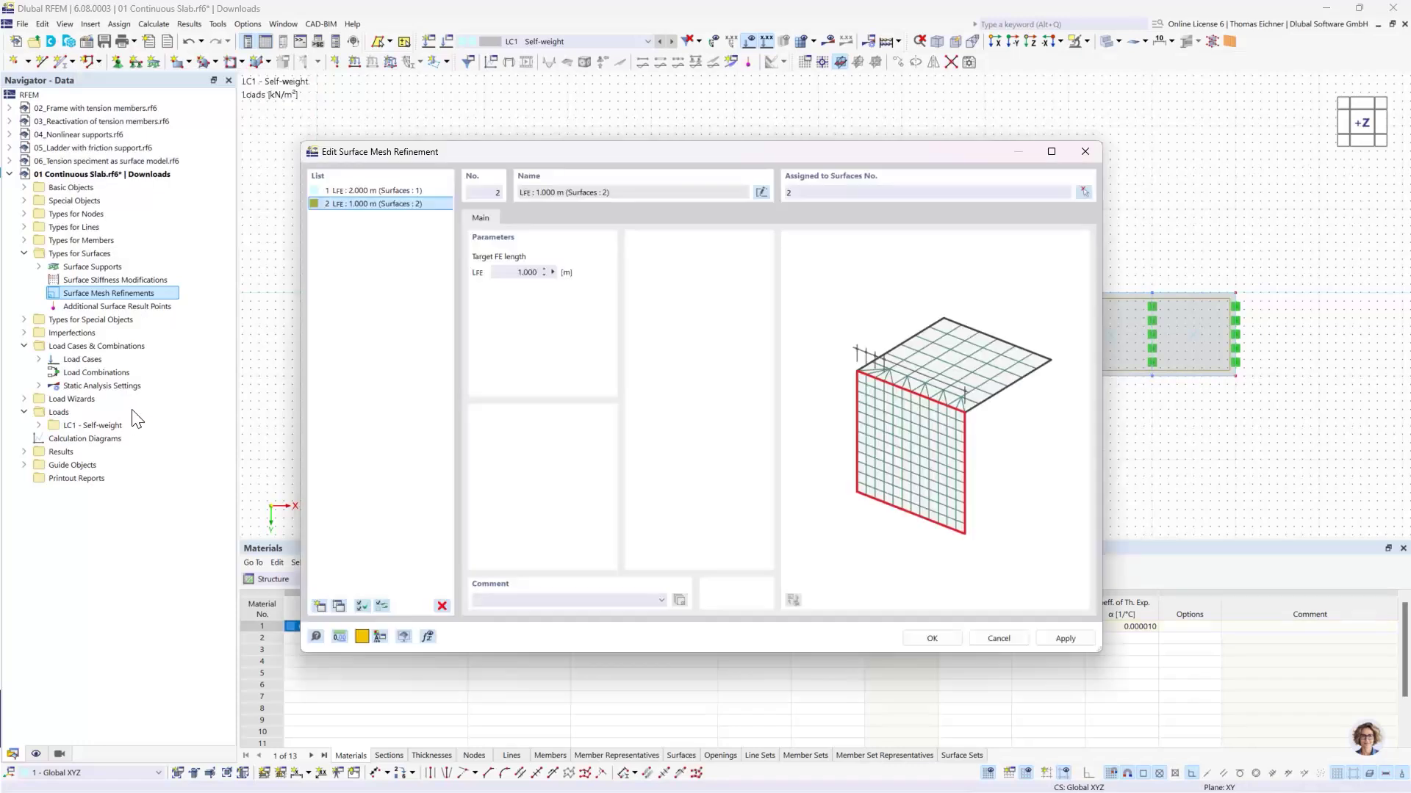
click(379, 205)
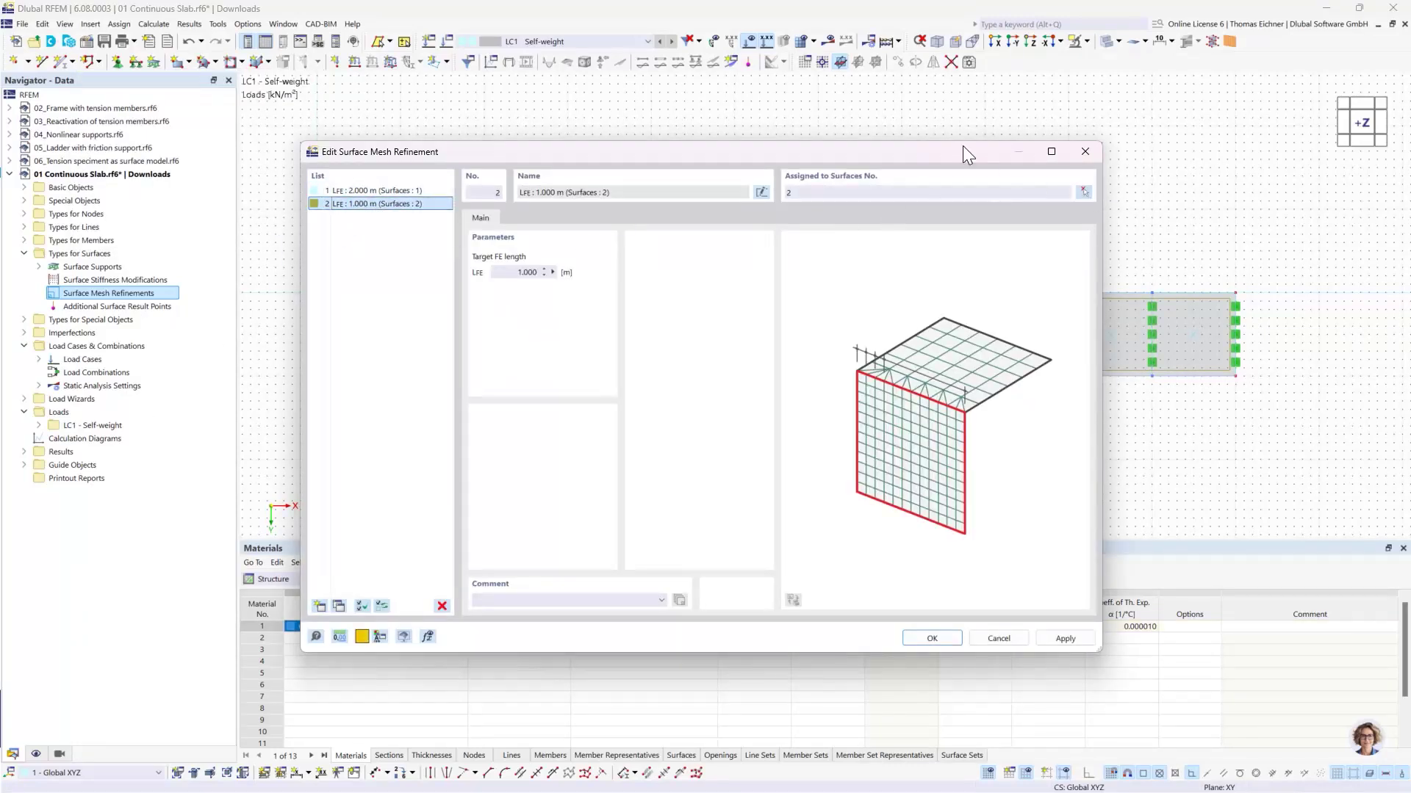
drag(962, 145, 937, 156)
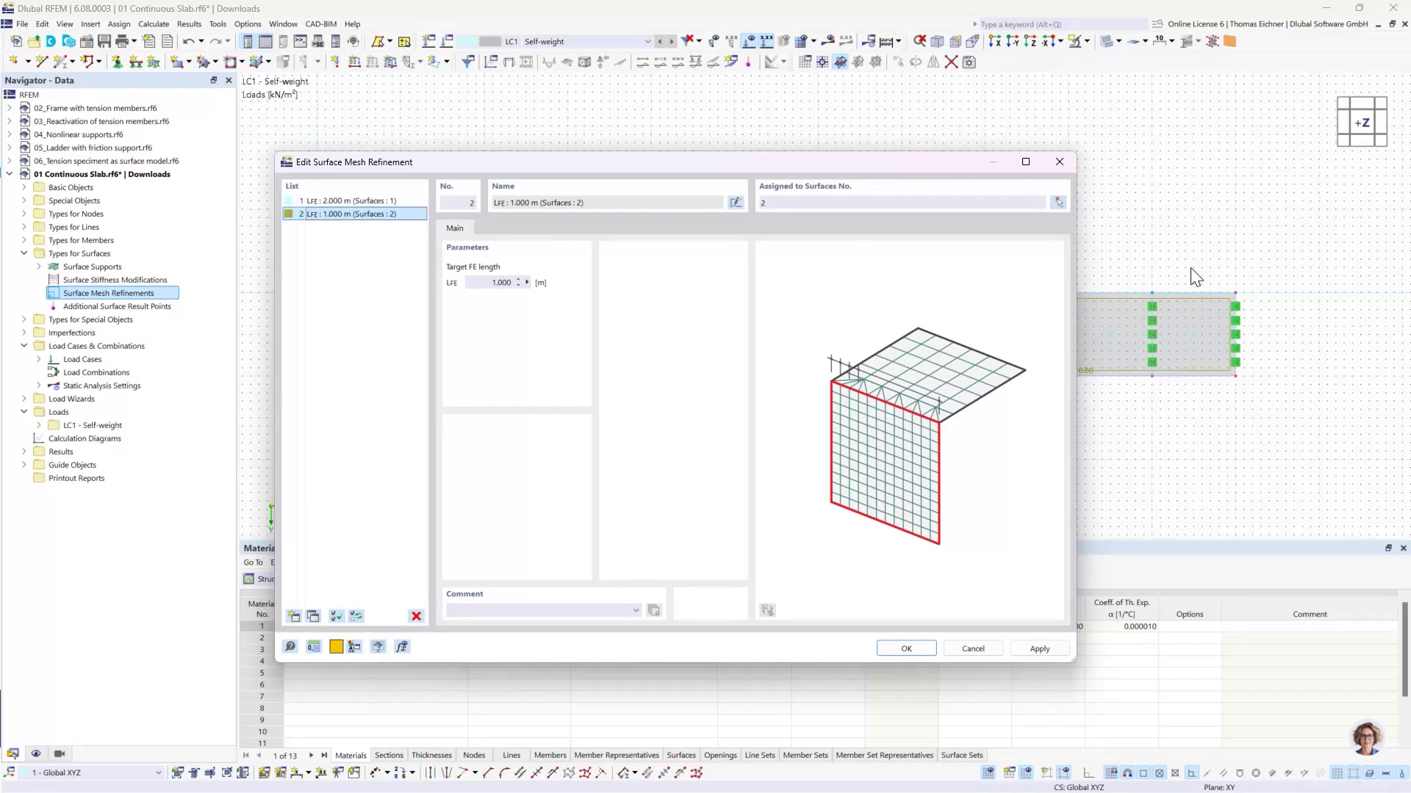
Step: Copy the 1.000 m mesh refinement, set the copy's target FE length to 0.500 m and assign it to surface 3
click(313, 616)
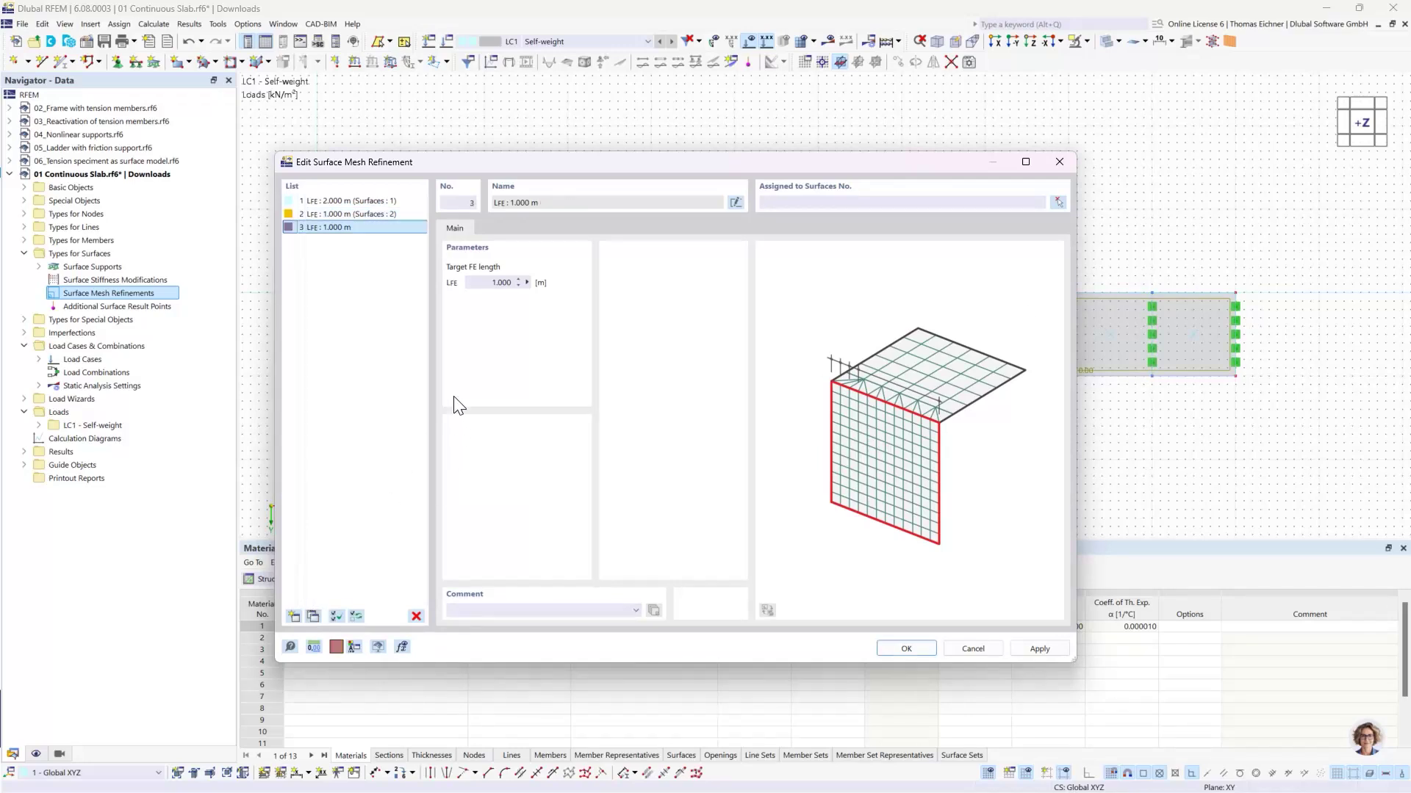
double_click(500, 283)
text(0)
click(795, 196)
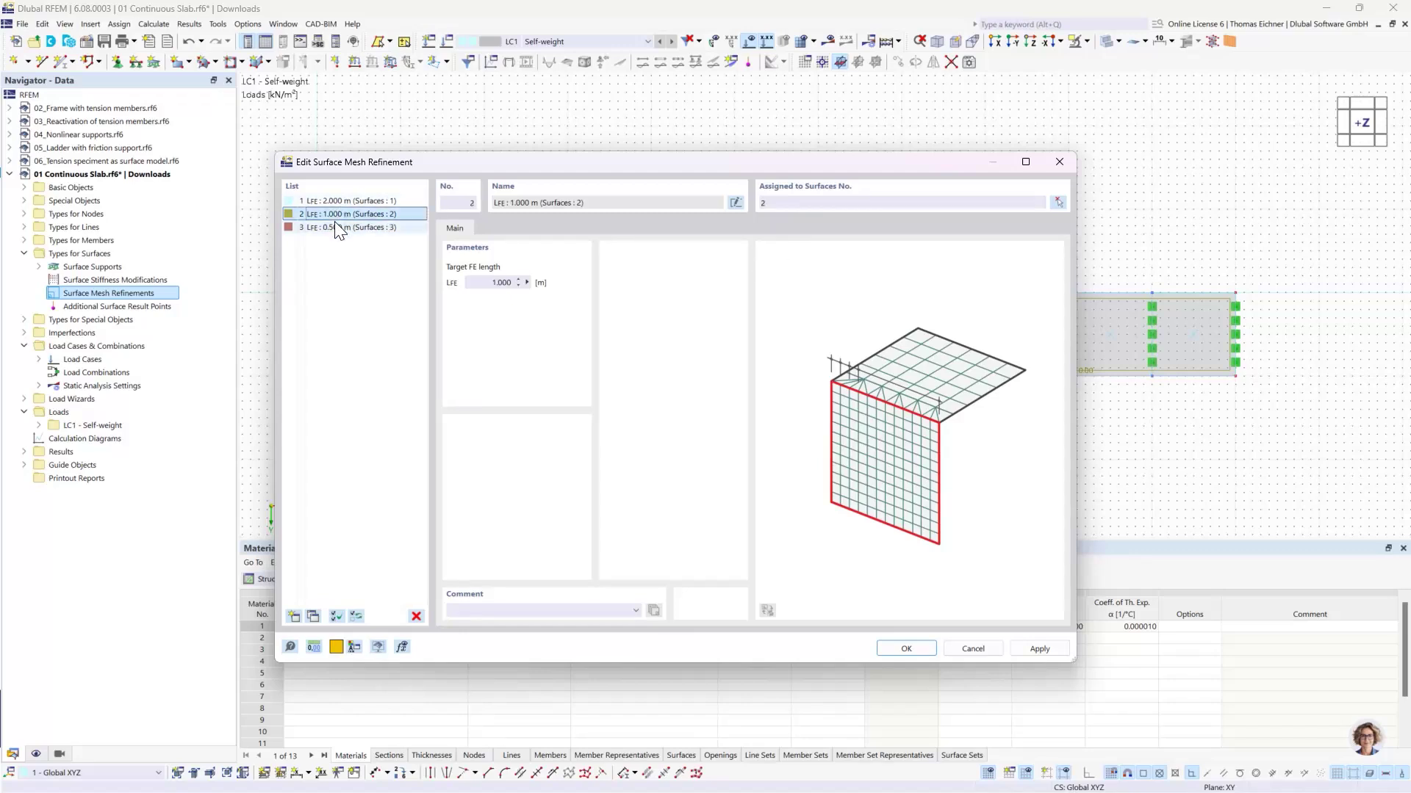
Step: Copy the 0.500 m mesh refinement, set the copy's target FE length to 0.100 m, assign it to surface 4 and confirm the refinements
click(314, 615)
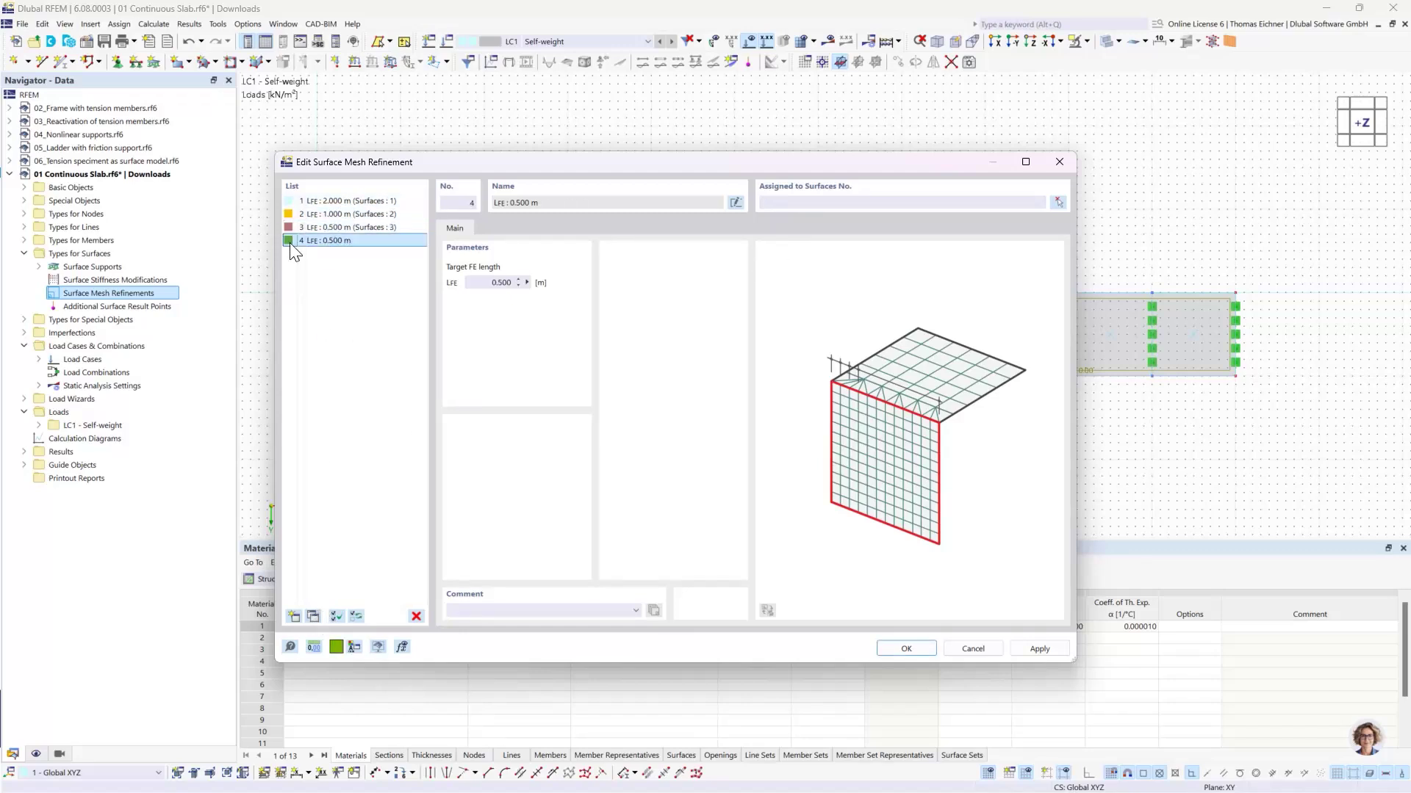
click(499, 283)
key(ctrl+a)
text(0)
click(764, 203)
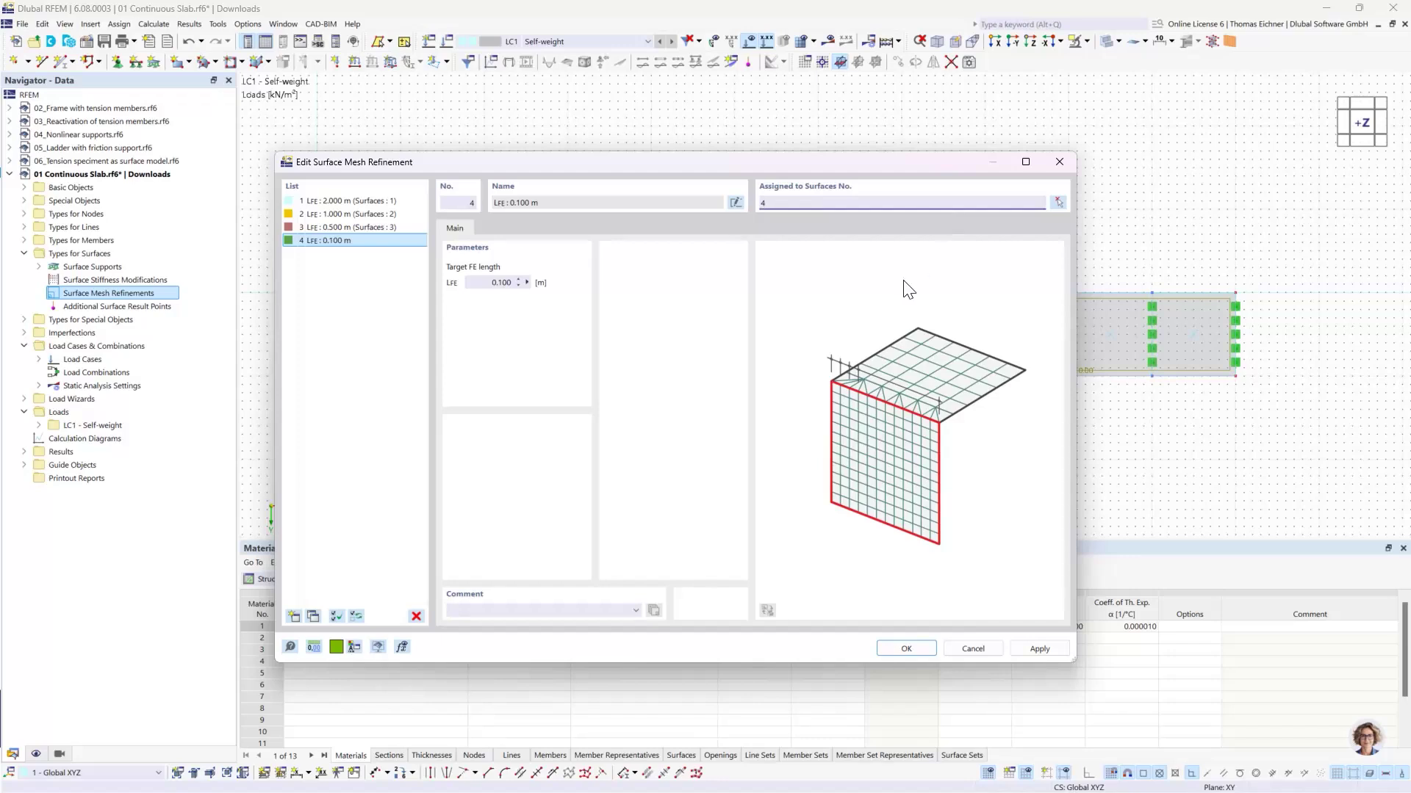
click(385, 234)
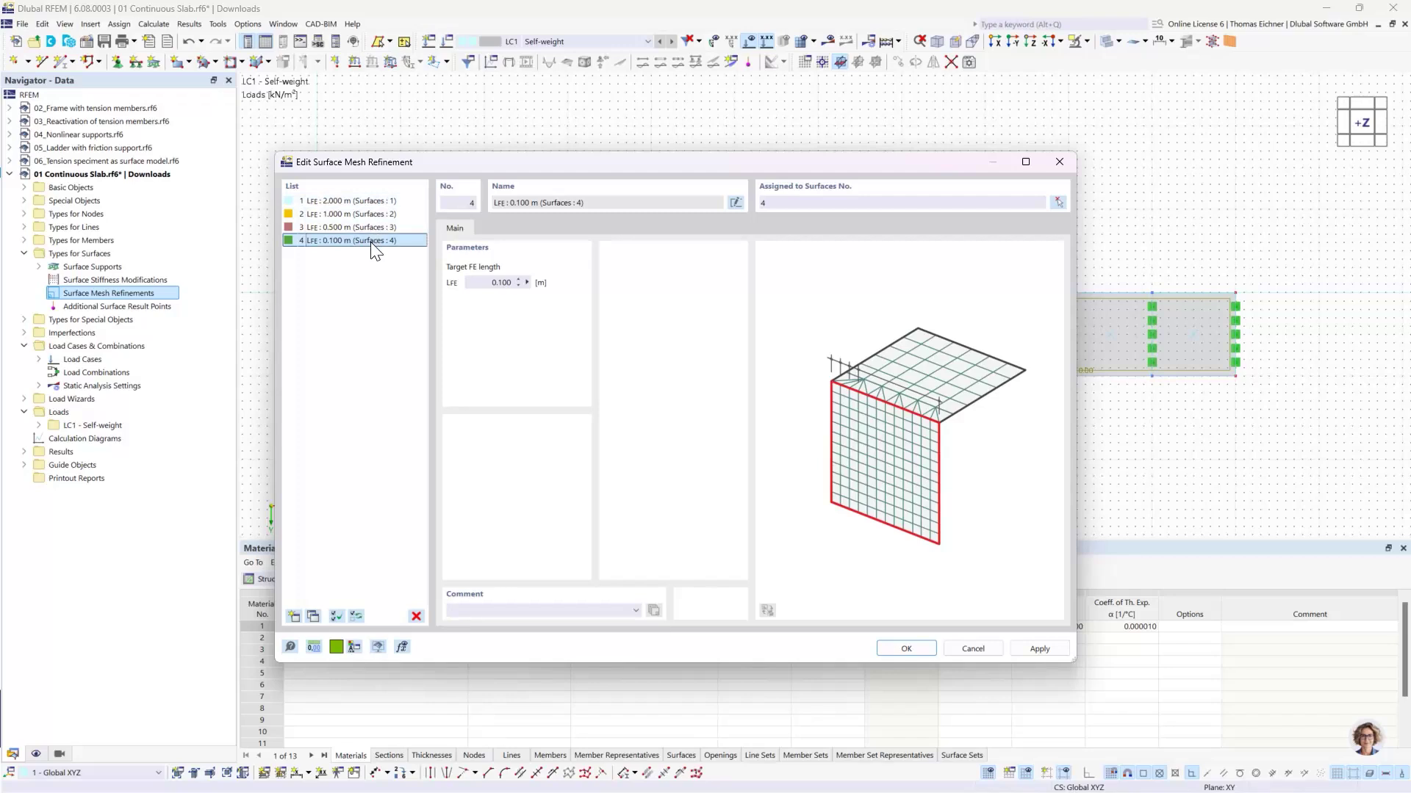
drag(551, 161, 356, 199)
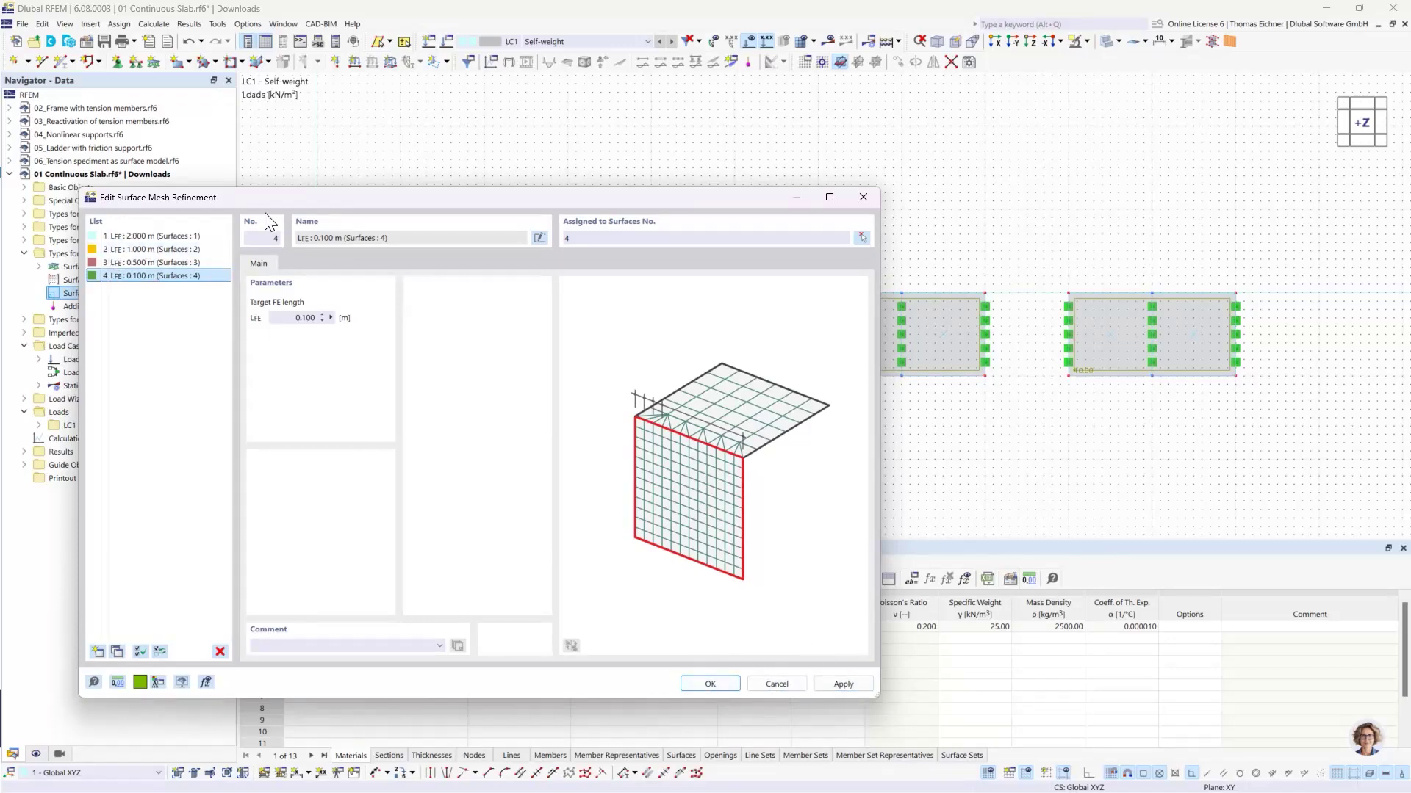
drag(236, 198, 250, 195)
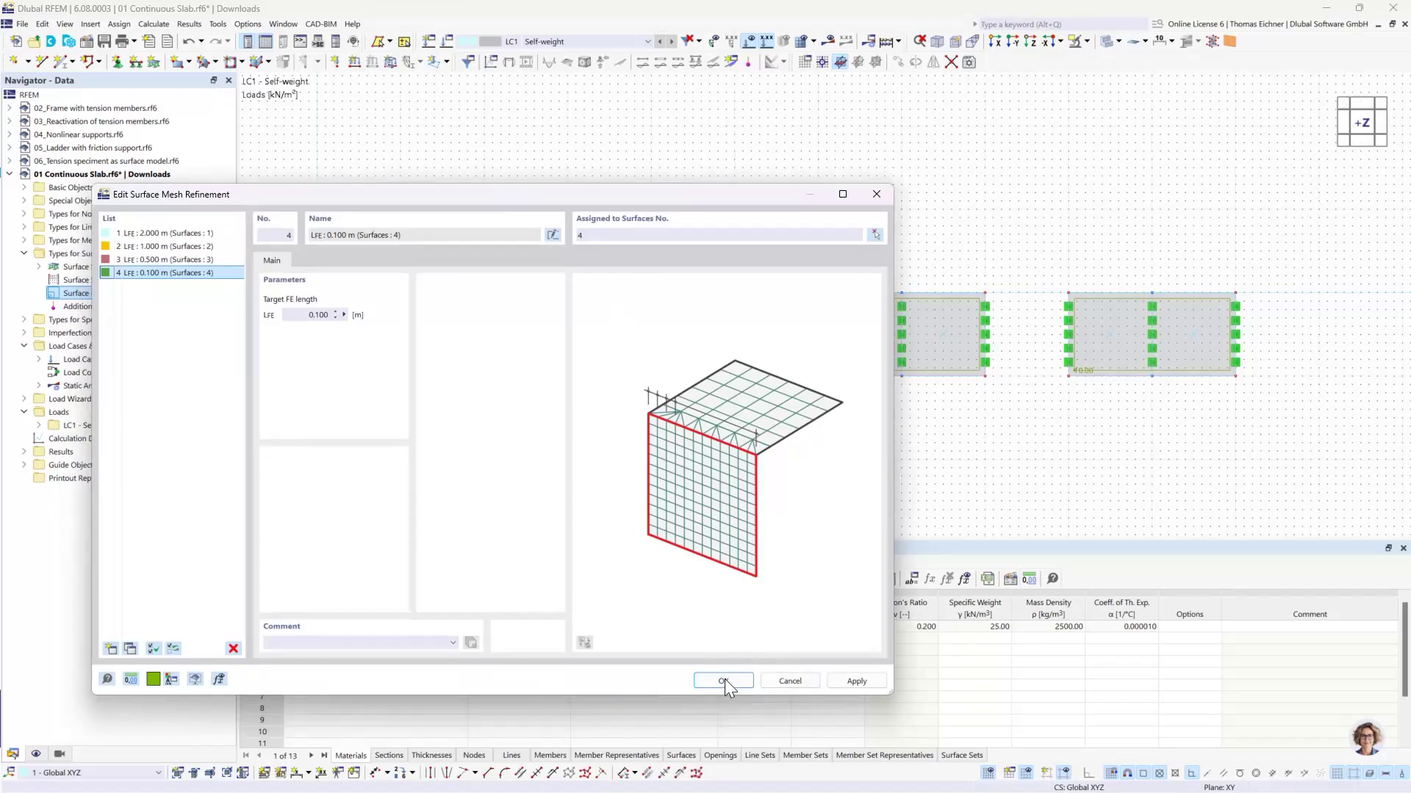
drag(554, 195, 787, 407)
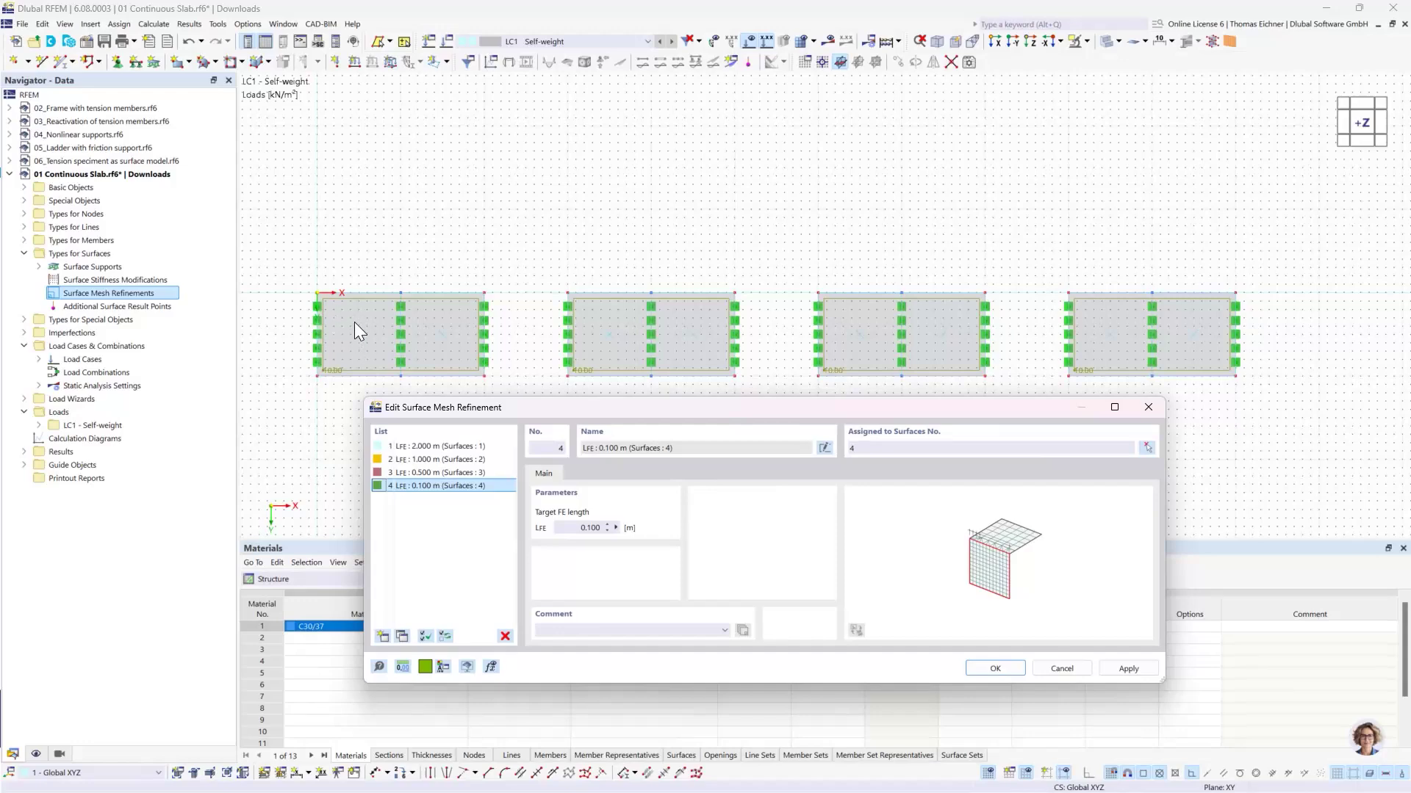
click(987, 668)
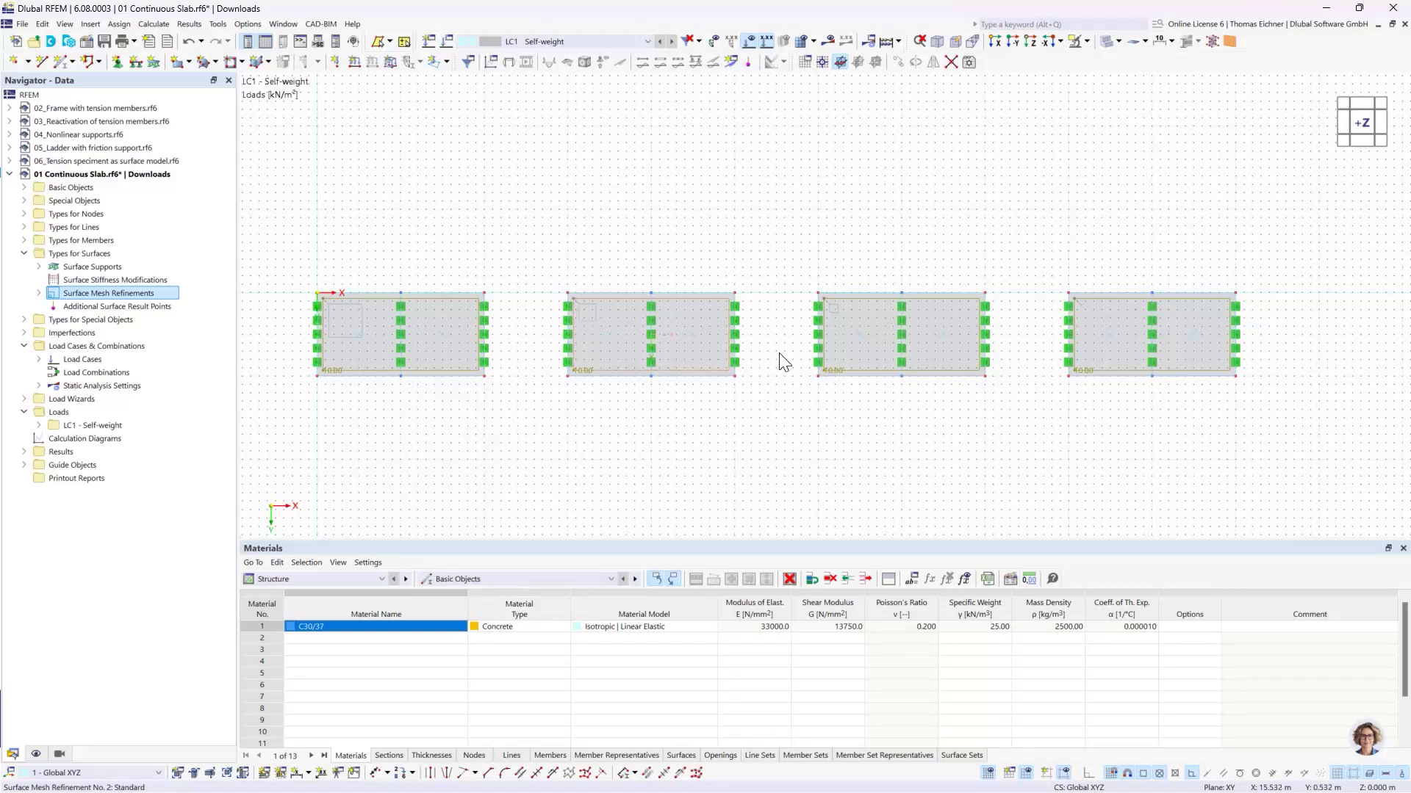
Step: Display the model as wireframe and inspect the mesh refinement symbols on the four slabs
click(1104, 43)
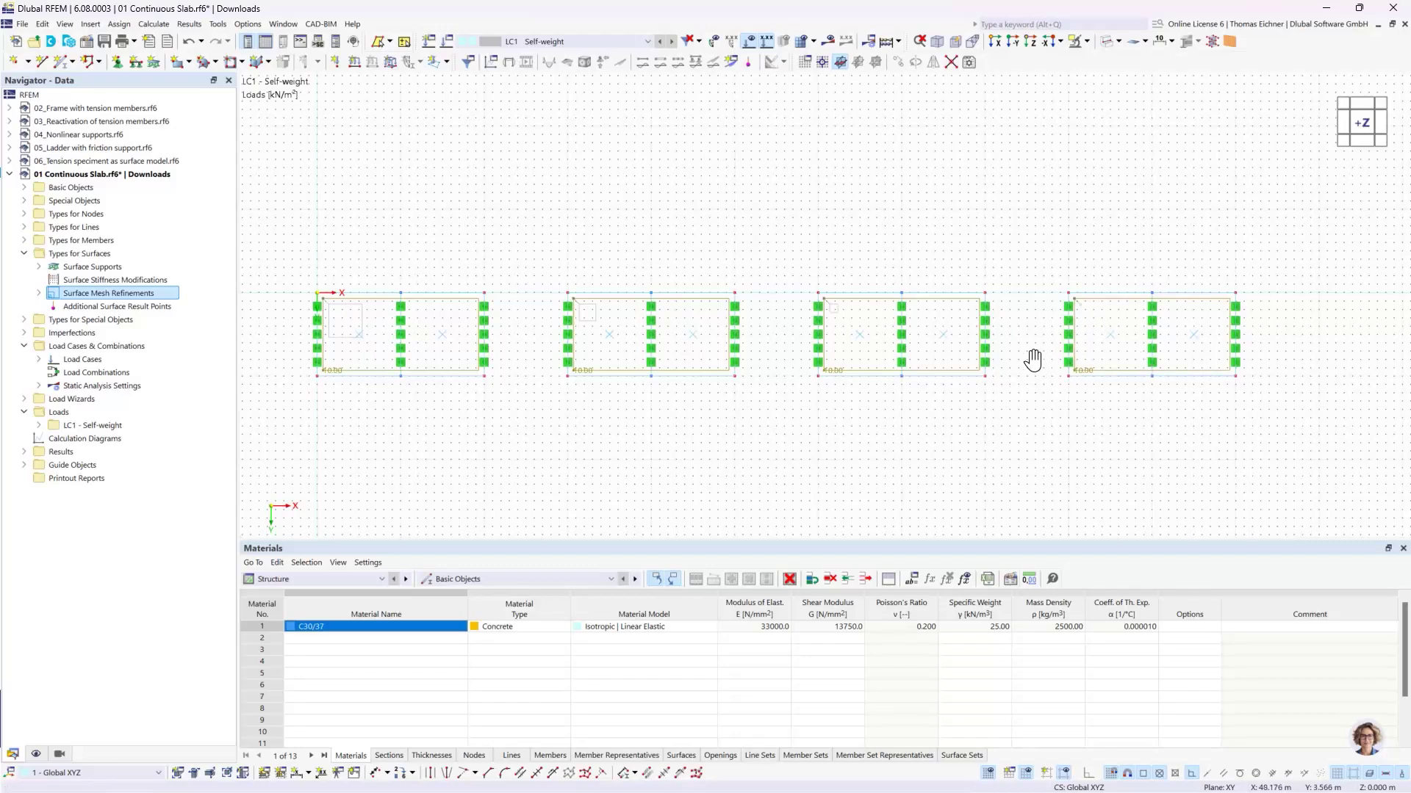
scroll(1029, 355, up, 3)
scroll(1082, 355, up, 3)
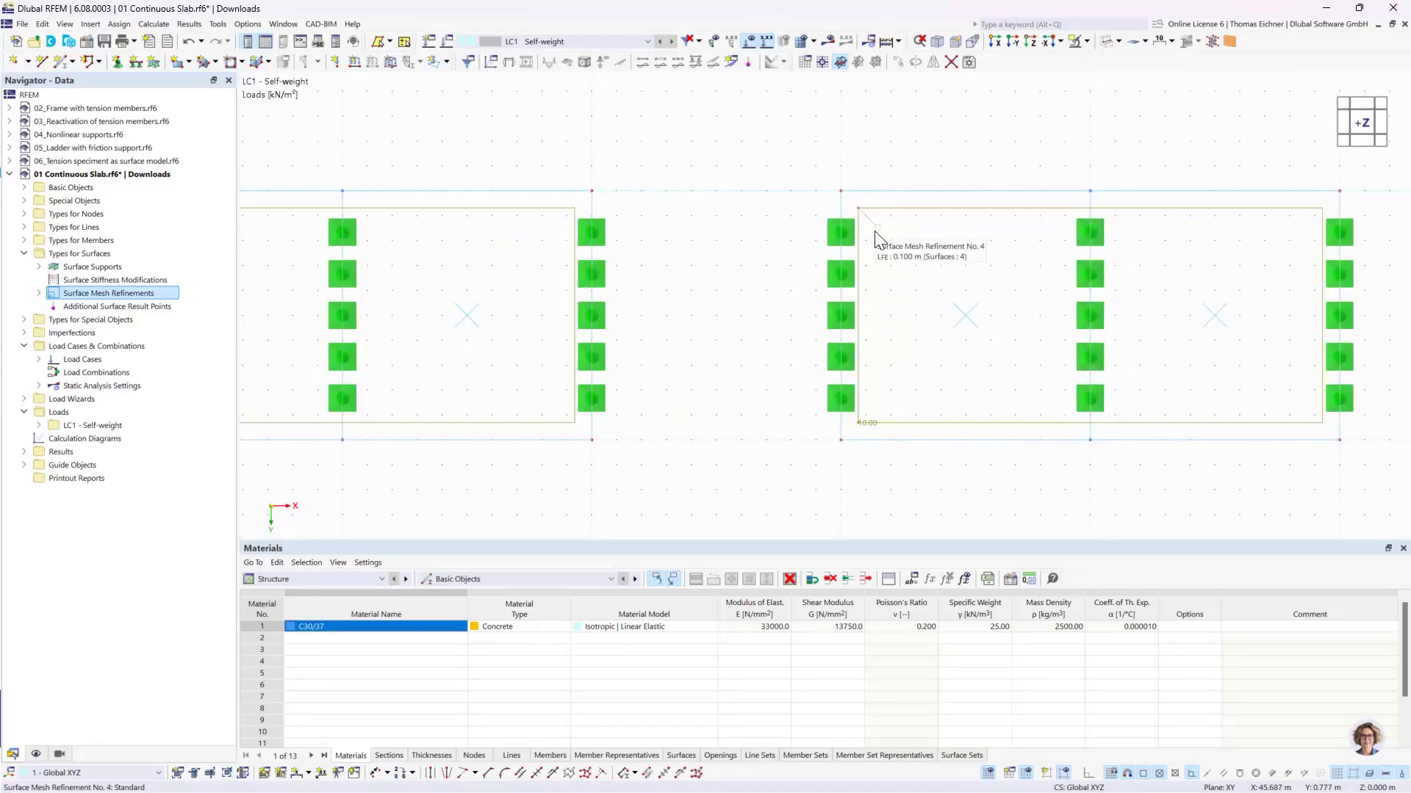
scroll(879, 230, down, 5)
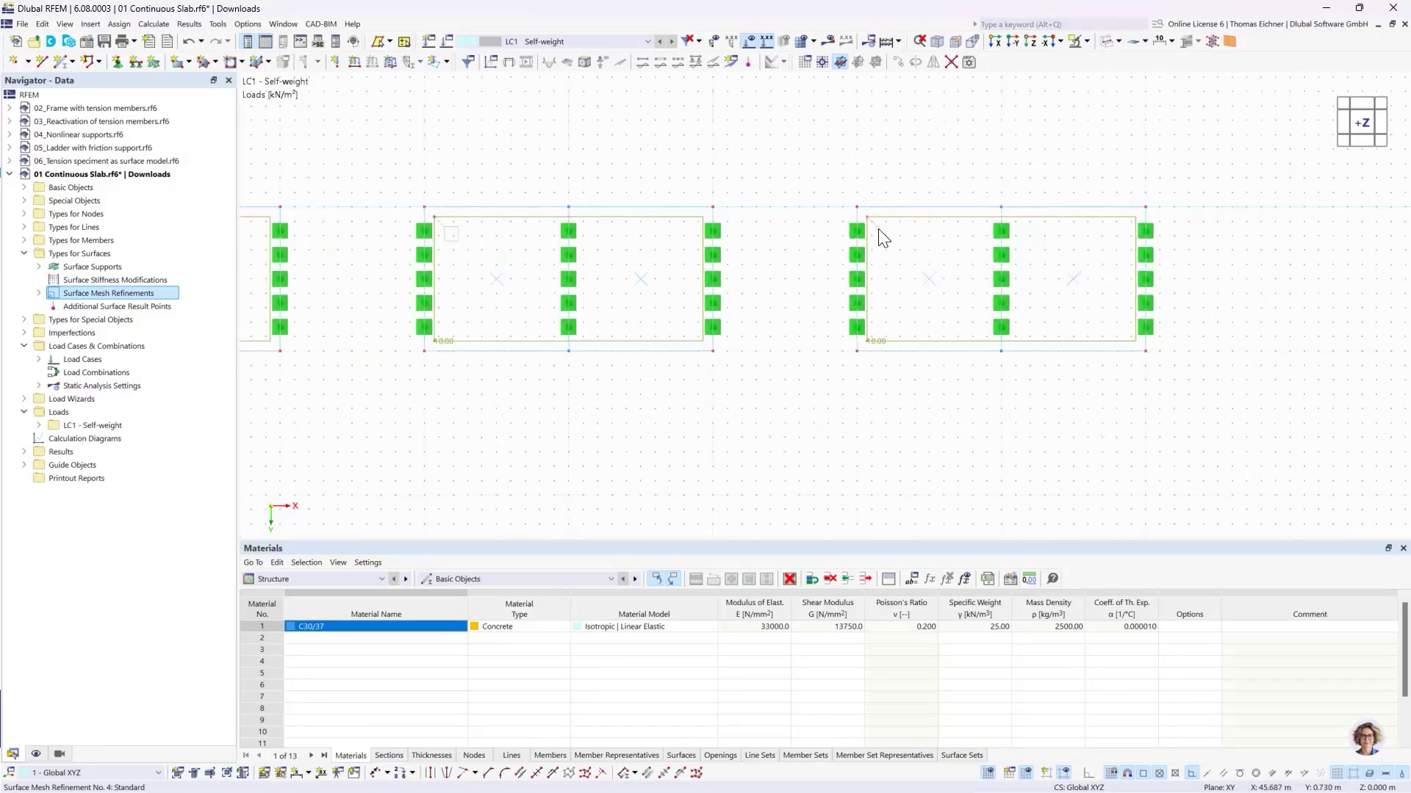
scroll(879, 229, down, 2)
scroll(416, 227, down, 1)
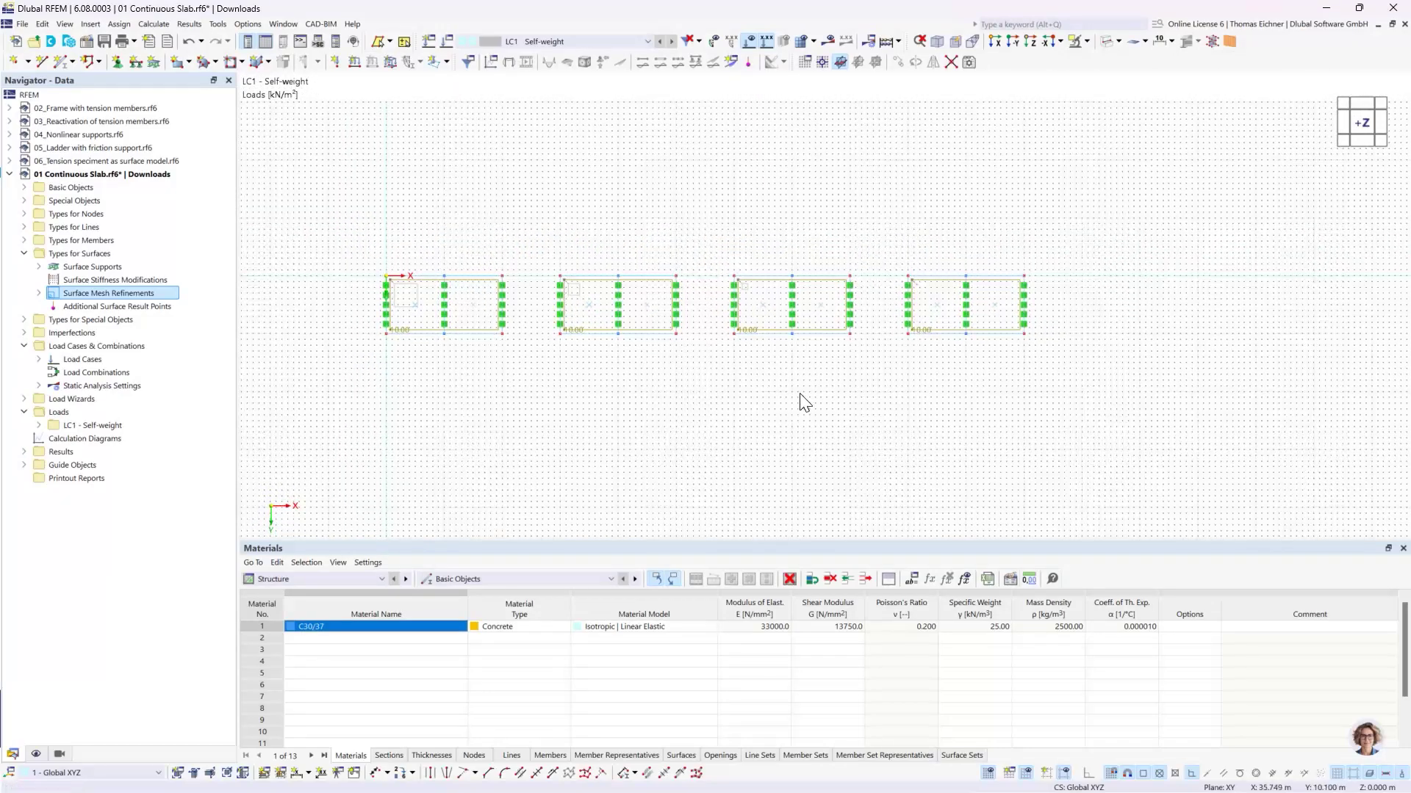
scroll(487, 362, up, 1)
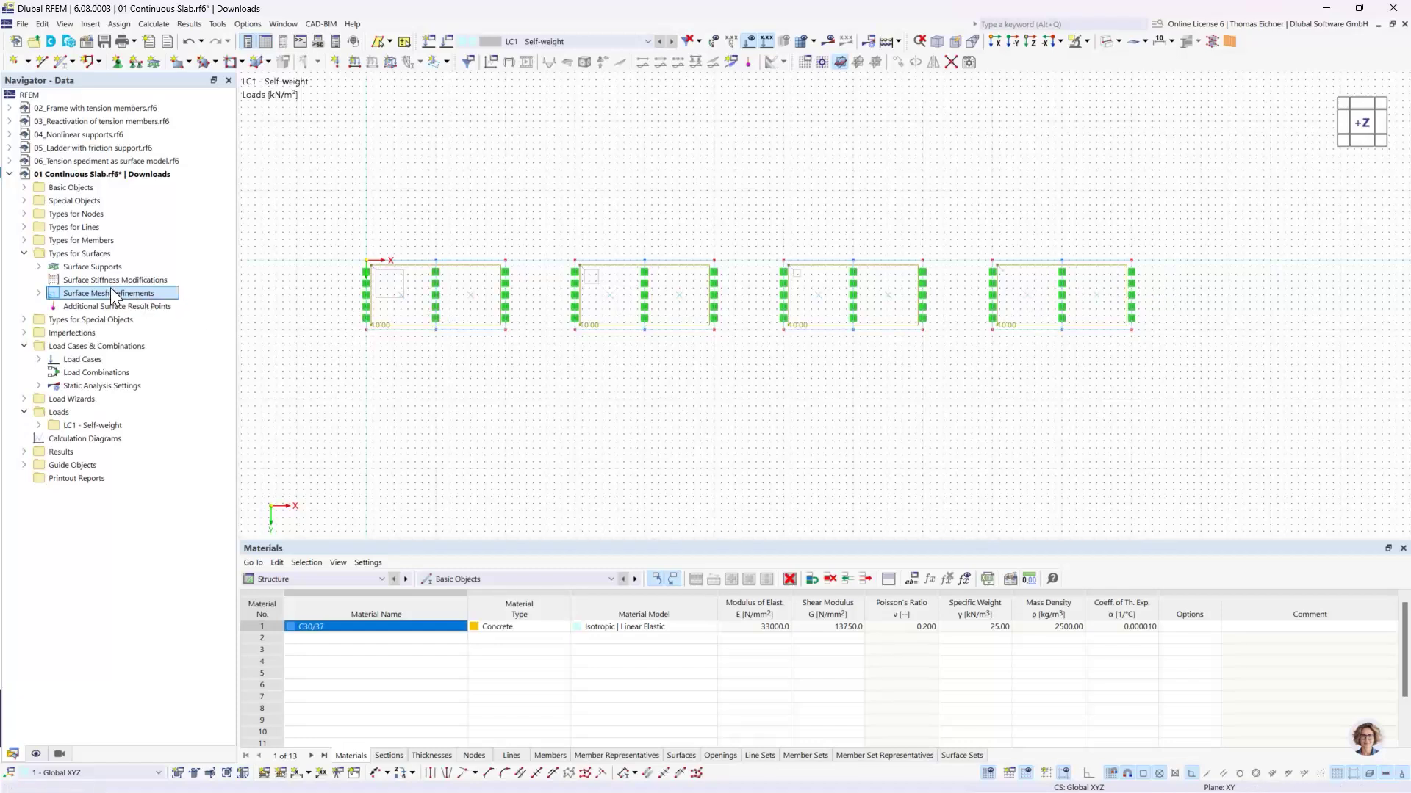
Step: Create a two-point result section from X 0, Y 2.5 m to X 55, Y 2.5 m through all four slabs, projected globally in Z
click(24, 254)
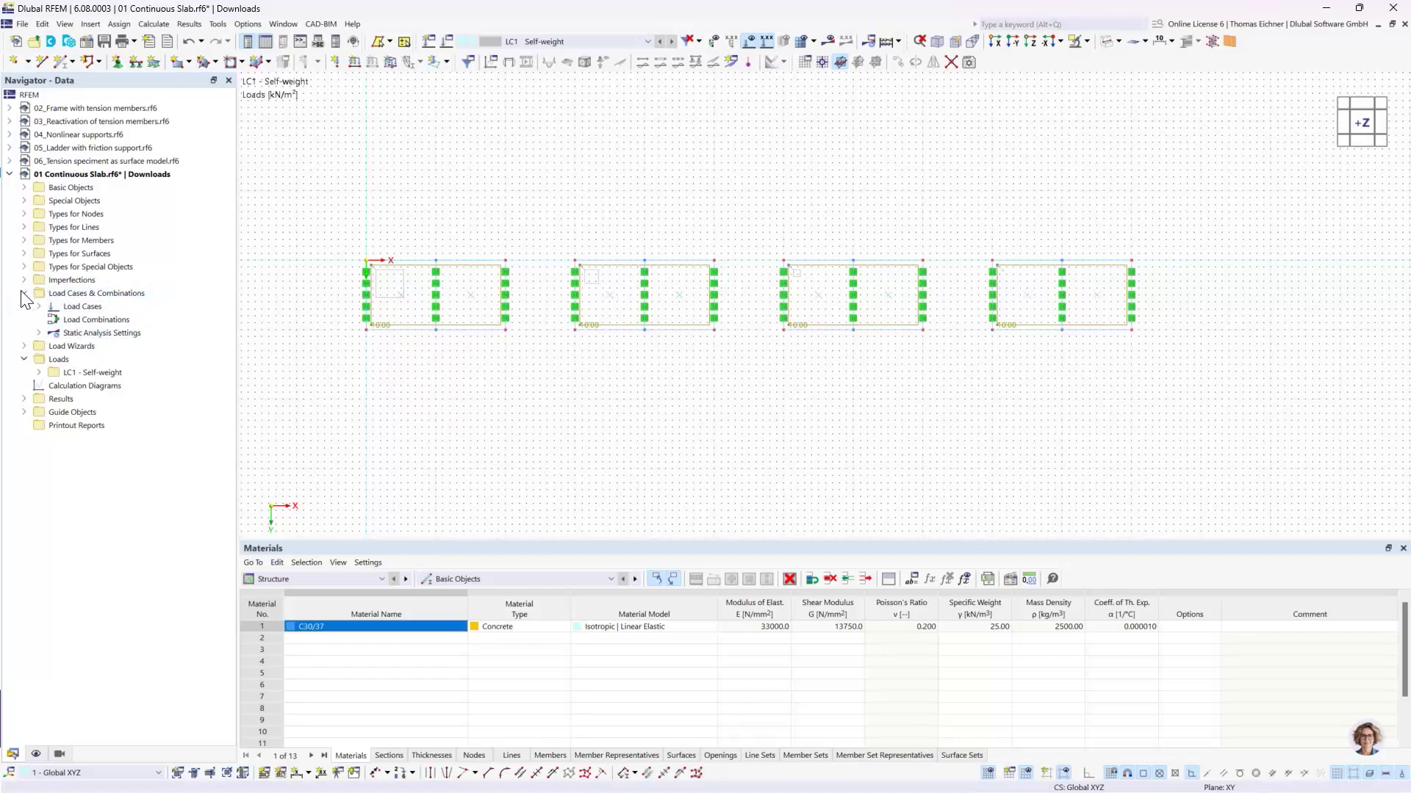
double_click(64, 294)
click(25, 201)
click(66, 203)
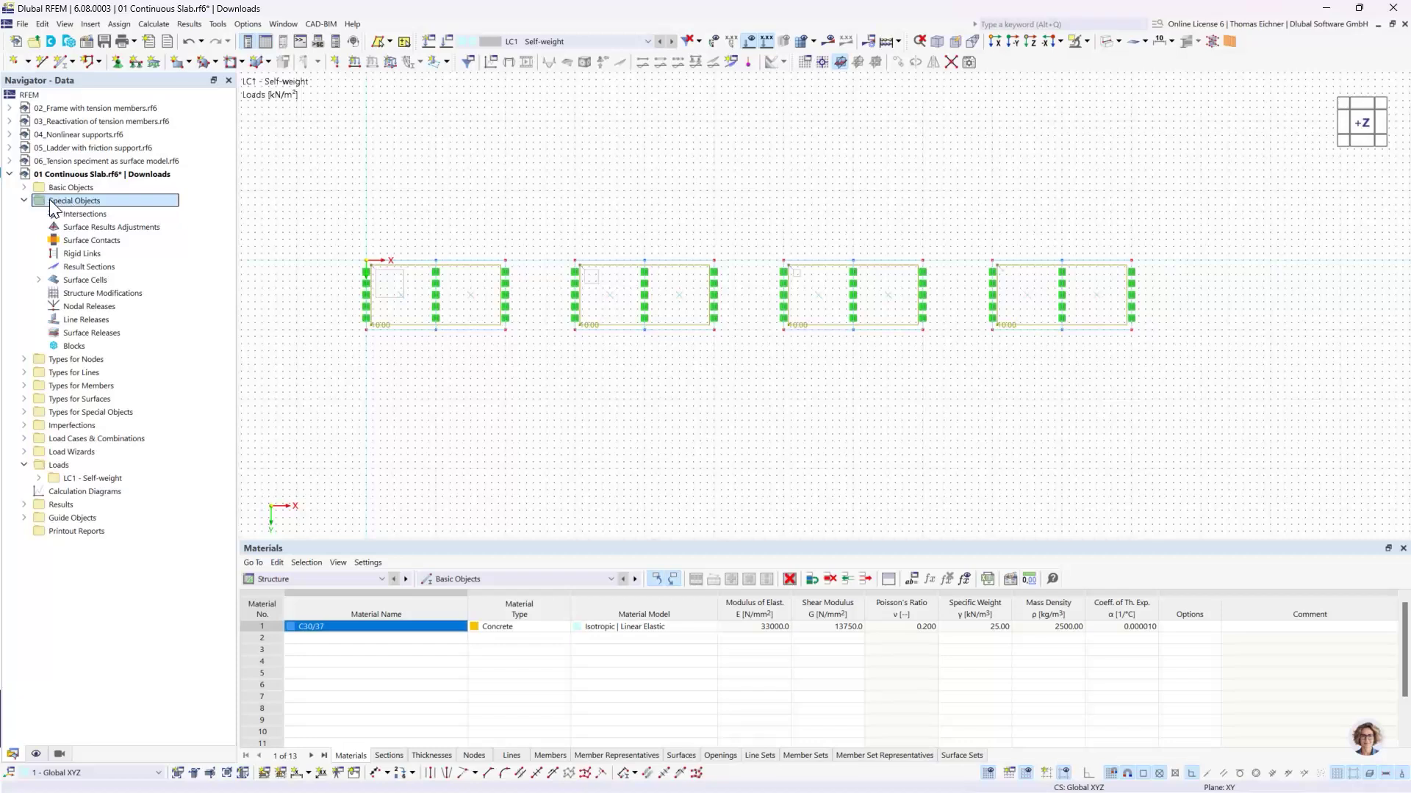
click(95, 269)
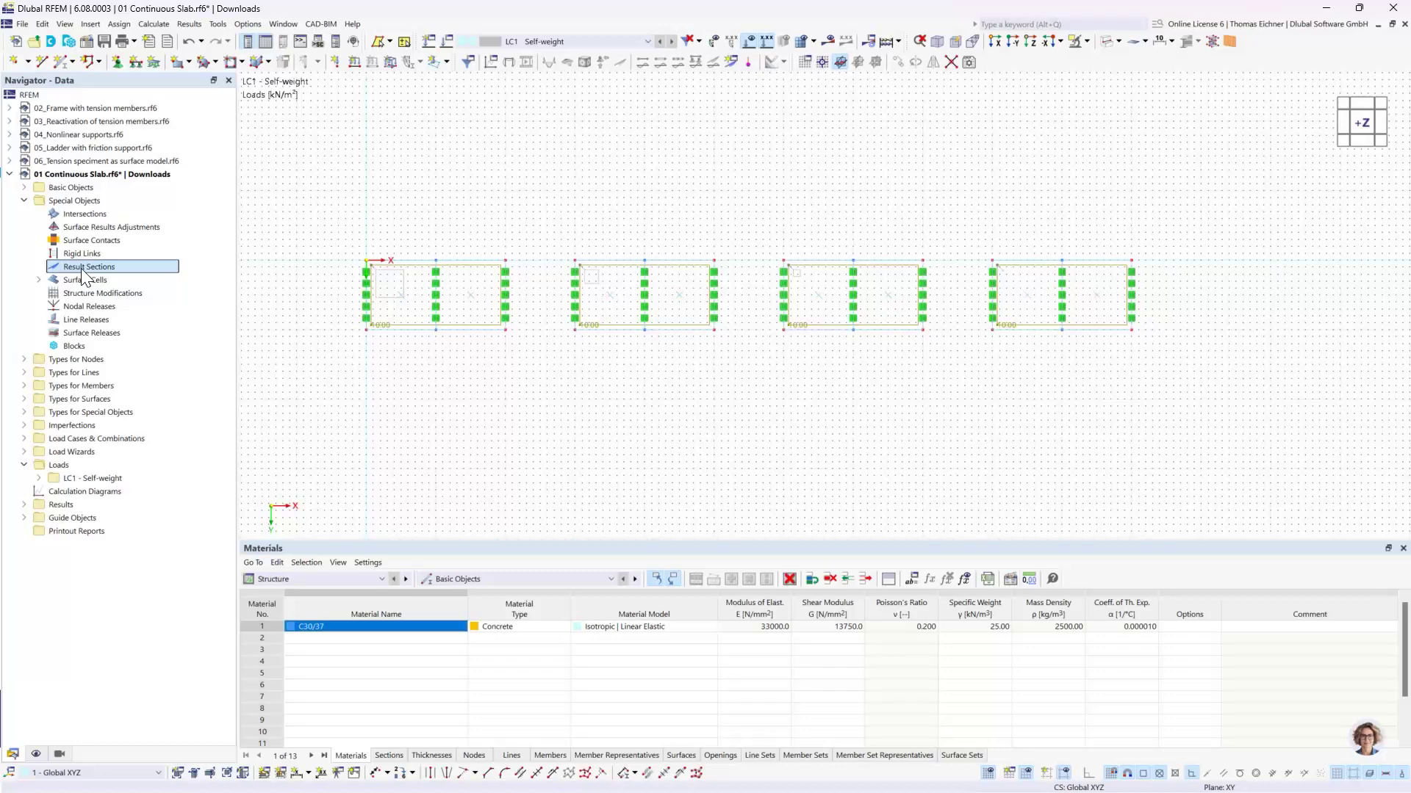
double_click(110, 266)
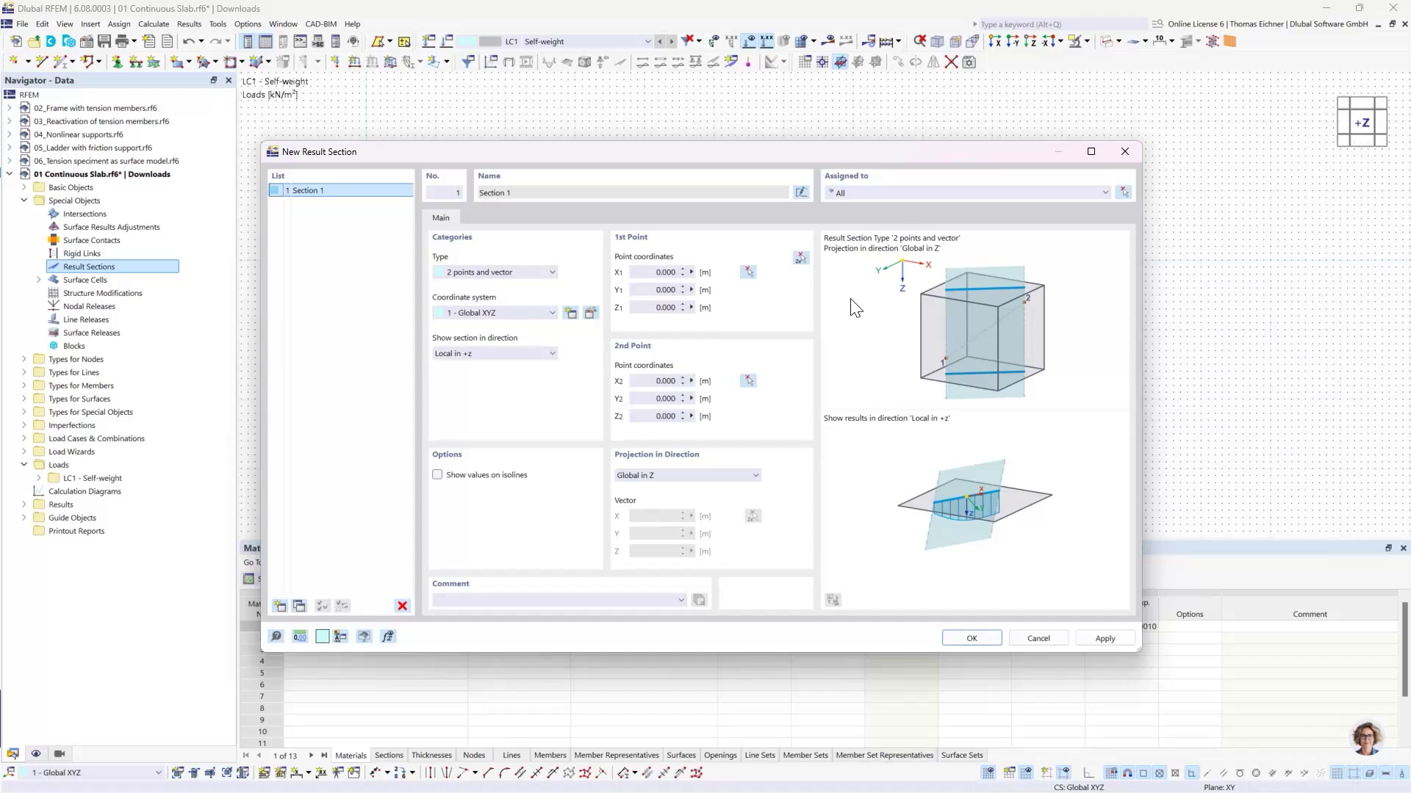
click(802, 259)
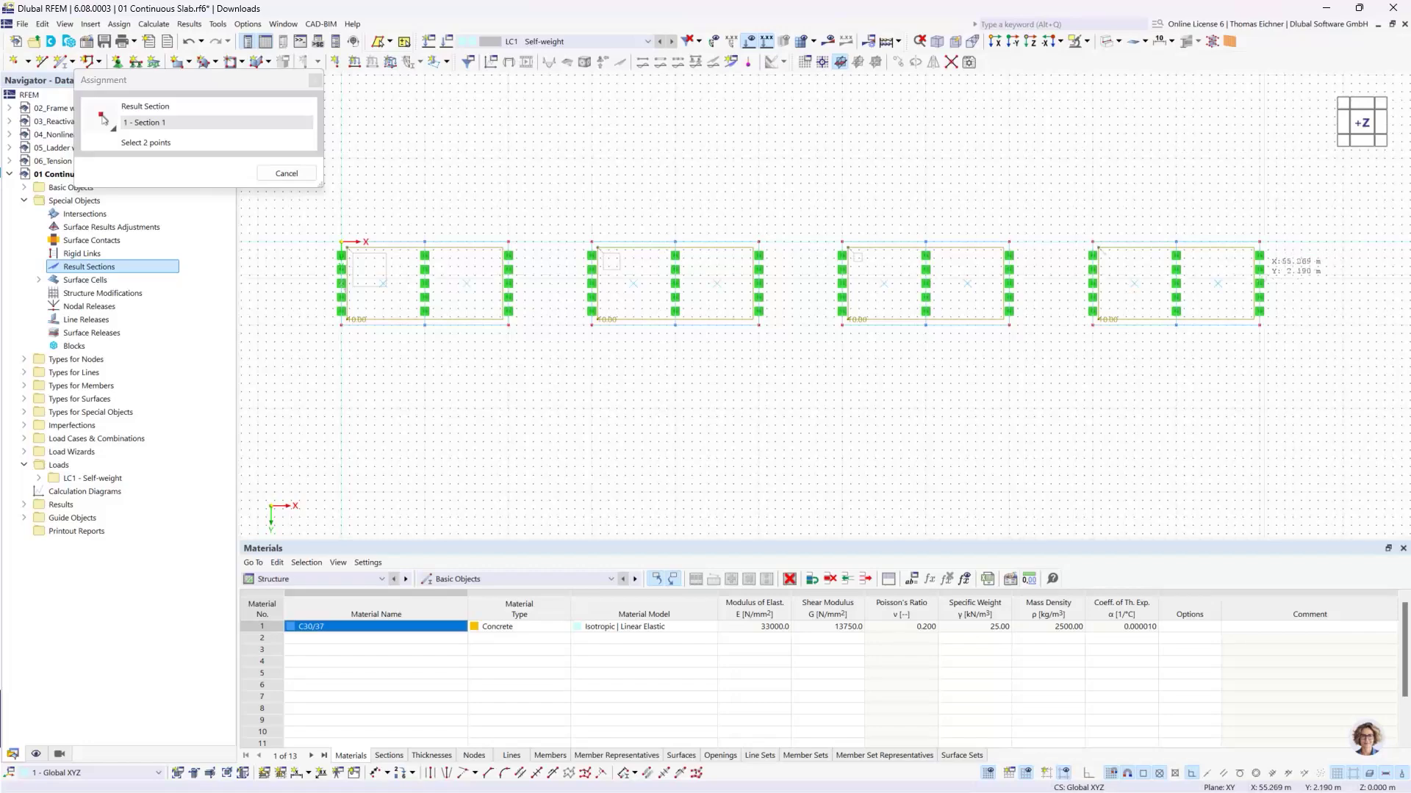
scroll(1259, 283, up, 2)
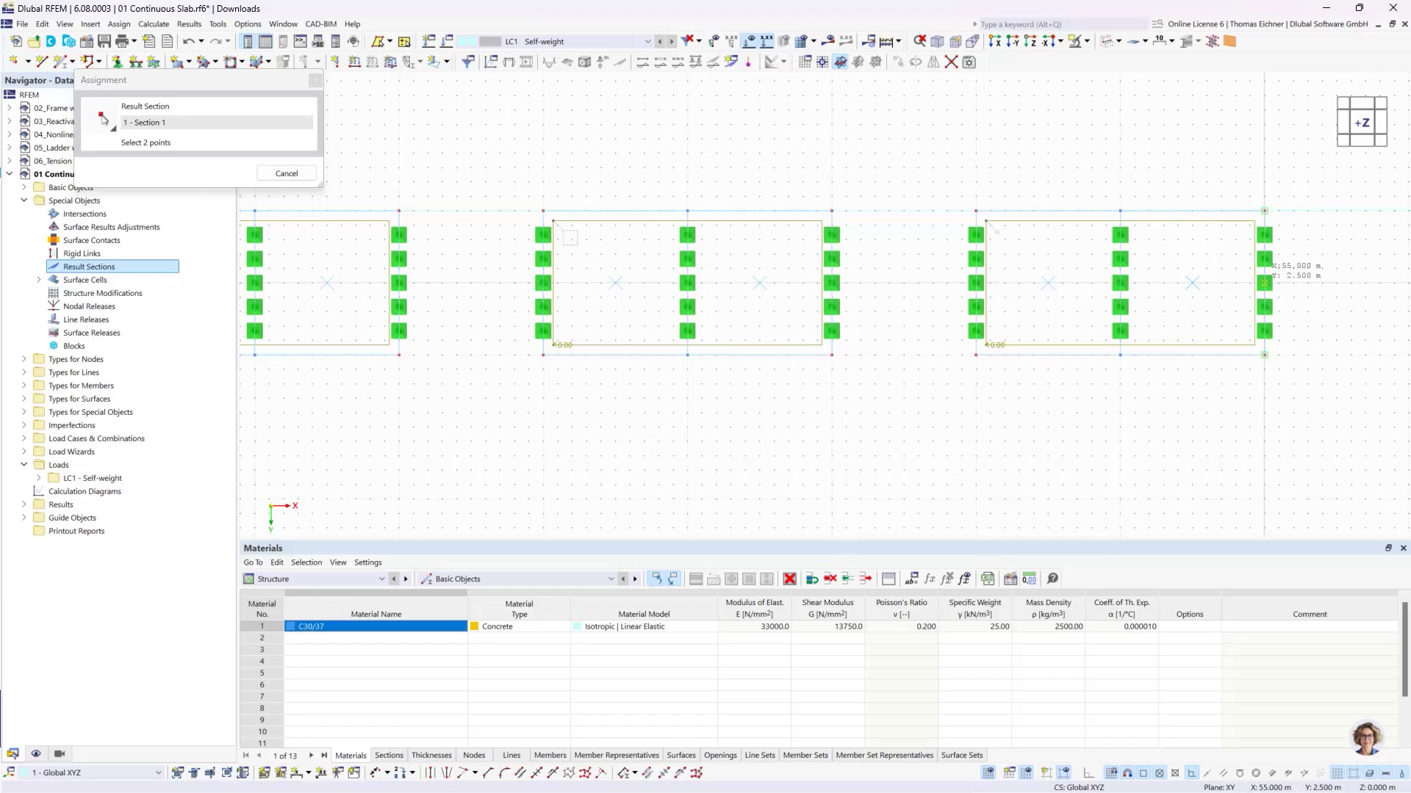
click(1263, 283)
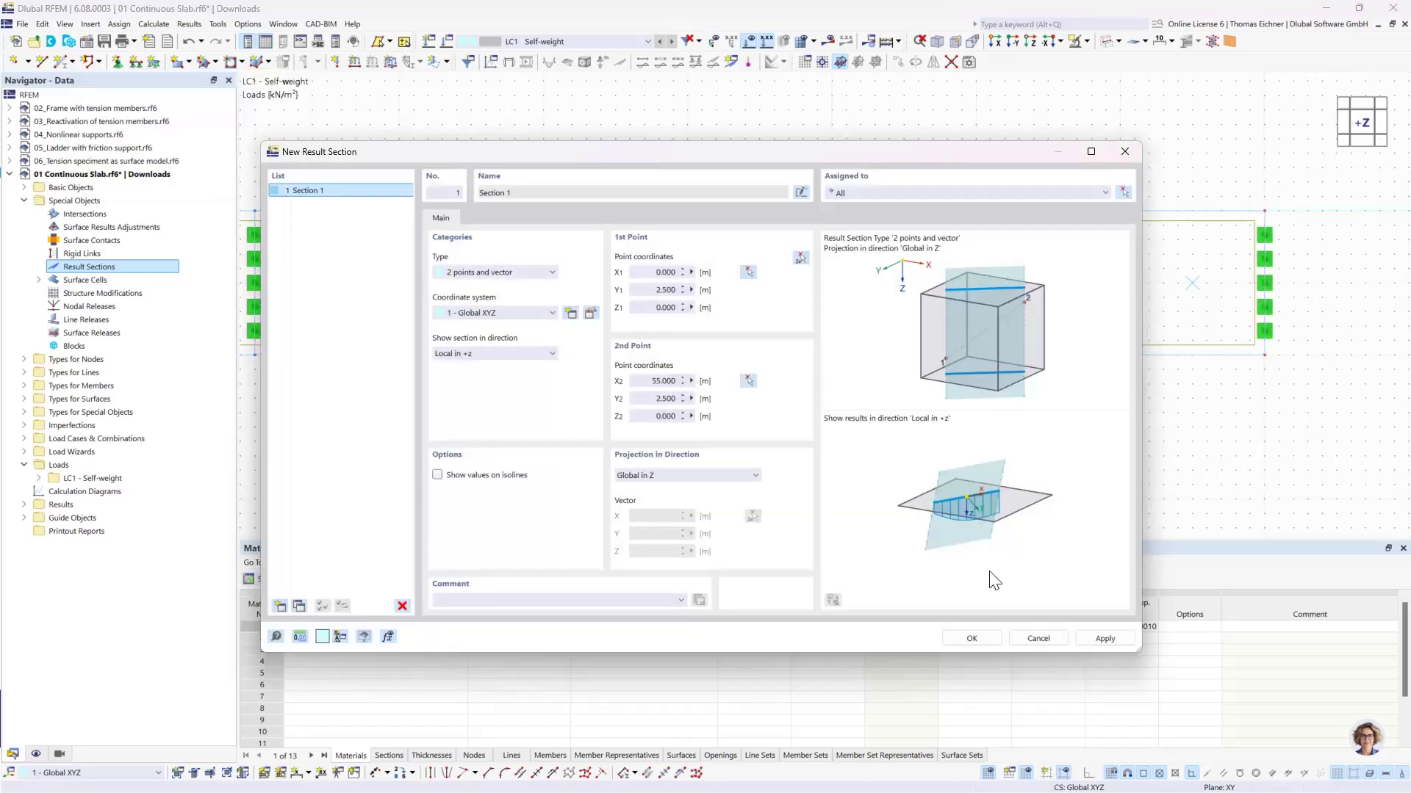
scroll(998, 529, down, 3)
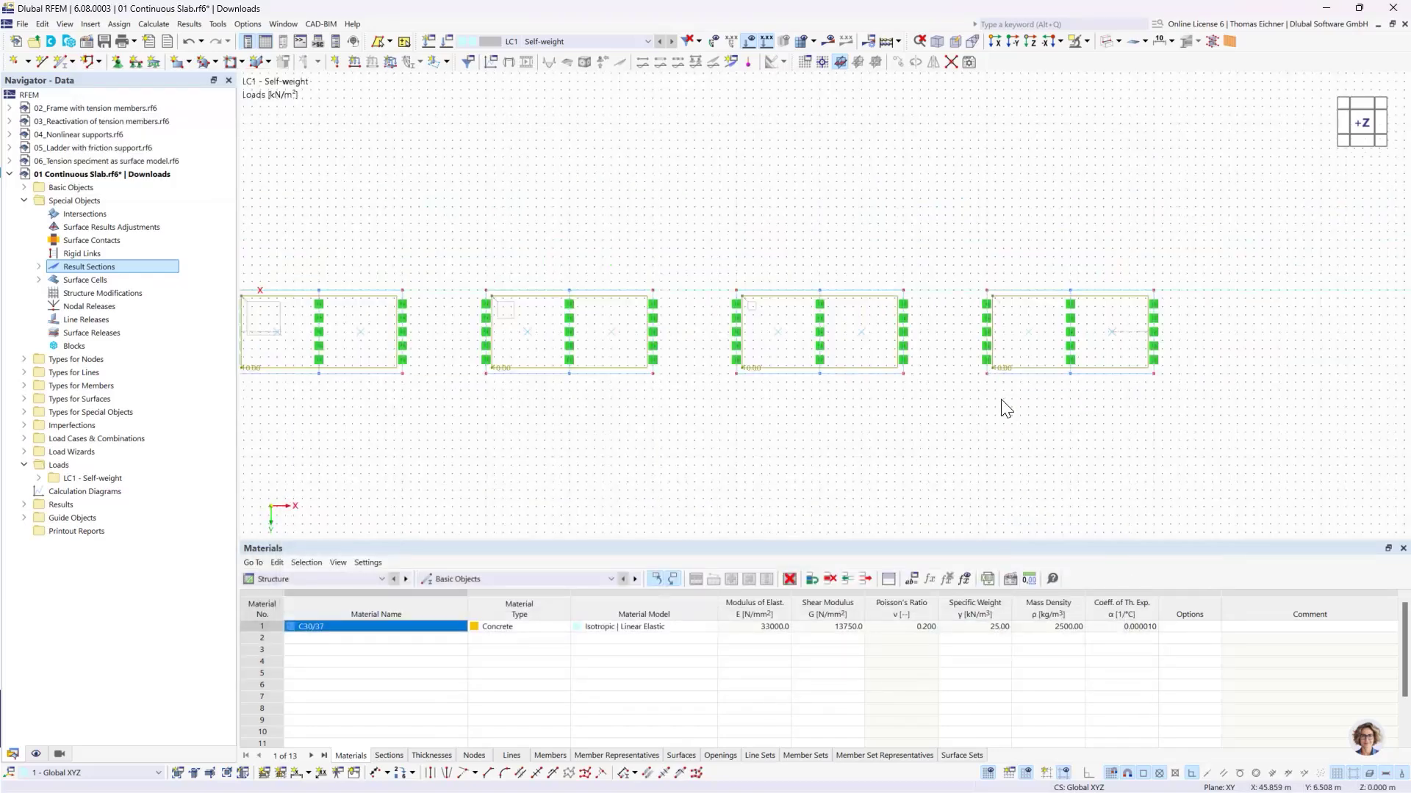
Step: Examine the result section along the slabs from the -Y direction, and restore the shaded surface display
ctrl+middle_drag(986, 432, 976, 261)
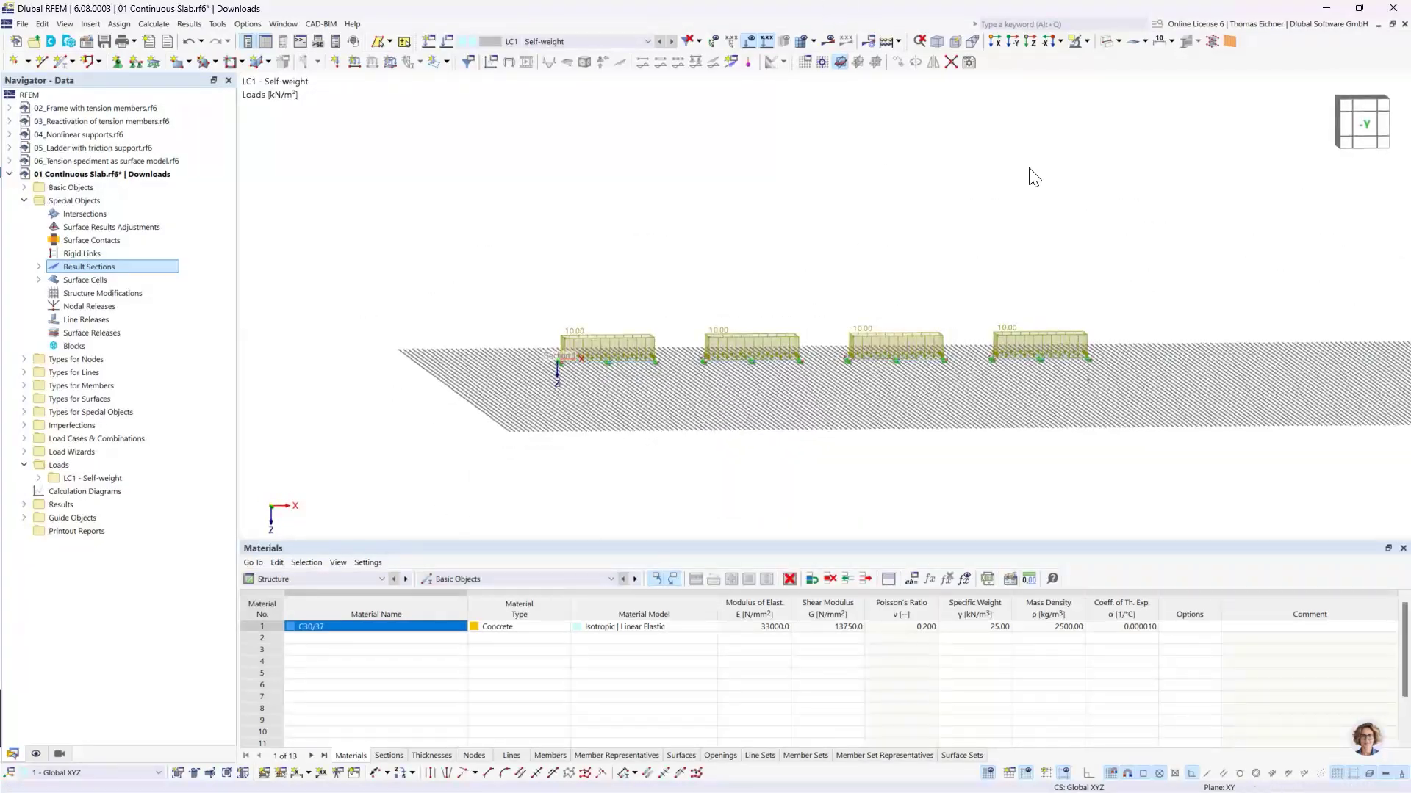
click(1013, 41)
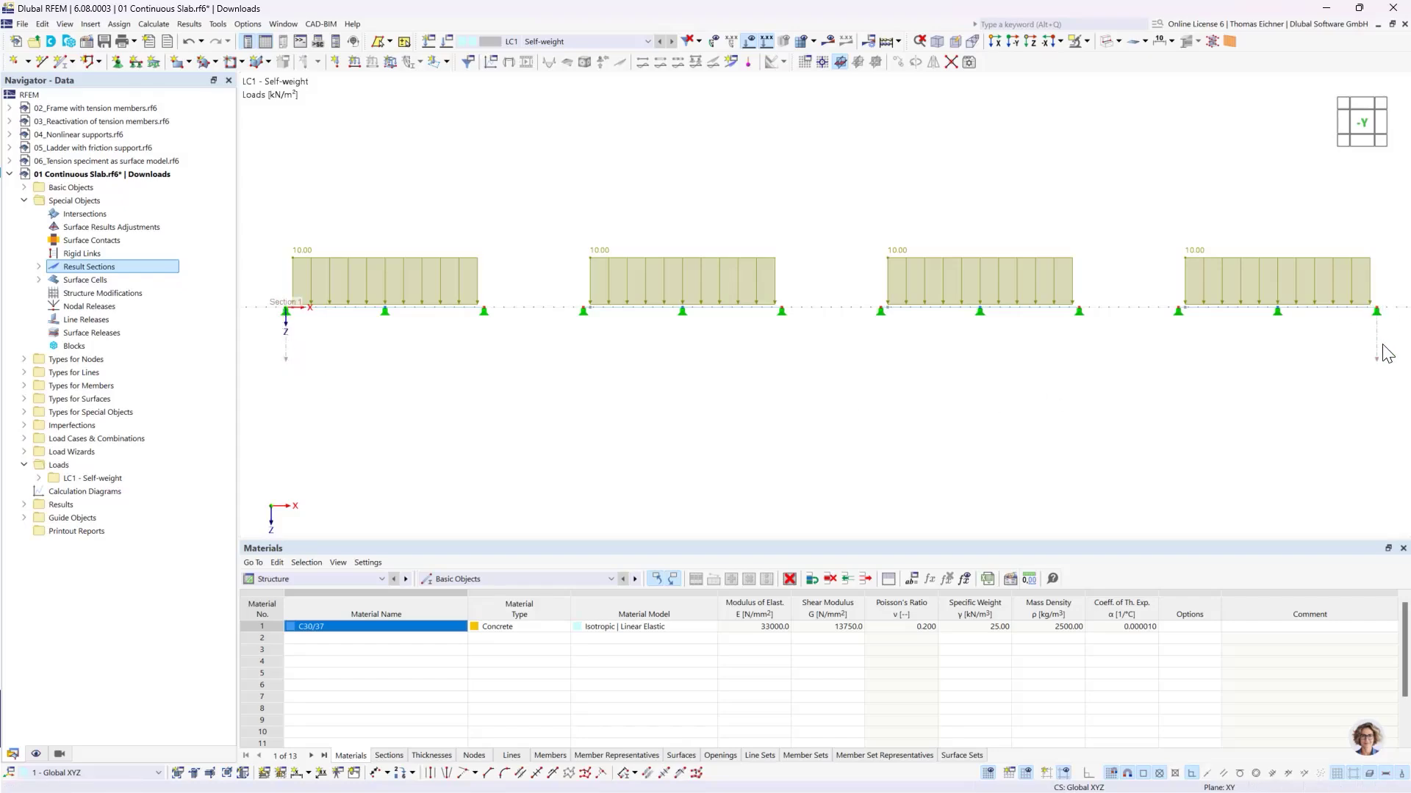
ctrl+middle_drag(784, 162, 783, 304)
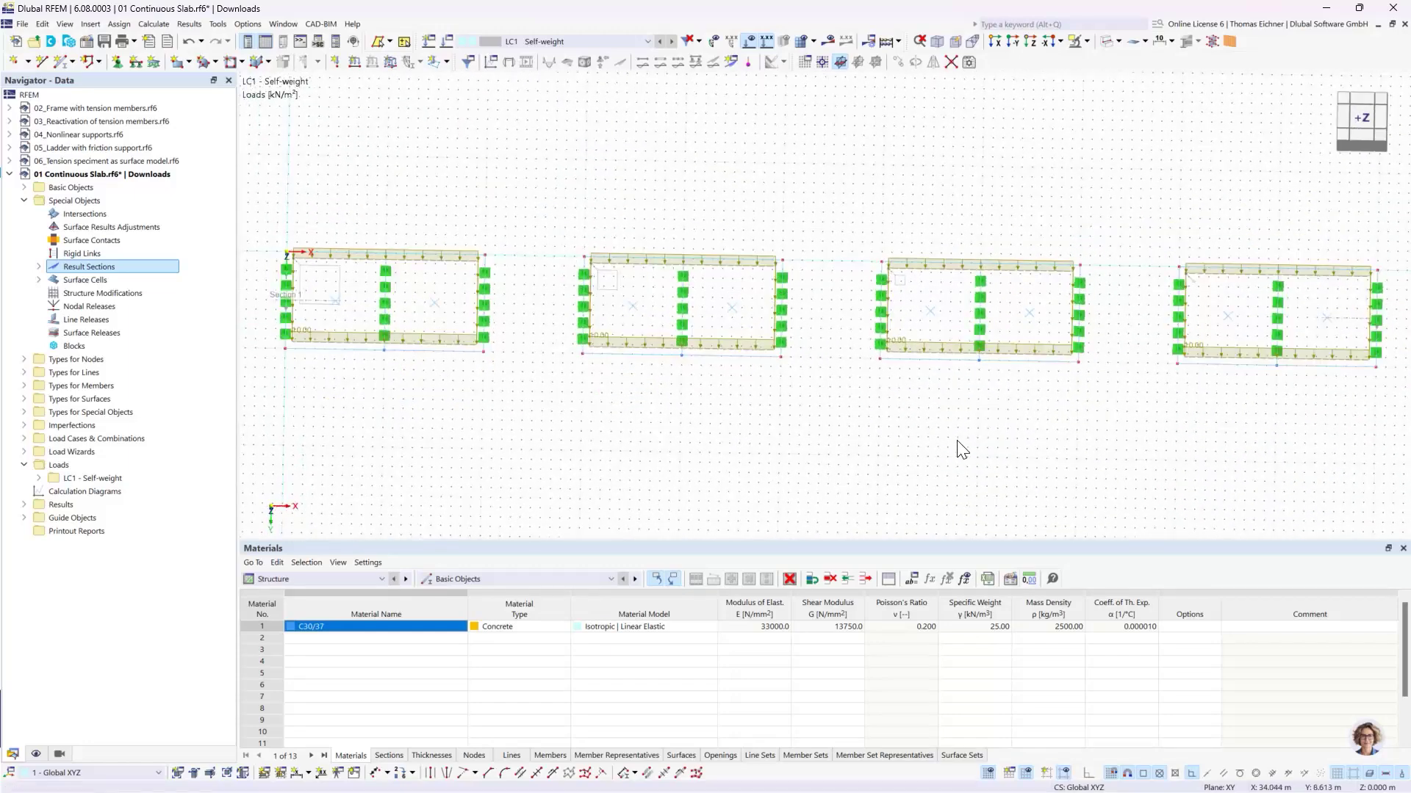
click(1106, 45)
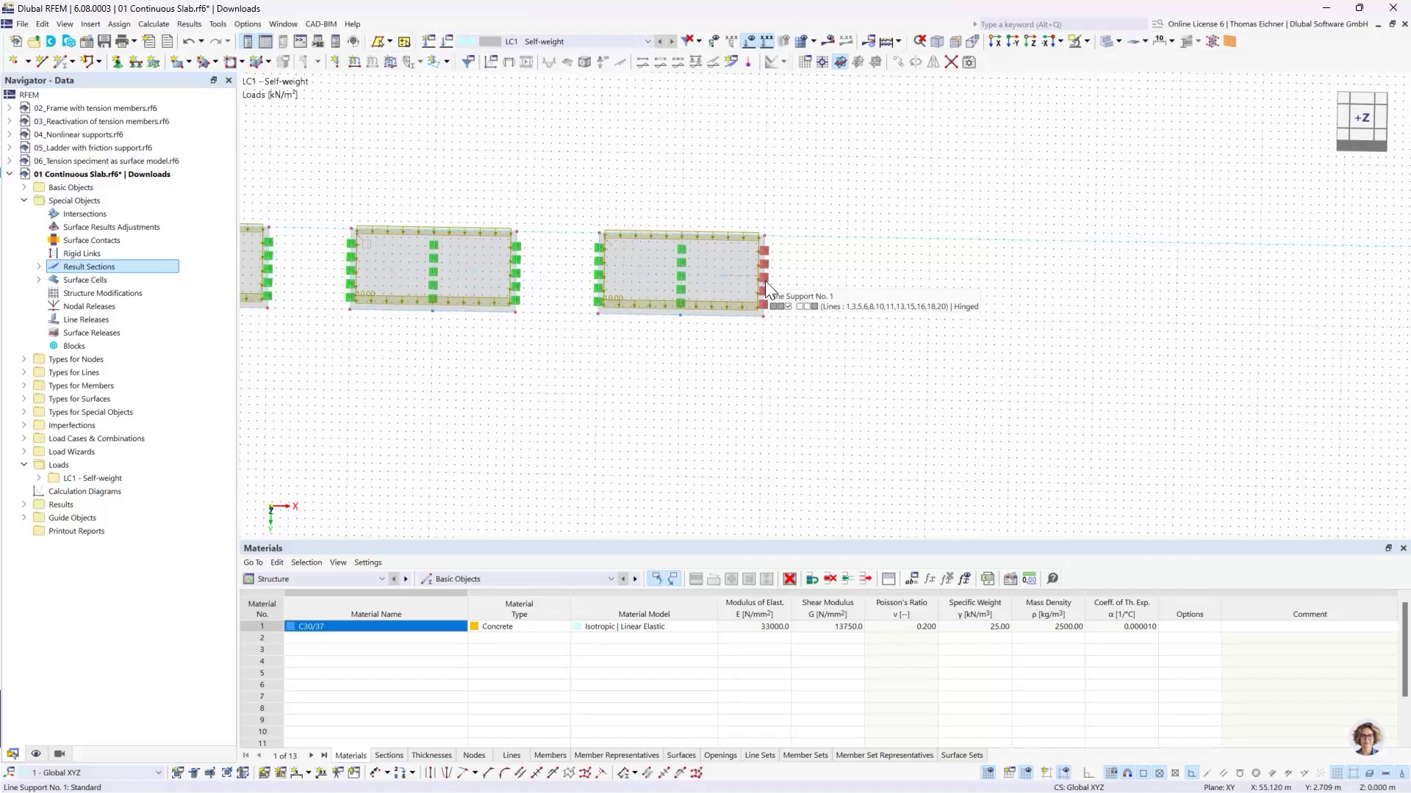
middle_drag(839, 317, 837, 318)
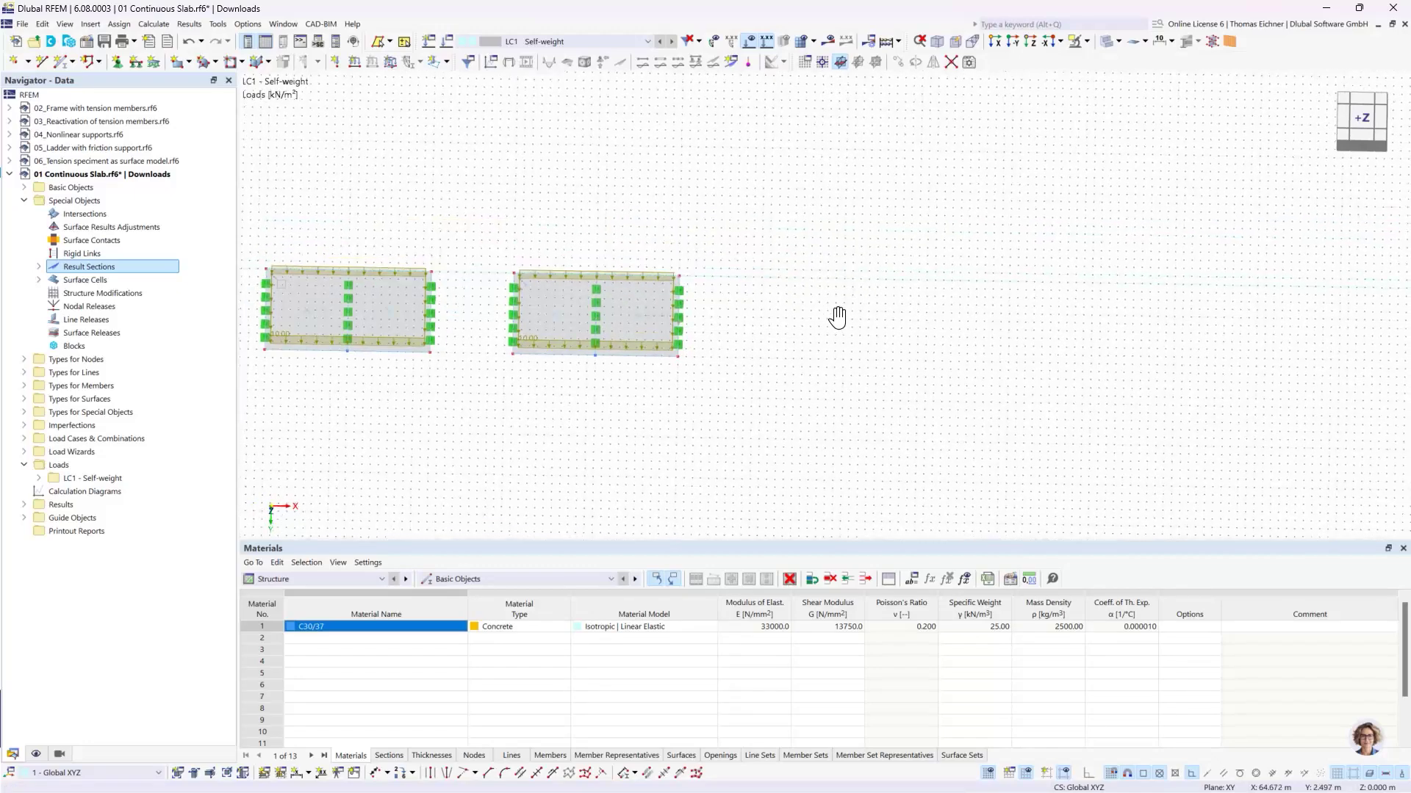
Step: Start a new beam member with a new parametric massive rectangle section in C30/37 and set its depth h to 300 mm
click(60, 61)
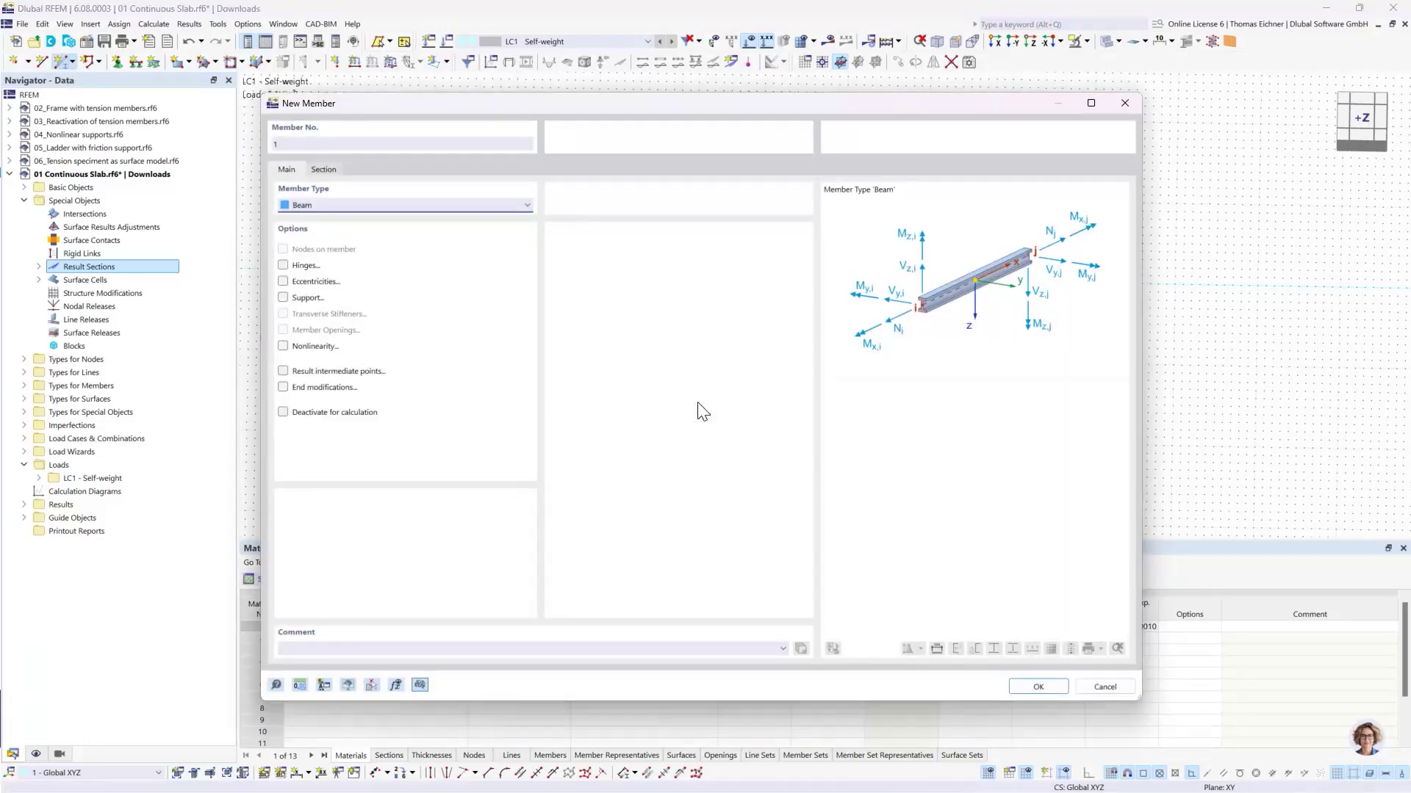
click(324, 169)
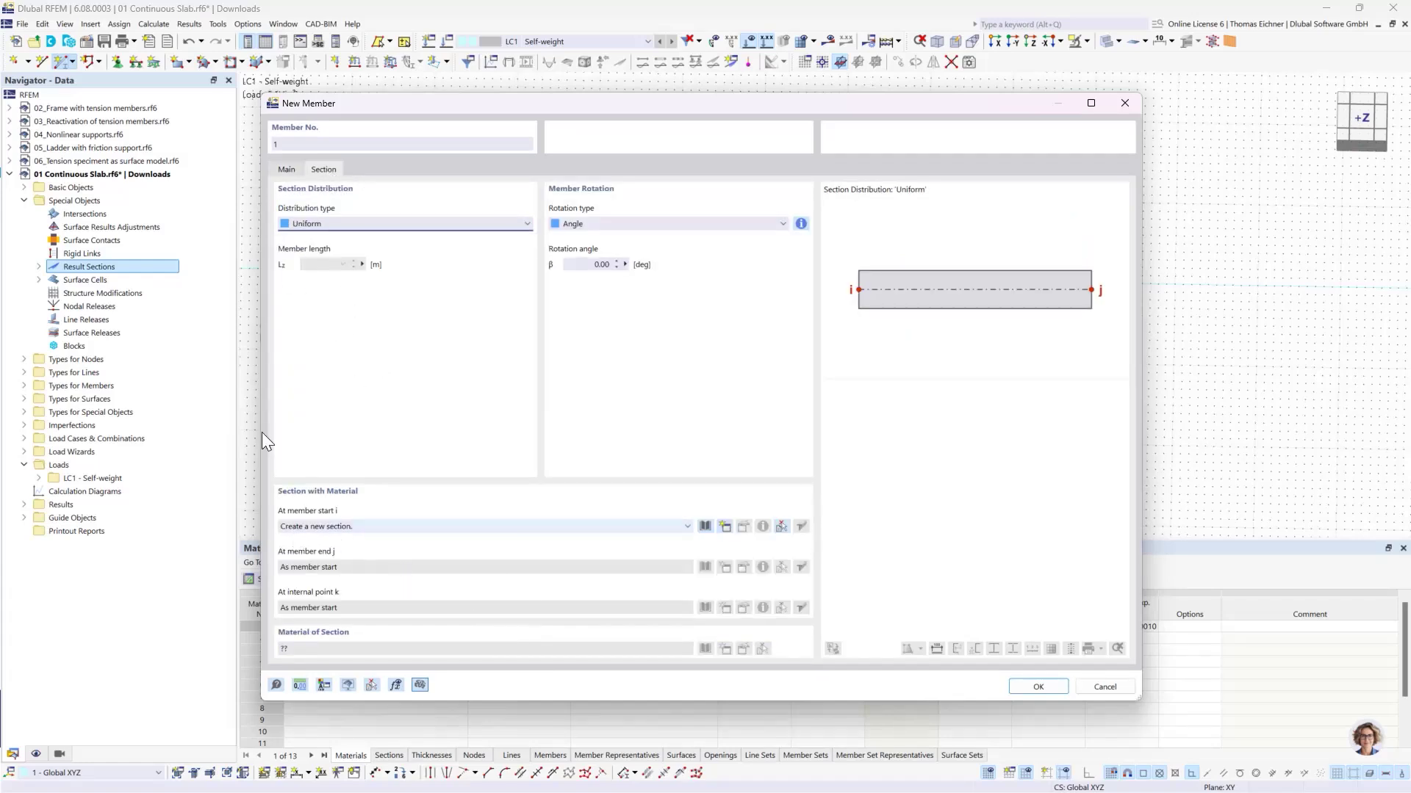
click(421, 534)
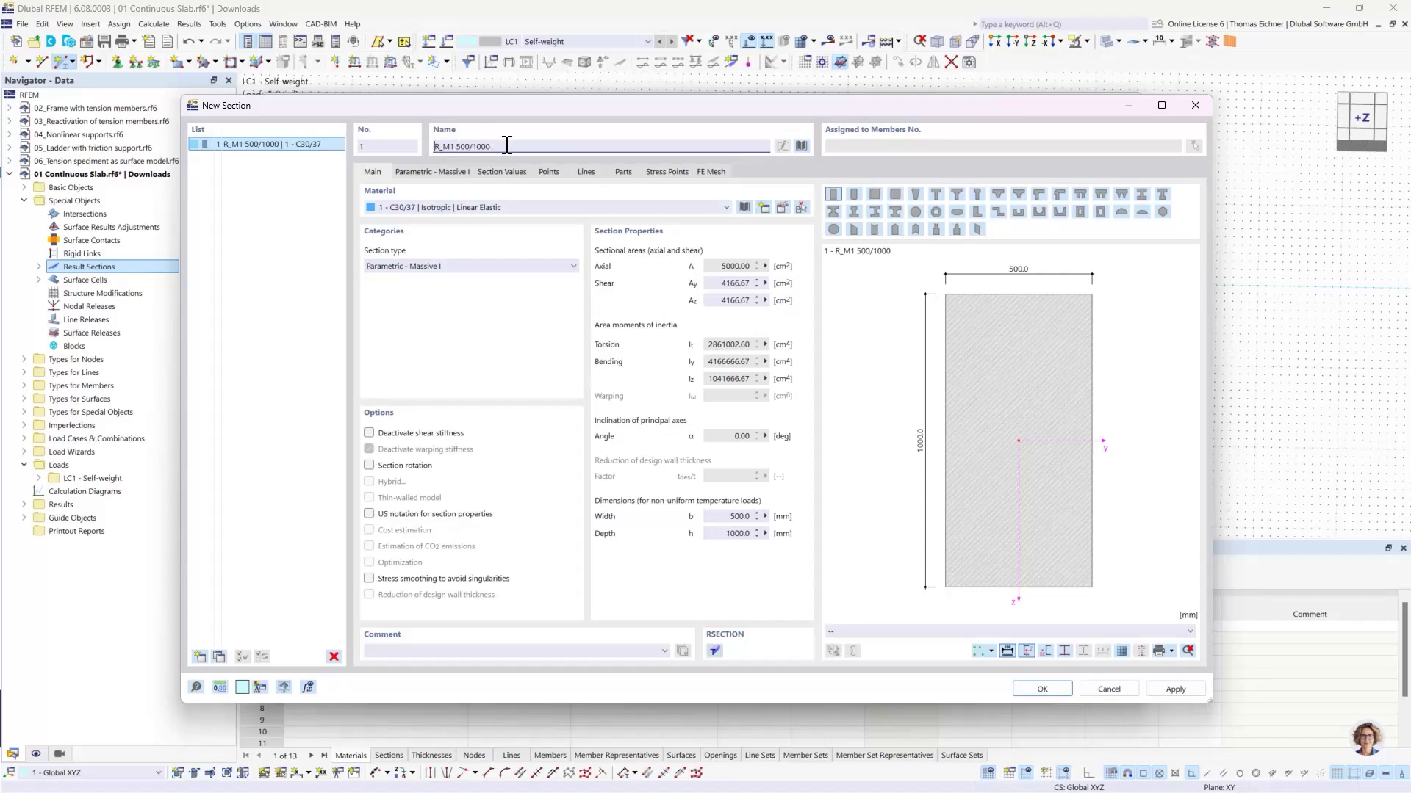
drag(507, 146, 455, 146)
click(517, 146)
click(448, 172)
click(457, 222)
click(456, 226)
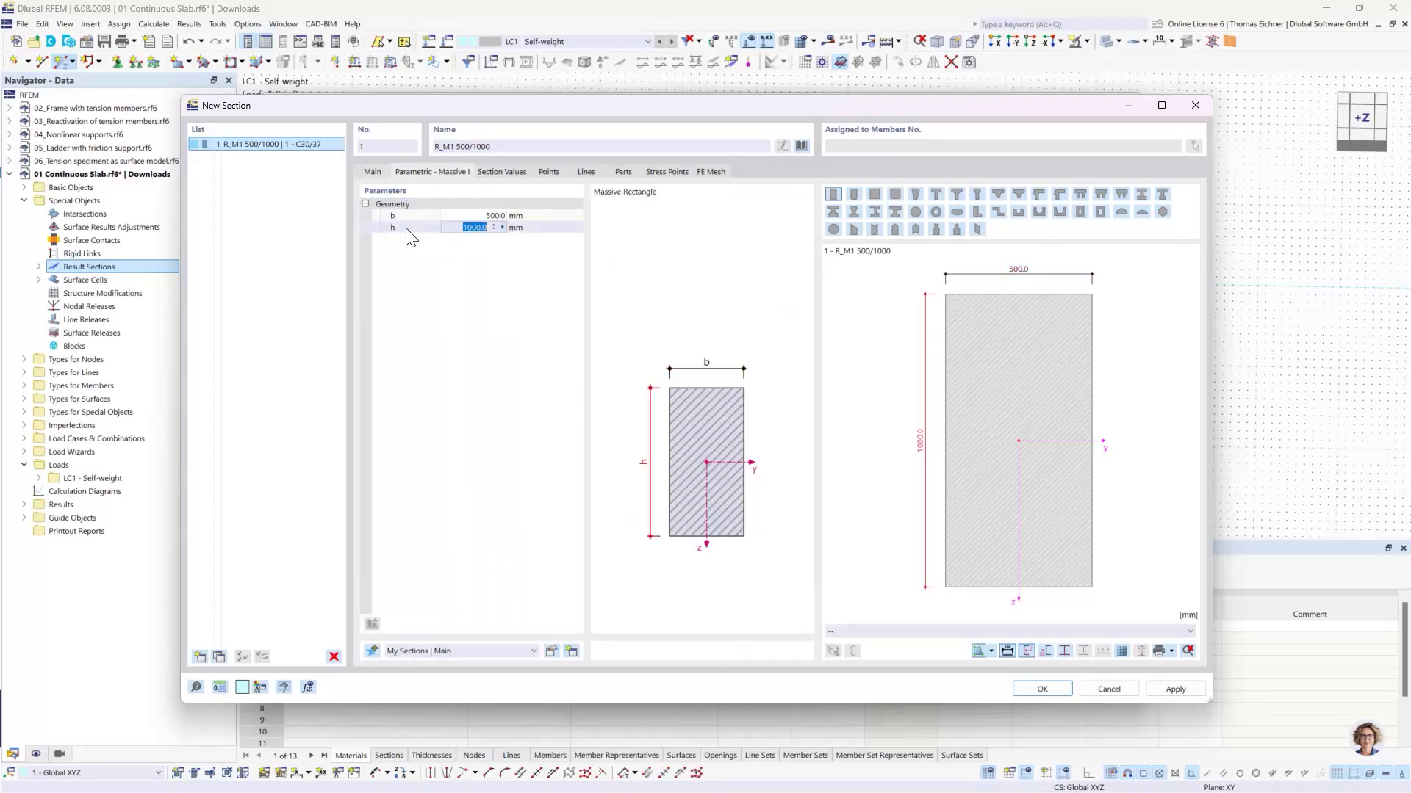
text(300)
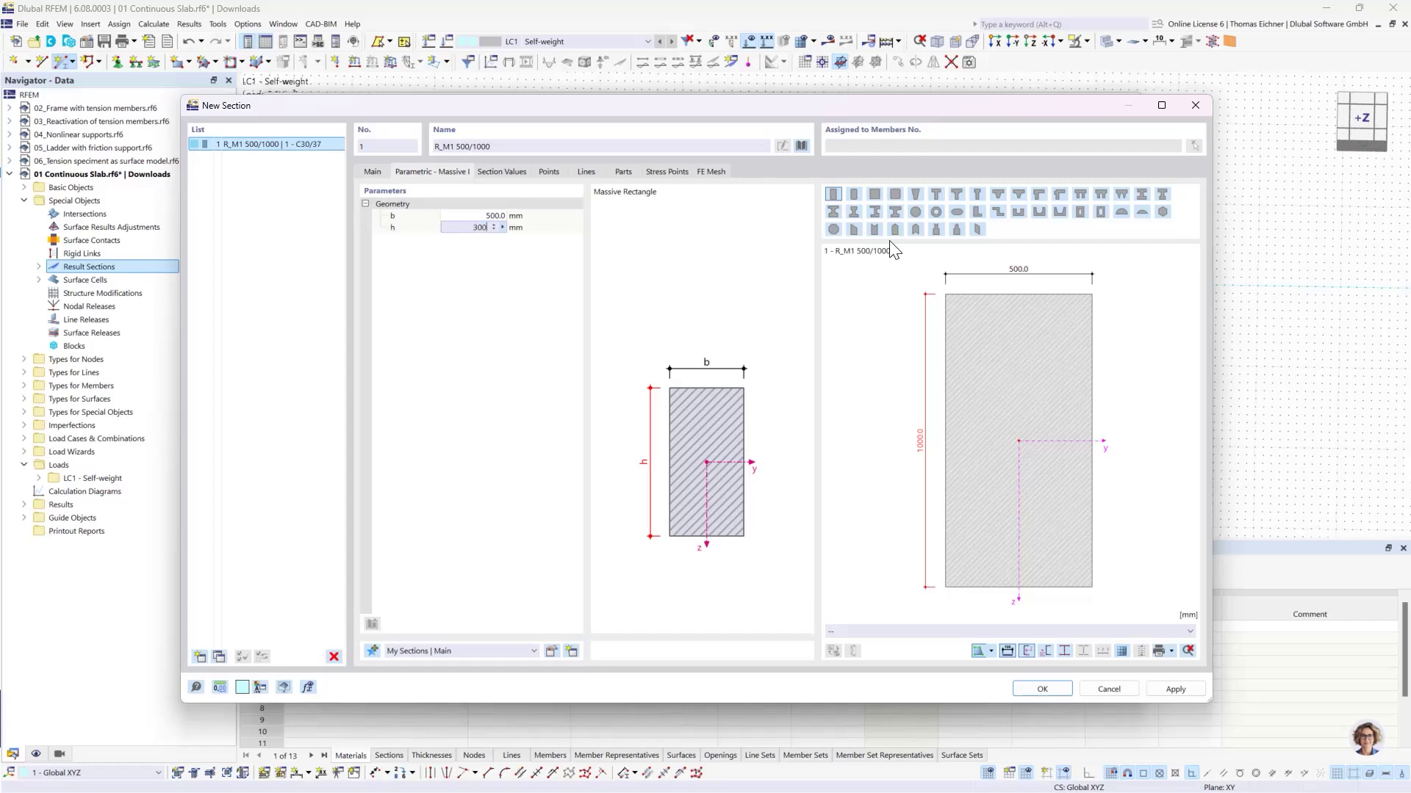
Step: Set the rectangular section's width b to 1000 mm and confirm the section for the member
click(466, 216)
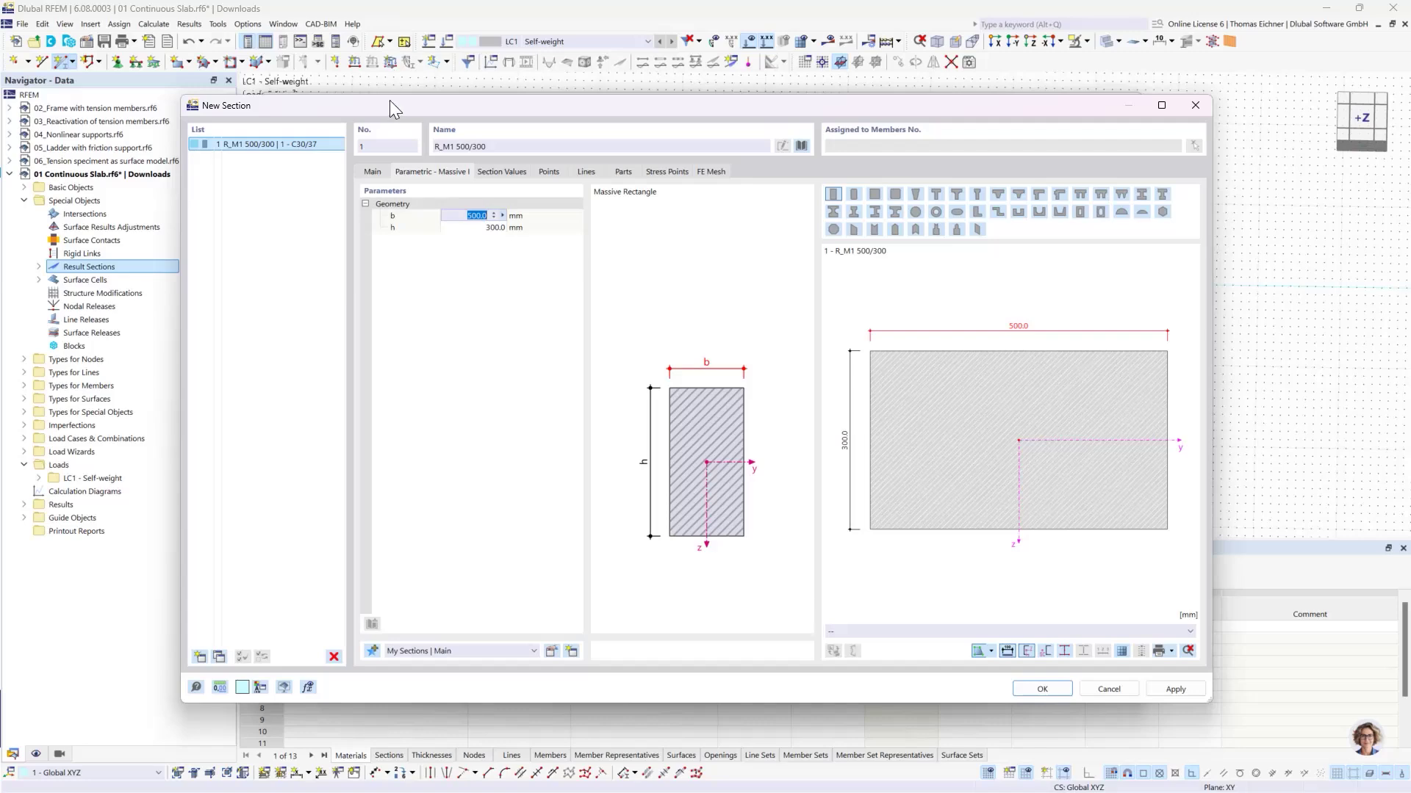
drag(390, 101, 383, 65)
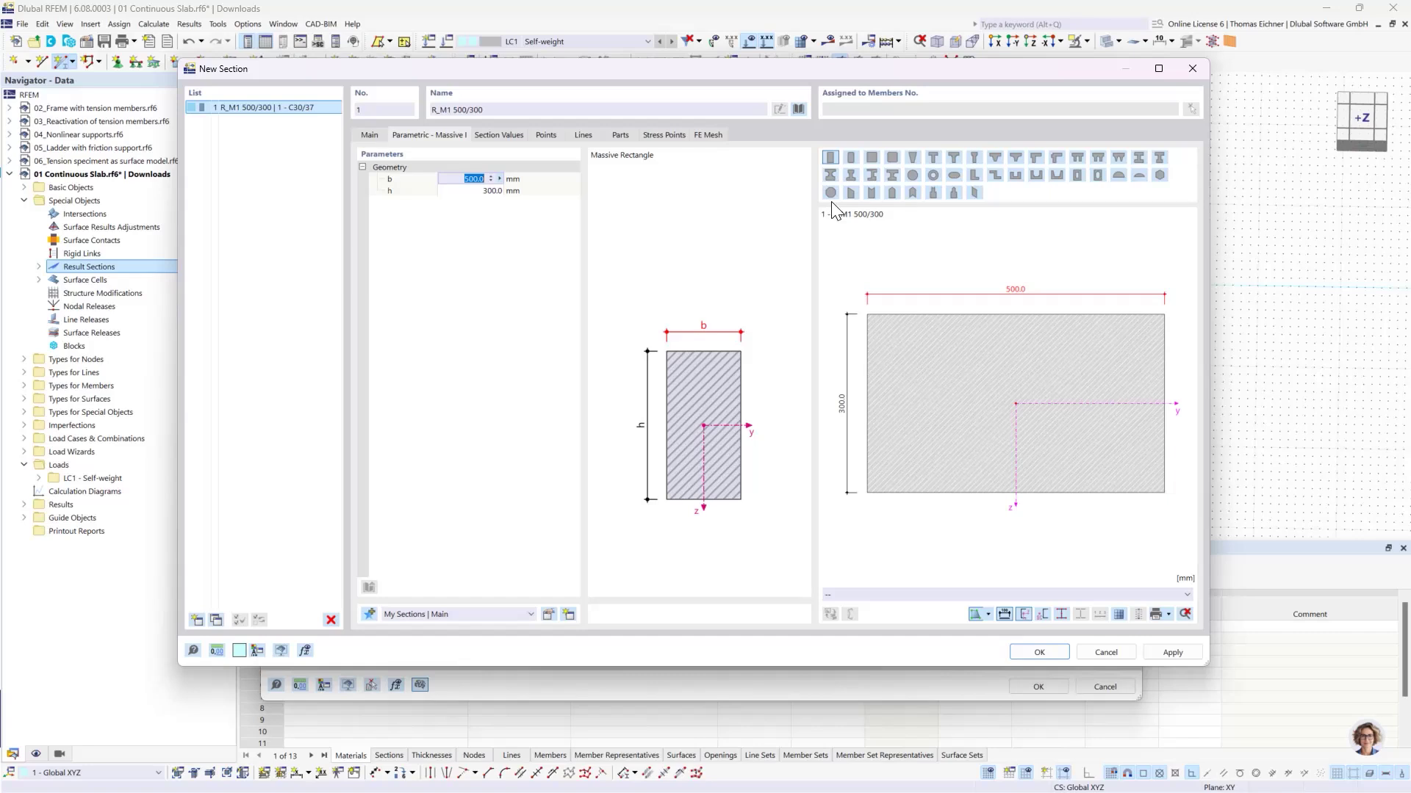
text(1000)
key(Tab)
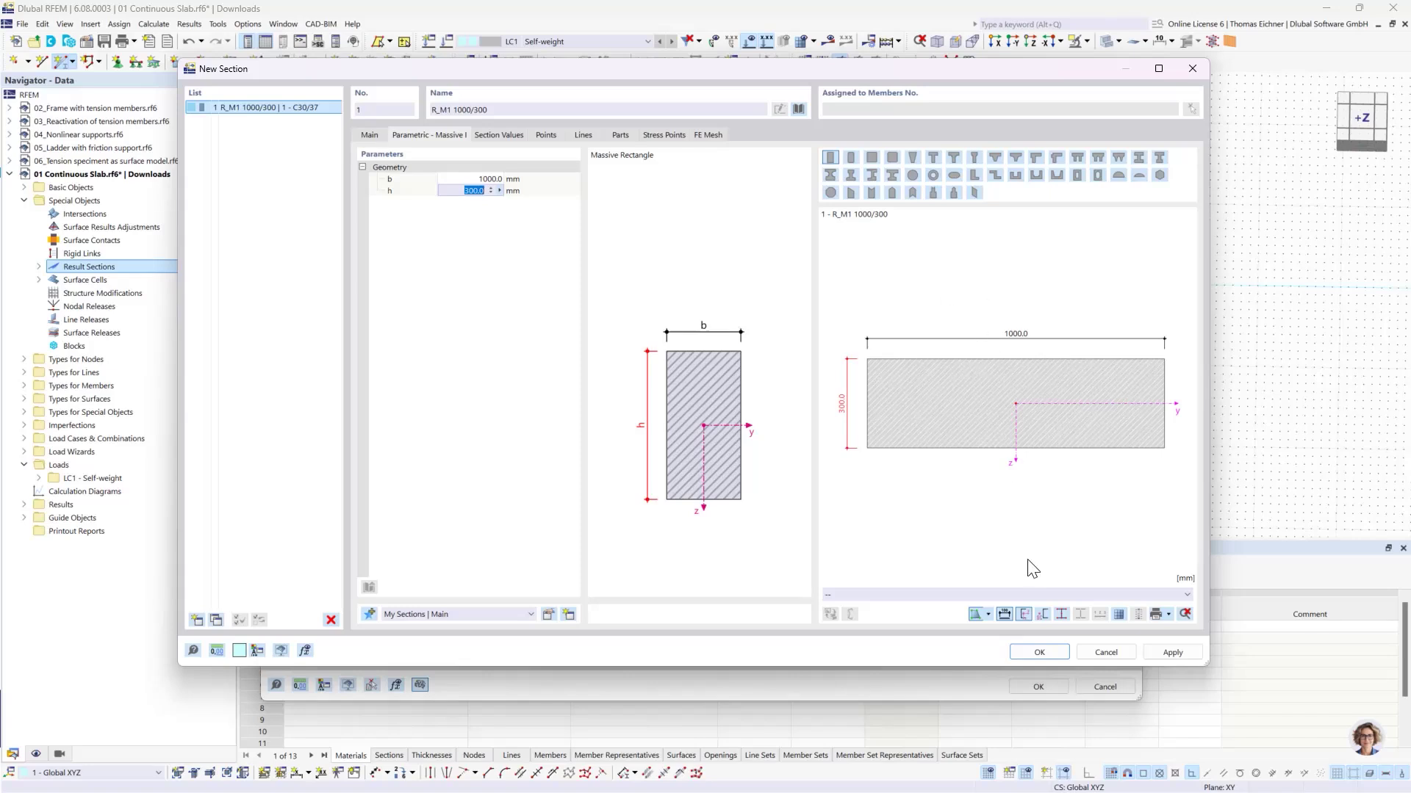
click(1039, 652)
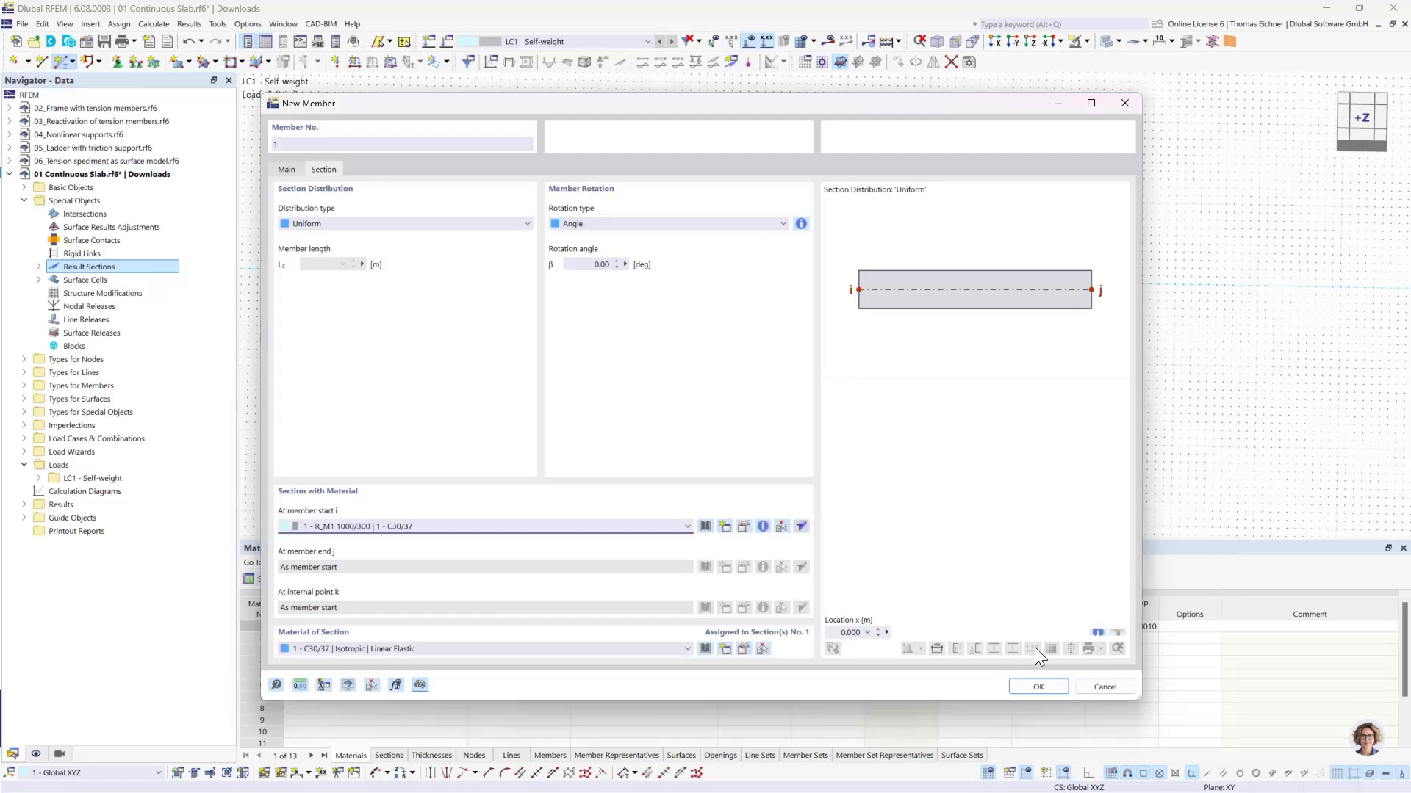
Step: Place the 10 m beam member from X 60, Y 2.5 m to X 70, Y 2.5 m beside the last slab
click(1043, 686)
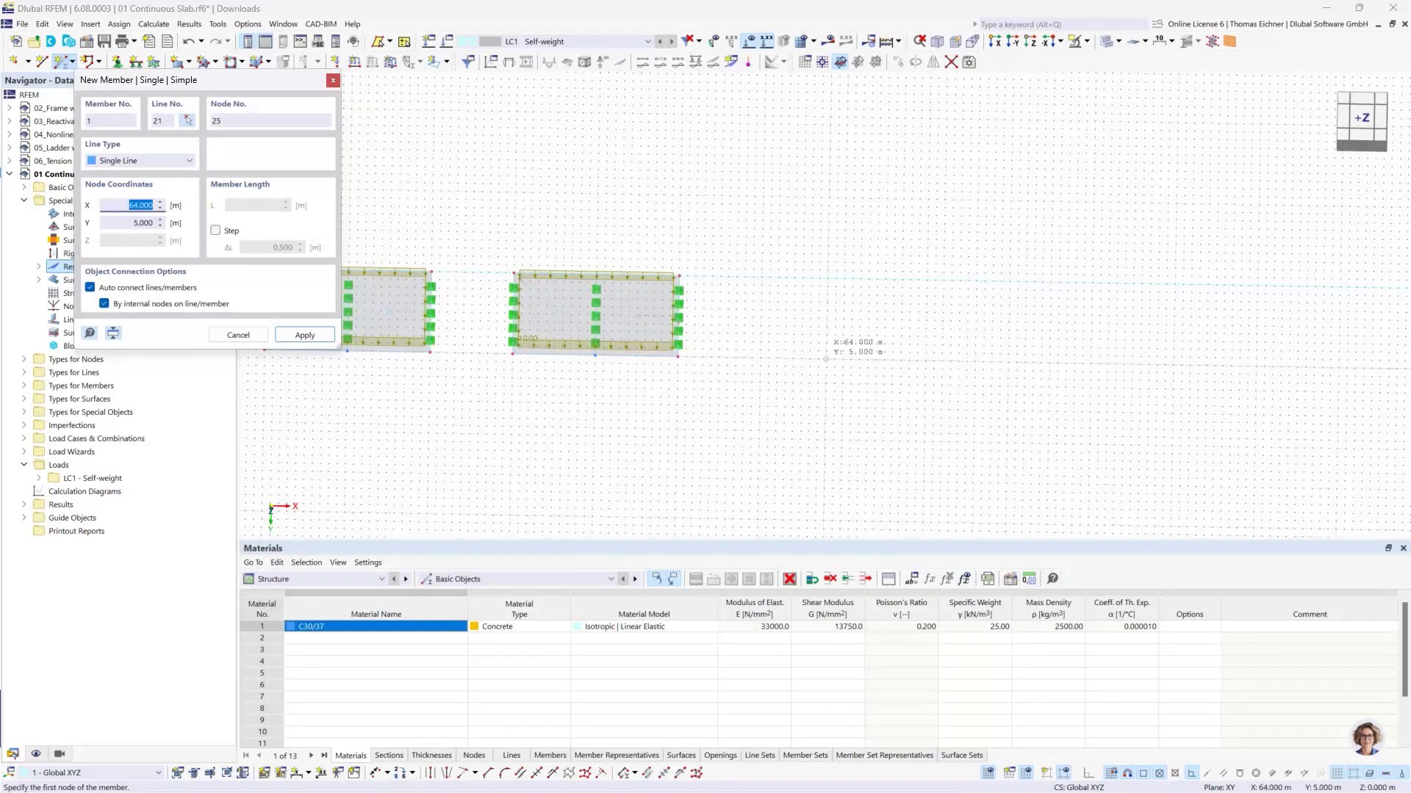
scroll(796, 342, up, 2)
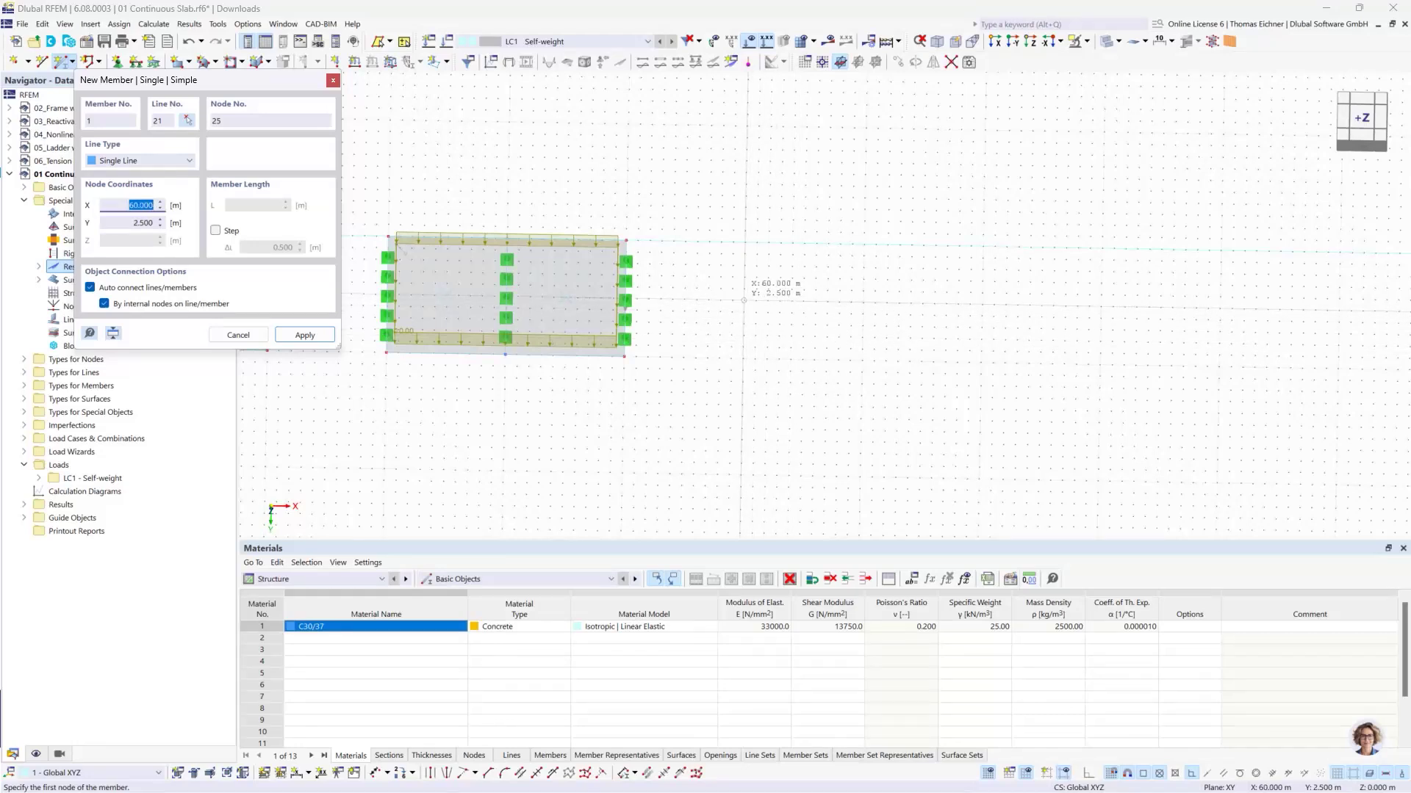
click(743, 299)
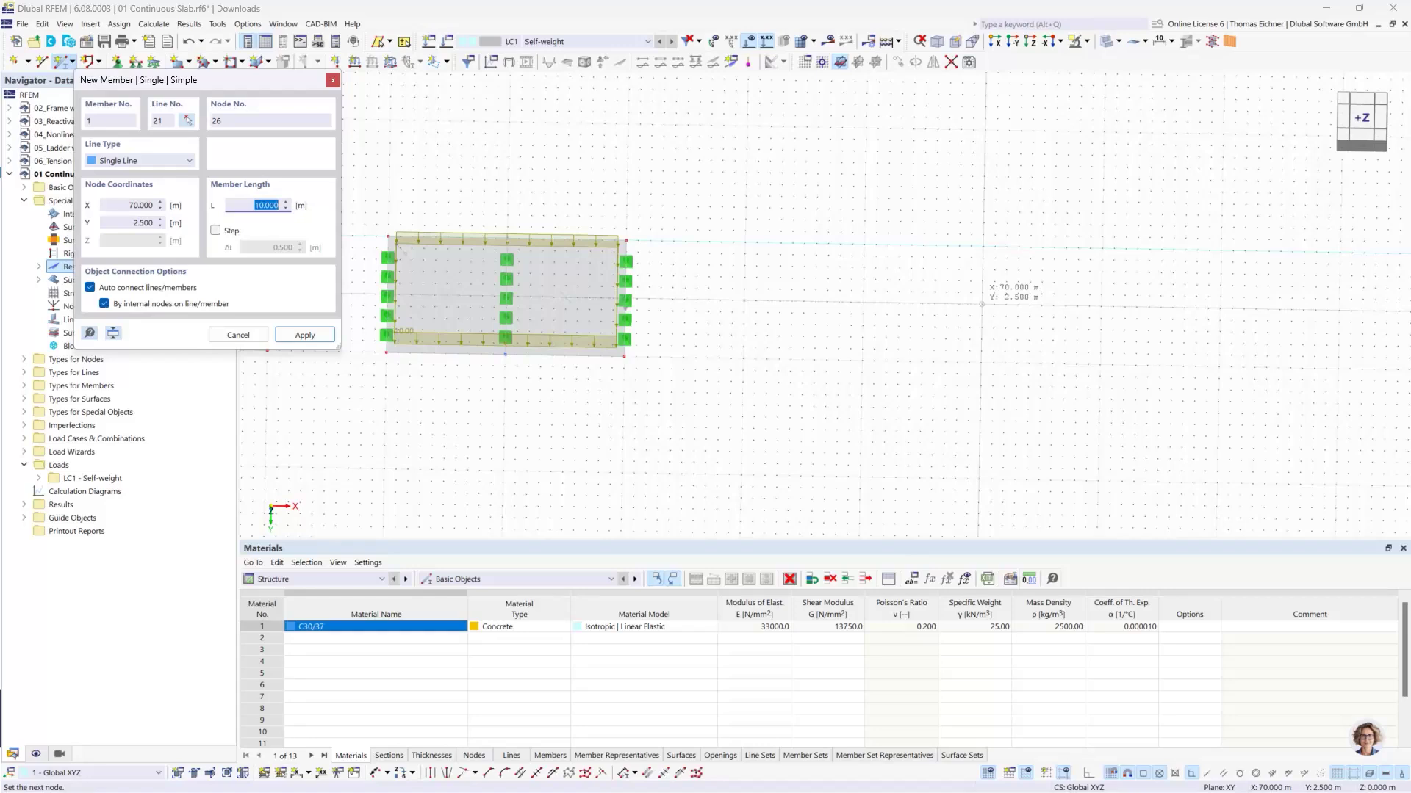
click(981, 304)
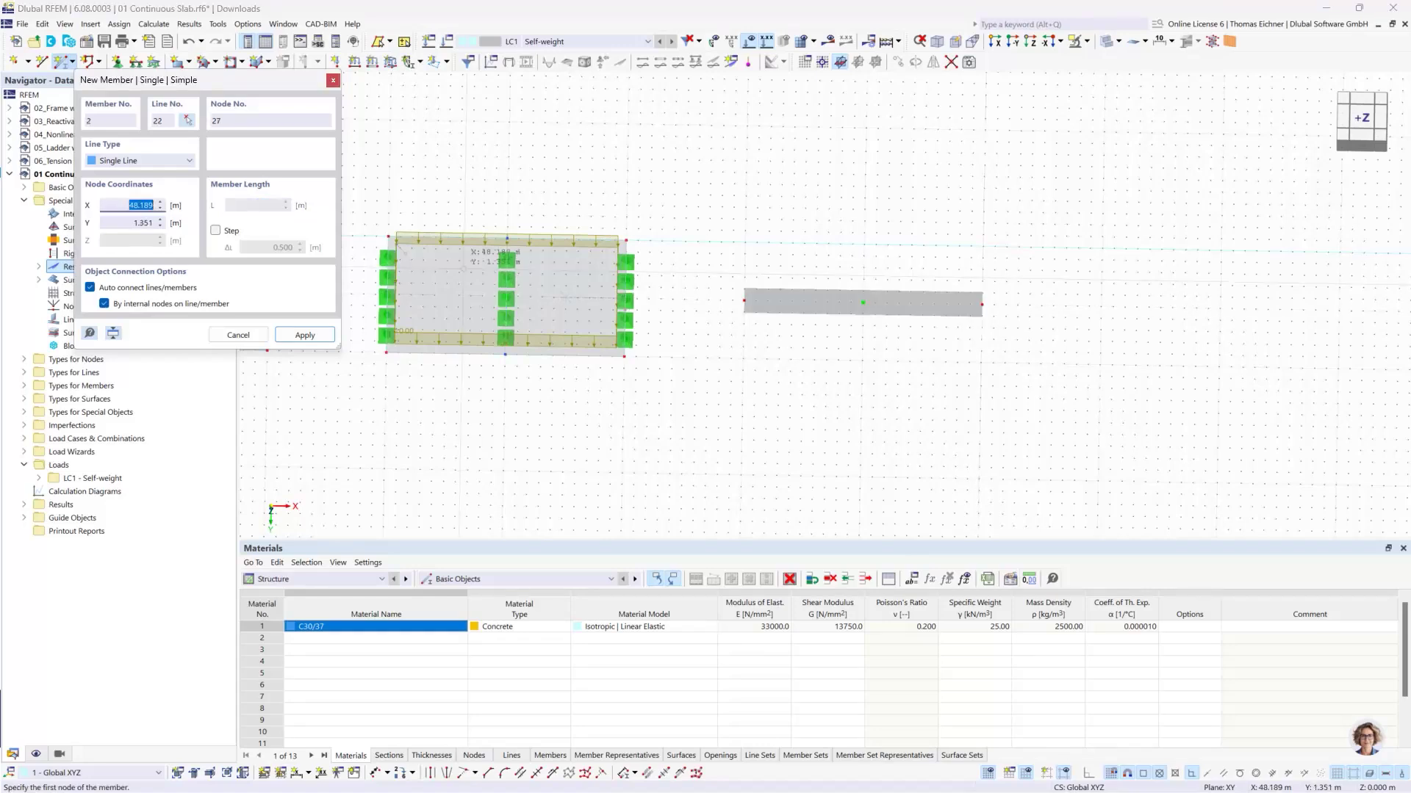
key(Escape)
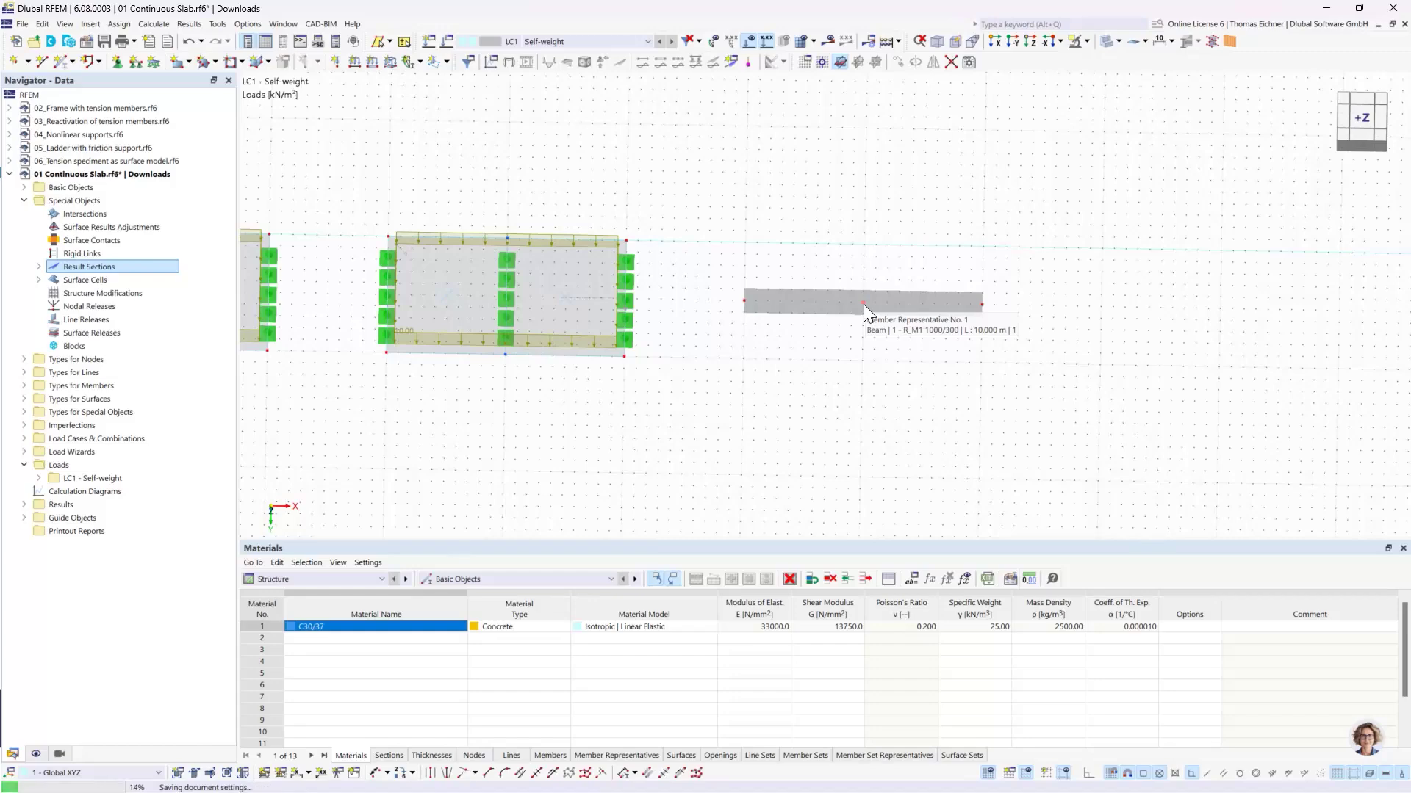
Step: Deactivate member representatives and member set representatives in the model's base data
click(839, 303)
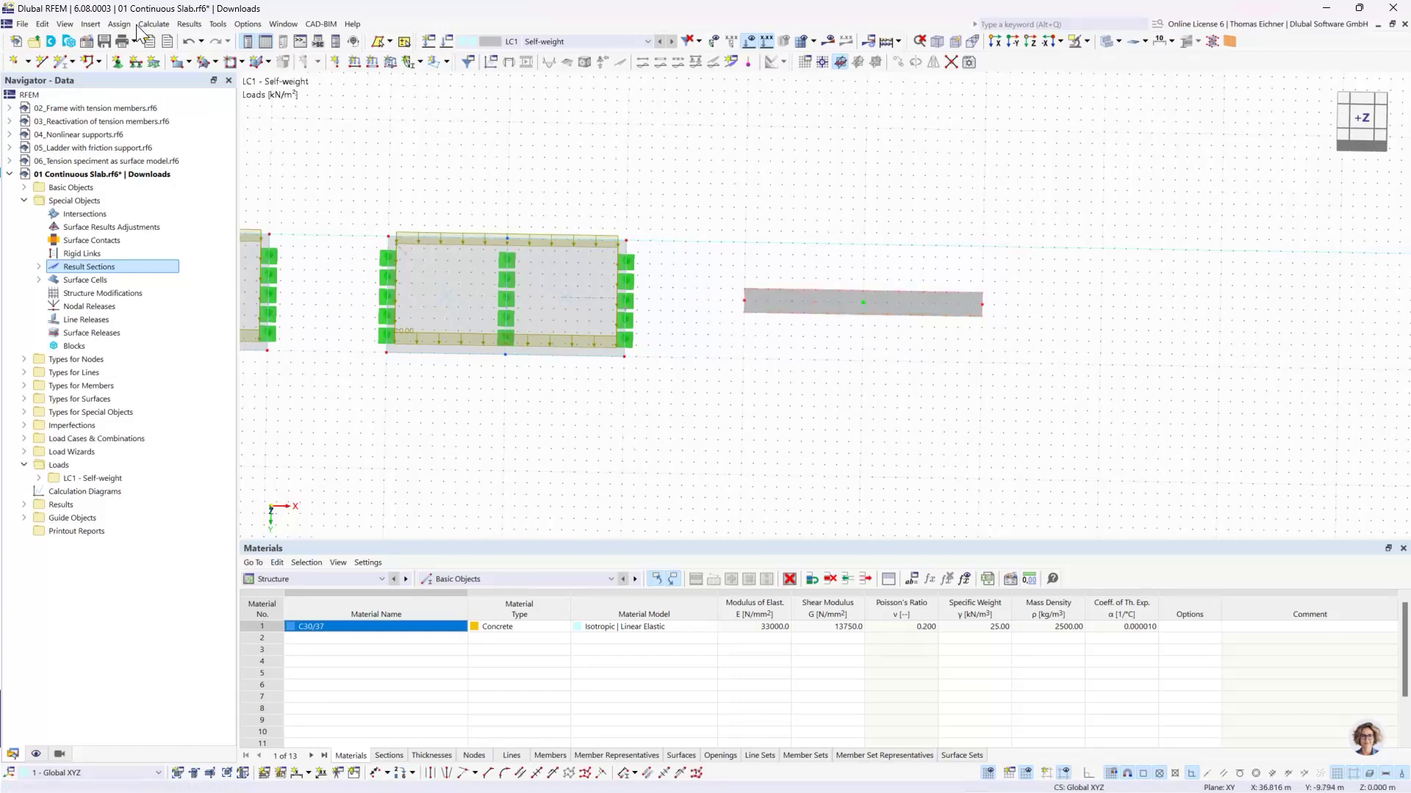
click(87, 45)
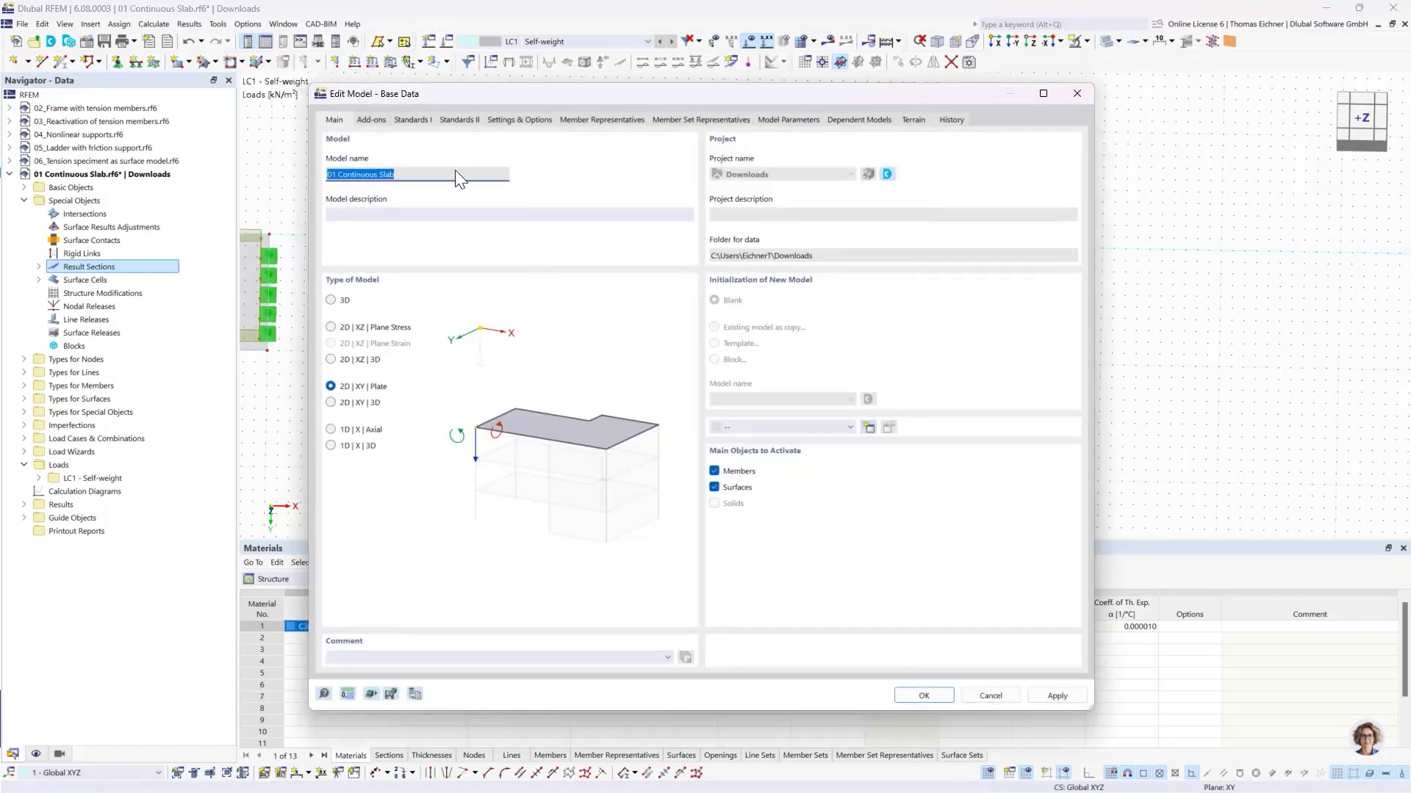
click(375, 118)
click(335, 119)
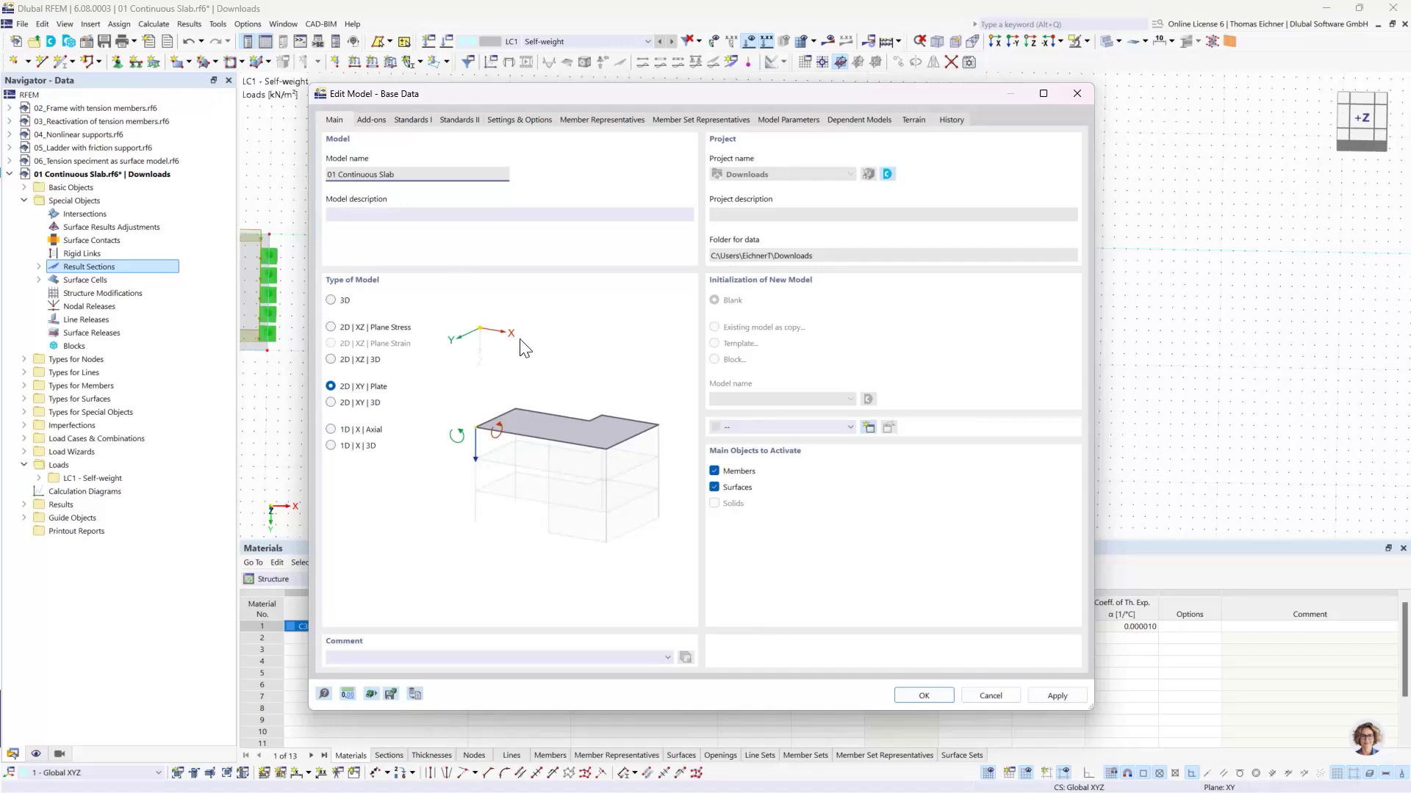
click(413, 120)
click(495, 120)
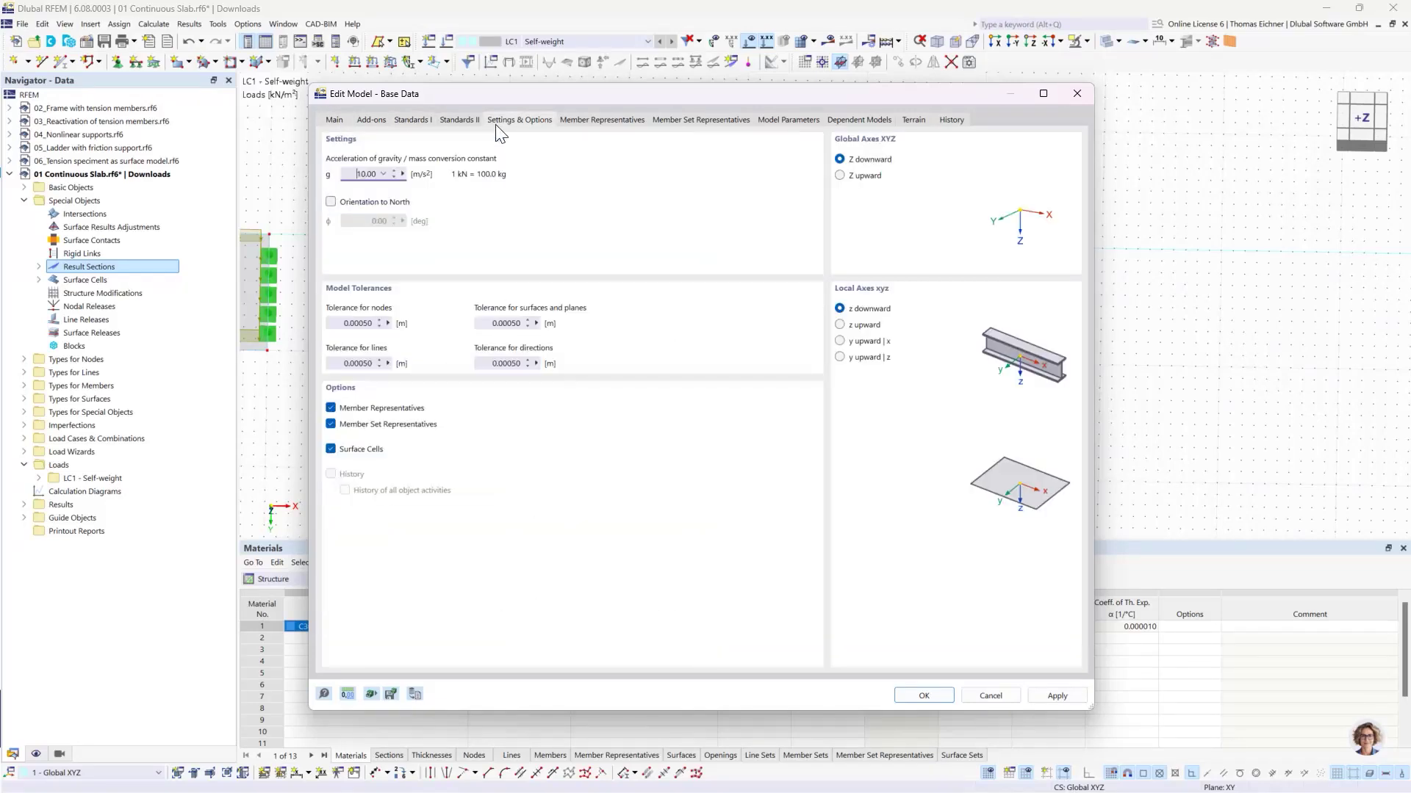
click(464, 119)
click(513, 121)
click(331, 408)
click(905, 695)
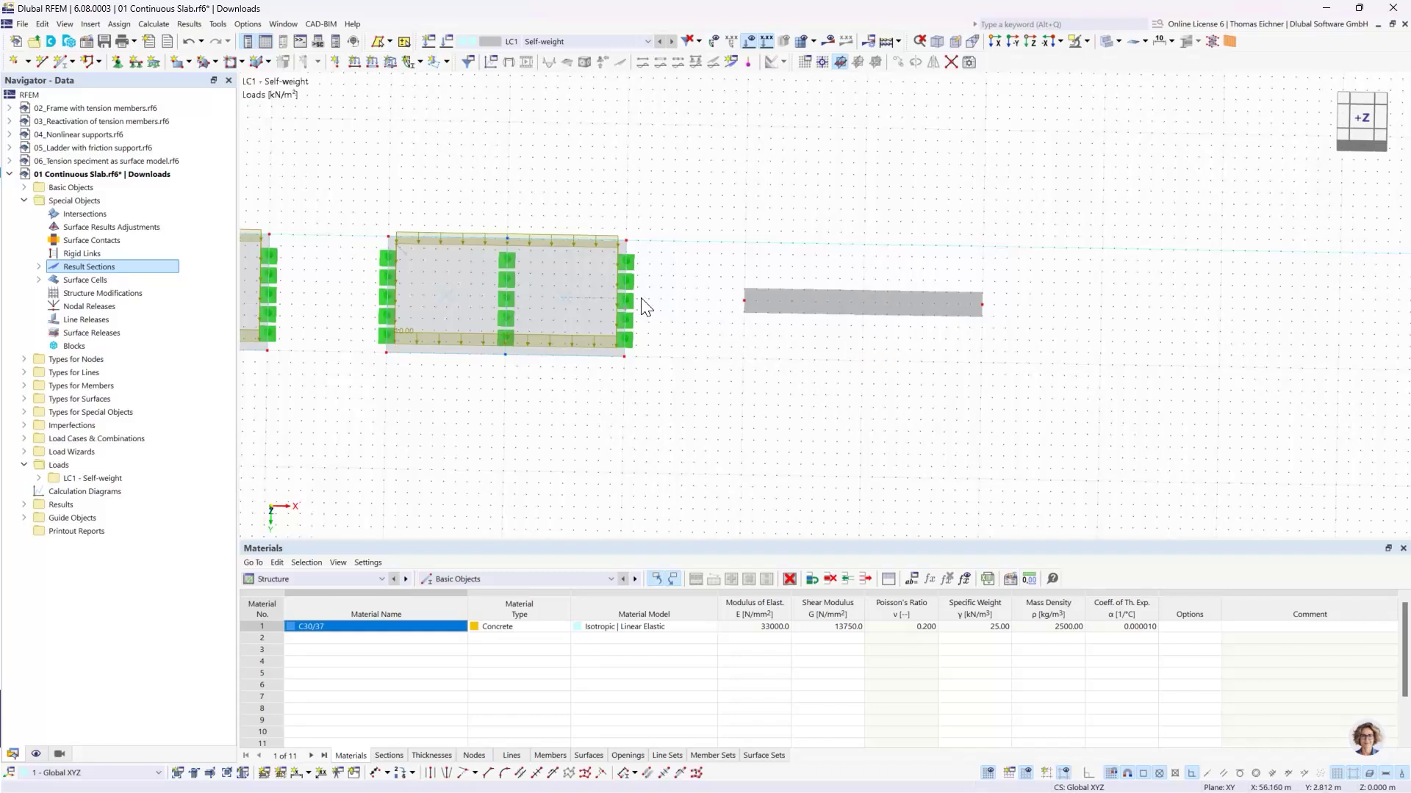
Step: Add one intermediate node to the beam as an 'On Member' node without dividing the member
click(864, 304)
right_click(831, 303)
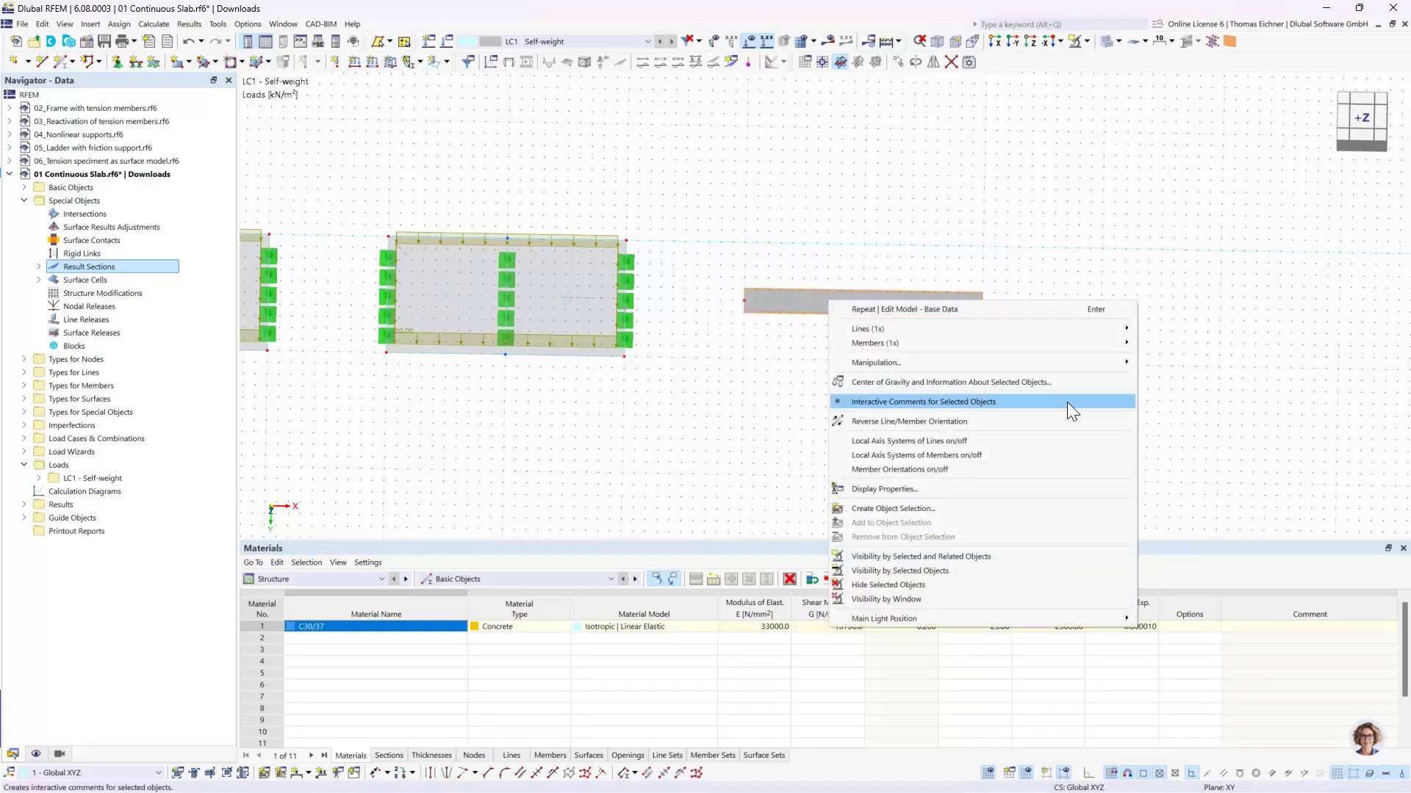
mouse_move(1015, 342)
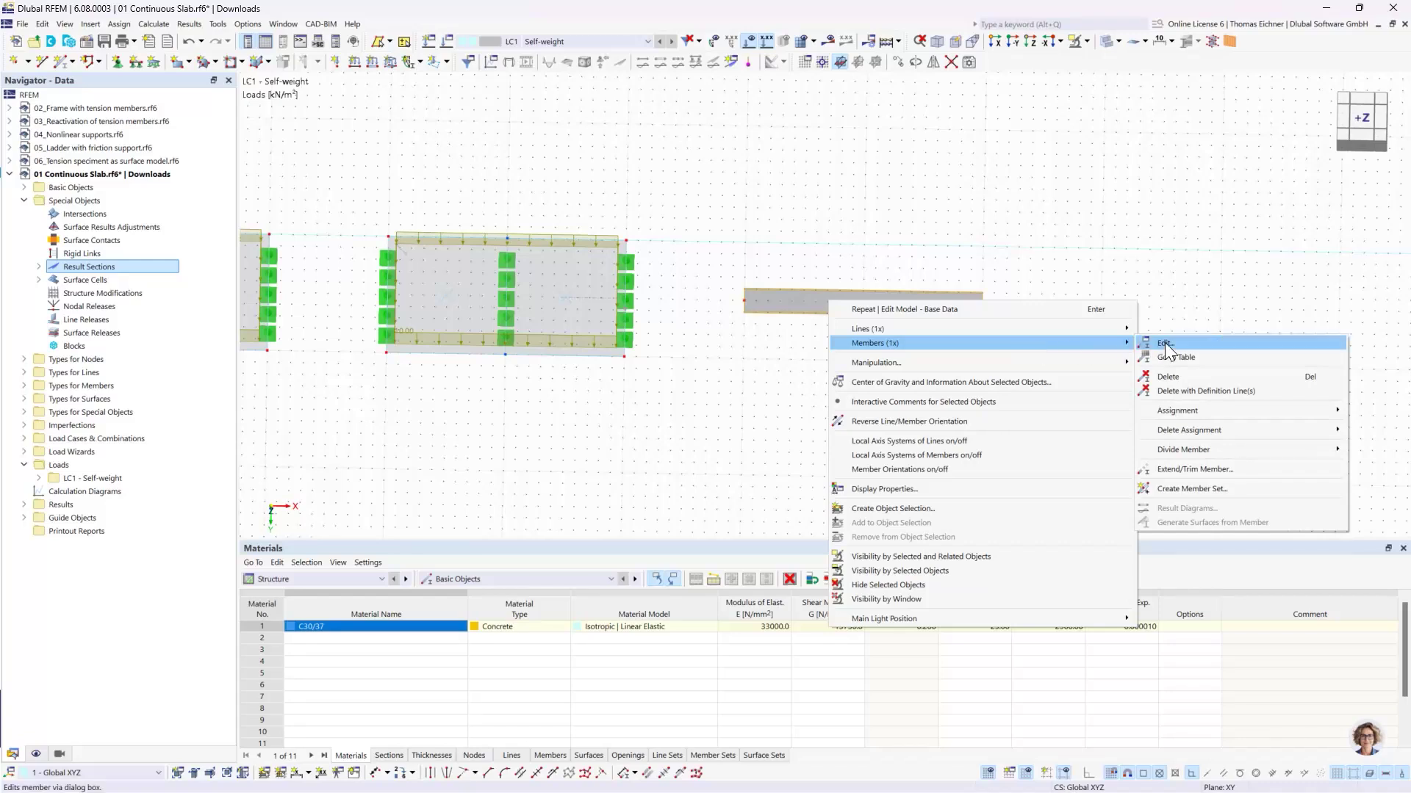
mouse_move(1203, 450)
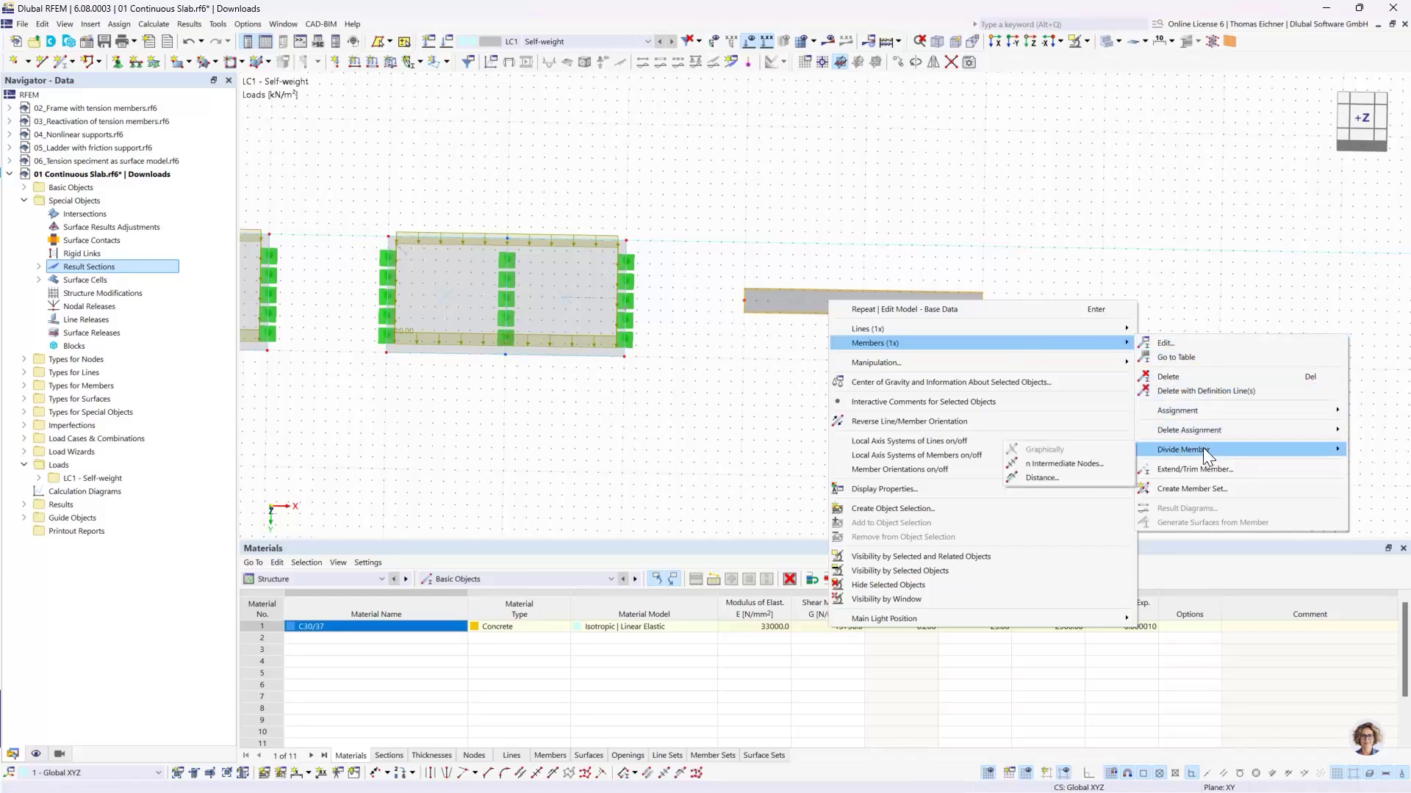
click(1092, 464)
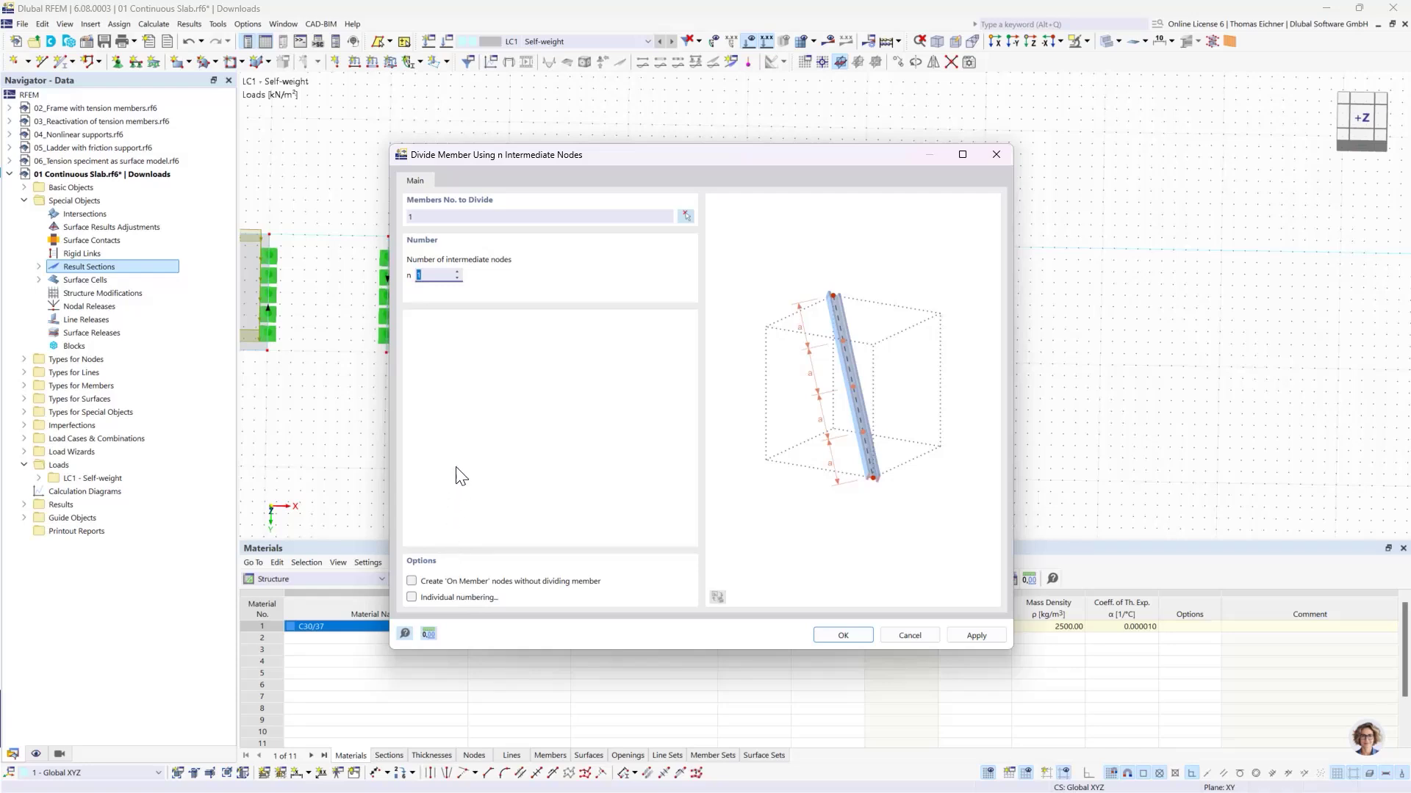
click(436, 277)
drag(610, 153, 312, 120)
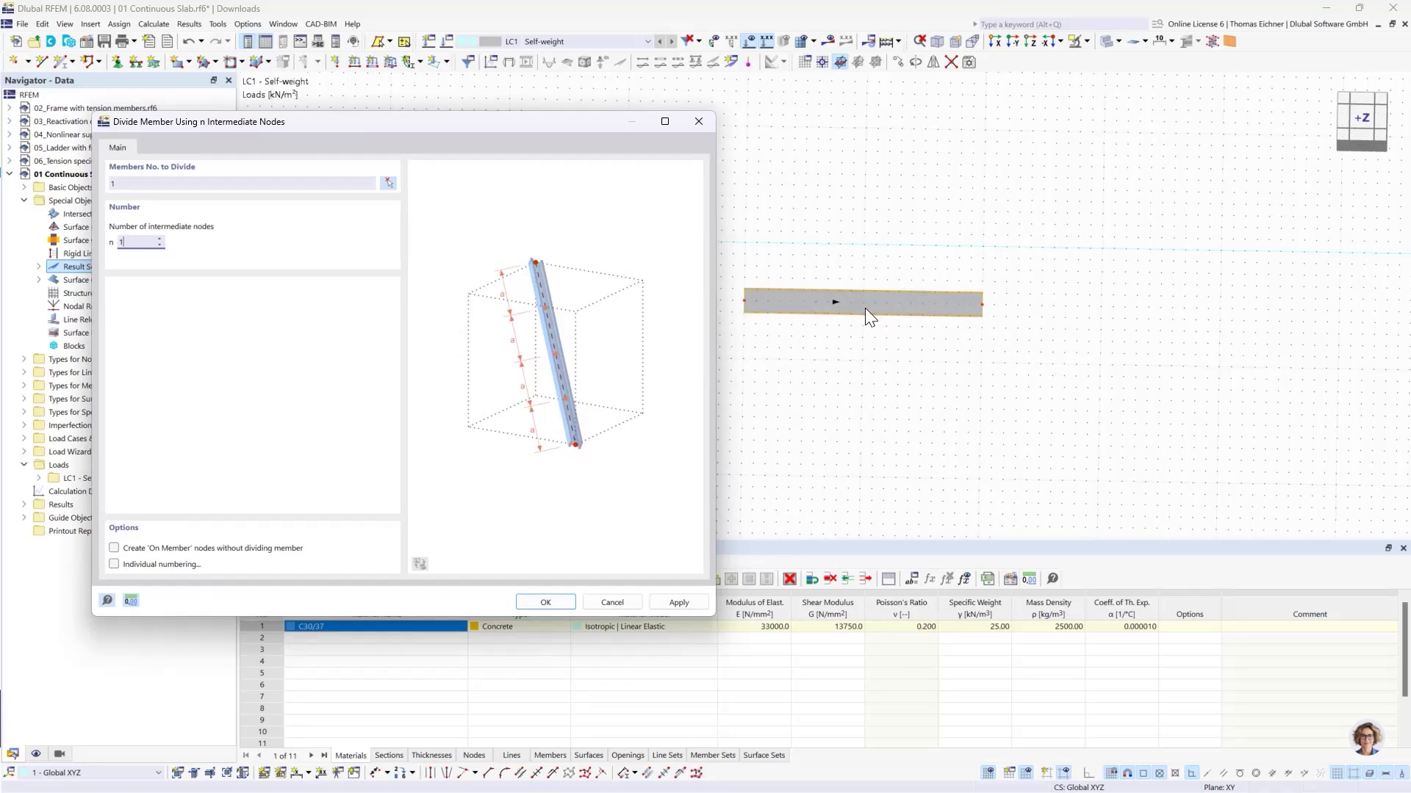
click(115, 549)
click(545, 603)
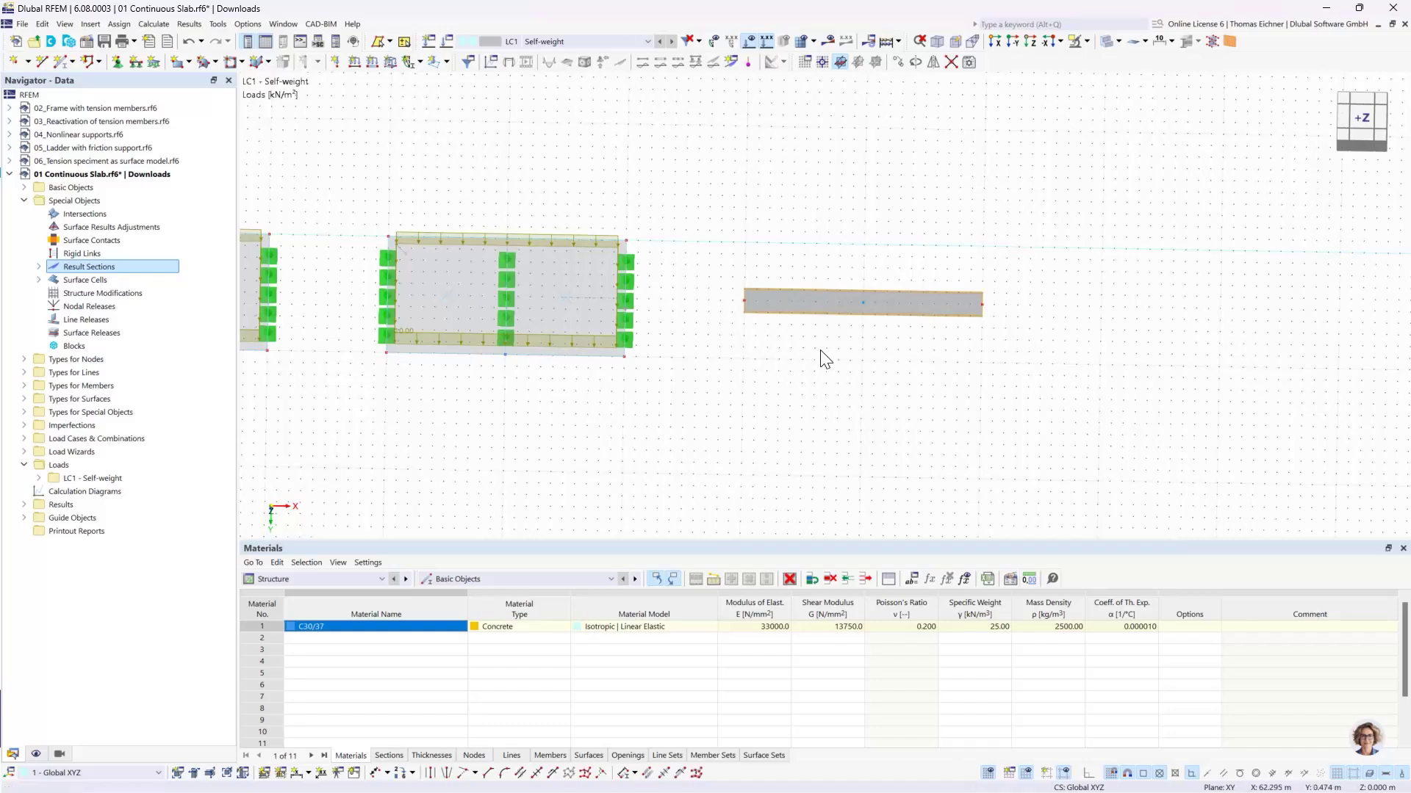
Step: Examine the beam's intermediate node and list the model's members to check whether the beam is still undivided
scroll(882, 338, up, 3)
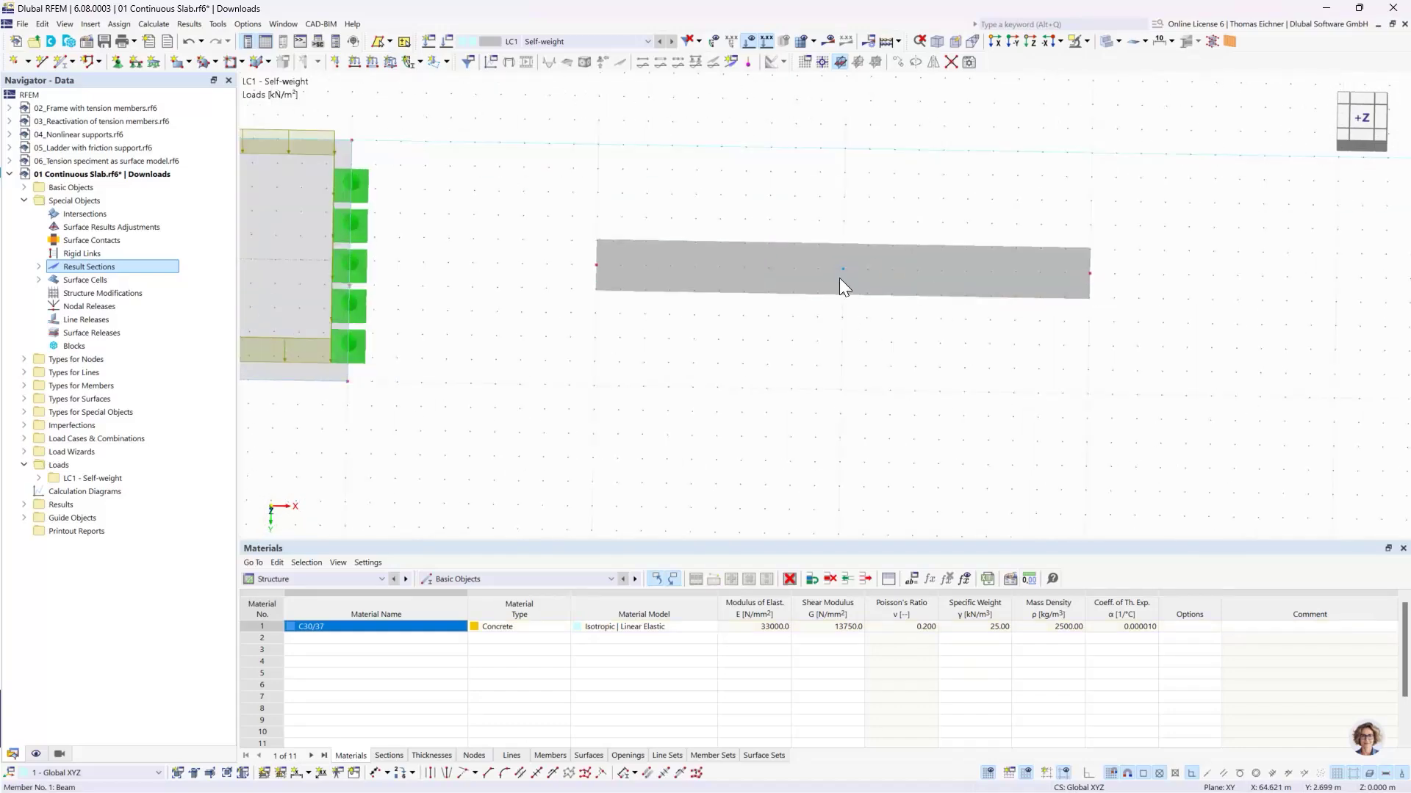
middle_drag(911, 182, 693, 179)
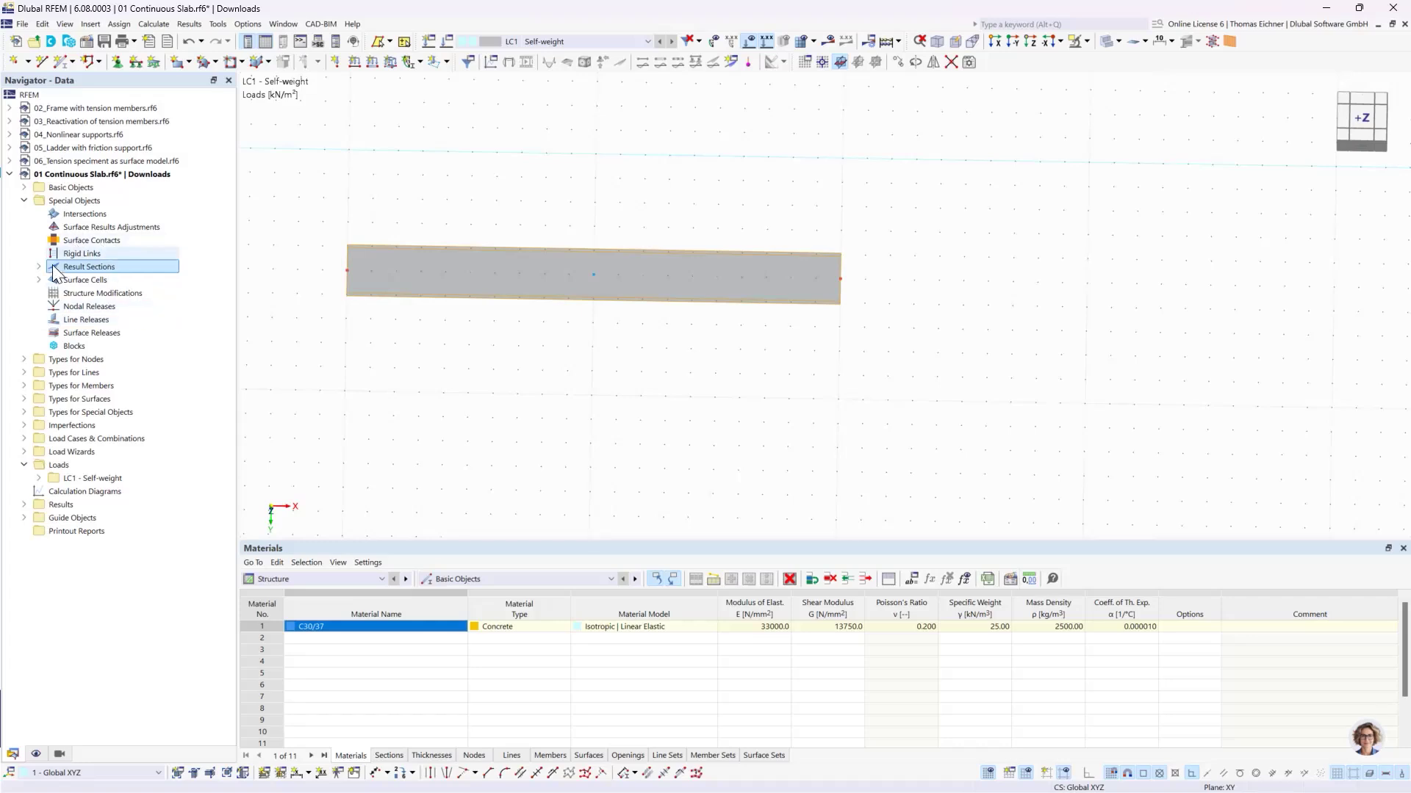
click(25, 188)
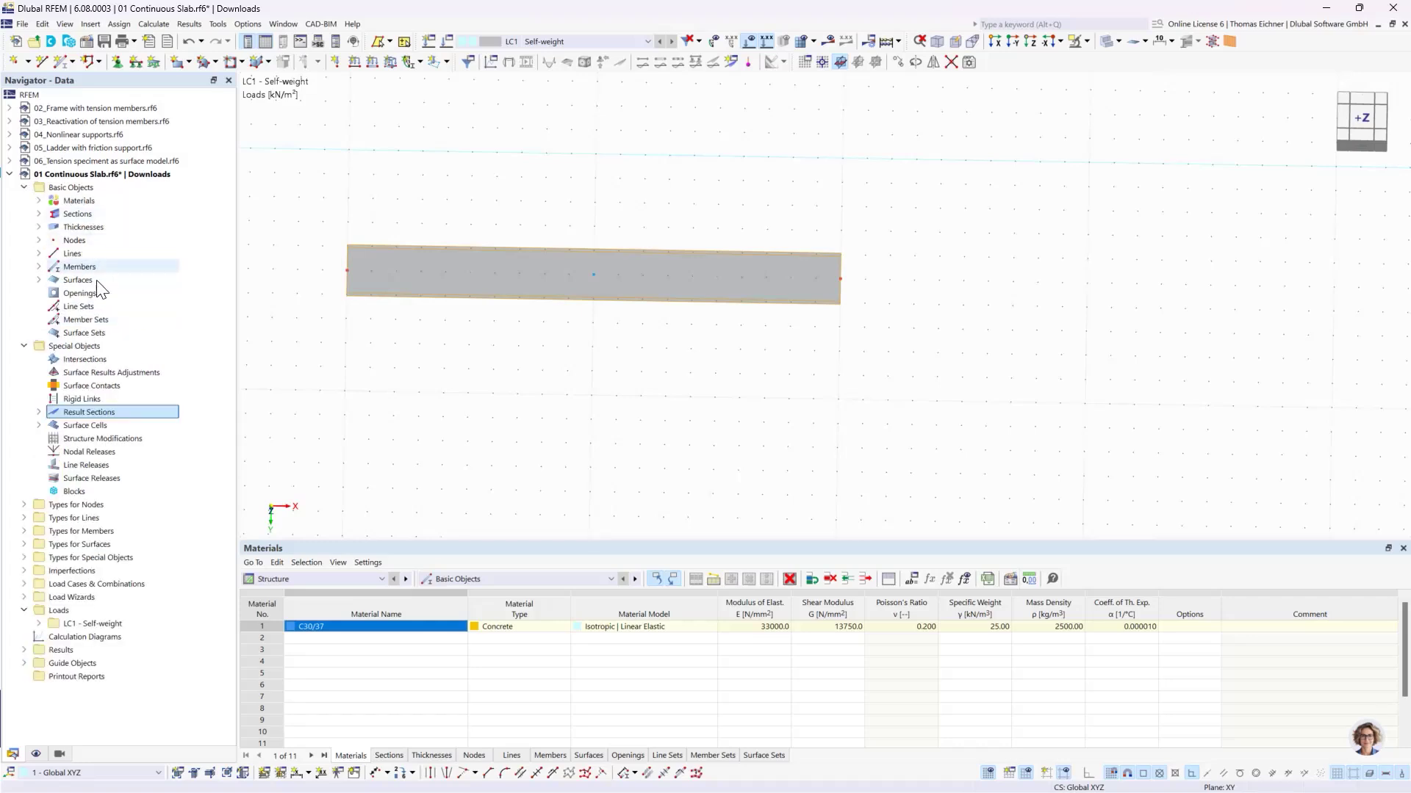
click(39, 267)
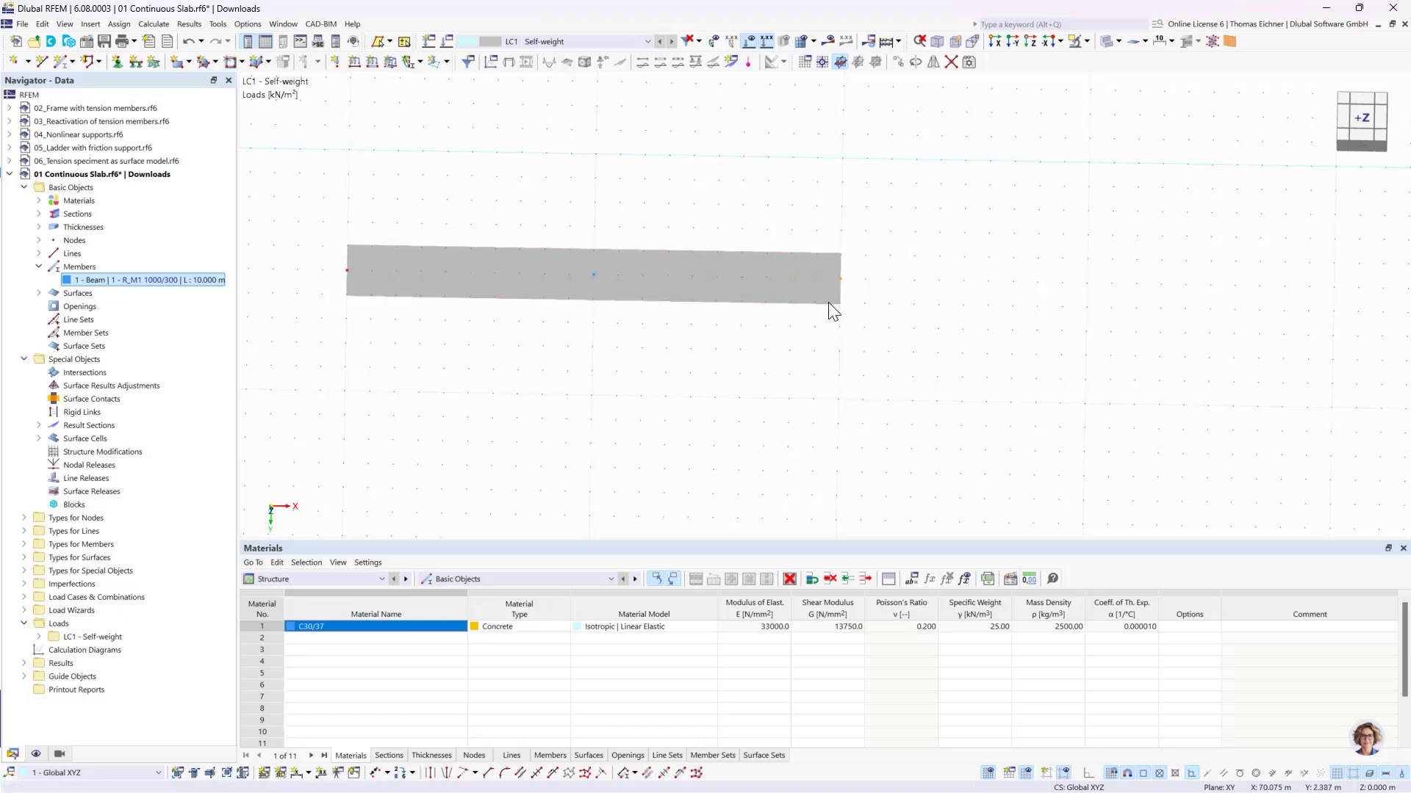
Step: Stretch the beam to 13.5 m by moving its end node outward, and undo the move
click(840, 279)
click(1015, 283)
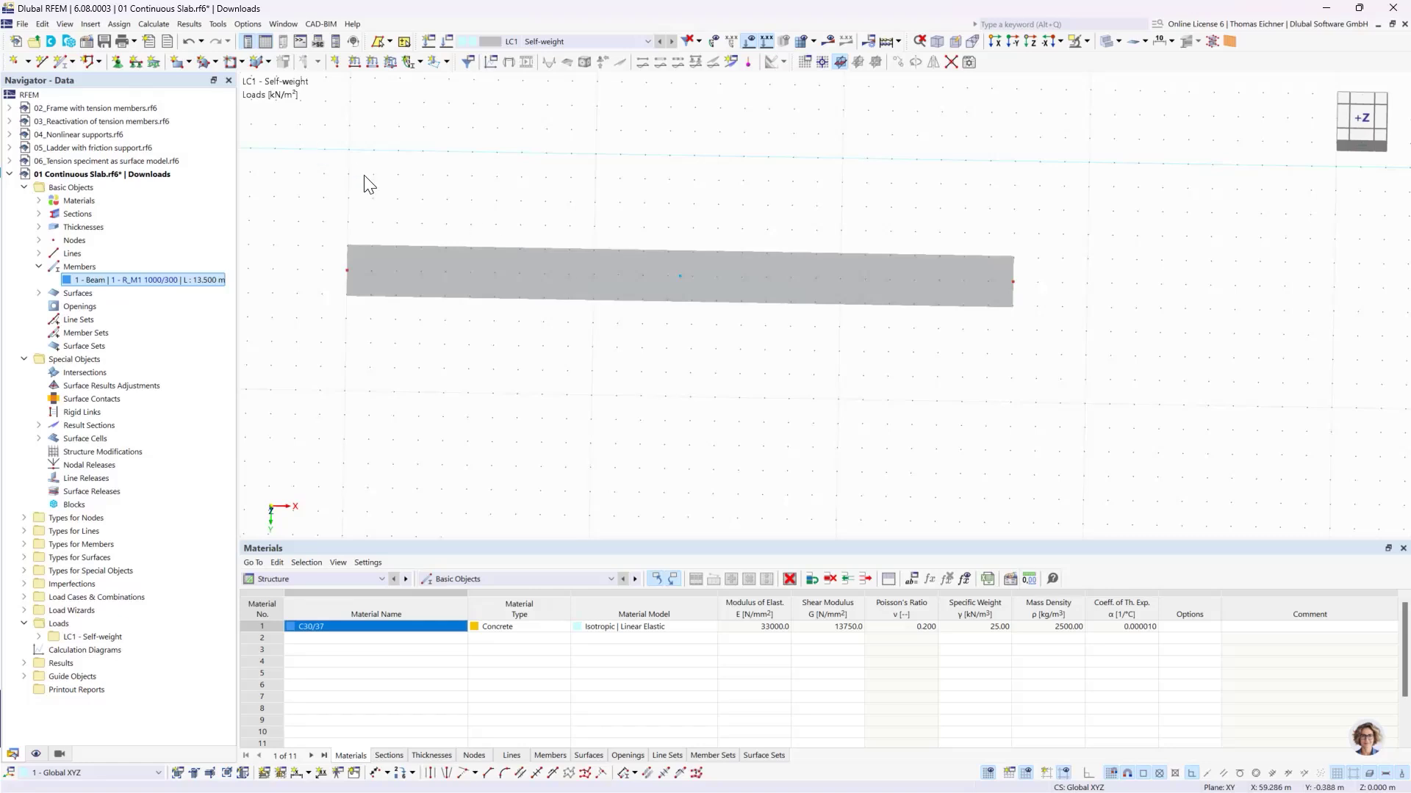
click(189, 42)
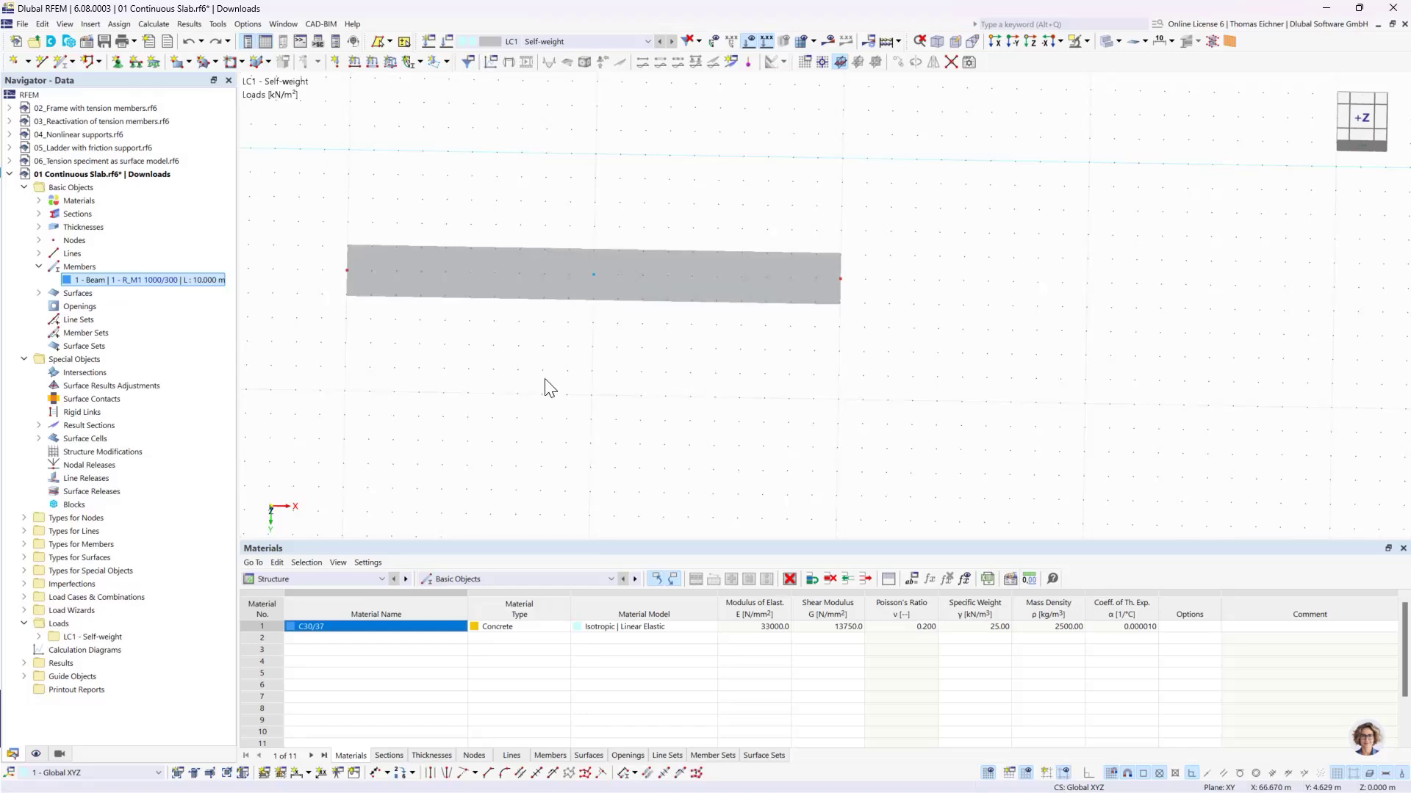
Step: Fix the rotation about X (φX) in the 'Hinged' nodal support type while assigning nodal supports
middle_drag(549, 387, 625, 395)
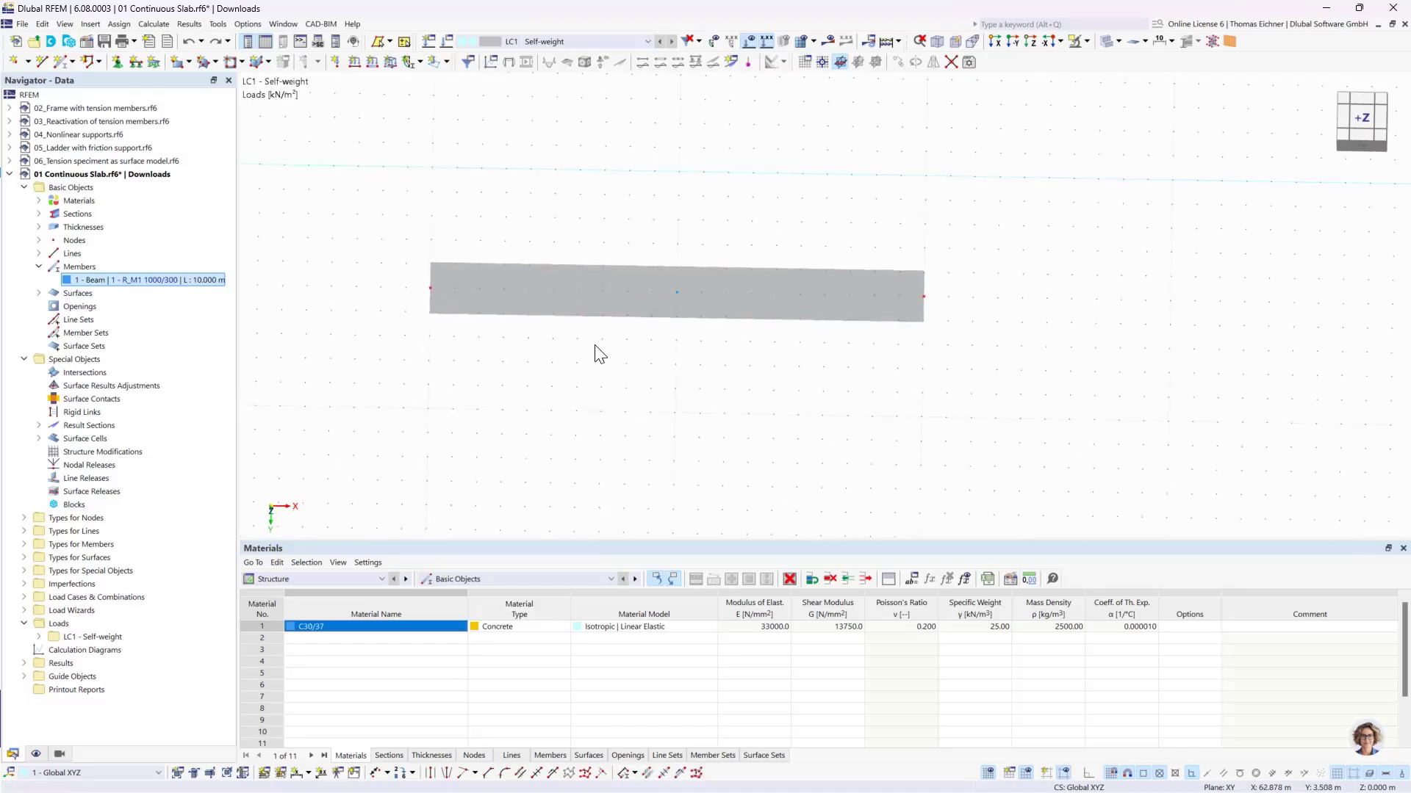
scroll(378, 183, down, 2)
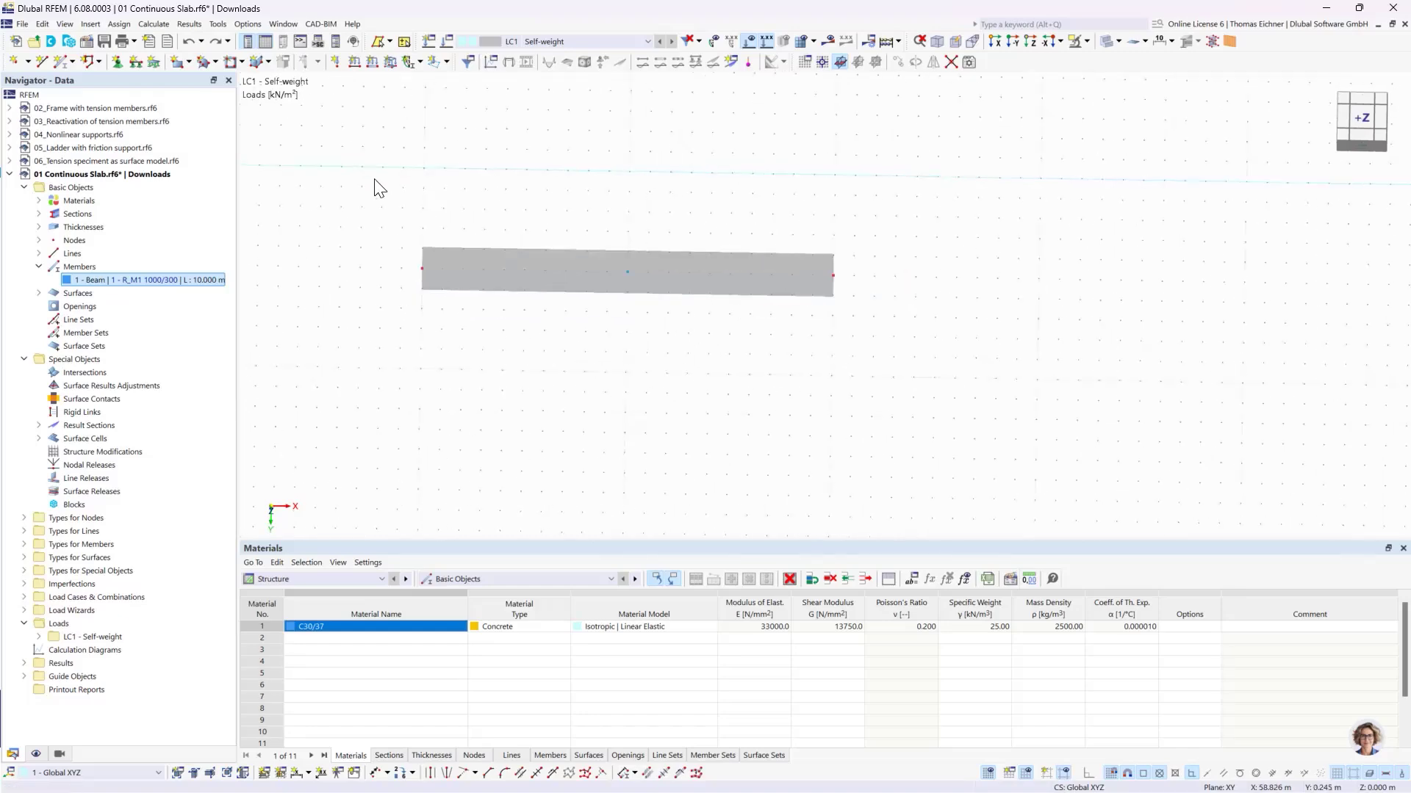
scroll(558, 201, up, 1)
scroll(544, 218, up, 1)
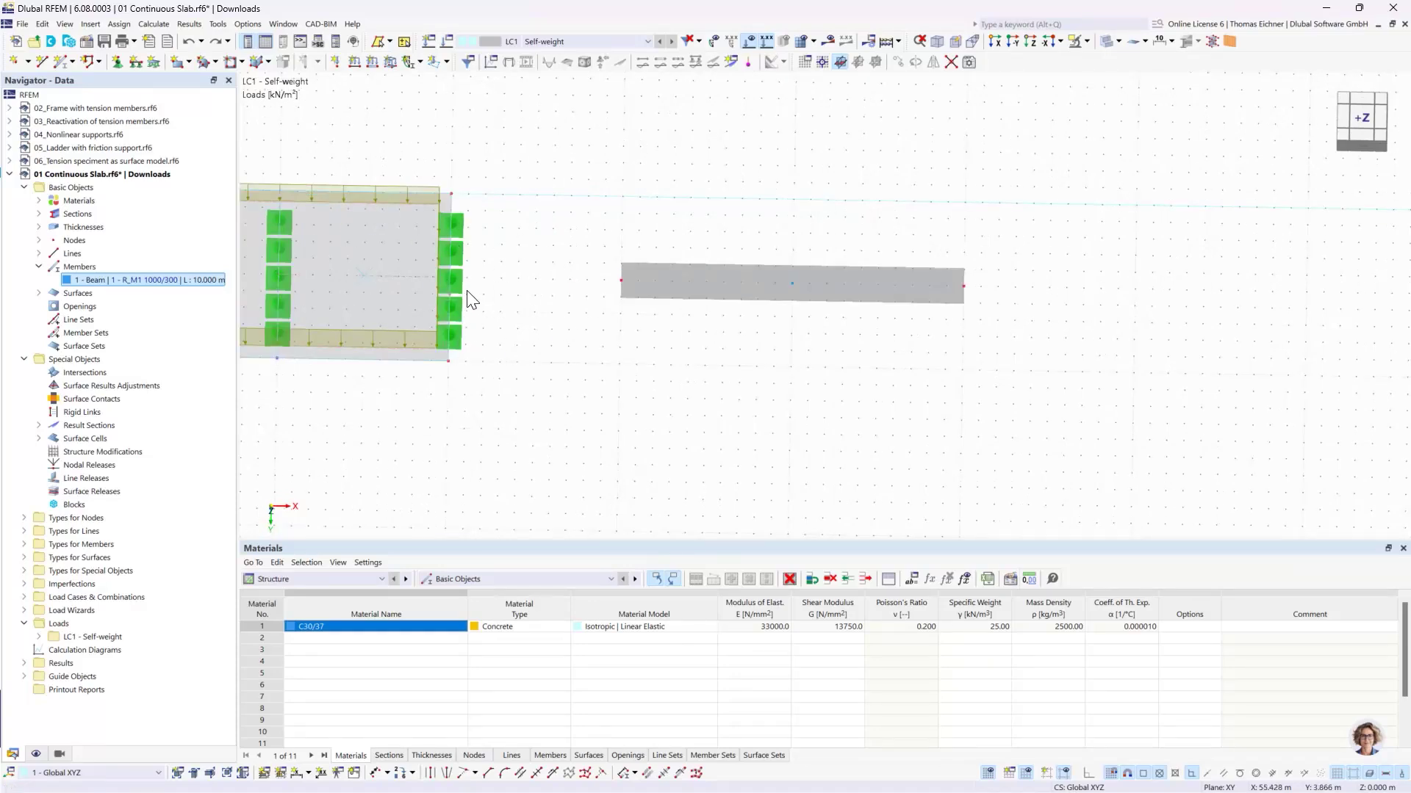
mouse_move(460, 280)
mouse_move(622, 281)
click(117, 60)
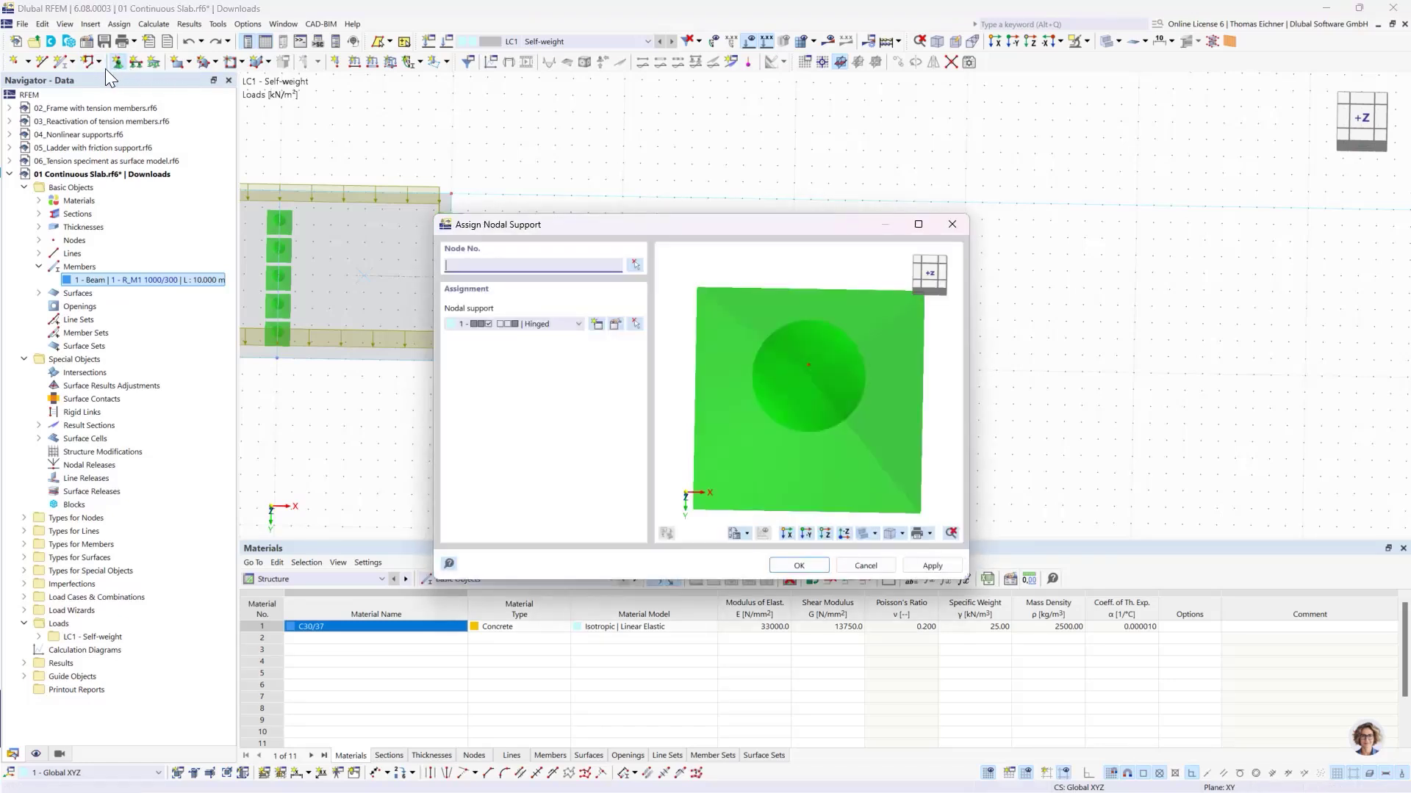
drag(598, 231, 276, 308)
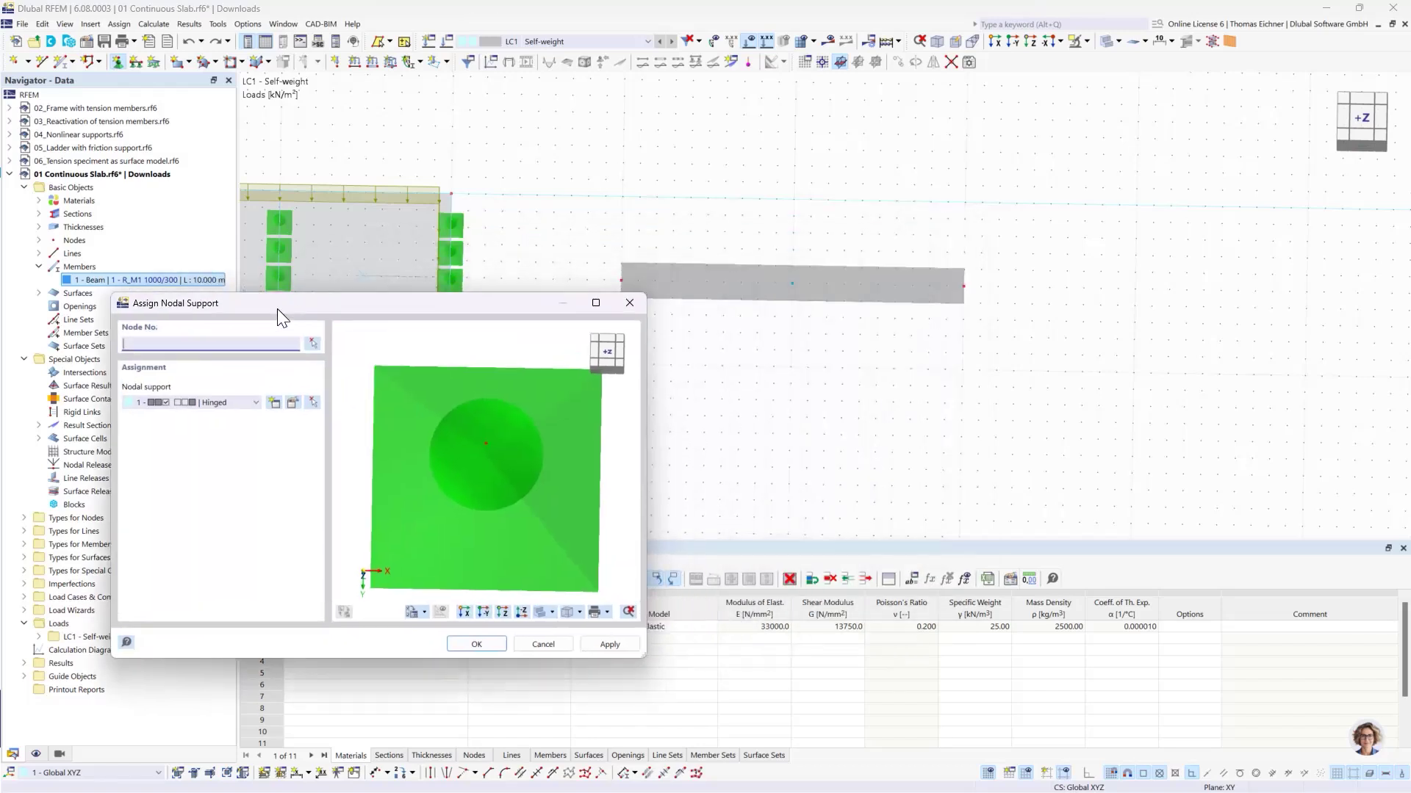
double_click(157, 403)
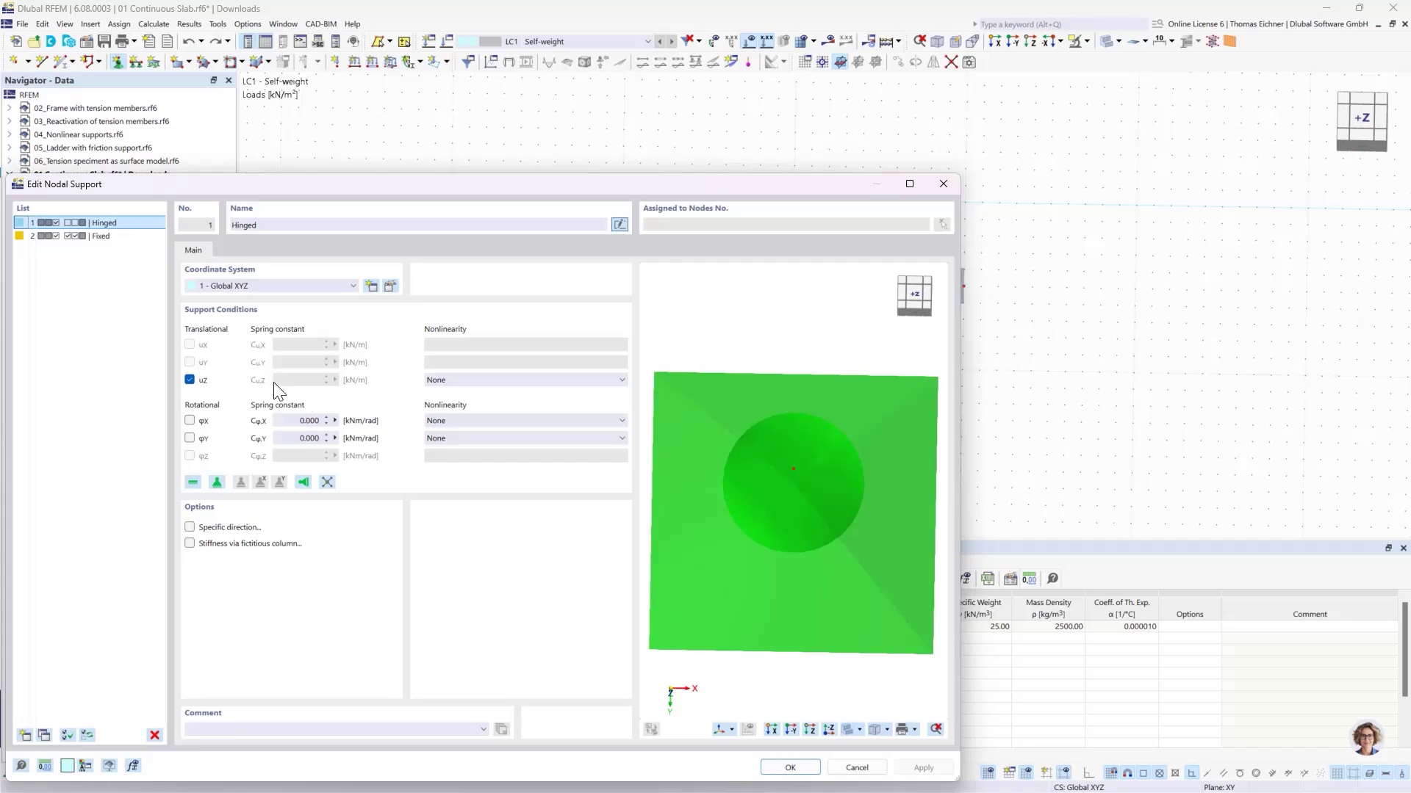
click(189, 420)
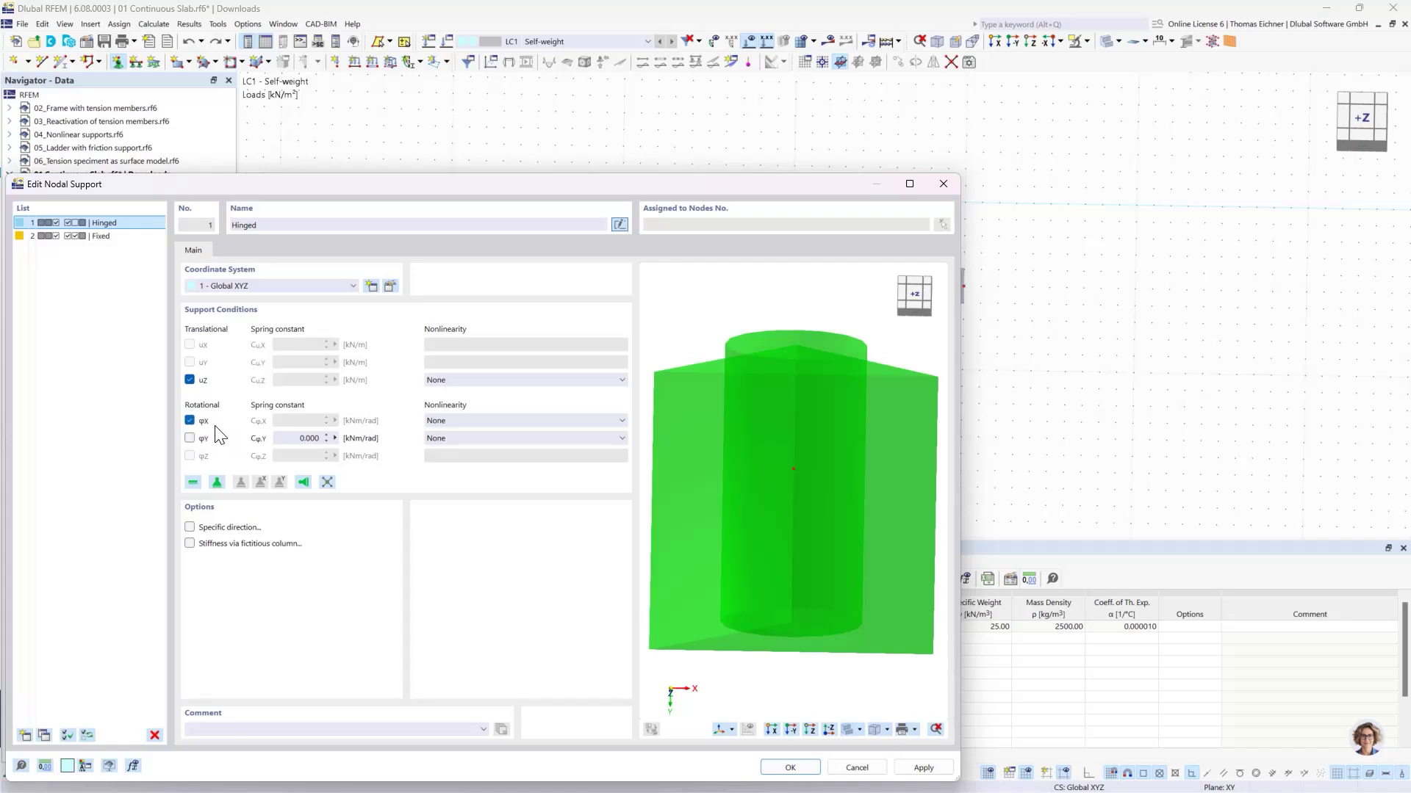
click(809, 768)
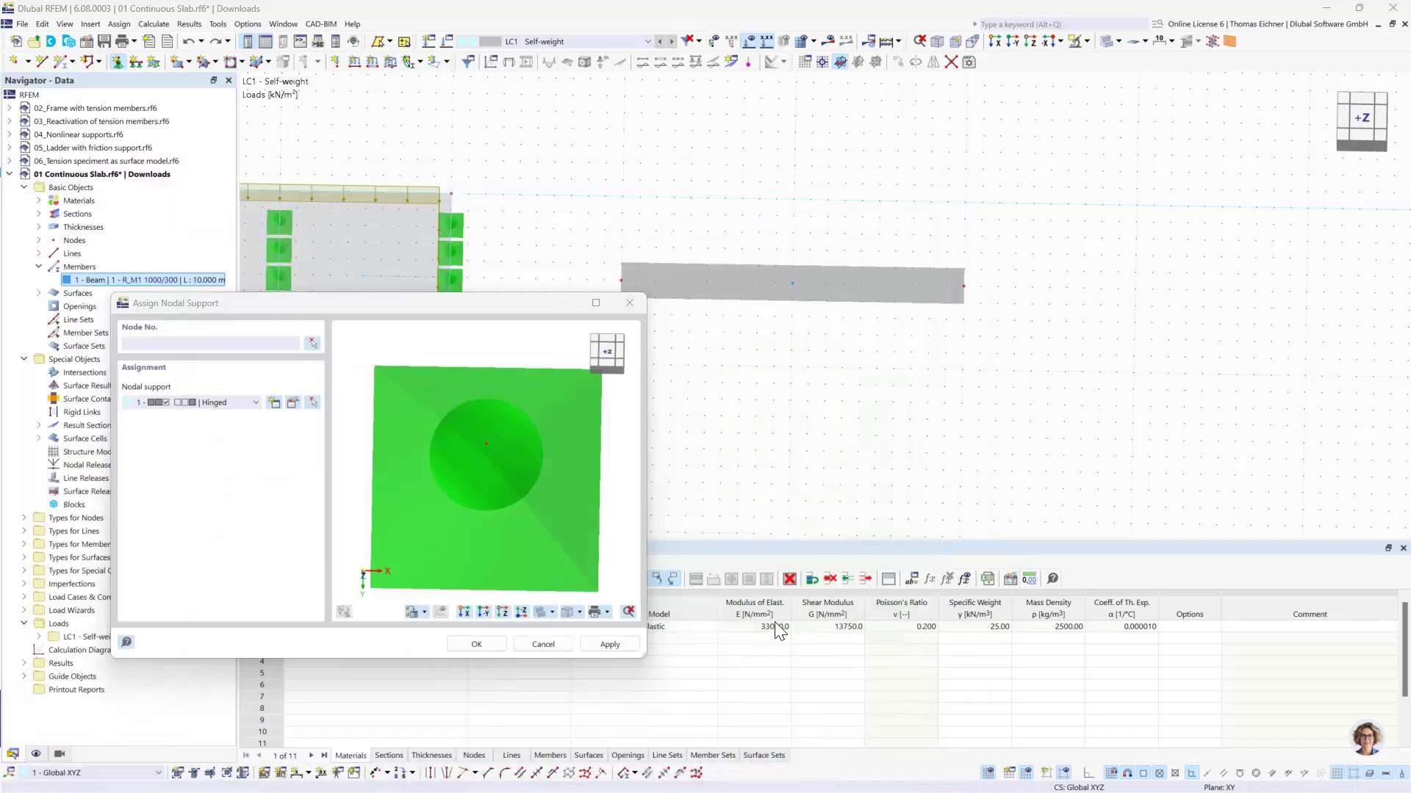
Step: Assign the 'Hinged' nodal support to the beam's two end nodes and its intermediate node
click(476, 644)
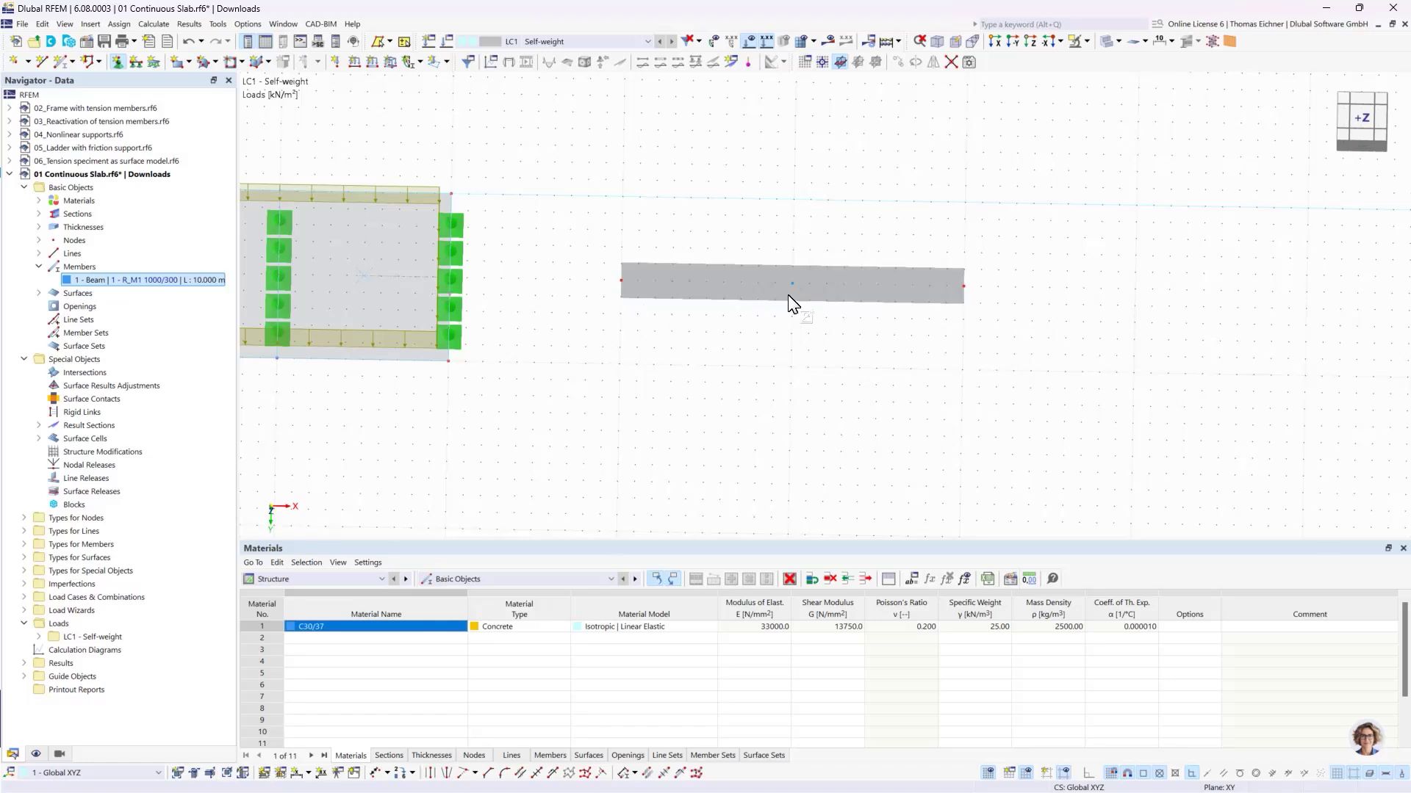
click(518, 377)
click(1037, 205)
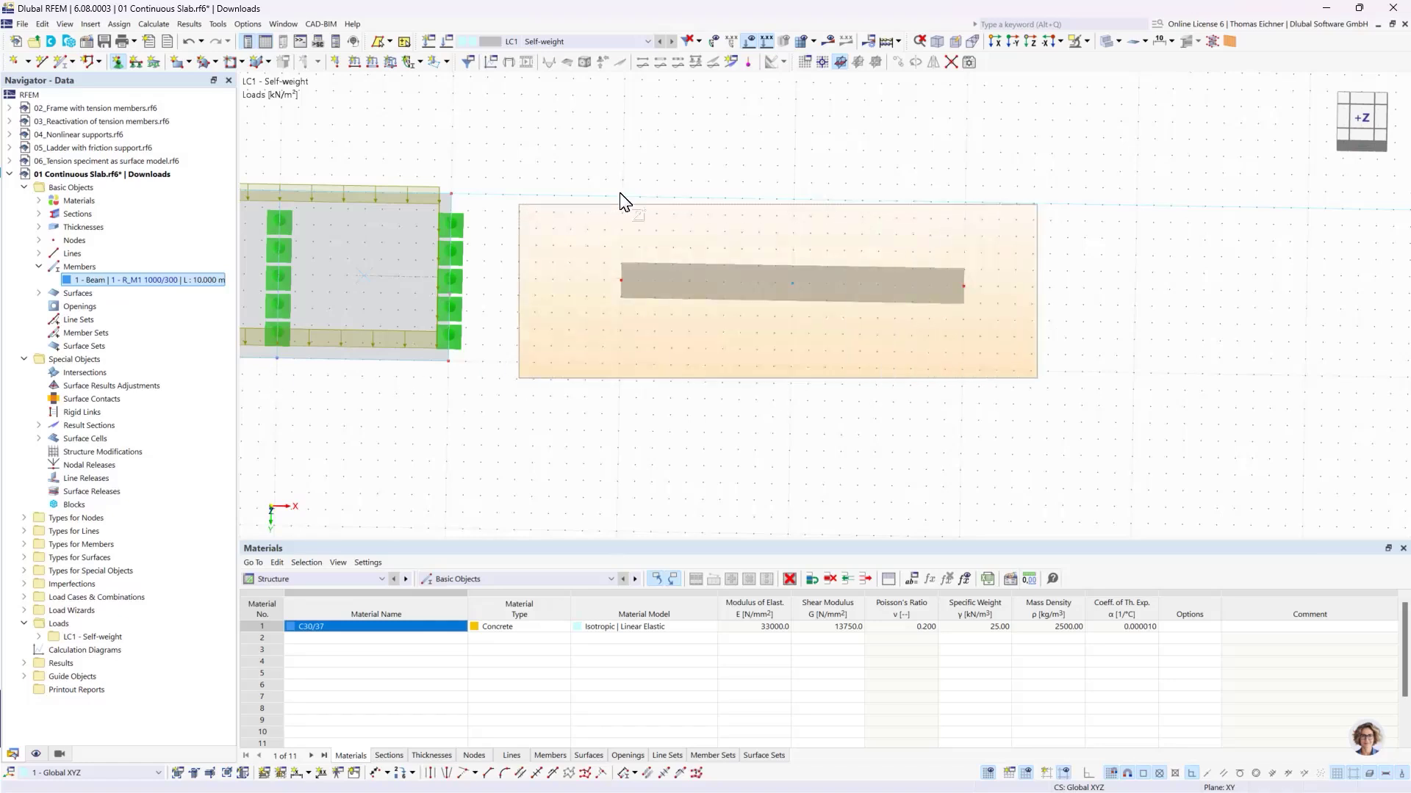
key(Escape)
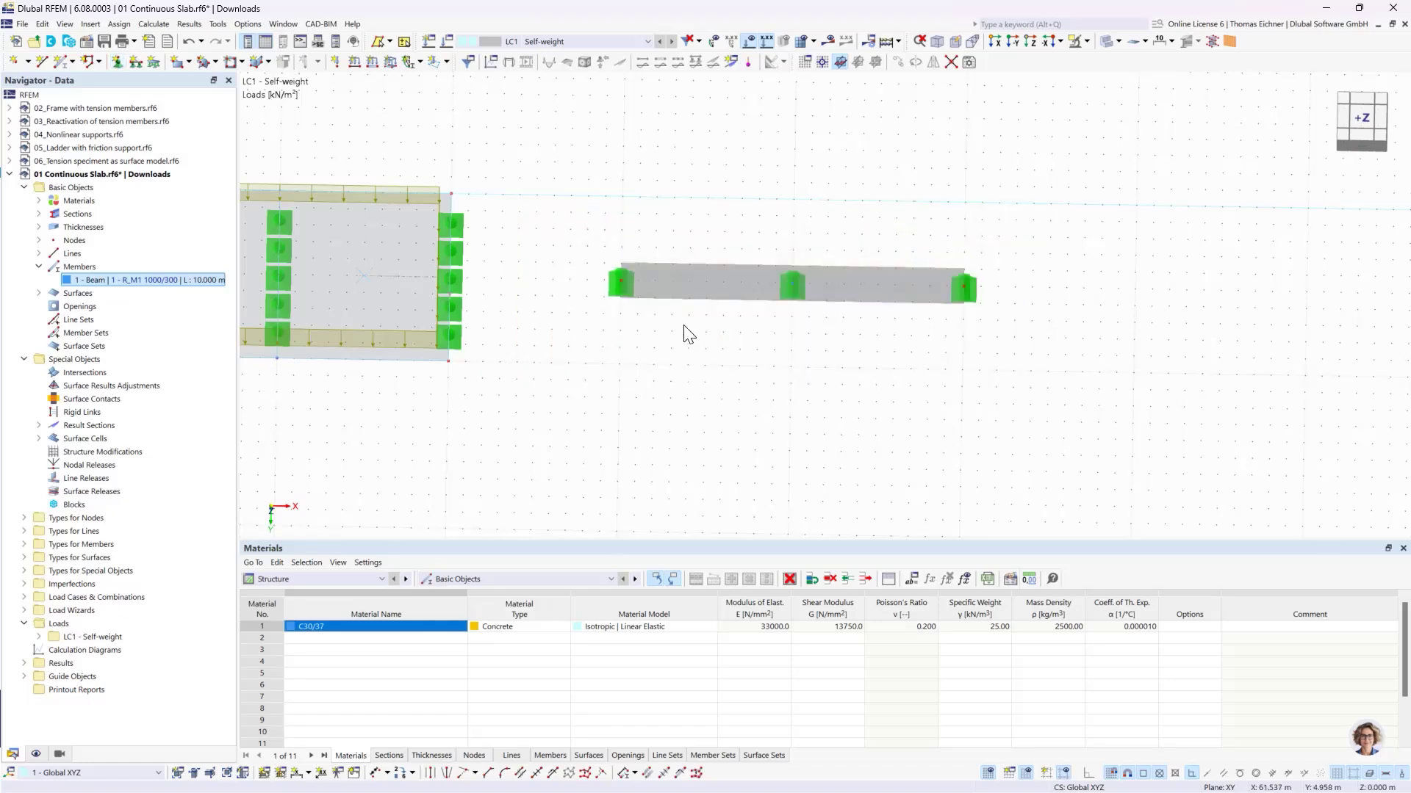
Step: Apply a uniform 10 kN/m member load in the global Z direction to the beam in LC1
scroll(711, 310, down, 6)
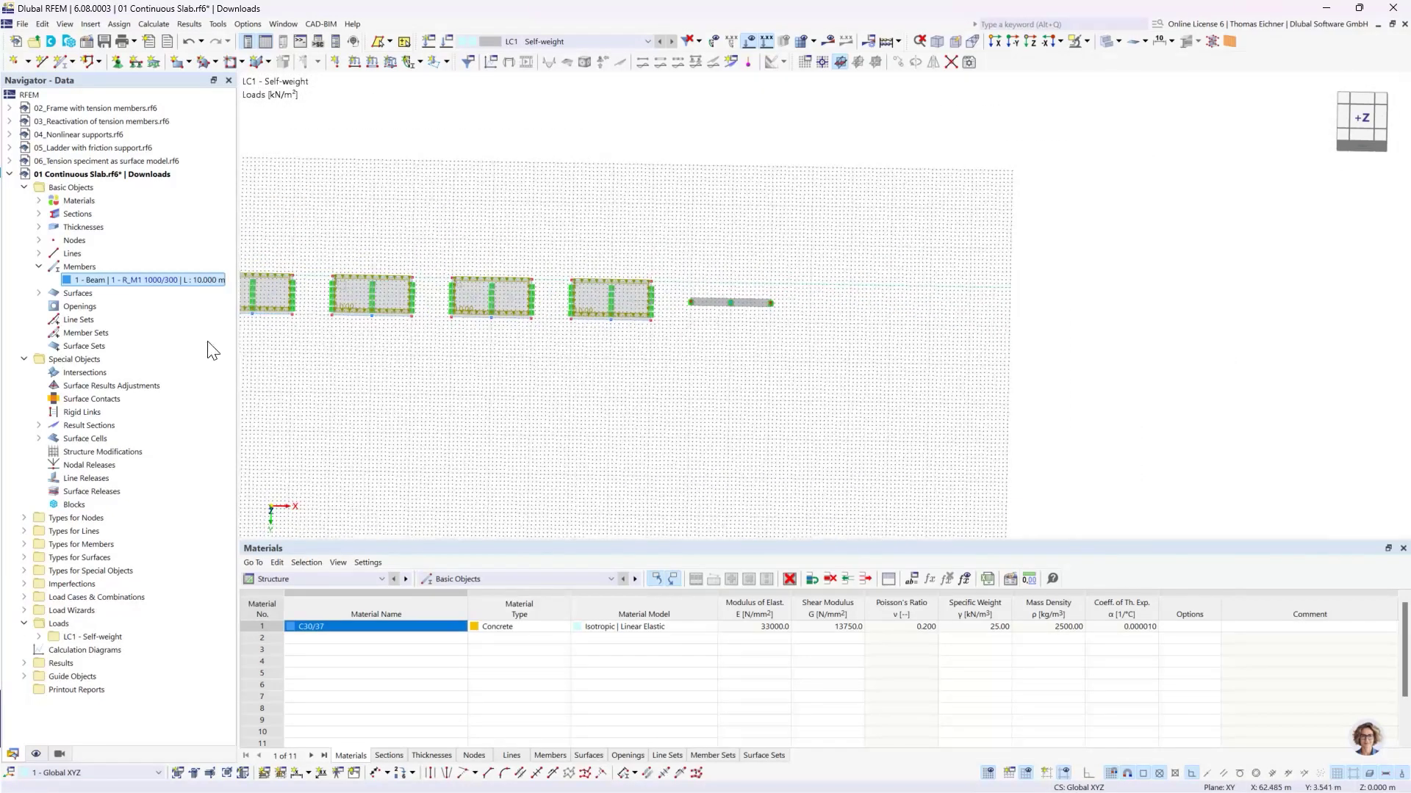
middle_drag(507, 356, 514, 356)
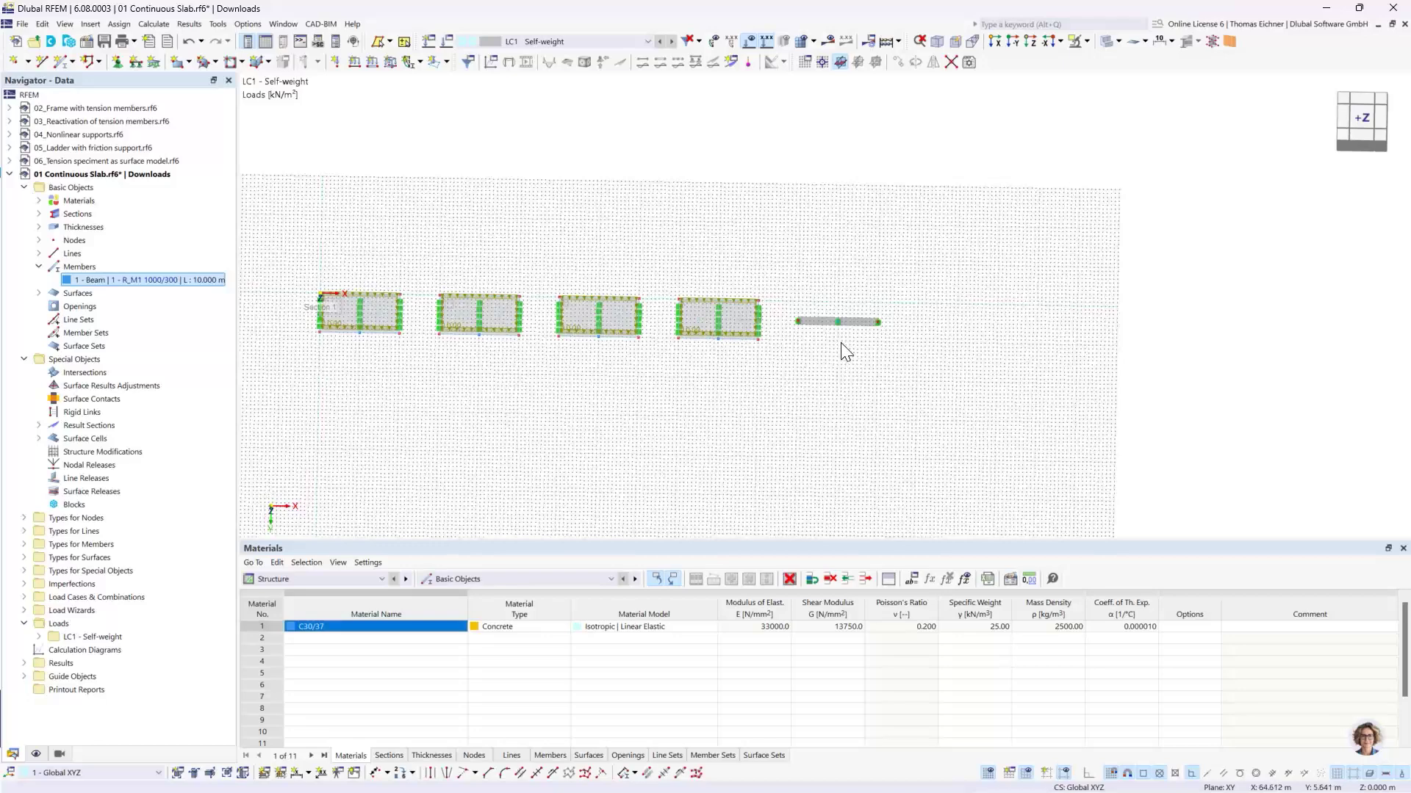
scroll(843, 345, up, 4)
scroll(850, 346, up, 2)
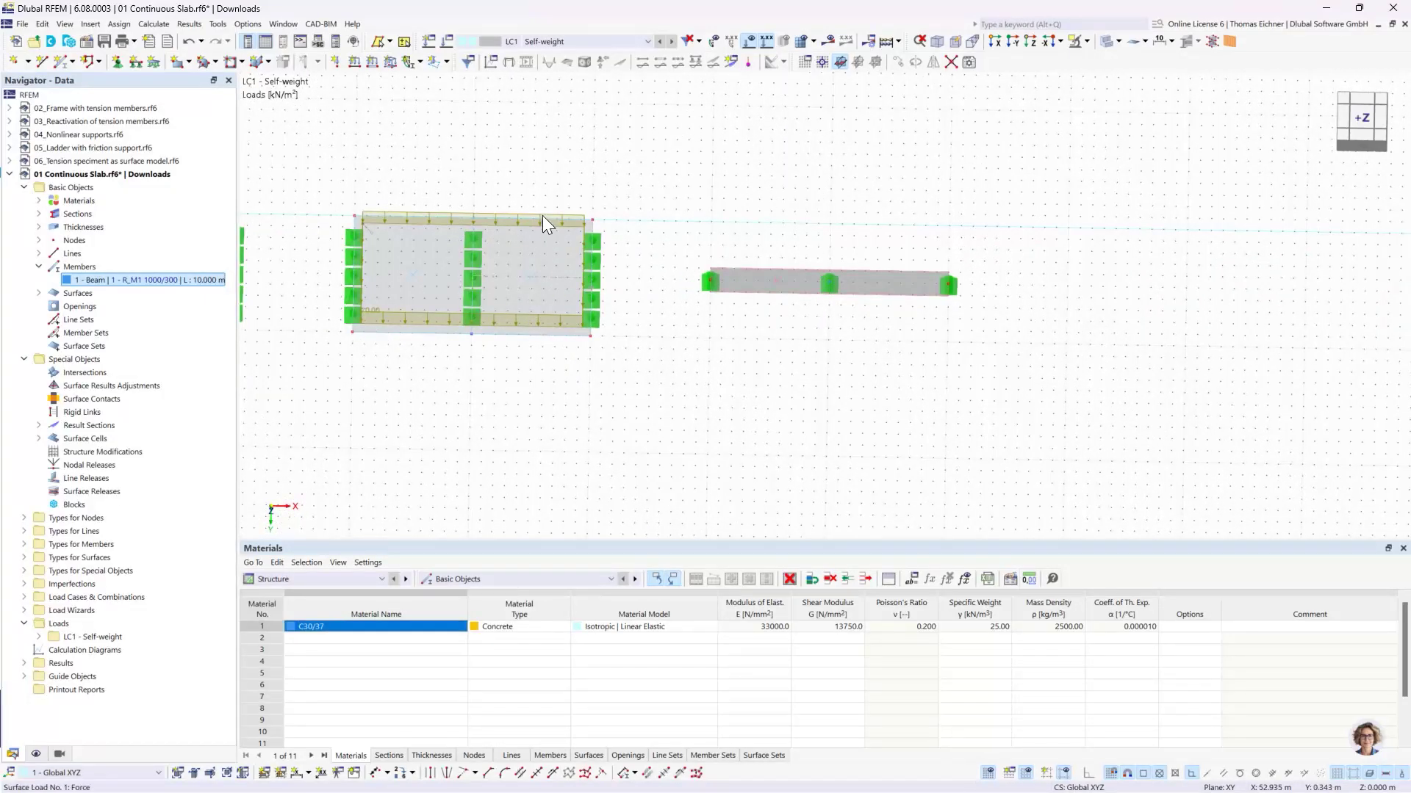
click(778, 281)
click(372, 62)
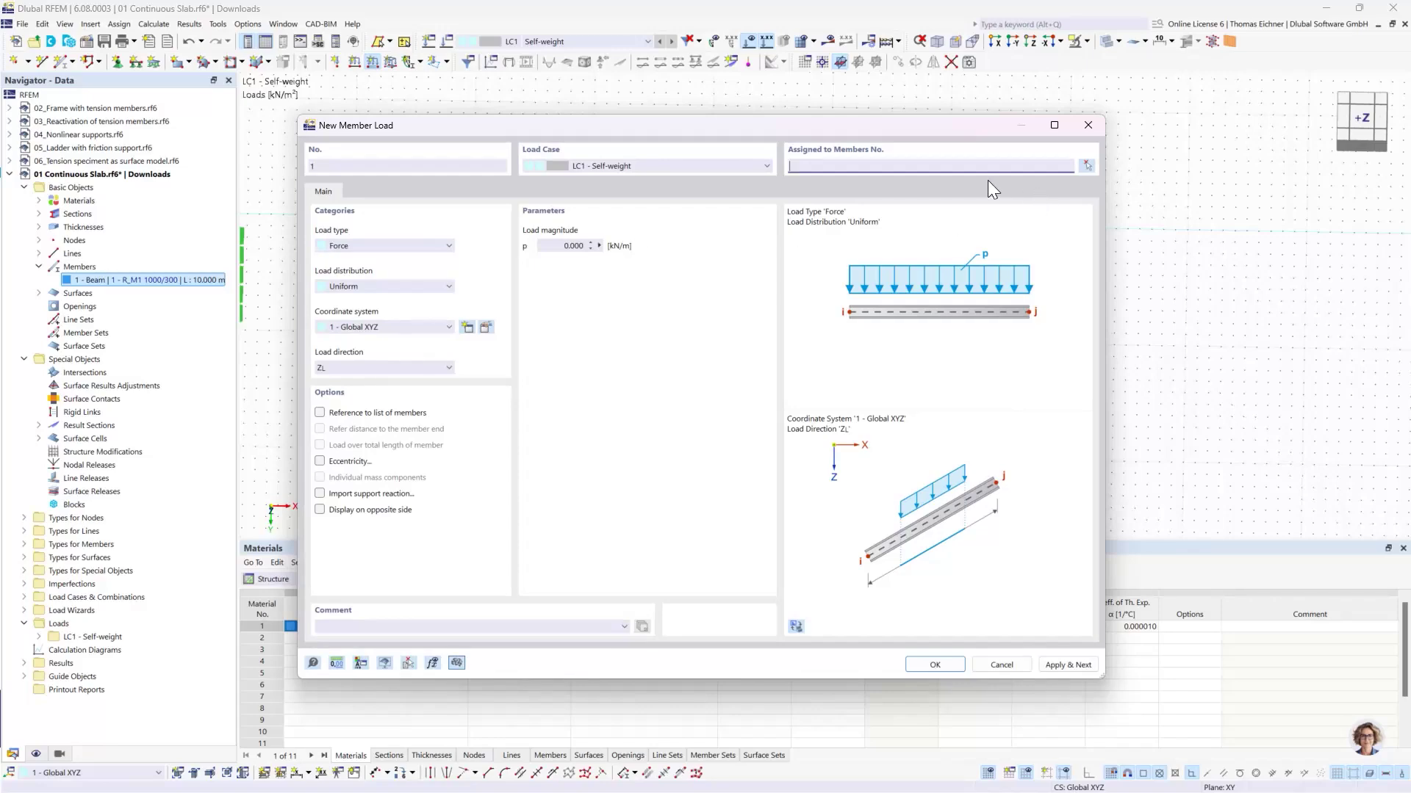
click(571, 246)
text(10)
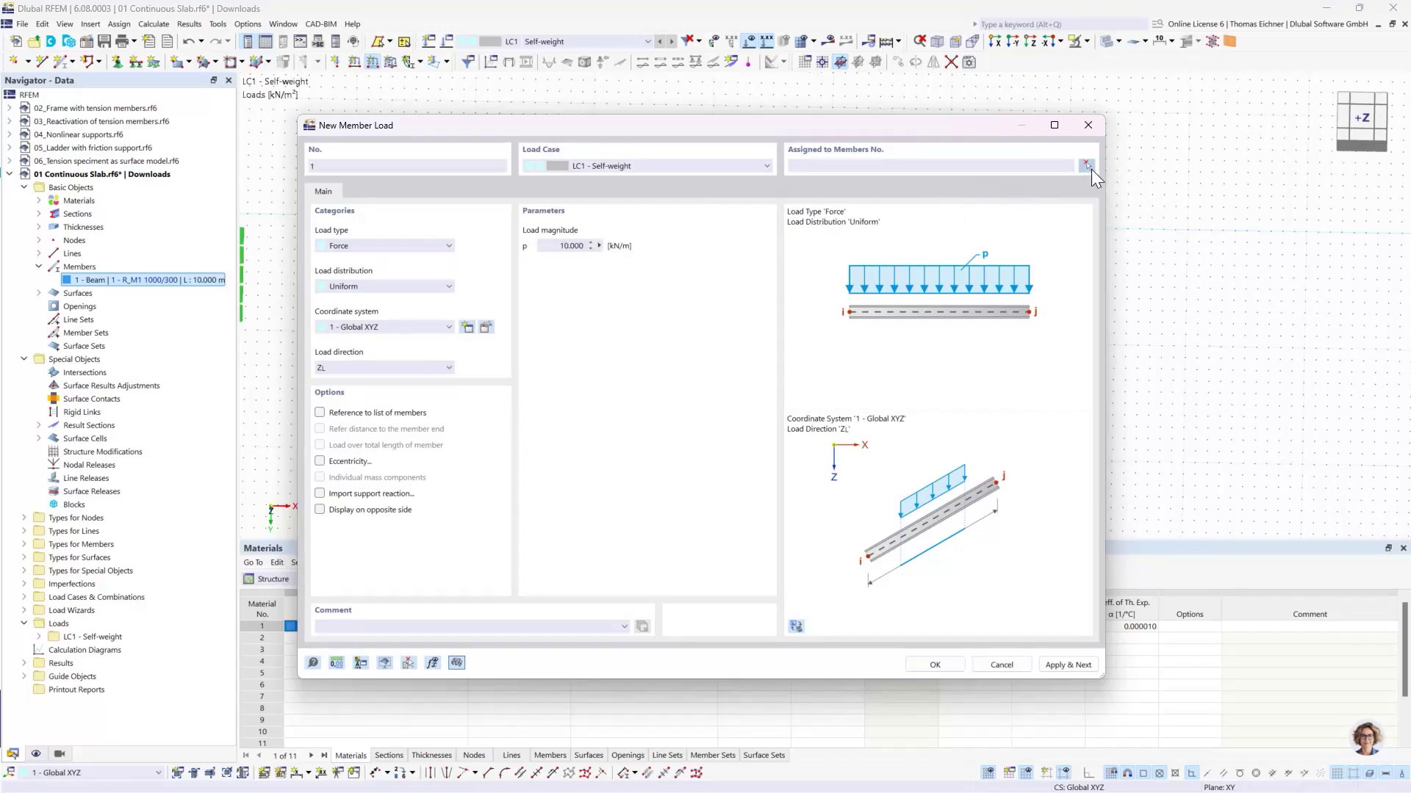
click(1088, 167)
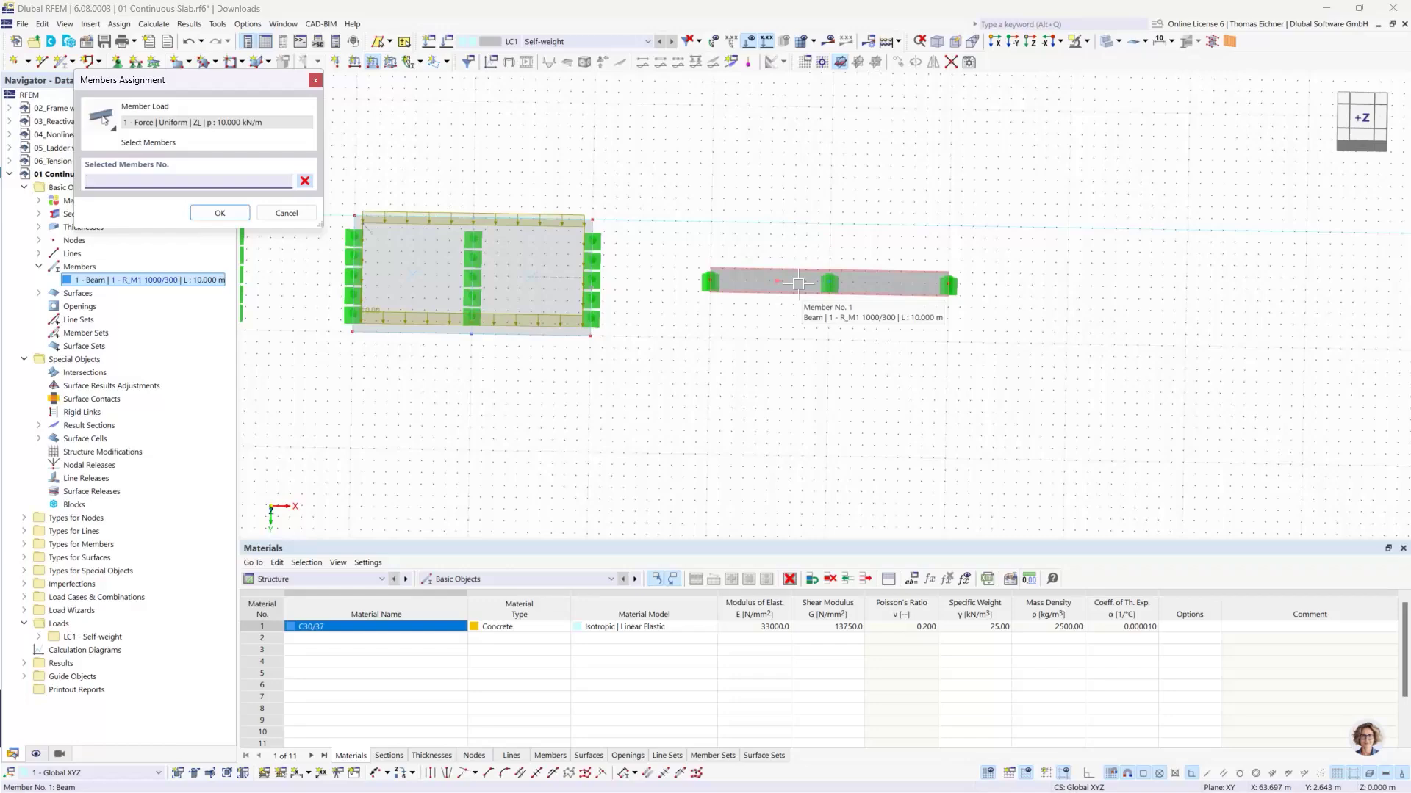
click(798, 284)
click(220, 212)
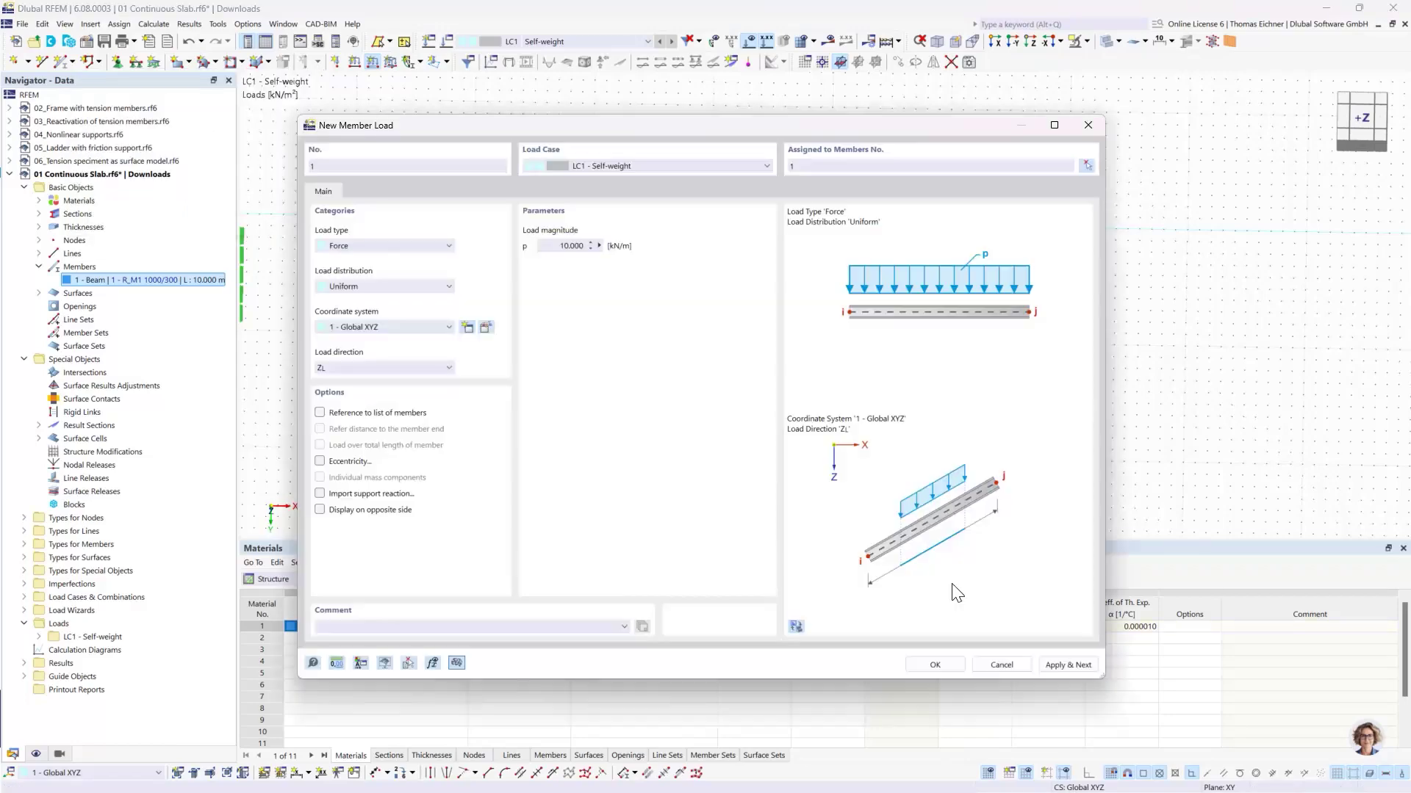
click(934, 664)
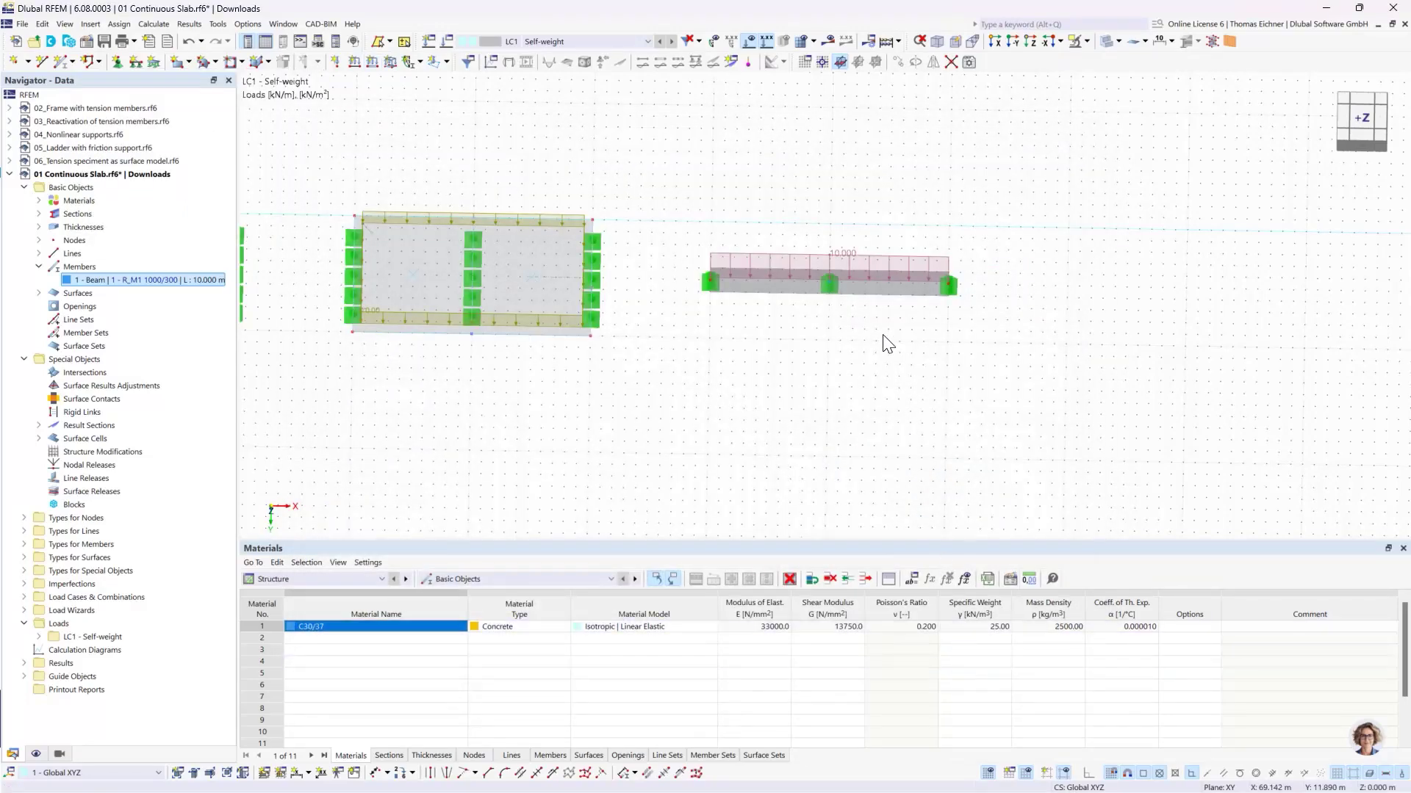
Step: Make the C30/37 concrete a user-defined material and set its Poisson's ratio to 0
scroll(709, 367, down, 5)
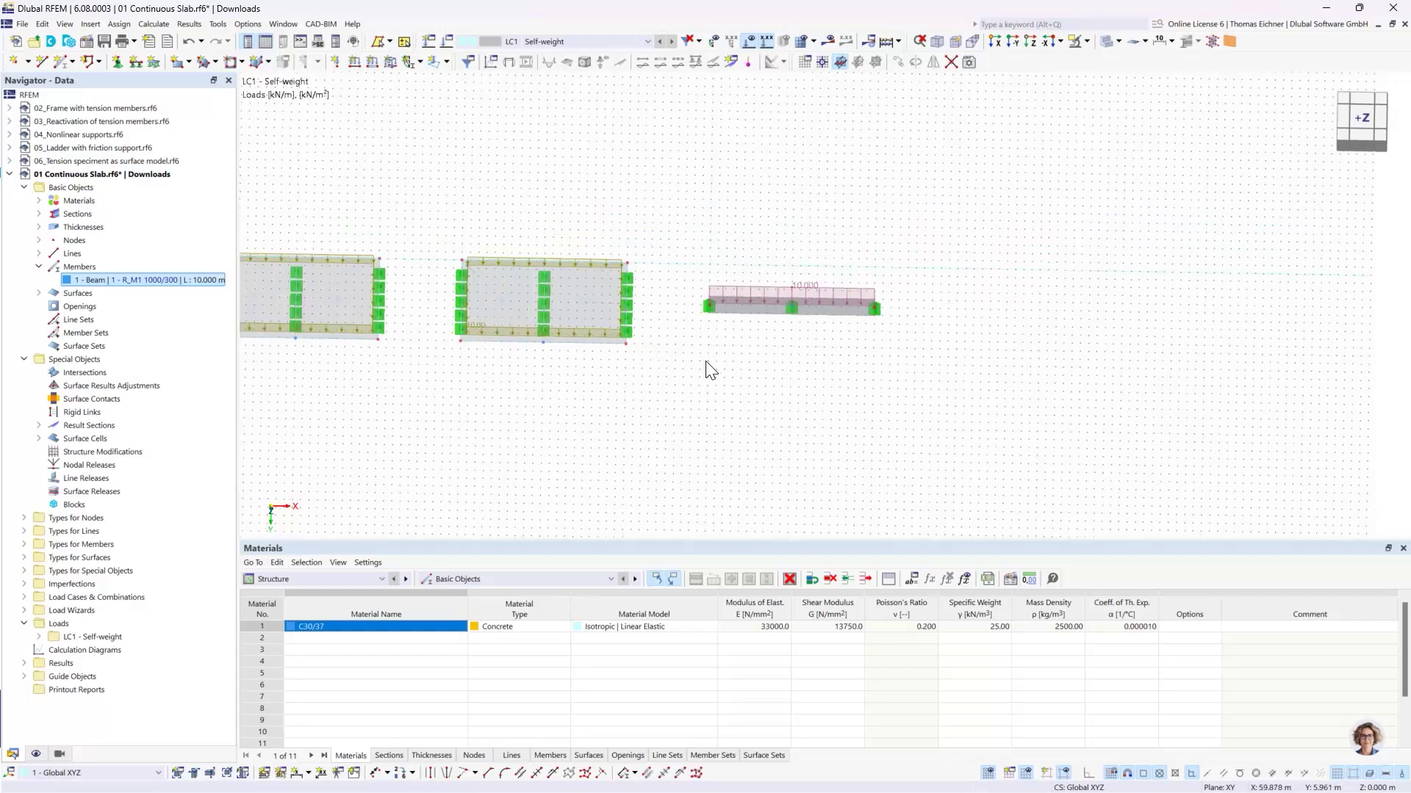
middle_drag(533, 393, 771, 440)
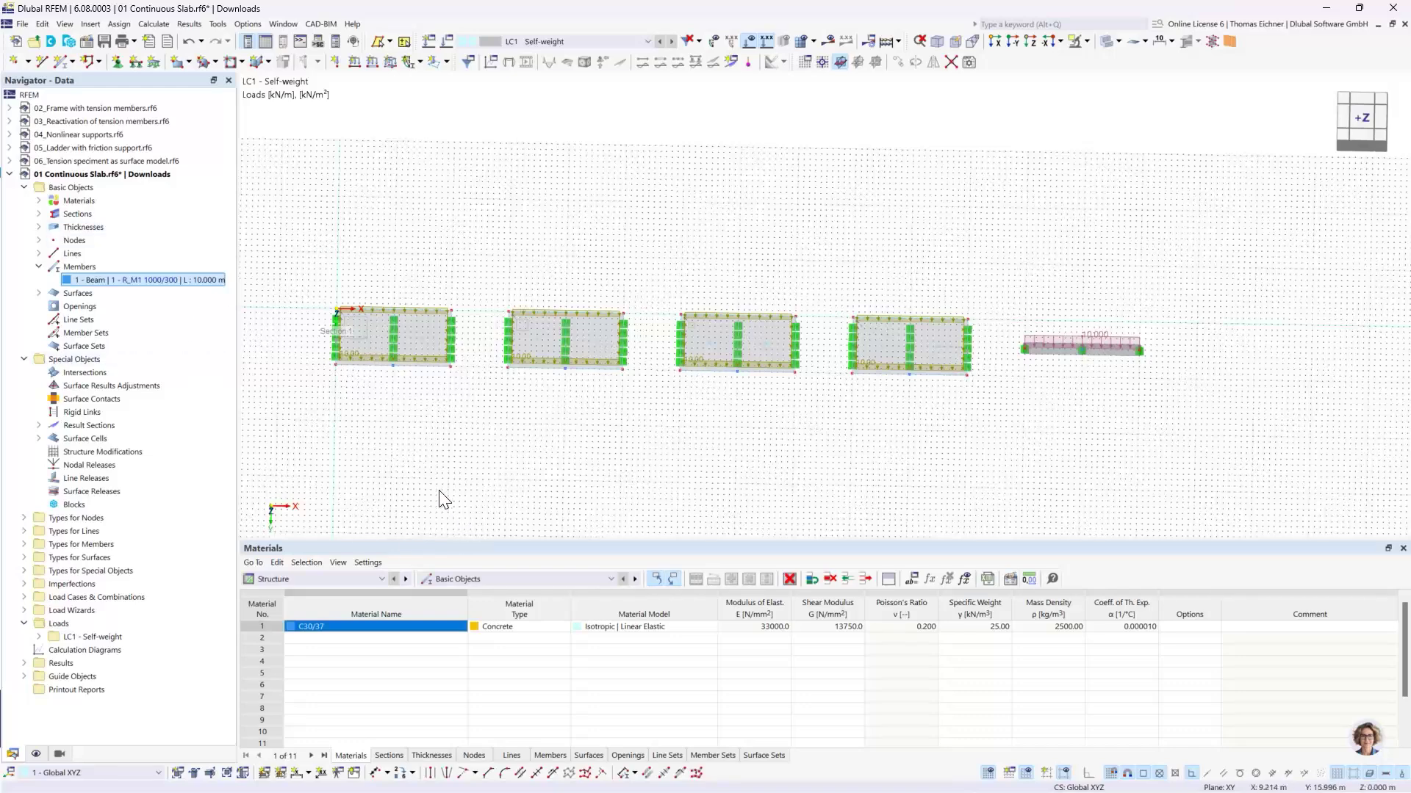
click(39, 201)
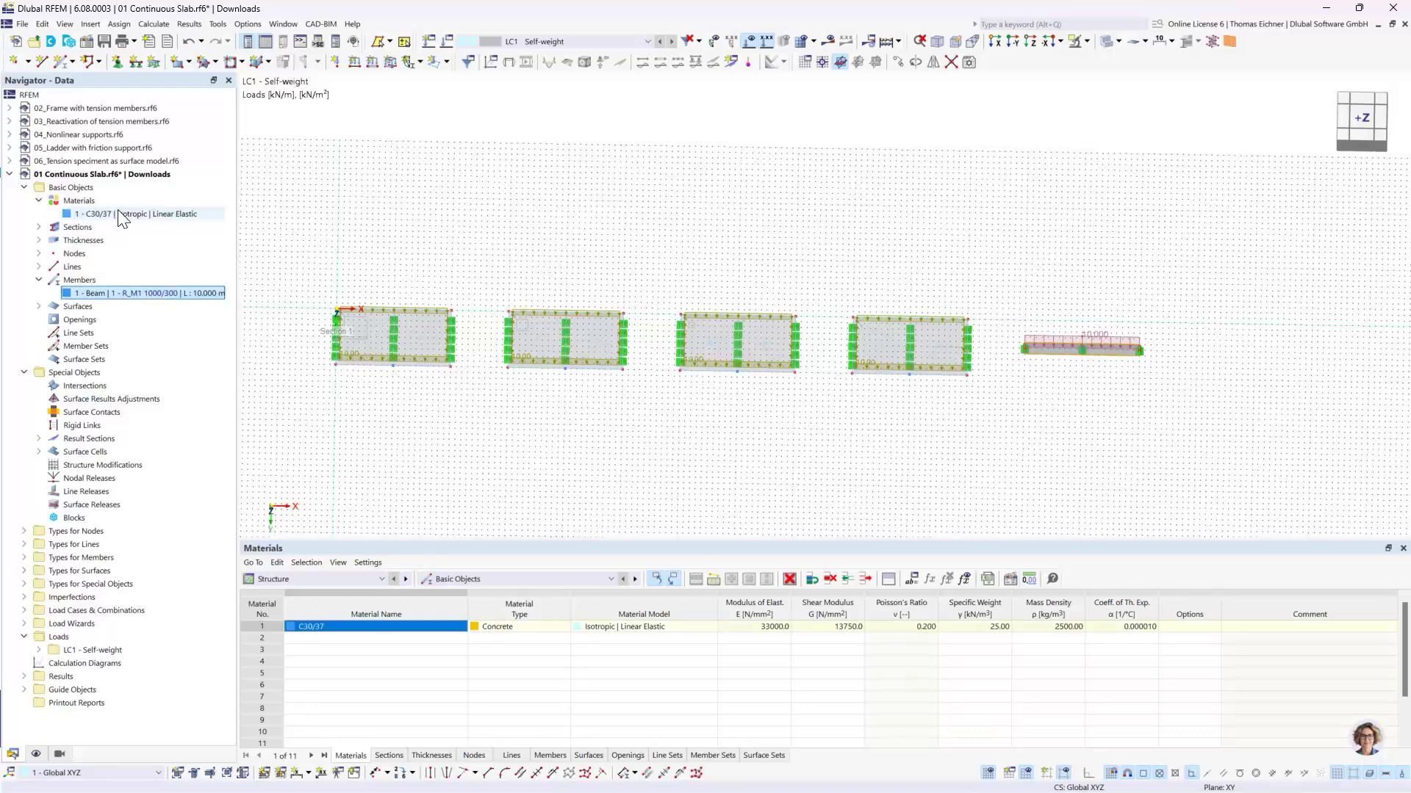
double_click(128, 216)
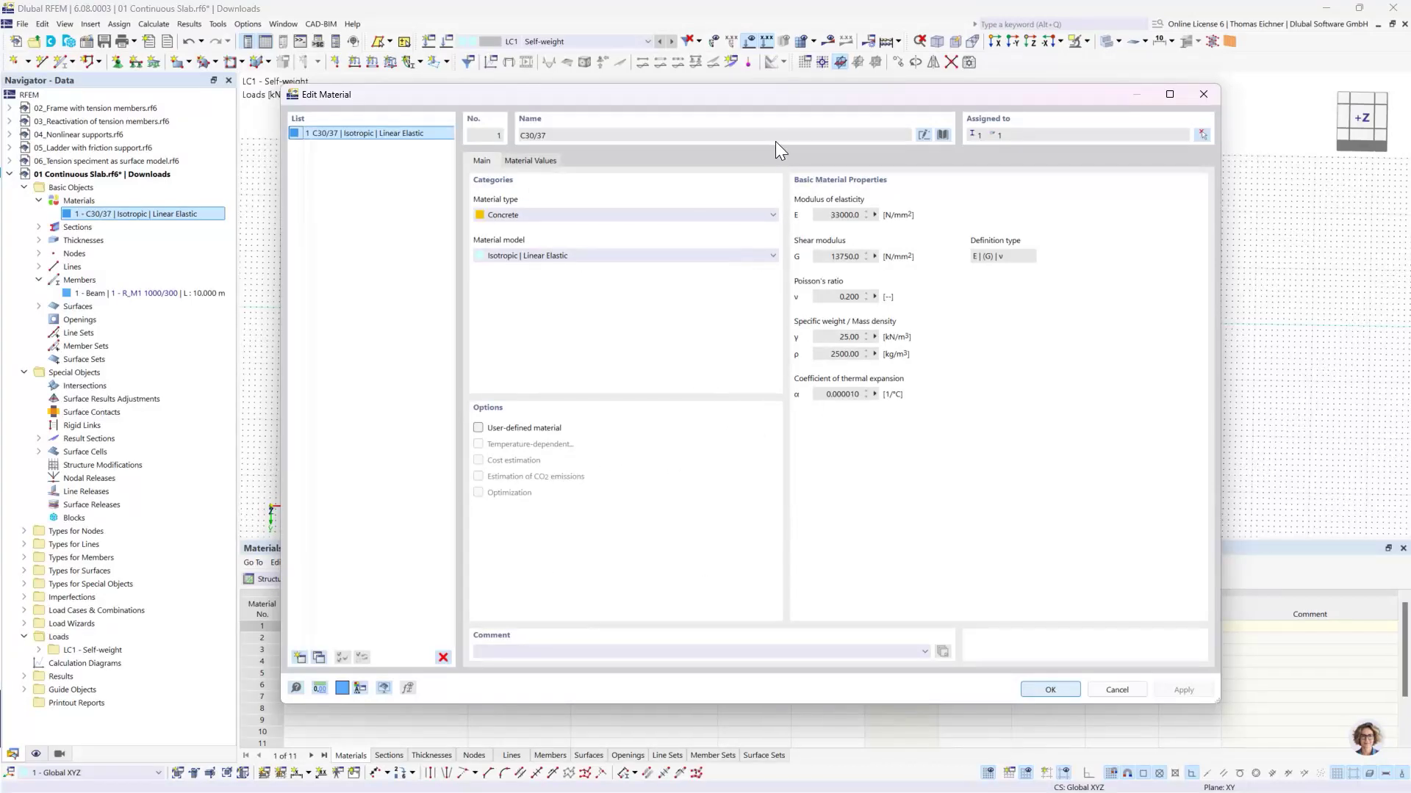
drag(787, 100, 729, 102)
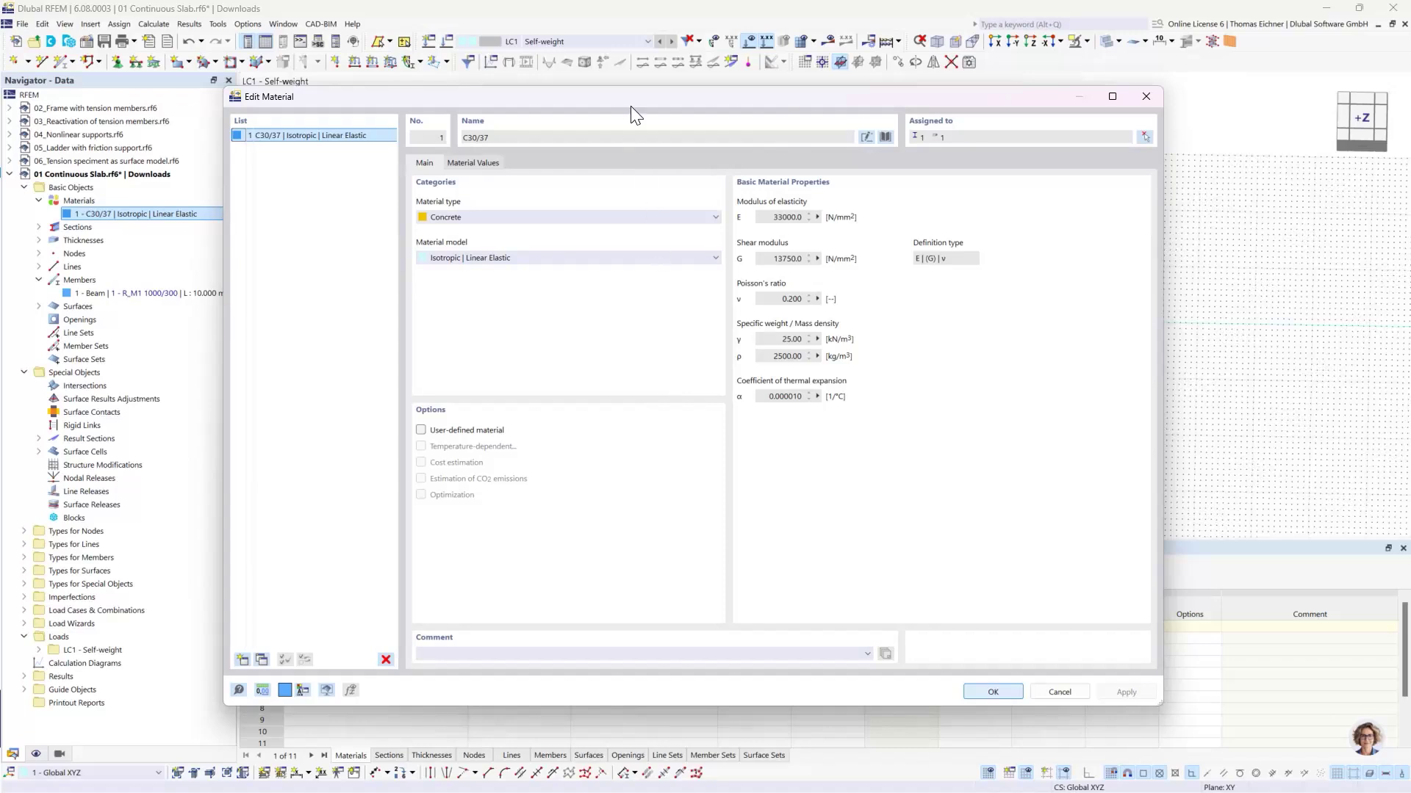
drag(629, 106, 572, 86)
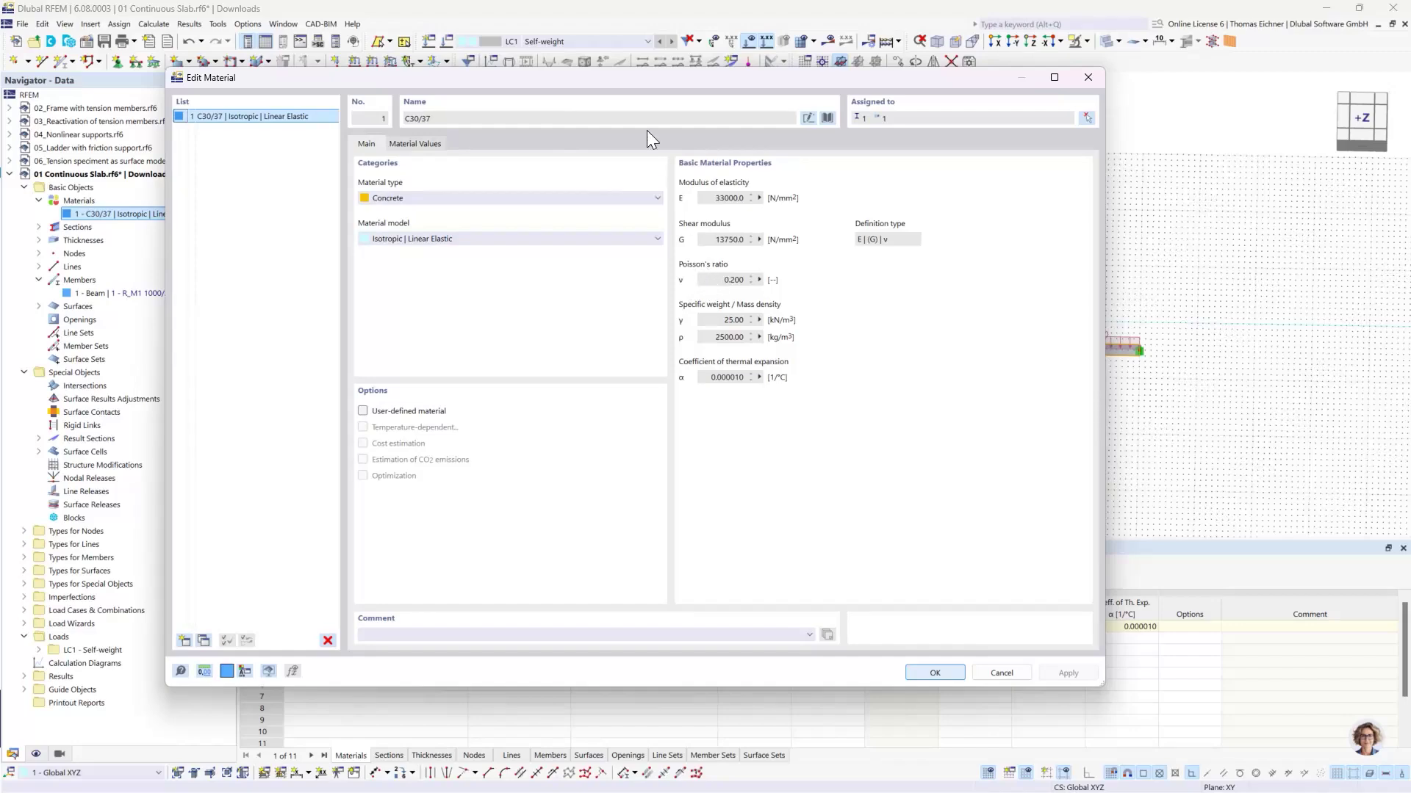
drag(632, 83, 707, 491)
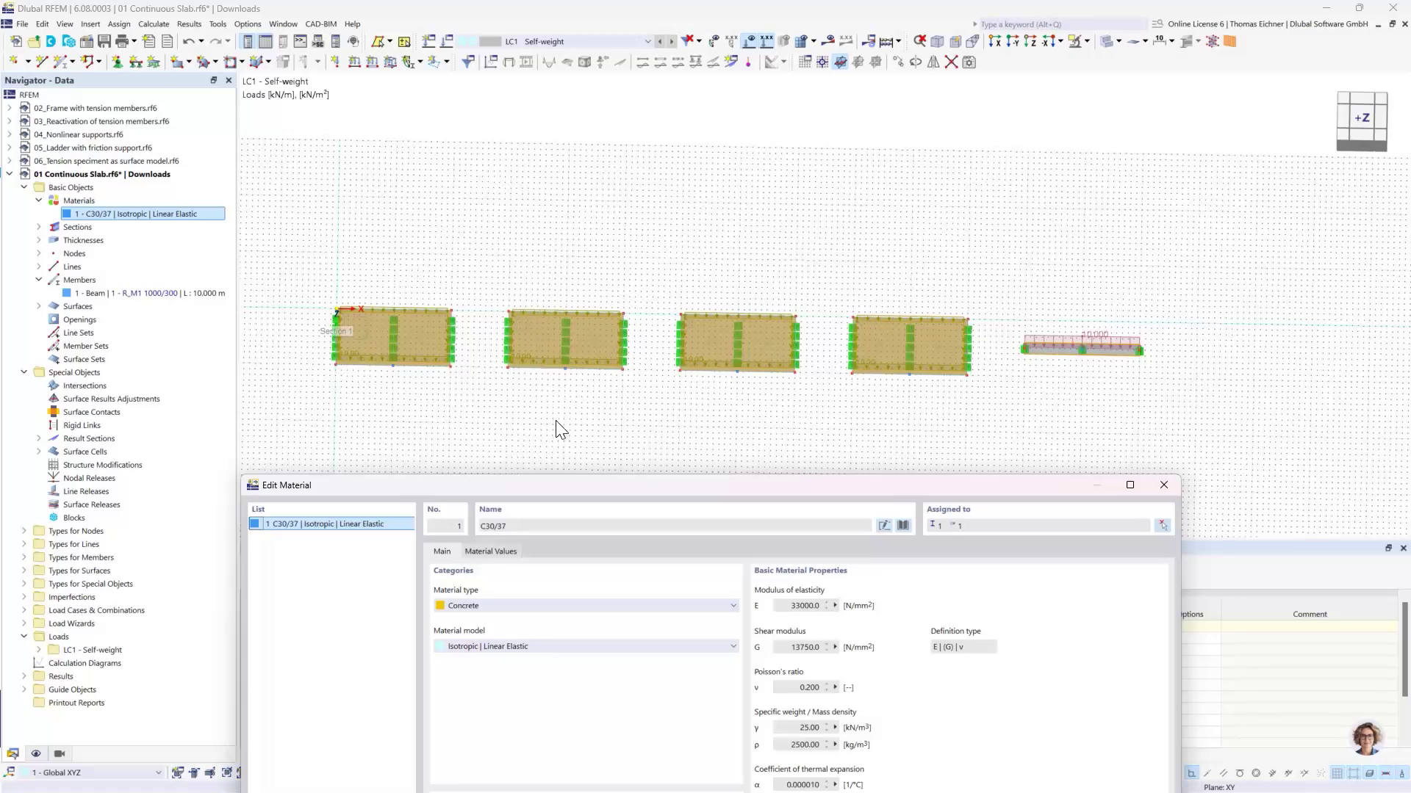
drag(544, 491, 530, 438)
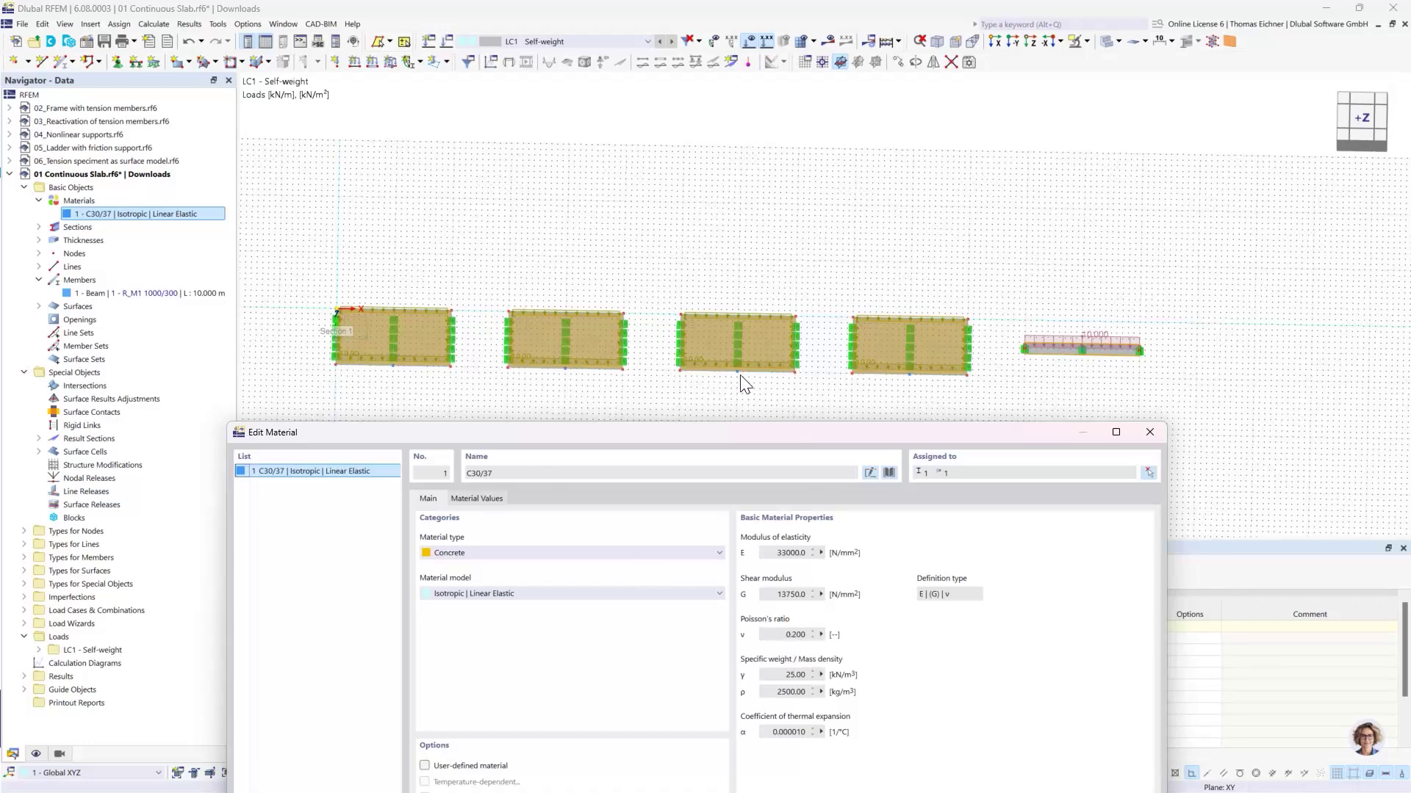
drag(737, 442, 652, 160)
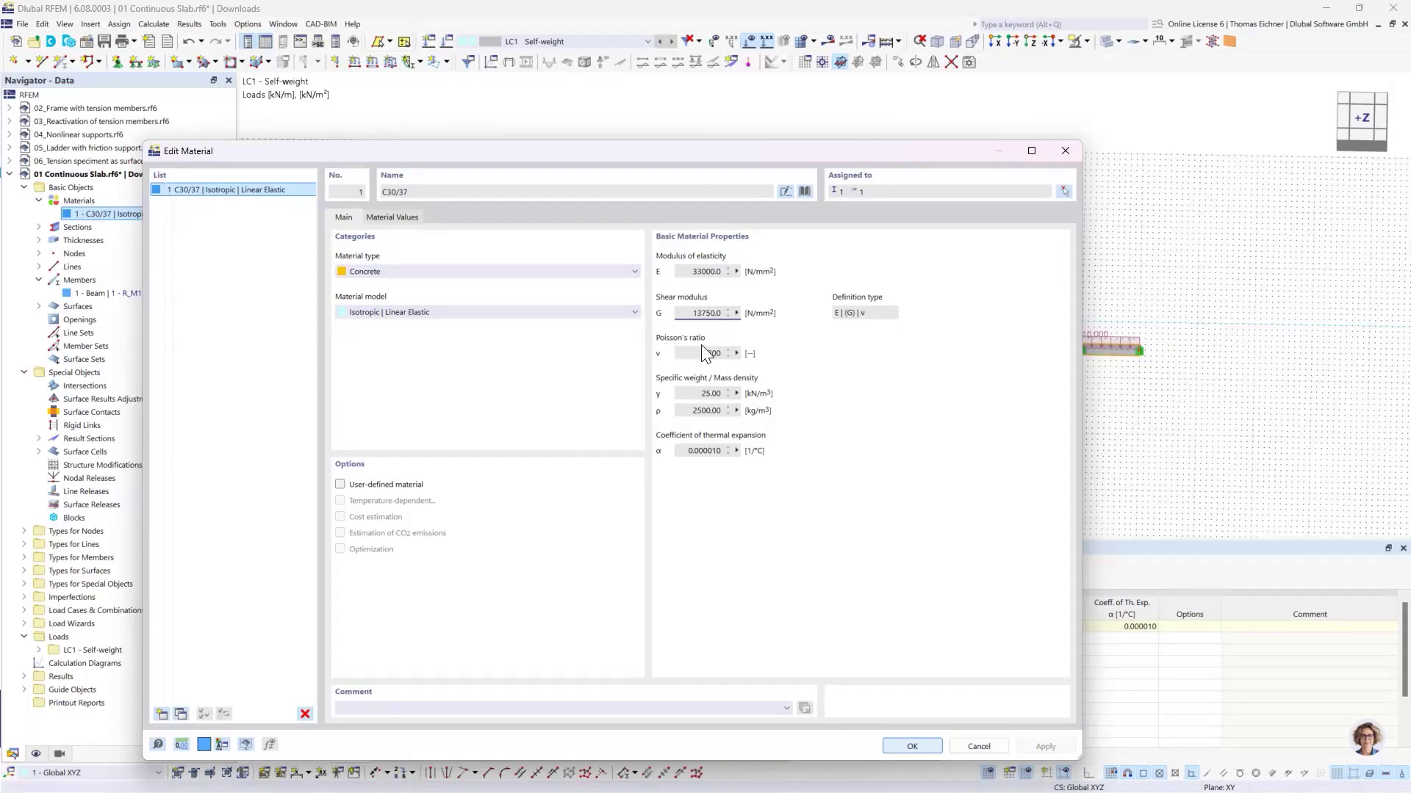
click(341, 488)
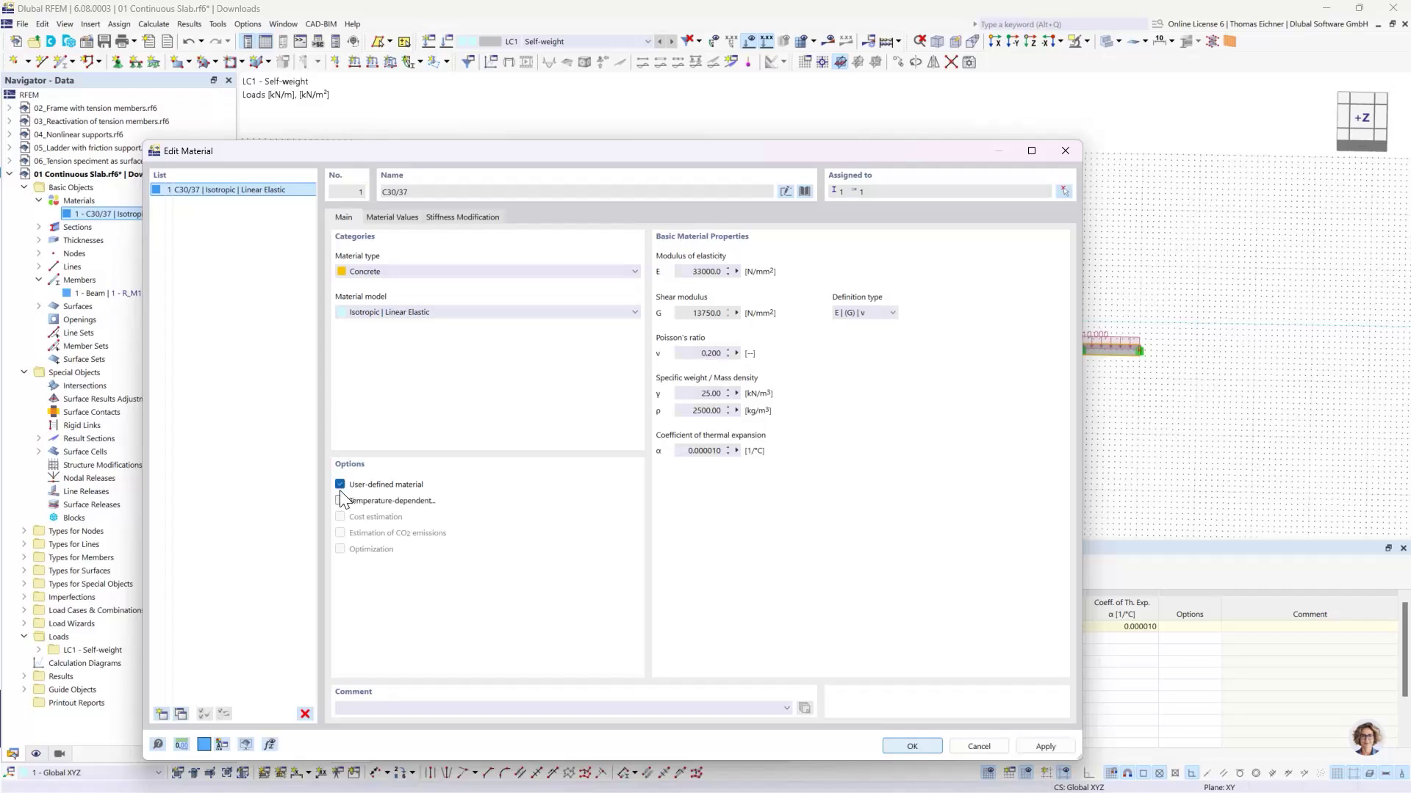
click(683, 355)
text(0)
click(704, 392)
click(894, 747)
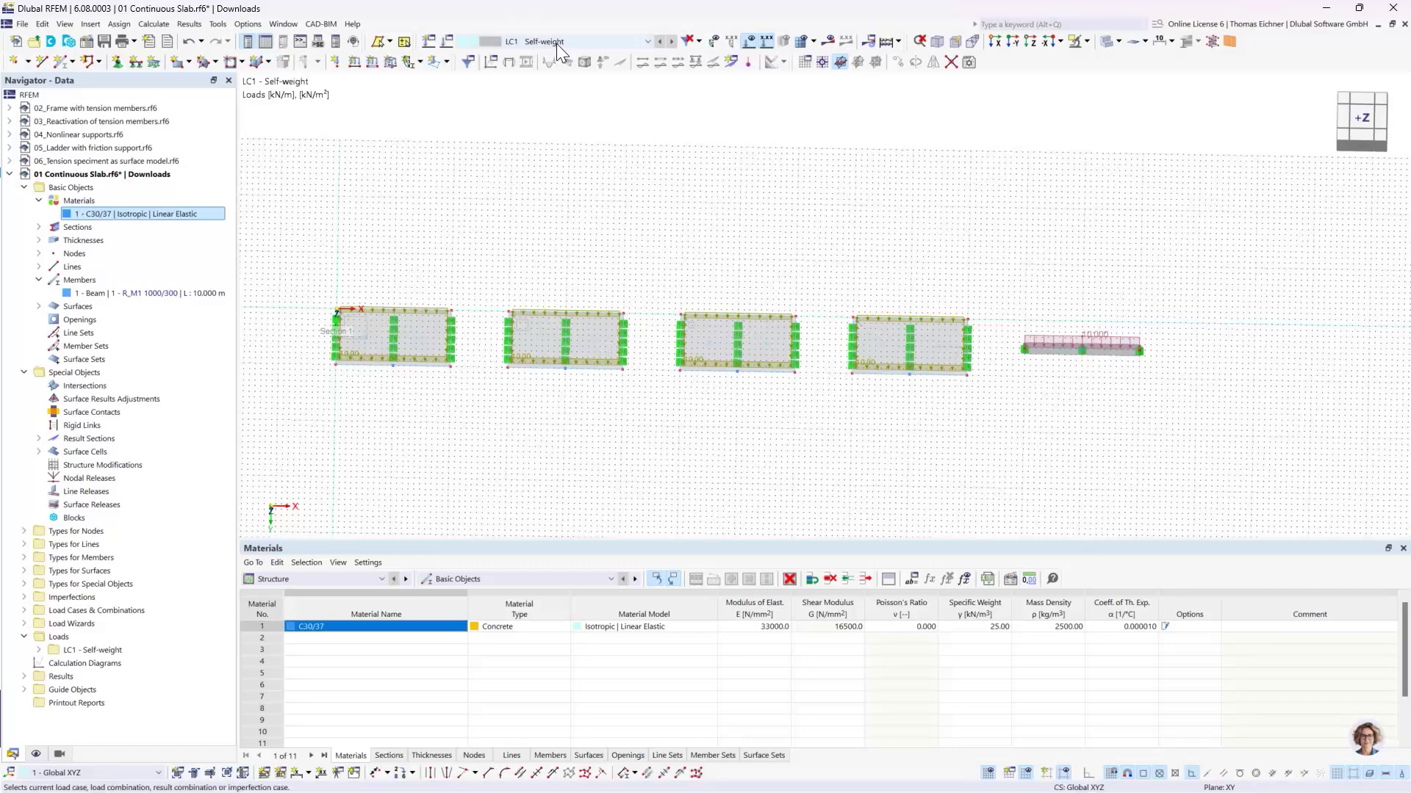
Step: Deactivate the active self-weight in load case LC1
click(446, 42)
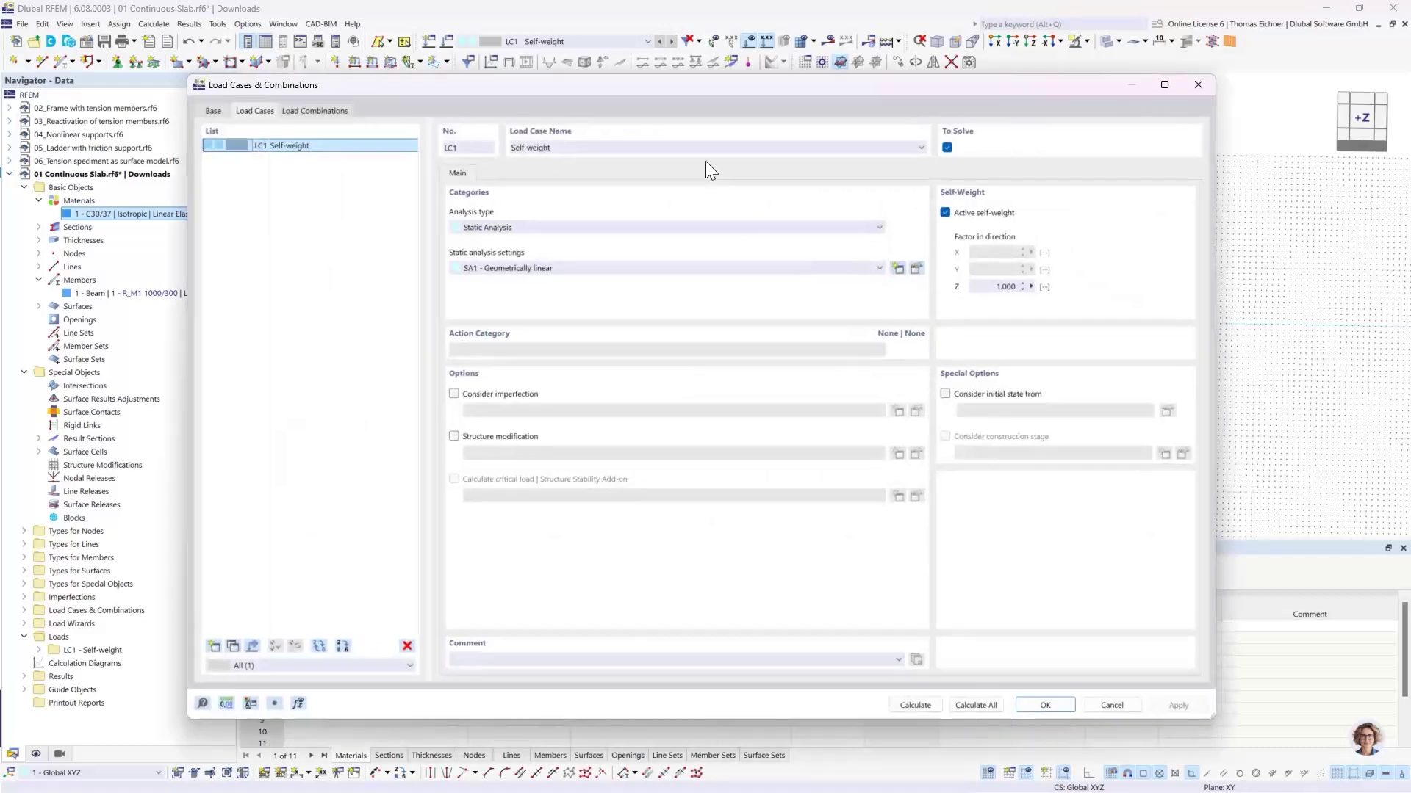
drag(685, 88, 694, 389)
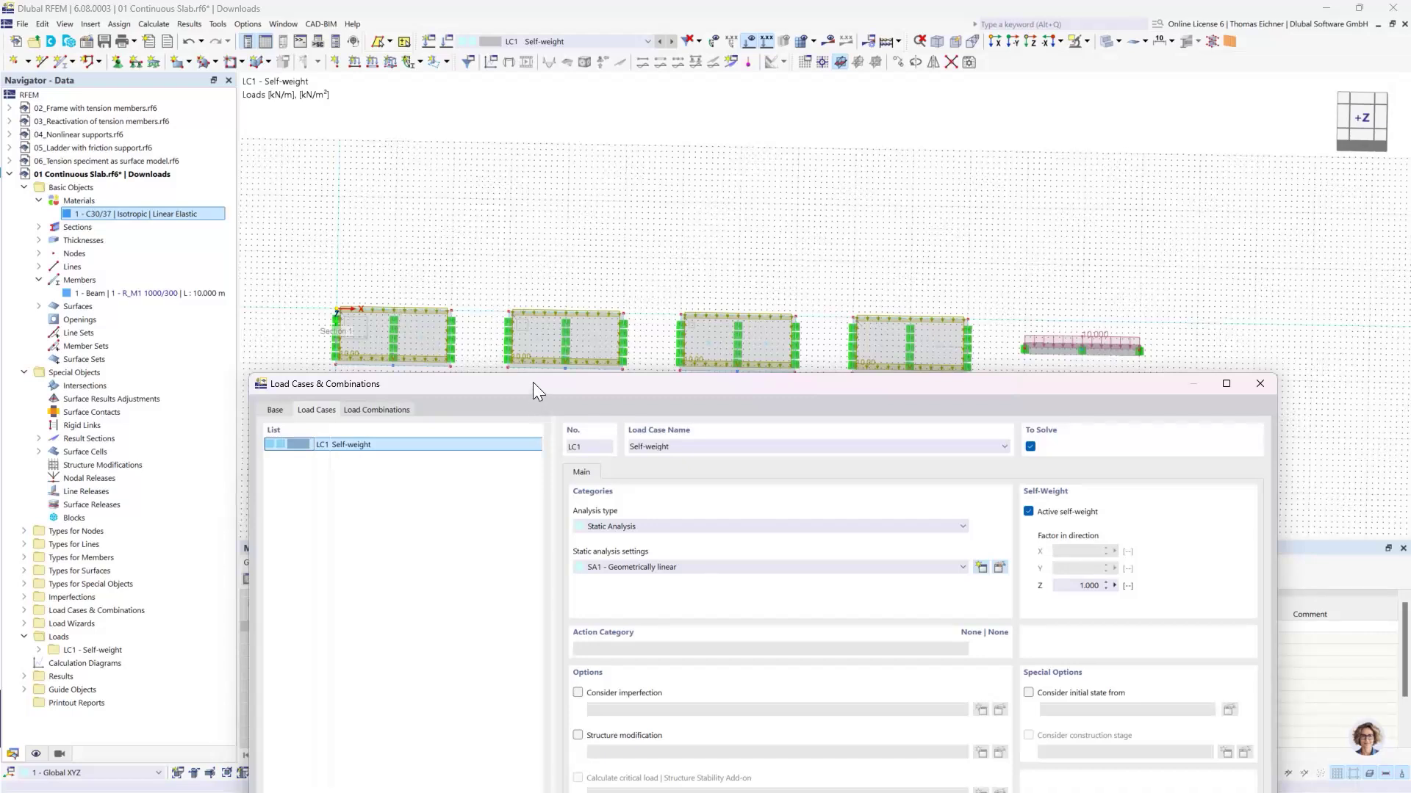
drag(533, 383, 418, 154)
drag(839, 174, 833, 112)
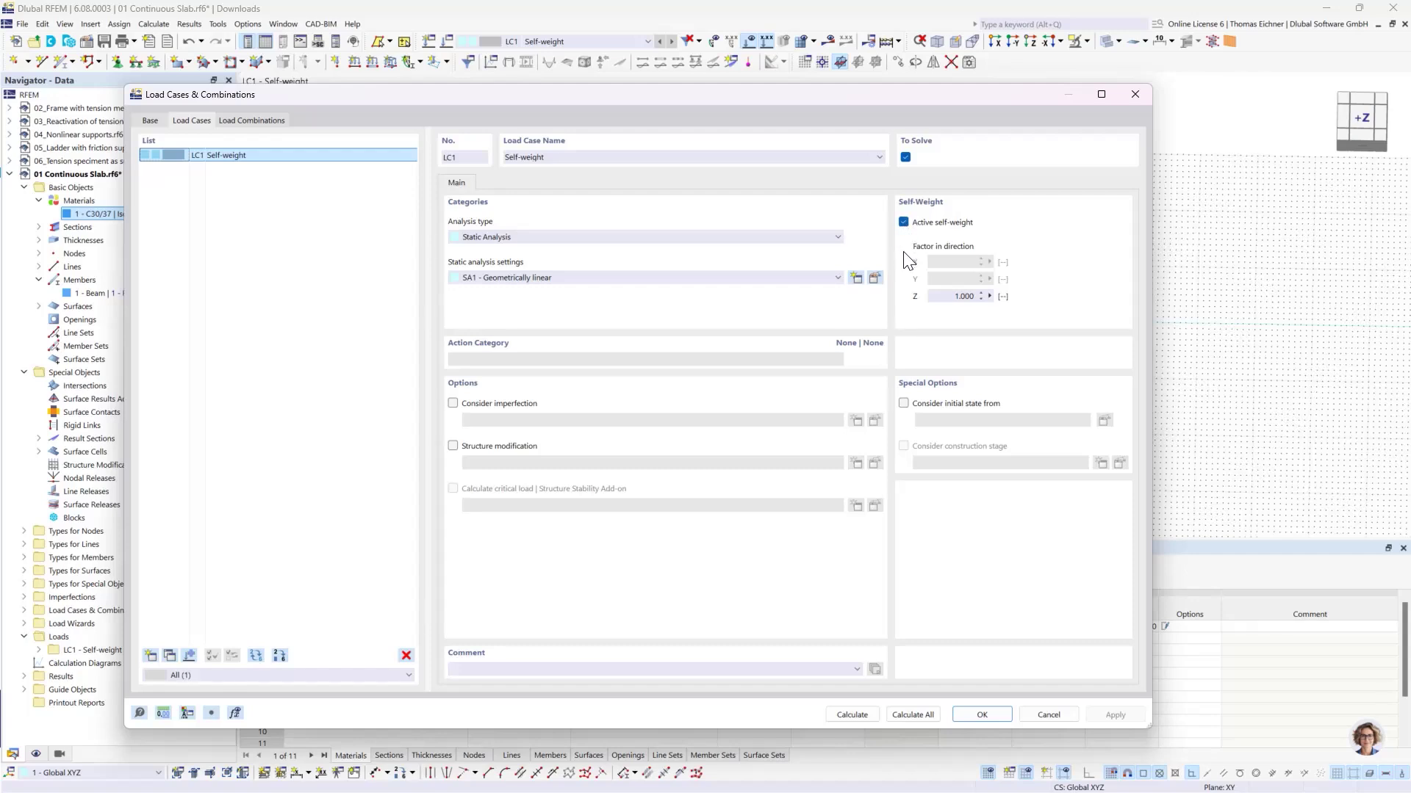
click(904, 223)
click(986, 716)
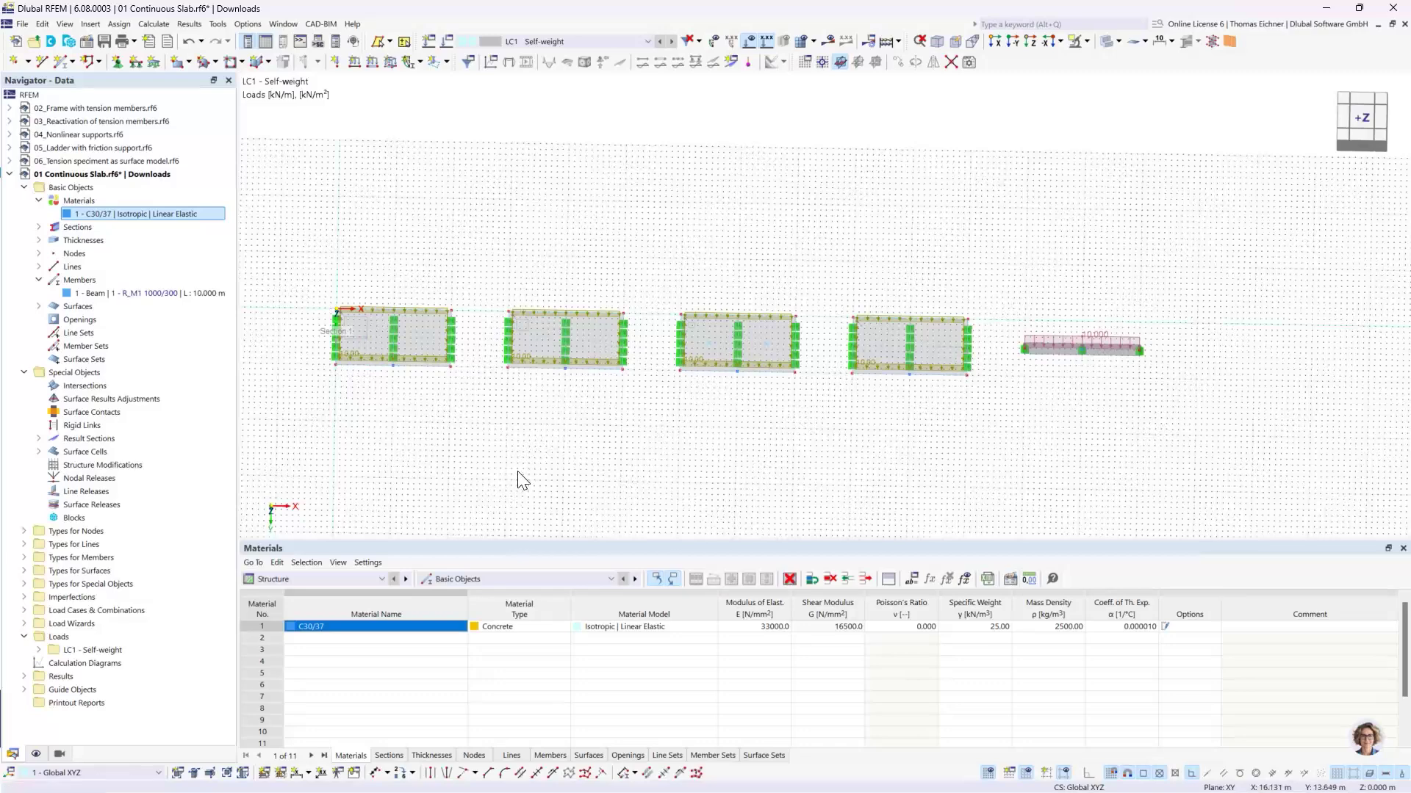
scroll(561, 450, up, 4)
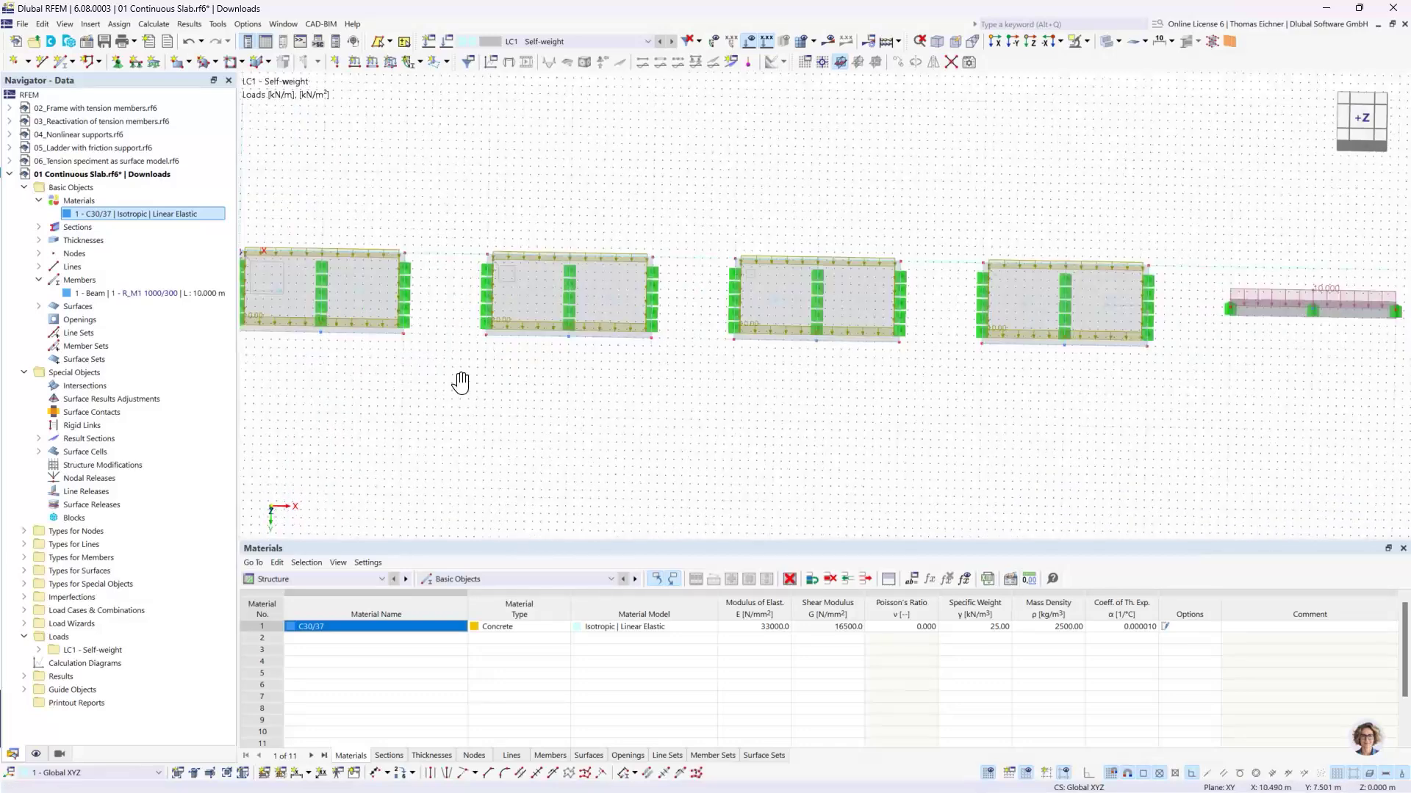
scroll(527, 402, up, 2)
scroll(639, 432, up, 2)
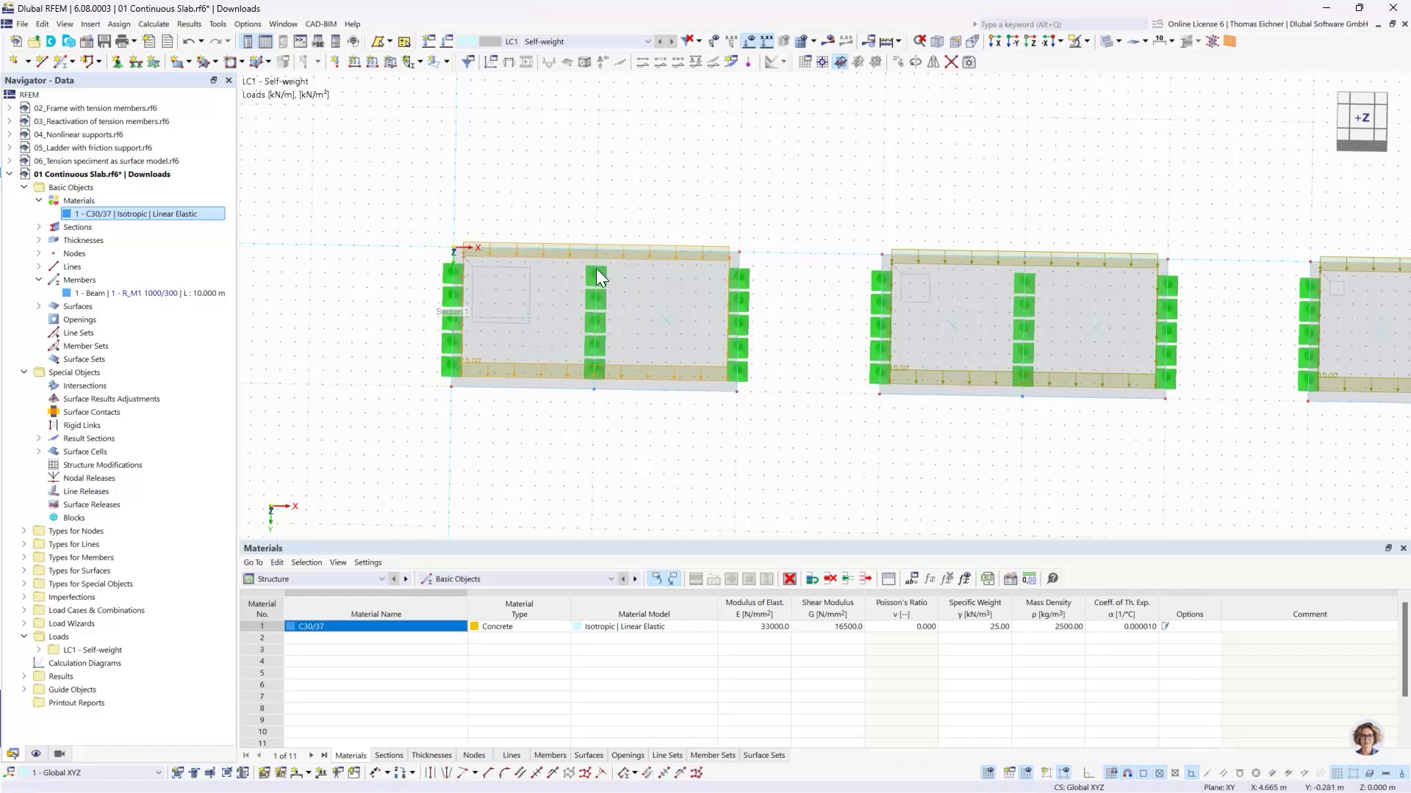
click(739, 331)
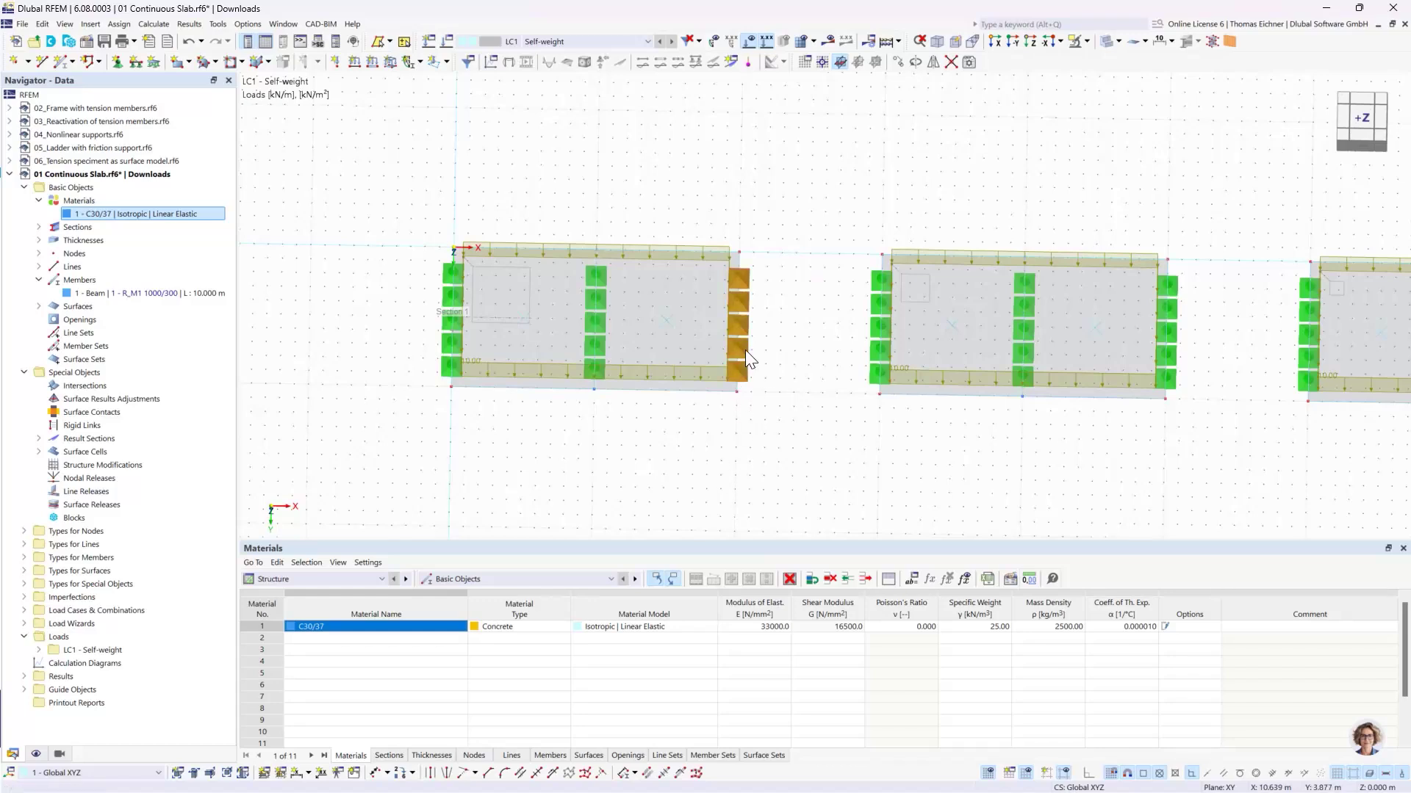
click(711, 453)
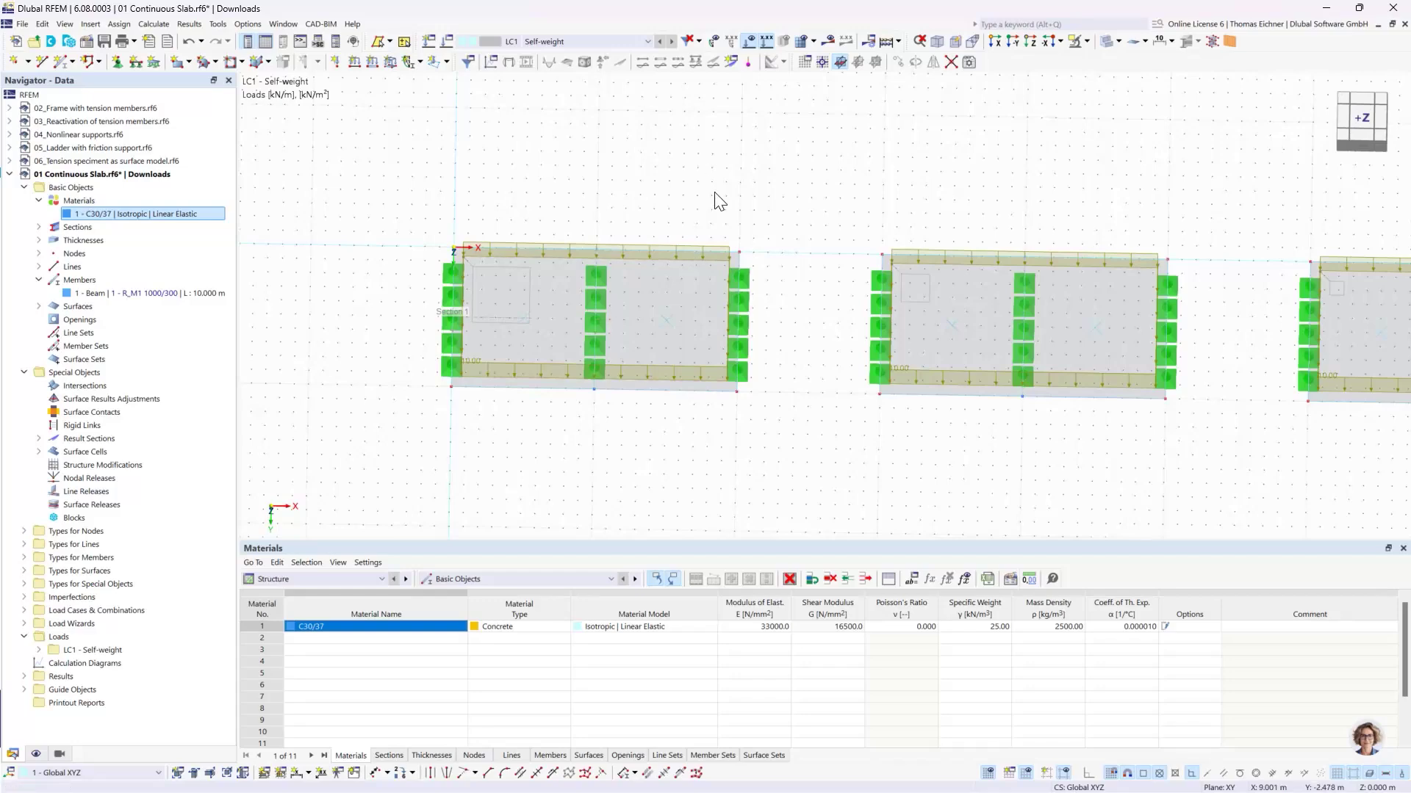
scroll(953, 210, down, 4)
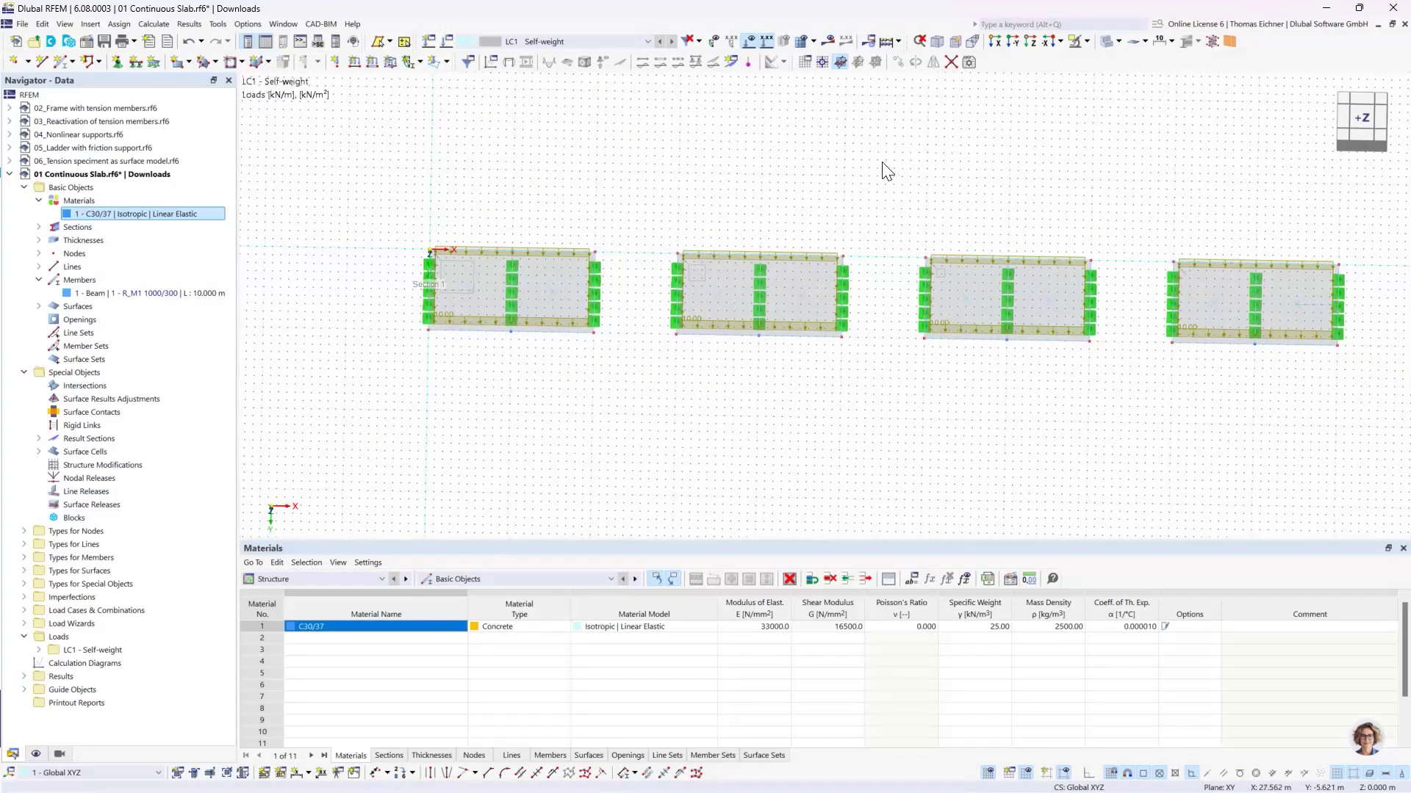
Step: Calculate the model and display the global deformations |u| of the four slabs and the beam for LC1
click(885, 42)
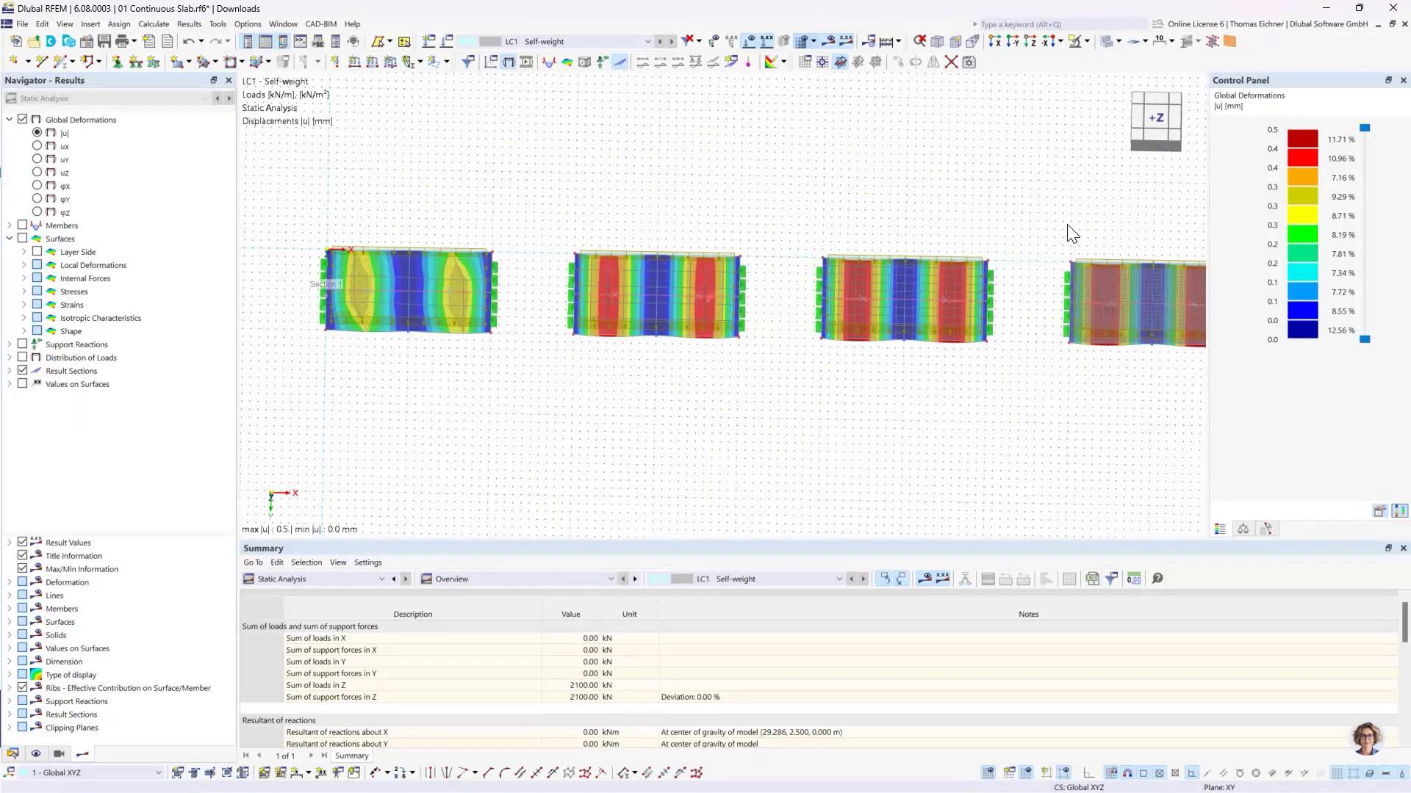
middle_drag(888, 189, 786, 183)
scroll(844, 195, down, 2)
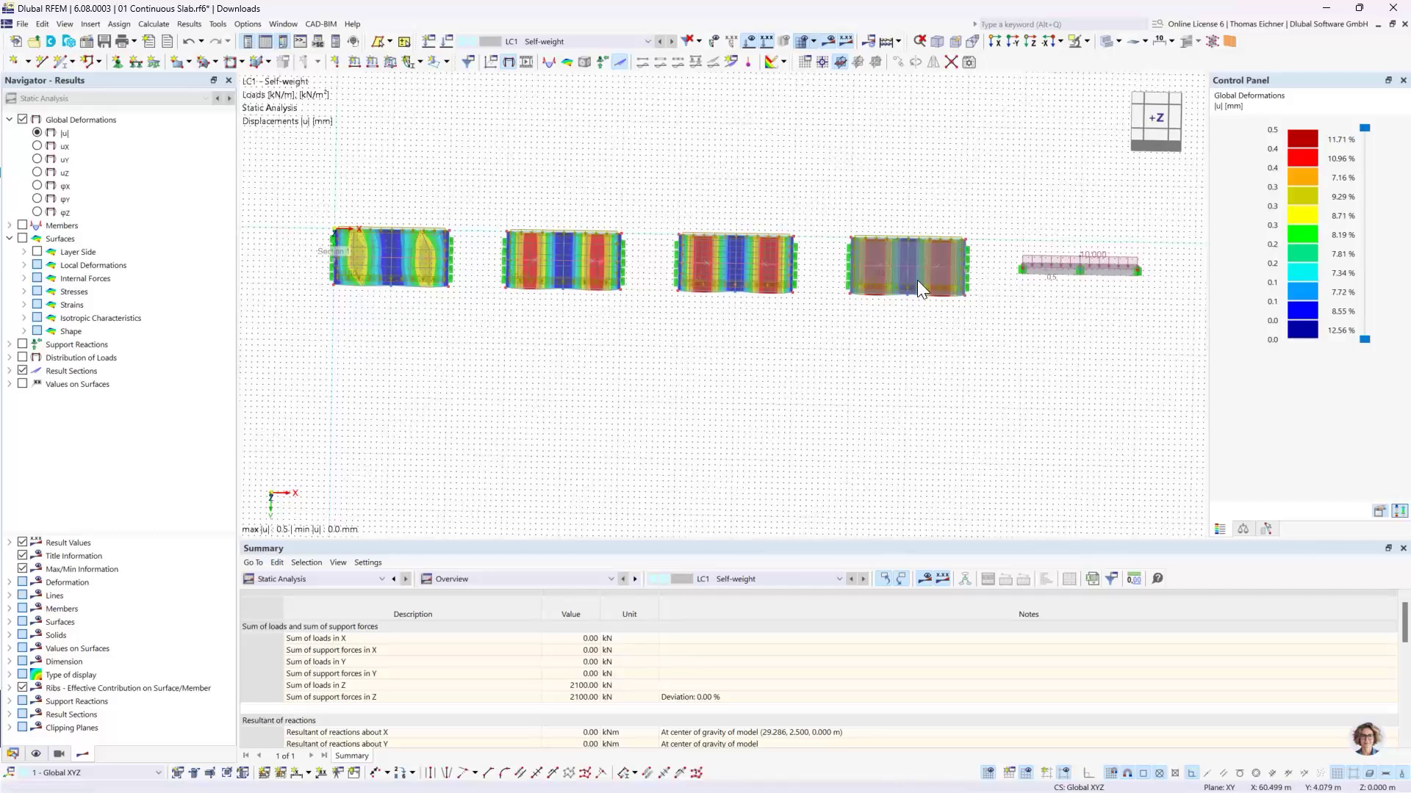
scroll(580, 258, up, 2)
scroll(576, 252, down, 3)
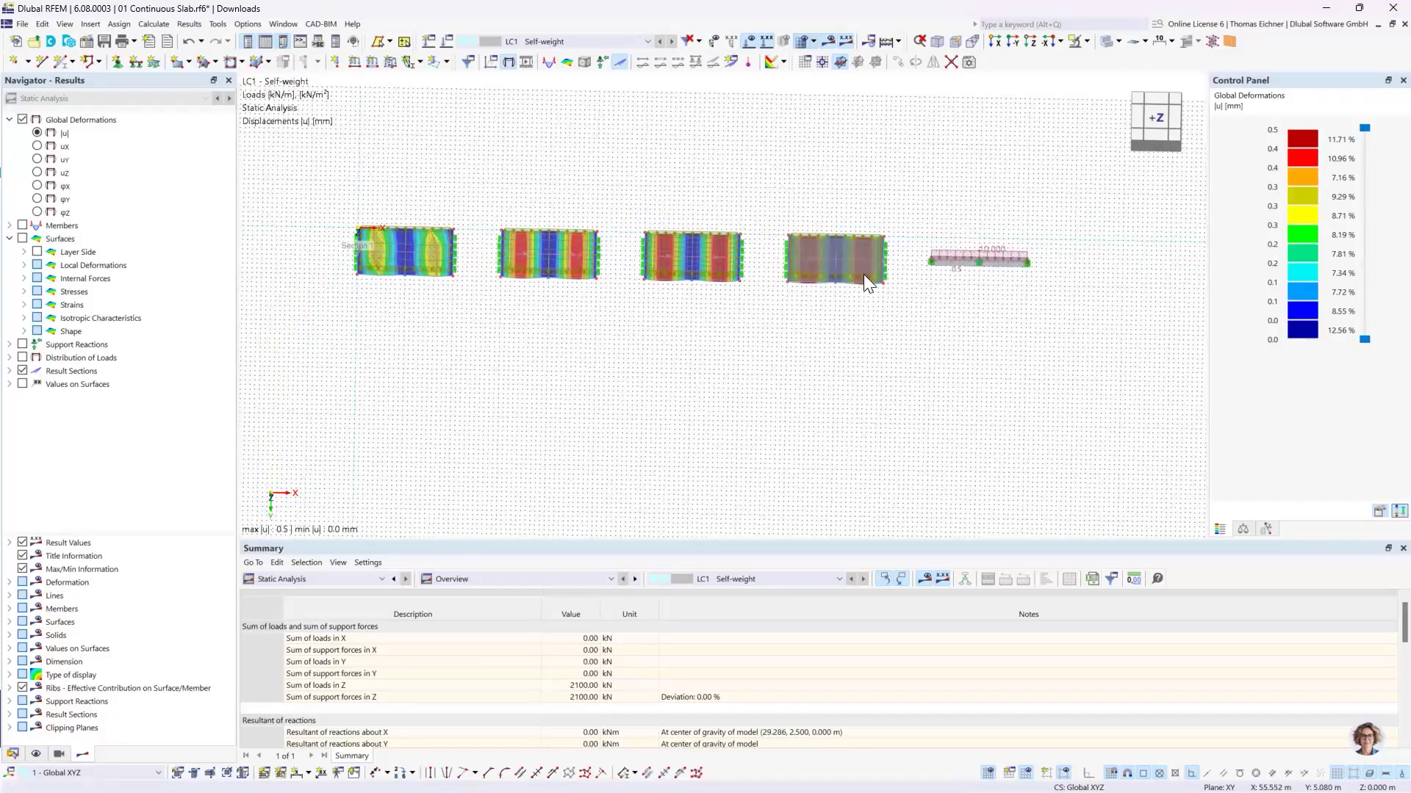
scroll(397, 257, up, 3)
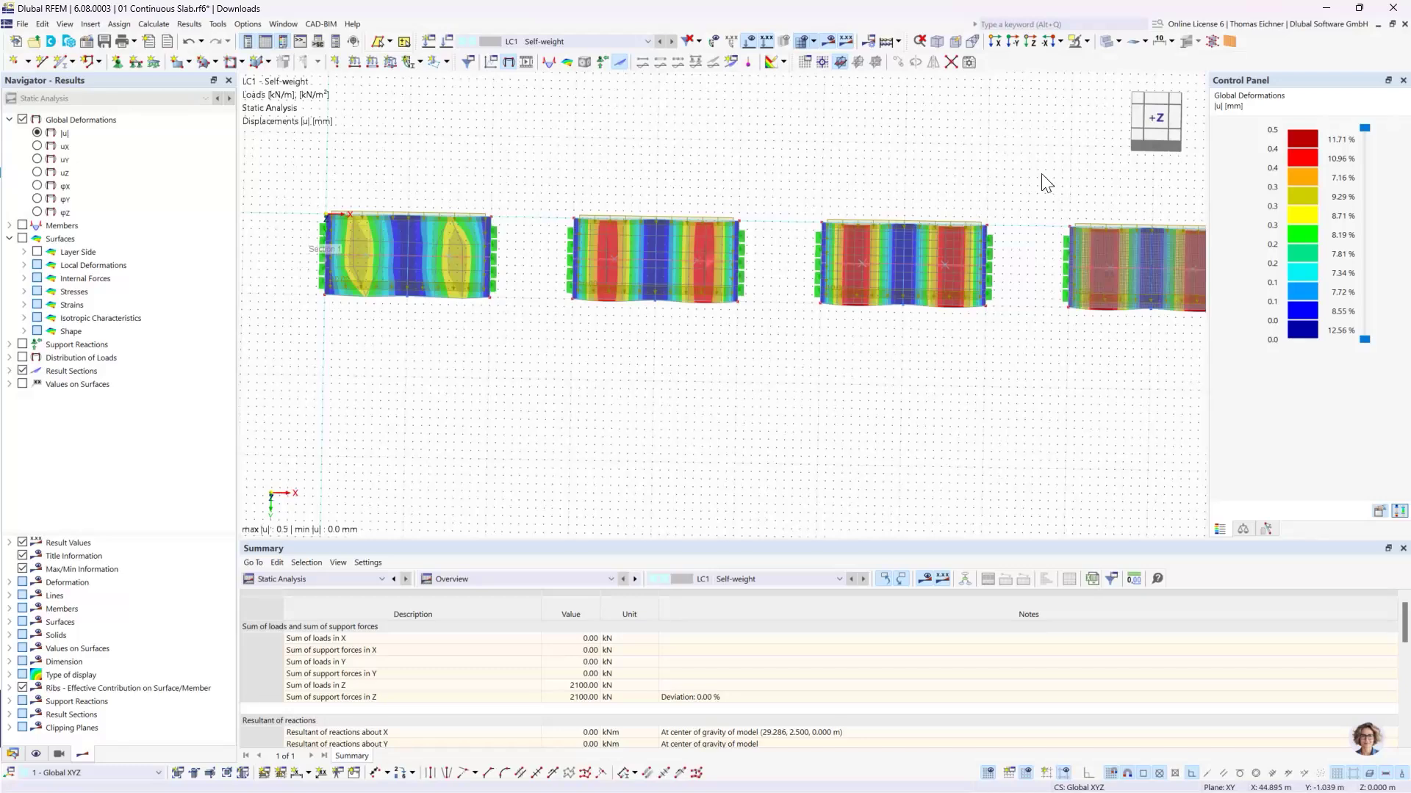
Step: Show the structure in the -Y view and compare the deflection curves of the slabs and the beam
click(1012, 41)
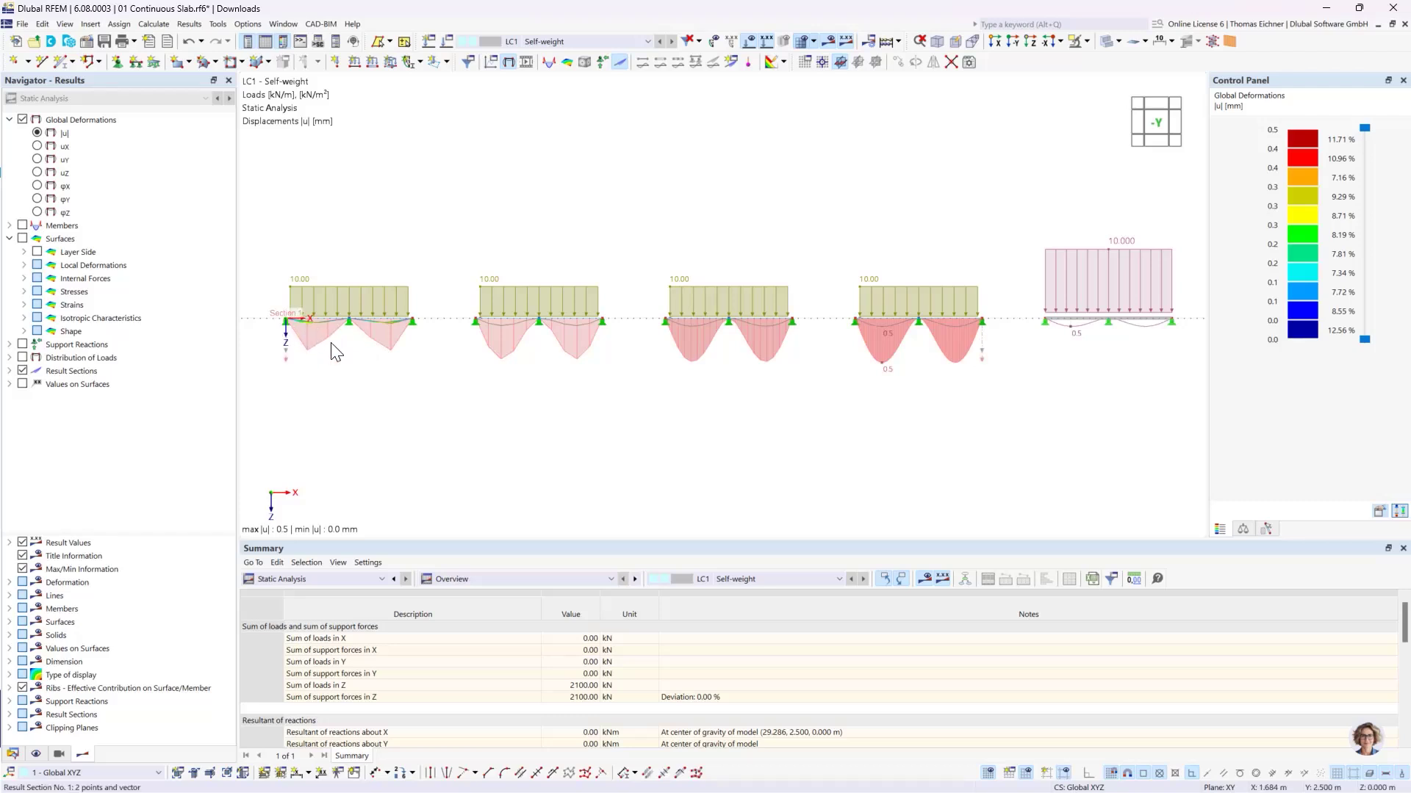
scroll(433, 365, up, 1)
scroll(434, 365, up, 1)
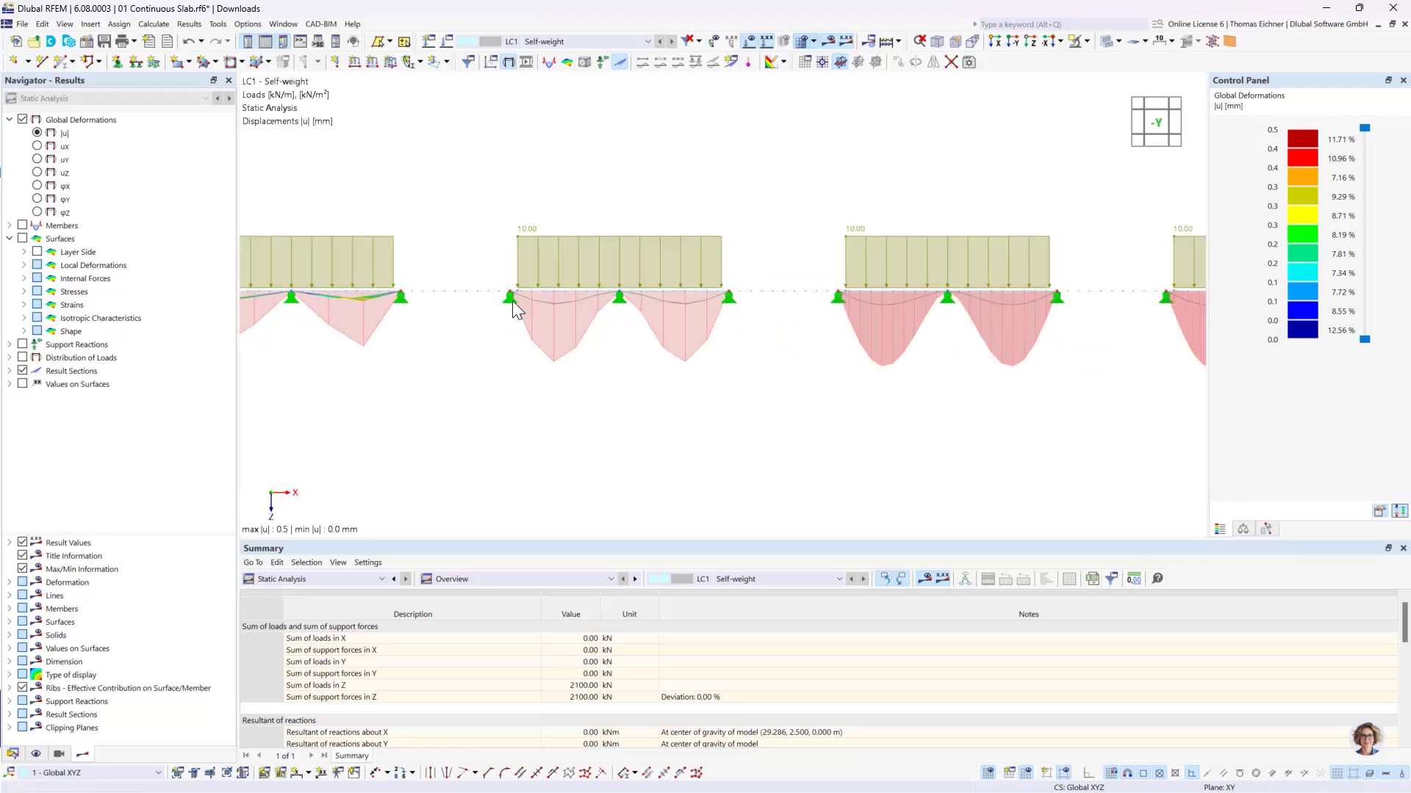
scroll(656, 329, down, 4)
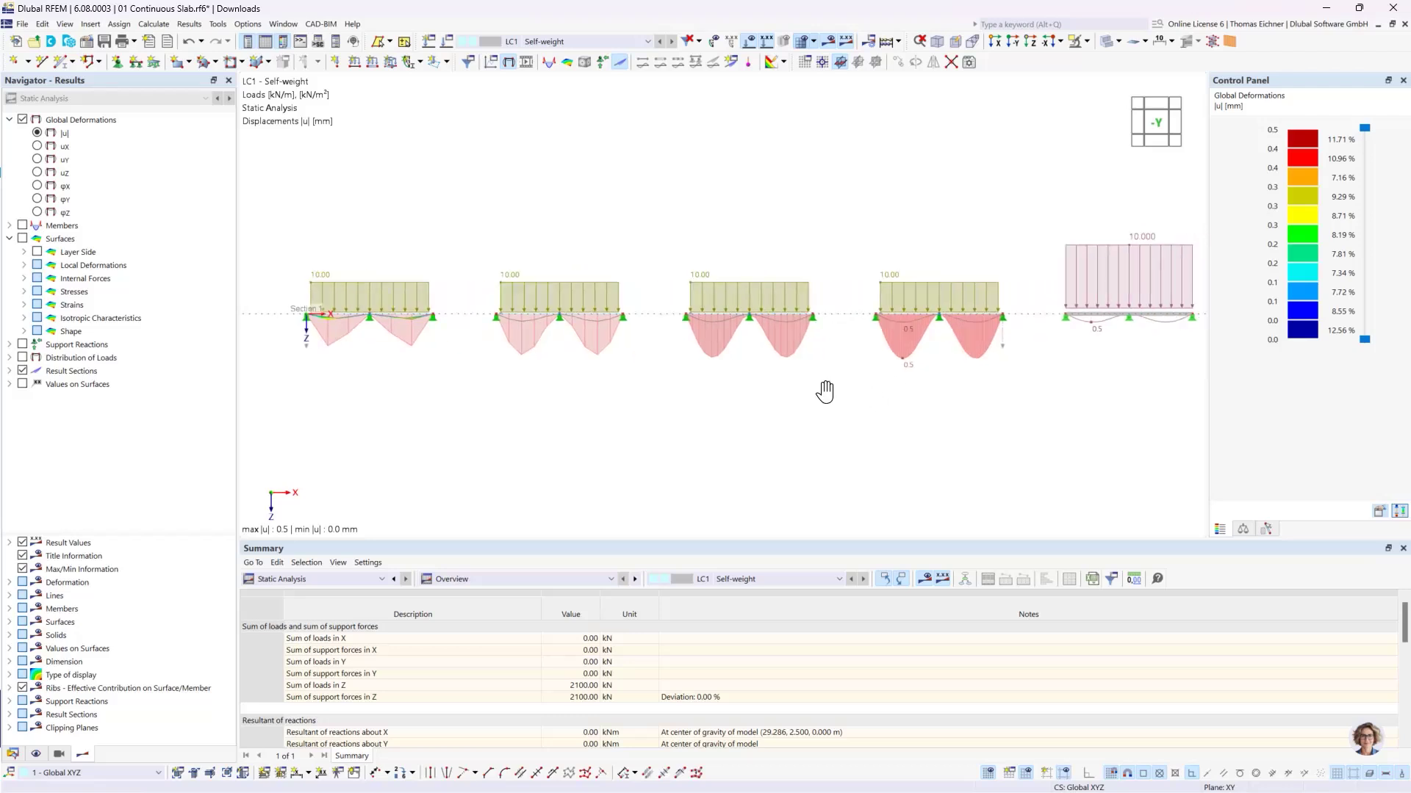
middle_drag(824, 391, 888, 388)
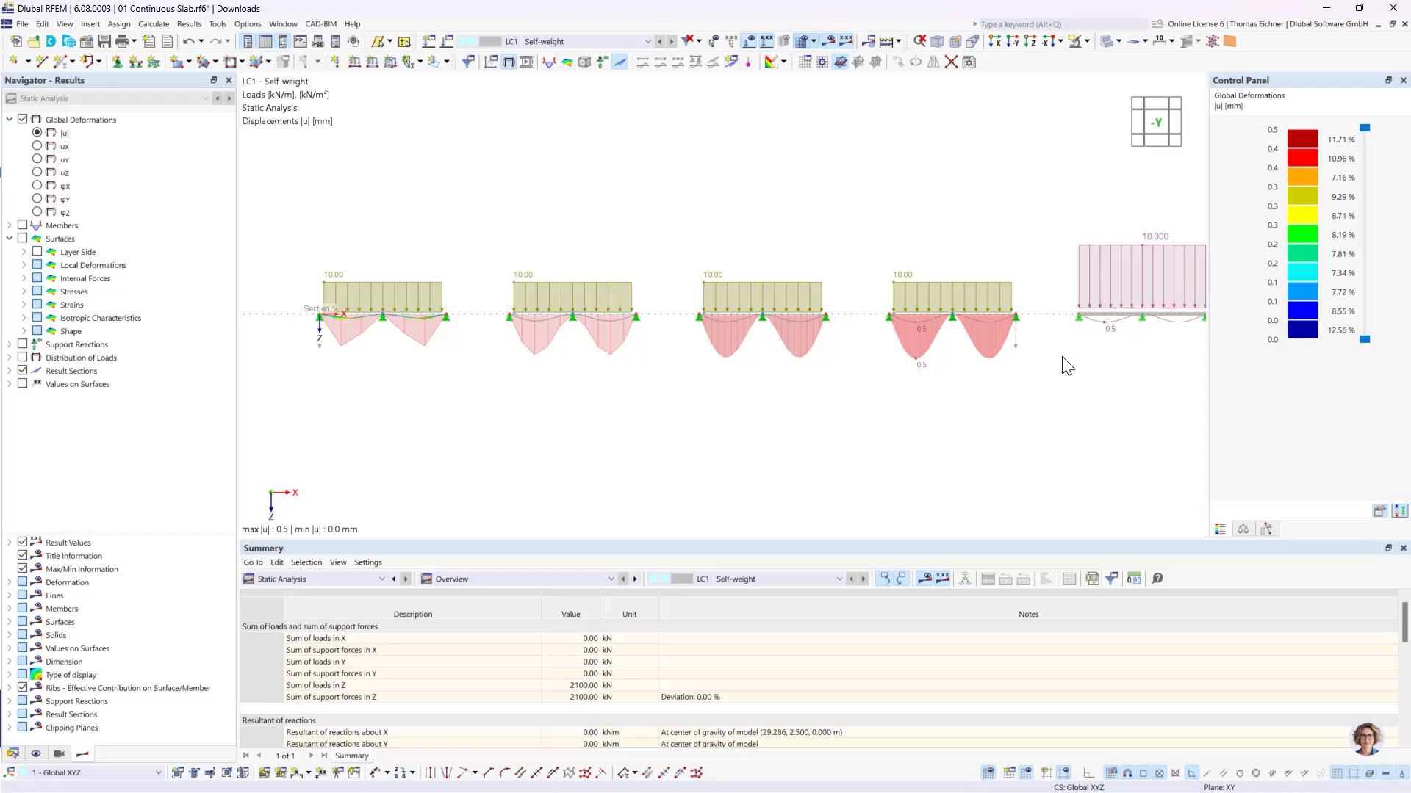
Step: Set the general display factor for deformations to 2048
click(1246, 528)
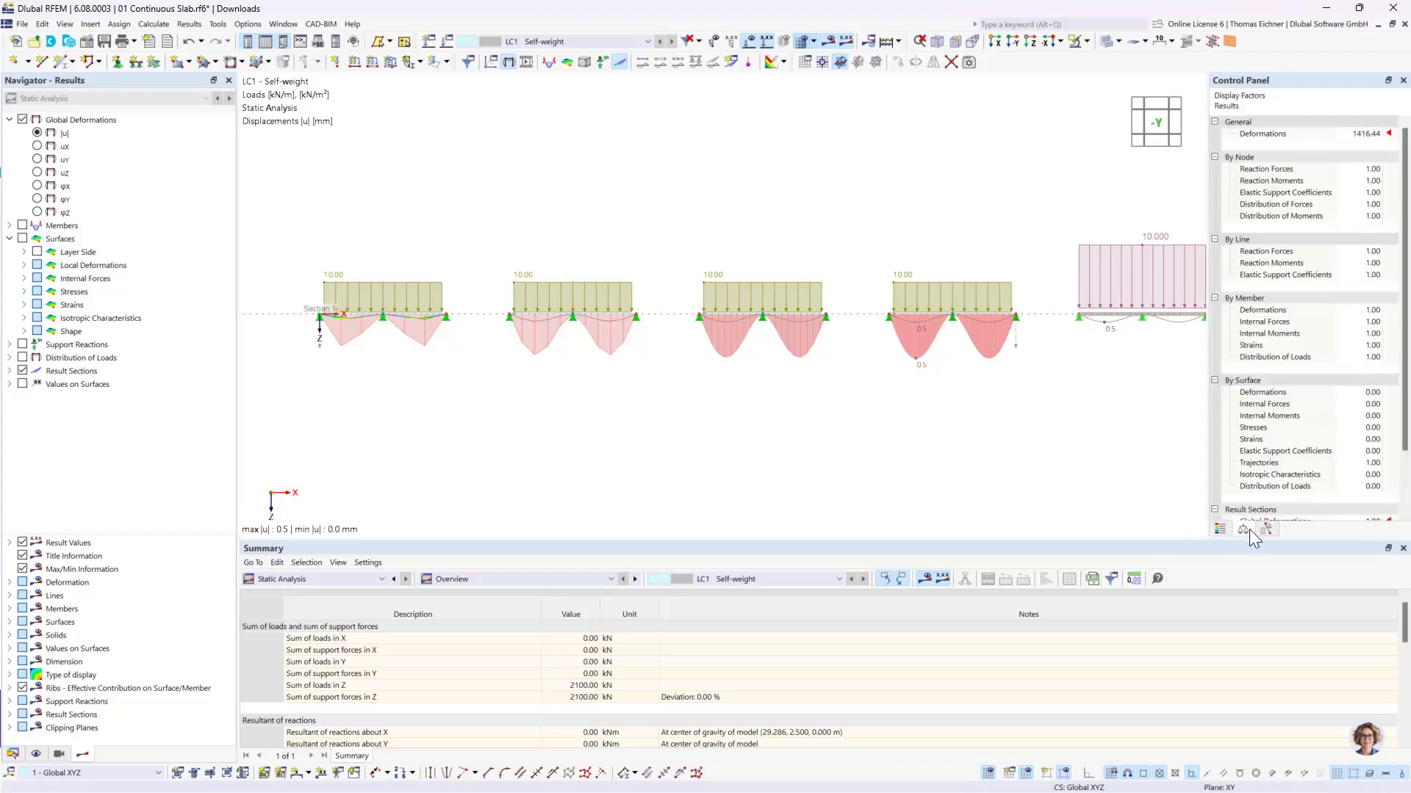
click(1374, 134)
click(1376, 131)
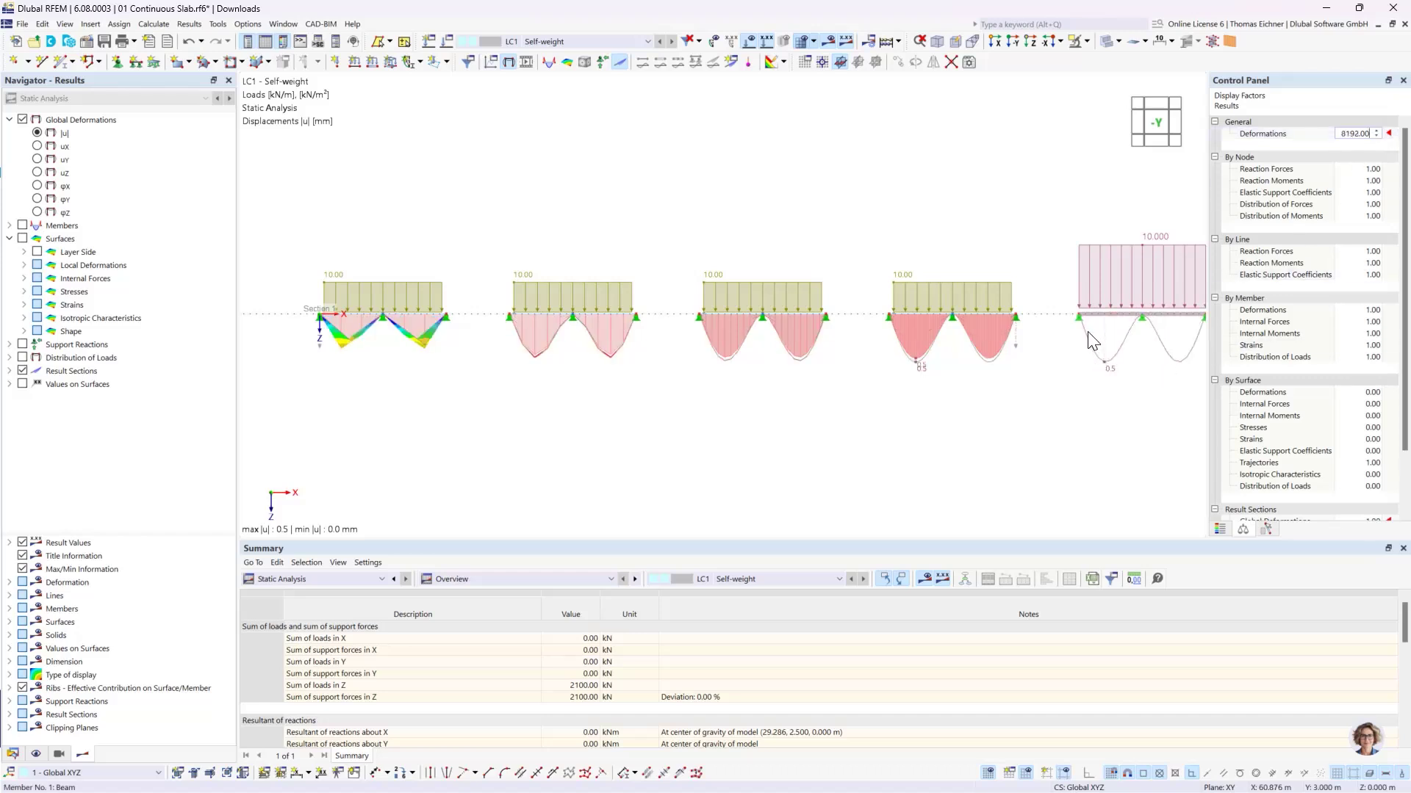
click(1377, 136)
click(1376, 137)
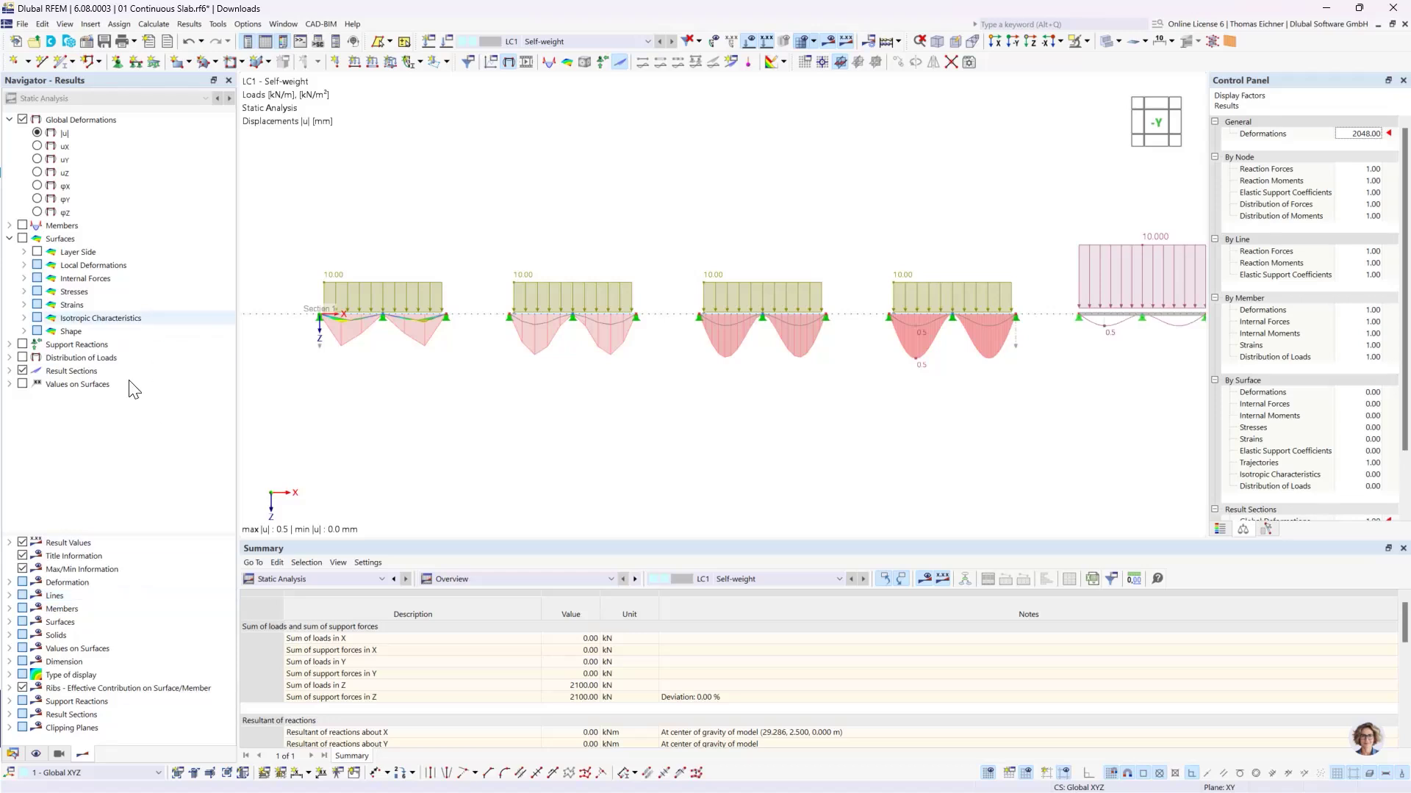
Step: Label the result section diagrams with their values at the local extremes
click(10, 371)
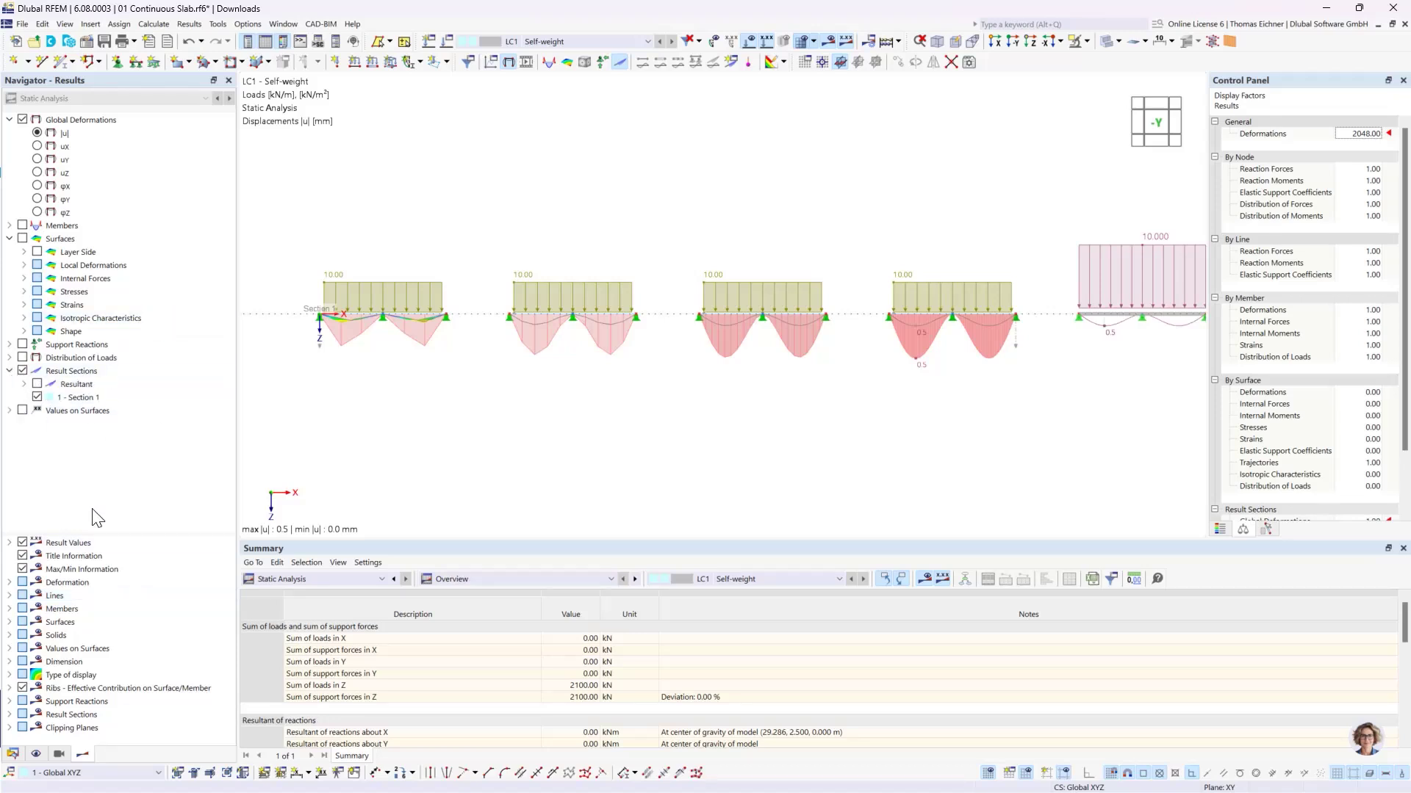
click(47, 400)
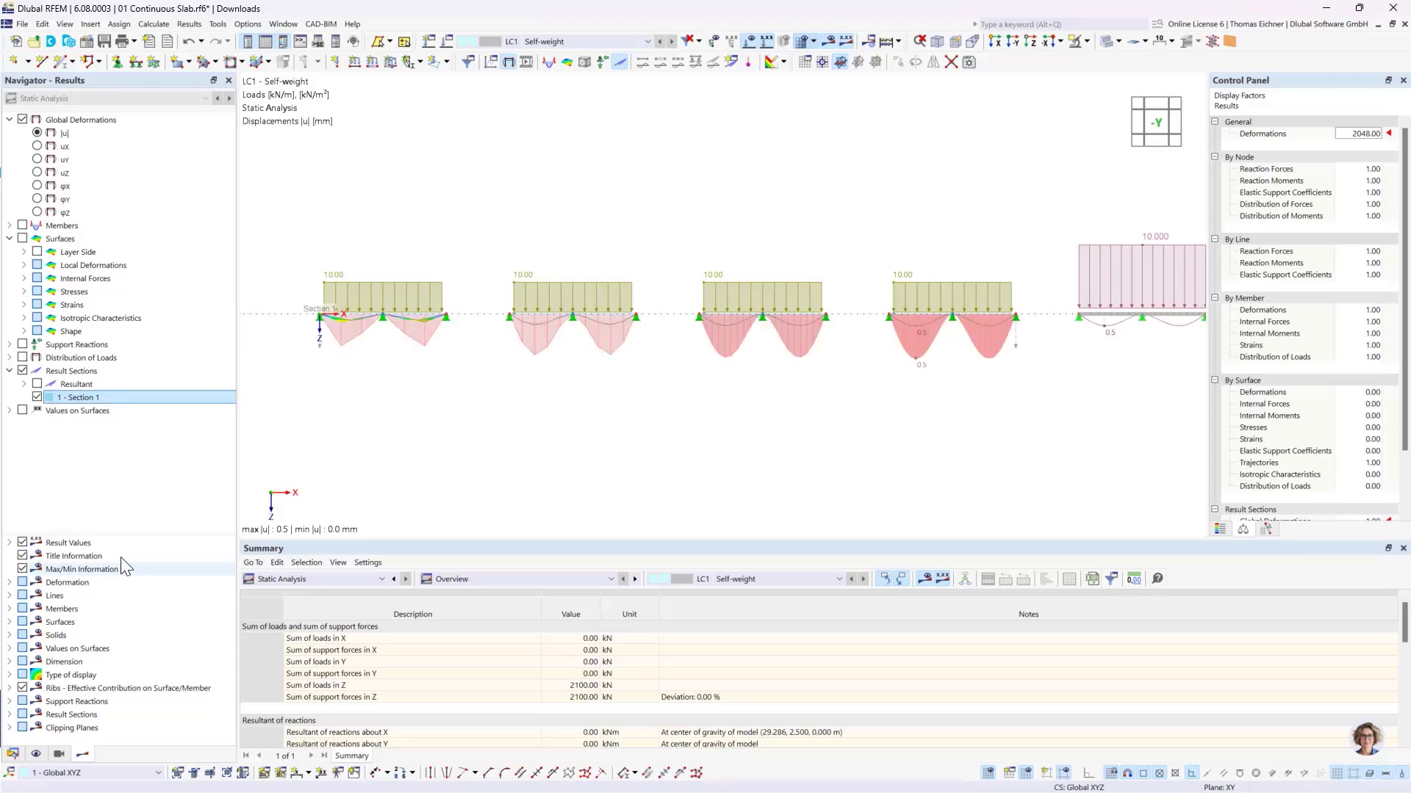
drag(137, 535, 155, 482)
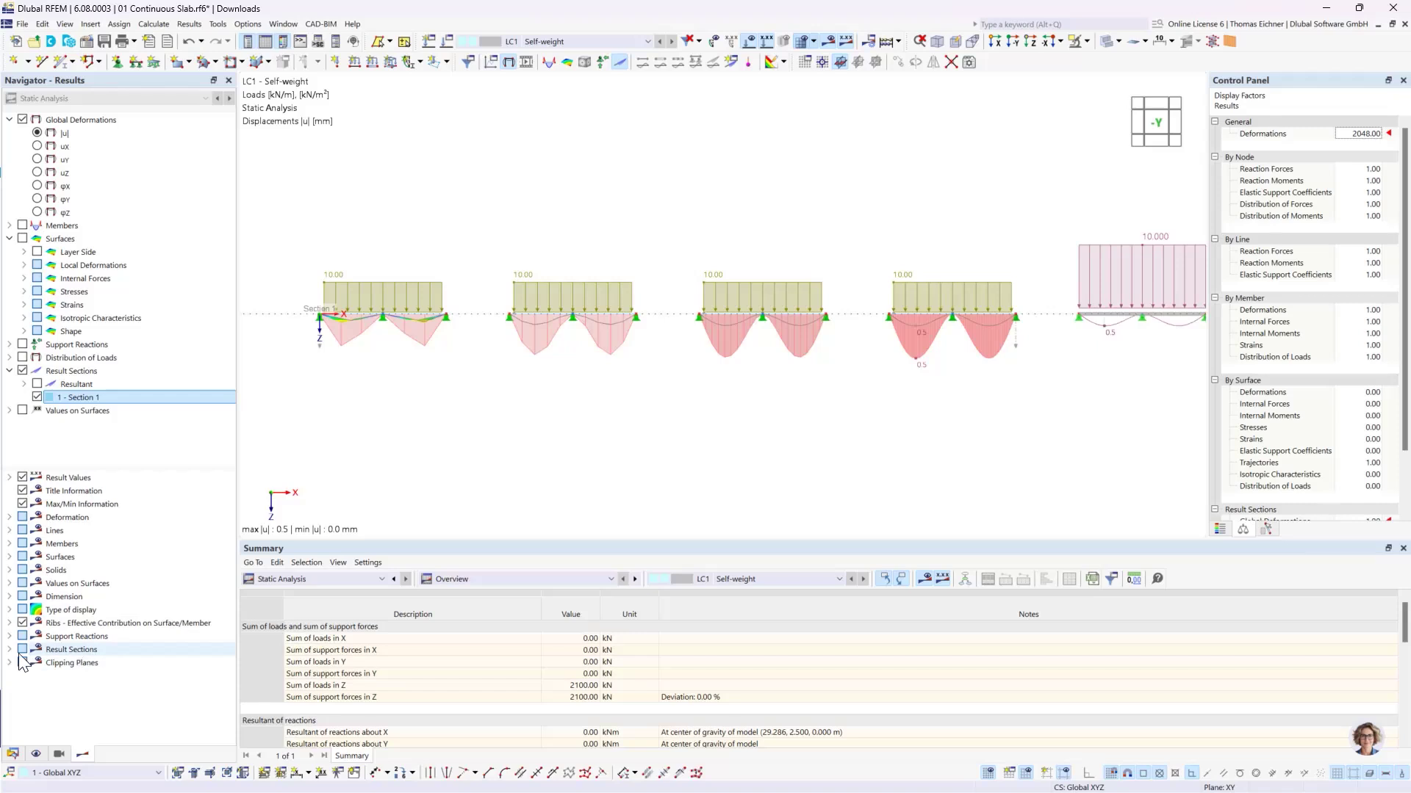
double_click(76, 651)
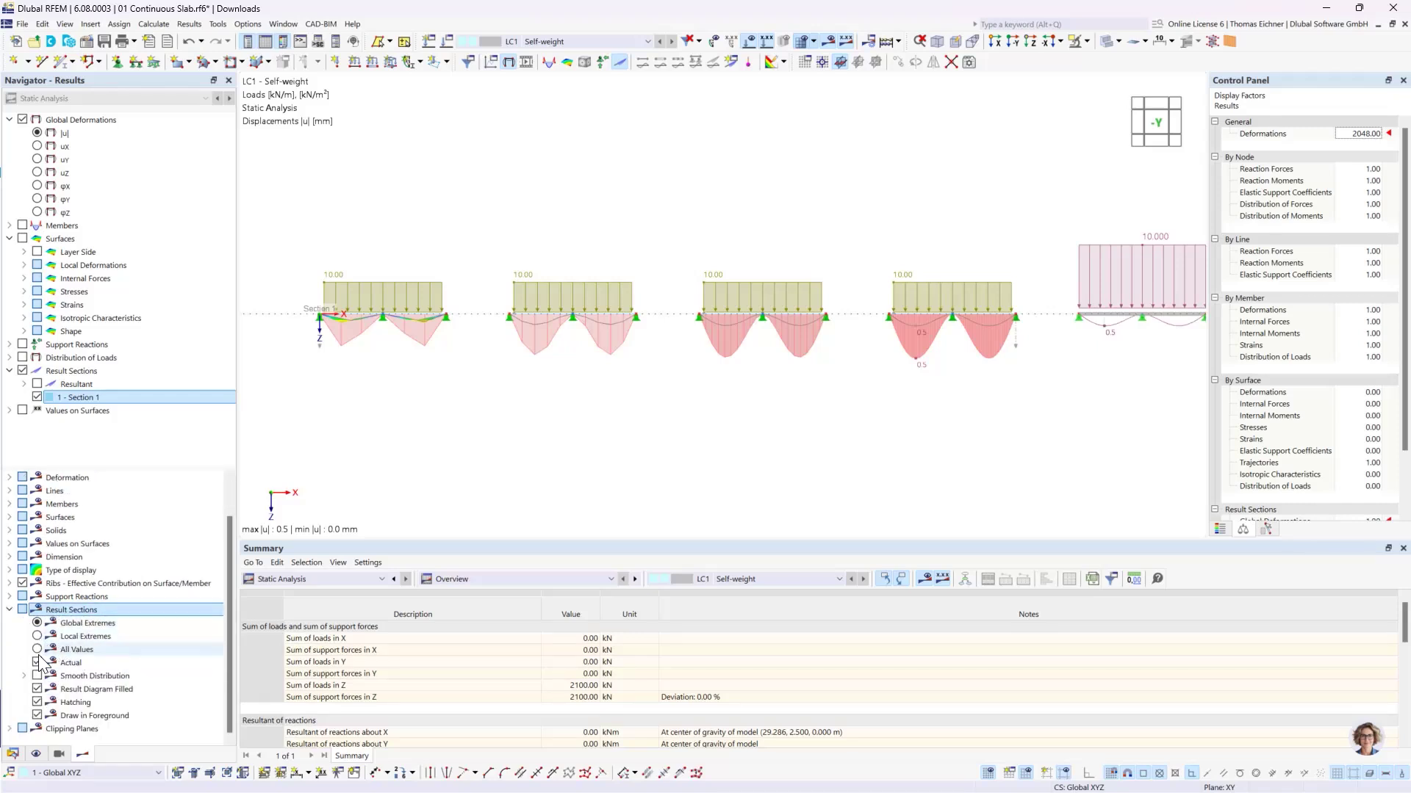
click(55, 636)
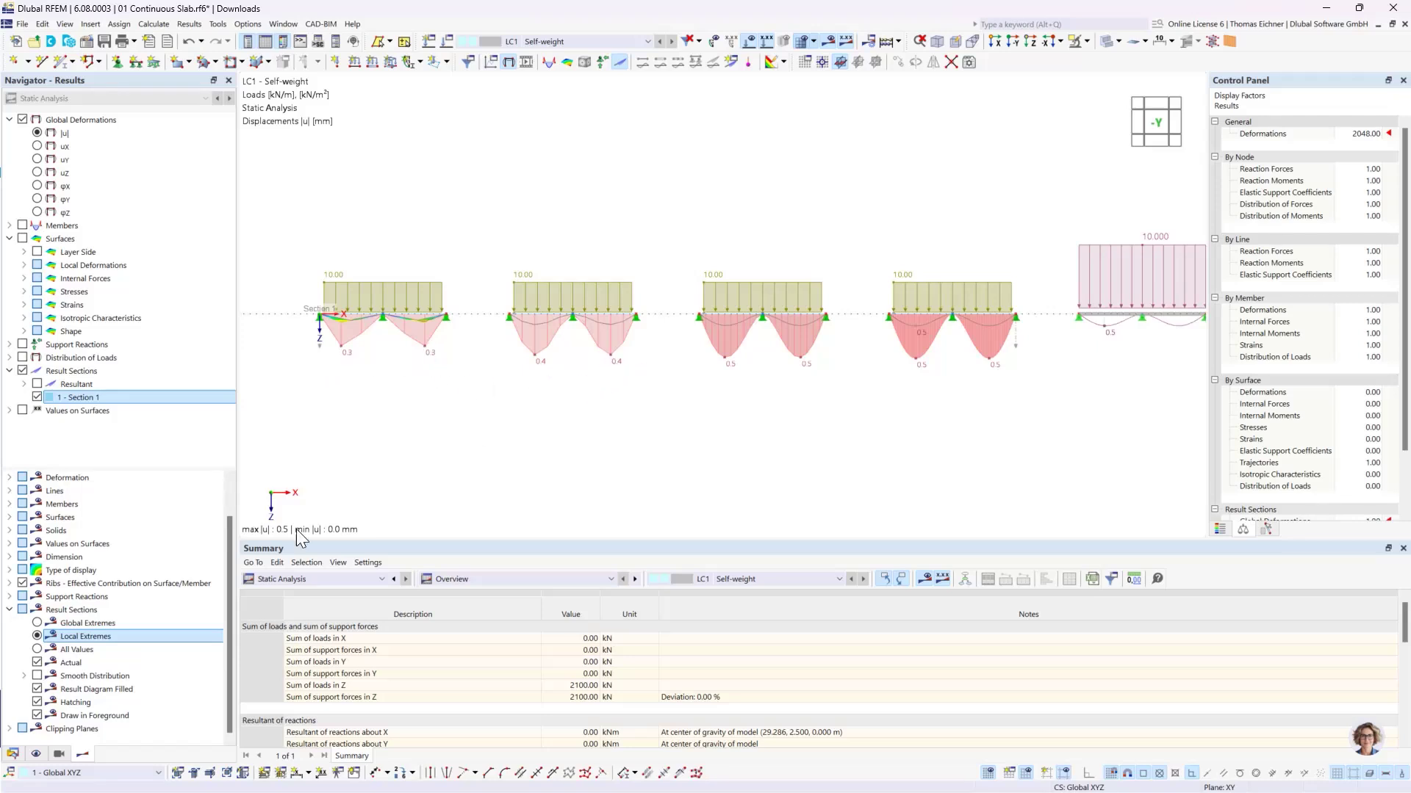
Step: Try labelling the result section diagrams with all values, examine the finest slab's curve, and return to local extremes
click(122, 650)
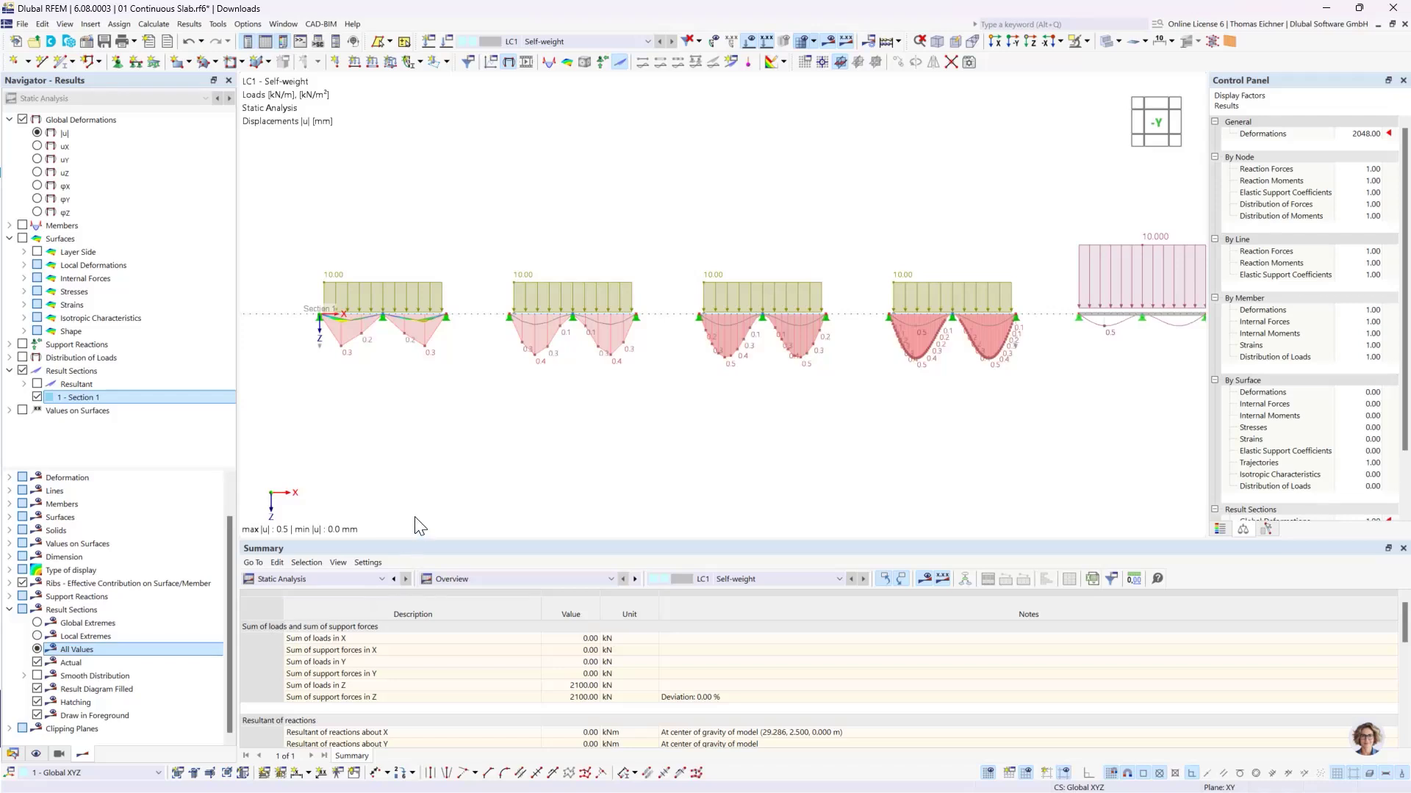
scroll(967, 368, up, 10)
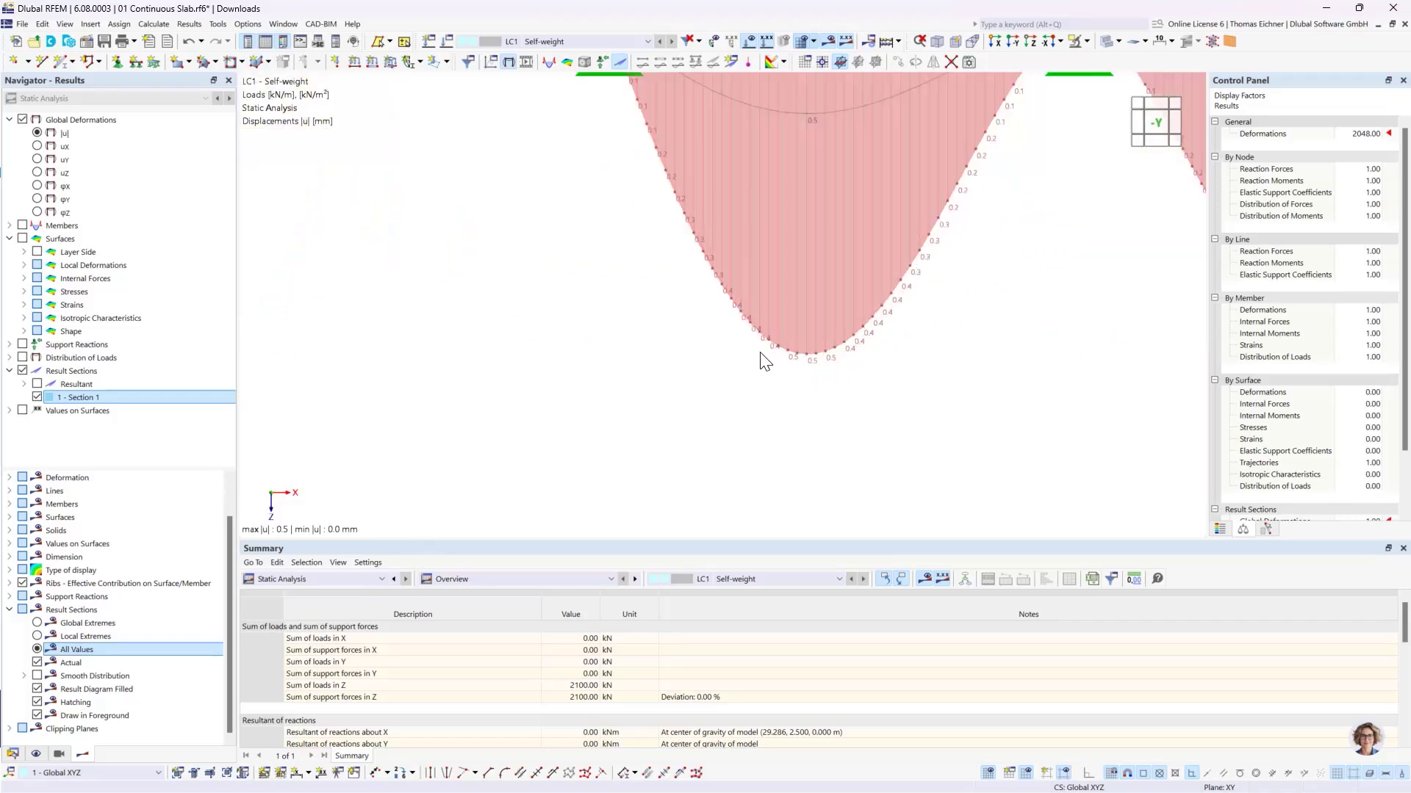
scroll(837, 367, up, 3)
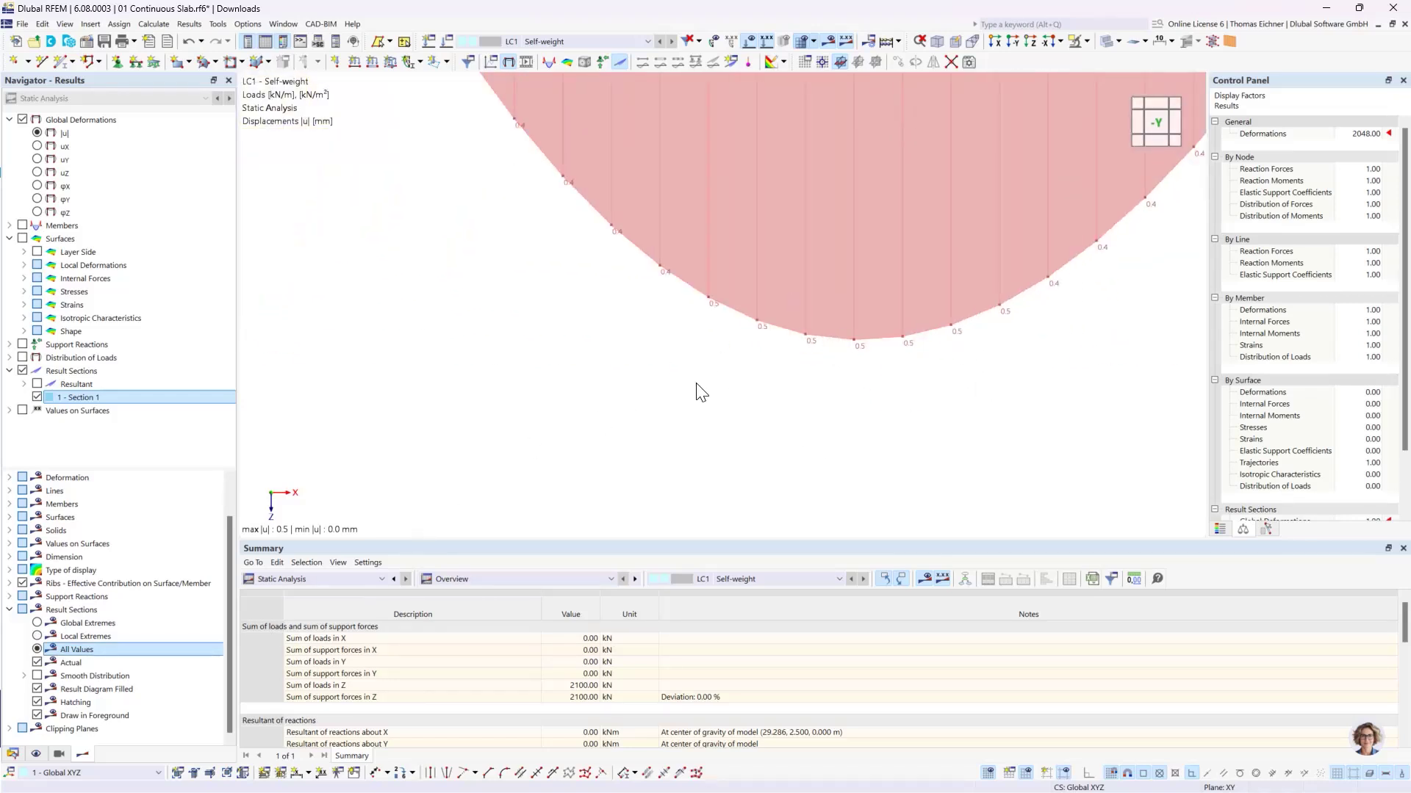
scroll(698, 397, down, 4)
scroll(702, 408, down, 8)
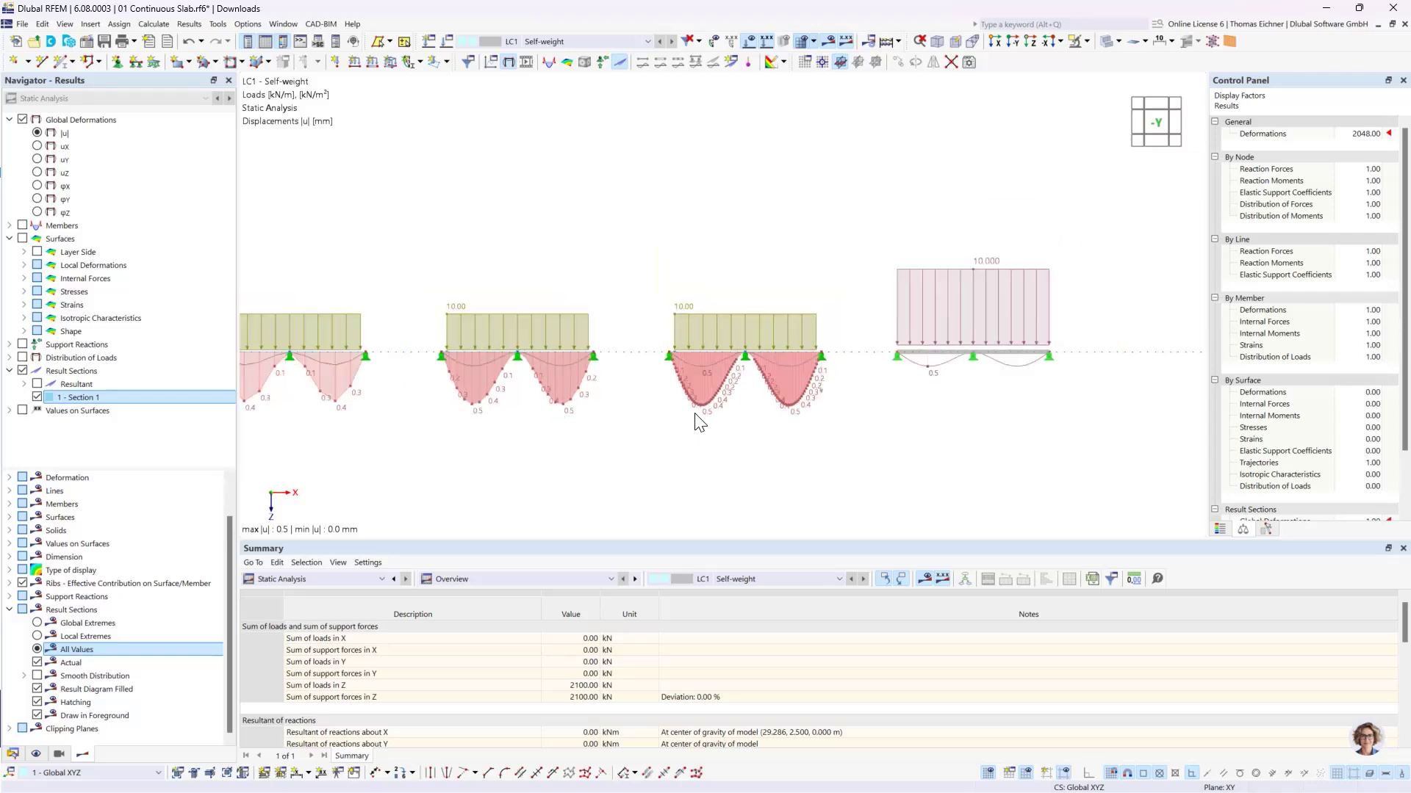
scroll(766, 434, down, 2)
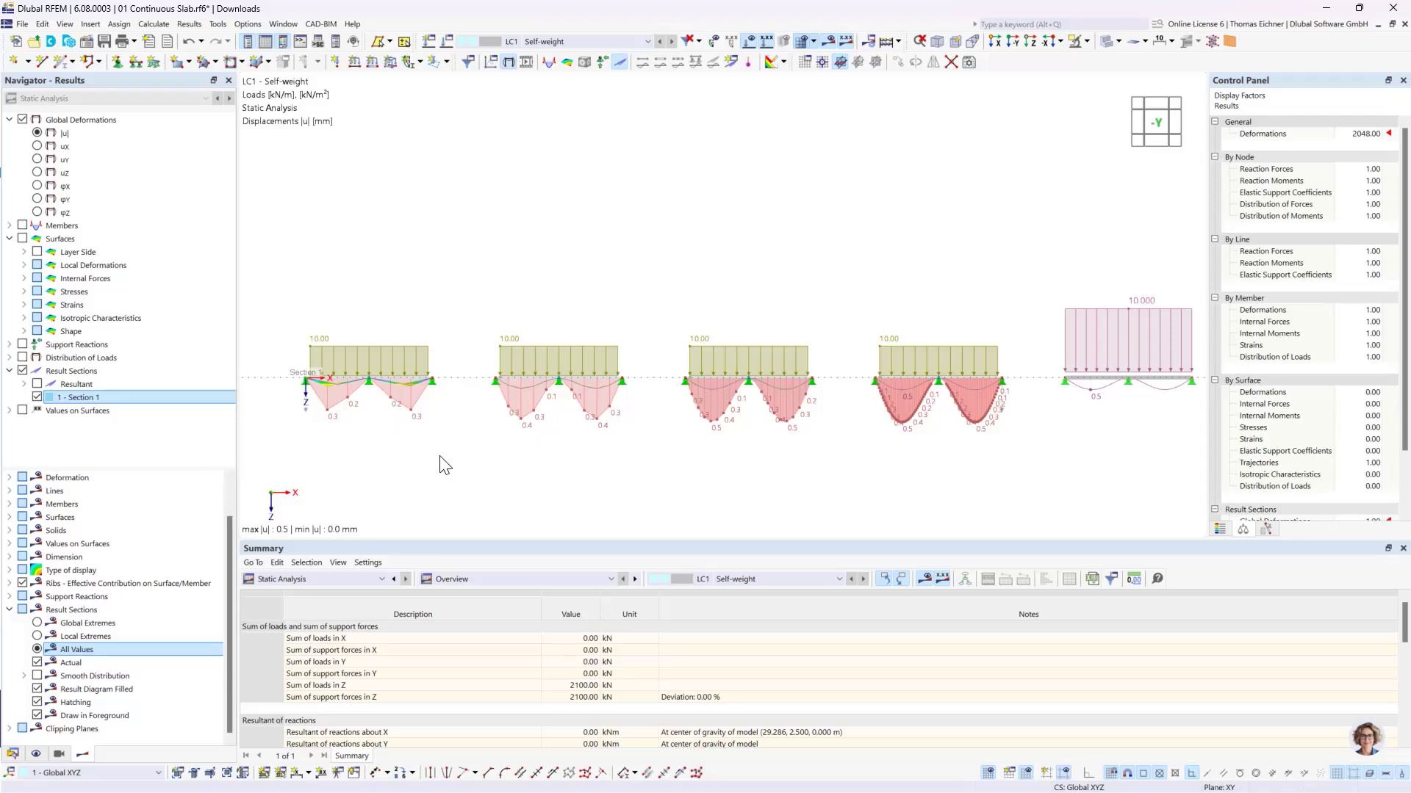
click(36, 638)
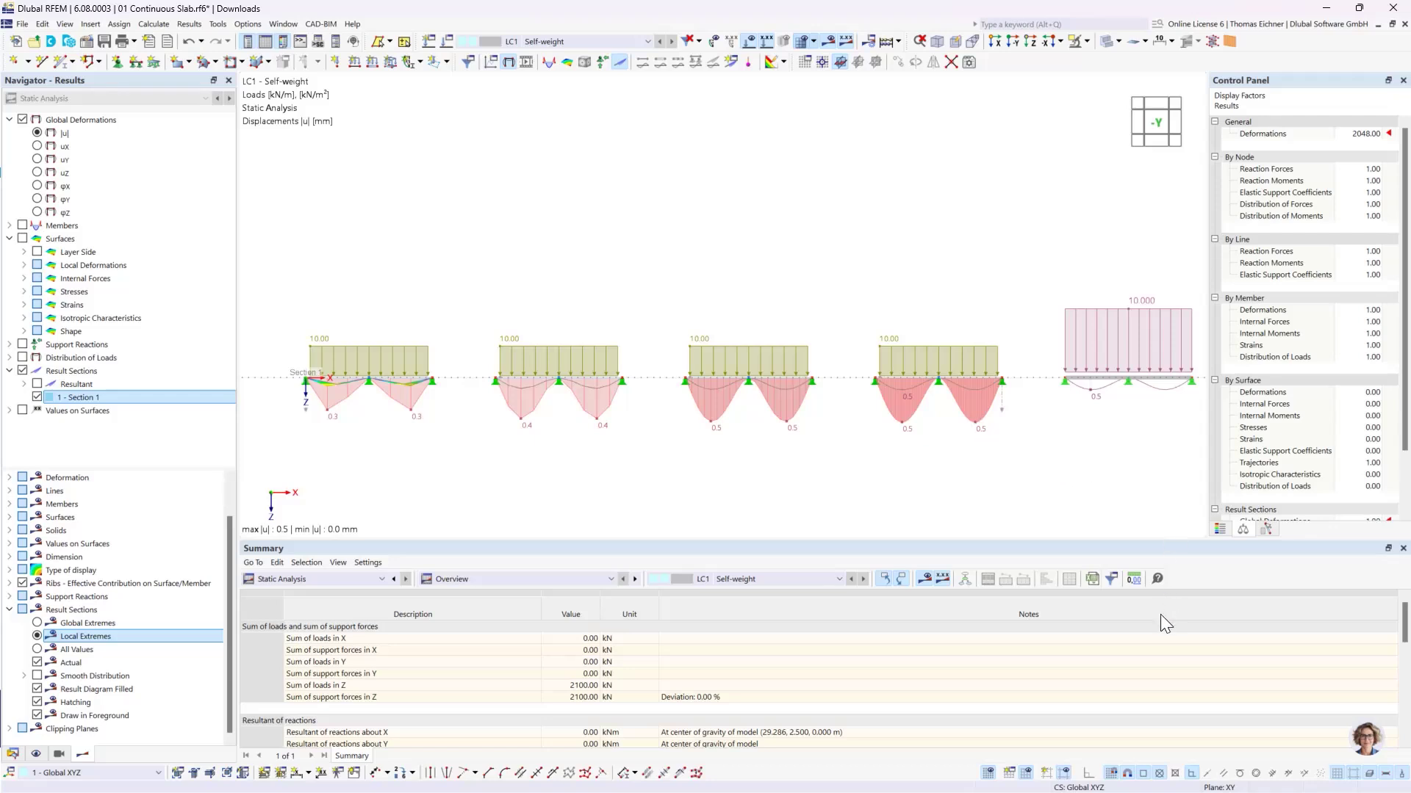
Step: Set the static analysis displacements to three decimal places in the units settings
click(1133, 579)
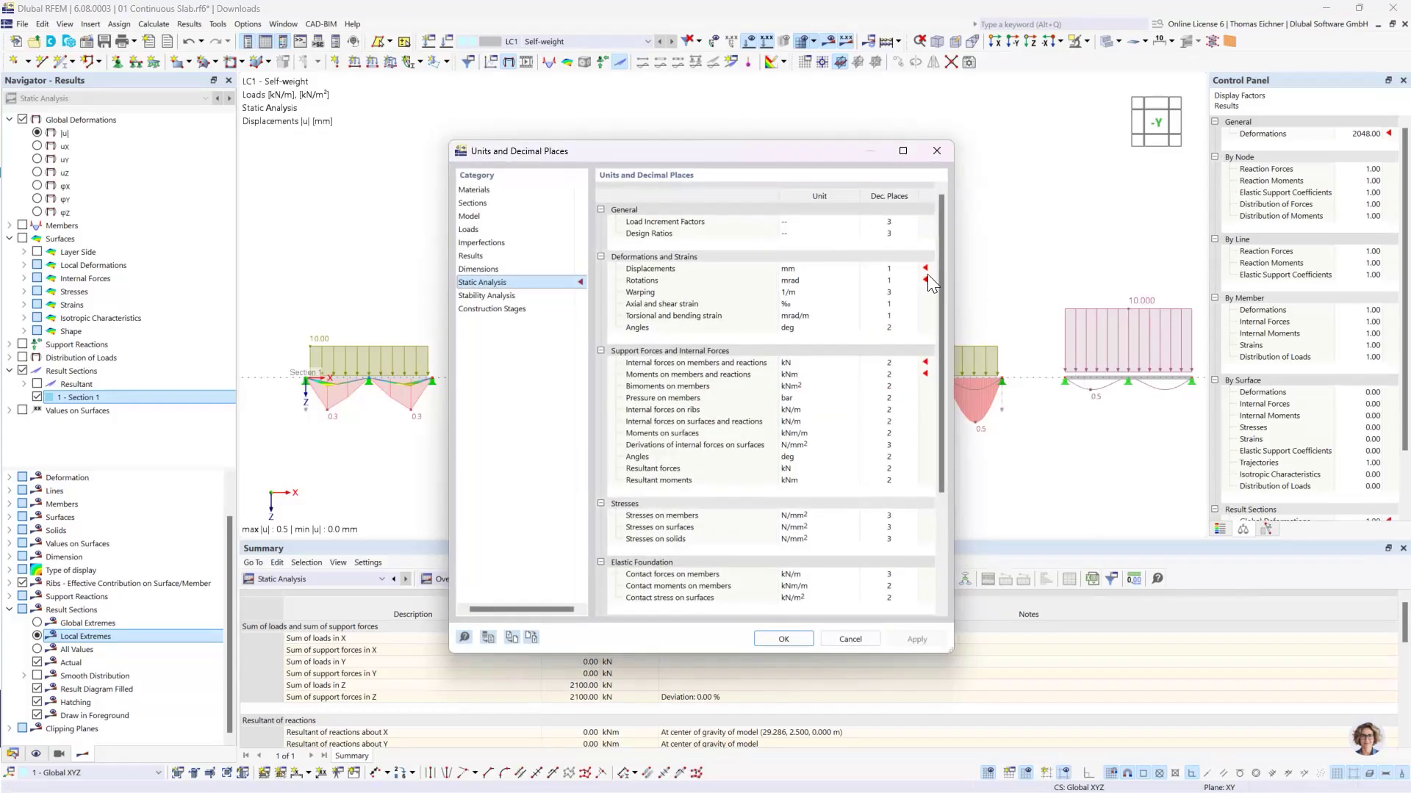
click(911, 269)
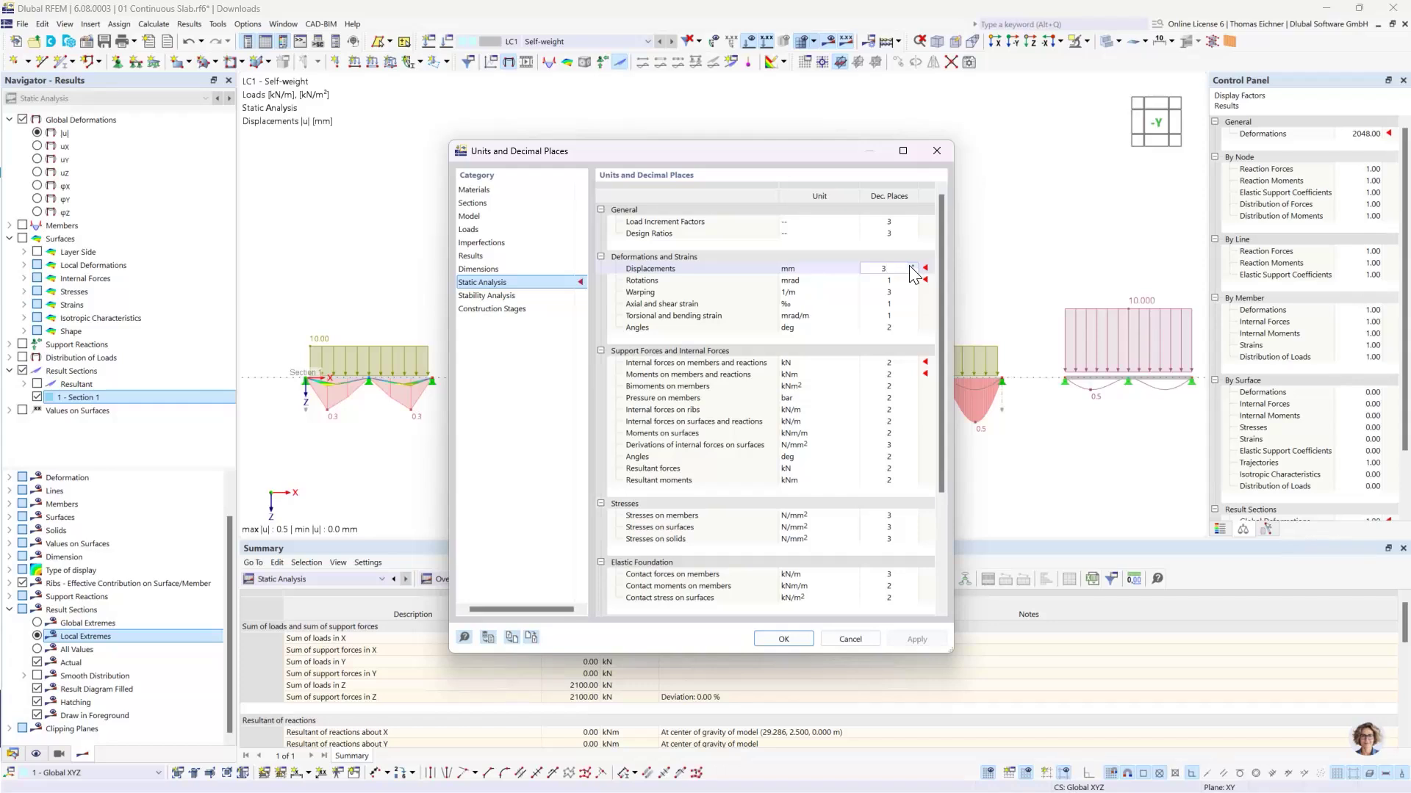
click(783, 638)
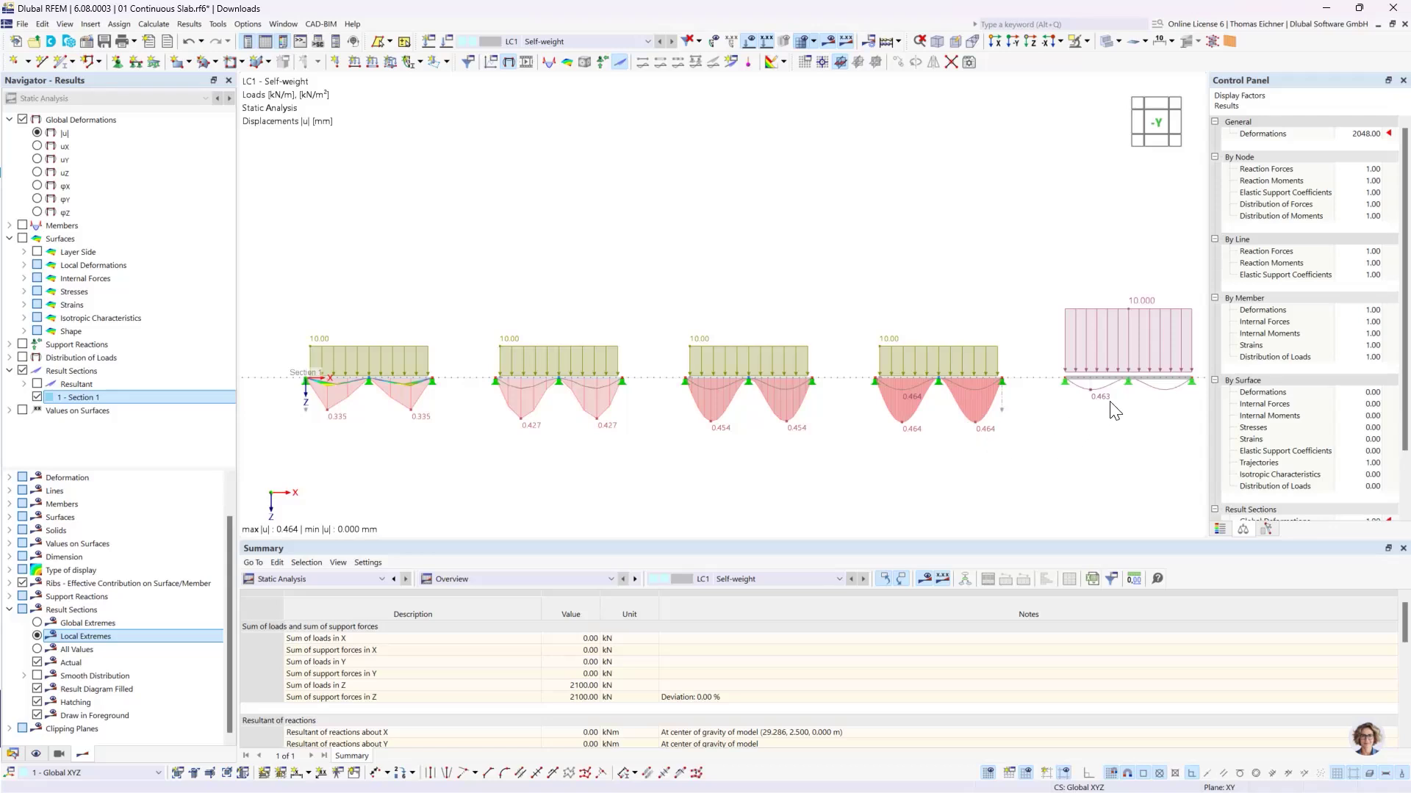
Step: View the model from above with the results hidden and examine the FE meshes on the slabs
middle_drag(1104, 427, 1061, 426)
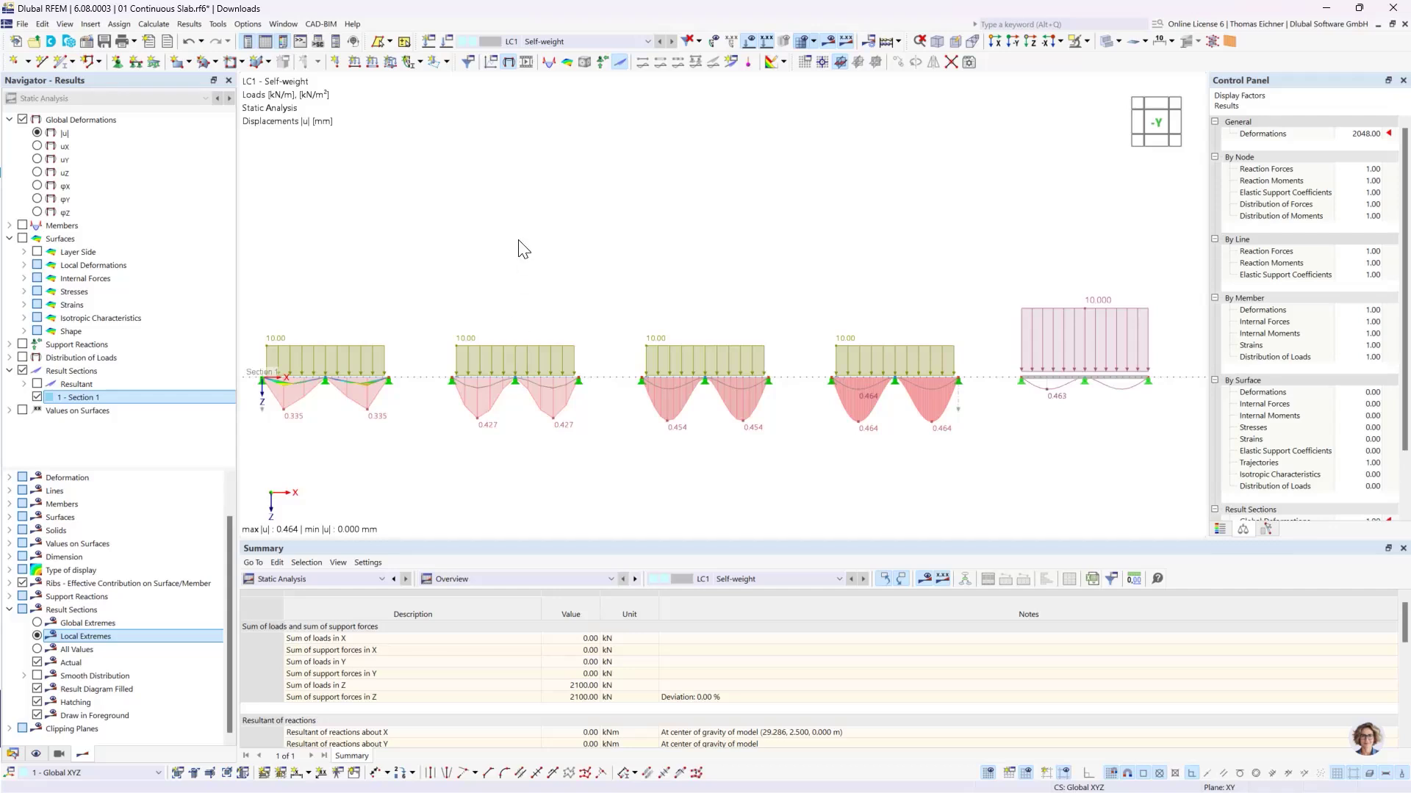
middle_drag(434, 280, 466, 252)
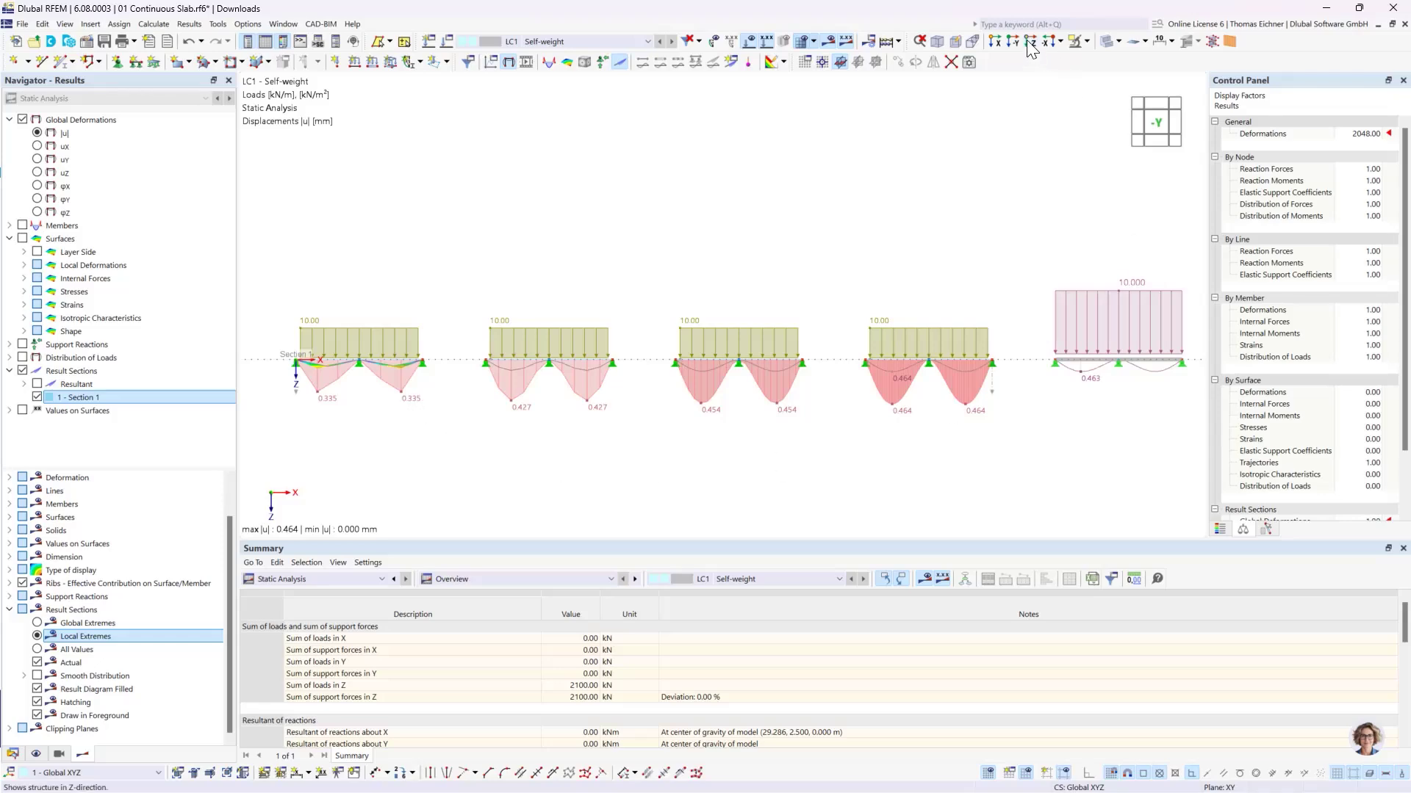
click(784, 41)
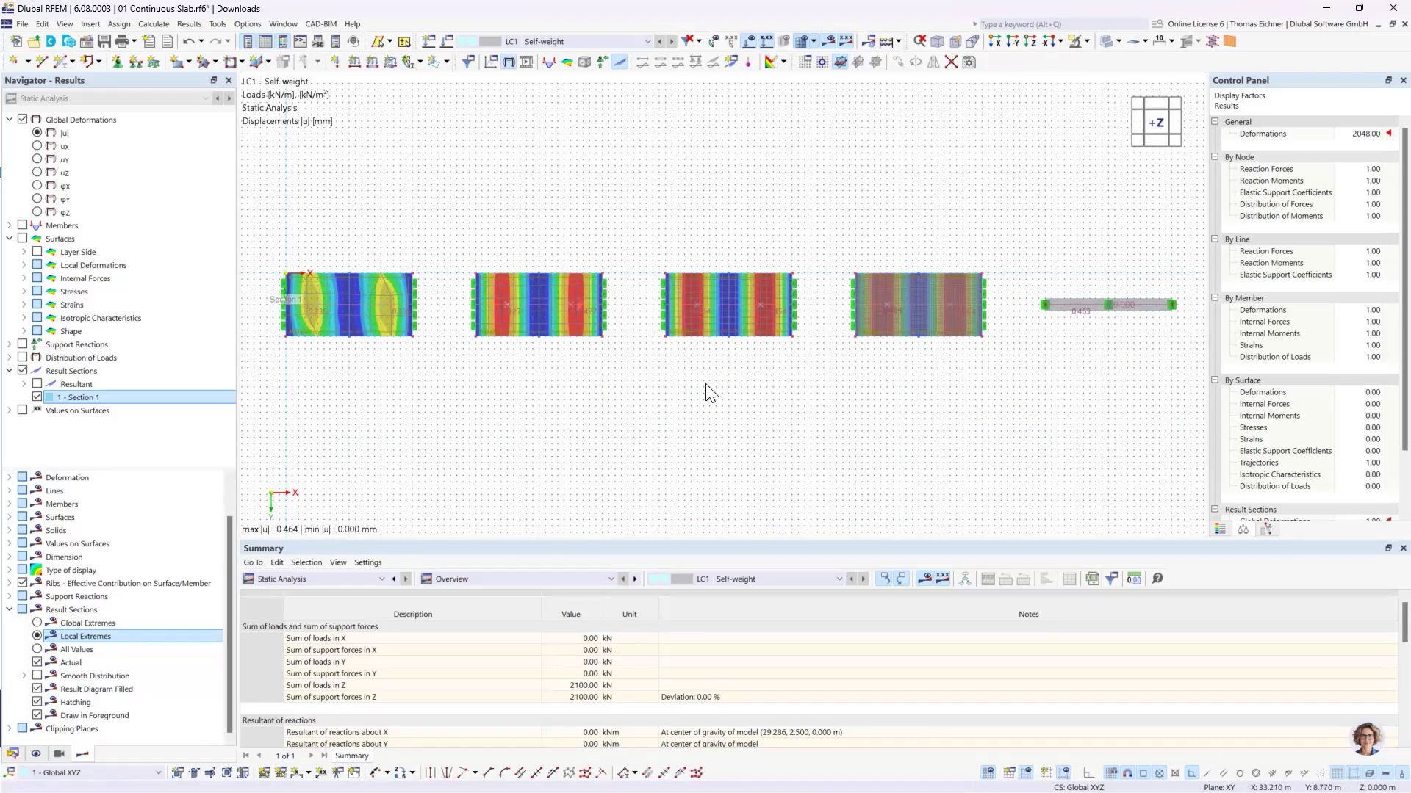
click(828, 41)
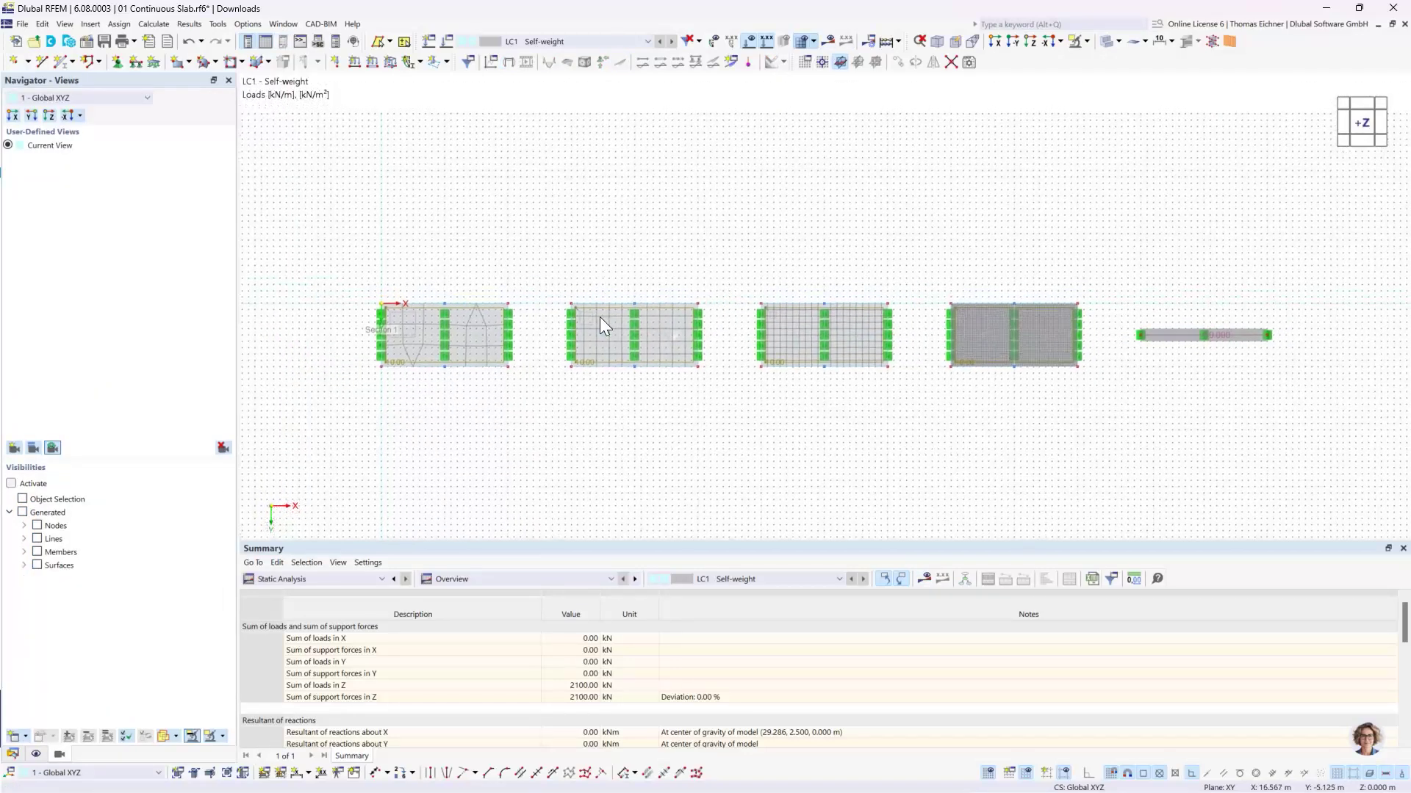
scroll(600, 317, up, 3)
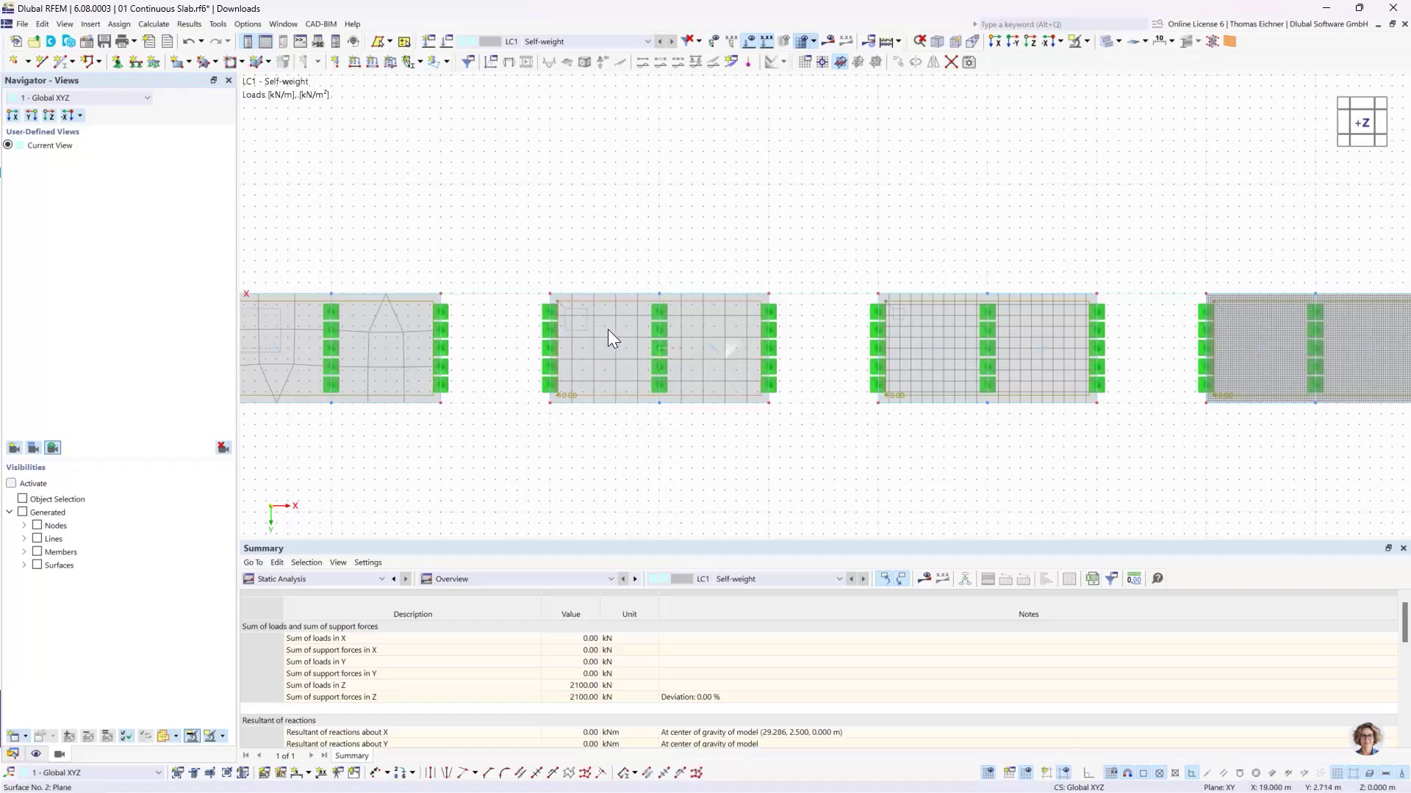
middle_drag(660, 276, 666, 275)
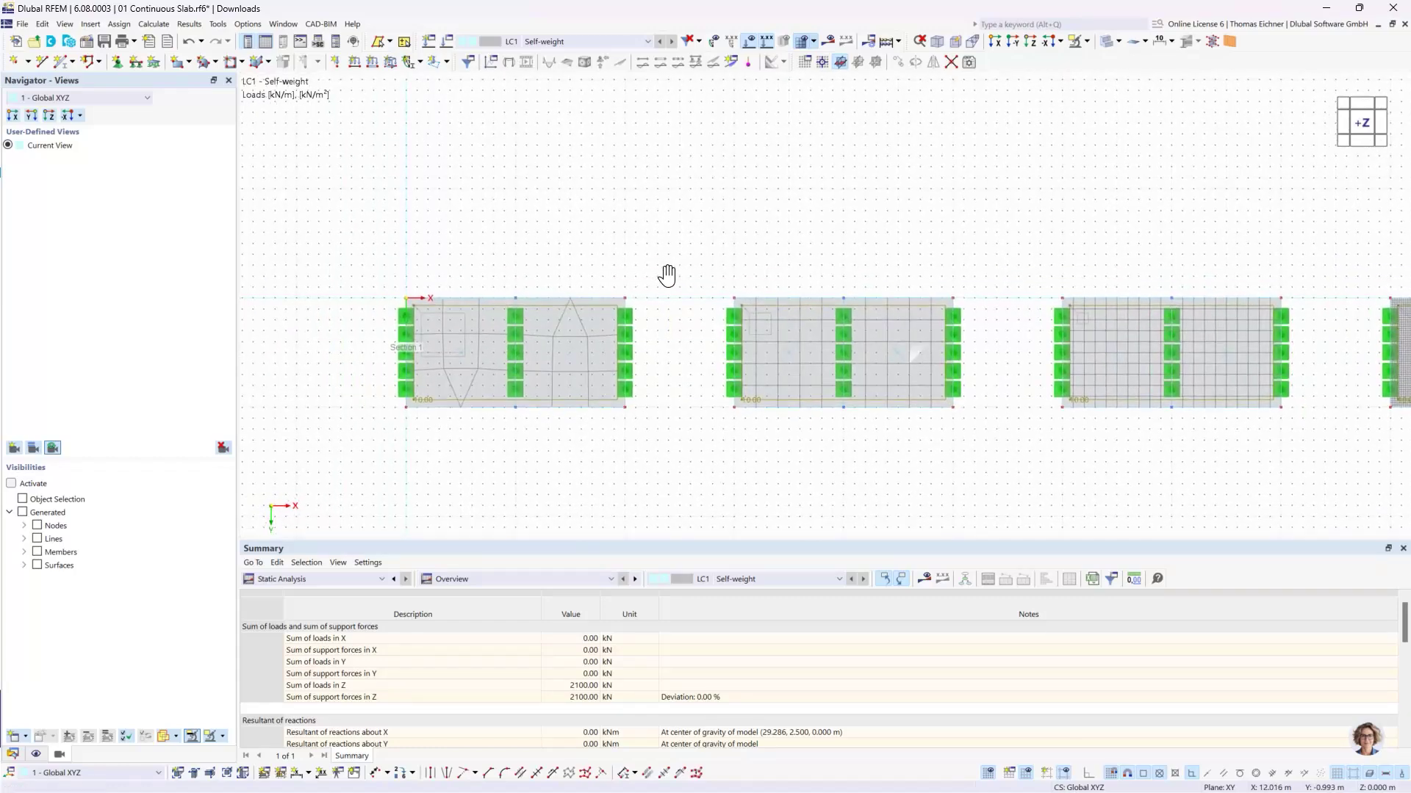
Step: Compare the FE meshes of the four slabs in plan view, from the coarsest to the finest
middle_drag(822, 227, 563, 288)
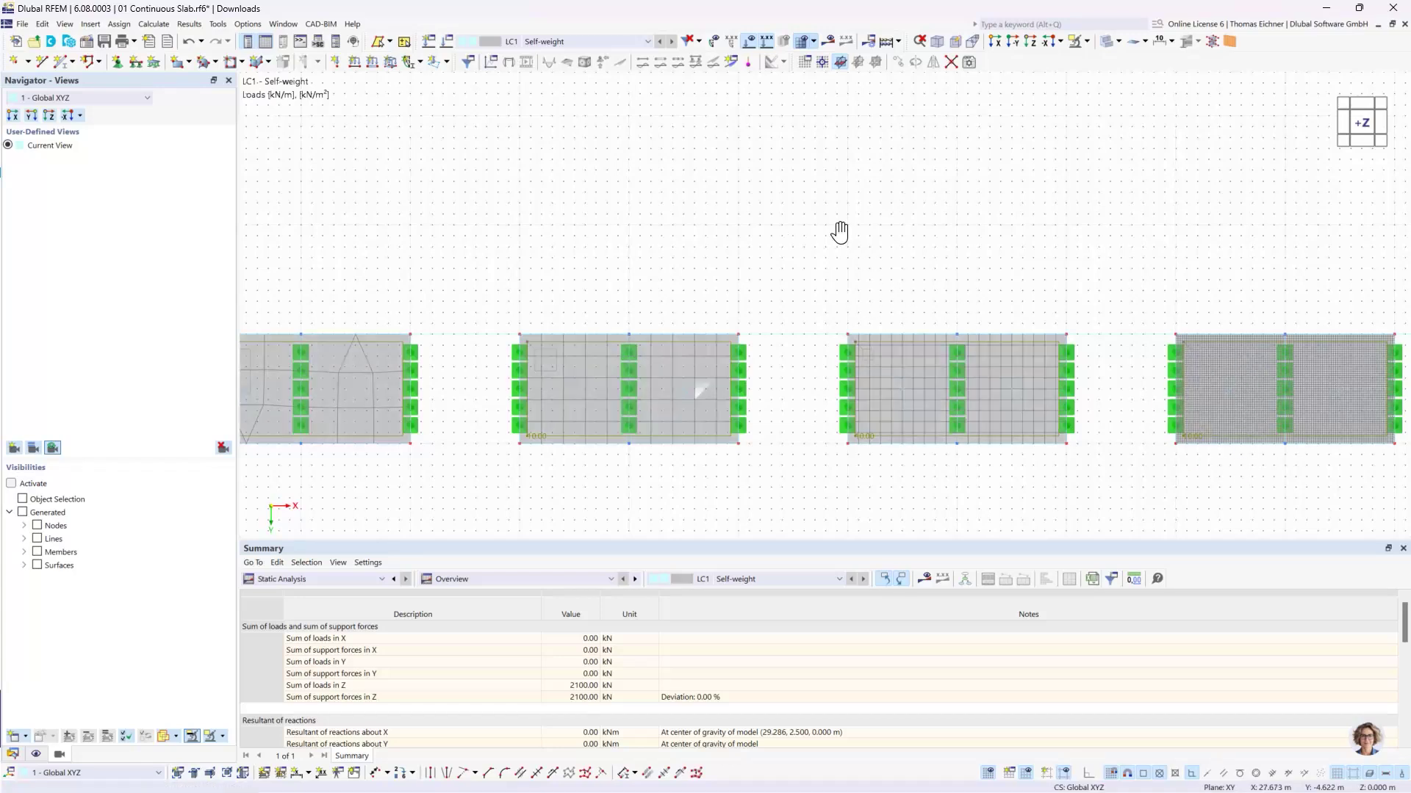
middle_drag(840, 233, 1003, 190)
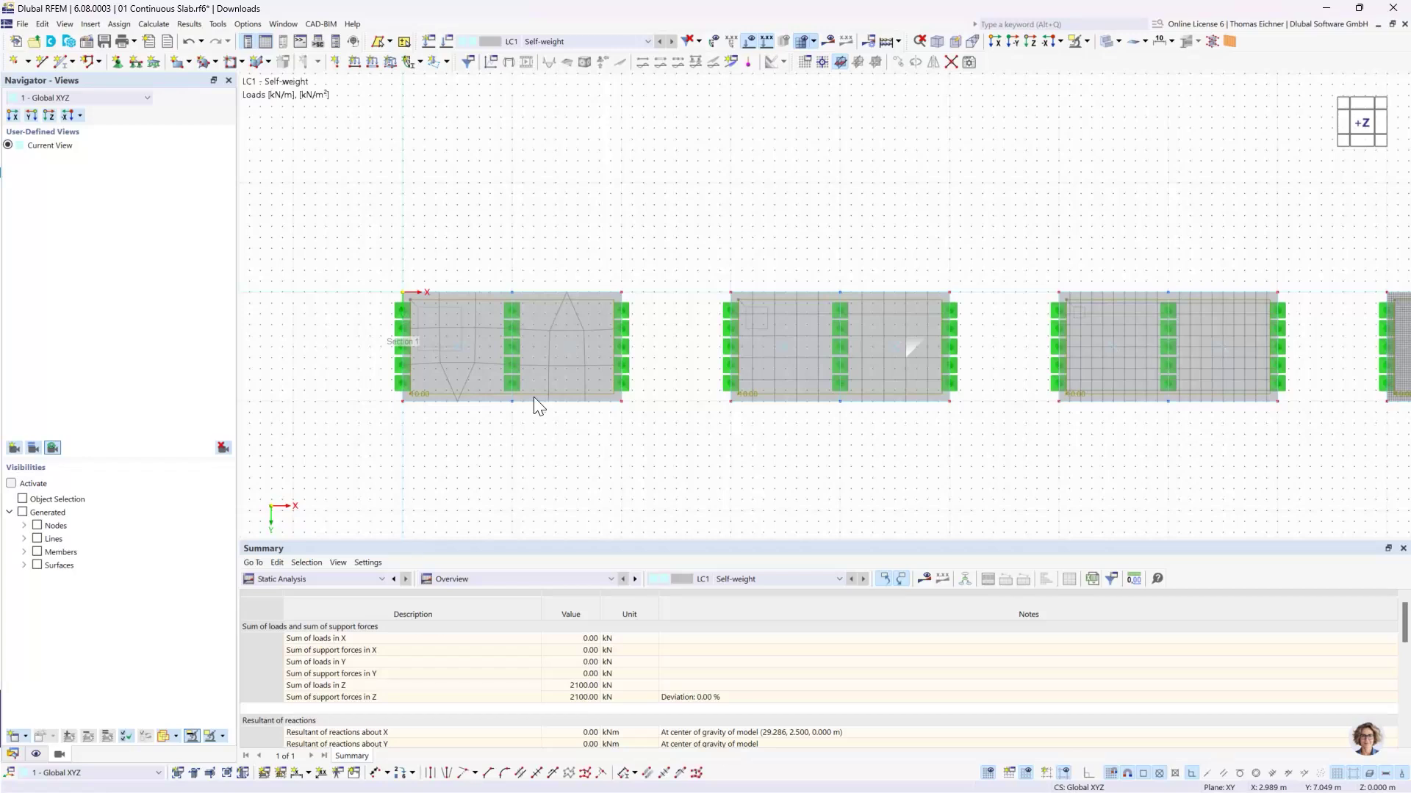
scroll(532, 311, up, 1)
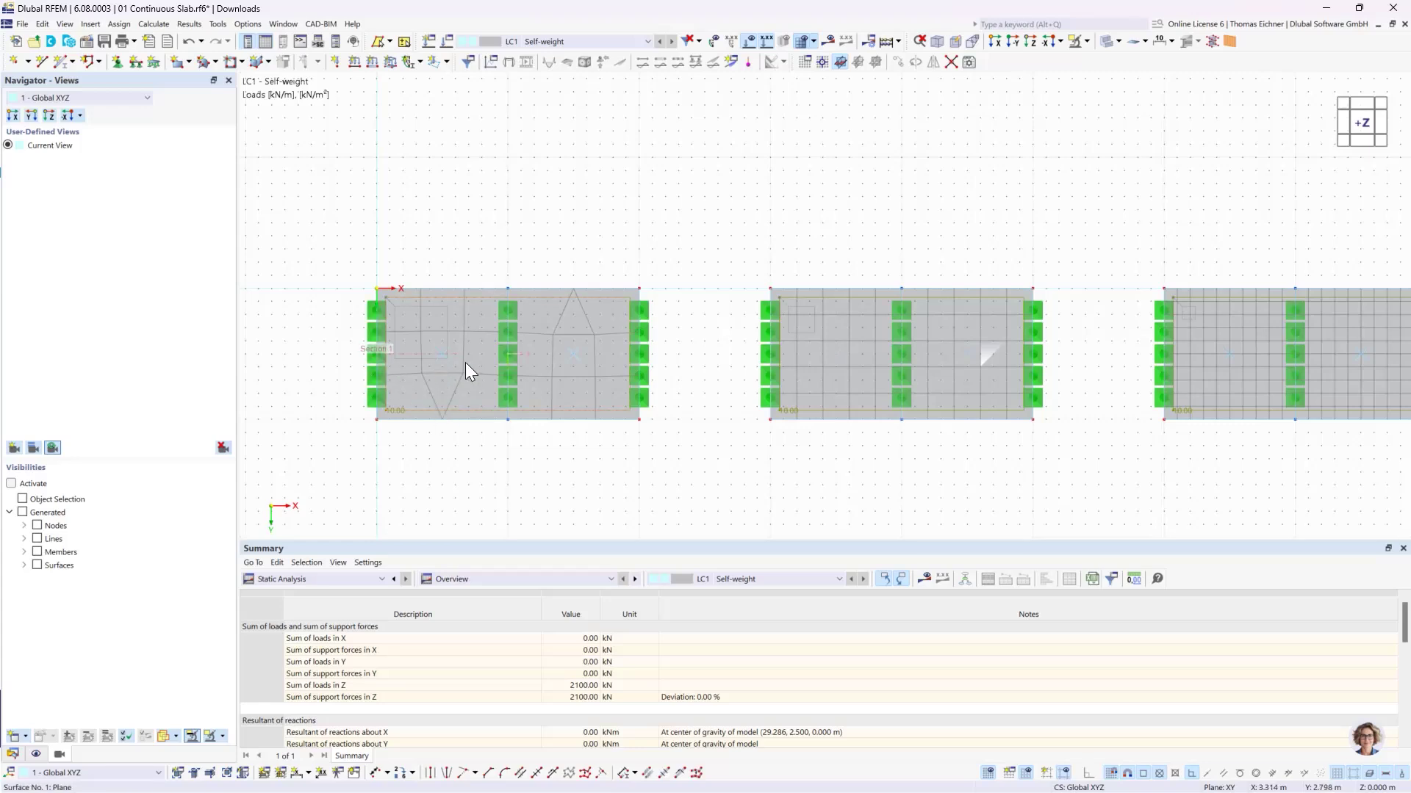
click(388, 346)
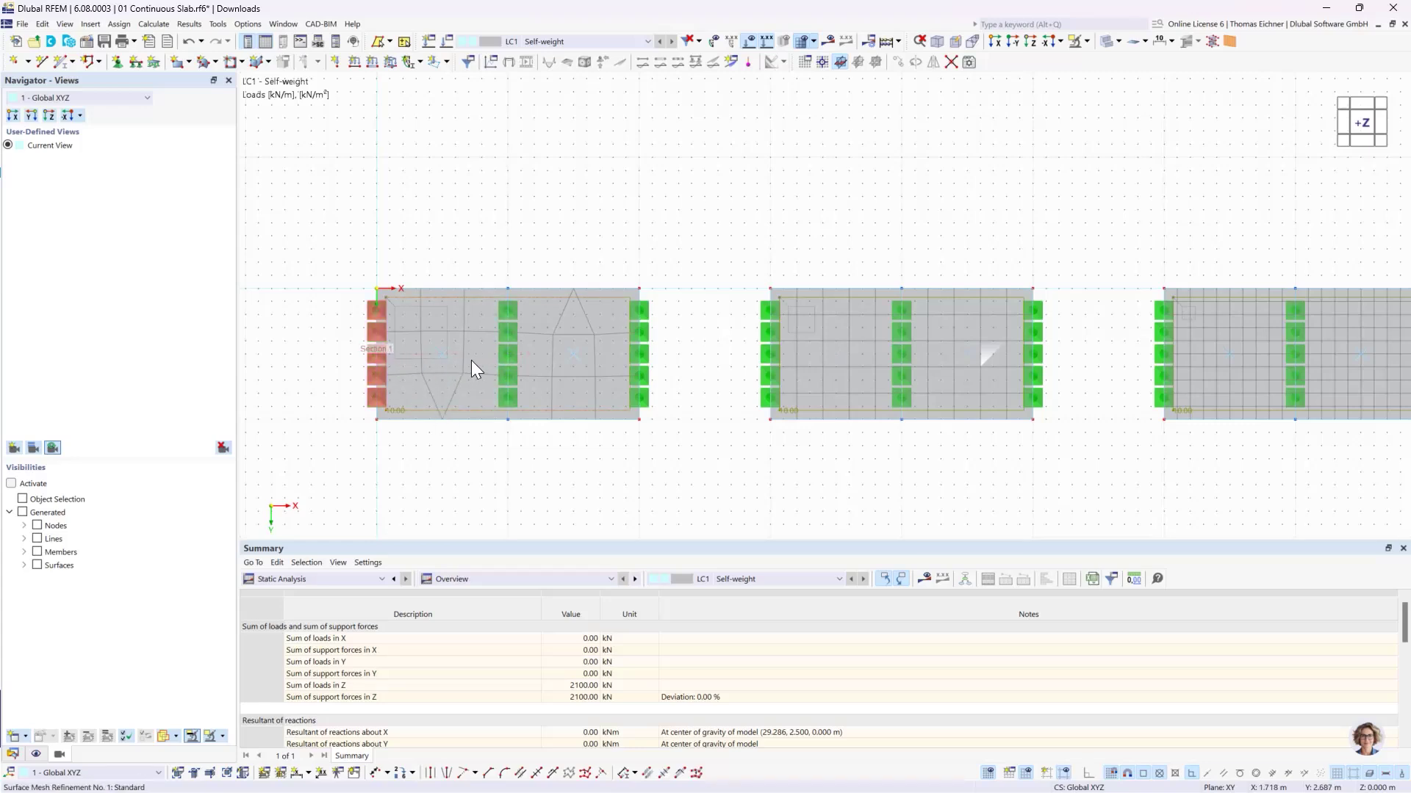
key(Escape)
click(504, 378)
key(Escape)
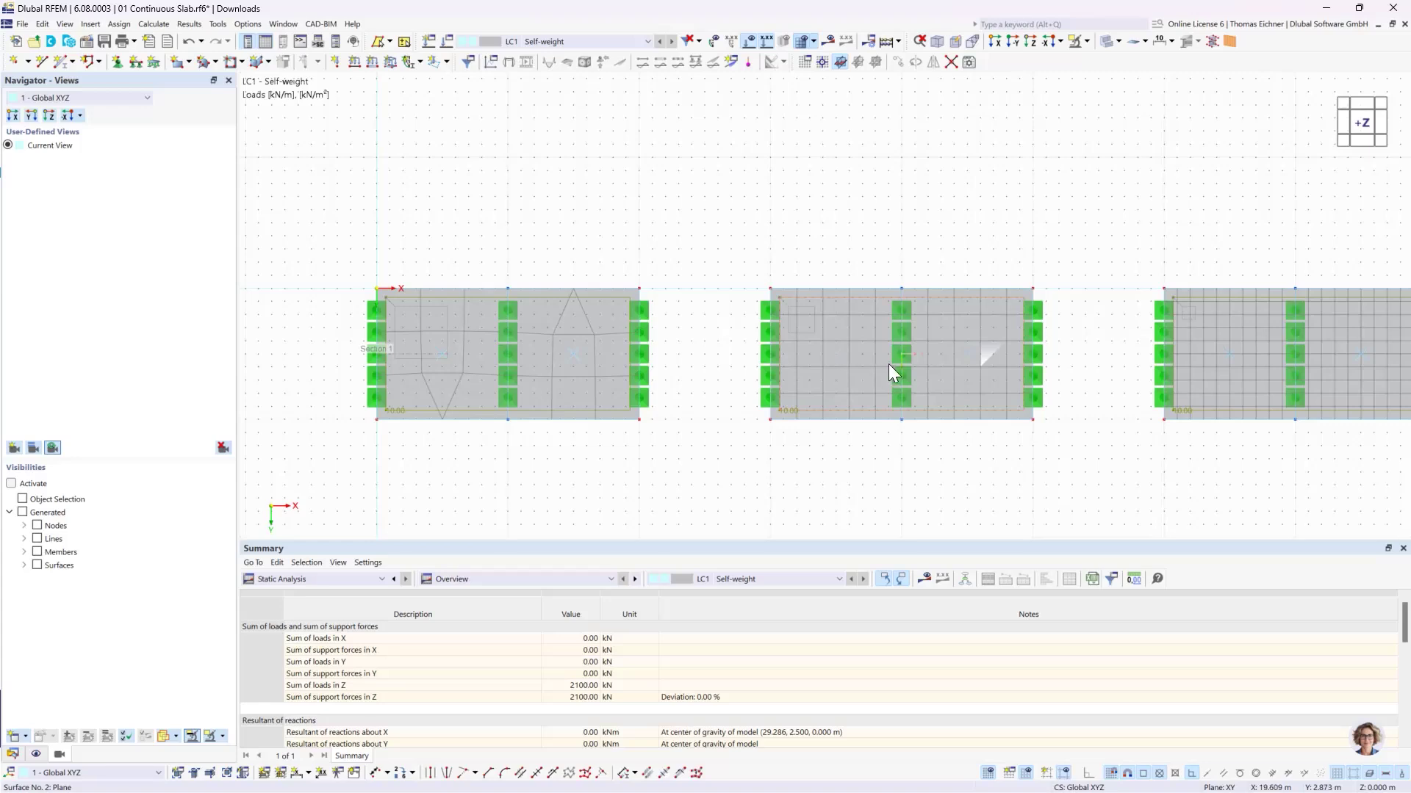
mouse_move(888, 363)
middle_drag(909, 272, 878, 244)
scroll(805, 231, down, 1)
scroll(891, 214, down, 1)
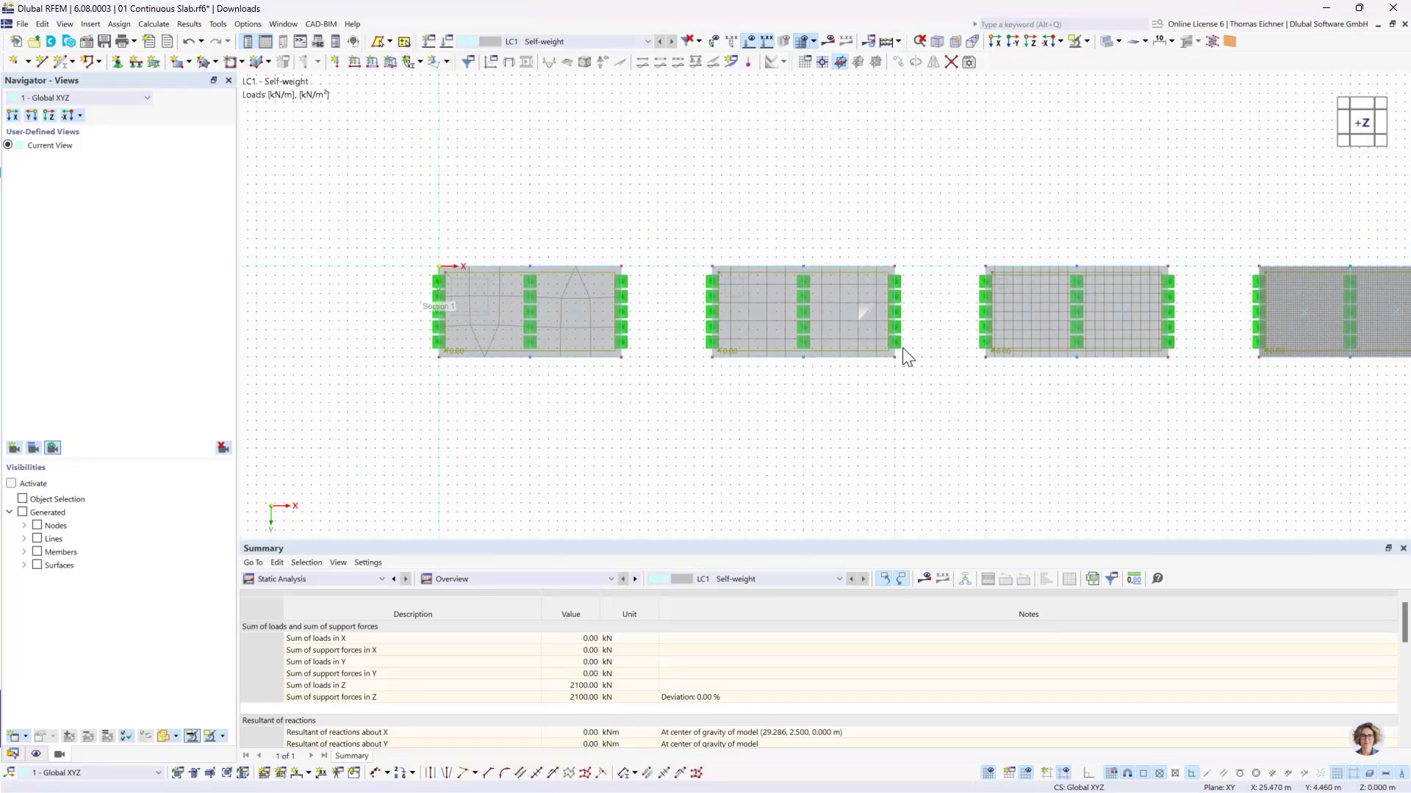
scroll(900, 345, up, 1)
scroll(853, 304, down, 1)
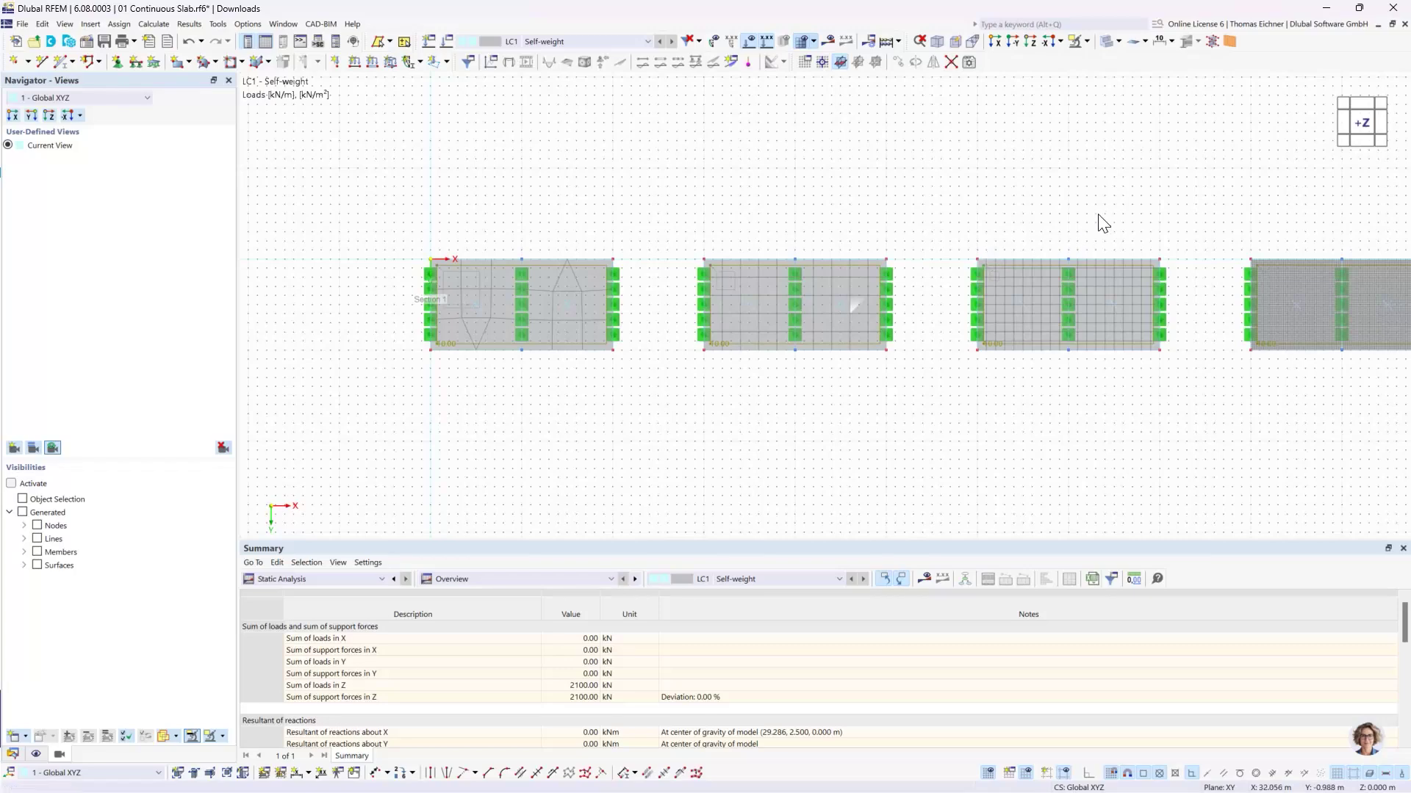
middle_drag(1102, 224, 982, 239)
scroll(989, 252, down, 1)
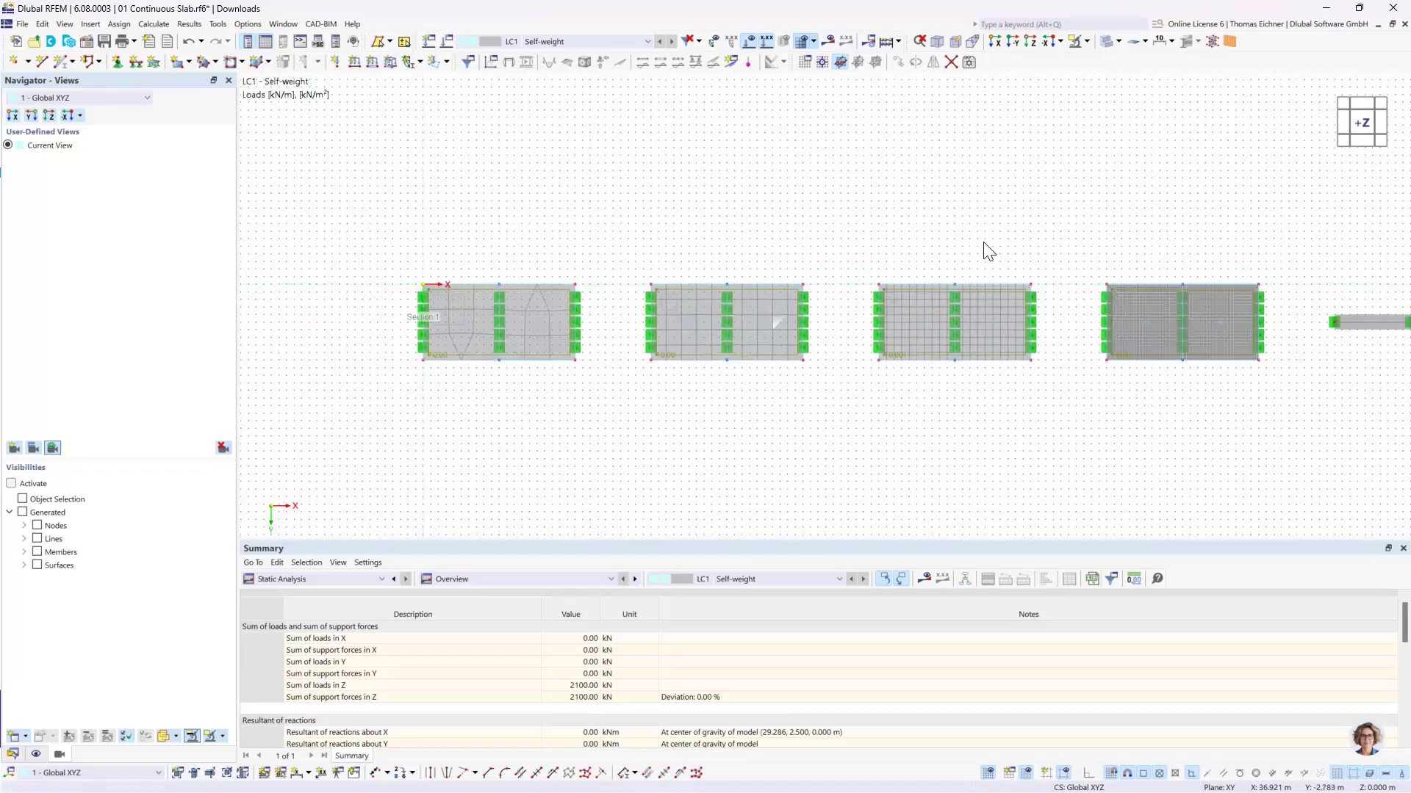
scroll(988, 252, down, 1)
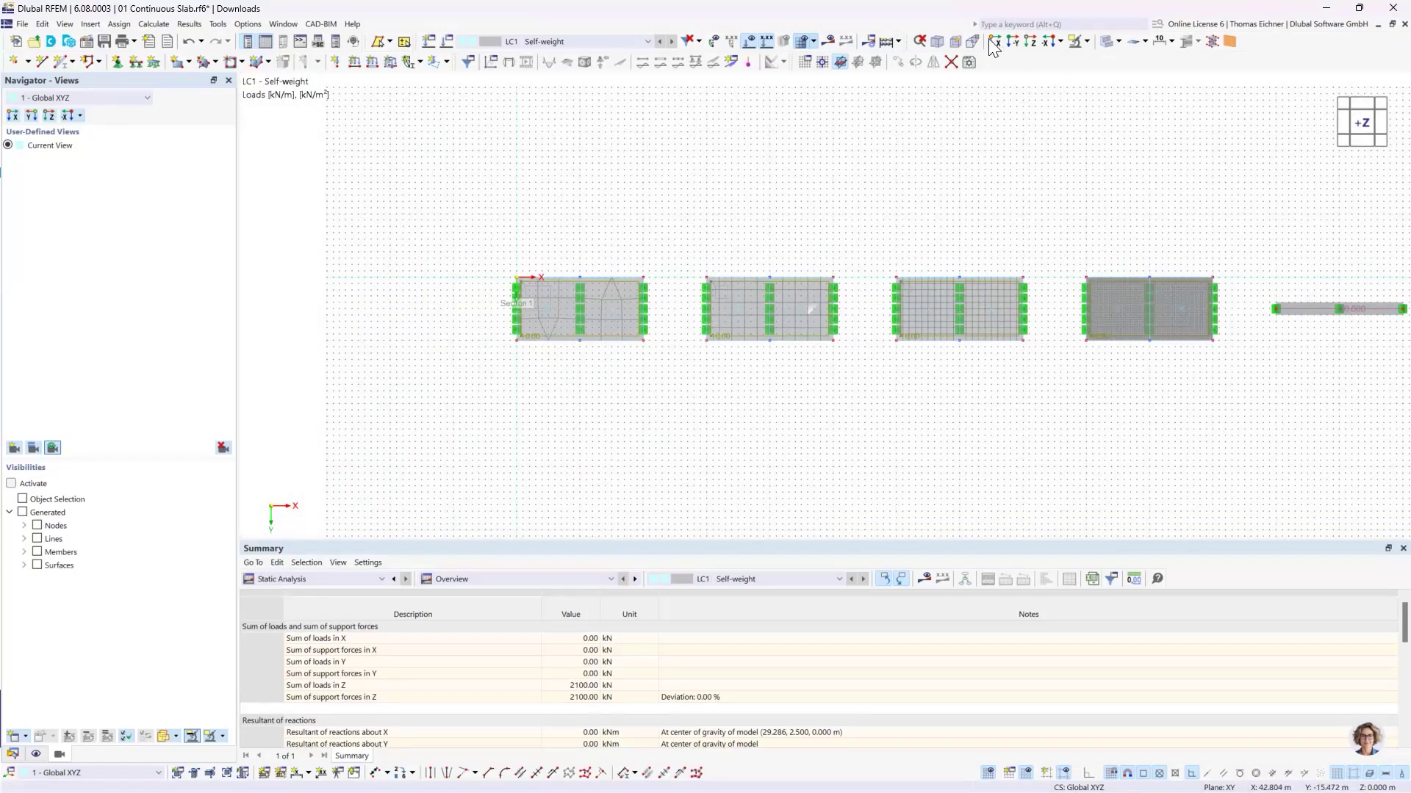
Step: View the model in the reverse Y-direction with the deflection results shown again
click(1015, 46)
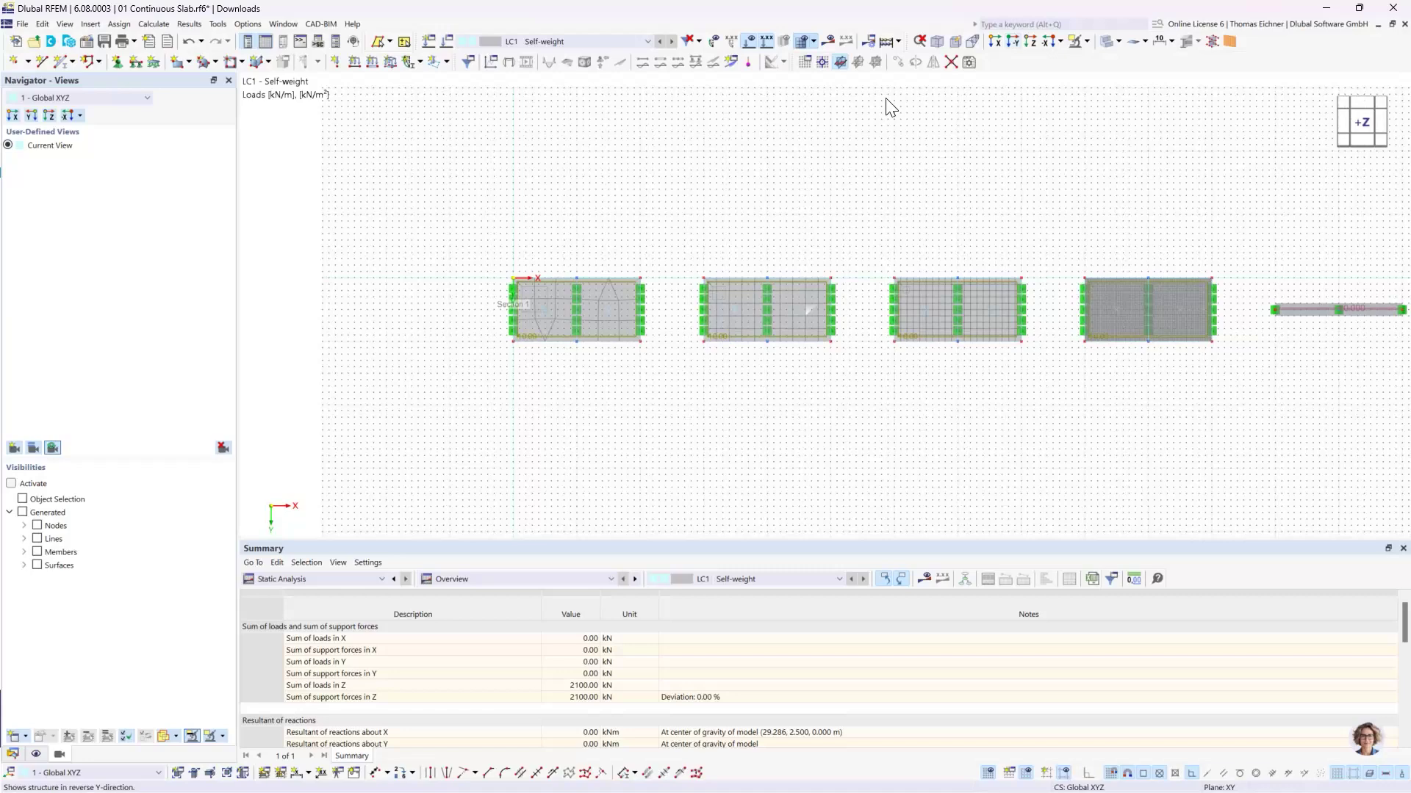
click(828, 41)
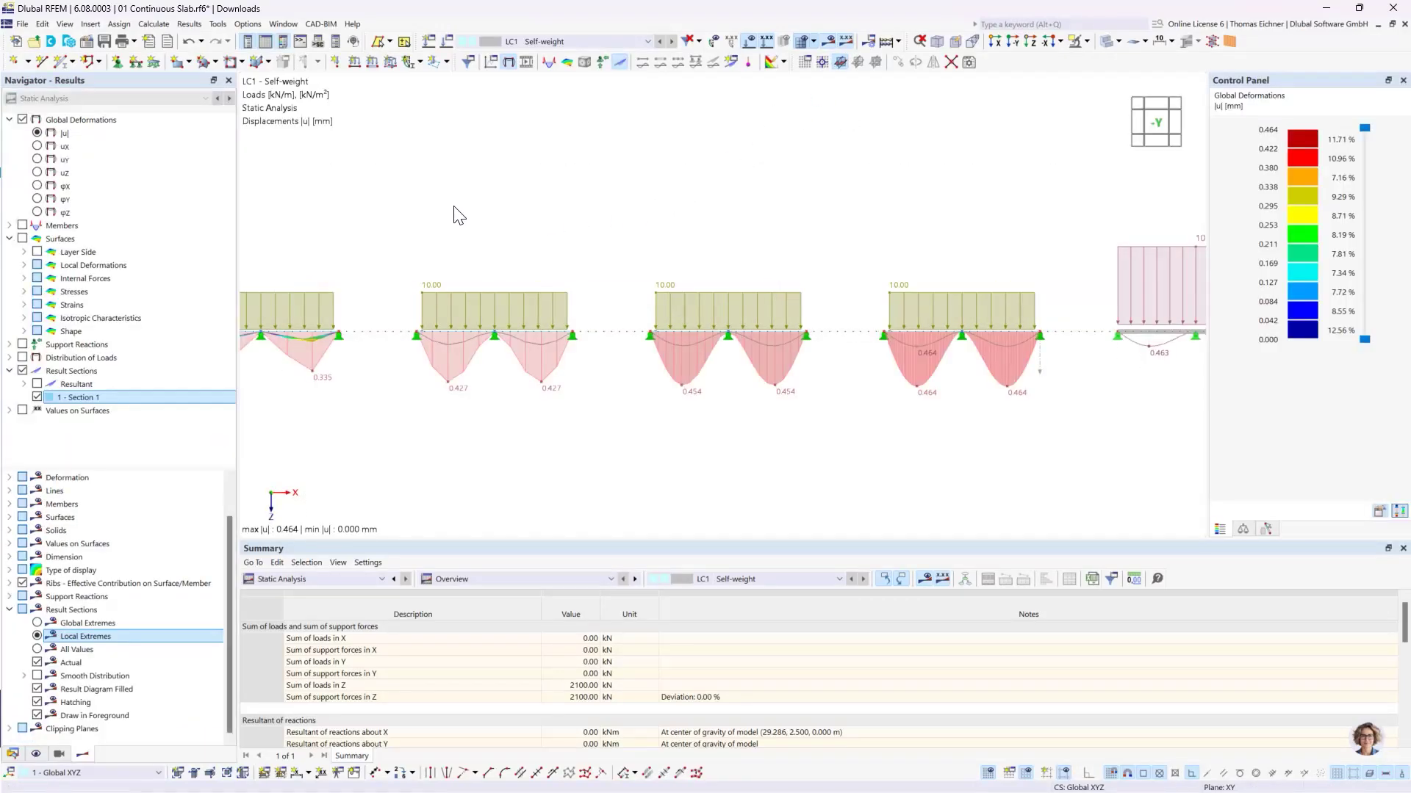
middle_drag(457, 214, 741, 223)
scroll(588, 401, up, 2)
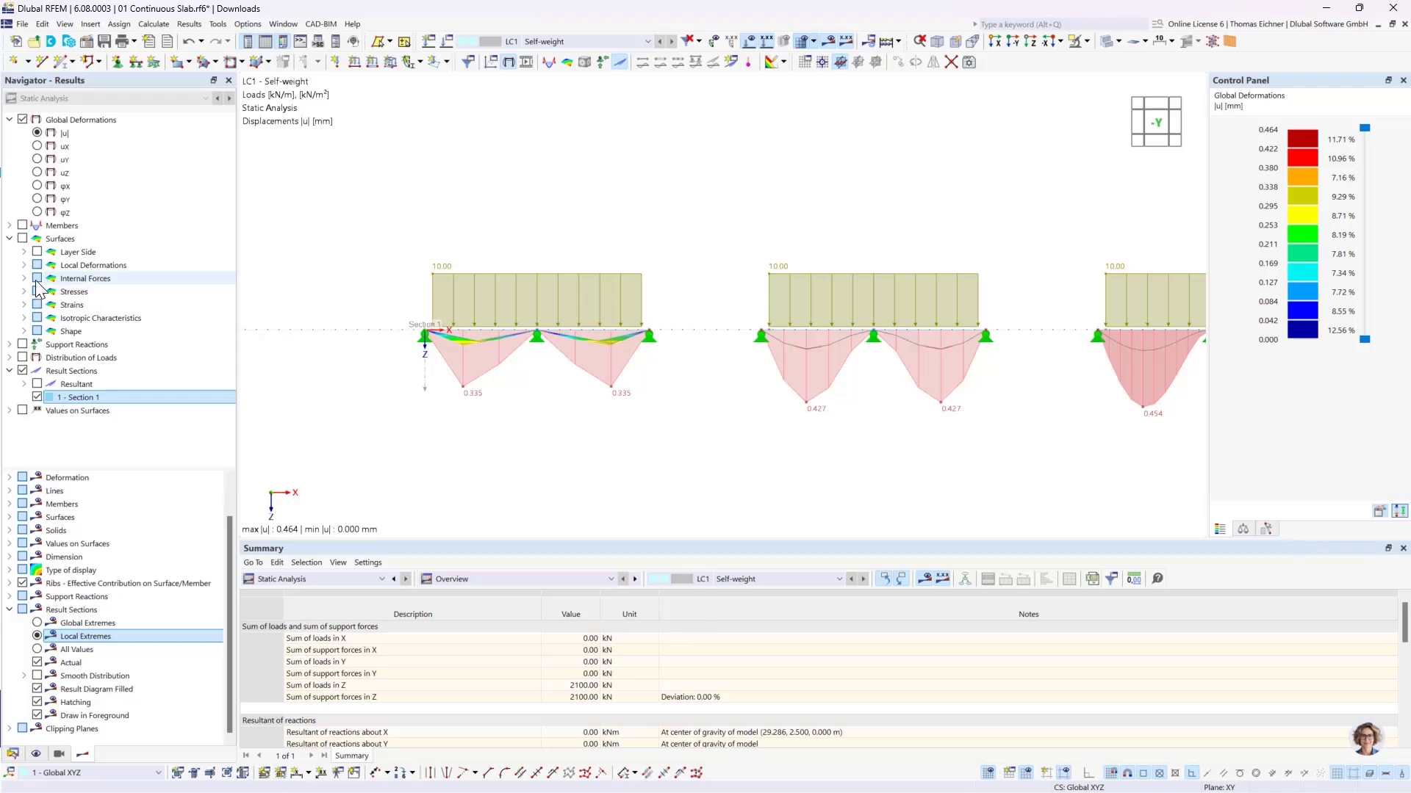
Step: Display the member internal forces My on the comparison beam
click(10, 238)
click(10, 226)
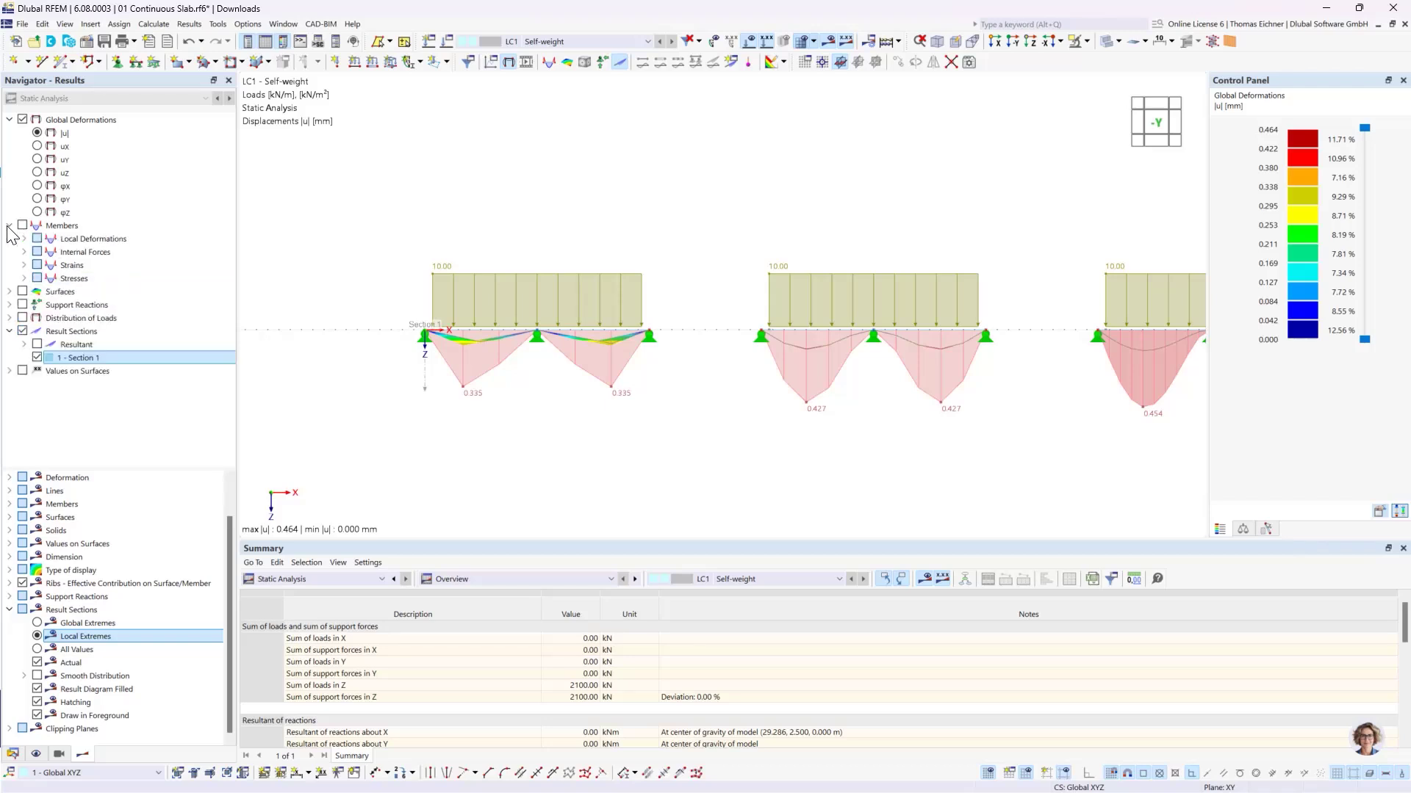
click(24, 252)
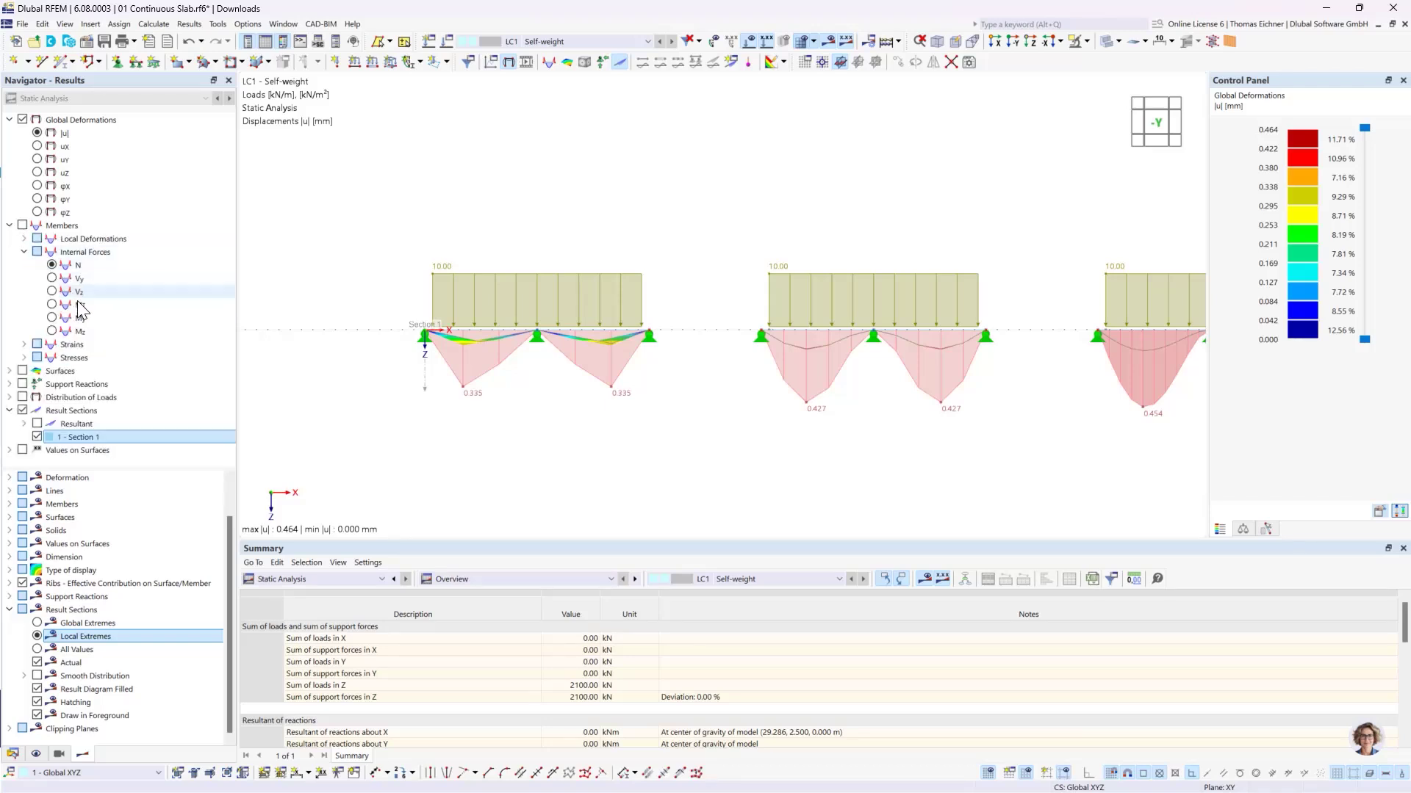
scroll(977, 269, down, 2)
middle_drag(977, 269, 510, 245)
scroll(927, 293, up, 2)
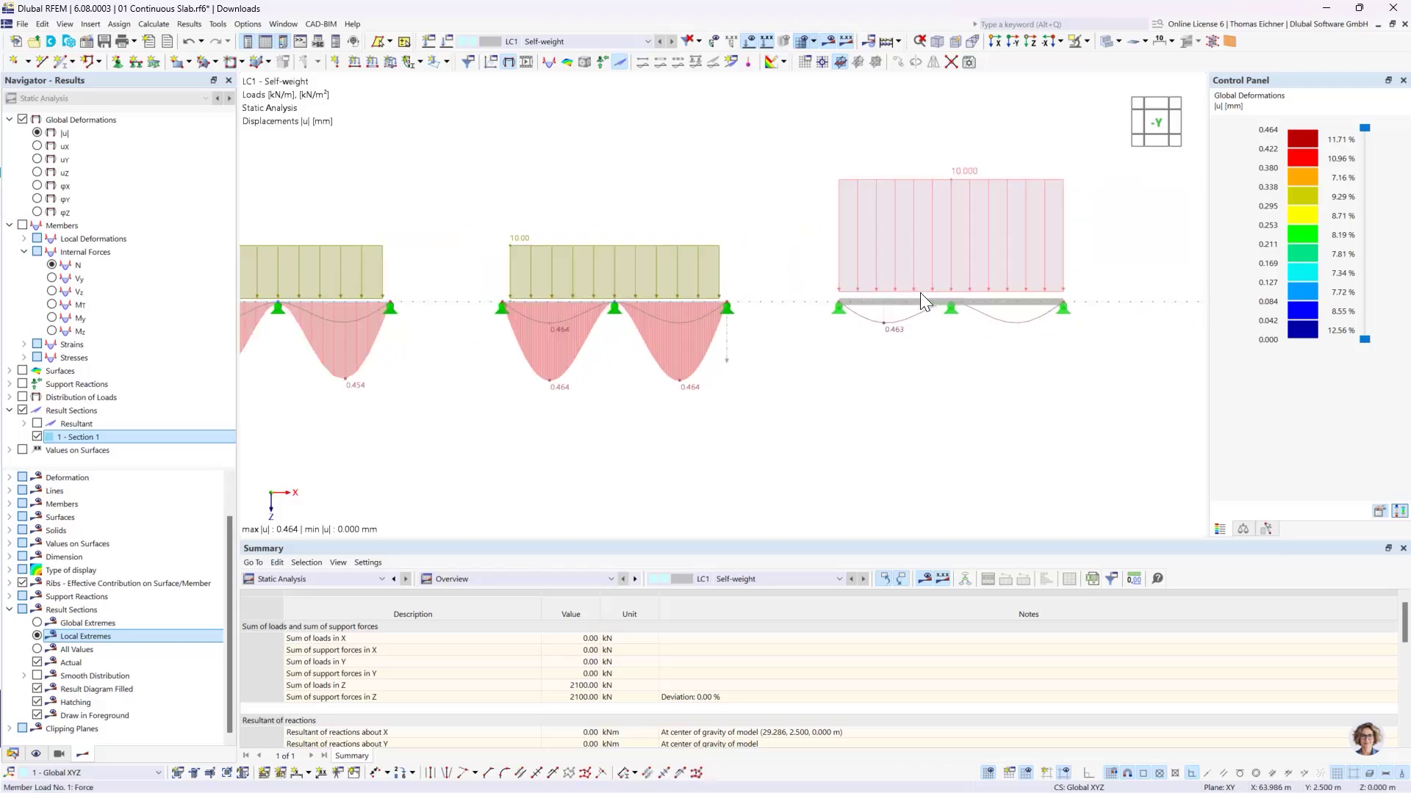
click(52, 318)
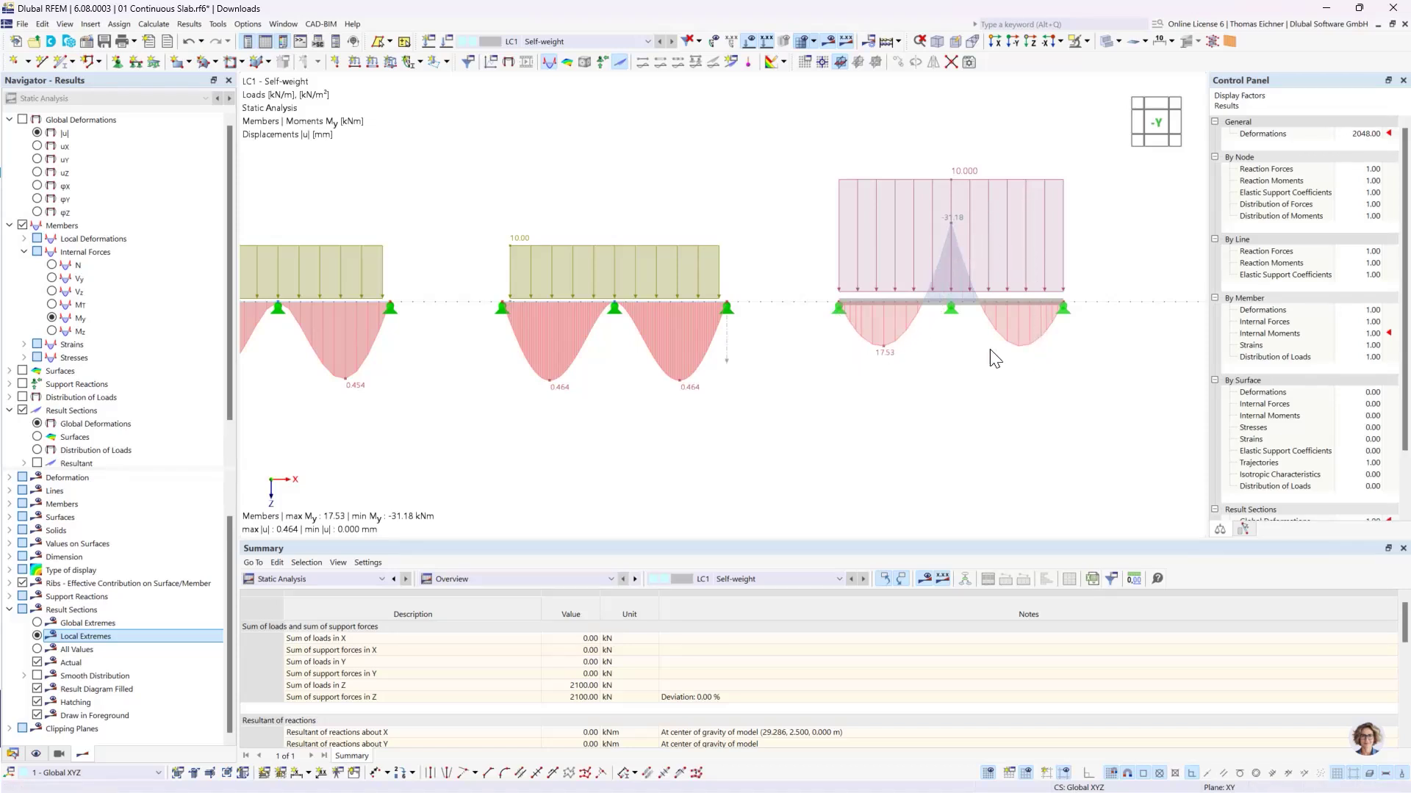
Step: Switch the result sections from global deformations to surface results and expand the surface internal forces
scroll(641, 289, down, 3)
middle_drag(384, 195, 535, 214)
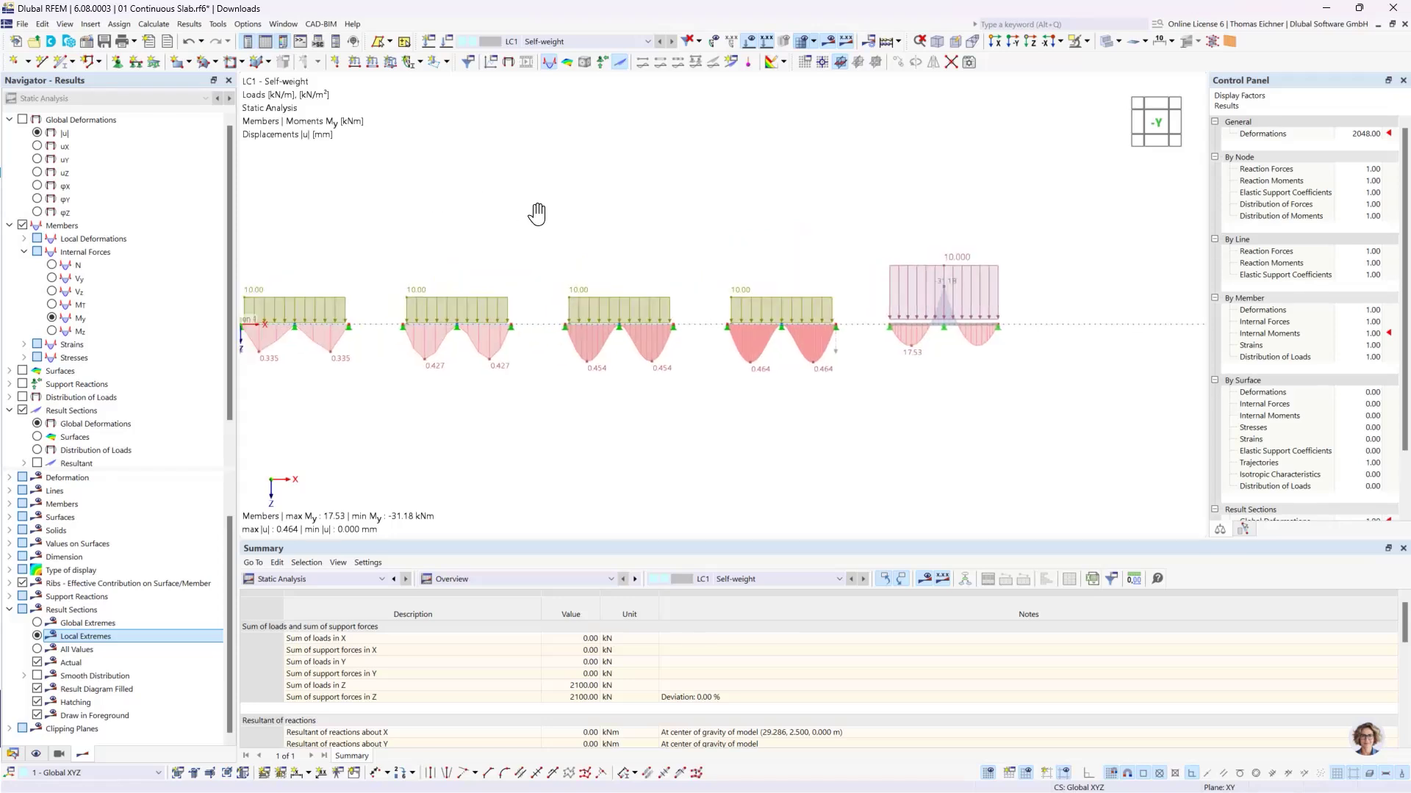
middle_drag(430, 232, 513, 221)
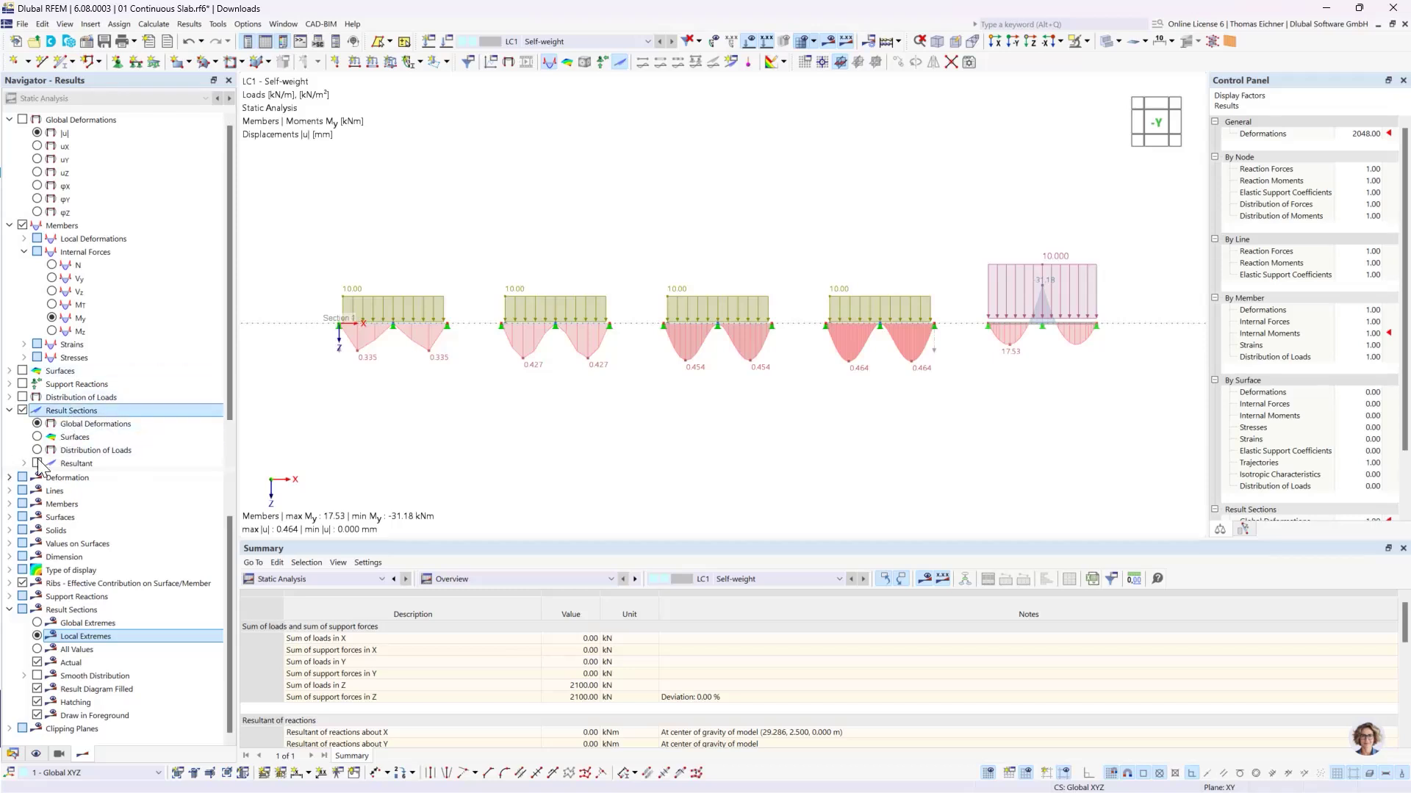
click(74, 437)
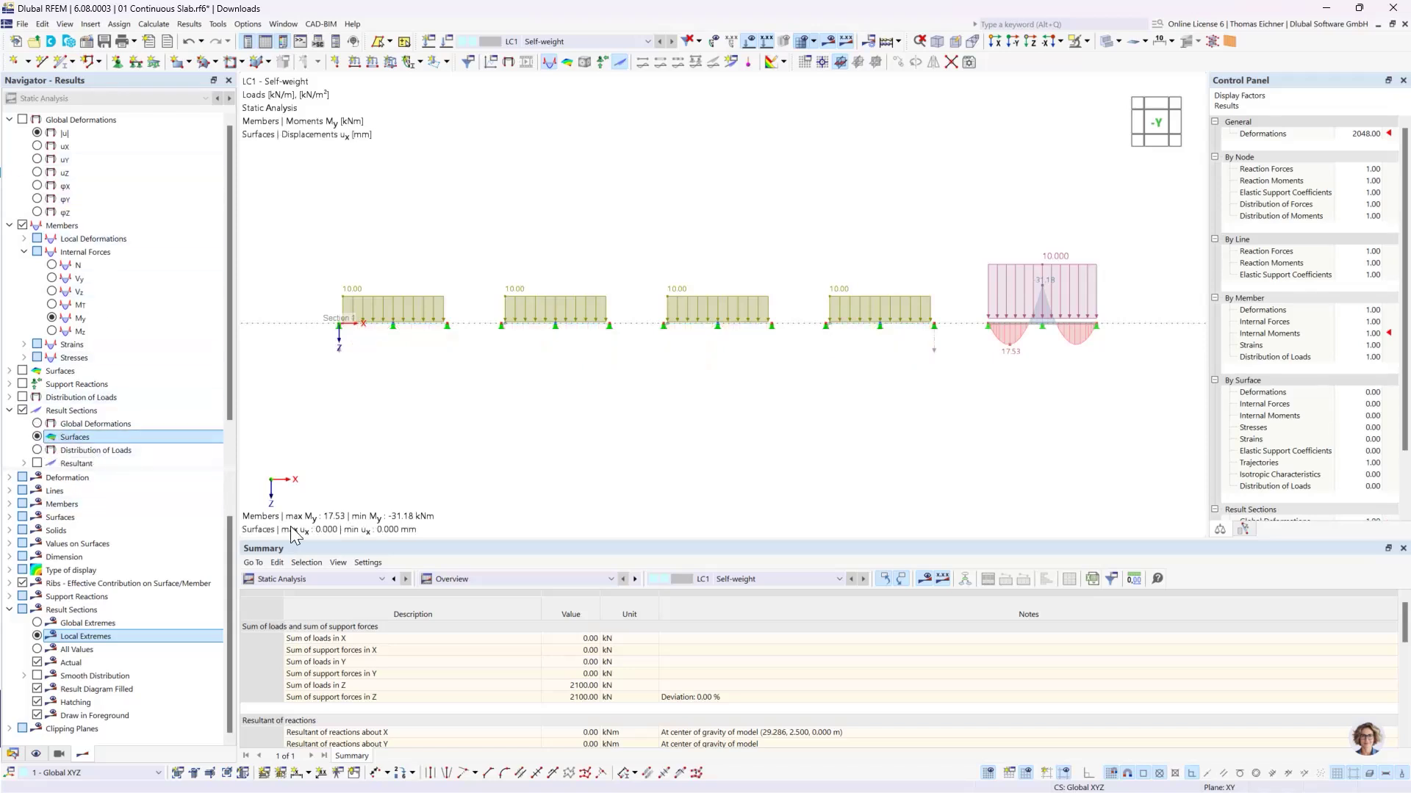
click(10, 371)
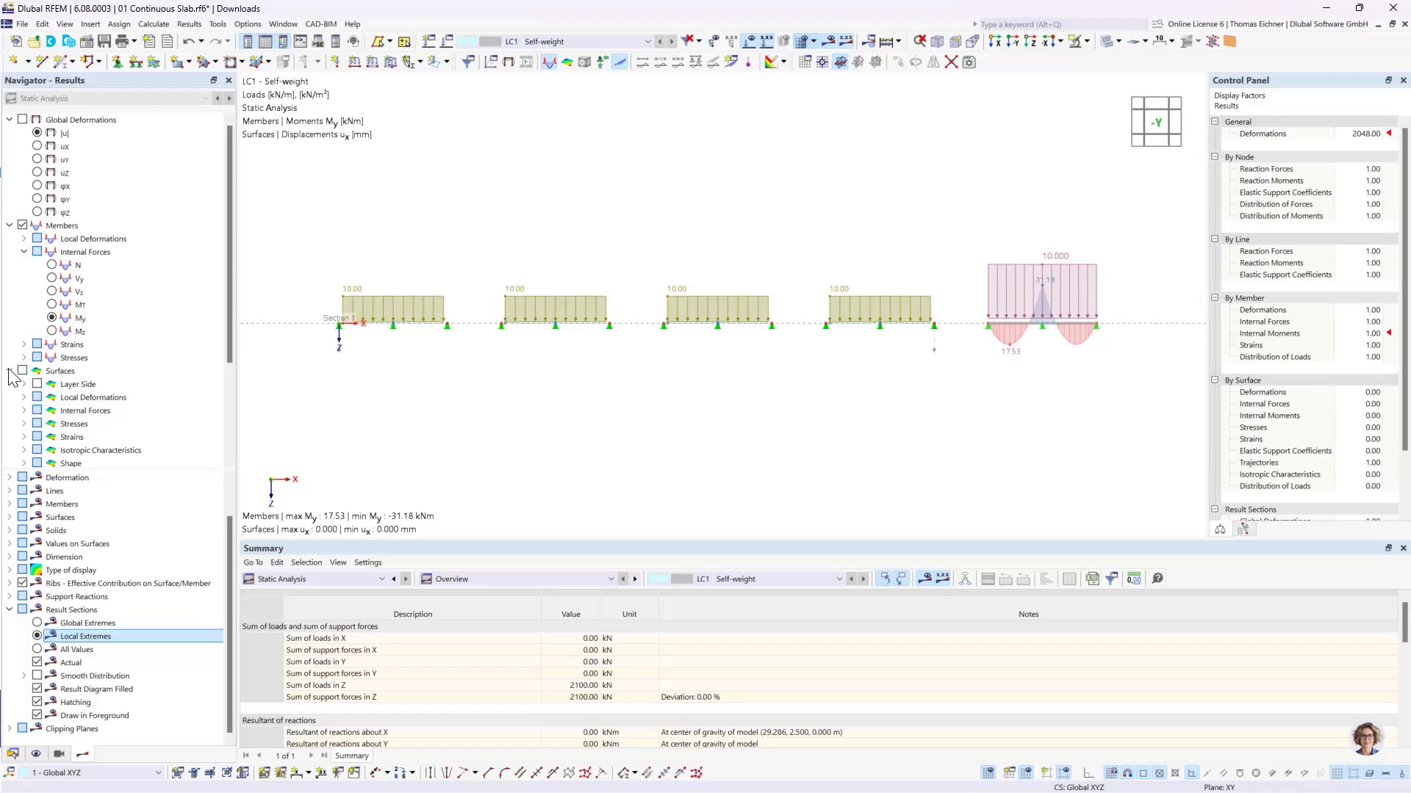
click(24, 411)
scroll(87, 418, down, 3)
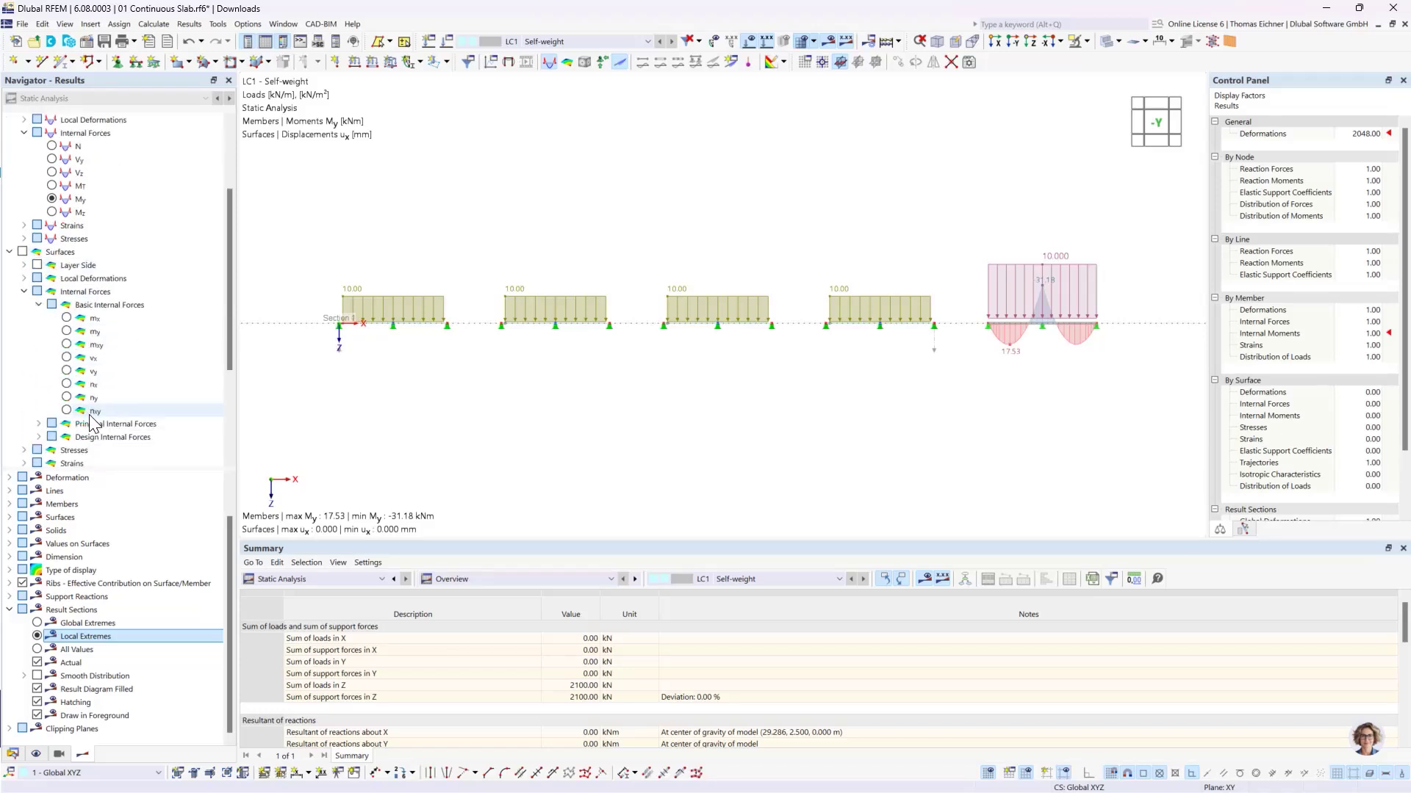
Step: Try displaying the surface moments my on the slabs and compare their section diagrams with the beam's moments
click(96, 332)
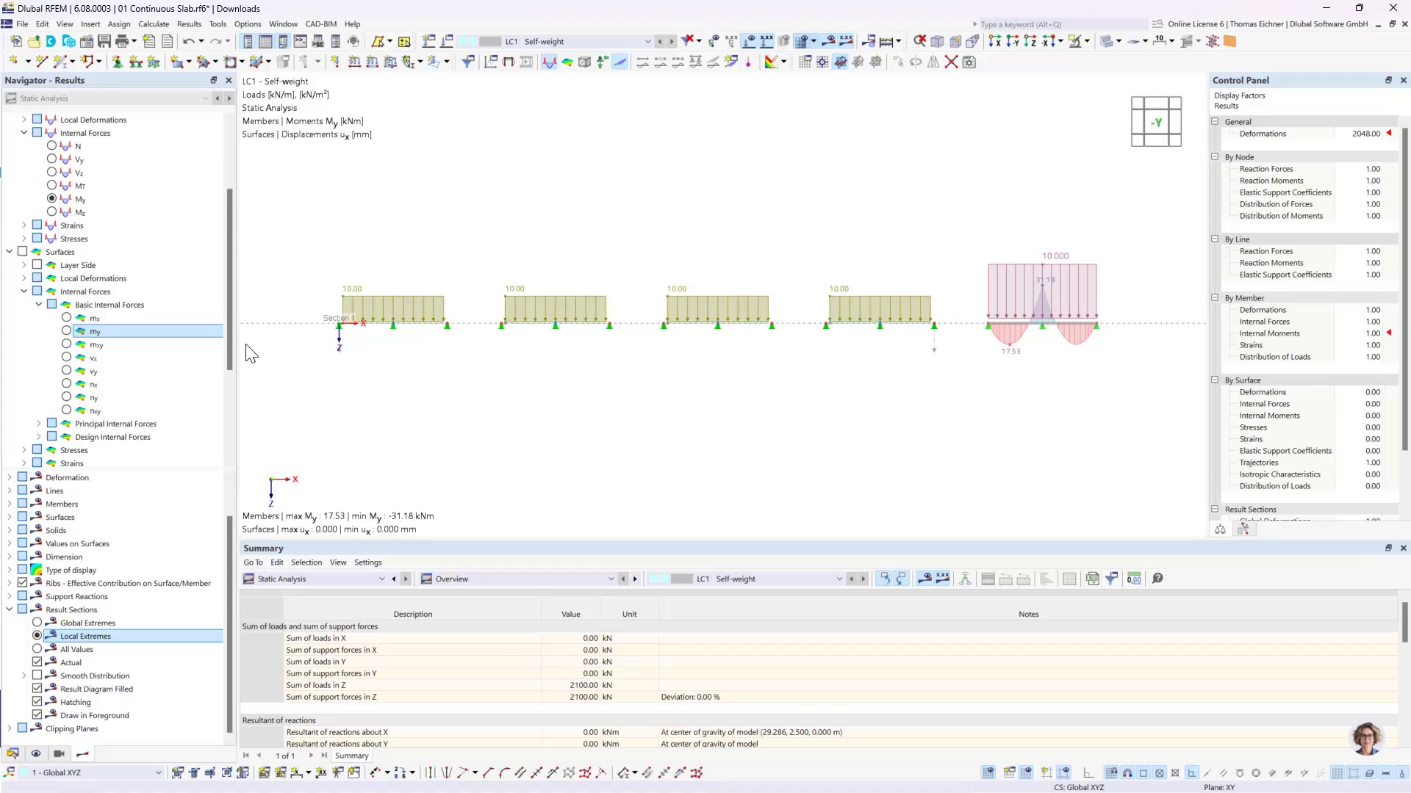
click(67, 332)
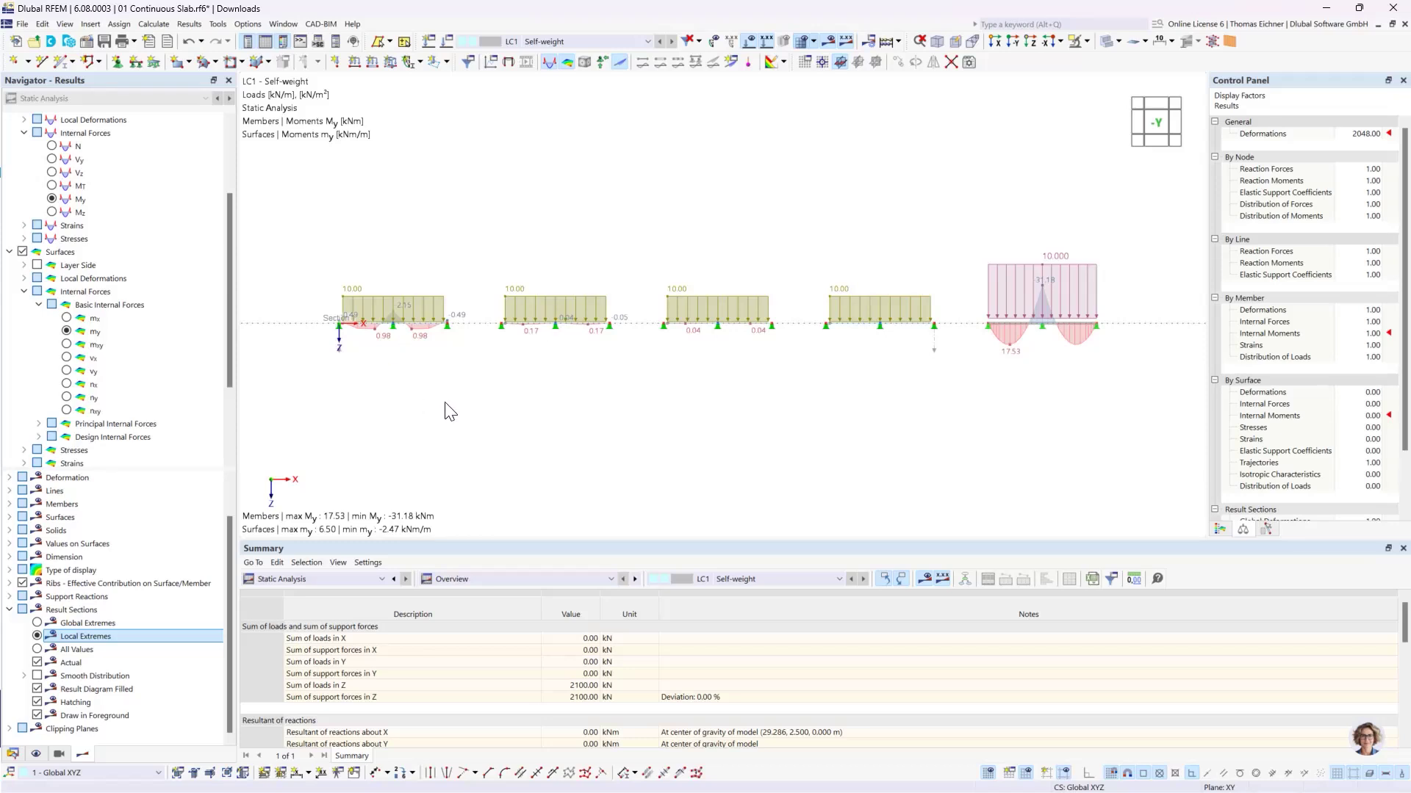
scroll(867, 318, up, 1)
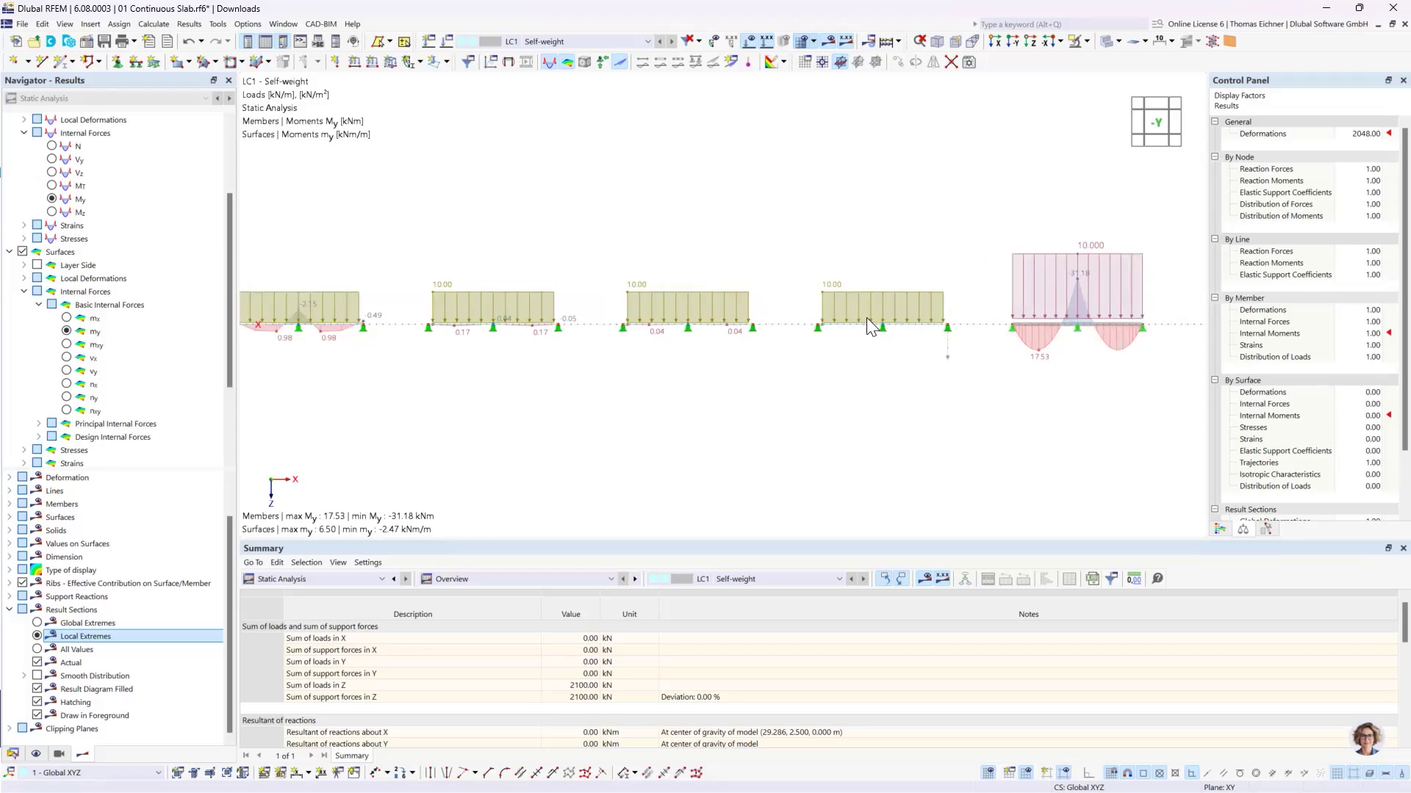
scroll(867, 317, up, 1)
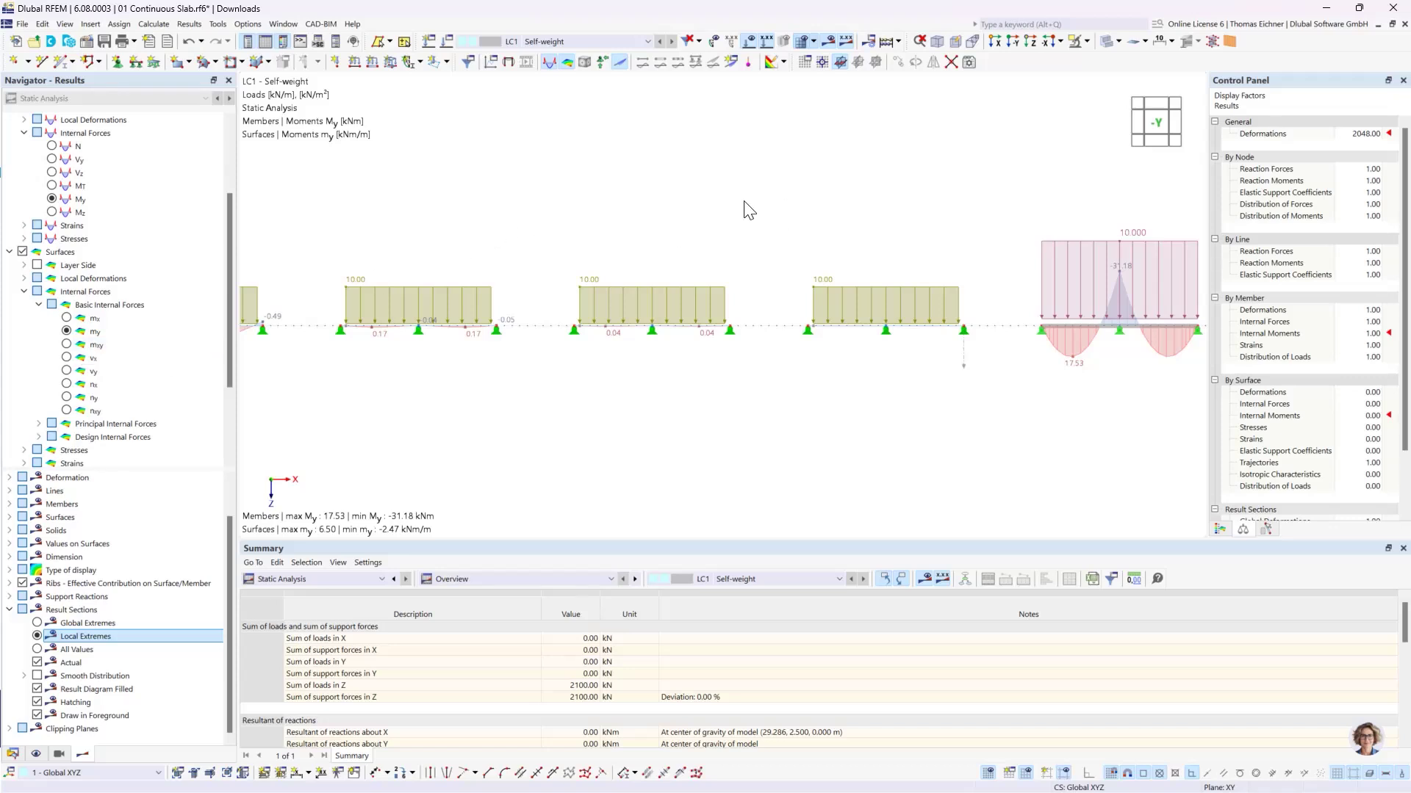
scroll(835, 354, up, 4)
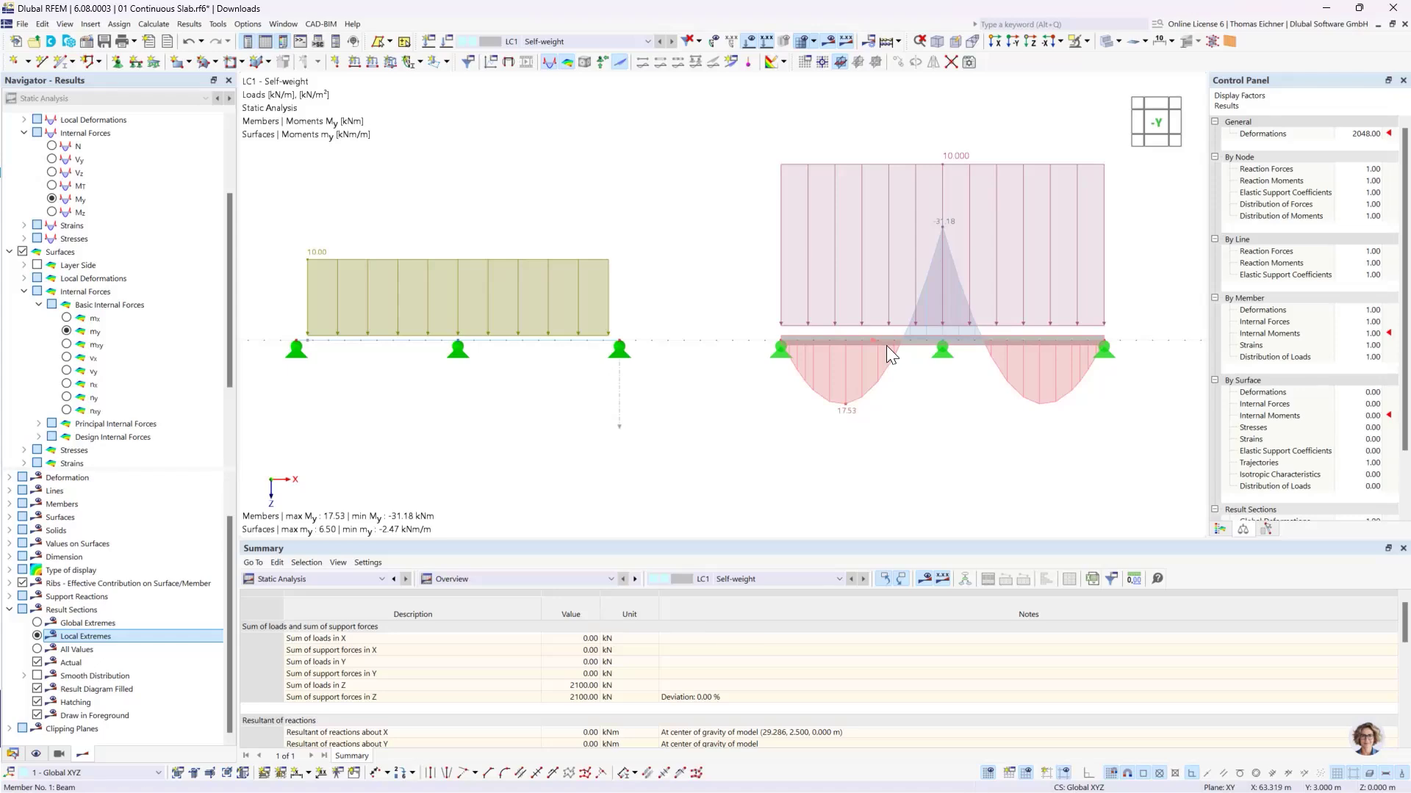
middle_drag(419, 195, 803, 206)
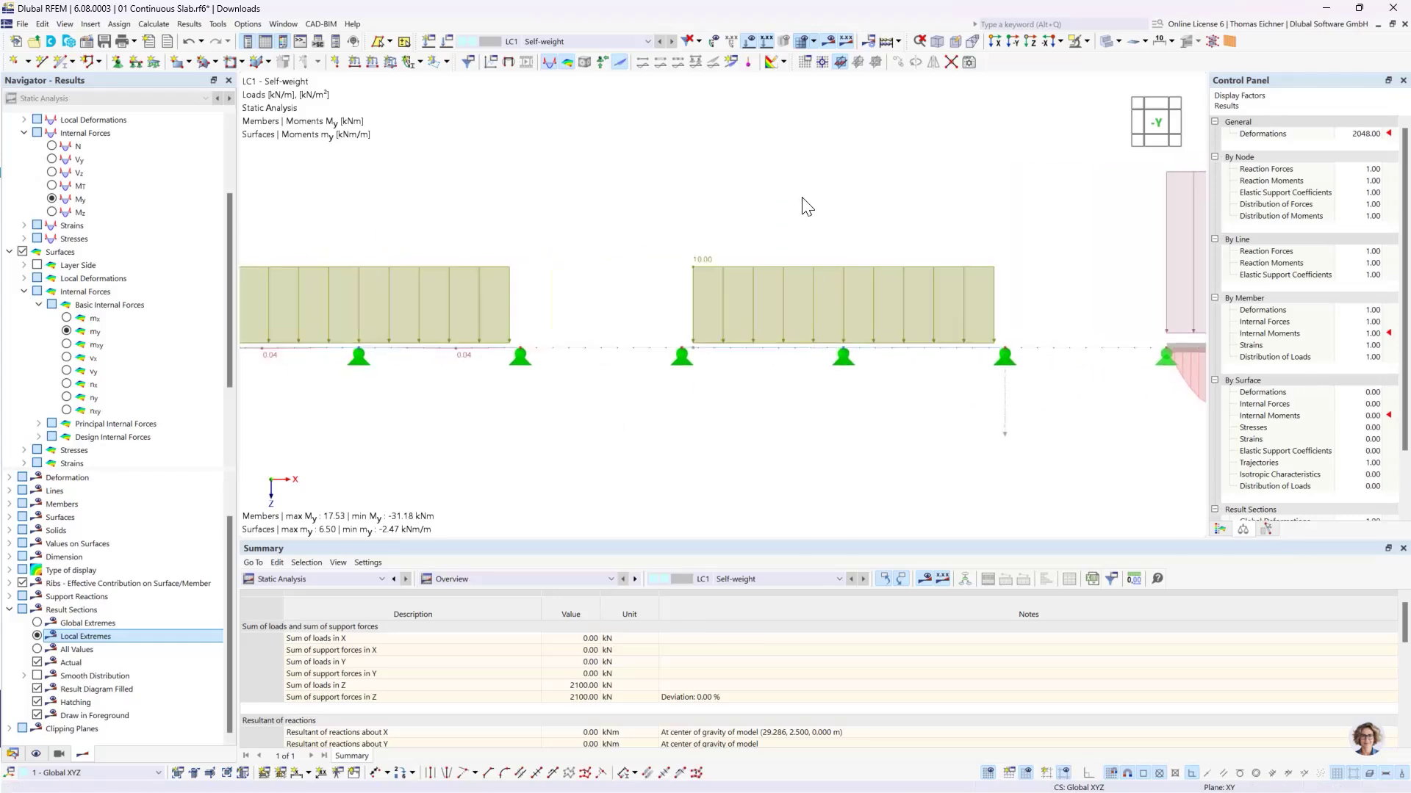
scroll(803, 220, down, 3)
mouse_move(506, 224)
middle_down()
mouse_move(566, 214)
mouse_move(549, 239)
mouse_move(555, 276)
mouse_move(687, 180)
mouse_move(701, 269)
middle_up()
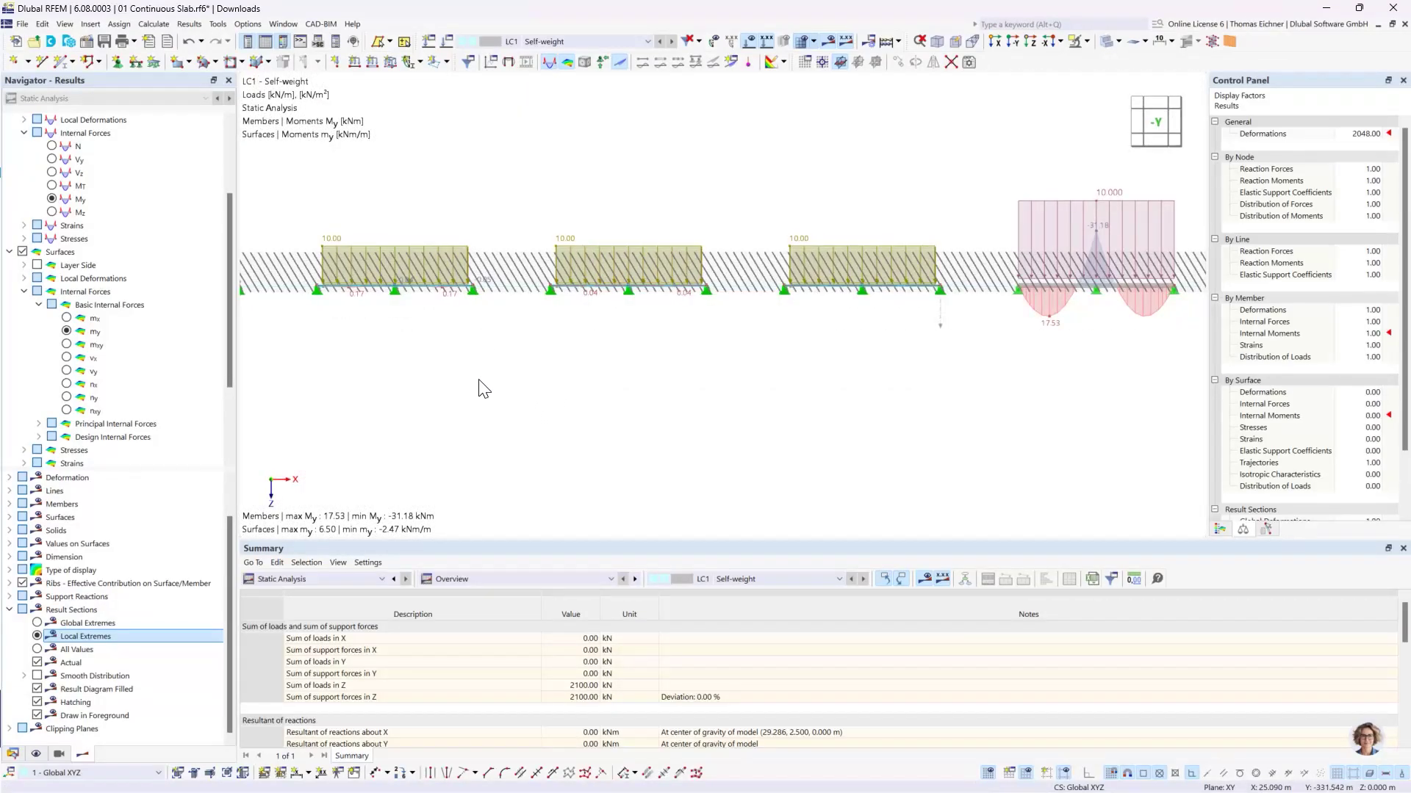
Step: Display the surface moments mx on the slabs and compare their section diagrams with the beam's in the reverse Y-direction view
click(67, 319)
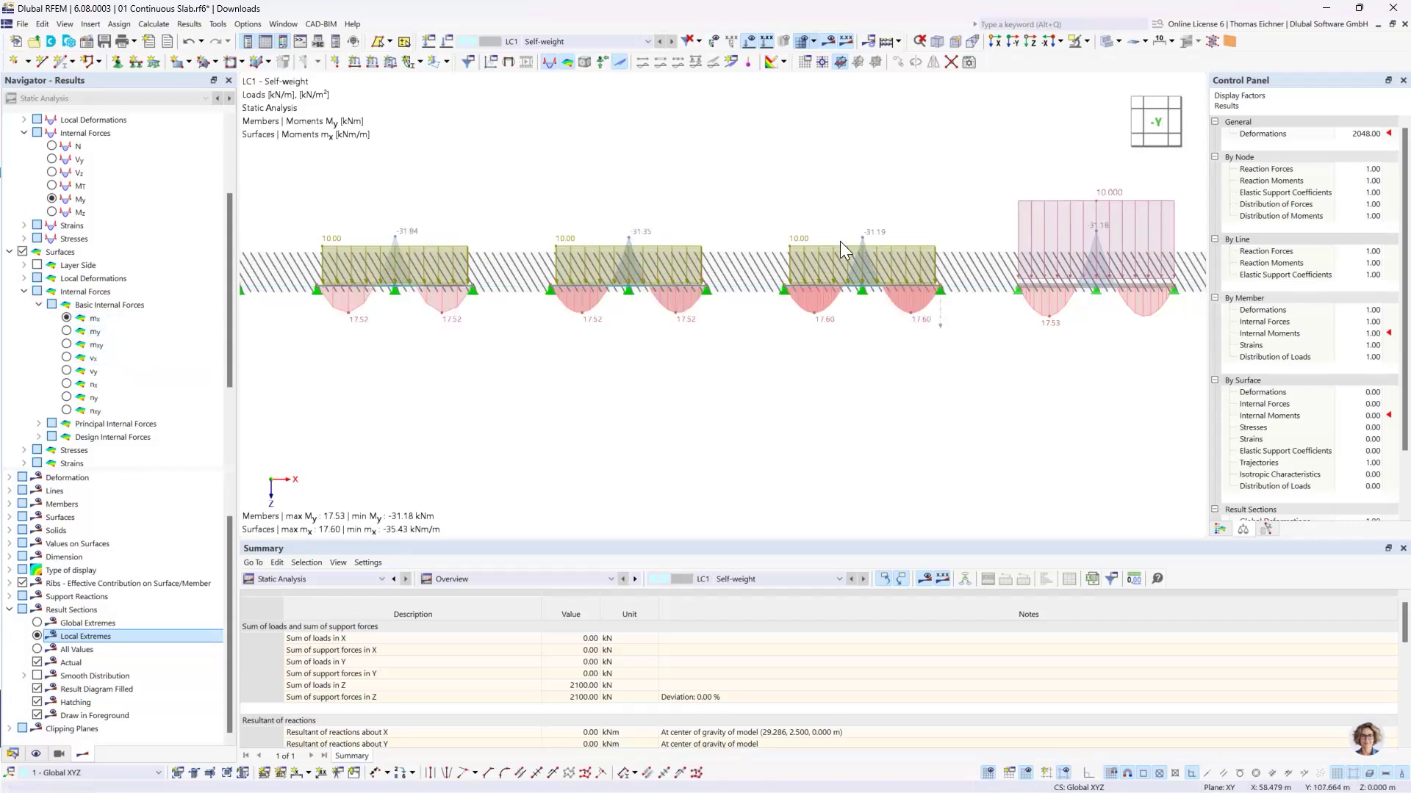
scroll(842, 290, up, 6)
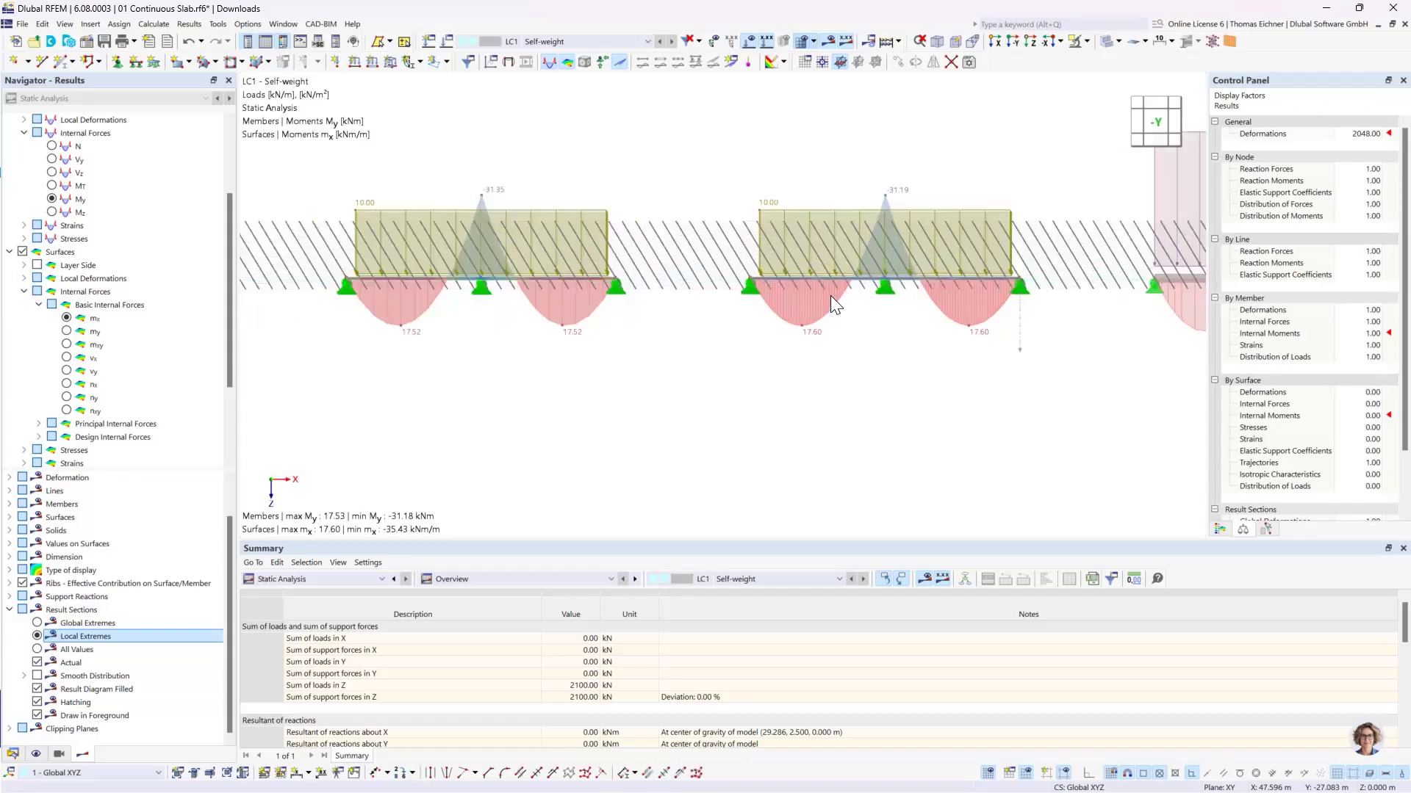
ctrl+middle_drag(830, 296, 823, 337)
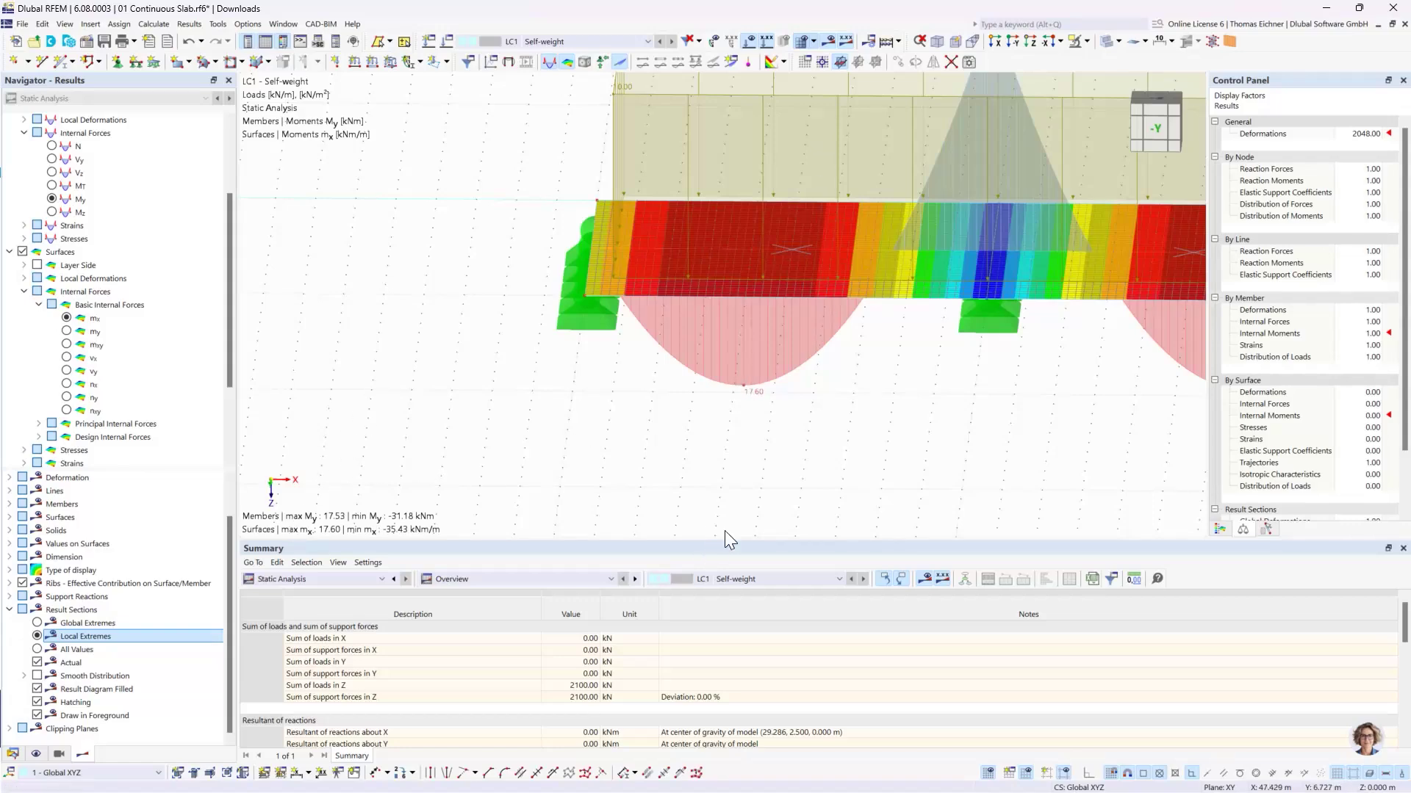
scroll(767, 388, down, 3)
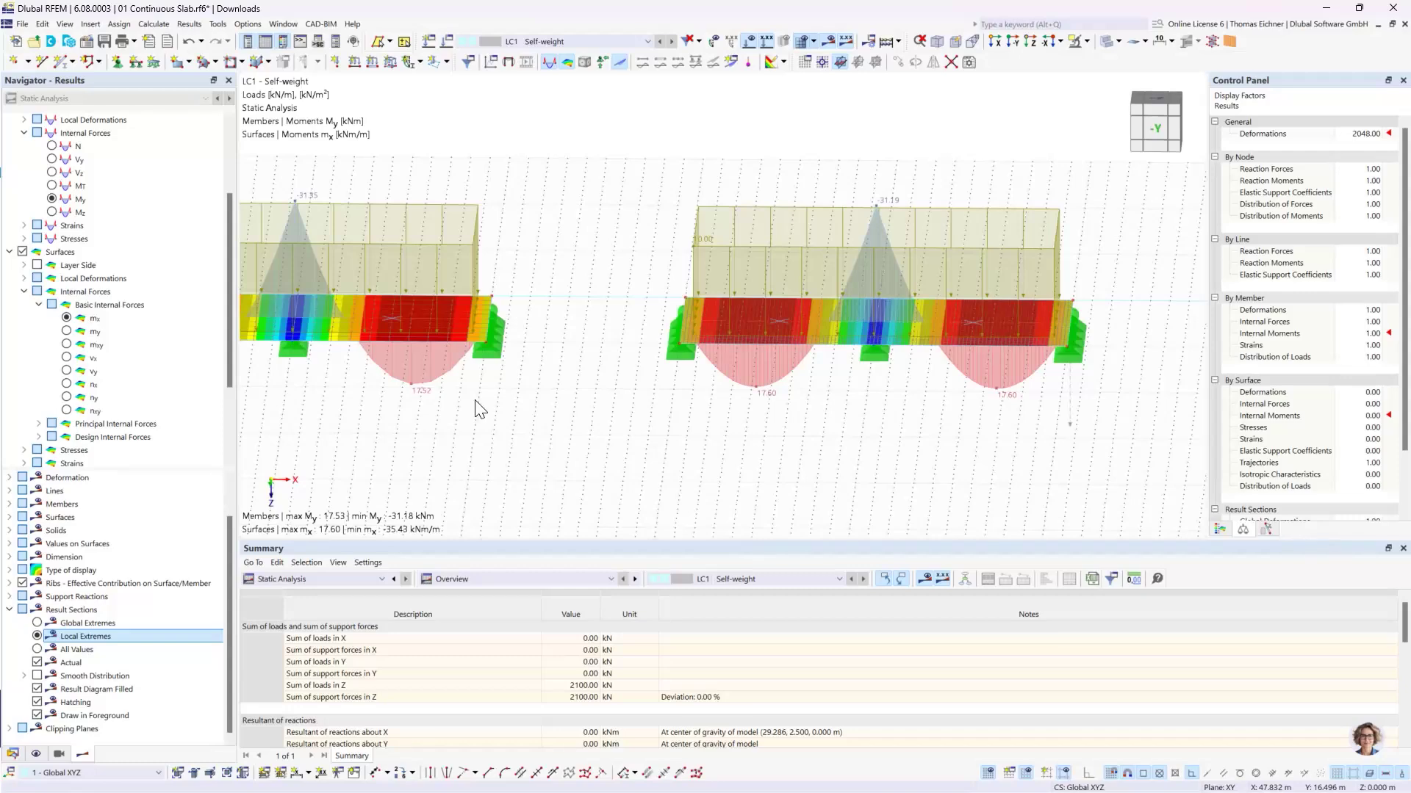
scroll(428, 402, down, 5)
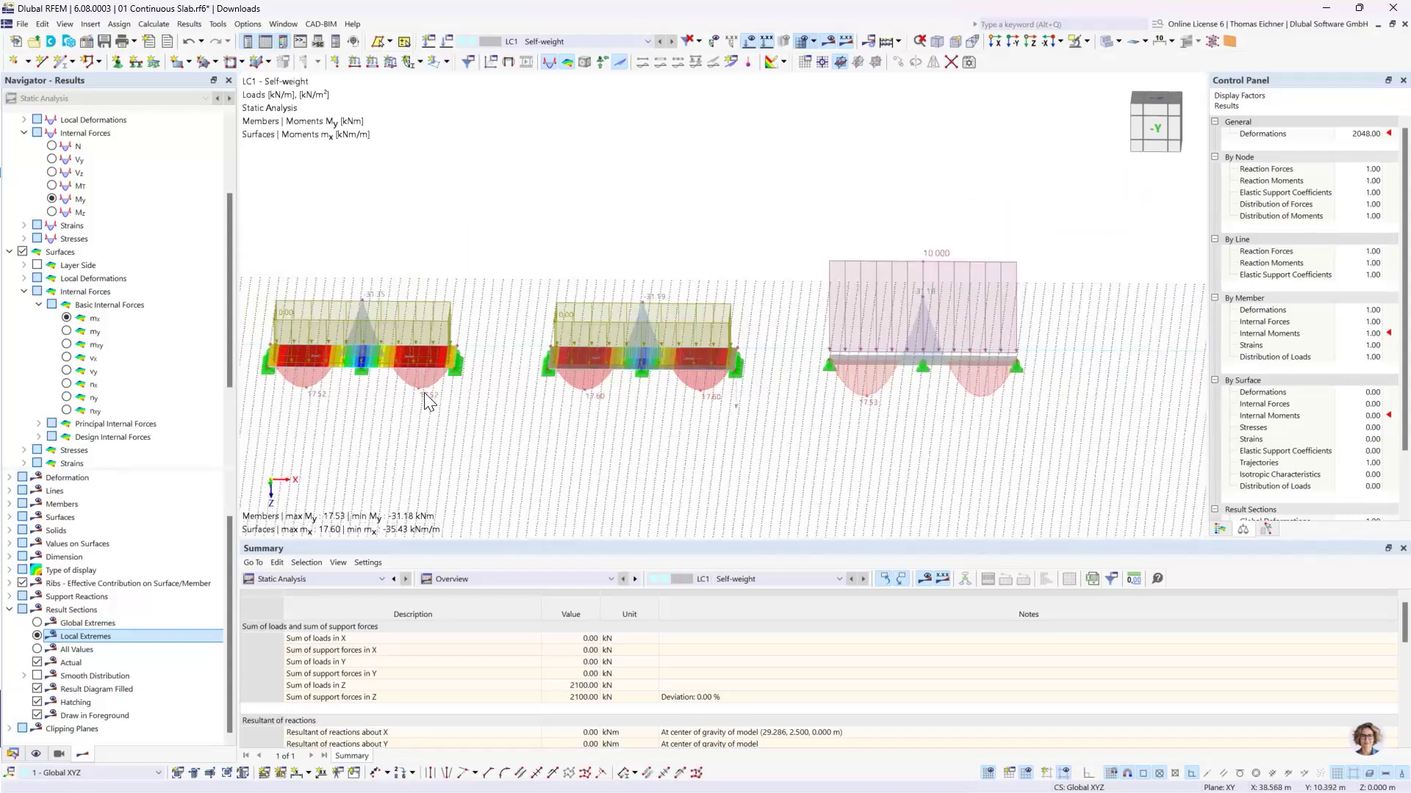
middle_drag(656, 232, 650, 229)
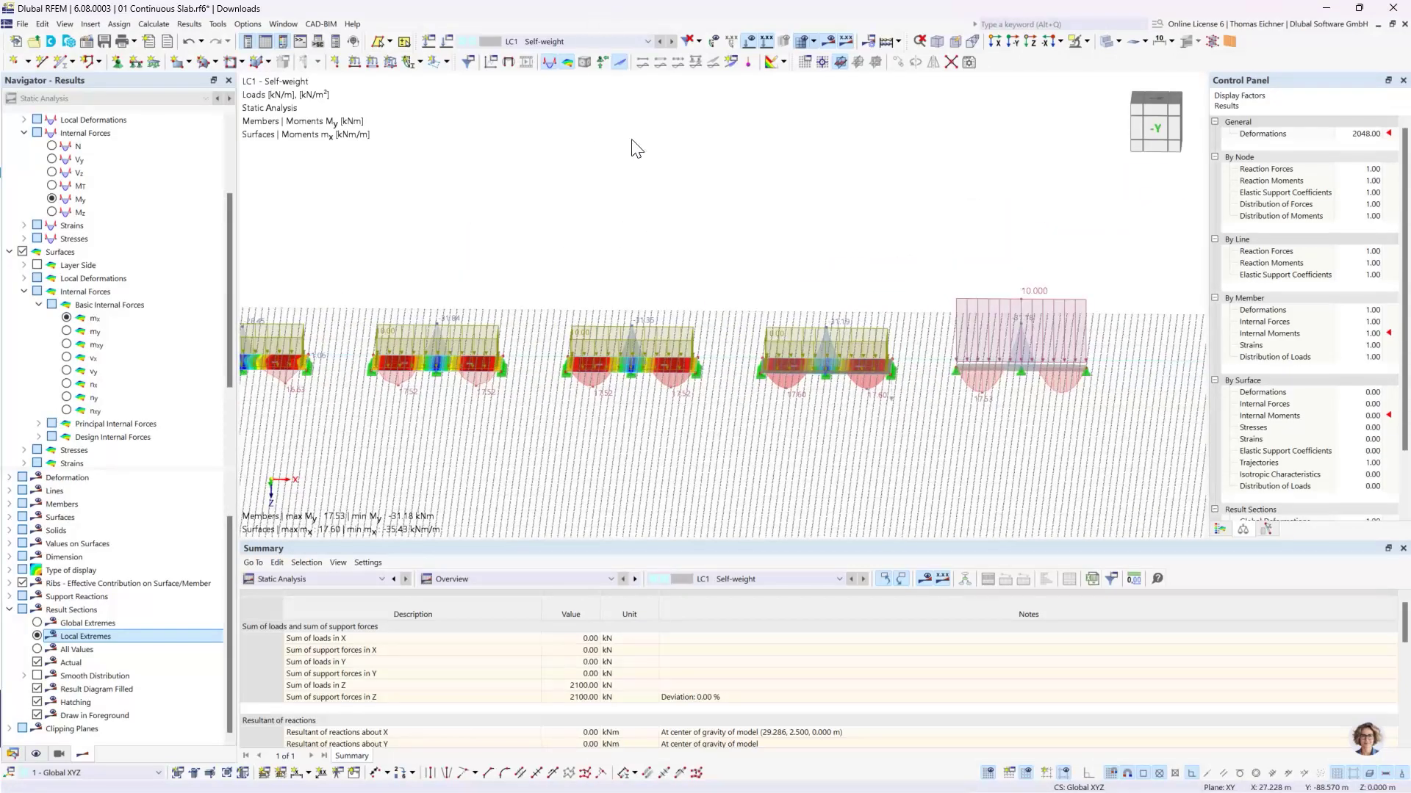
click(1013, 42)
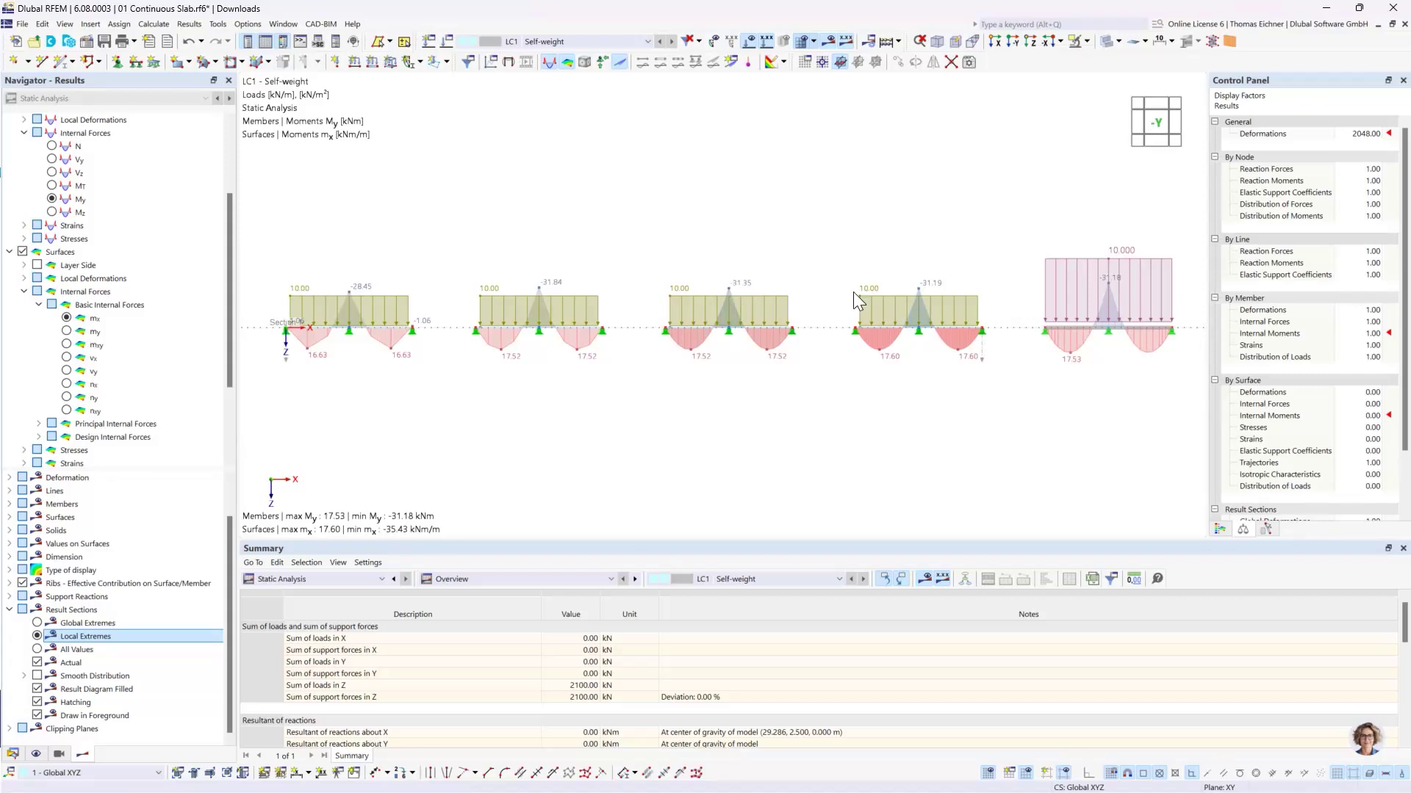
Step: Hide the loads of LC1 so only the moment diagrams of the slabs and the beam are displayed
scroll(1079, 322, up, 2)
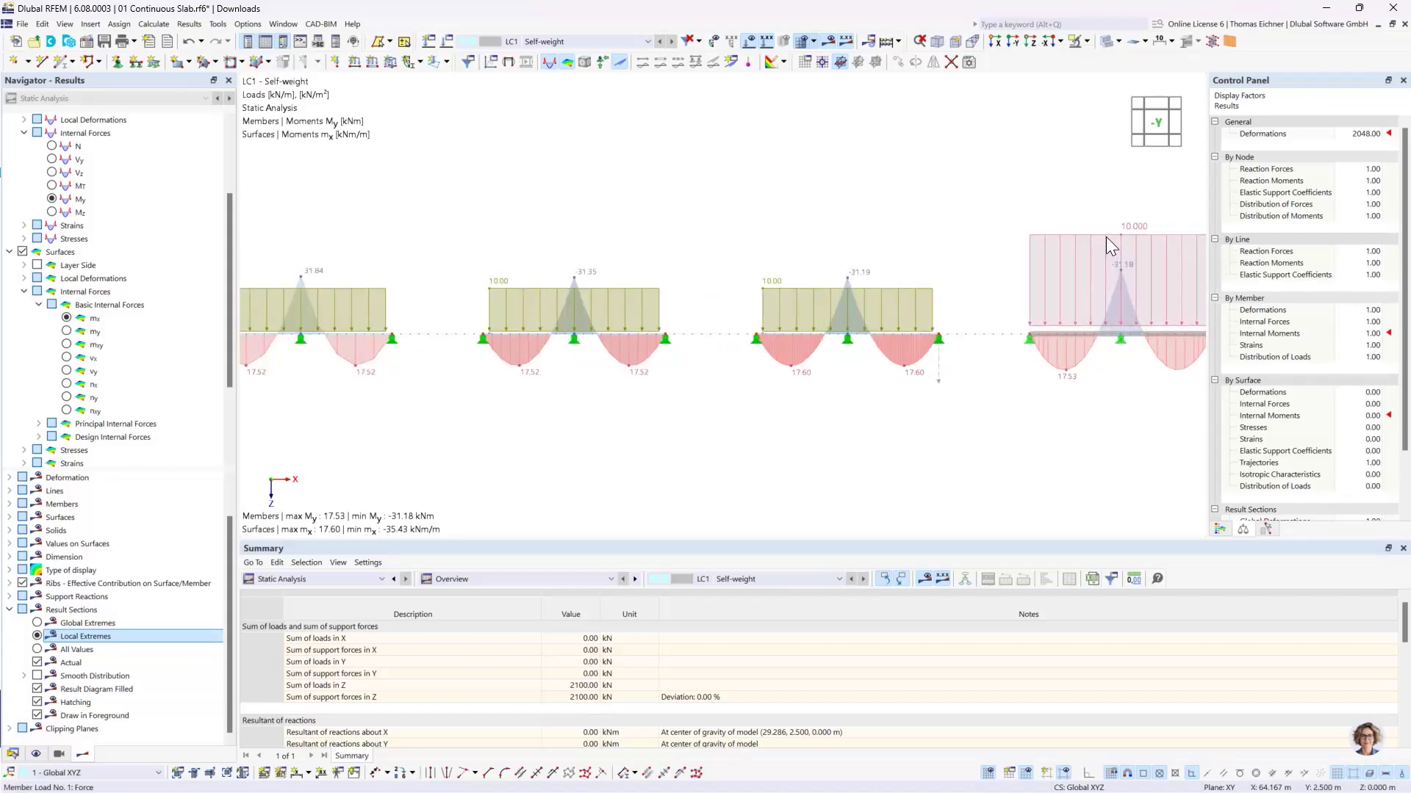
click(750, 41)
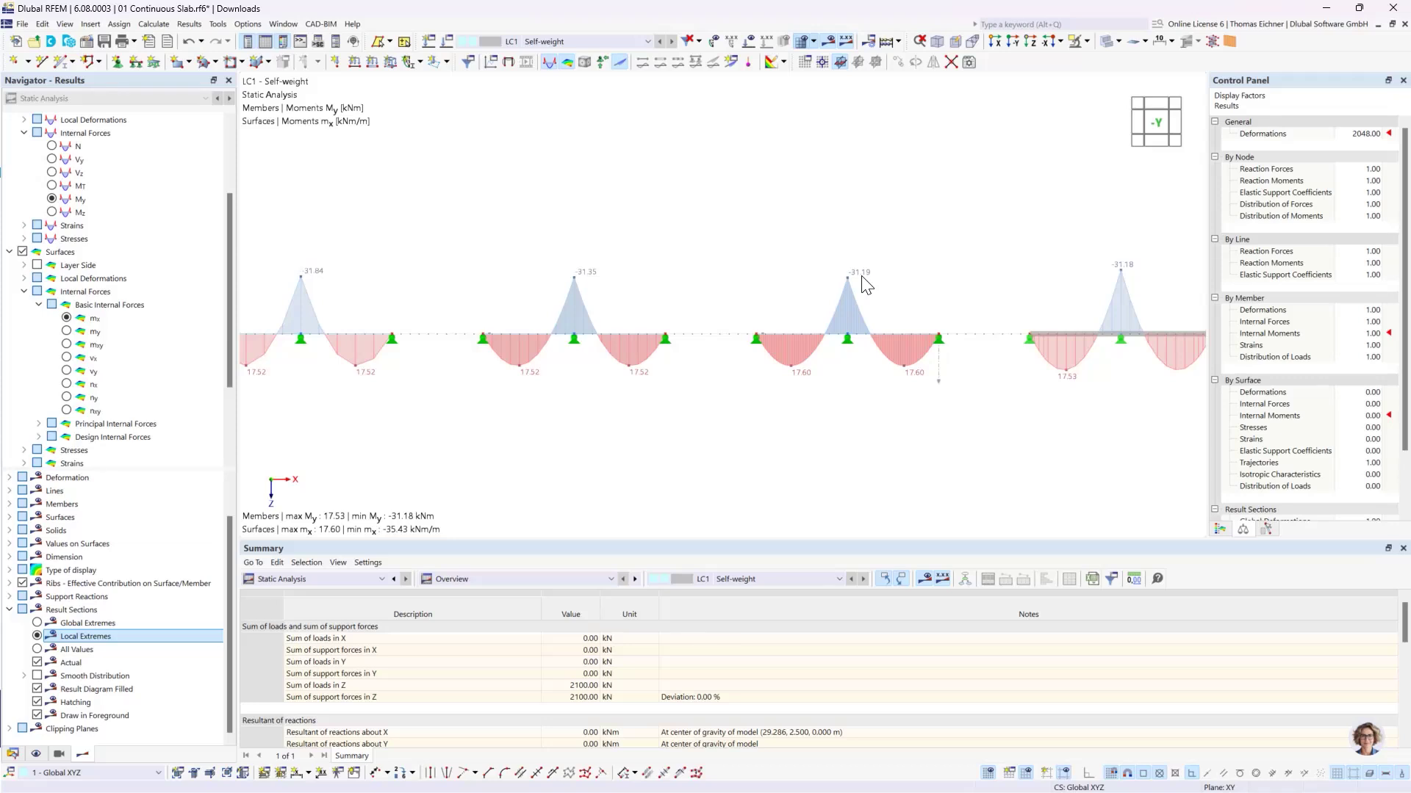
scroll(734, 235, down, 2)
middle_drag(493, 218, 523, 259)
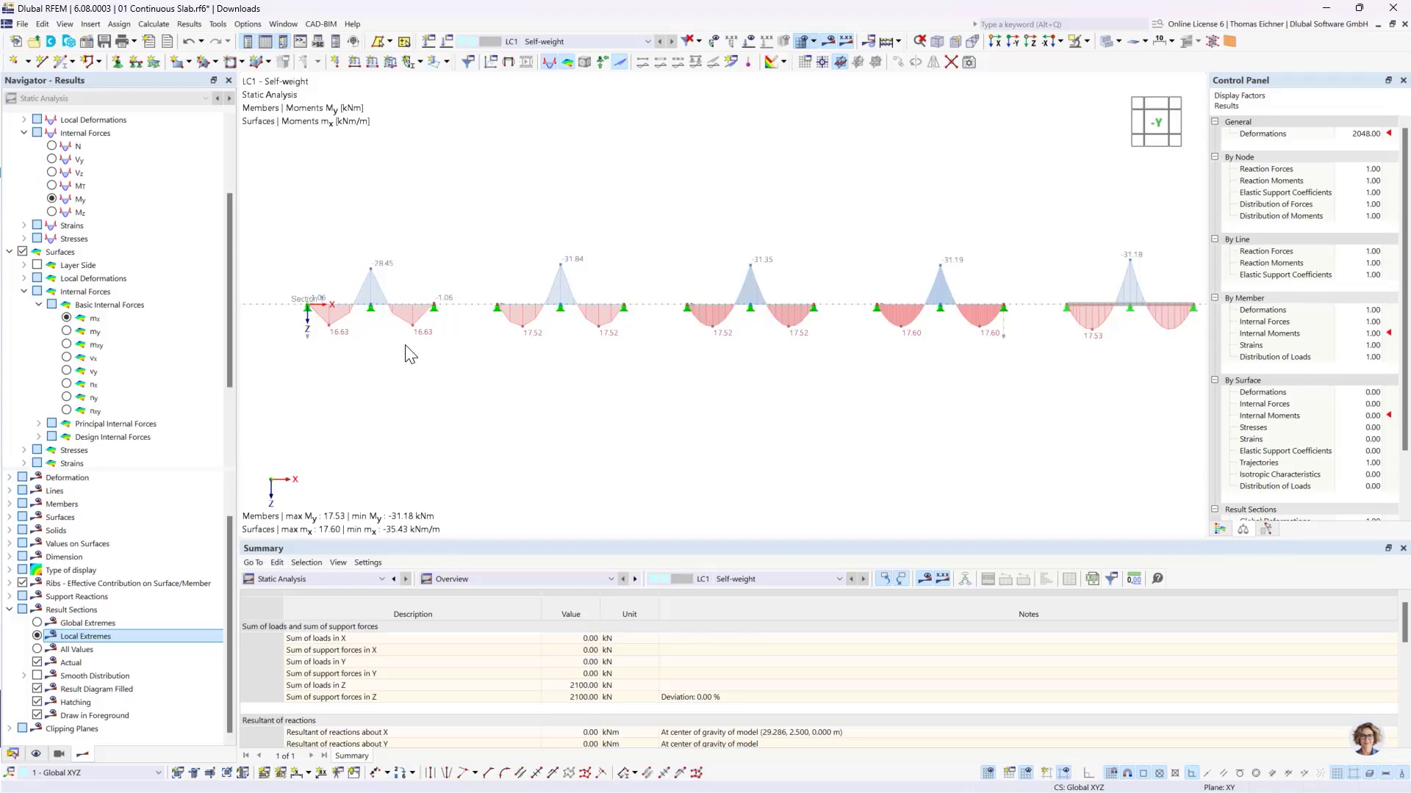
Step: Open the result diagrams of the slabs' result section No. 1 and check the extreme values of mx
scroll(308, 340, up, 2)
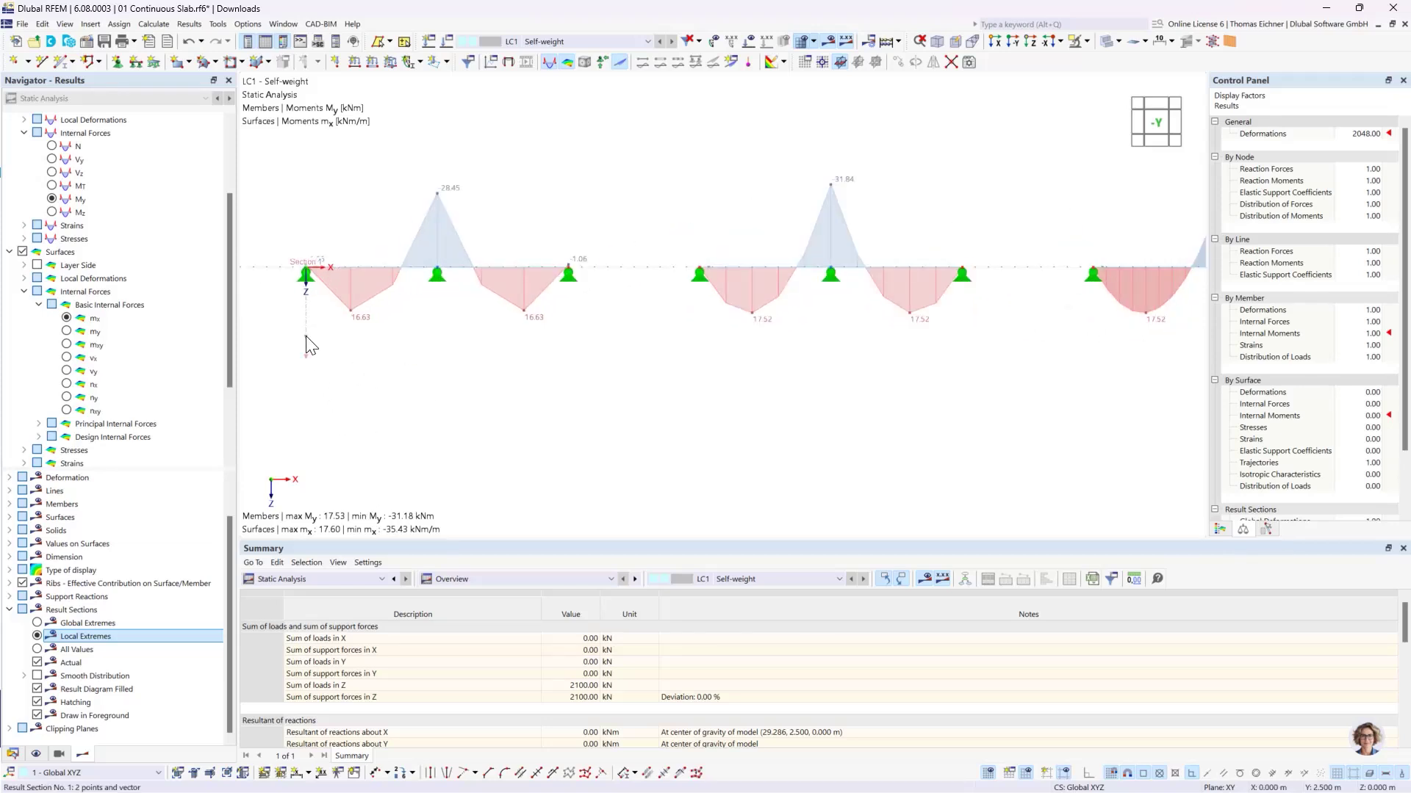
click(306, 337)
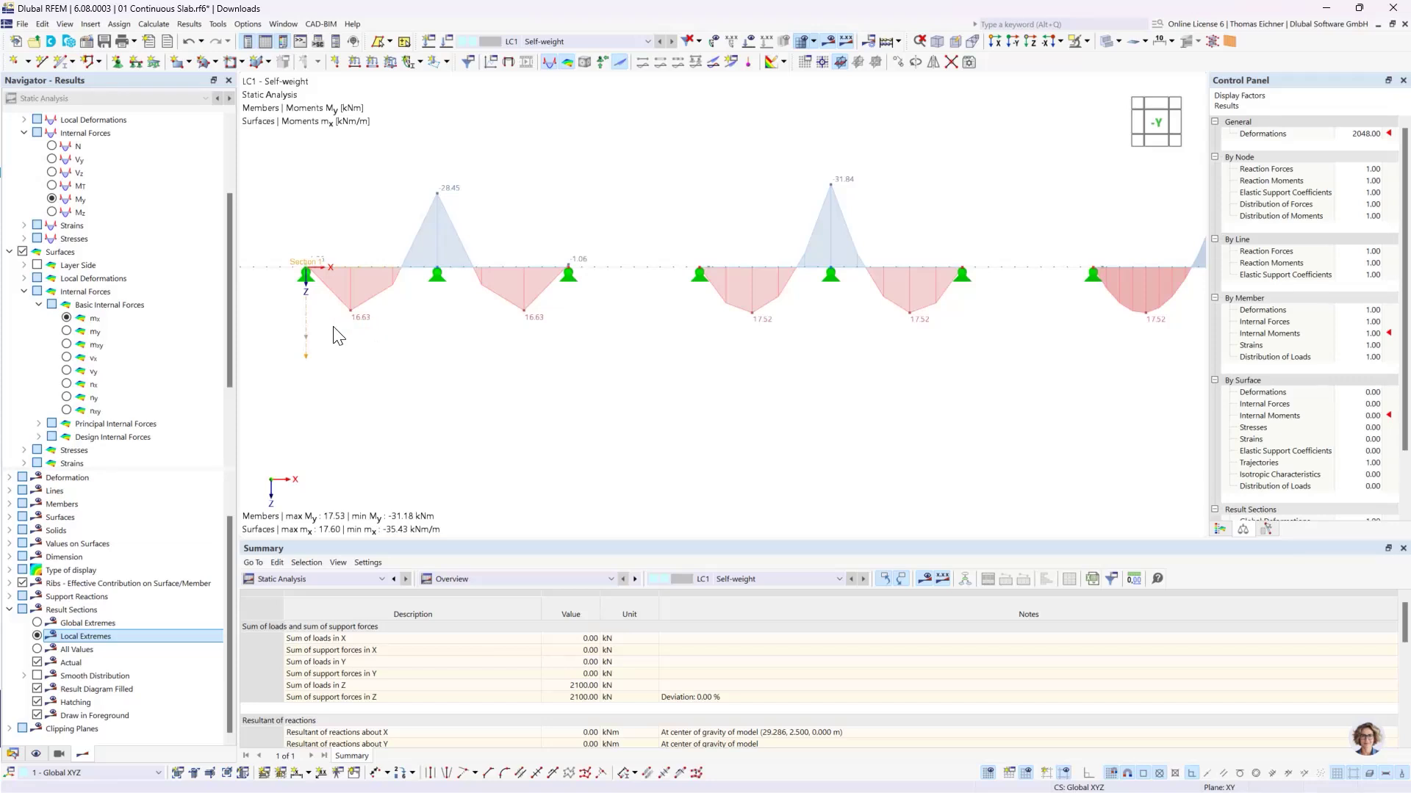
right_click(305, 338)
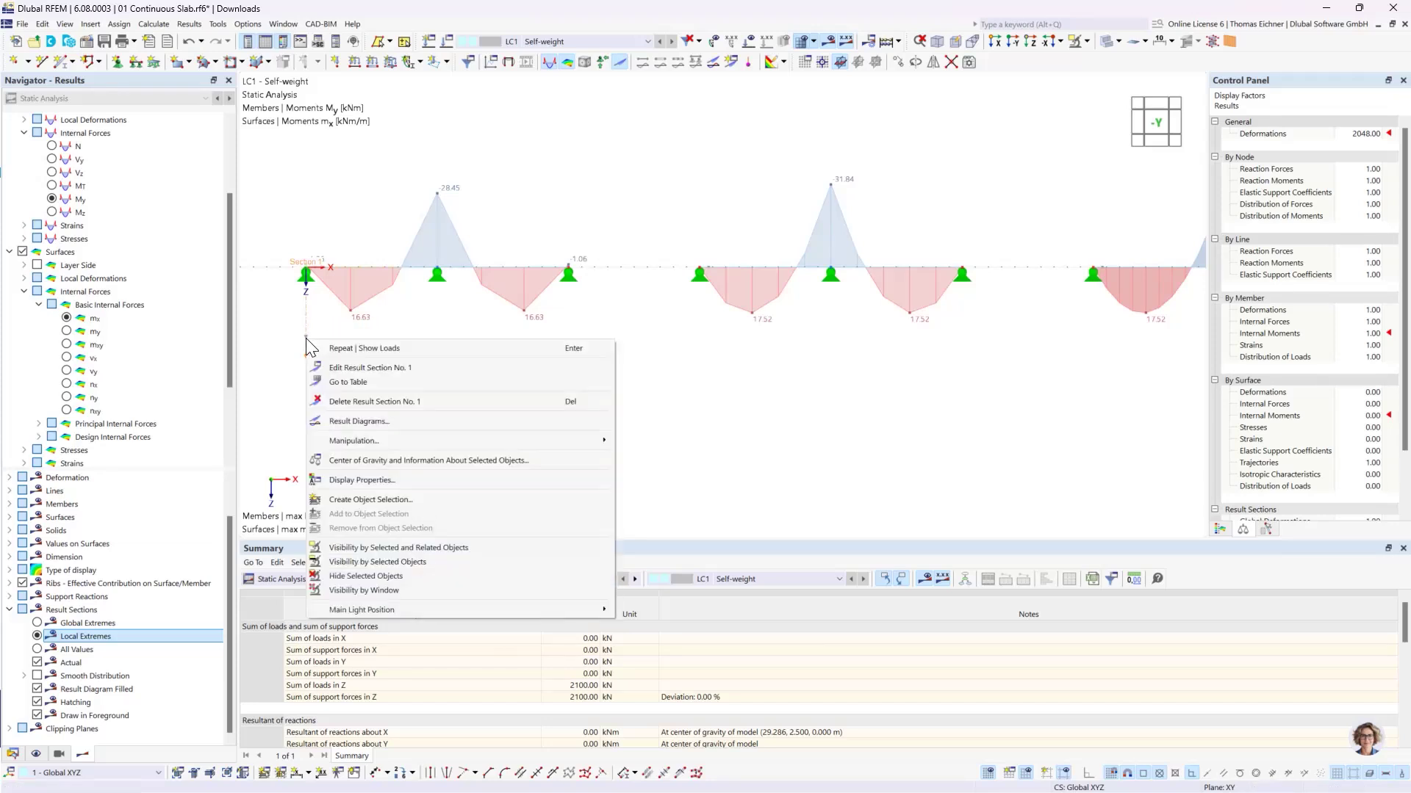
click(373, 421)
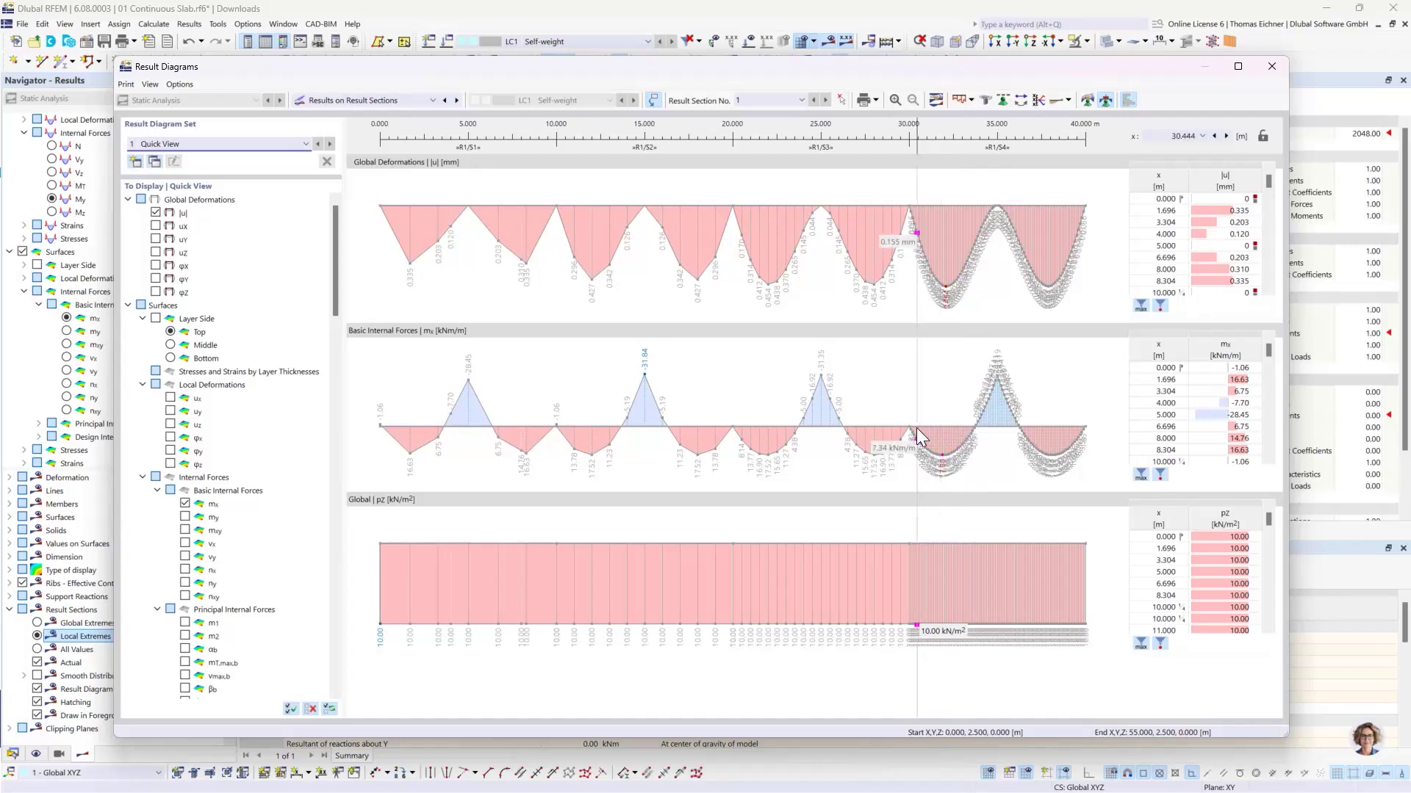
click(1141, 474)
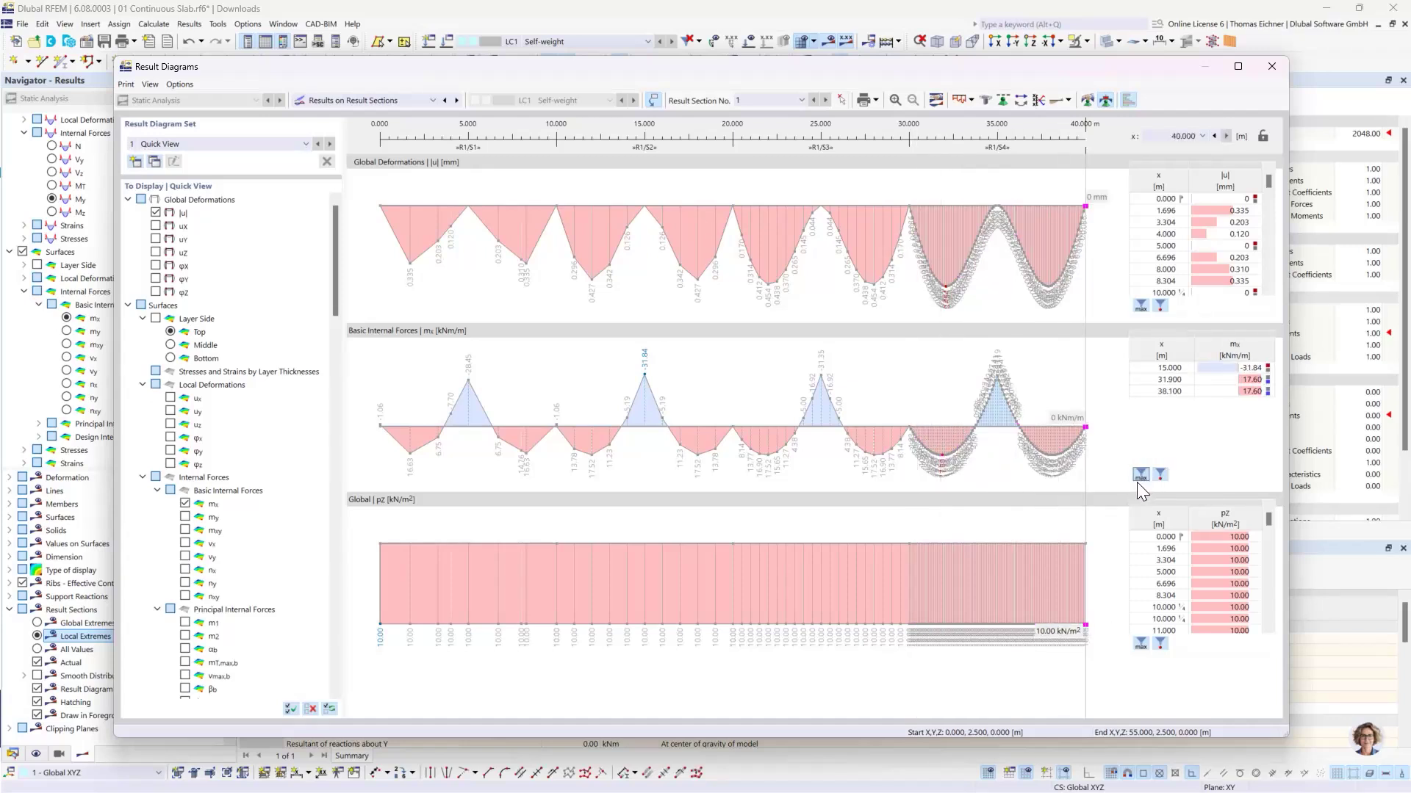
click(1139, 476)
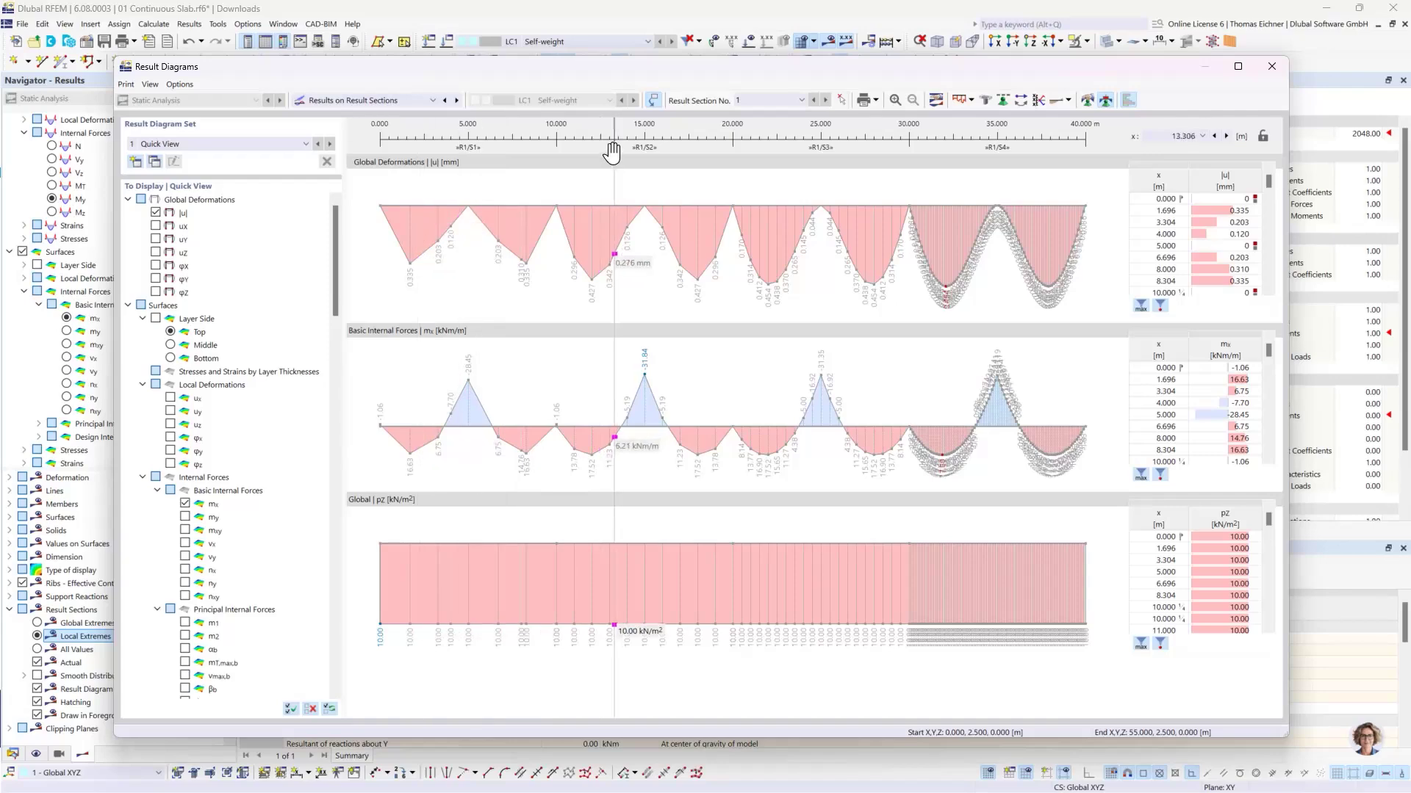
Step: Remove the global load distribution pz from the result diagrams, leaving deformations and mx, and close the diagram window
drag(553, 64, 544, 310)
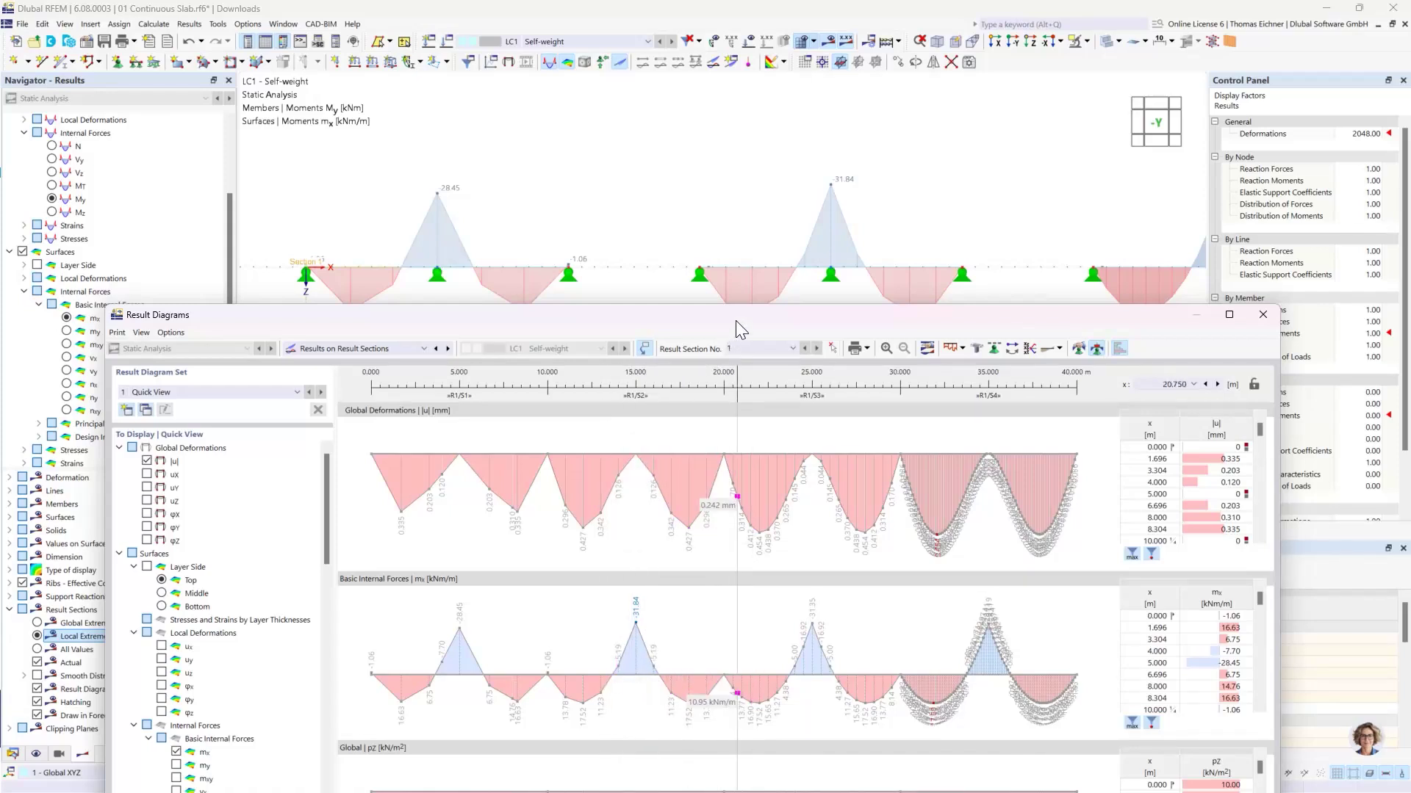
drag(737, 312, 704, 71)
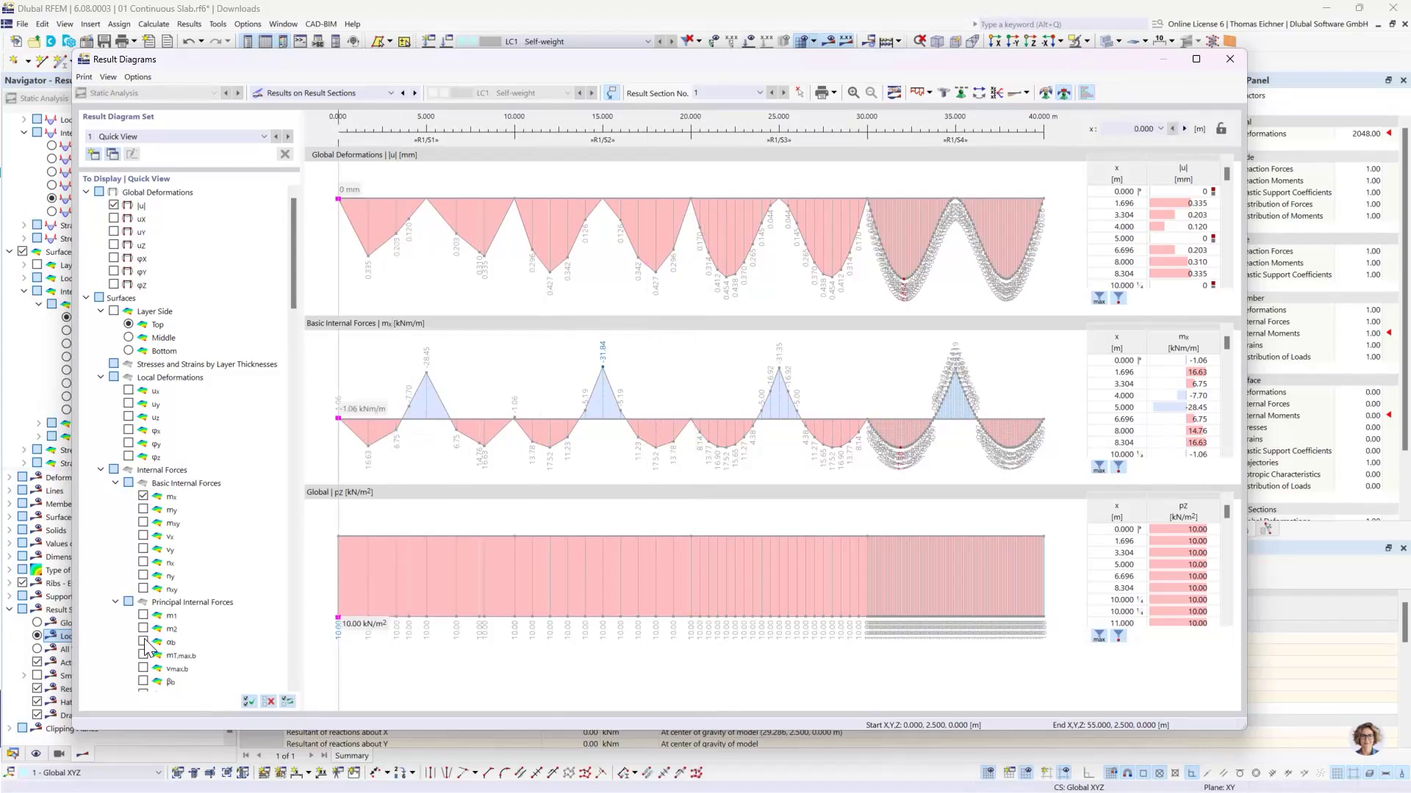
scroll(156, 647, down, 15)
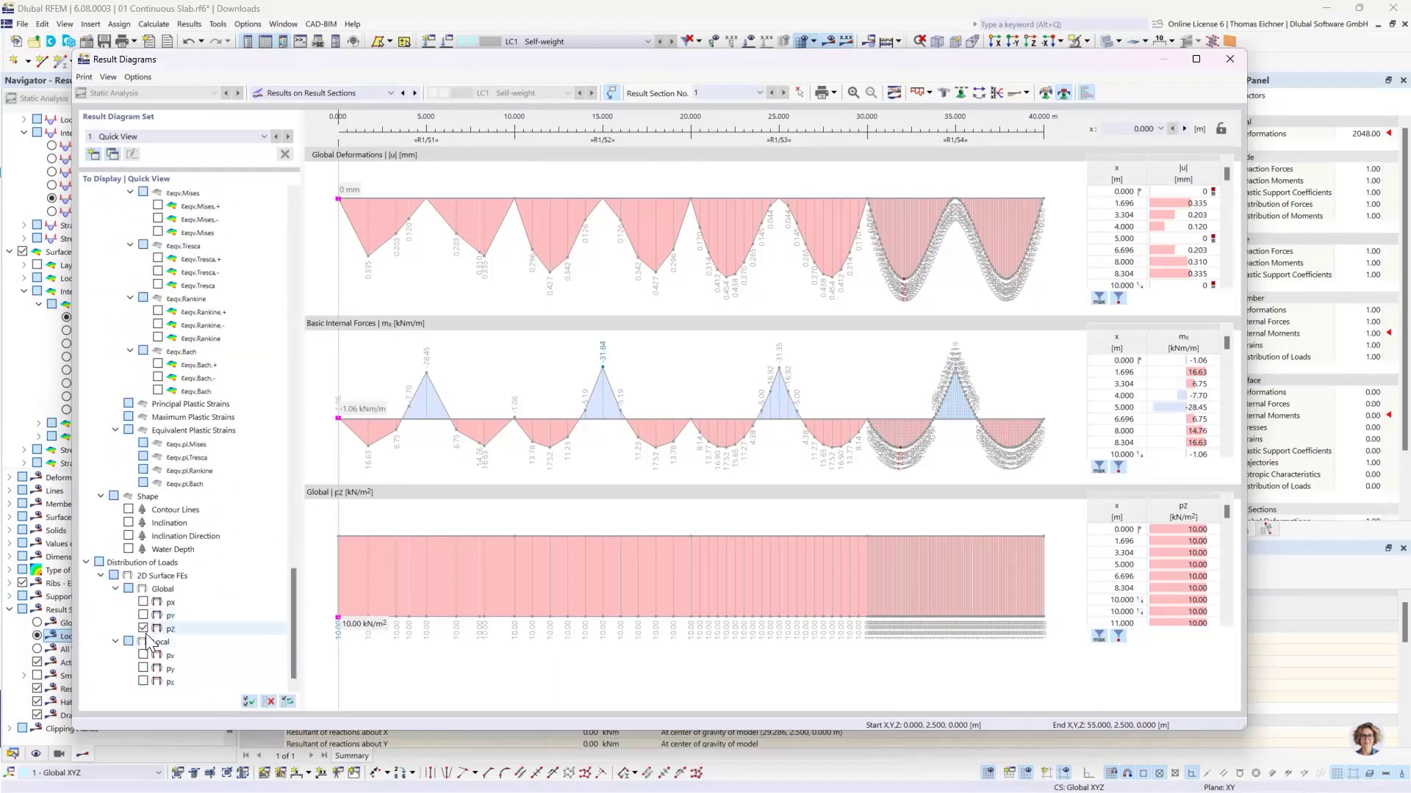
click(144, 629)
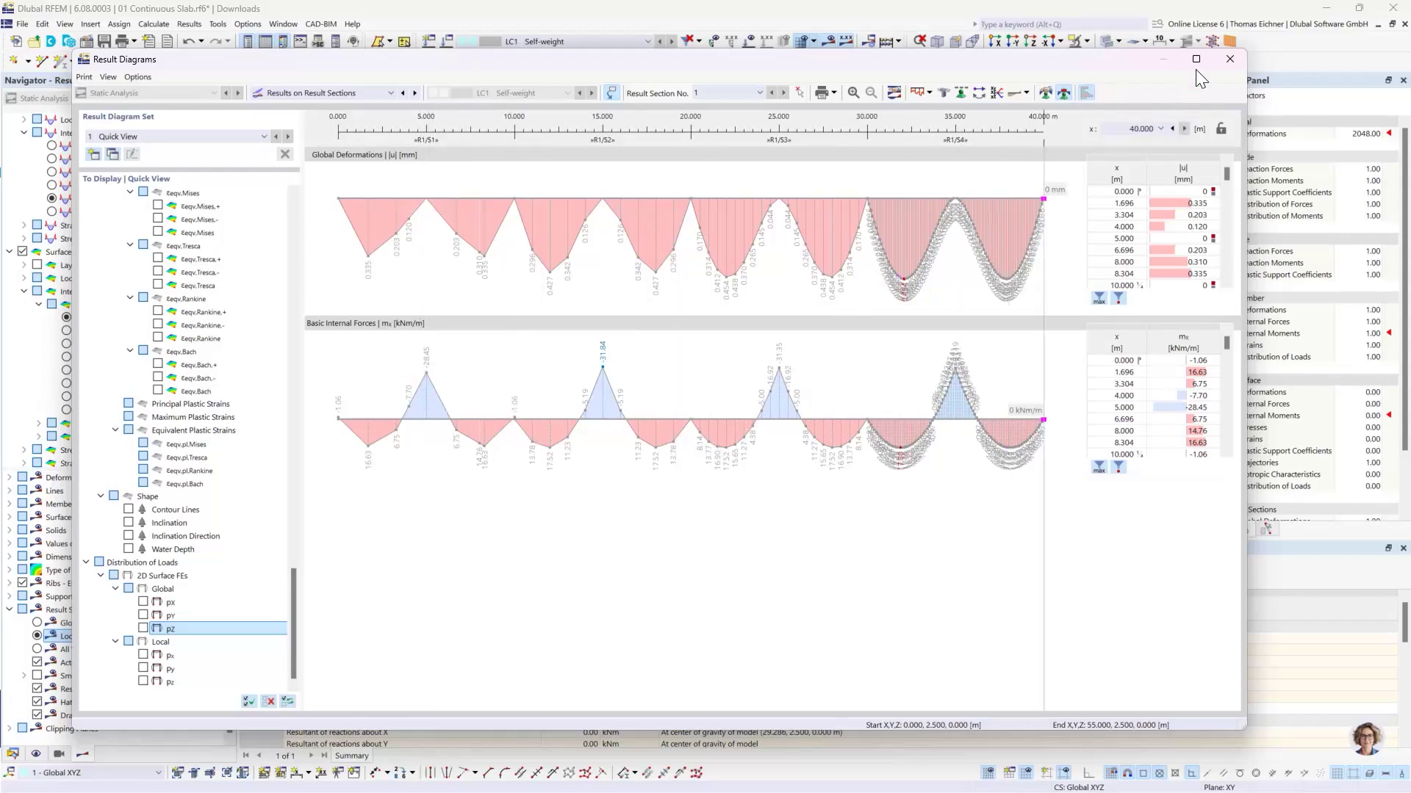
click(1229, 59)
Step: Show all values along the slabs' result sections for the mx moment diagrams
scroll(783, 324, down, 4)
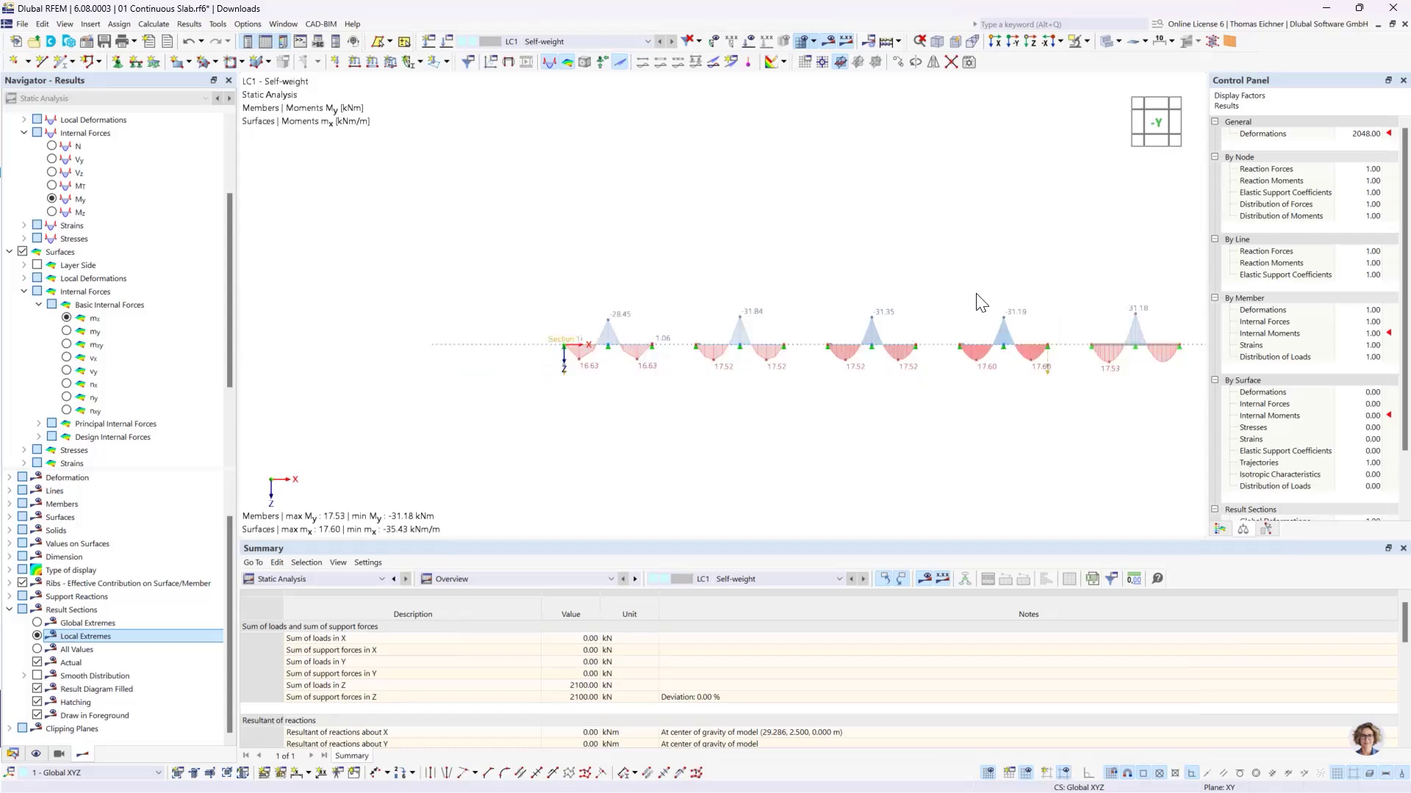
middle_drag(960, 306, 871, 294)
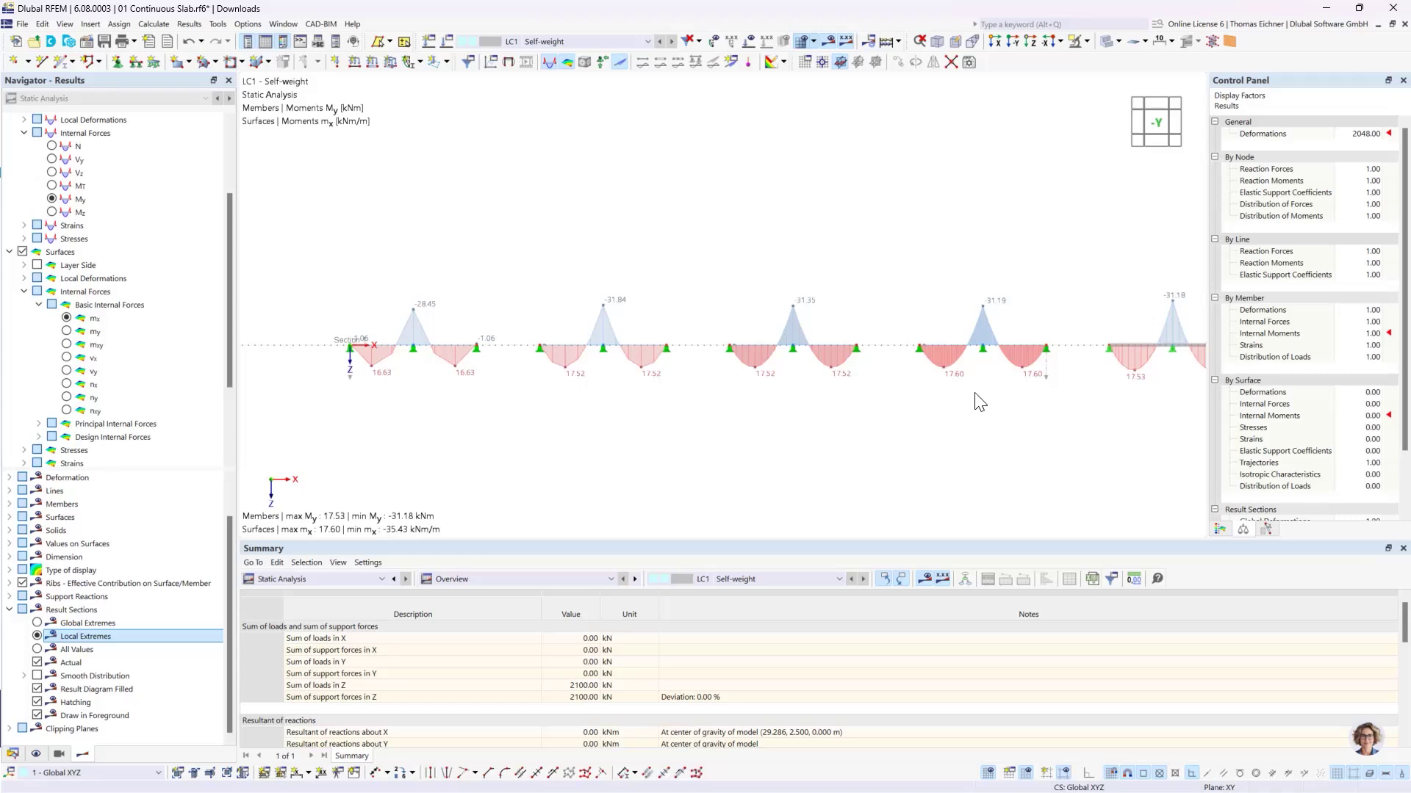
scroll(958, 360, up, 2)
scroll(955, 355, up, 2)
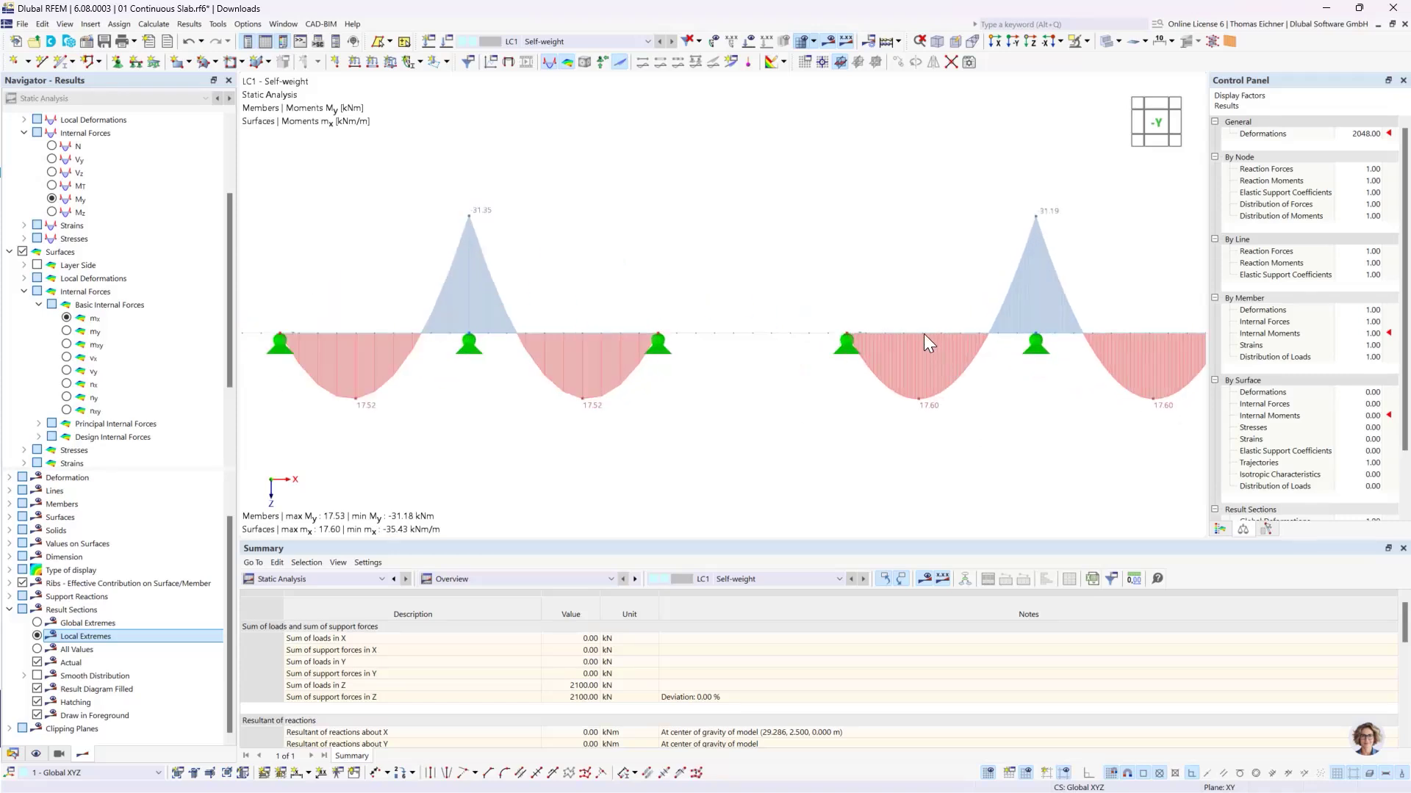
middle_click(976, 329)
middle_click(976, 329)
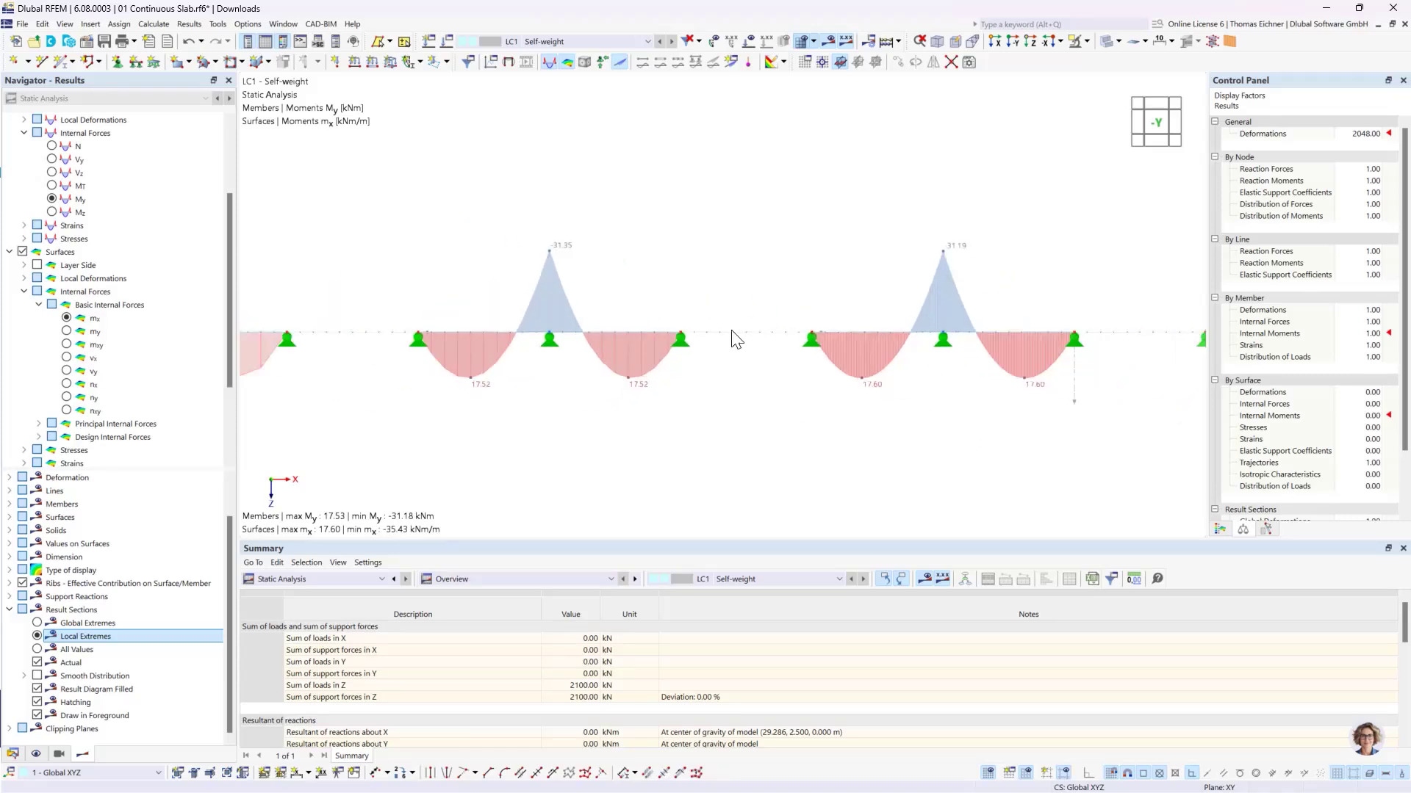
click(37, 649)
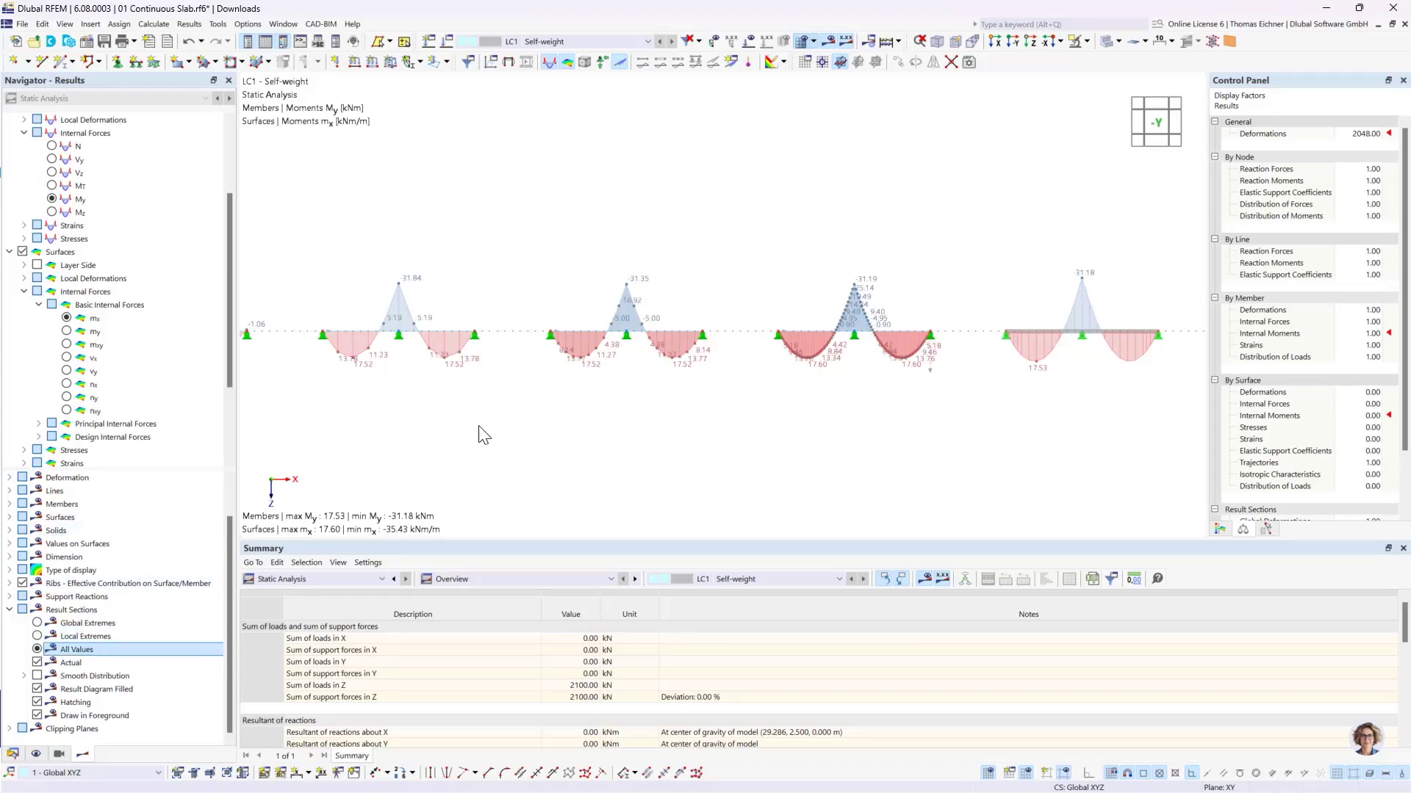
Step: Examine the mx values on the coarsest slab from the side and from above, and compare them with the finer slabs and the beam
middle_drag(510, 438, 499, 387)
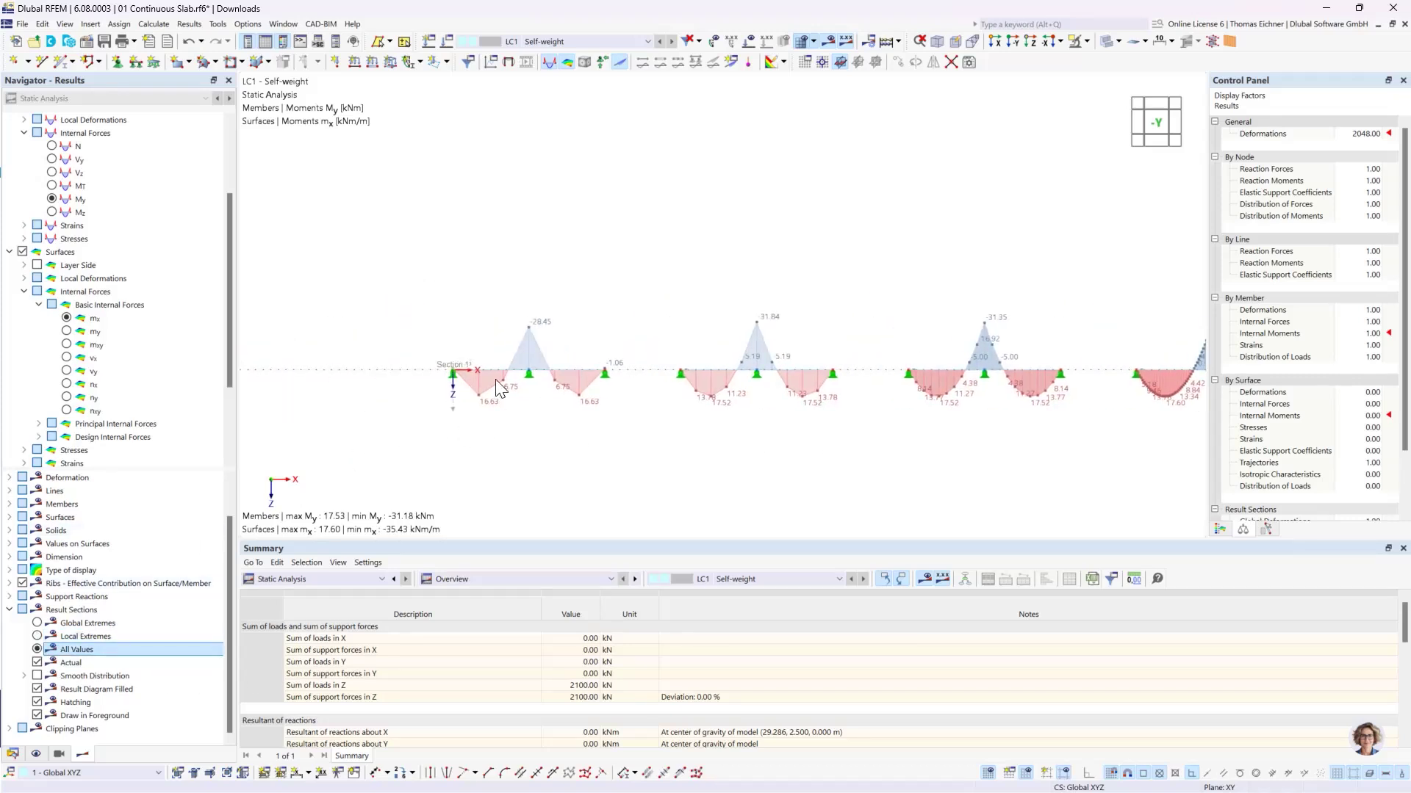
scroll(499, 387, up, 4)
scroll(529, 443, up, 1)
middle_drag(561, 466, 551, 413)
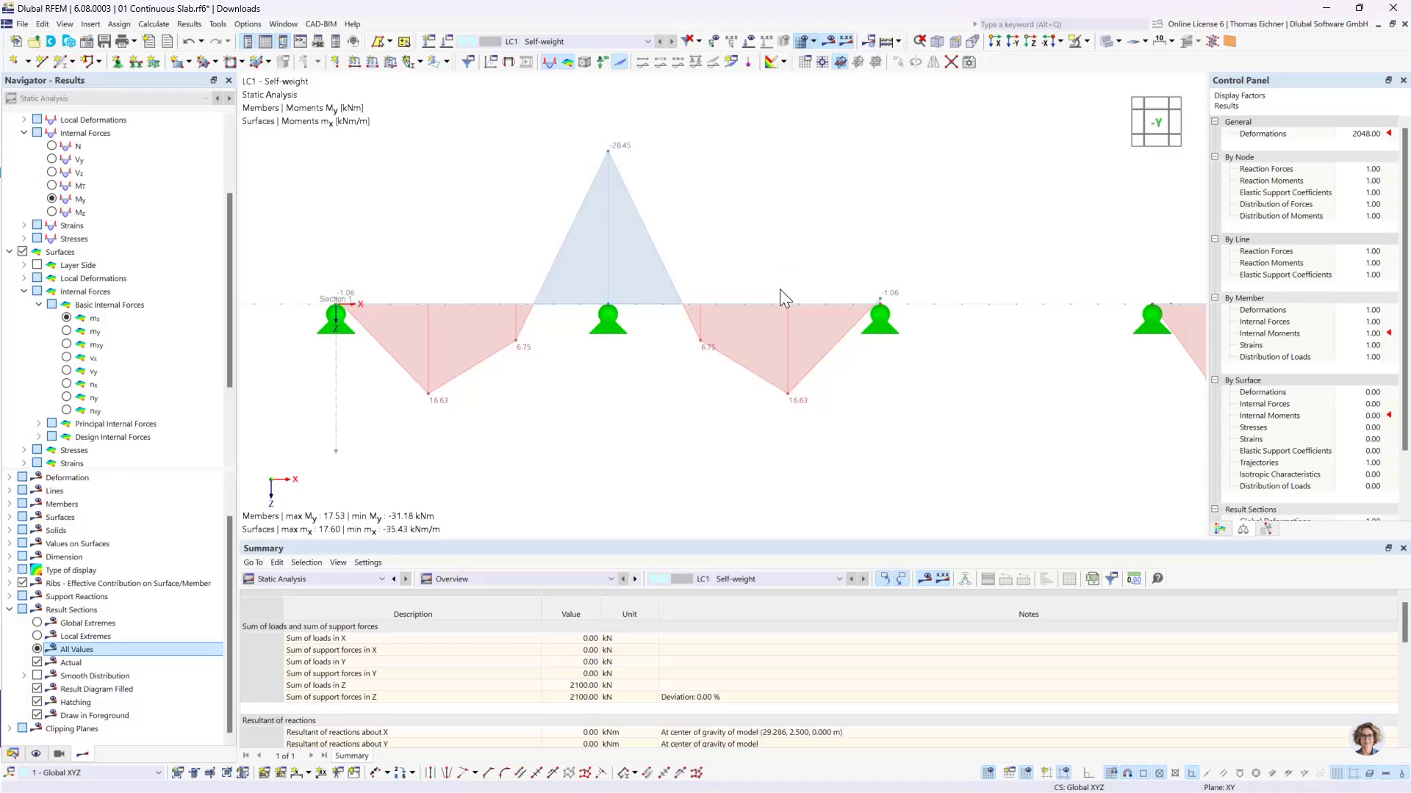
ctrl+middle_drag(759, 255, 764, 459)
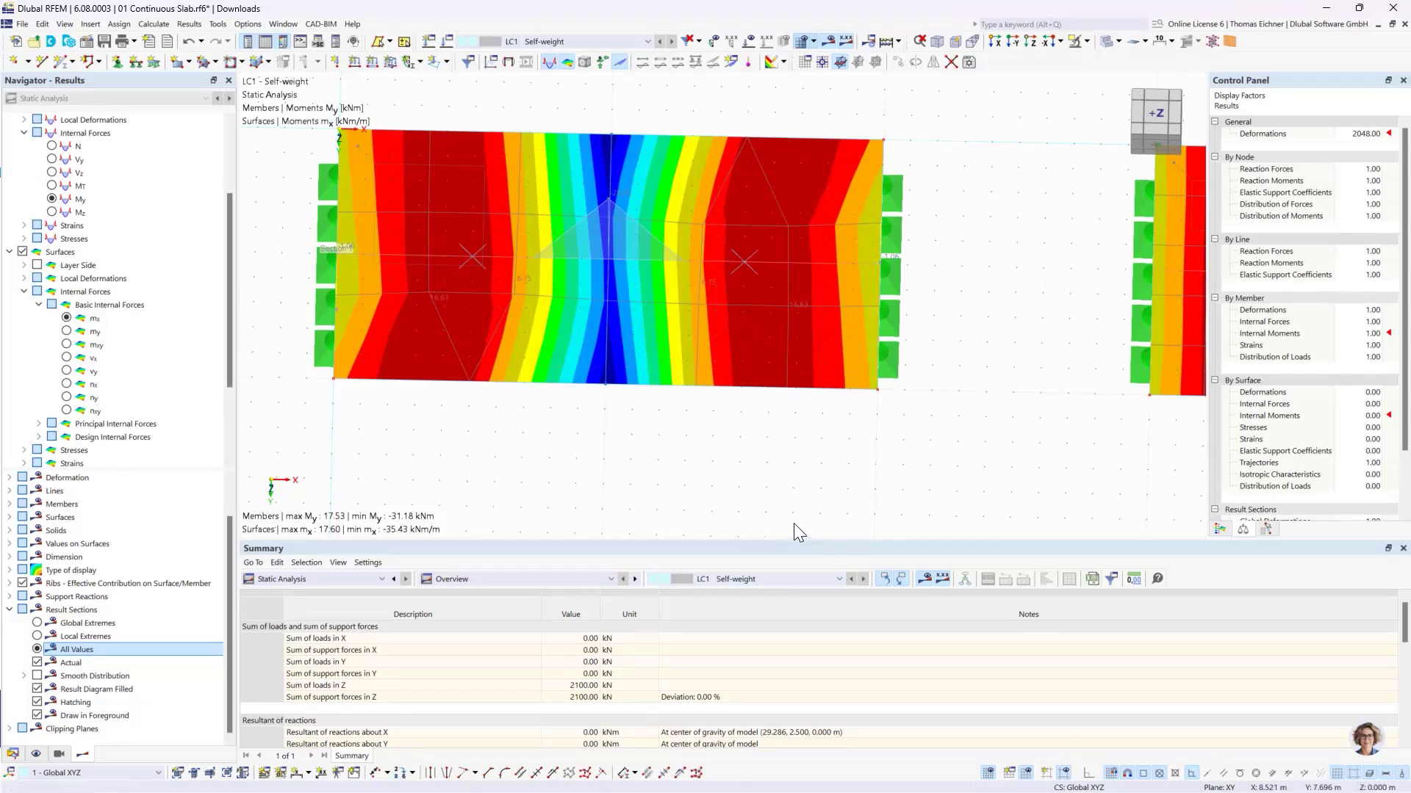
ctrl+middle_drag(794, 526, 790, 430)
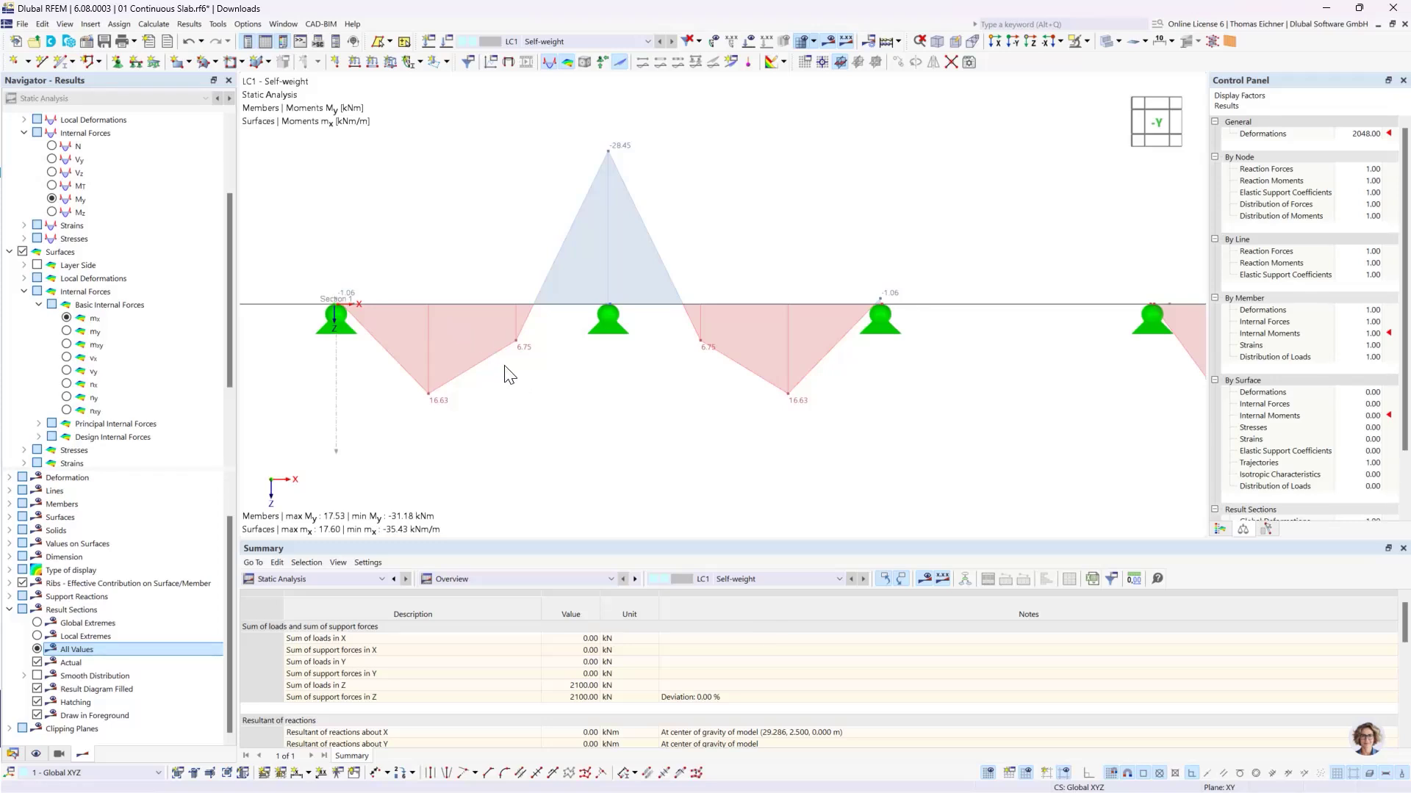
scroll(505, 367, down, 6)
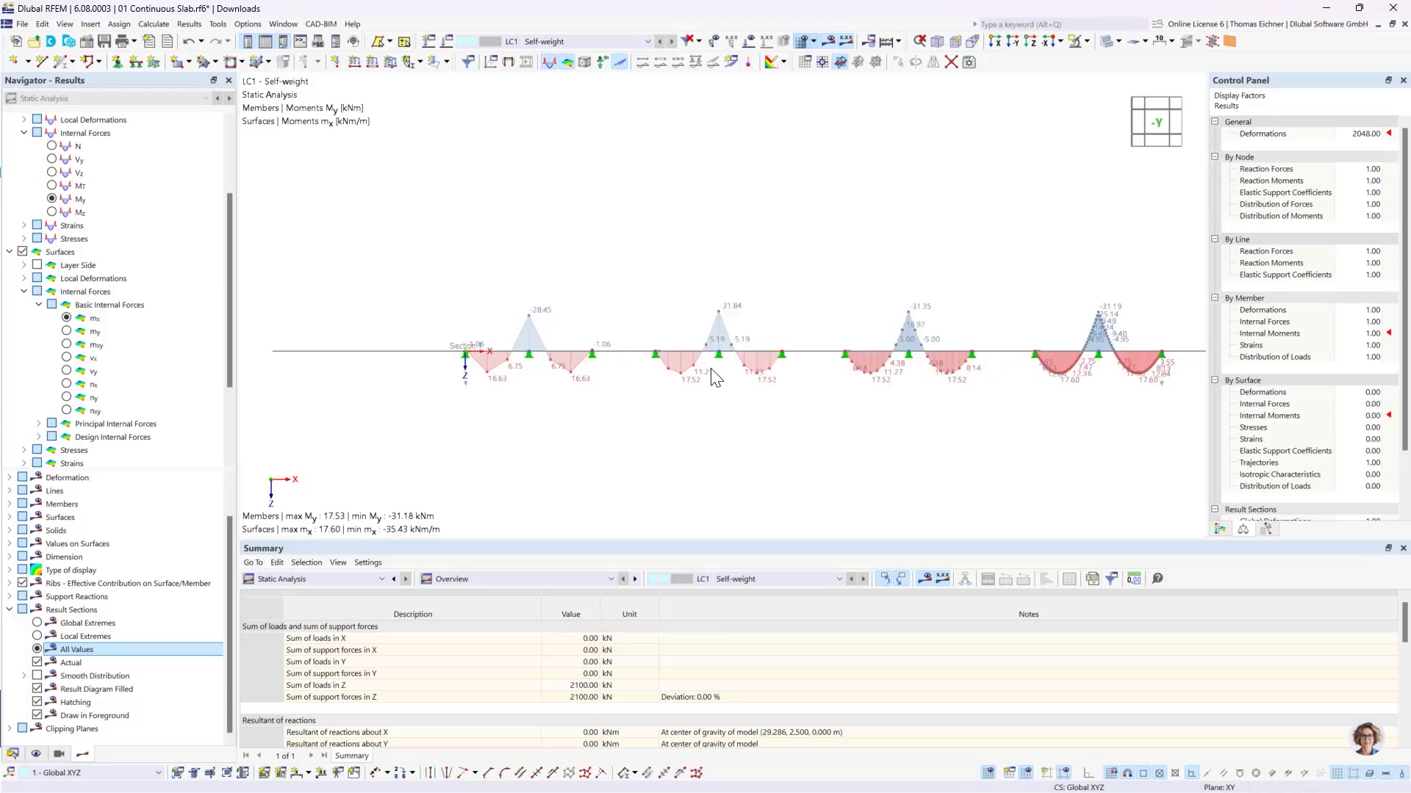
middle_drag(975, 277, 686, 327)
scroll(687, 328, up, 4)
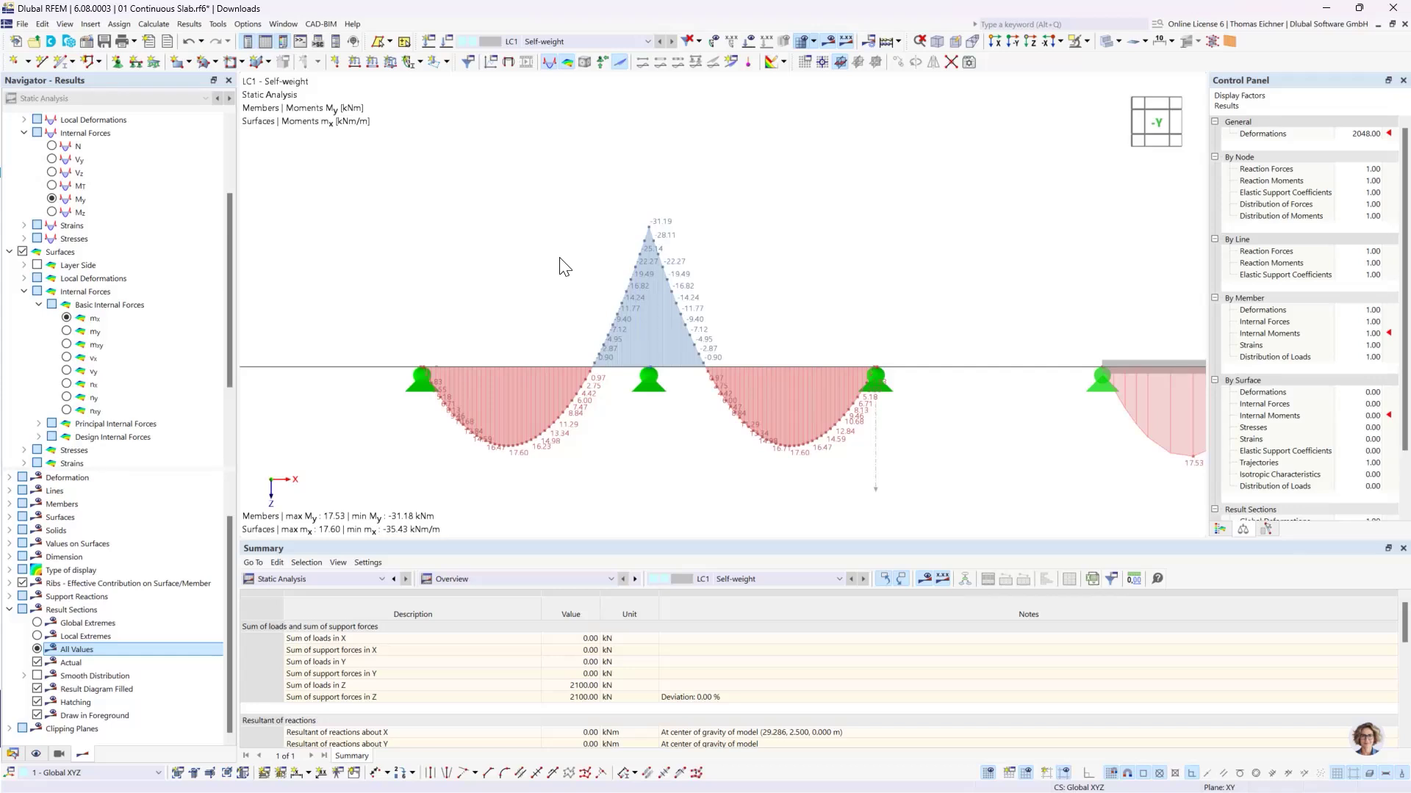
scroll(498, 375, down, 3)
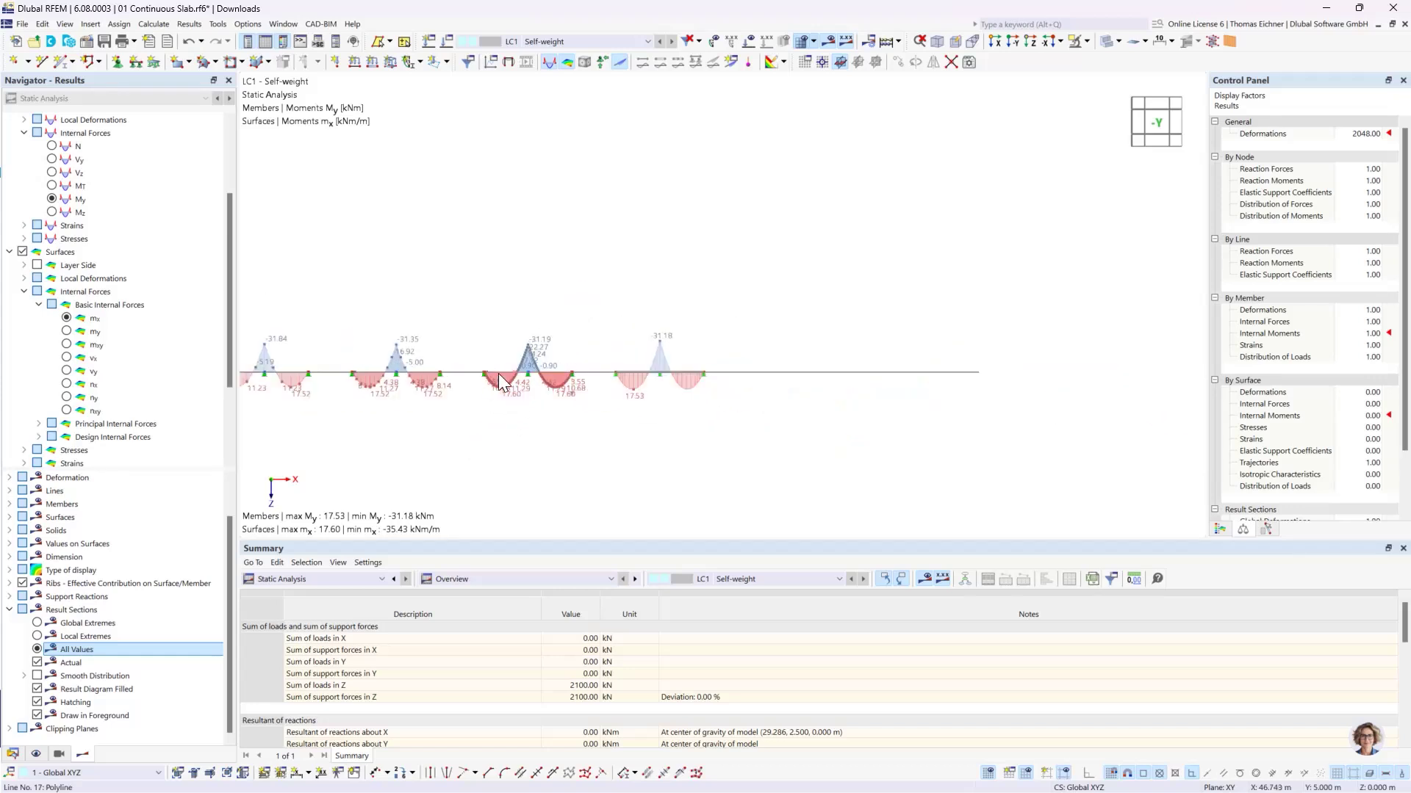
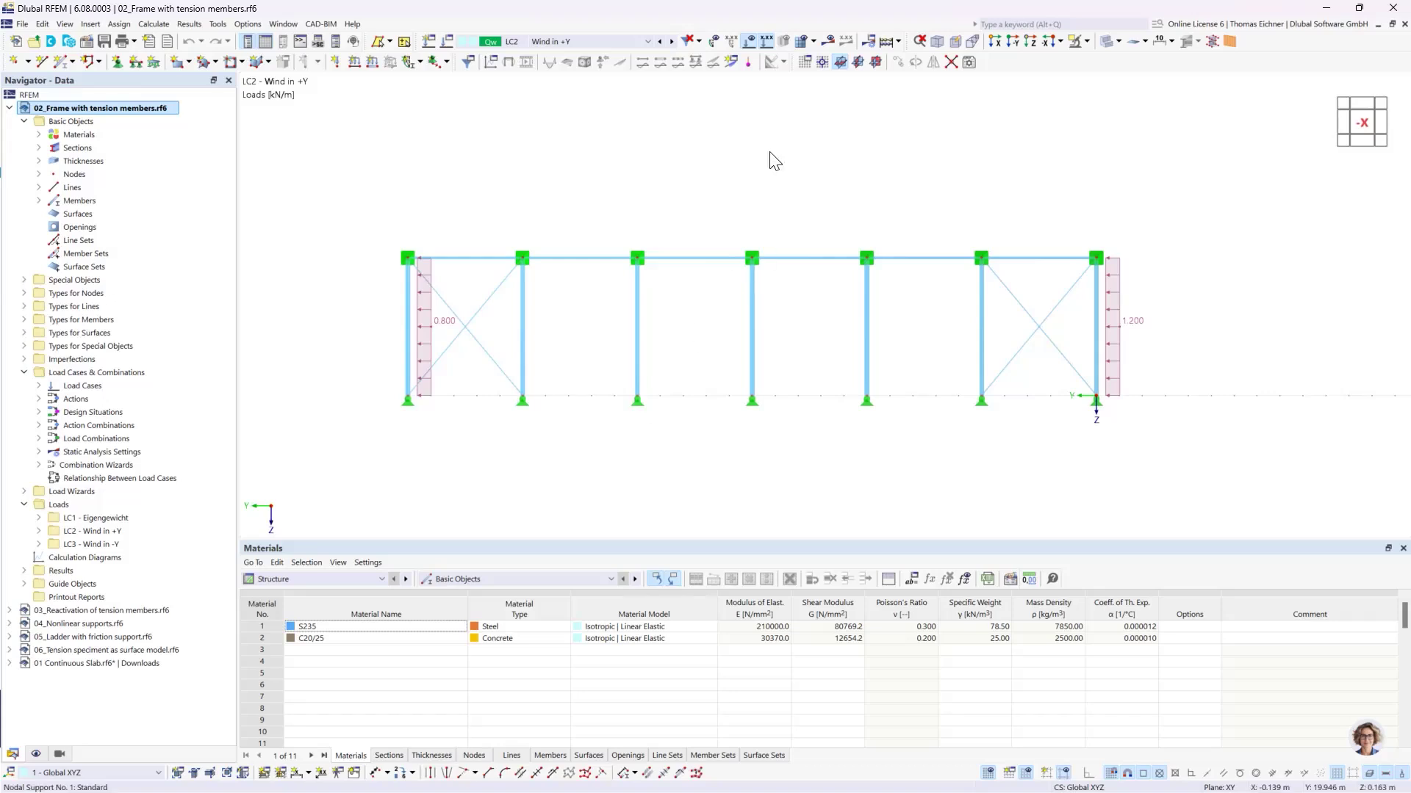
Step: Delete the crossed tension members in both end bays of the 02_Frame with tension members model
click(429, 325)
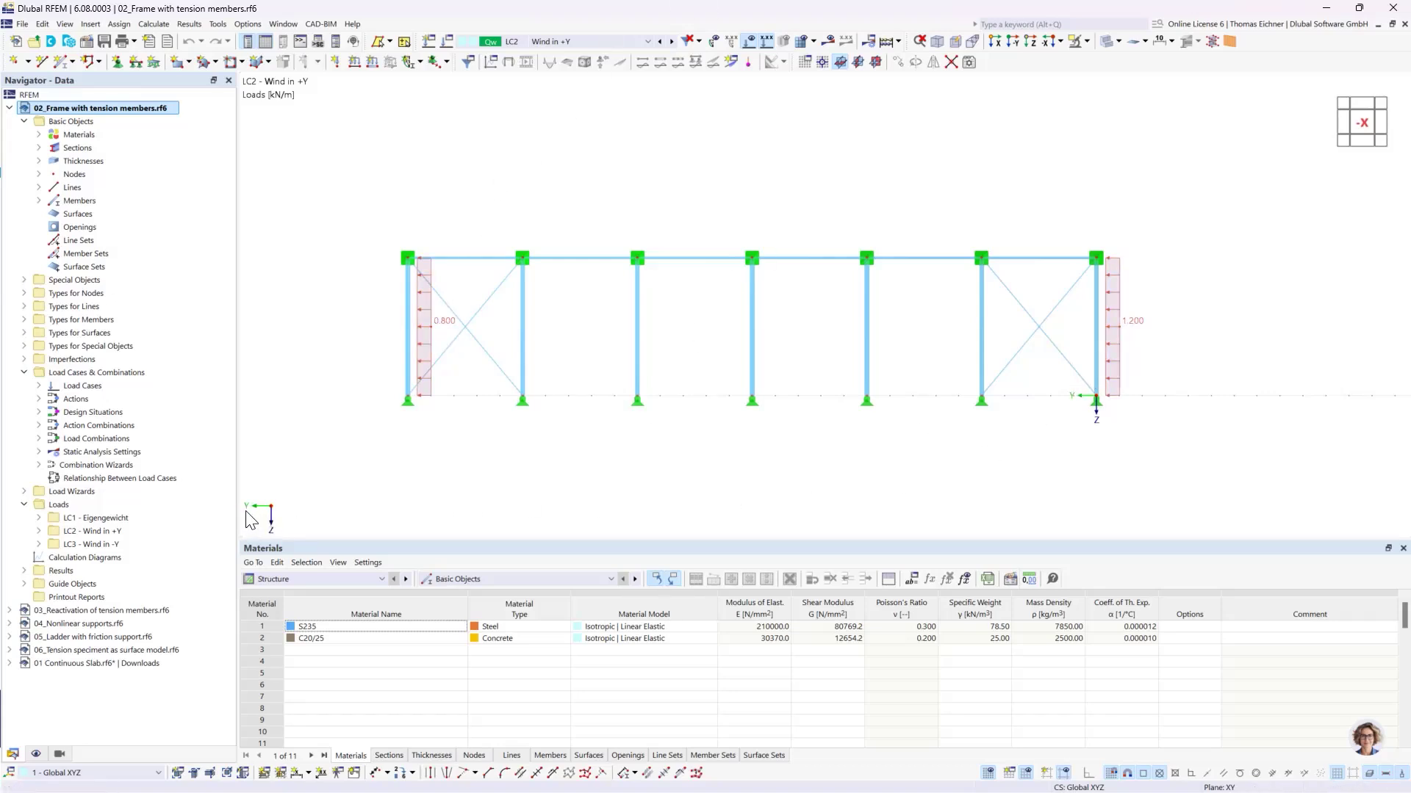
drag(496, 394, 466, 303)
key(Delete)
drag(1061, 372, 989, 271)
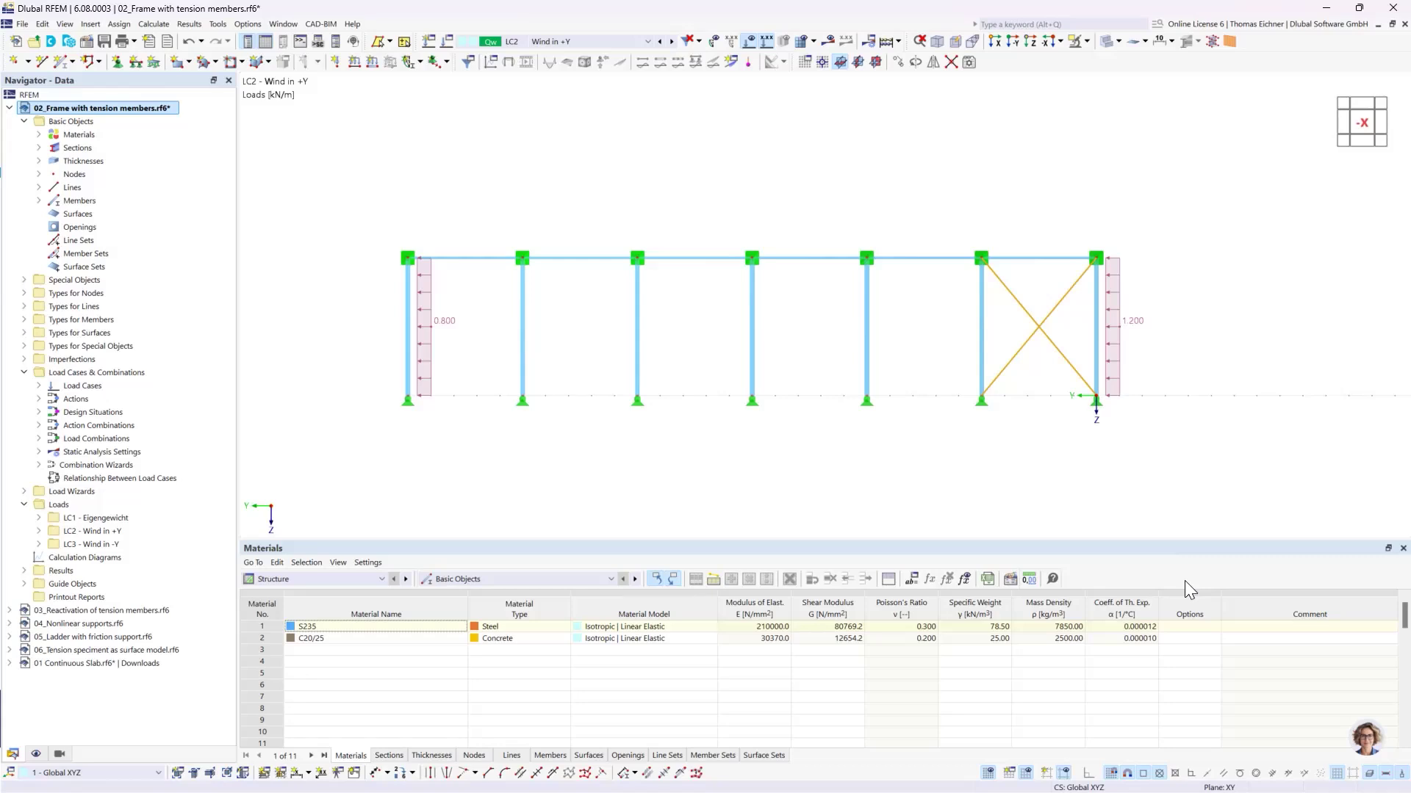
key(Delete)
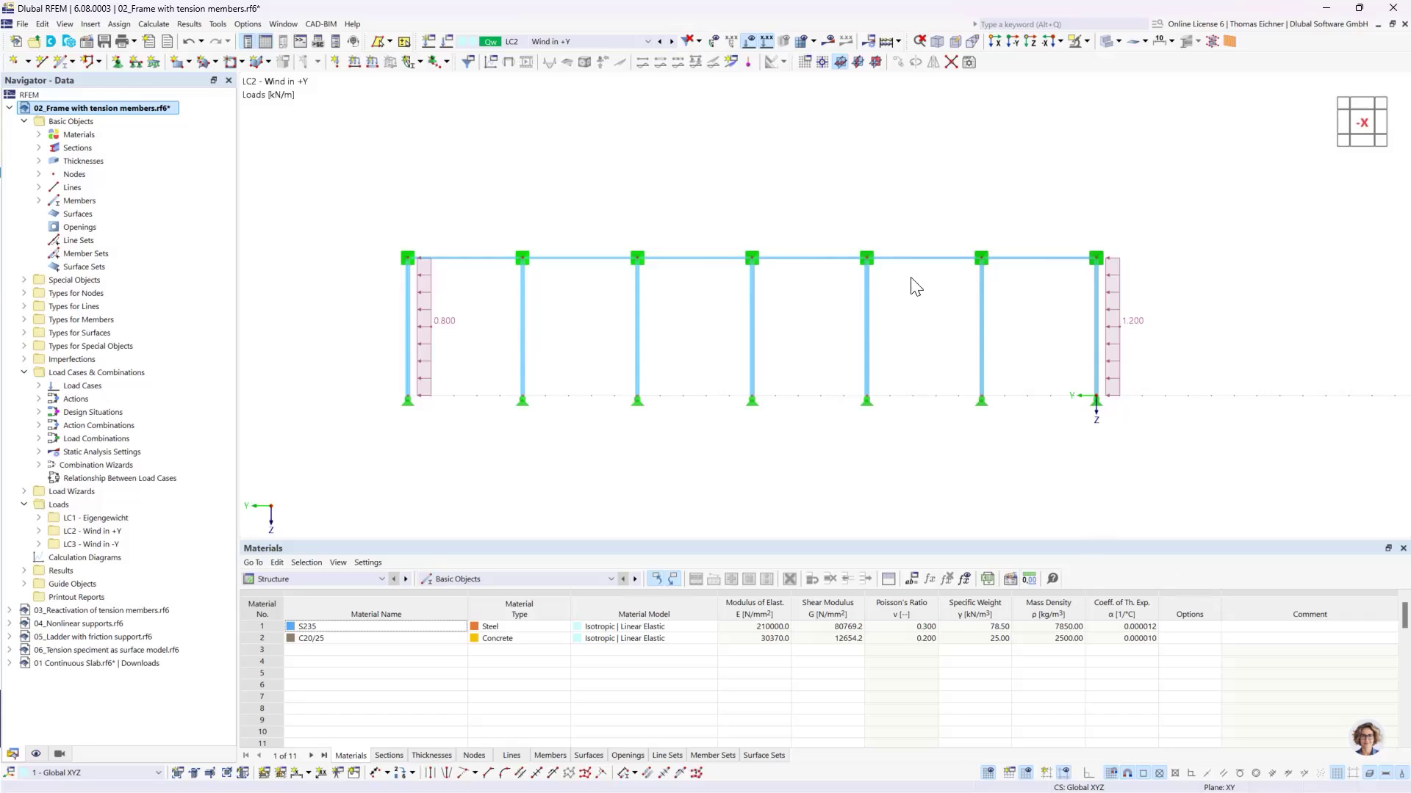
Step: Calculate load case LC2 - Wind in +Y for the unbraced frame and inspect the entry in the errors and warnings table
click(840, 62)
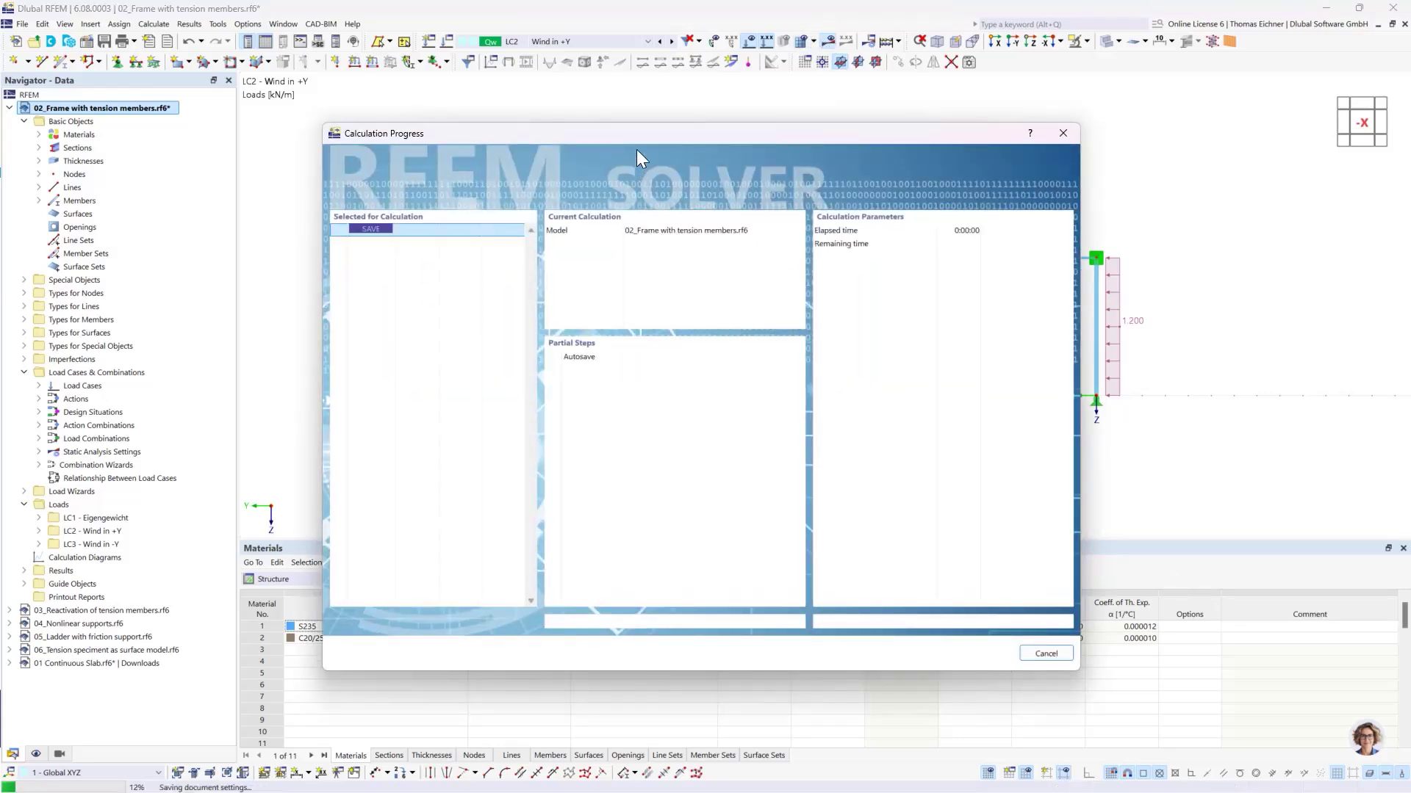
drag(652, 132, 763, 233)
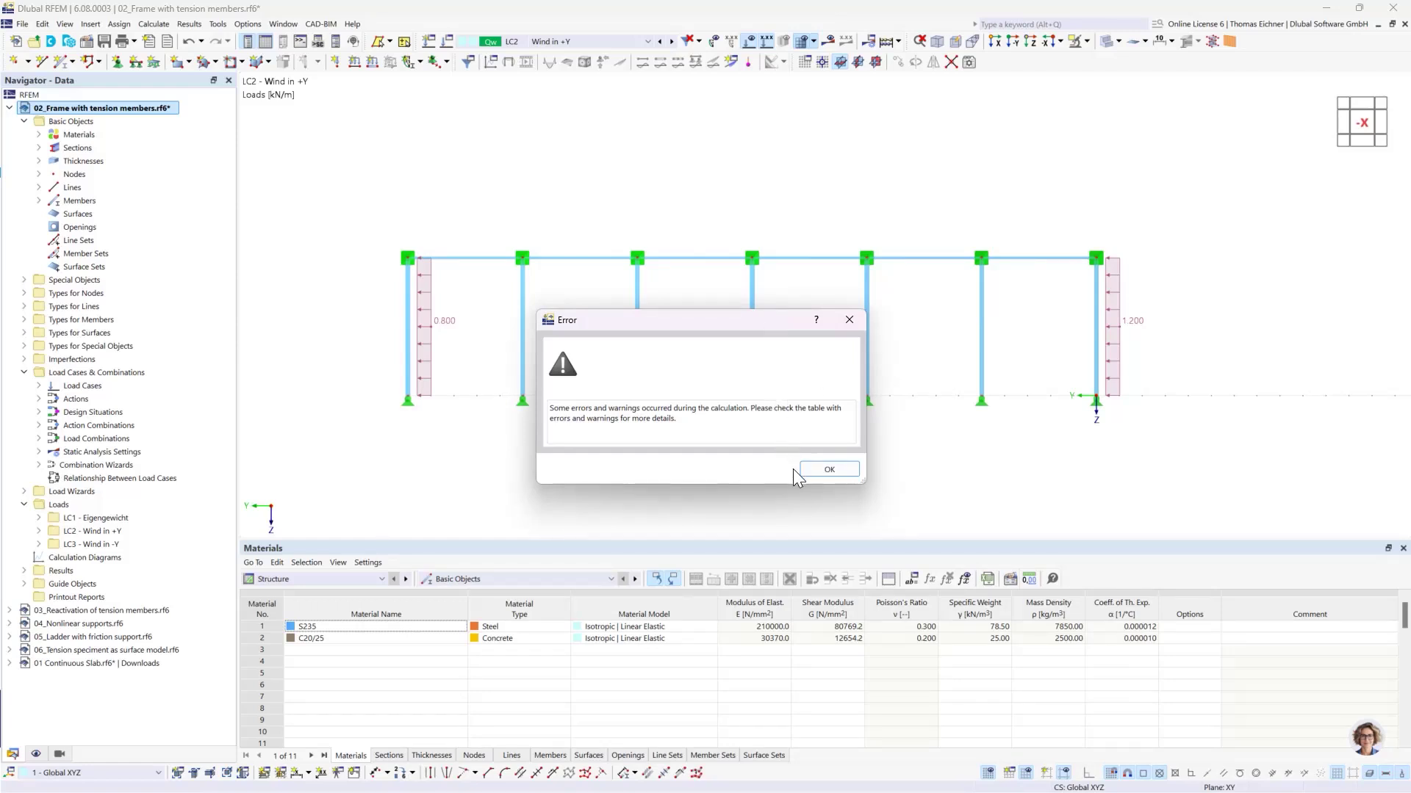
click(821, 470)
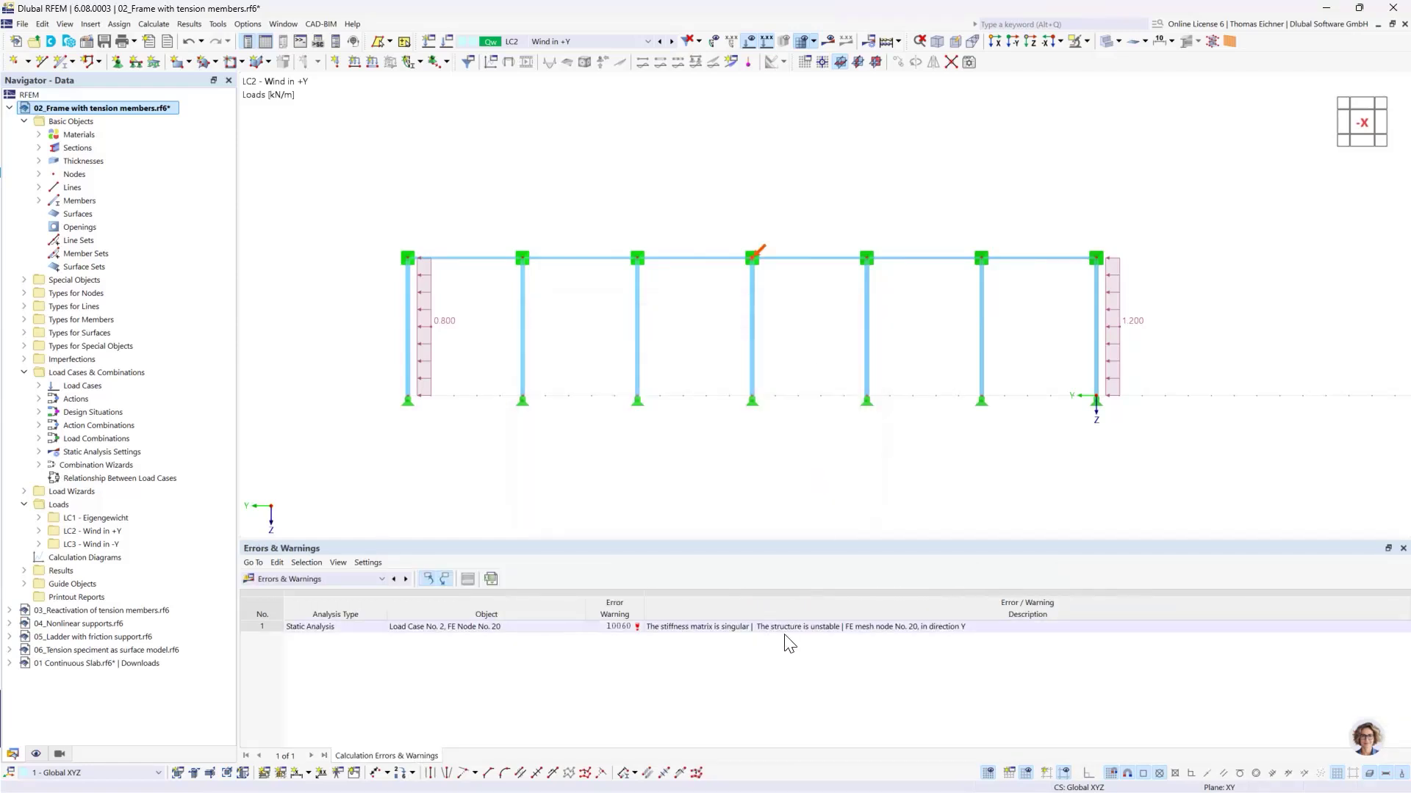
click(702, 624)
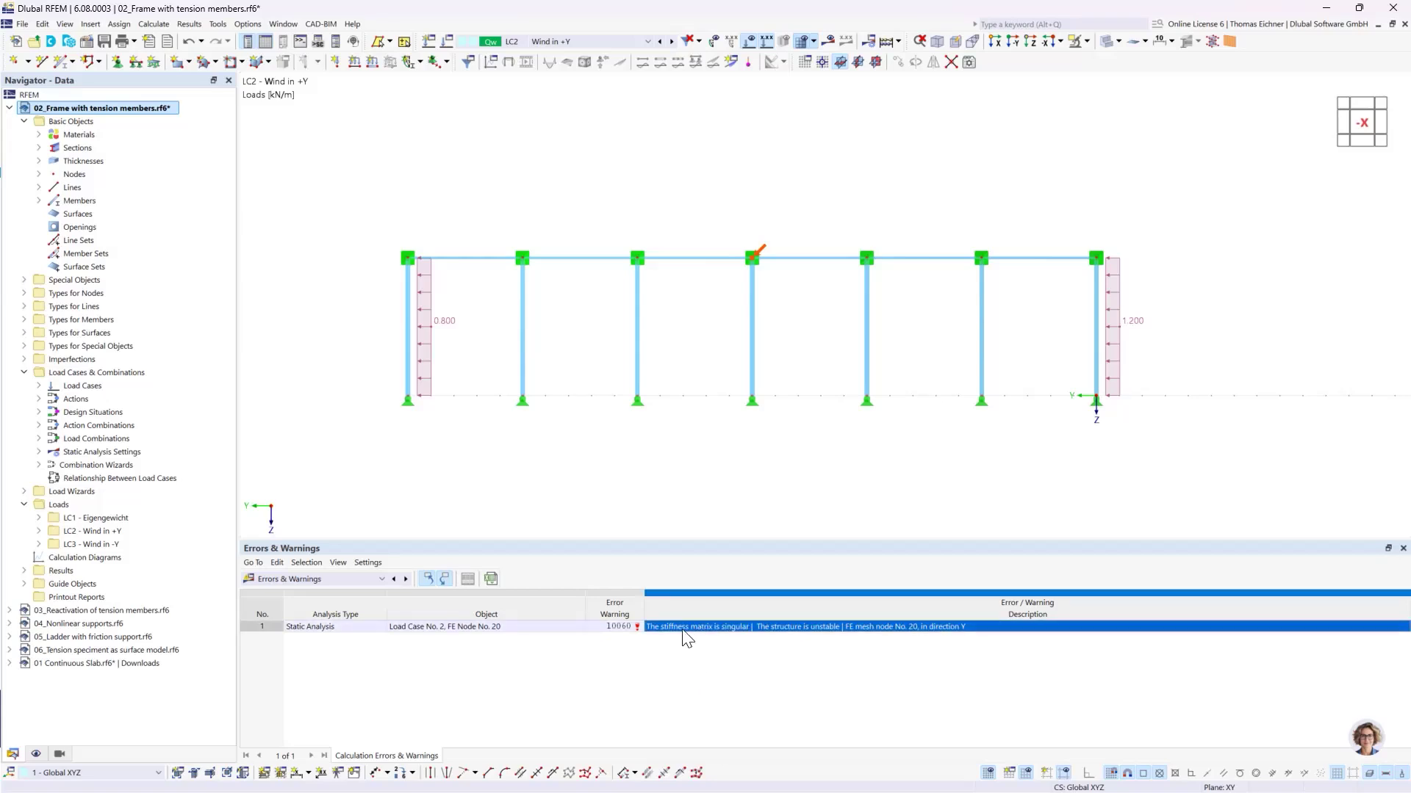
click(718, 641)
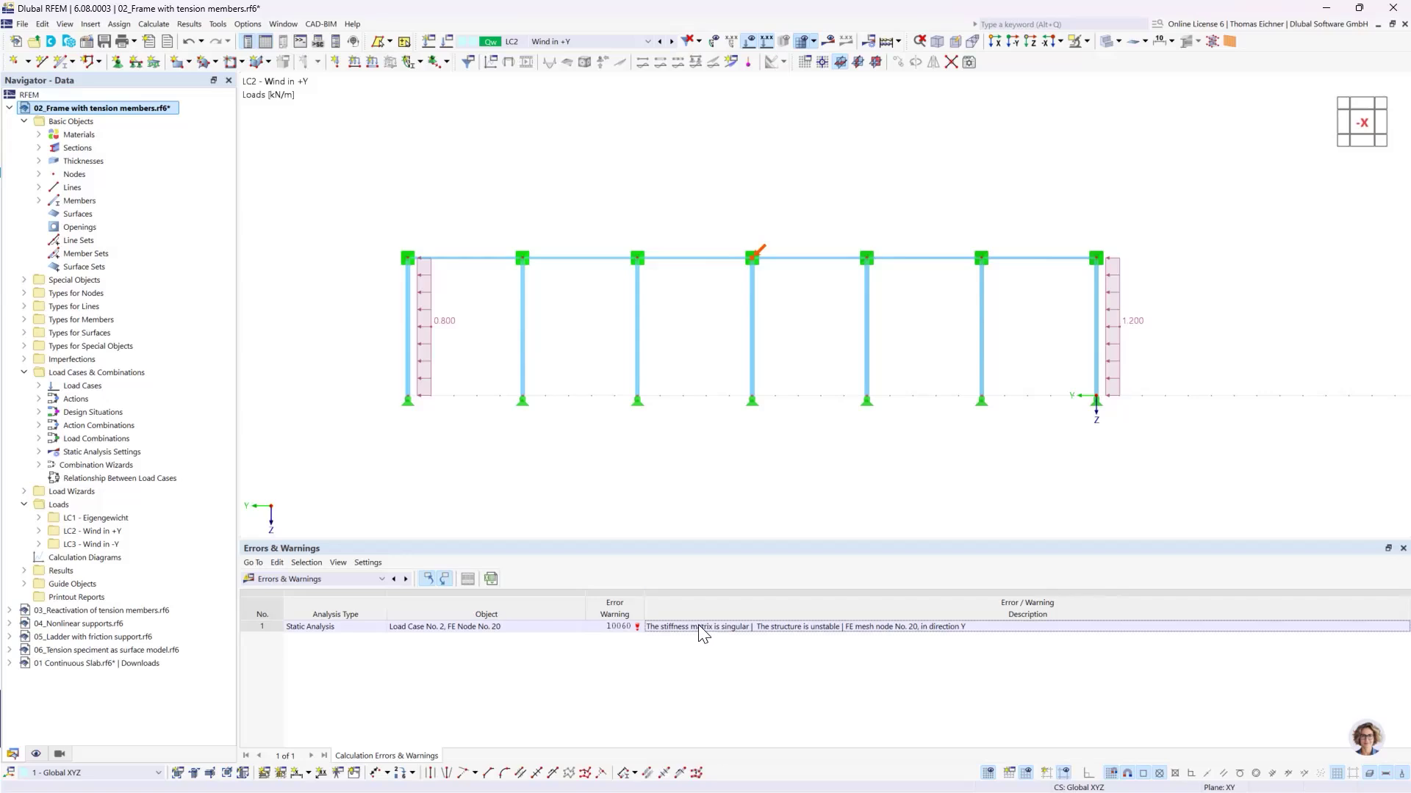
click(699, 627)
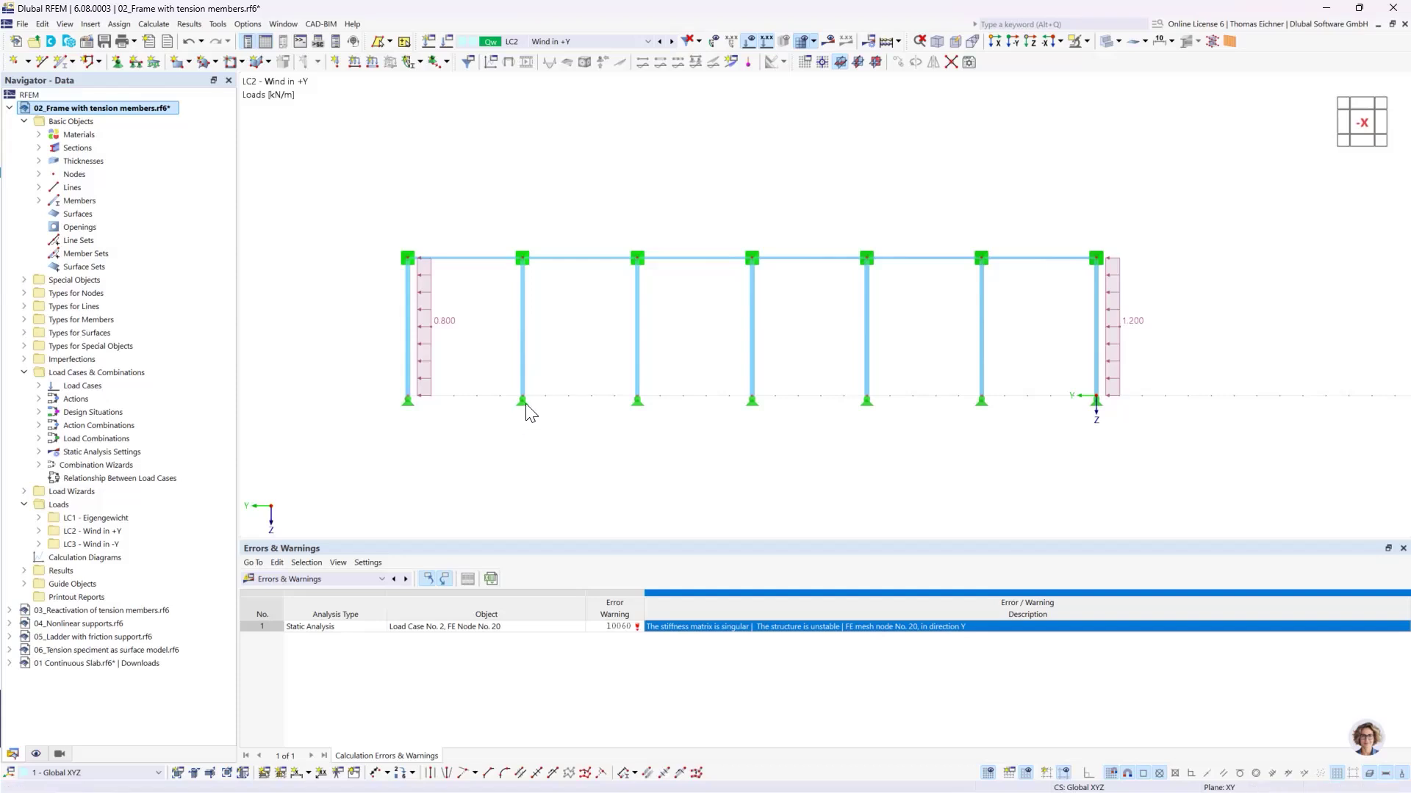
Step: Undo the deletion of the crossed tension members in both end bays of the frame
click(1096, 259)
click(189, 42)
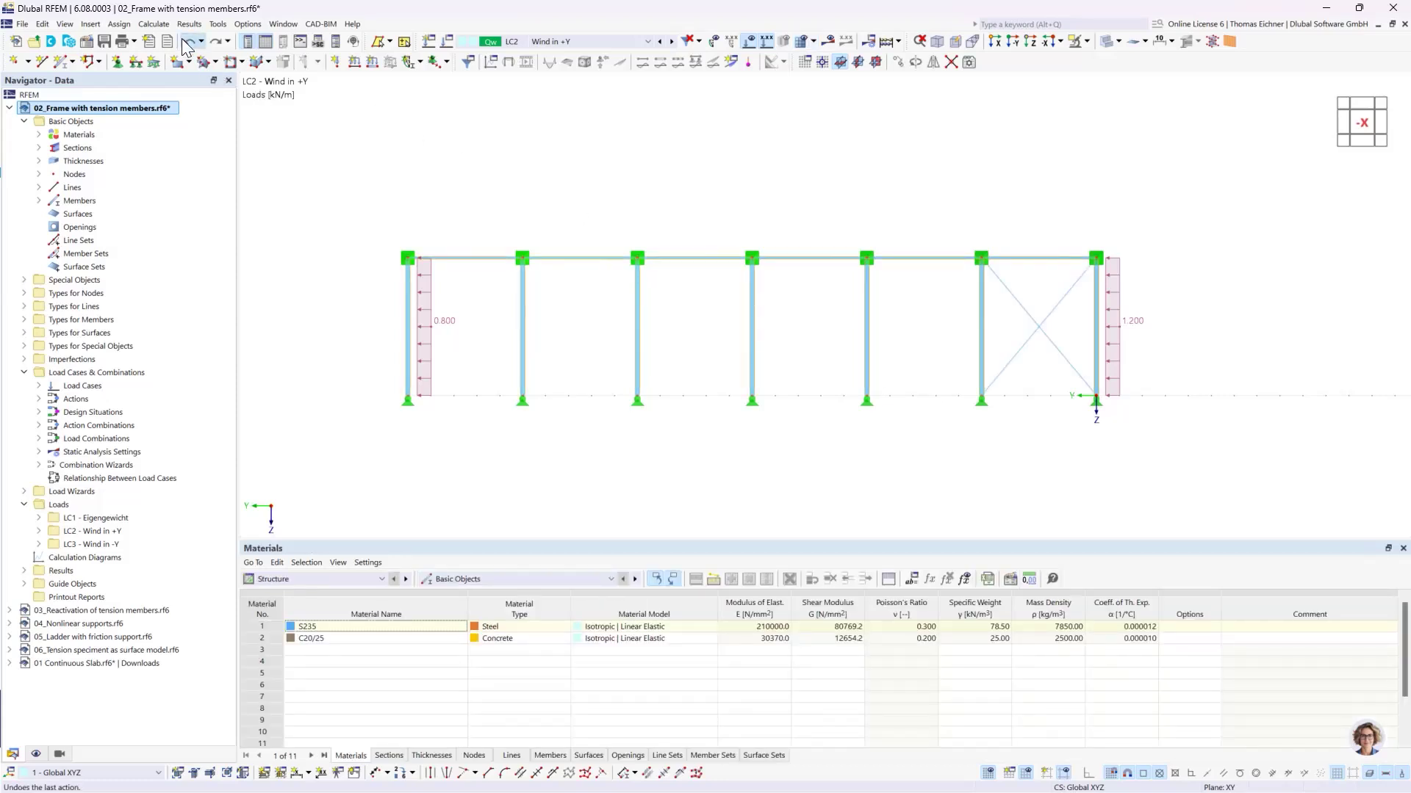
click(184, 43)
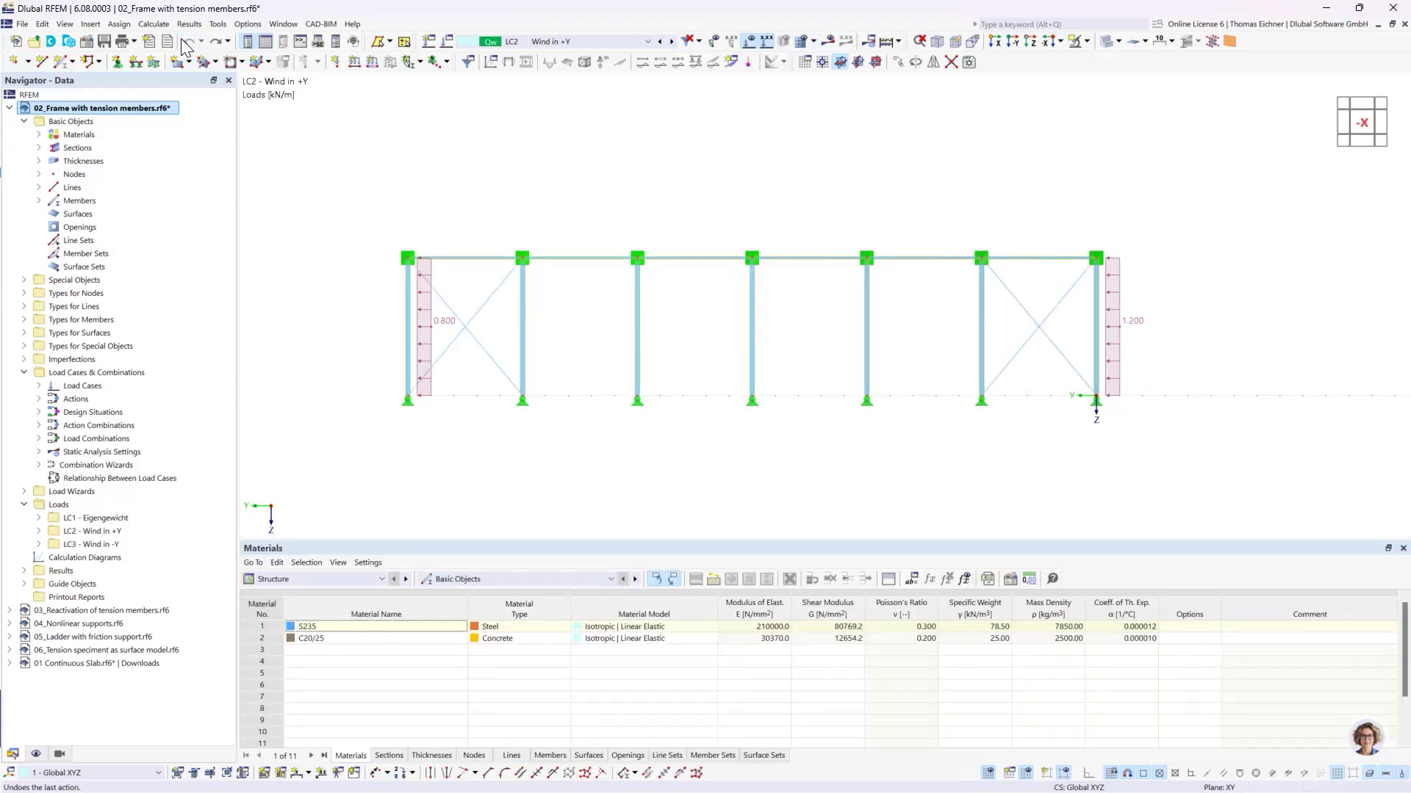
Step: Open the nonlinearity definition assigned to truss member 15, a diagonal in the end bay away from the origin
double_click(481, 322)
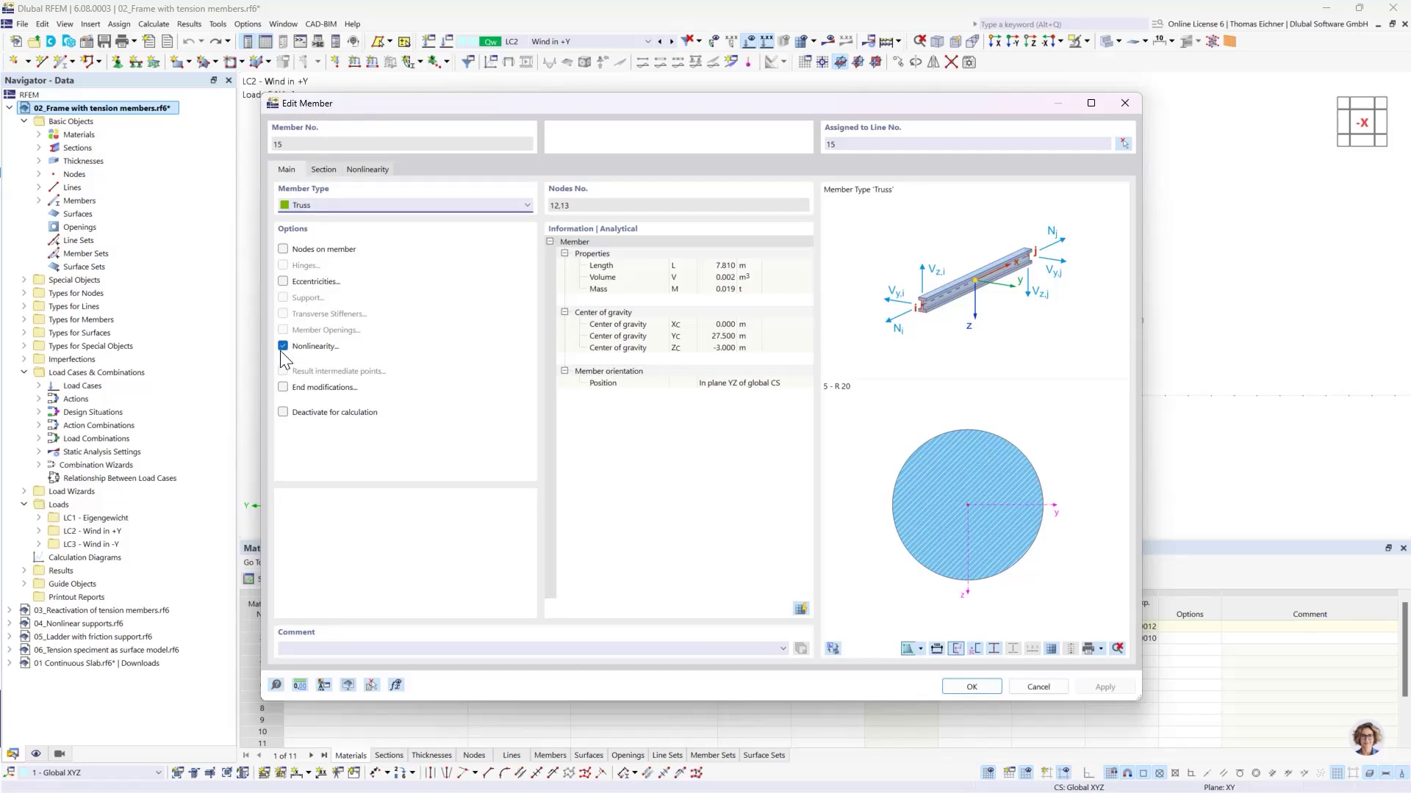
click(365, 171)
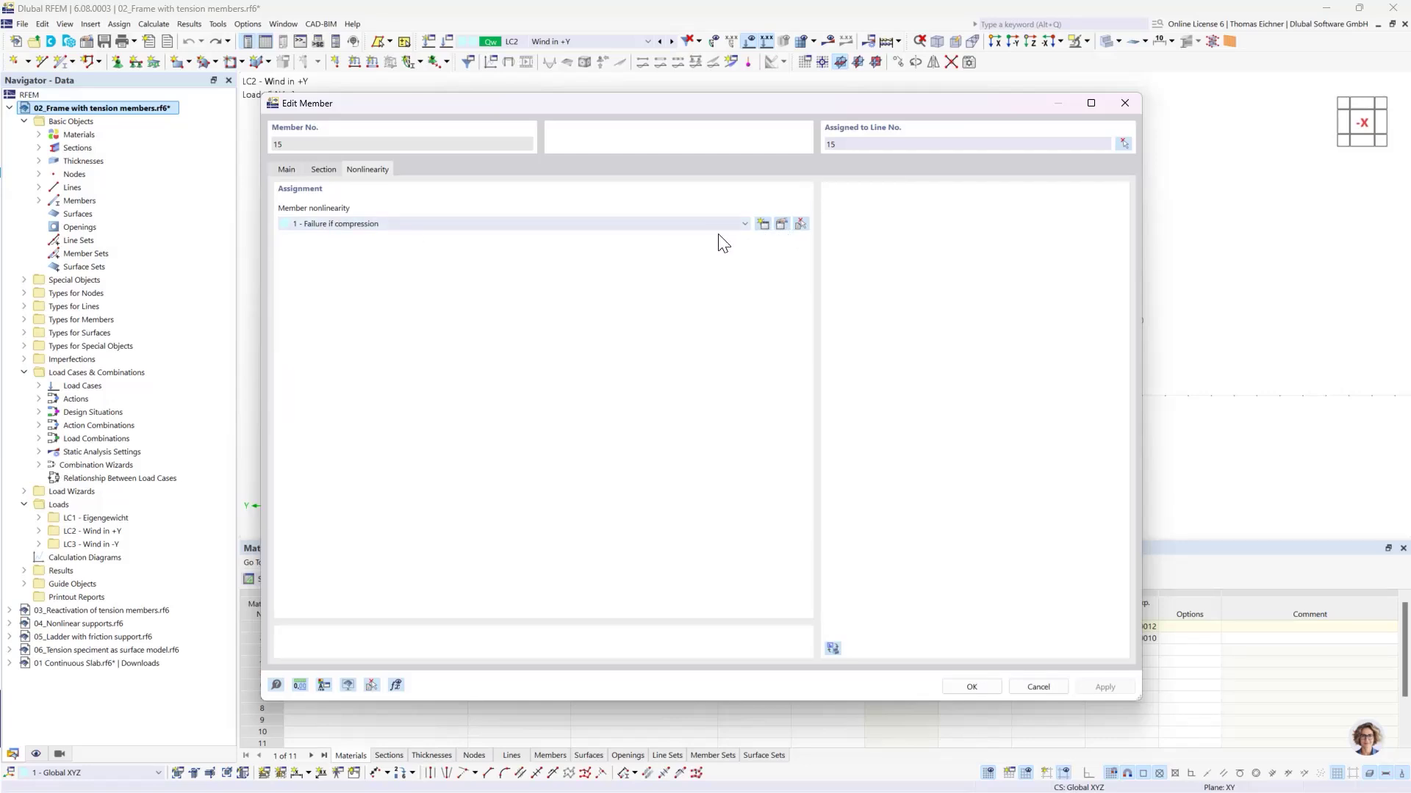
click(779, 224)
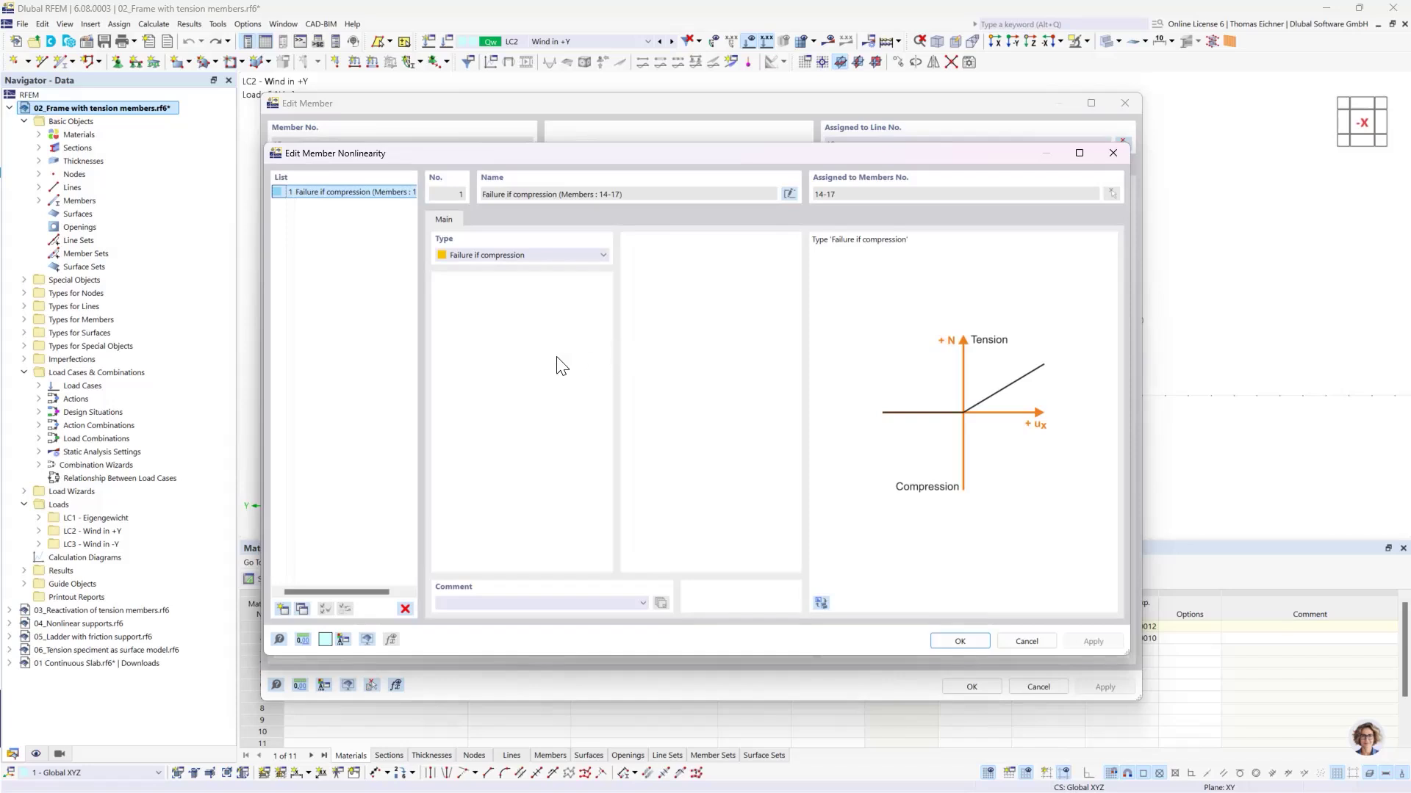
drag(534, 156, 551, 155)
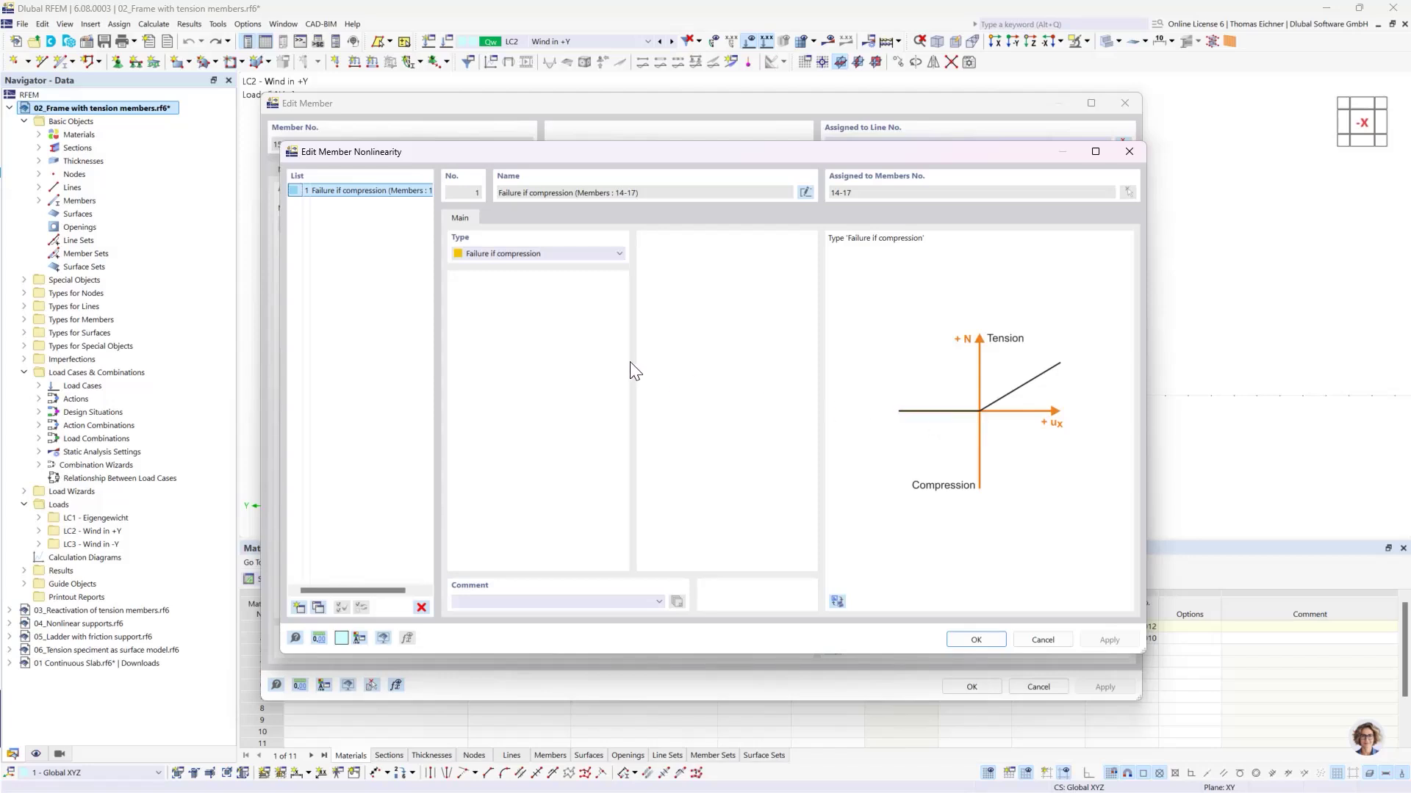
Step: Try the Yielding type for the member nonlinearity and set it back to Failure if compression
click(573, 255)
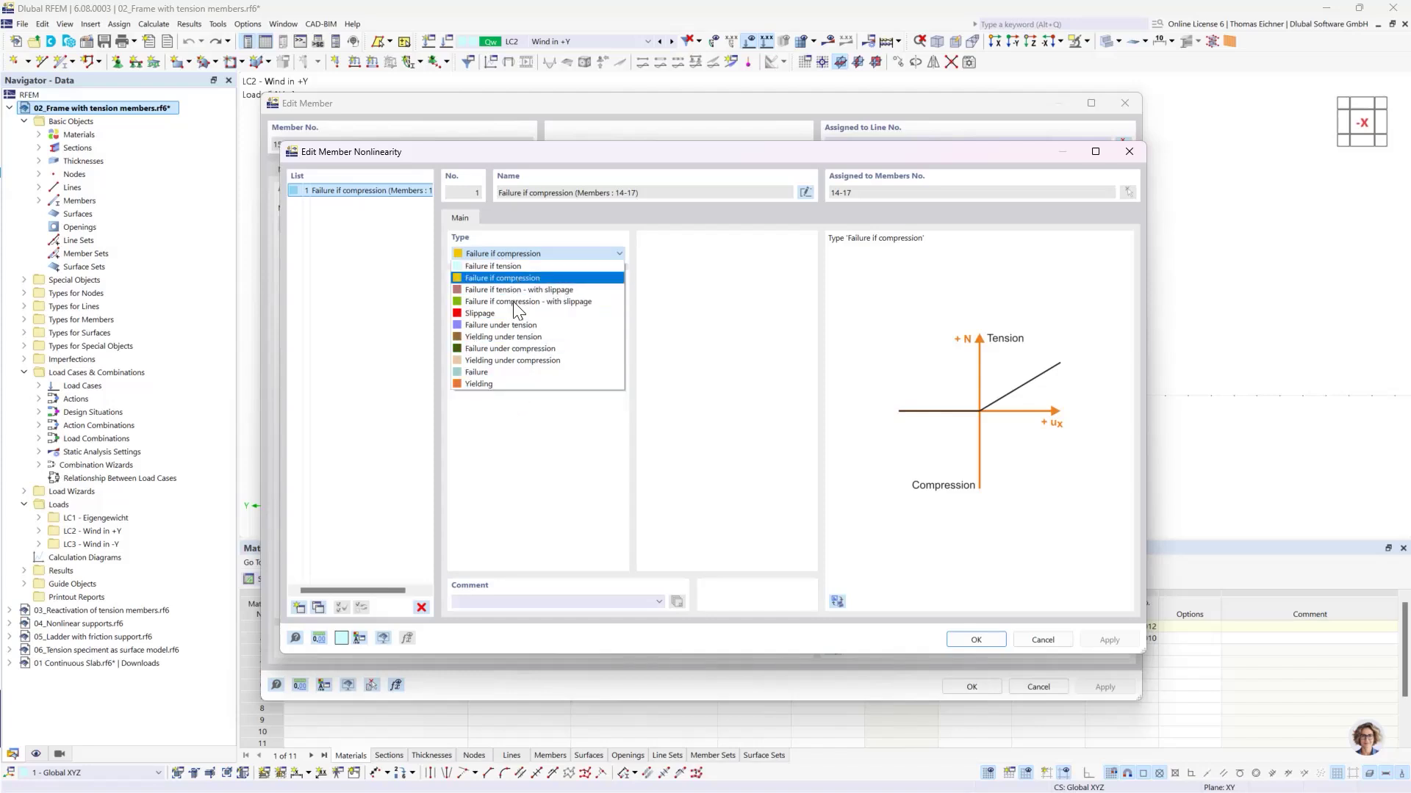
click(497, 384)
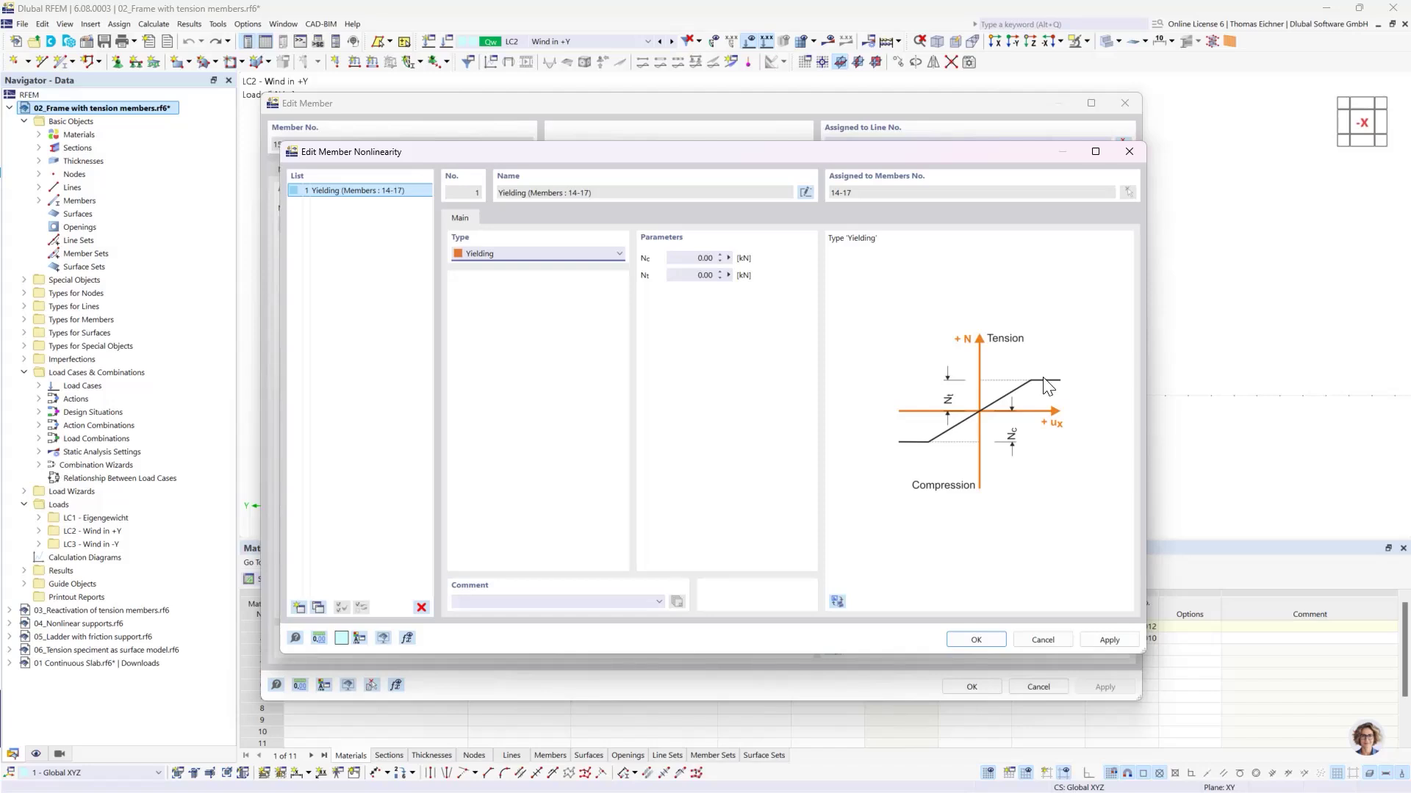
click(558, 254)
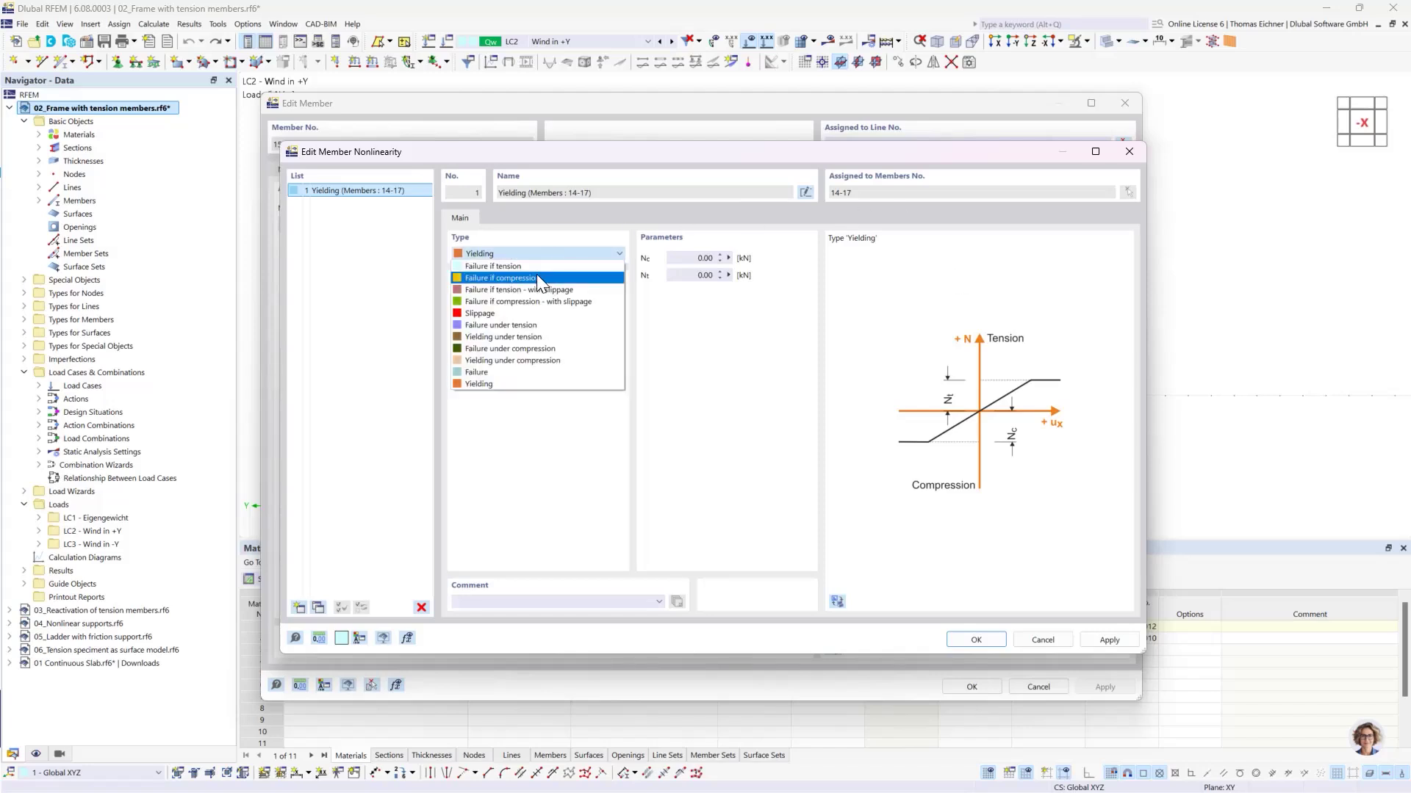
click(539, 278)
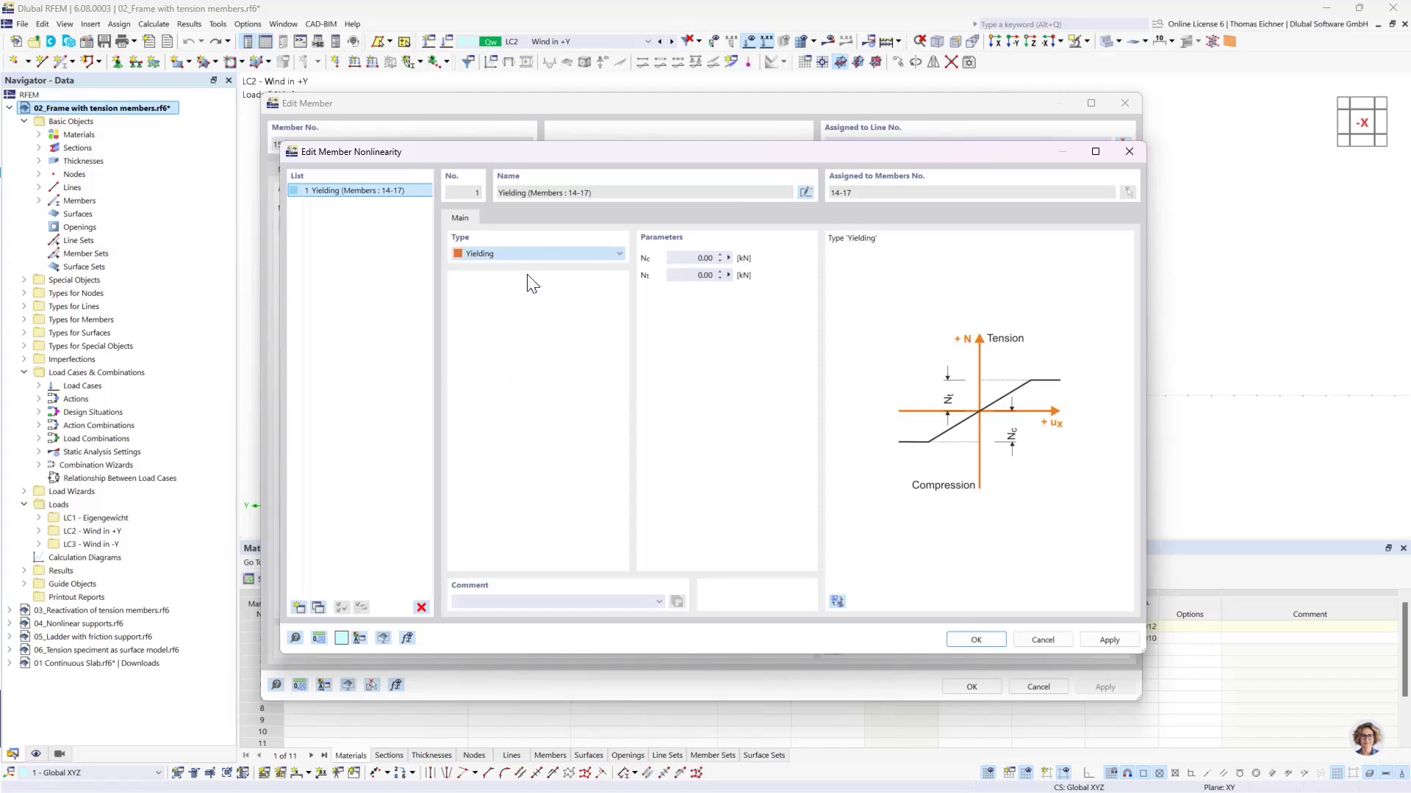
click(975, 640)
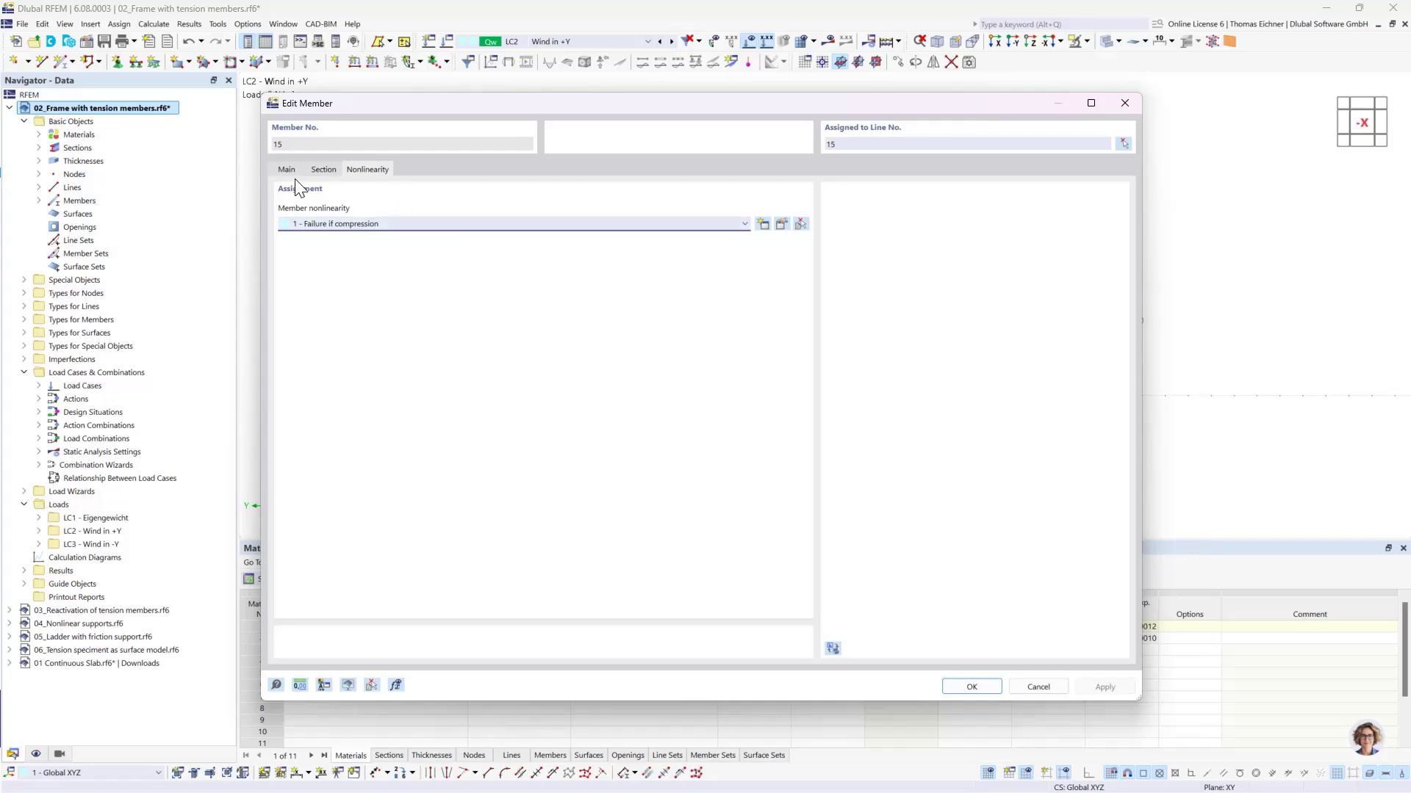
Step: Review the available member types for the diagonal and close its properties with the Truss type kept
click(288, 170)
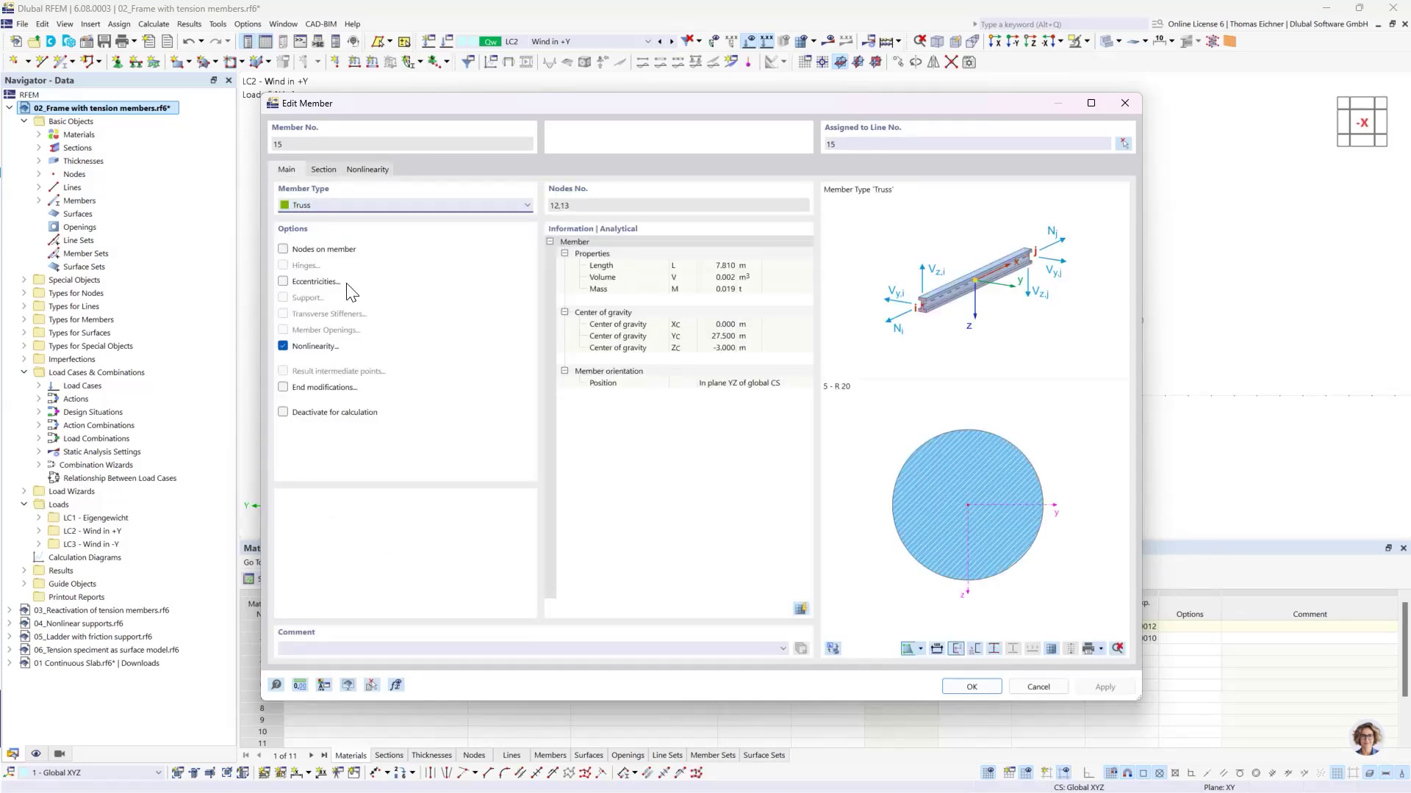
click(419, 205)
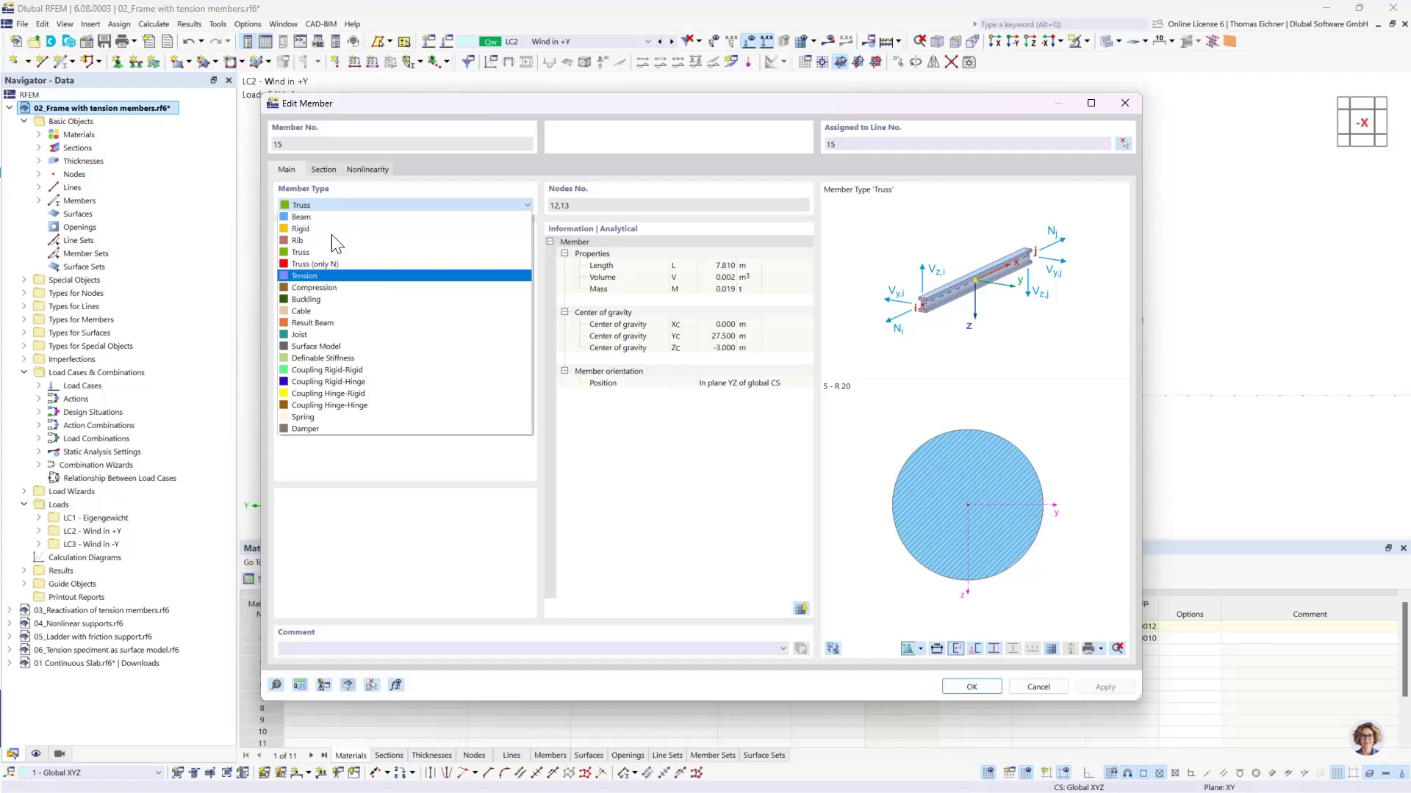
click(337, 205)
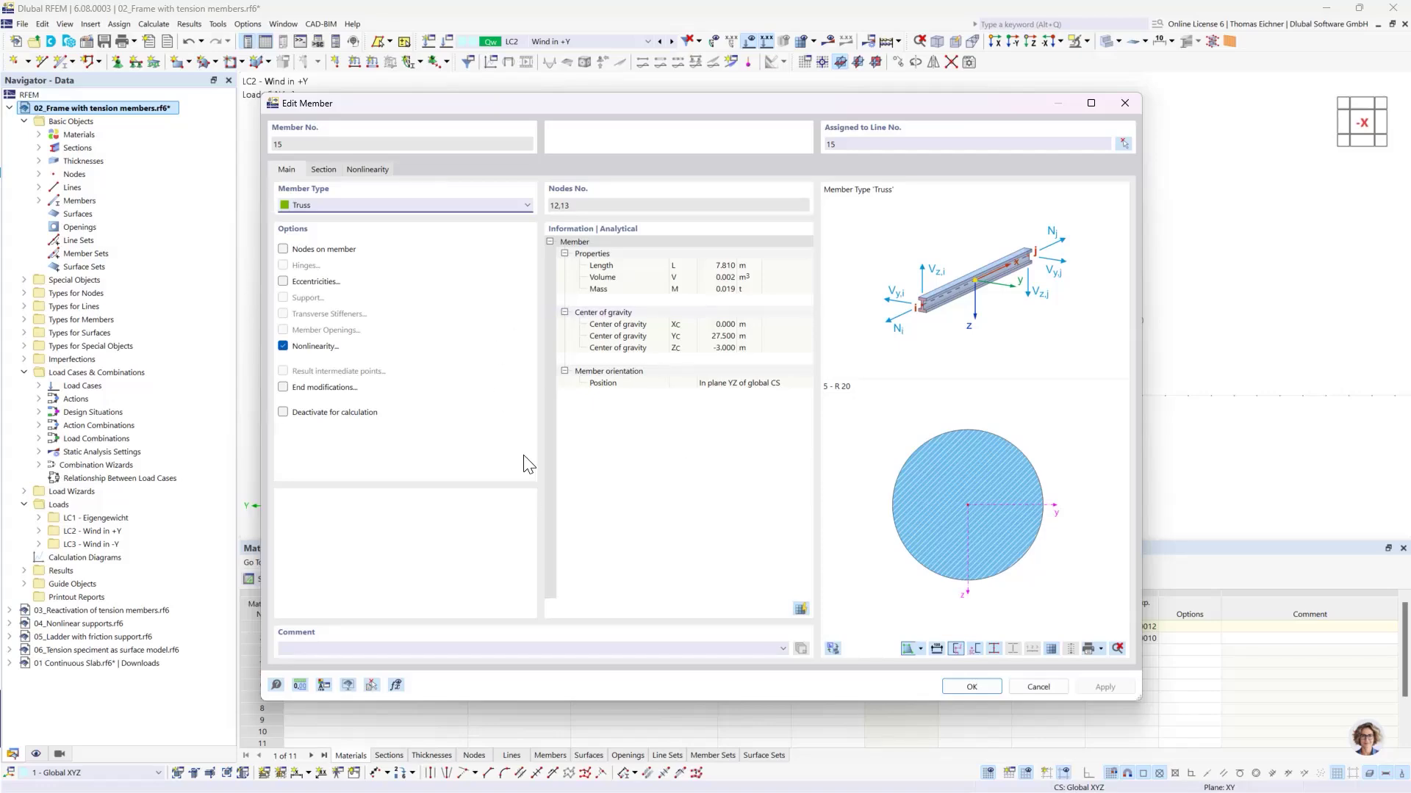
key(Escape)
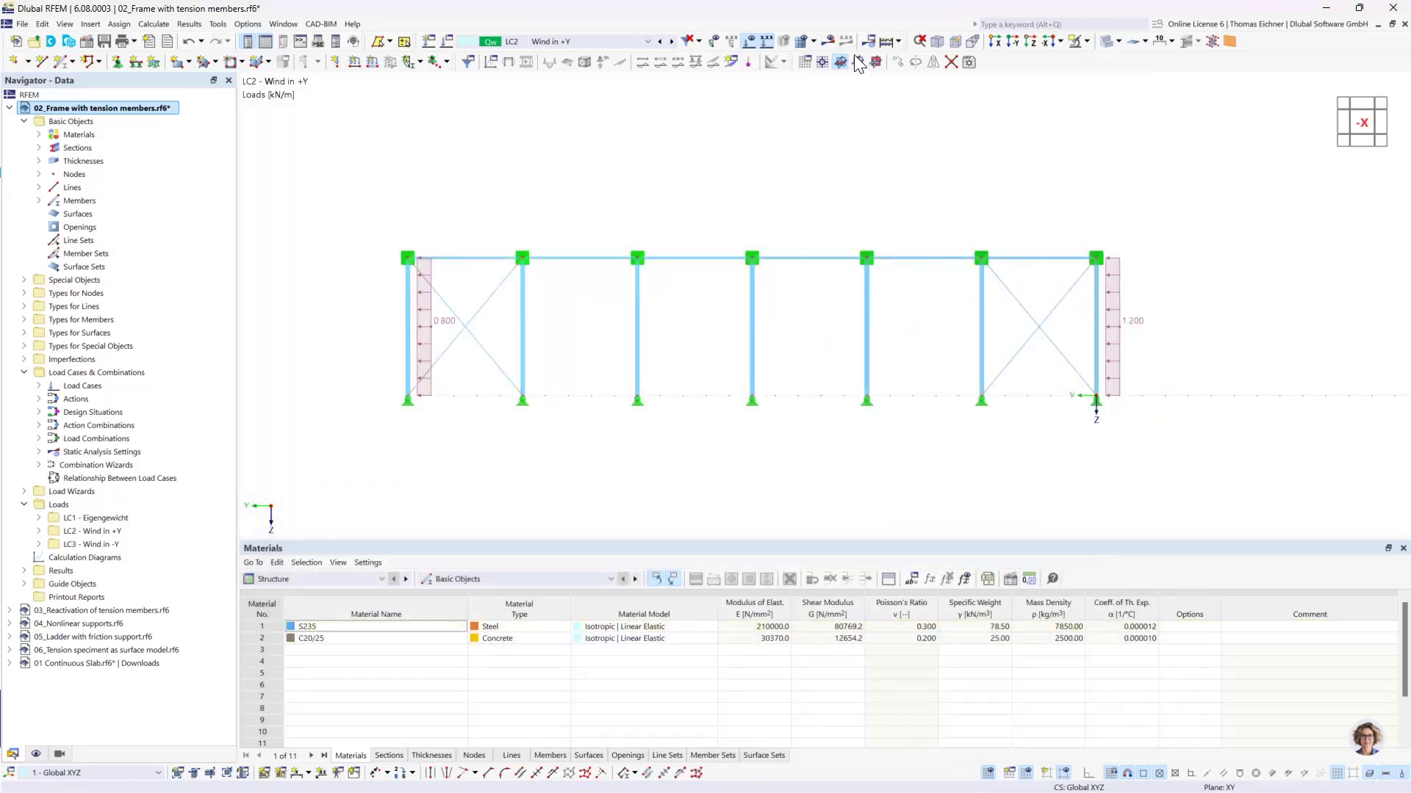
Step: Calculate LC2 - Wind in +Y for the braced frame and display the member axial forces N together with the support reactions
click(829, 43)
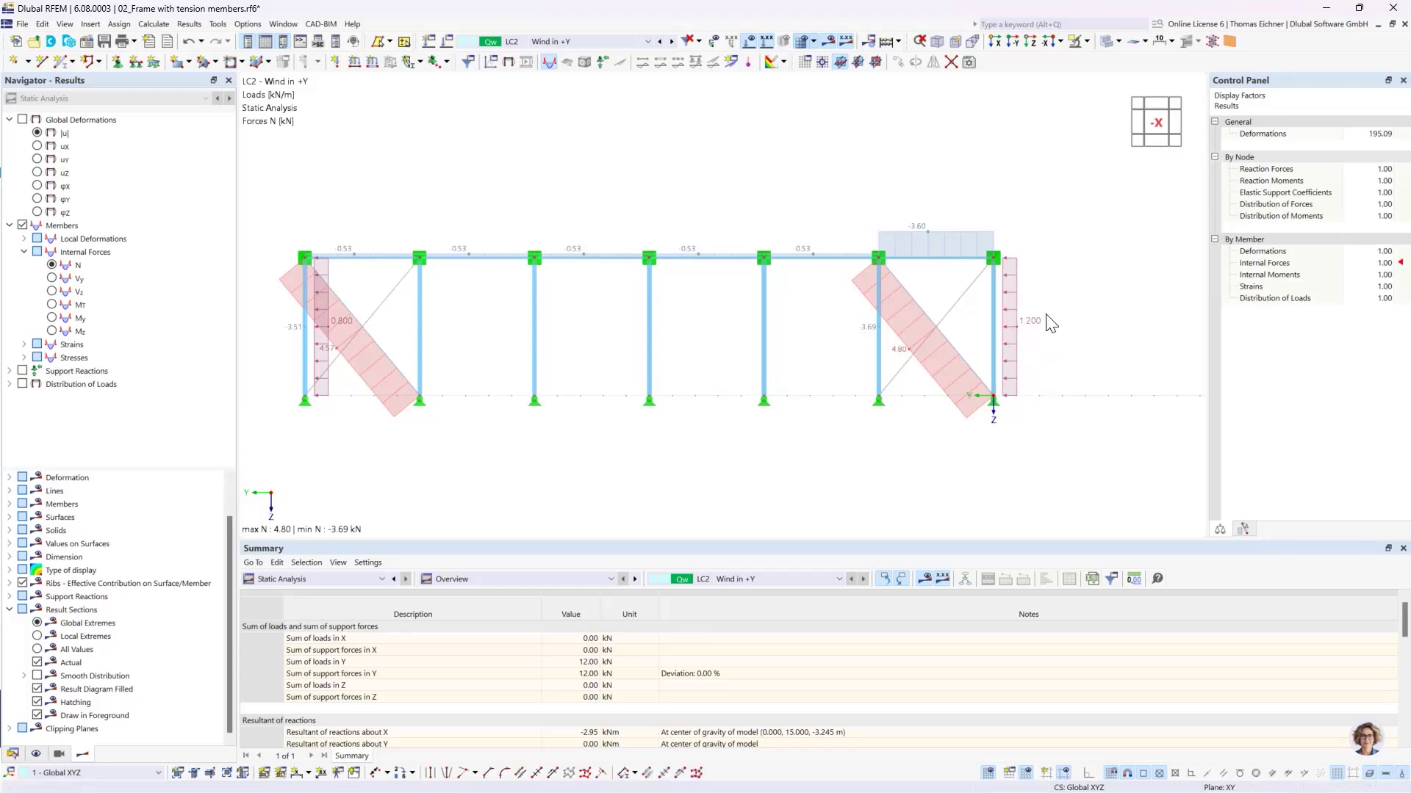
scroll(981, 266, up, 1)
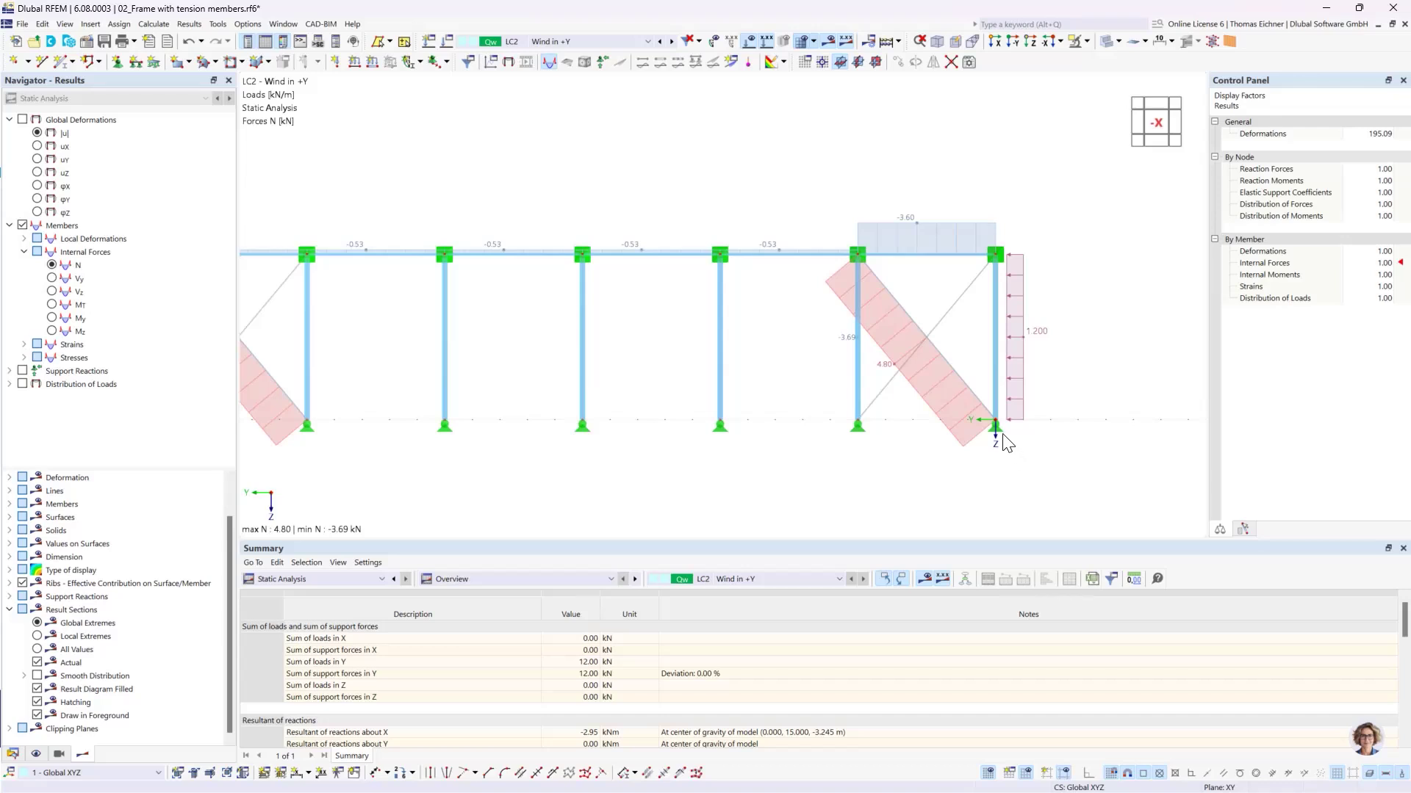
click(23, 371)
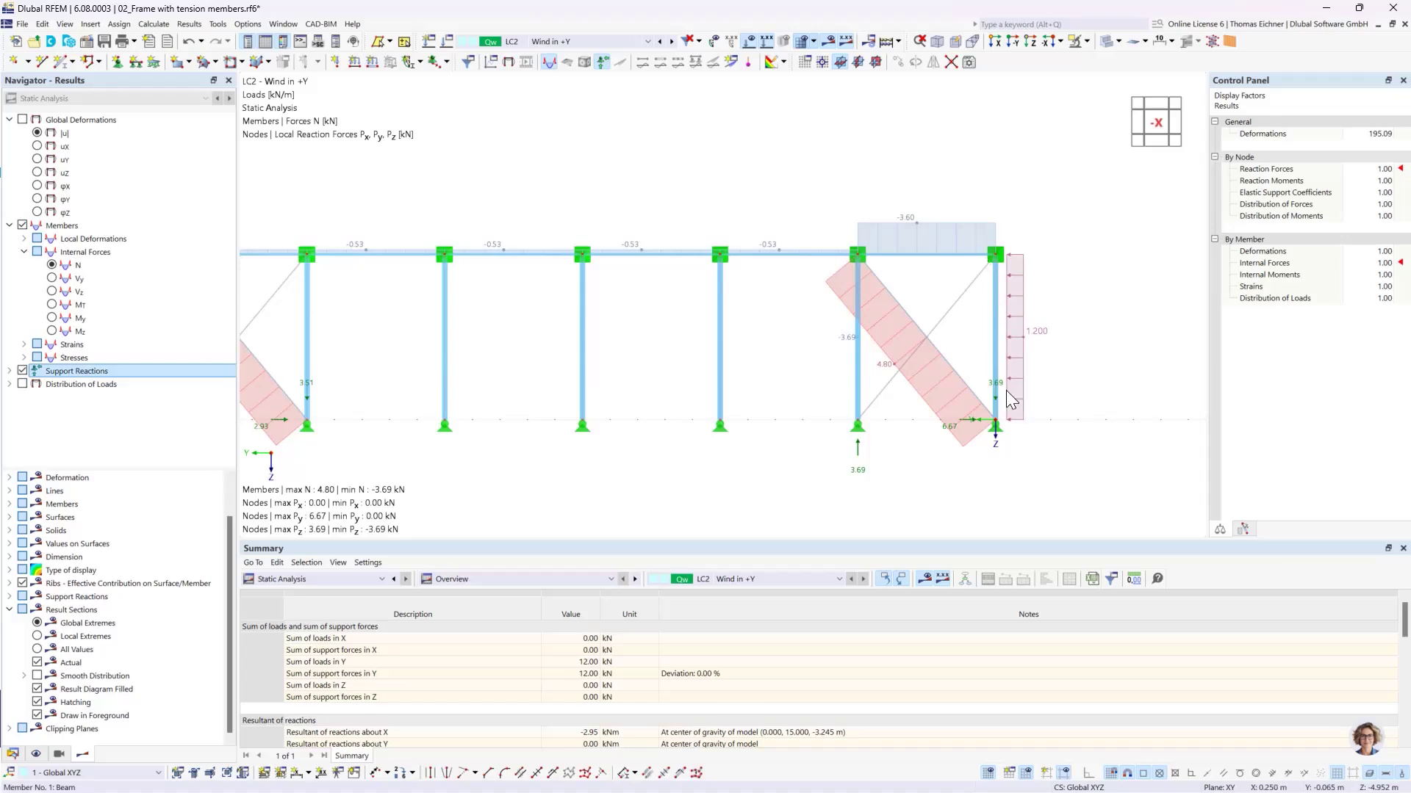
click(993, 259)
scroll(955, 351, up, 2)
scroll(950, 351, up, 1)
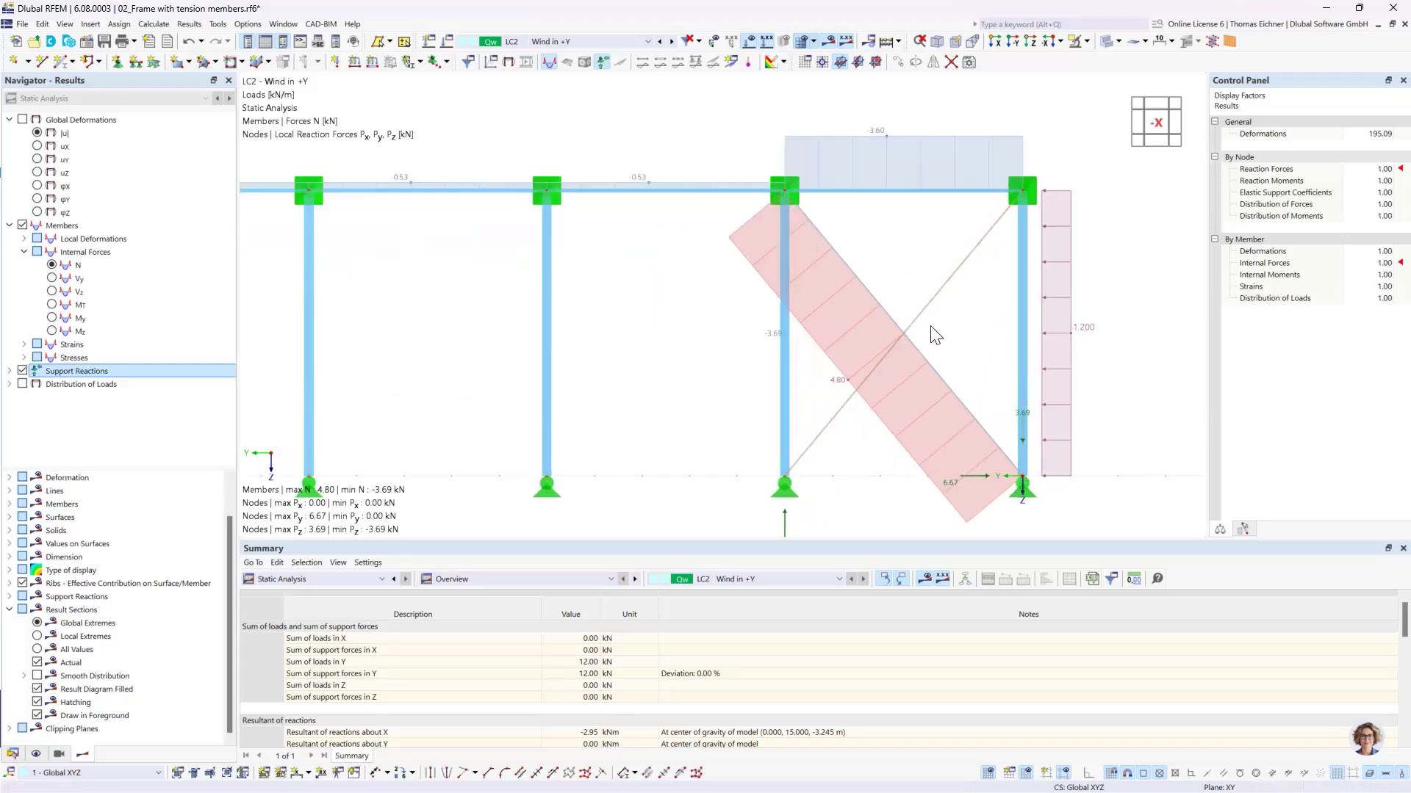
scroll(911, 320, down, 1)
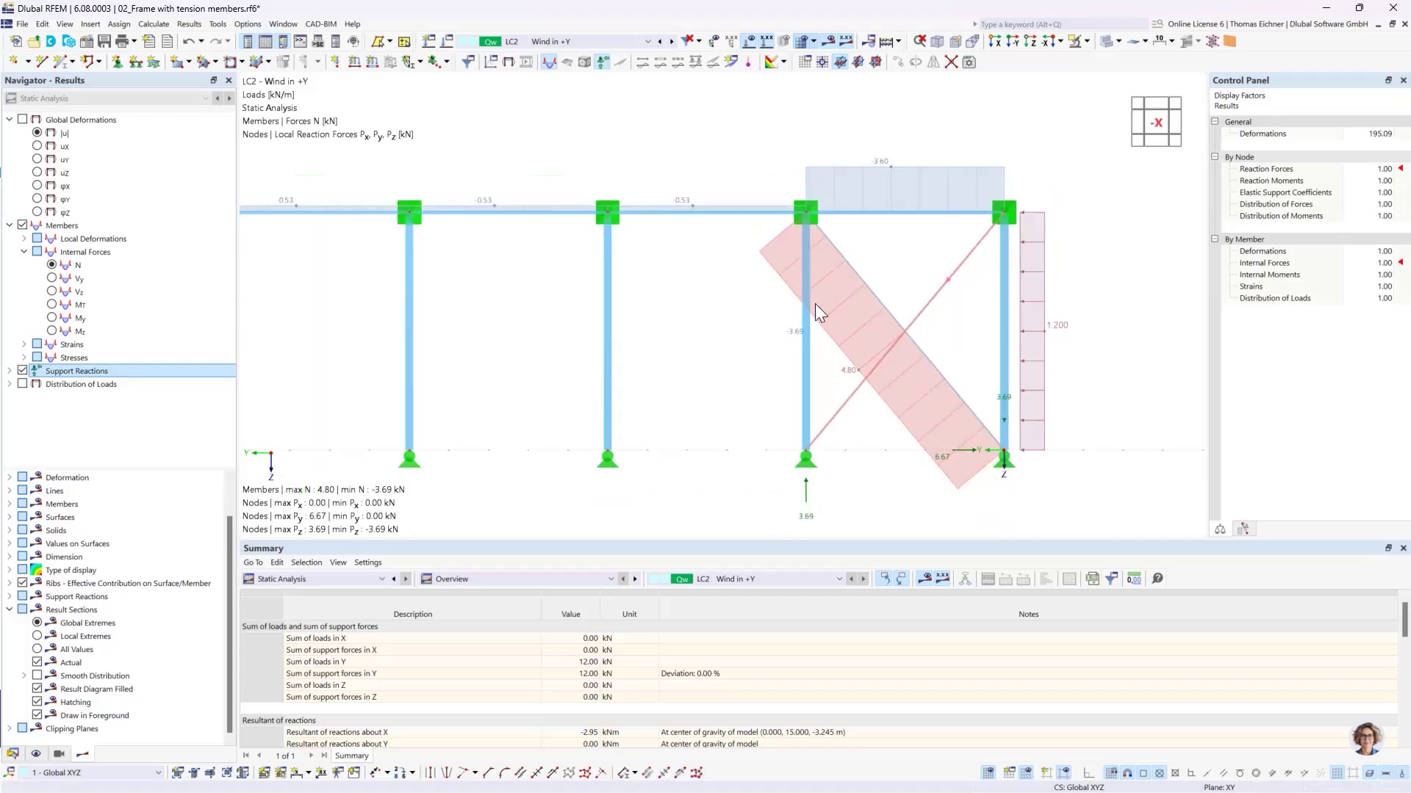
Step: Display the global deformations |u| and raise their display factor to 512
click(37, 132)
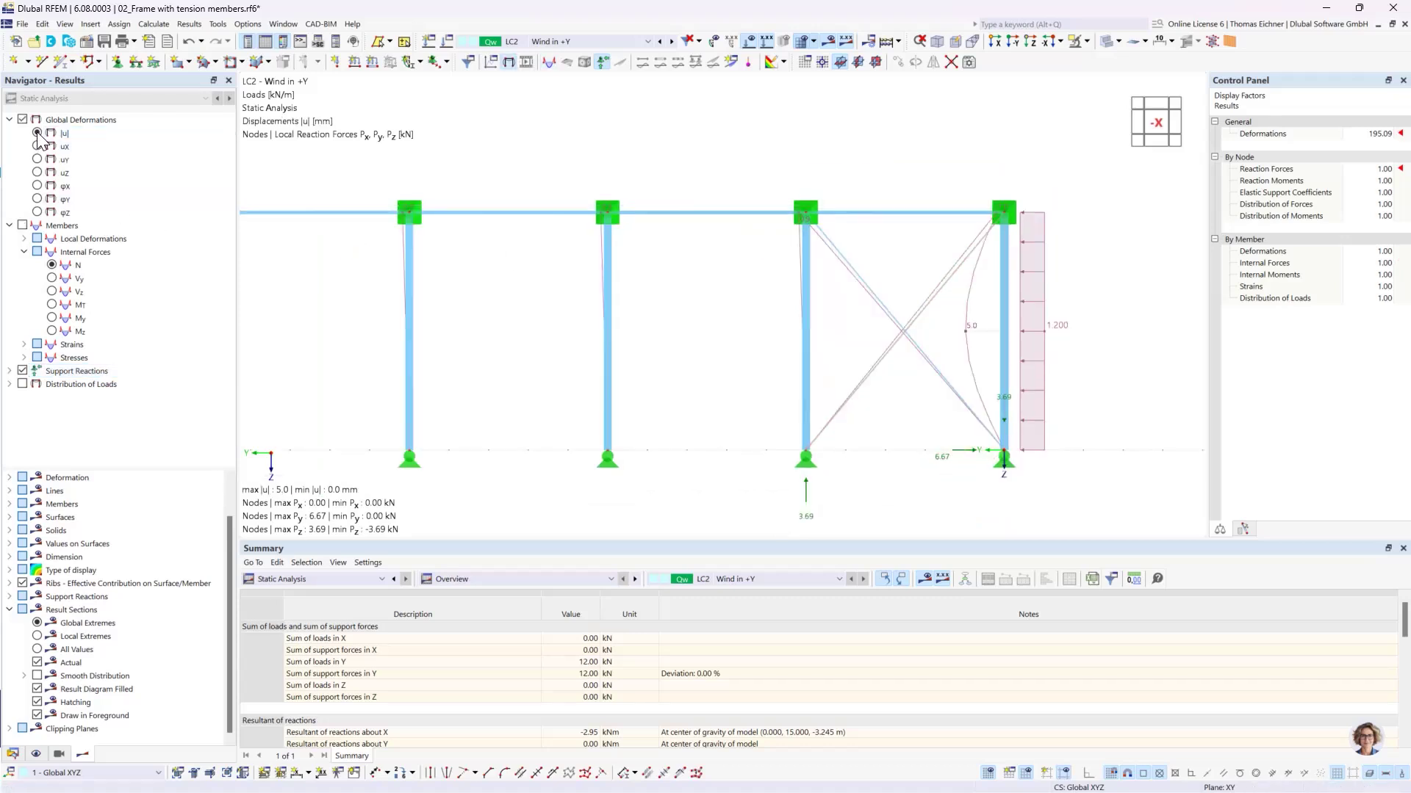
click(1356, 135)
click(1388, 131)
click(1388, 131)
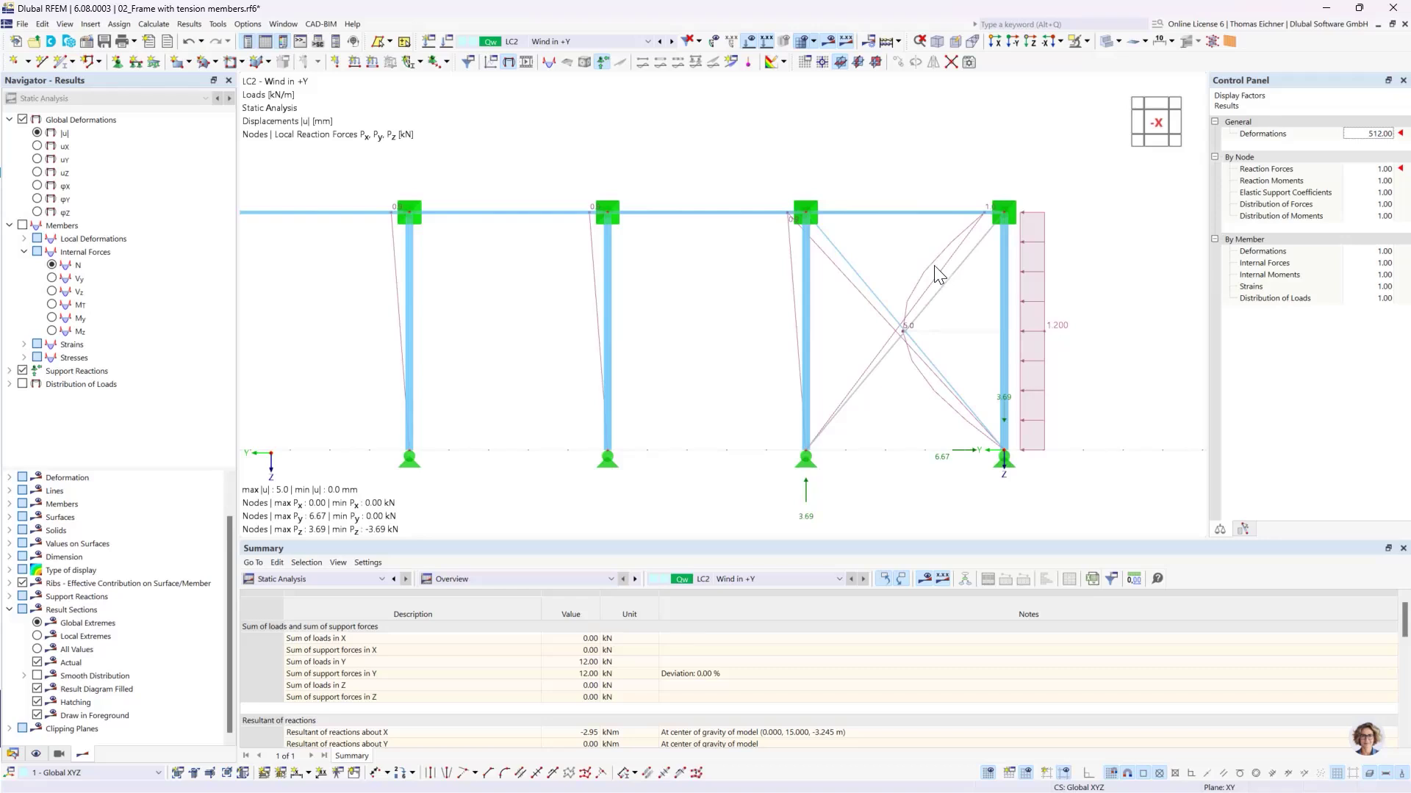
Step: Reduce the deformation display factor to 128 and display the member axial forces N again
click(1389, 136)
click(1389, 136)
click(52, 265)
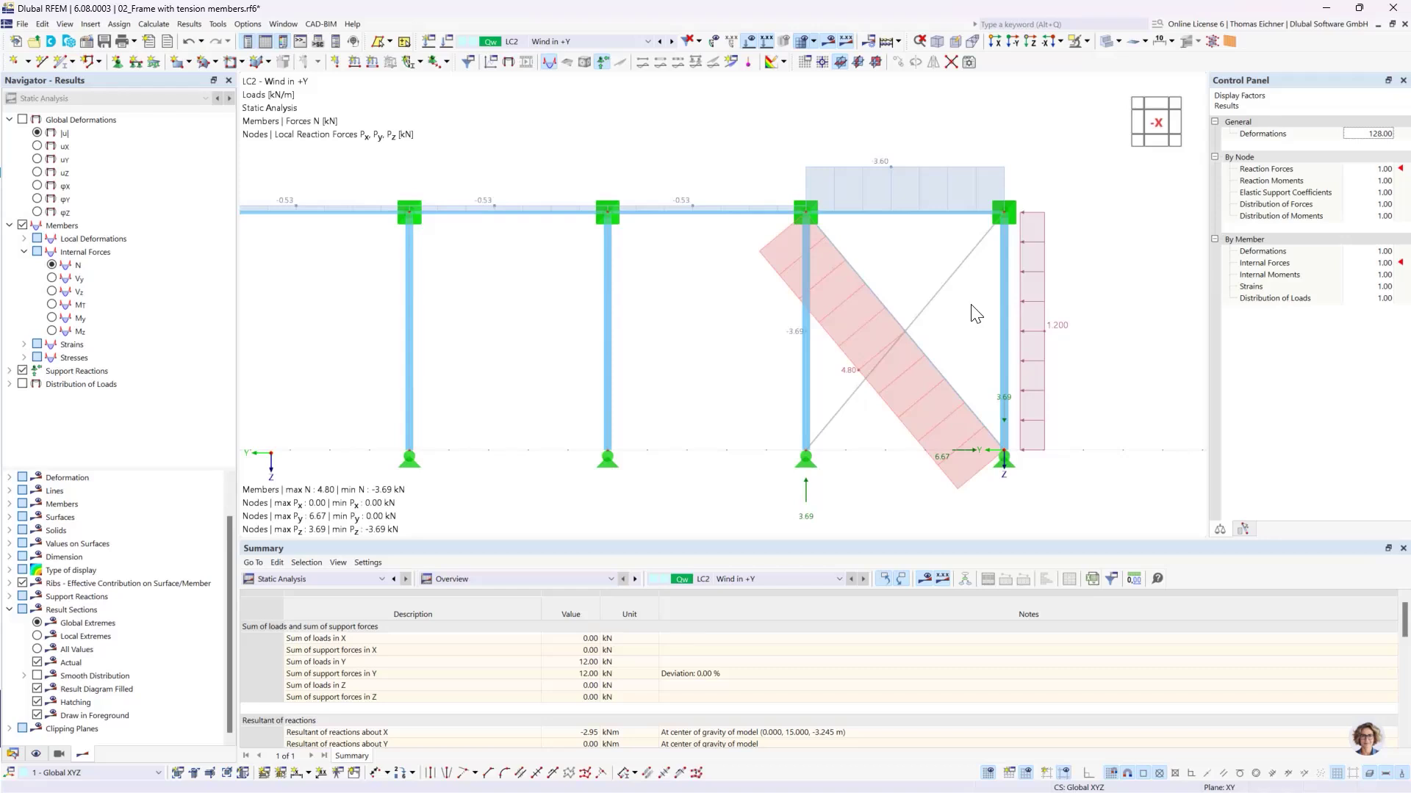
Step: Hide the load display and toggle the results to inspect the diagonals in the end bay at the origin
scroll(927, 356, up, 5)
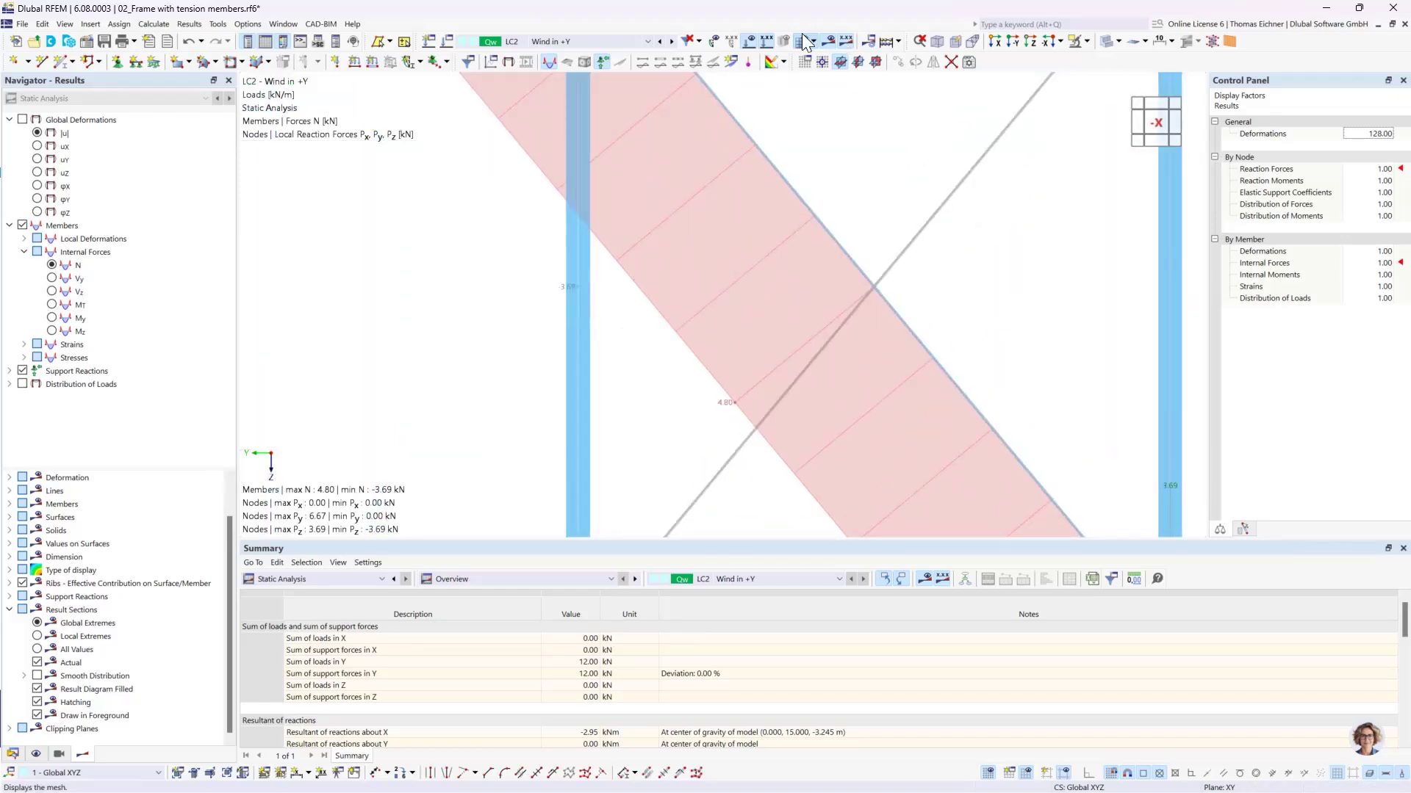
click(750, 42)
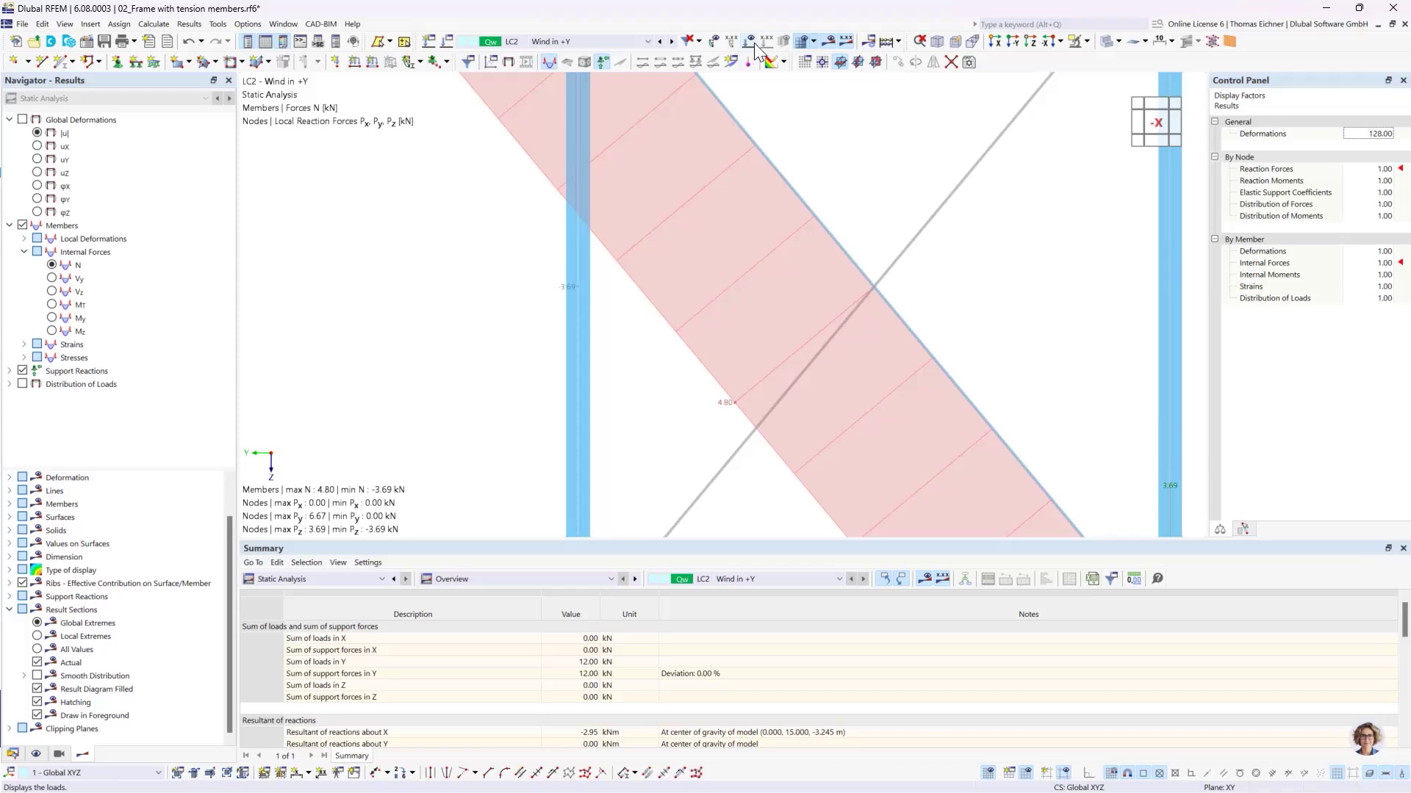
click(829, 41)
click(828, 42)
Step: Examine the diagonals' axial forces and the support reactions across the frame and in the end bay opposite the origin
scroll(901, 253, down, 5)
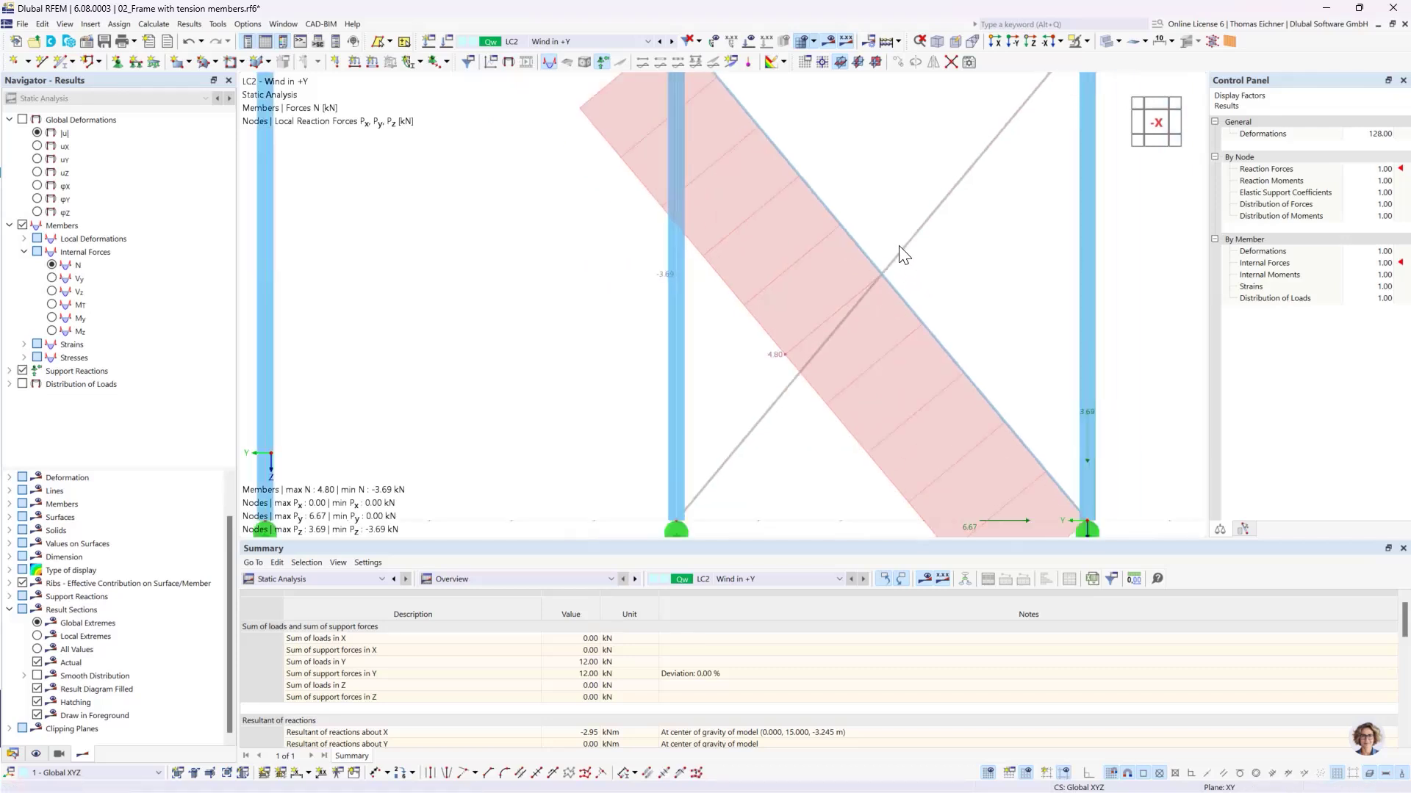
scroll(898, 245, down, 2)
scroll(878, 272, down, 1)
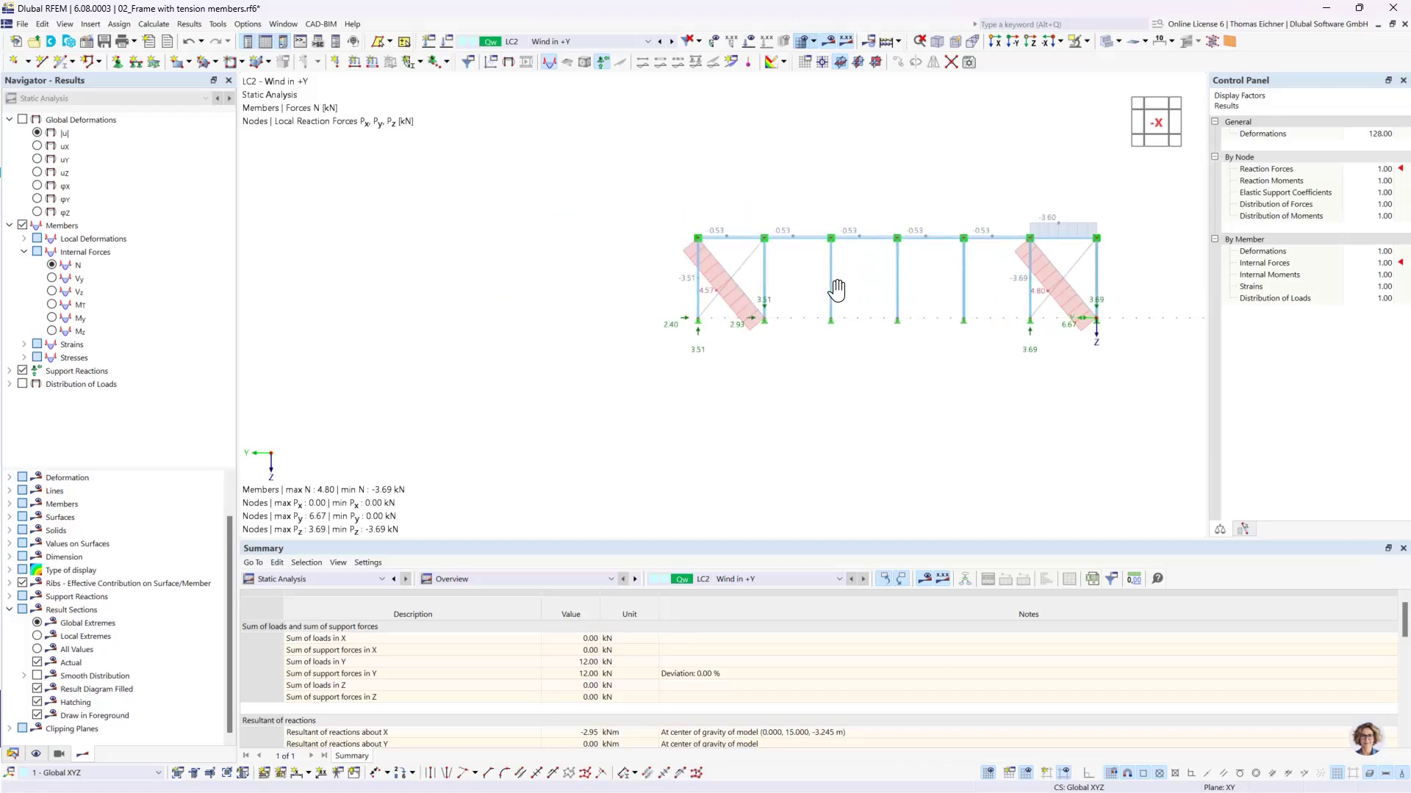
scroll(744, 293, up, 5)
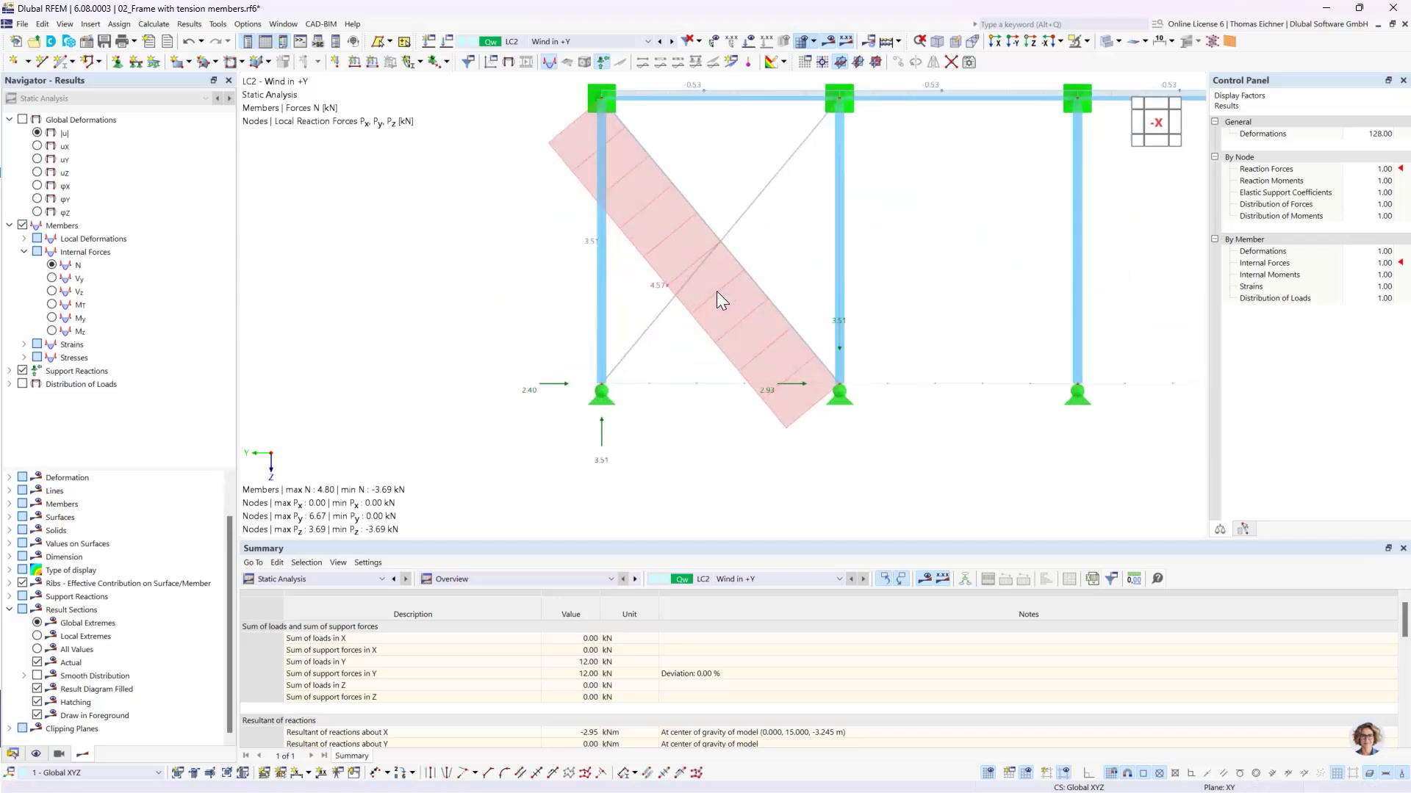
middle_drag(941, 279, 938, 314)
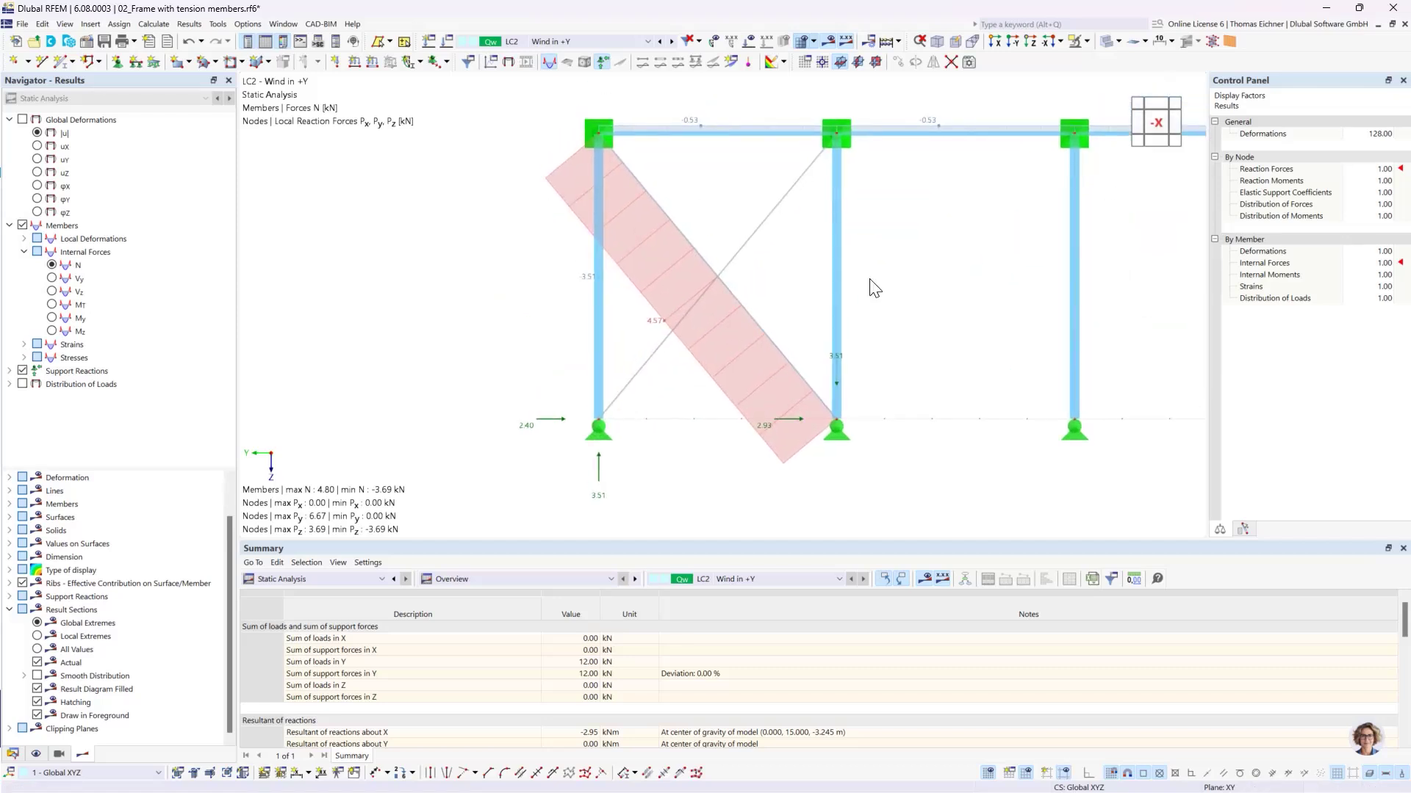
click(739, 253)
scroll(911, 360, down, 5)
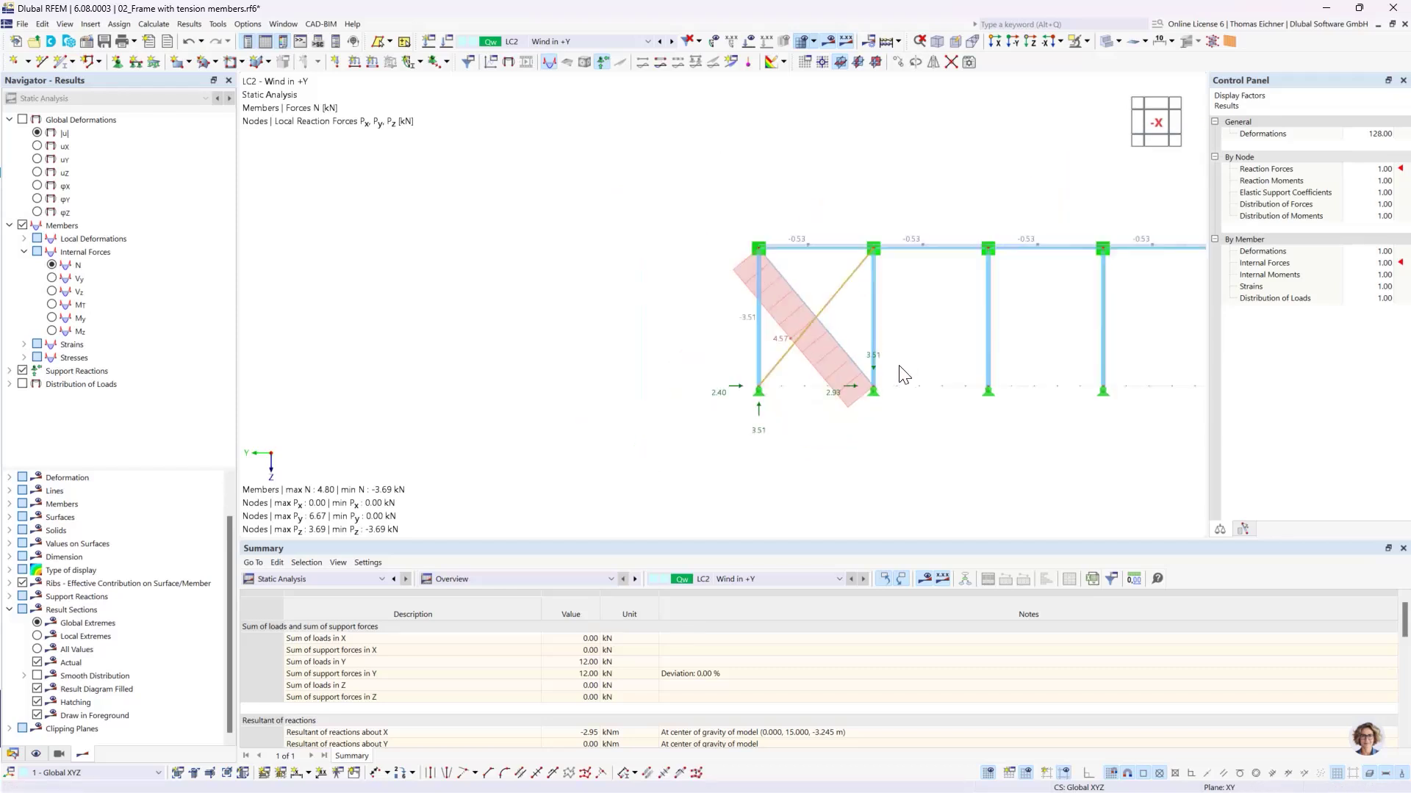
middle_drag(887, 323, 812, 312)
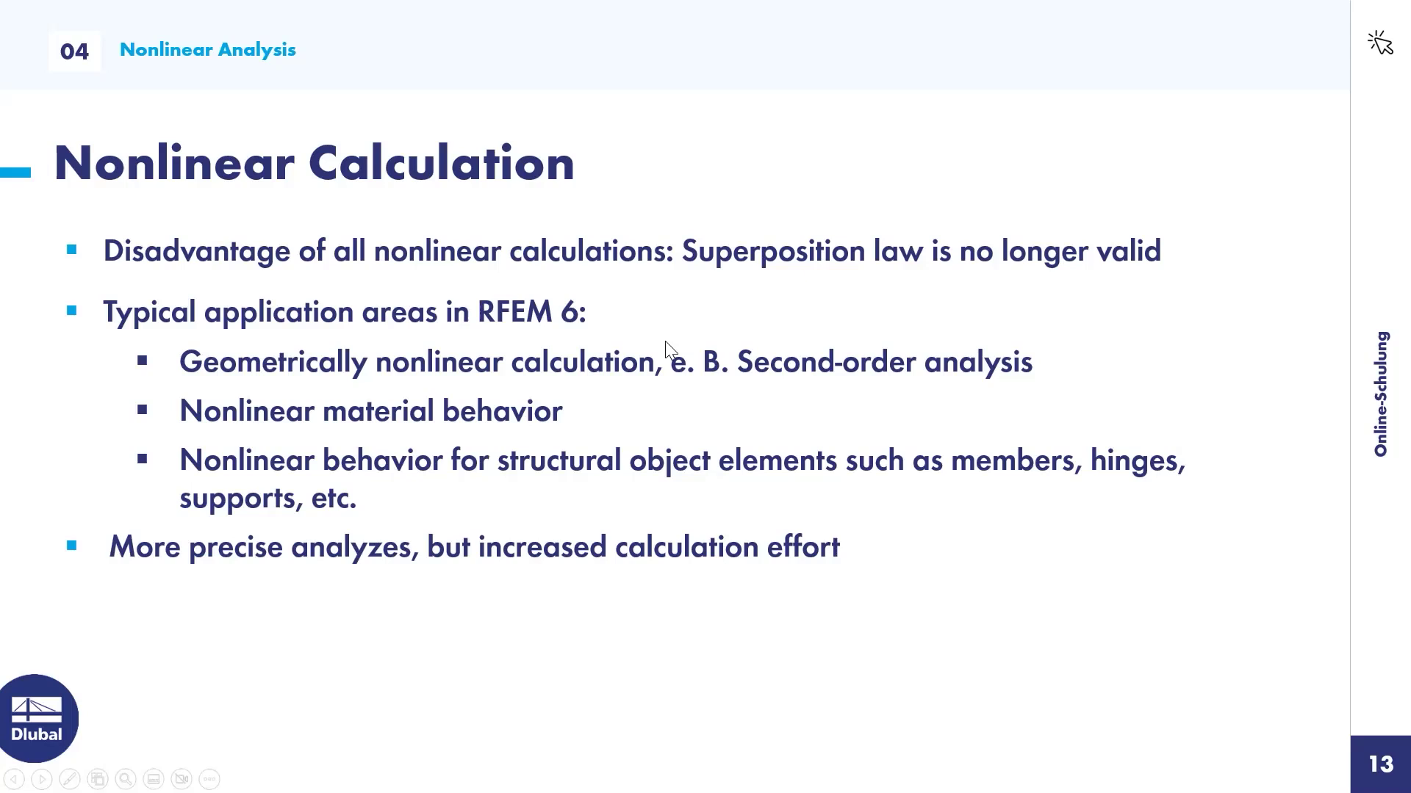
click(664, 341)
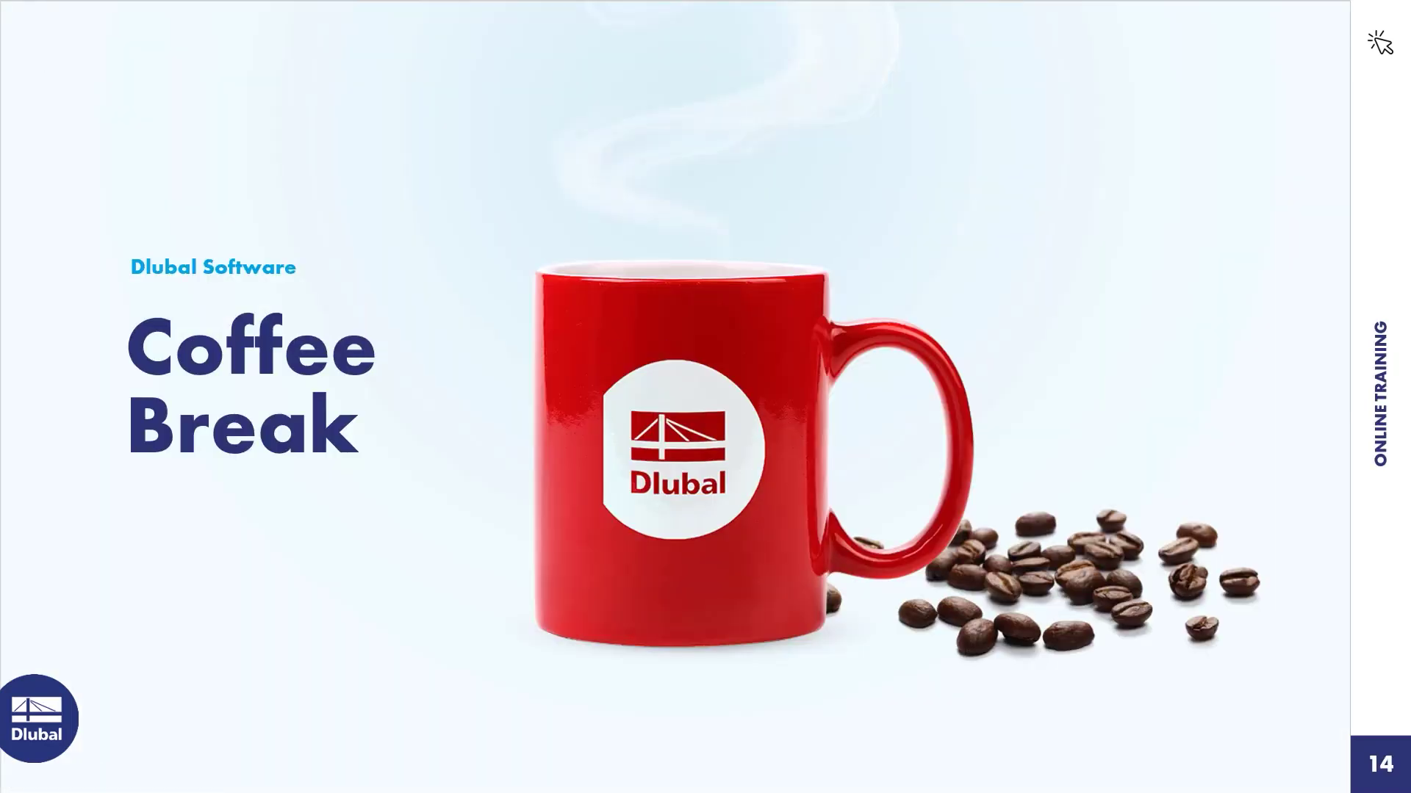
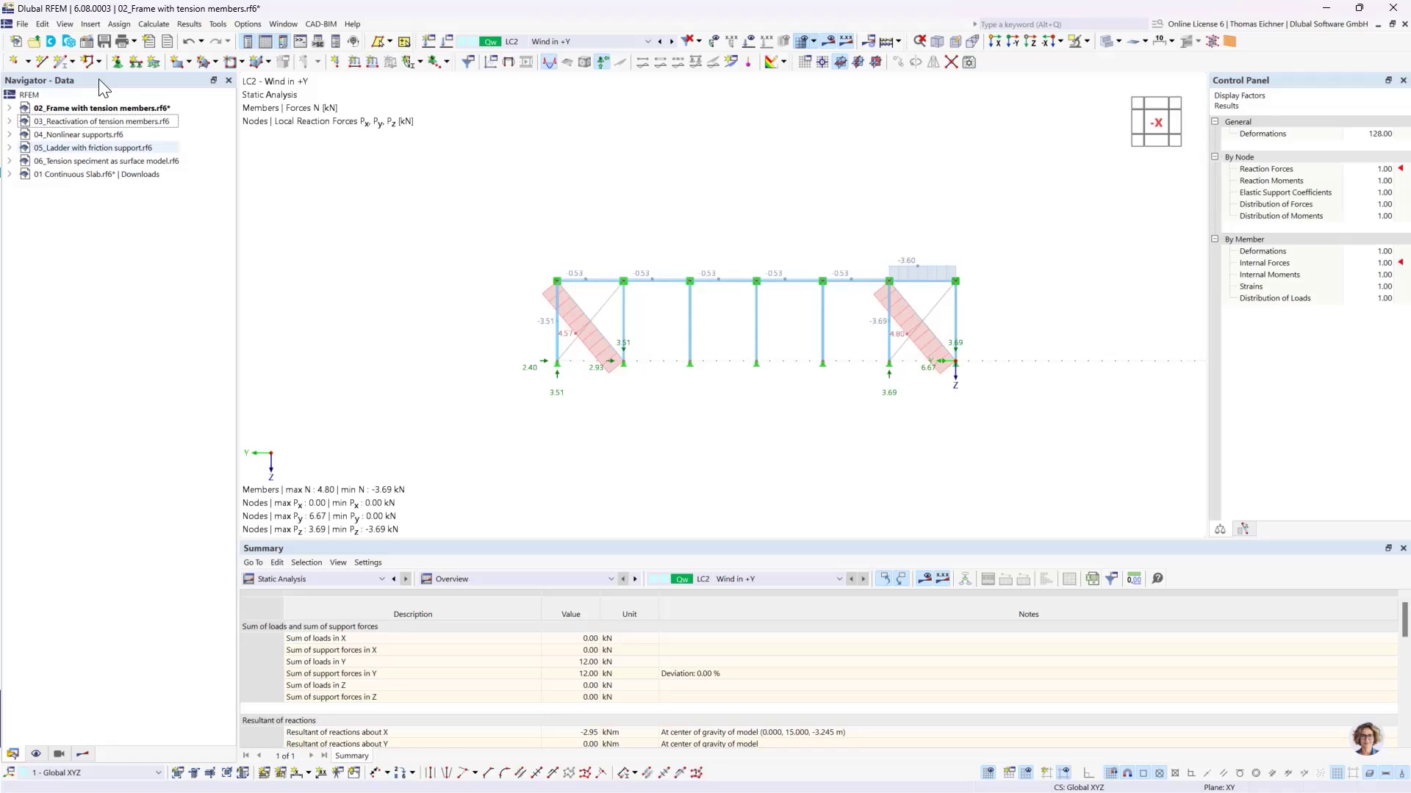
Step: Switch to the model 03_Reactivation of tension members.rf6 and view its cross-braced frame
click(92, 119)
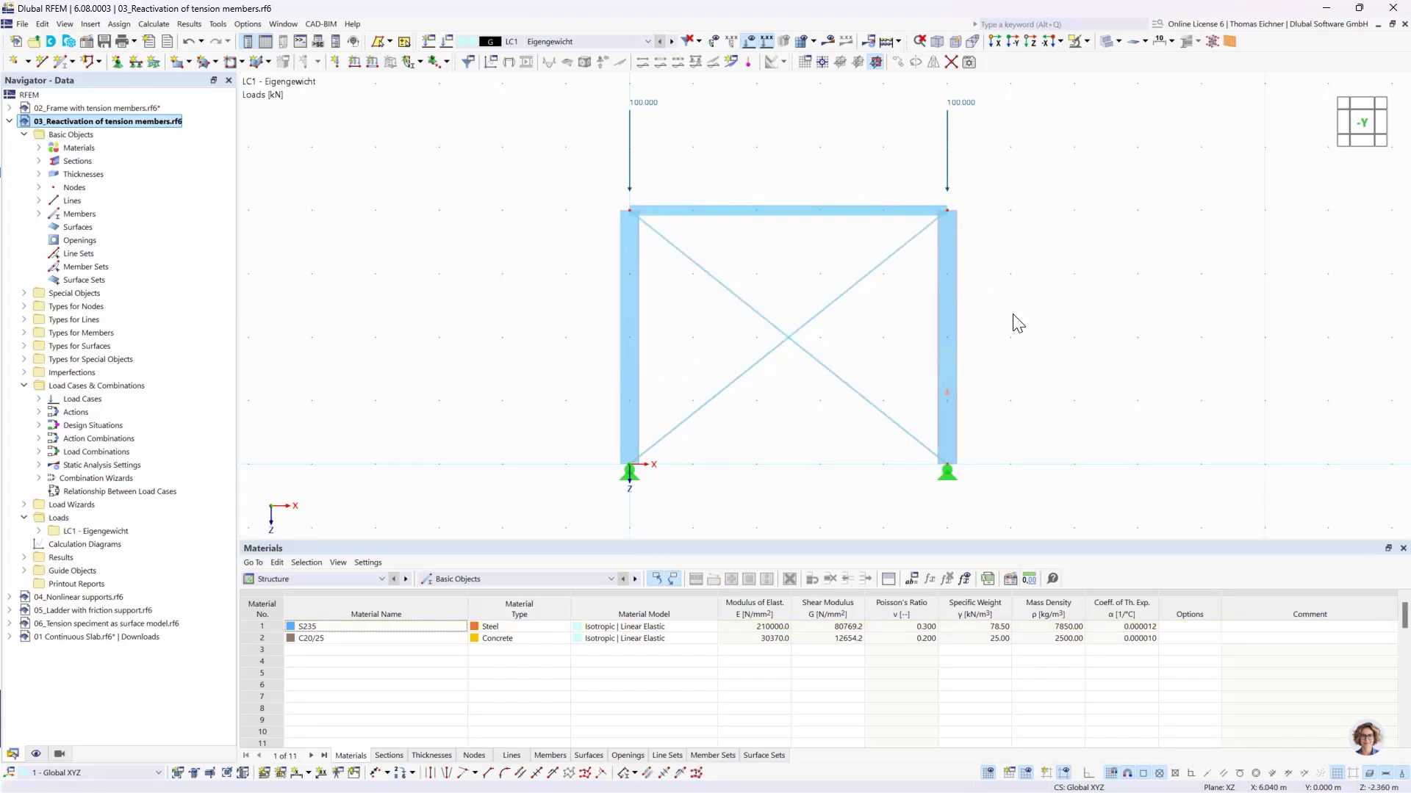
middle_drag(1013, 318, 956, 336)
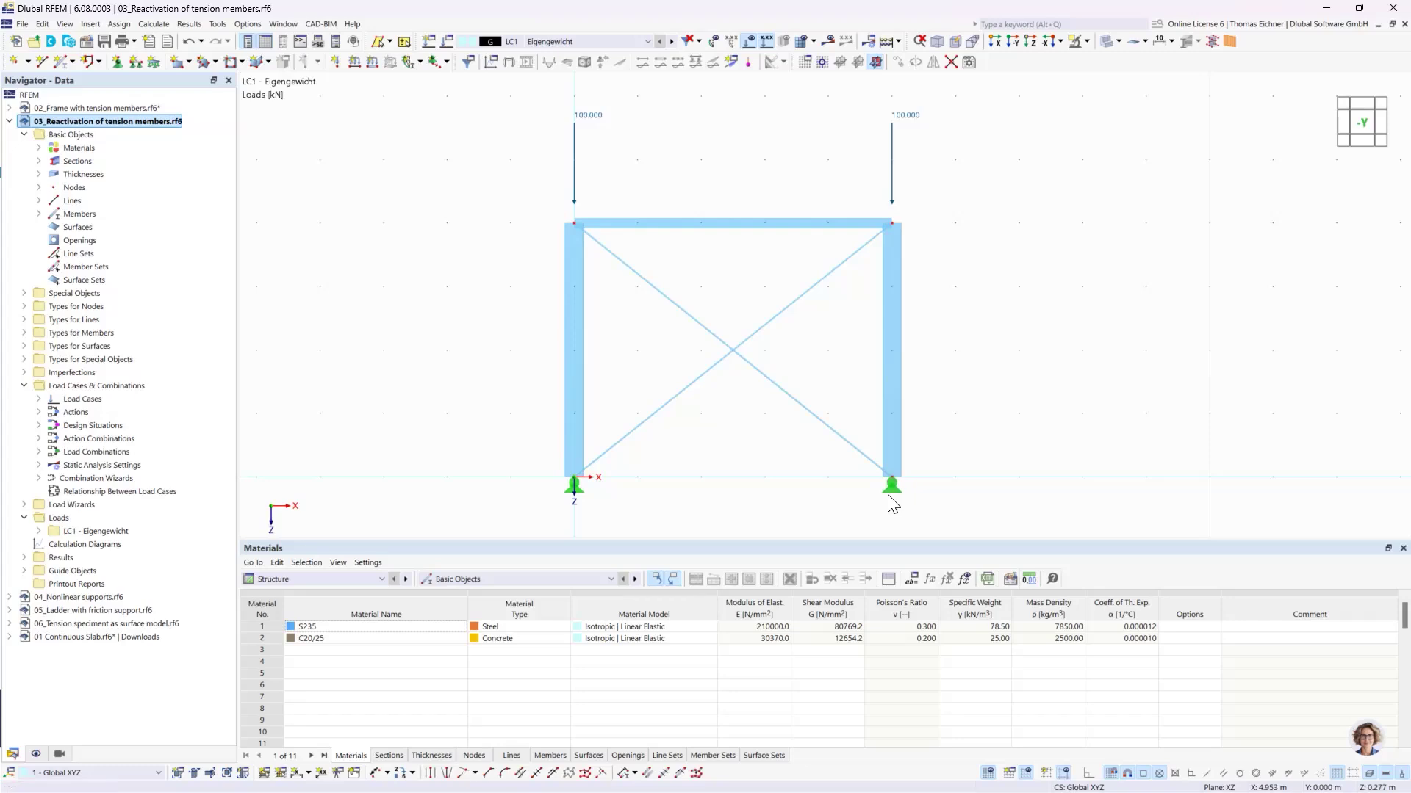
Step: Inspect the member types and sections of the horizontal top member and the diagonal rising from the origin, leaving both unchanged
mouse_move(892, 494)
double_click(747, 235)
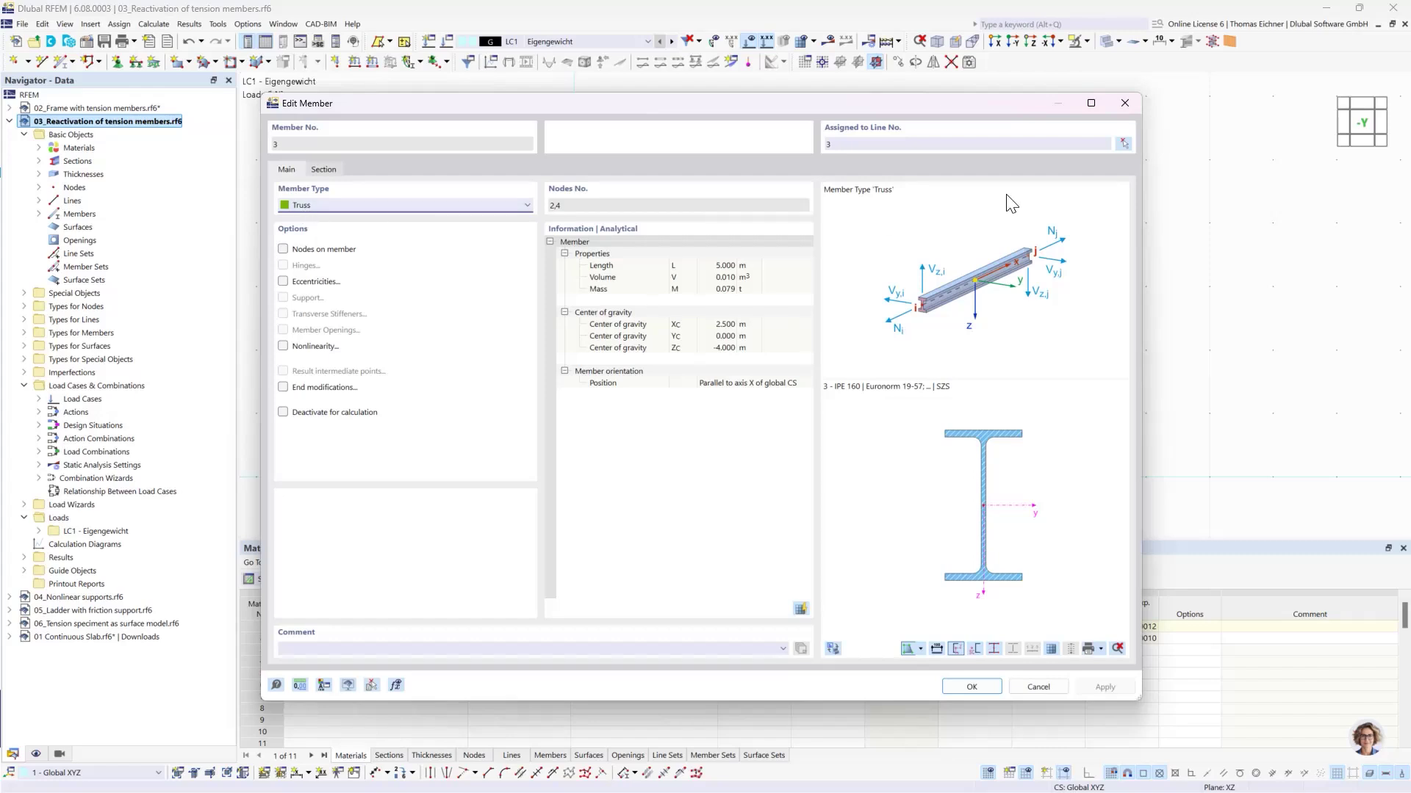
click(1124, 103)
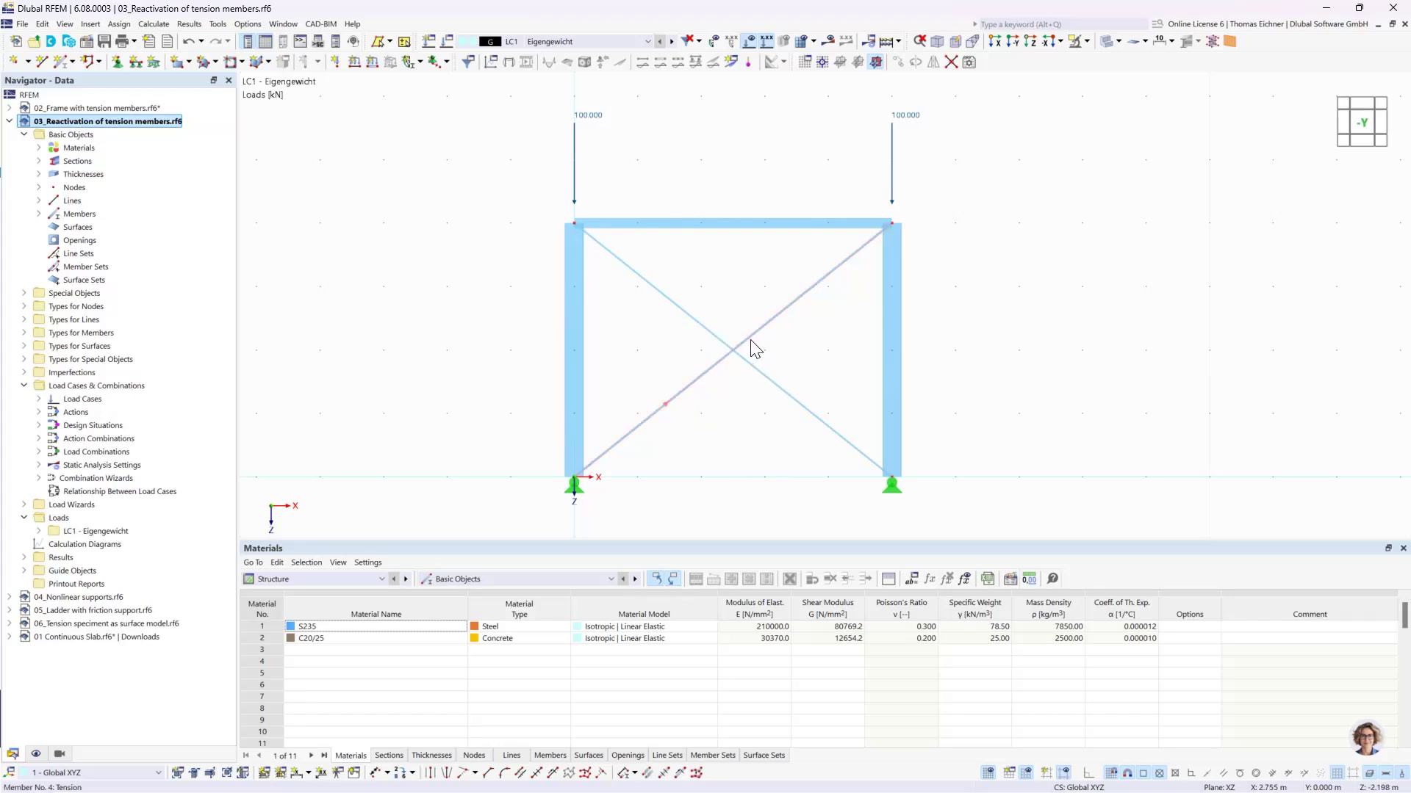
double_click(659, 409)
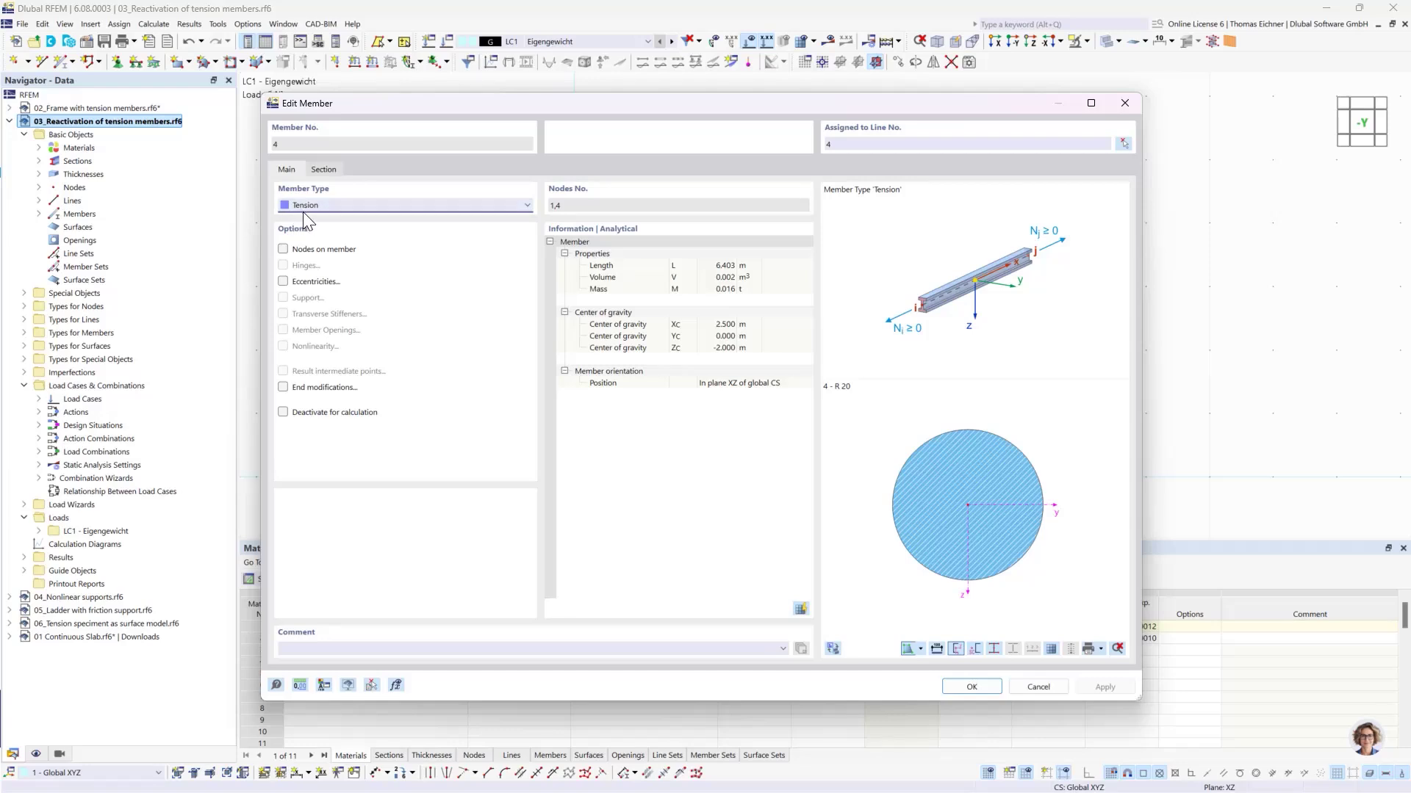
click(1125, 102)
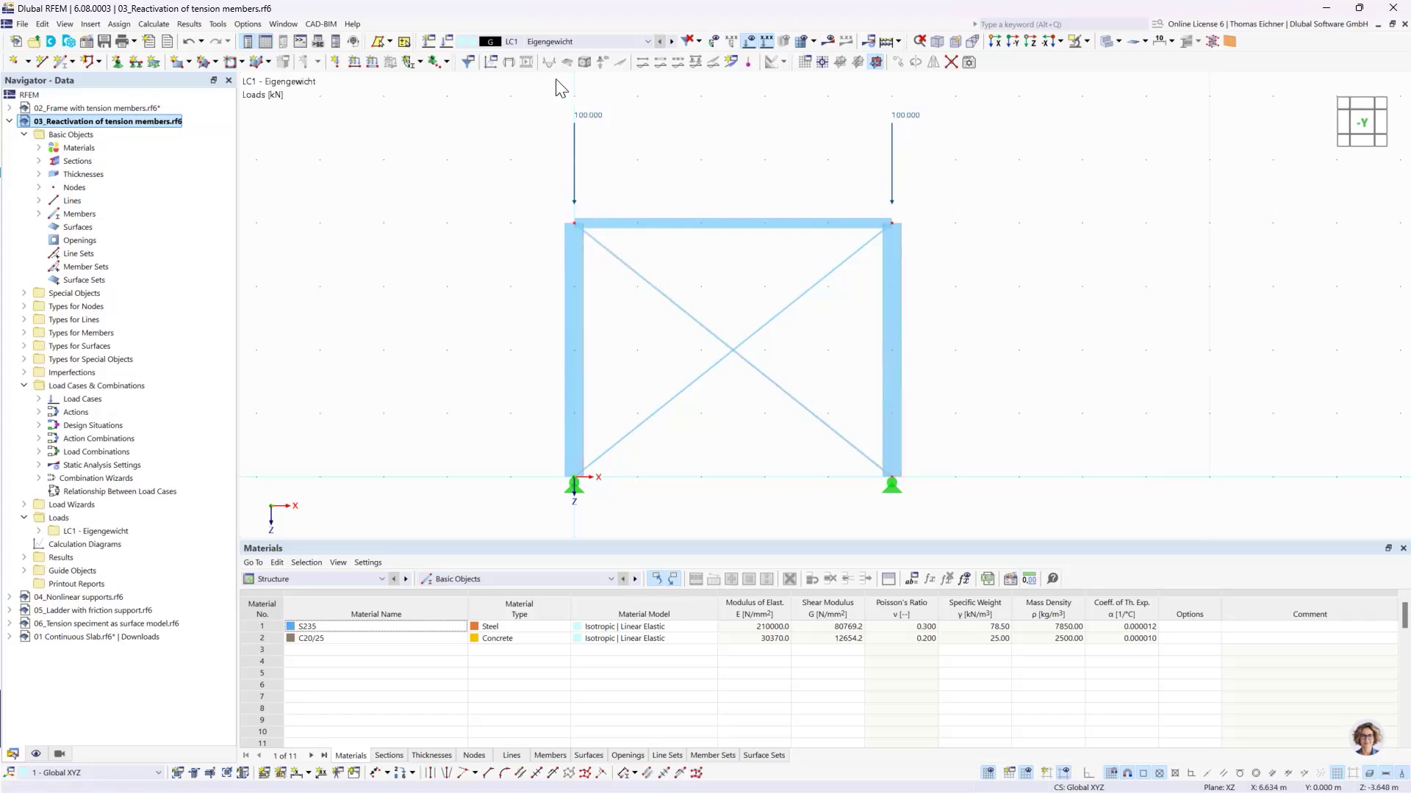
Step: Calculate load case LC1 with the static analysis settings SA1 - Geometrically linear | Newton-Raphson
click(521, 41)
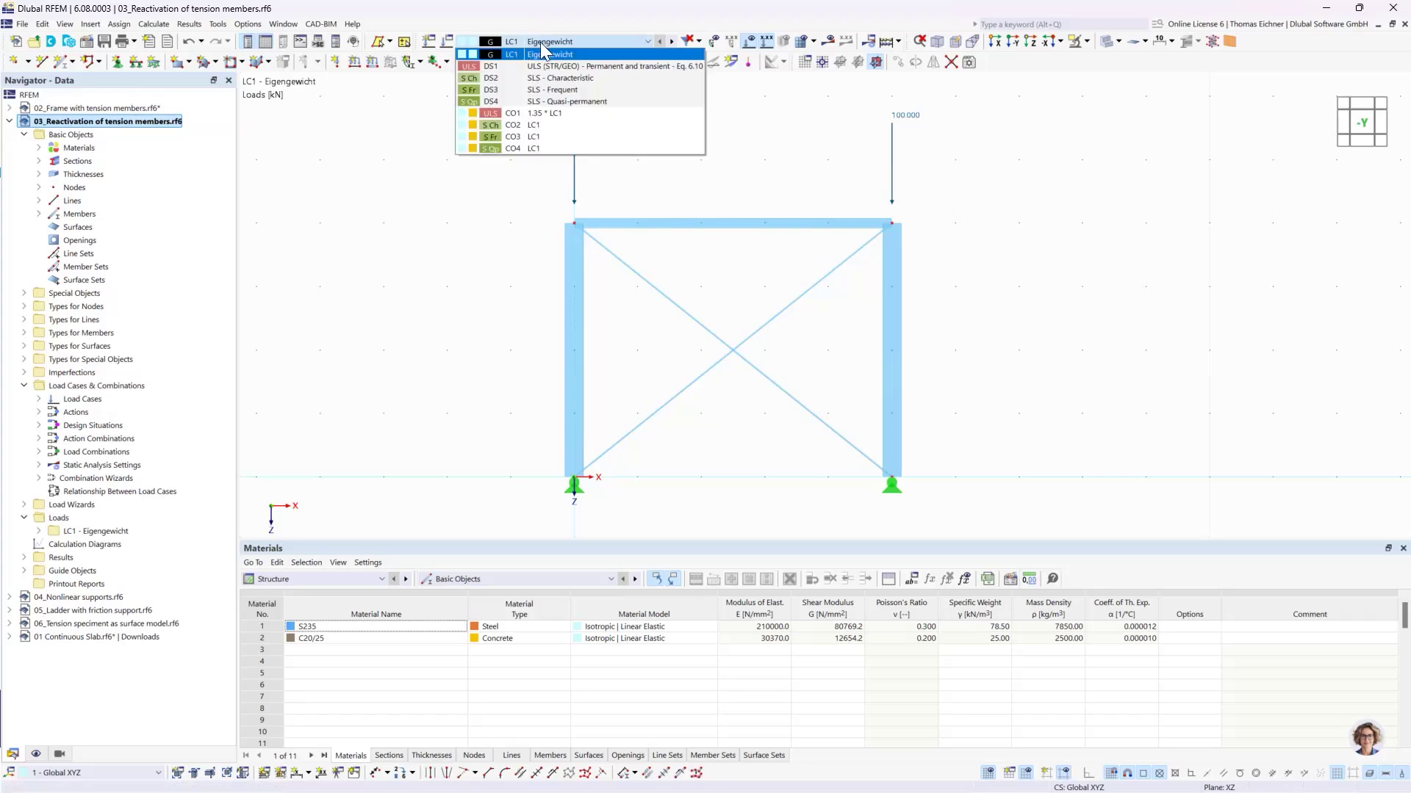
click(540, 42)
click(446, 43)
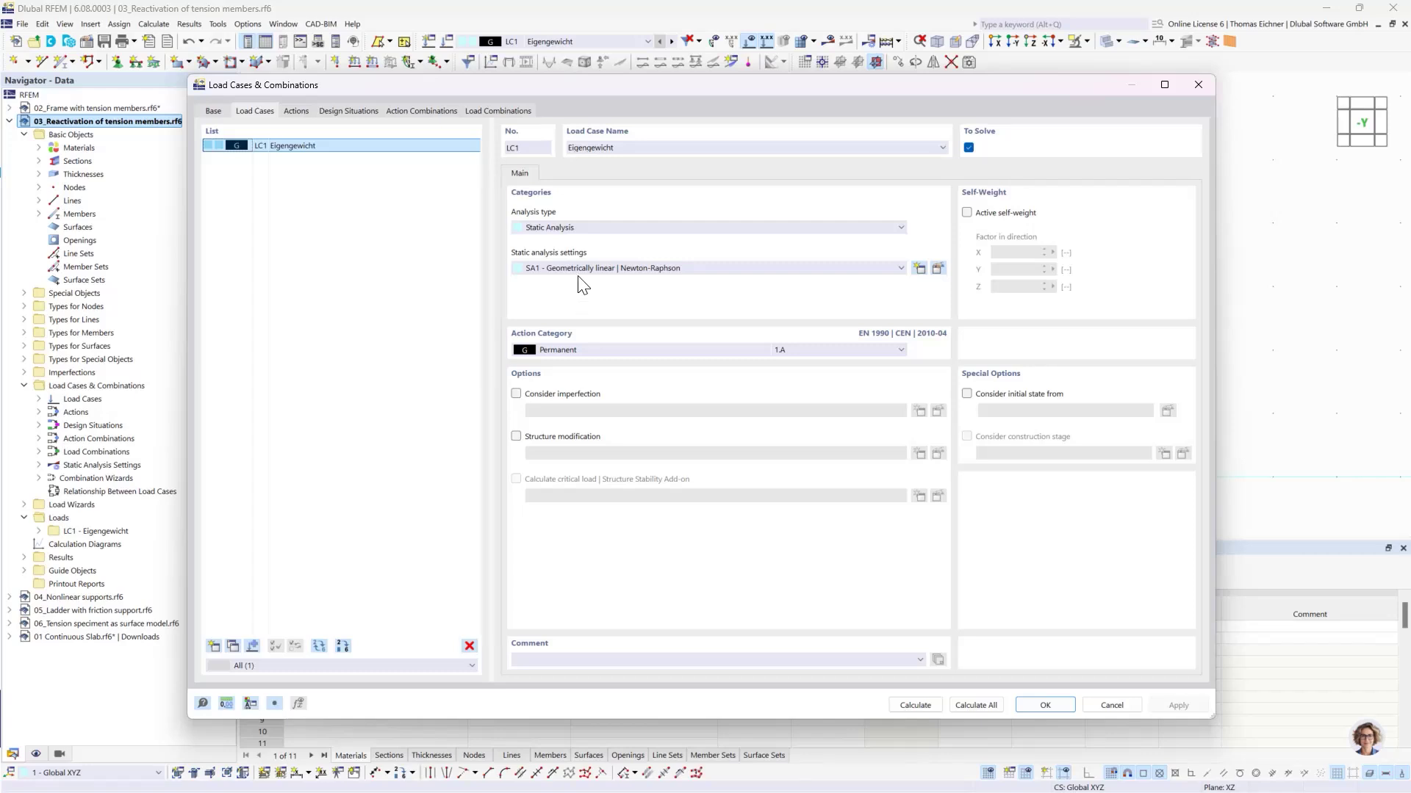
click(925, 710)
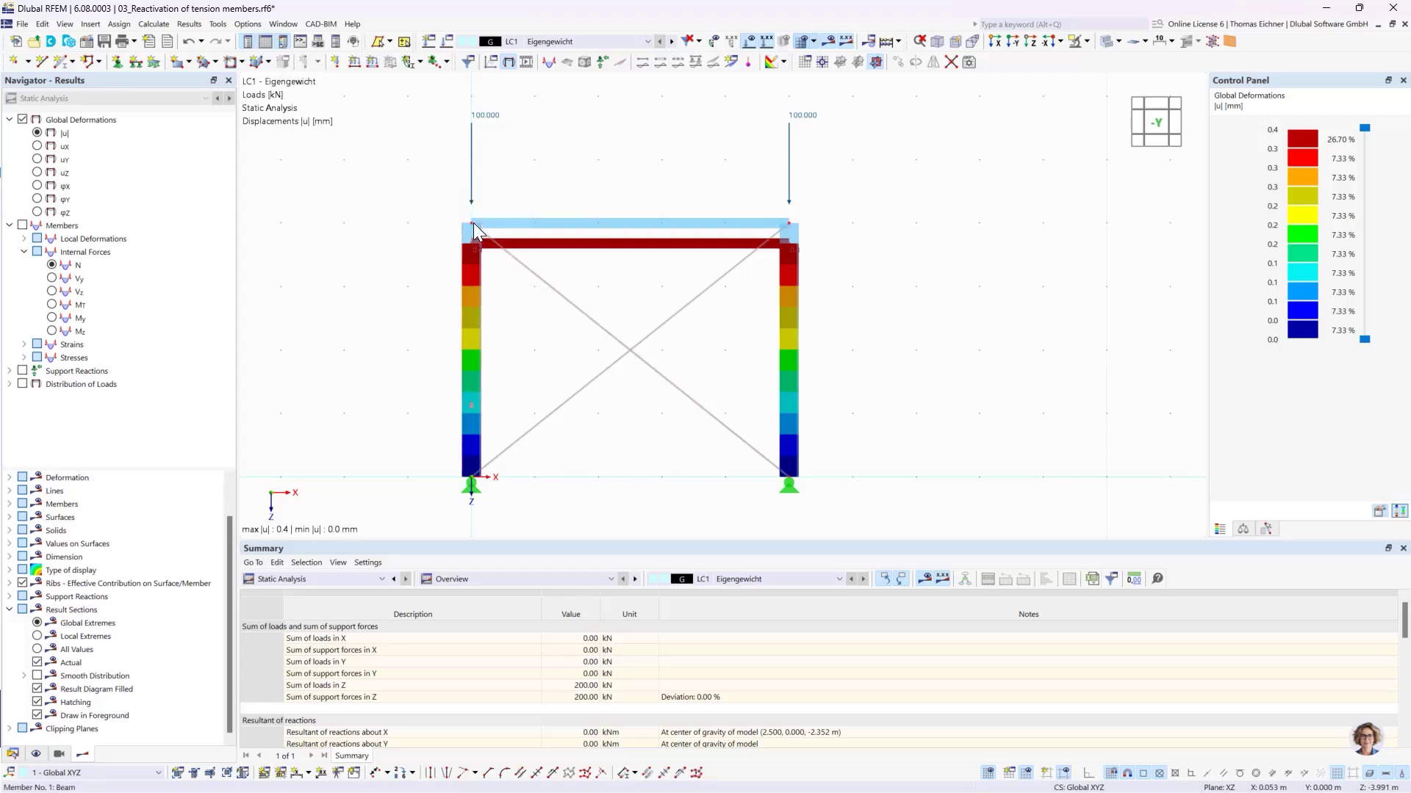
Step: Assign the static analysis settings SA2 - Second-order (P-Δ) | Picard | 100 | 1 to load case LC1
click(448, 42)
click(652, 268)
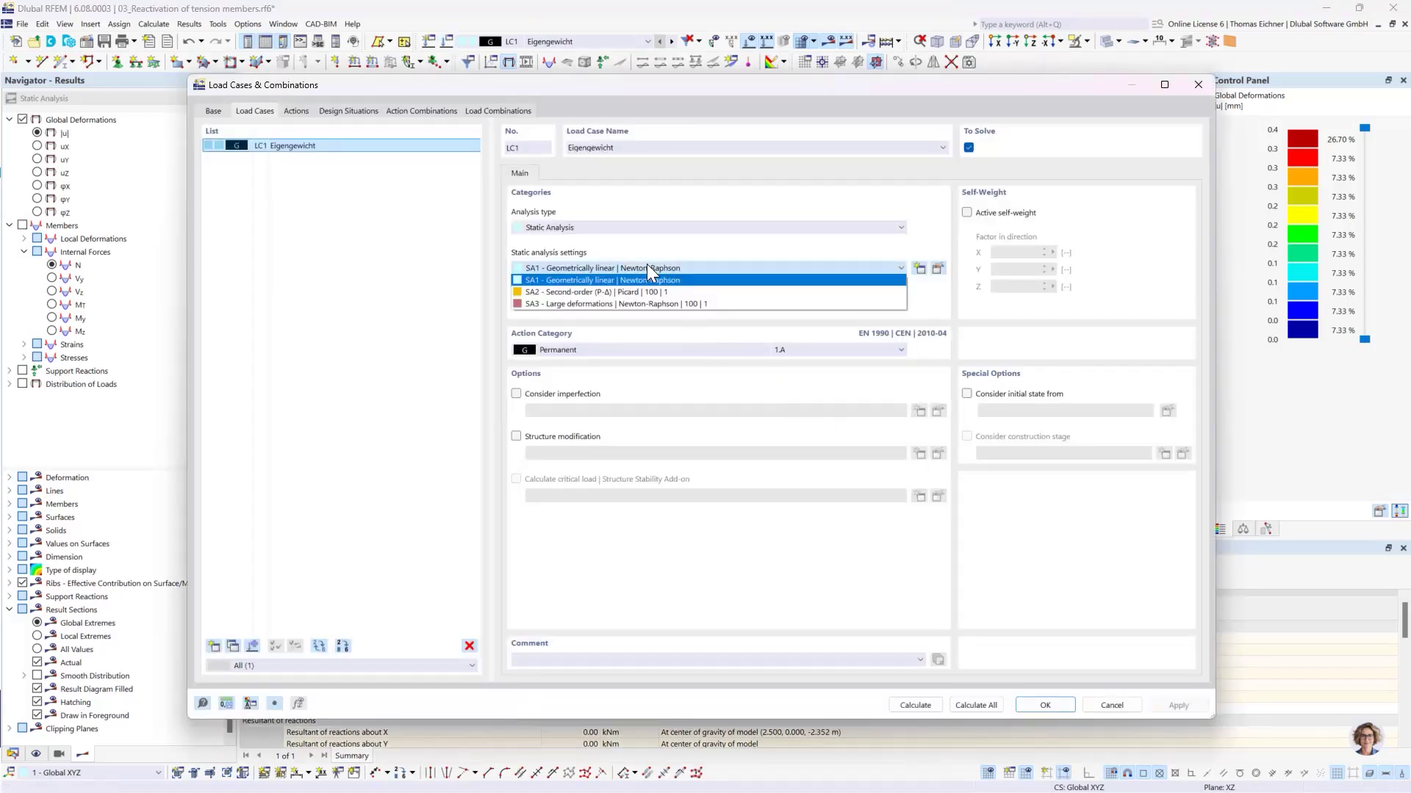
click(560, 292)
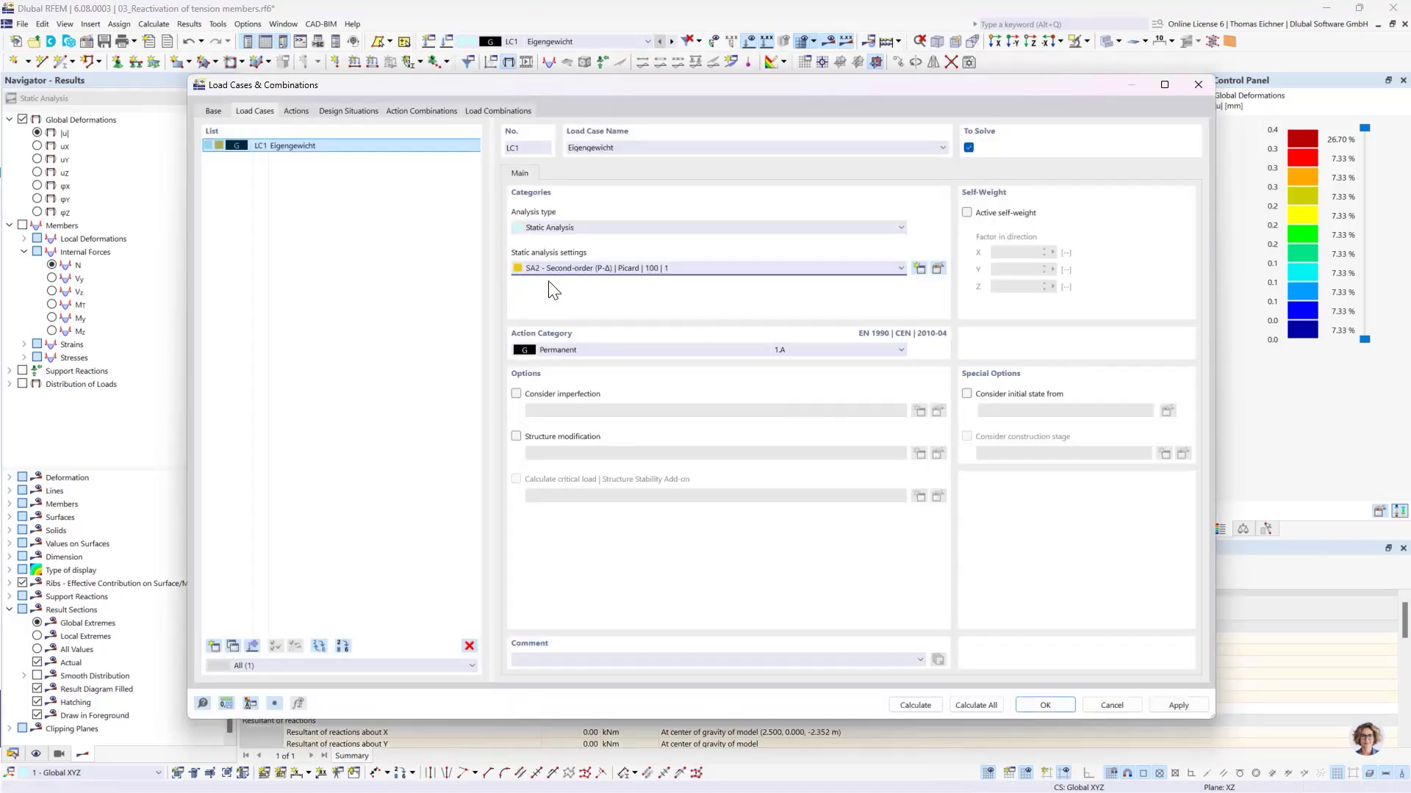
click(1042, 703)
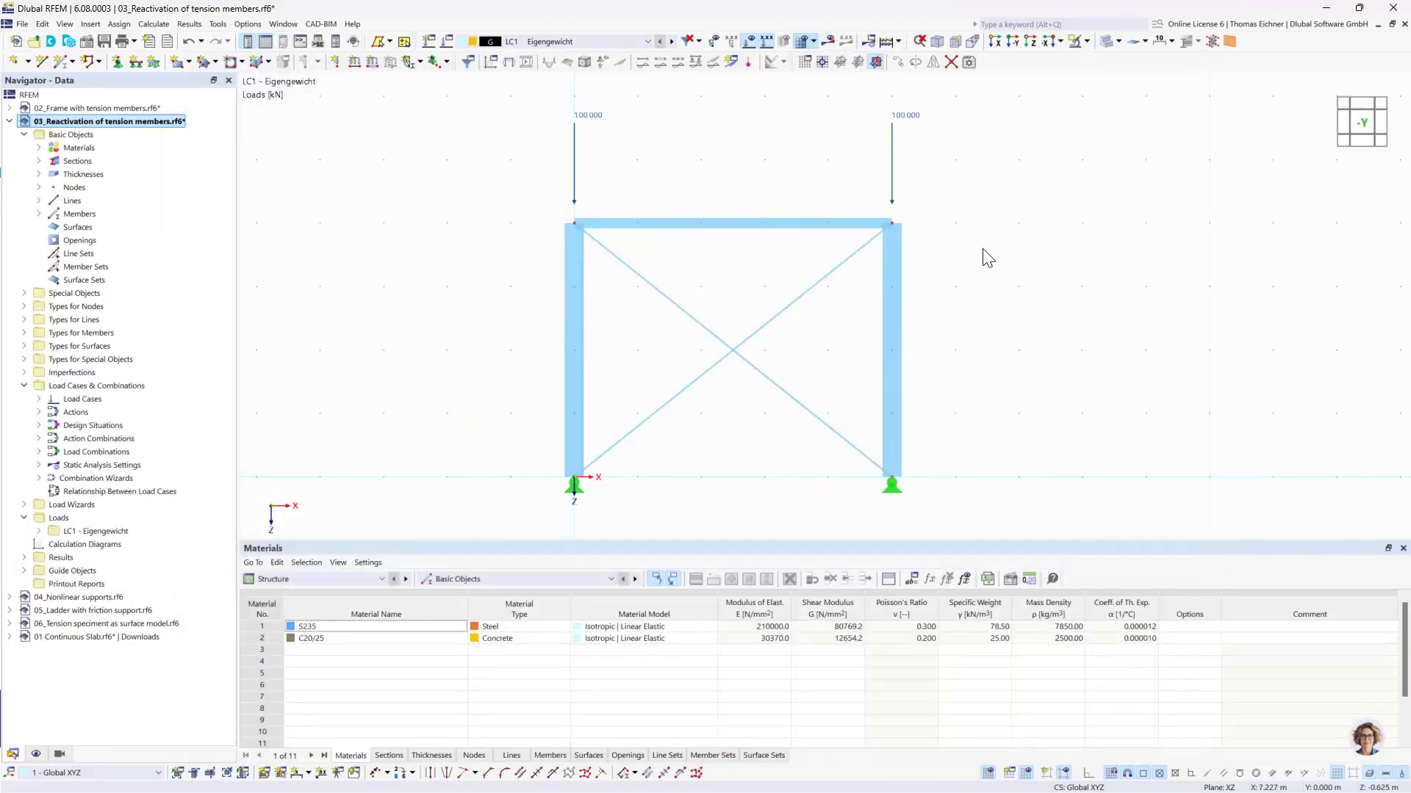
Step: Try to calculate LC1 with the second-order settings and examine the reported calculation error and the crossing diagonals
click(829, 45)
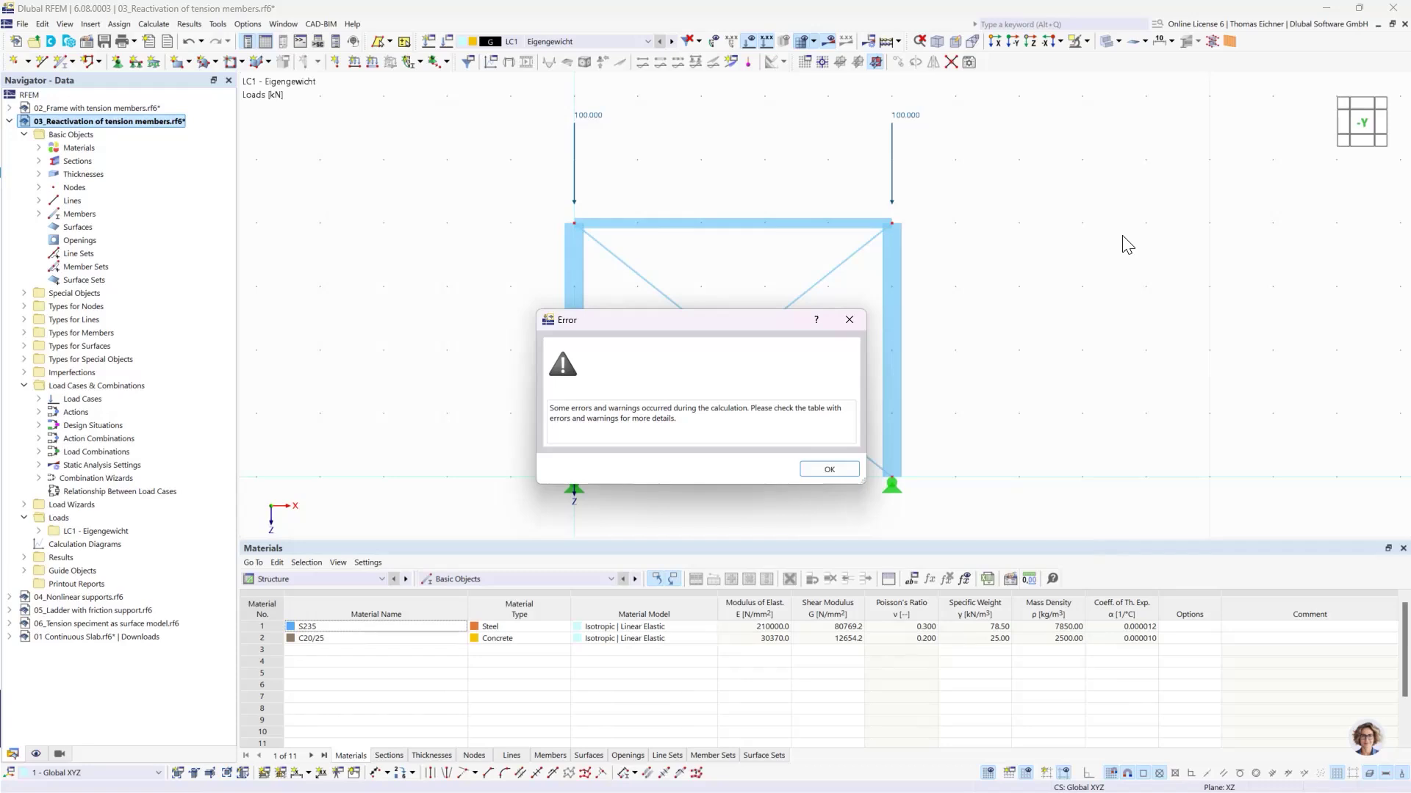
click(818, 470)
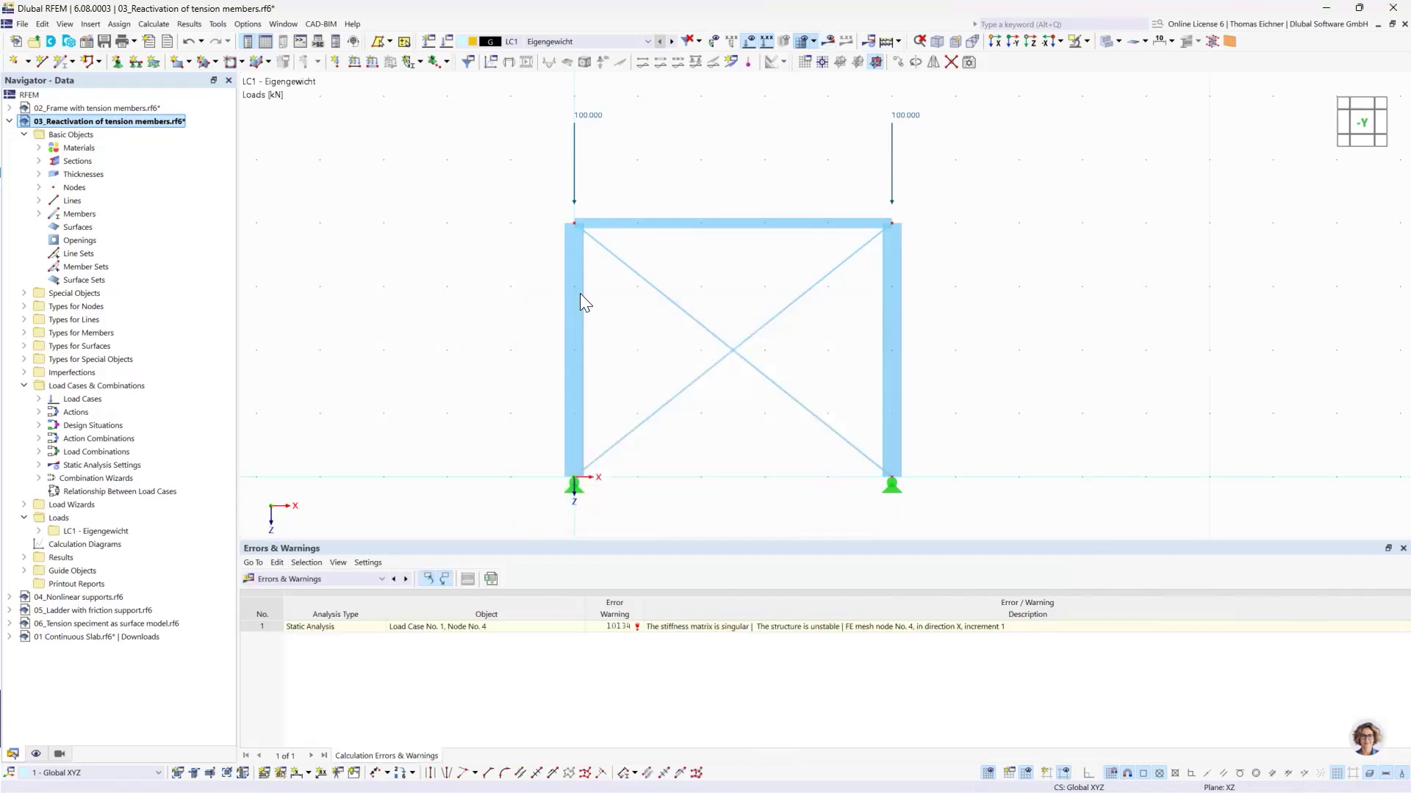
click(662, 630)
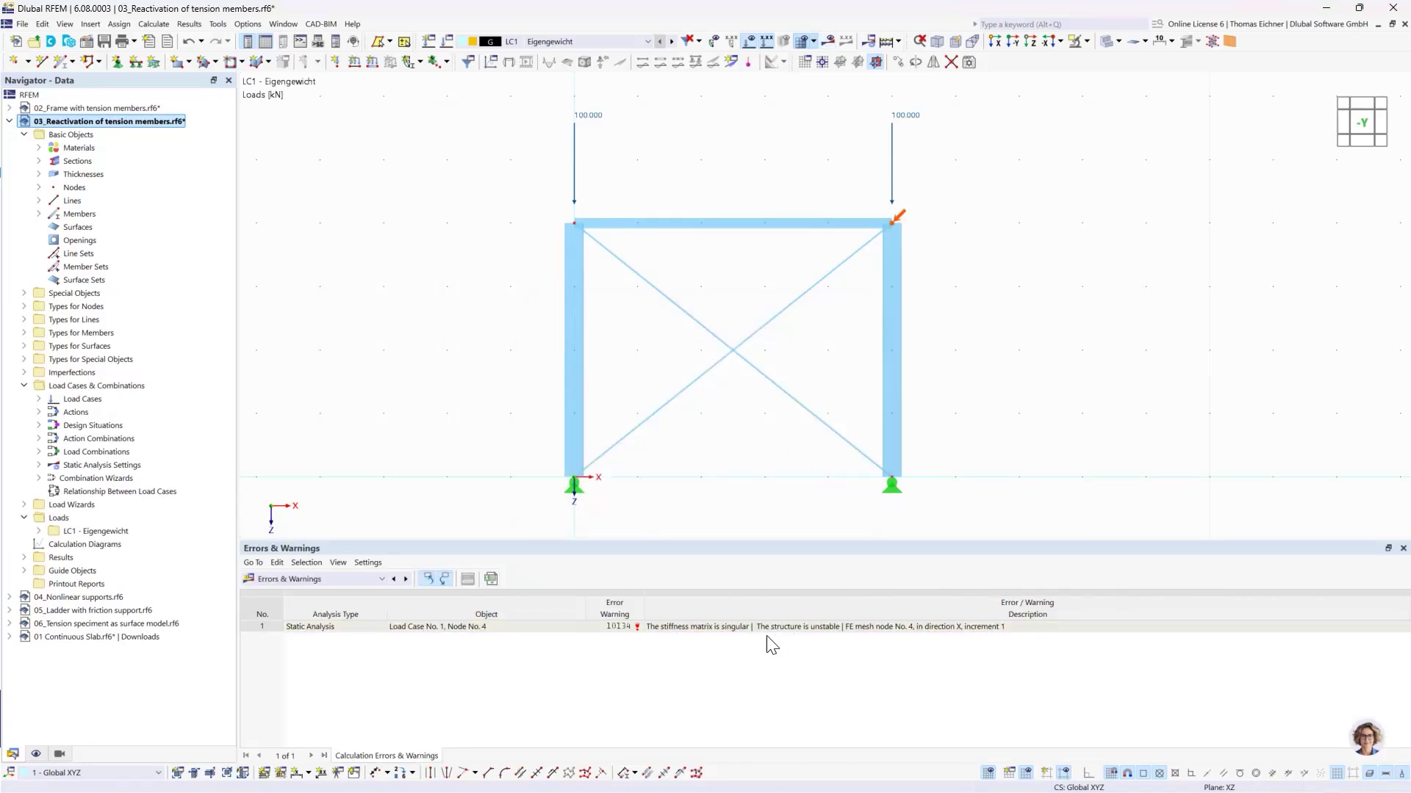
click(718, 630)
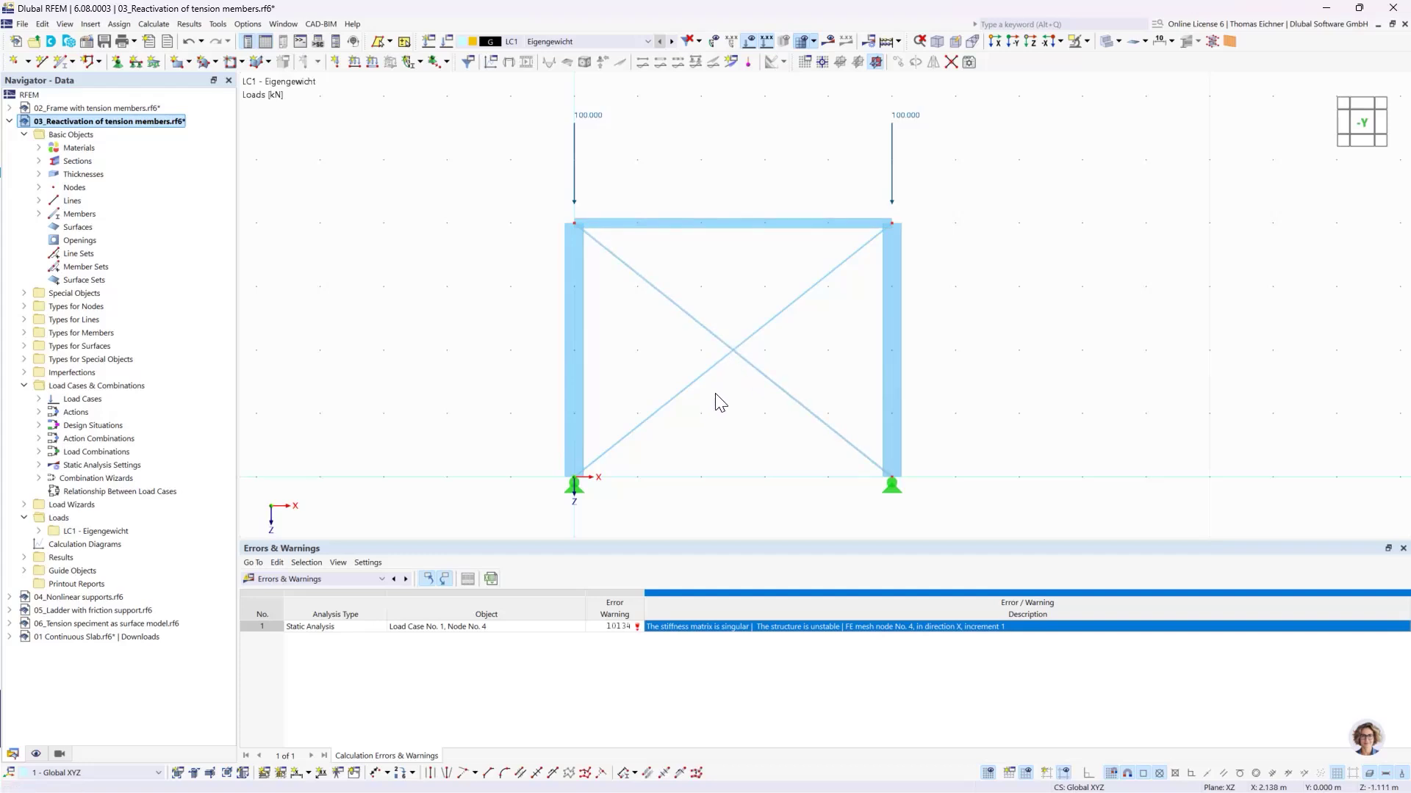
click(733, 354)
click(762, 332)
Step: Activate exceptional handling in SA2's reactivation settings, with failing members removed individually during successive iterations
click(446, 42)
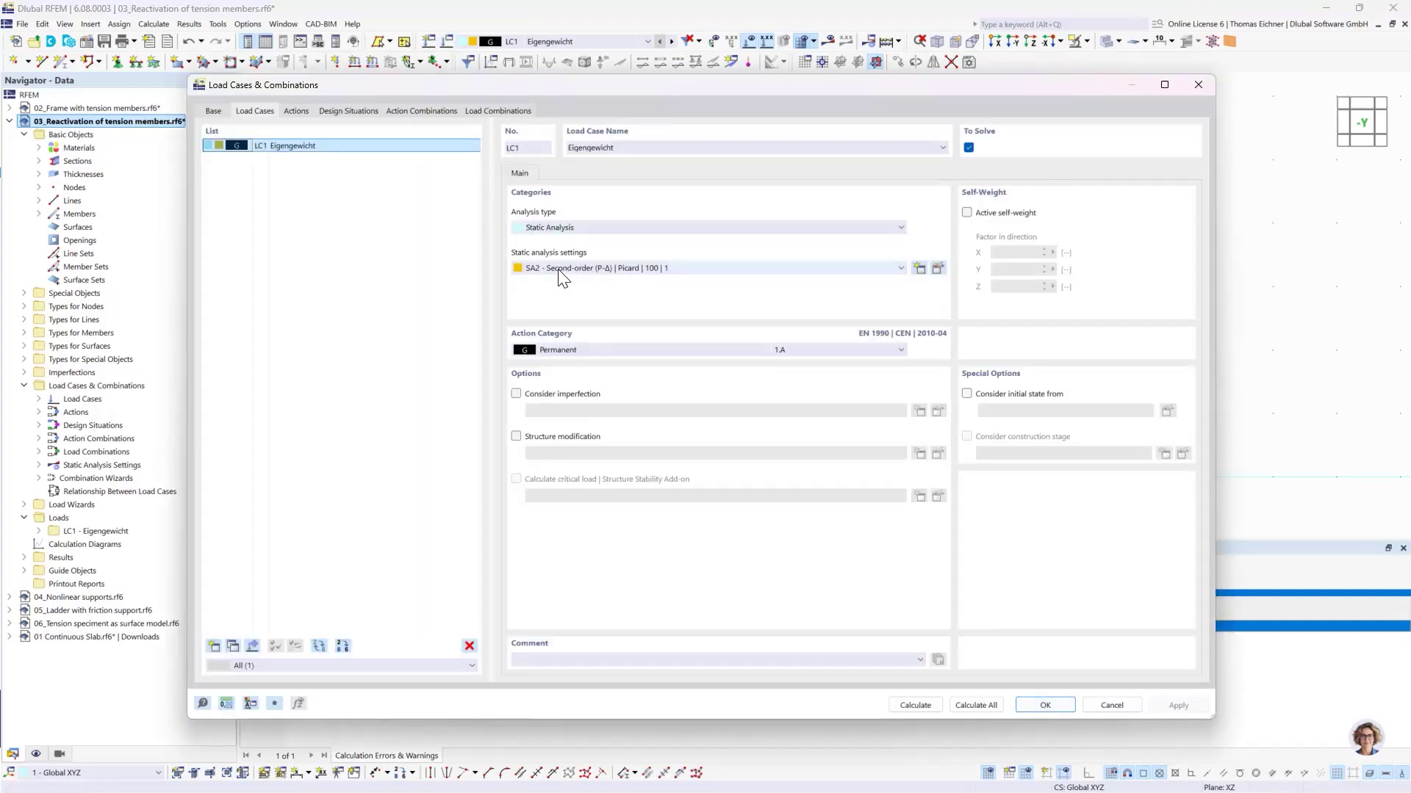
click(938, 270)
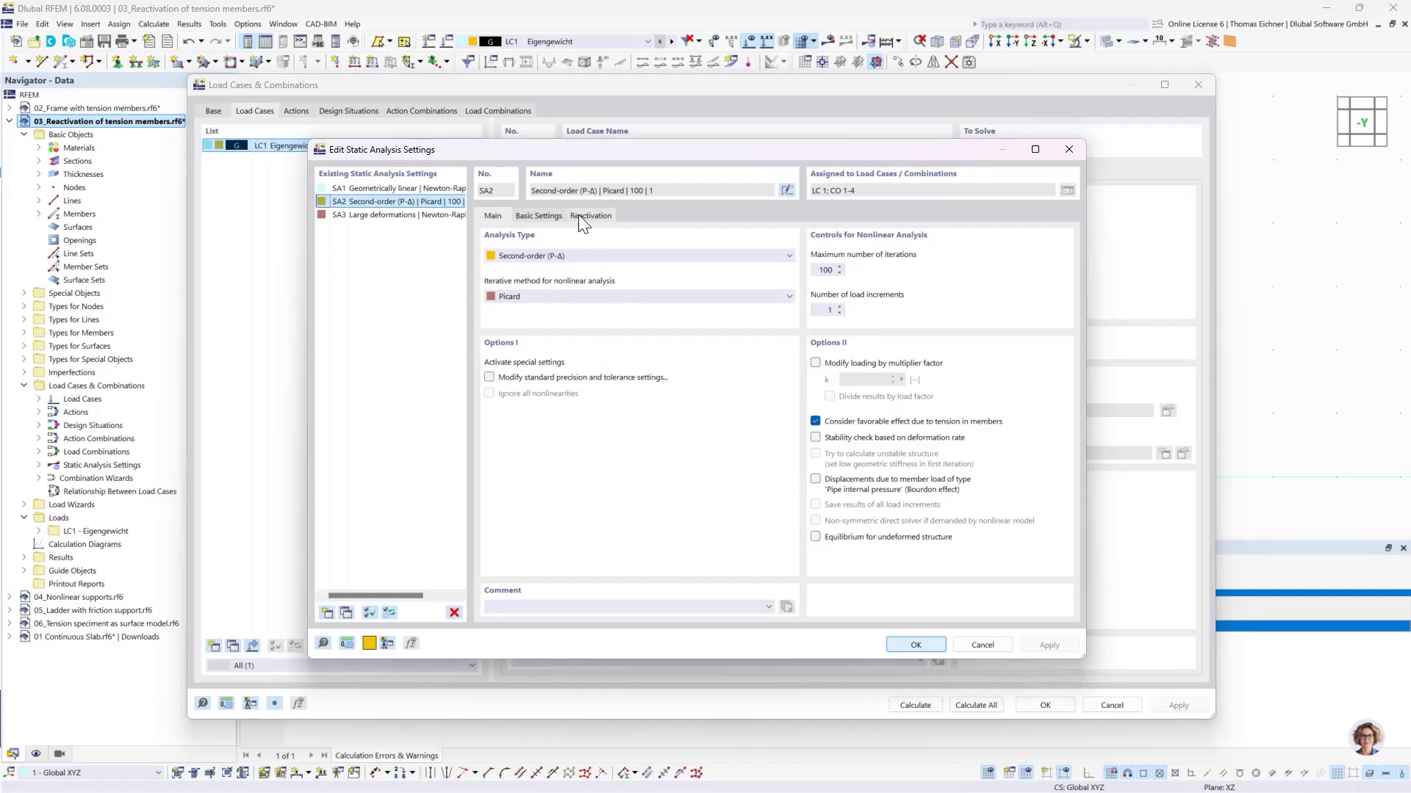
click(580, 216)
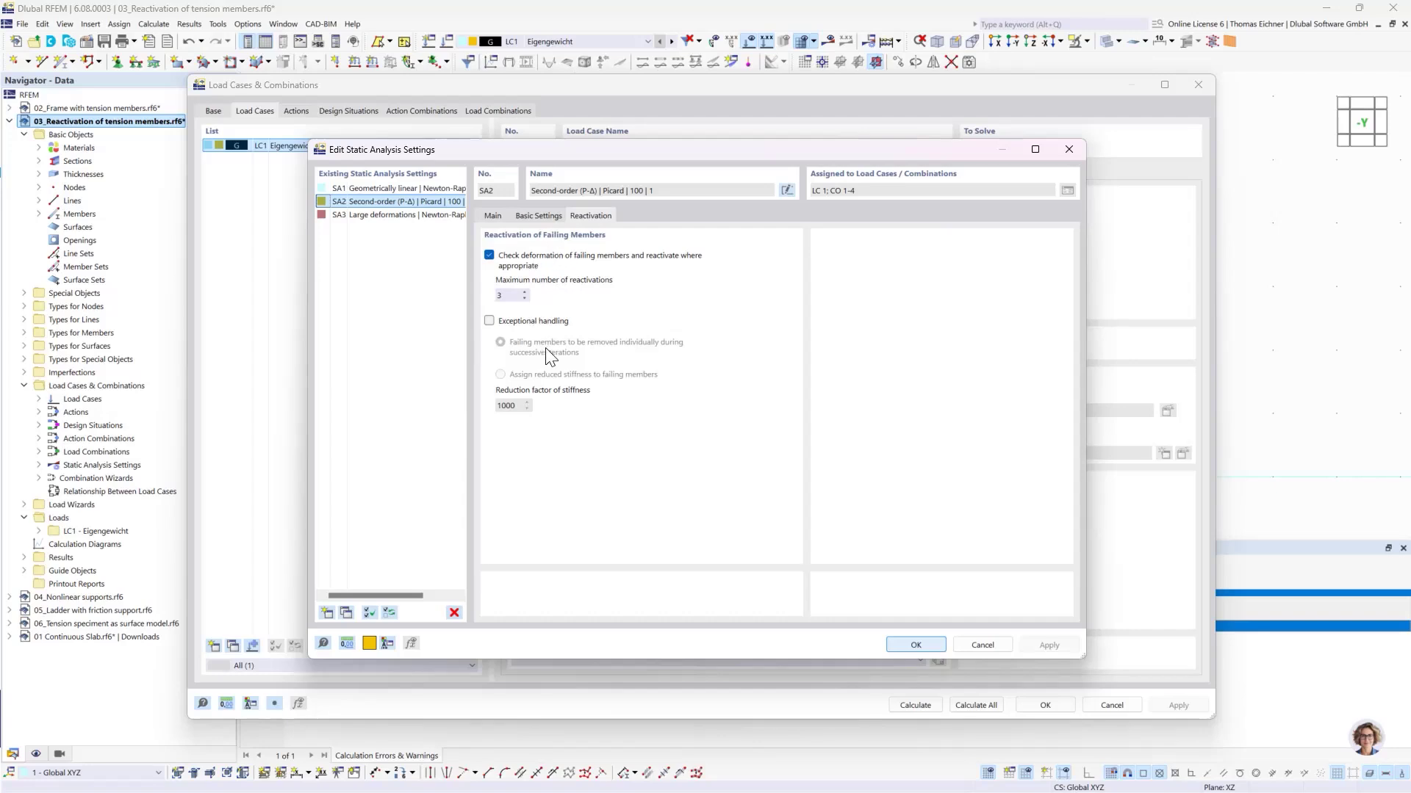
click(488, 322)
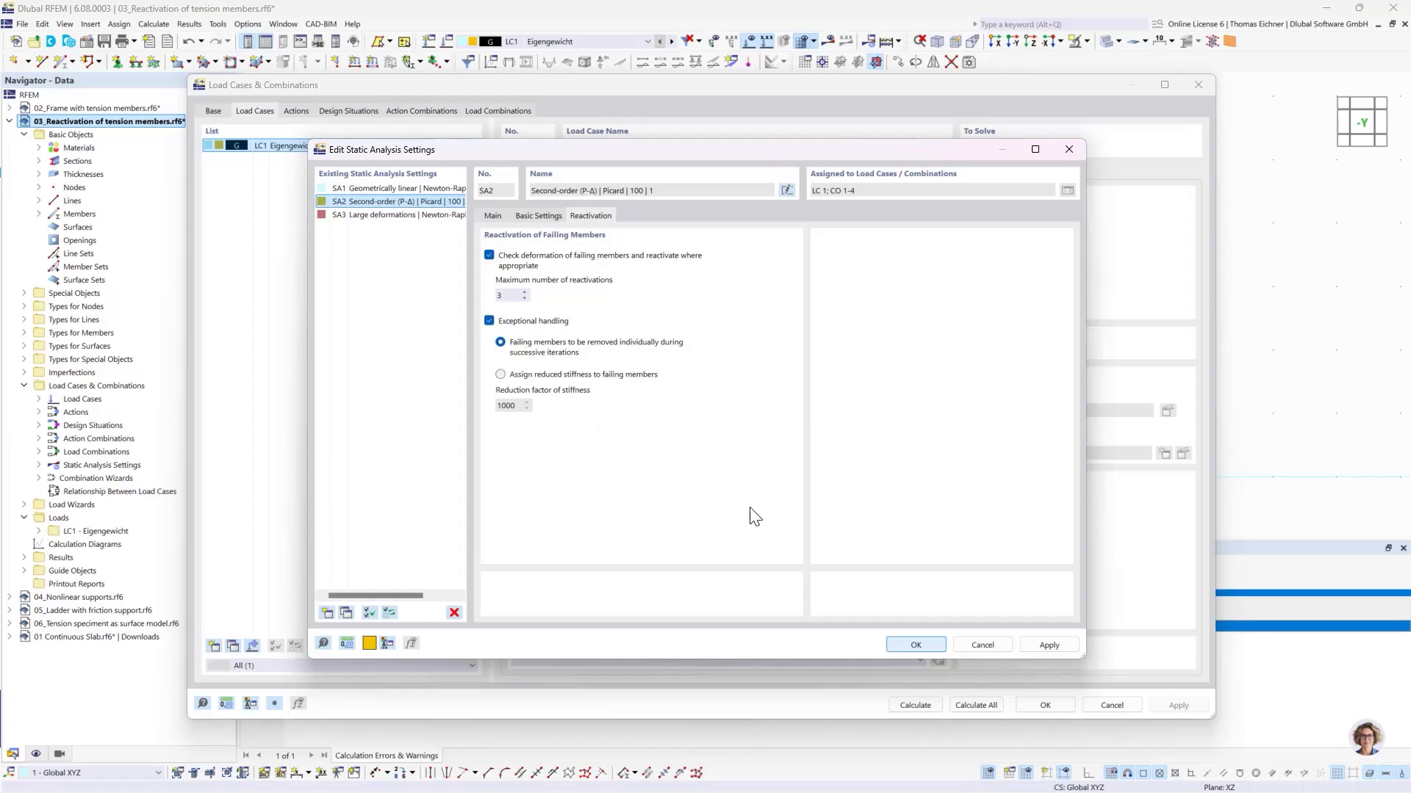
key(Return)
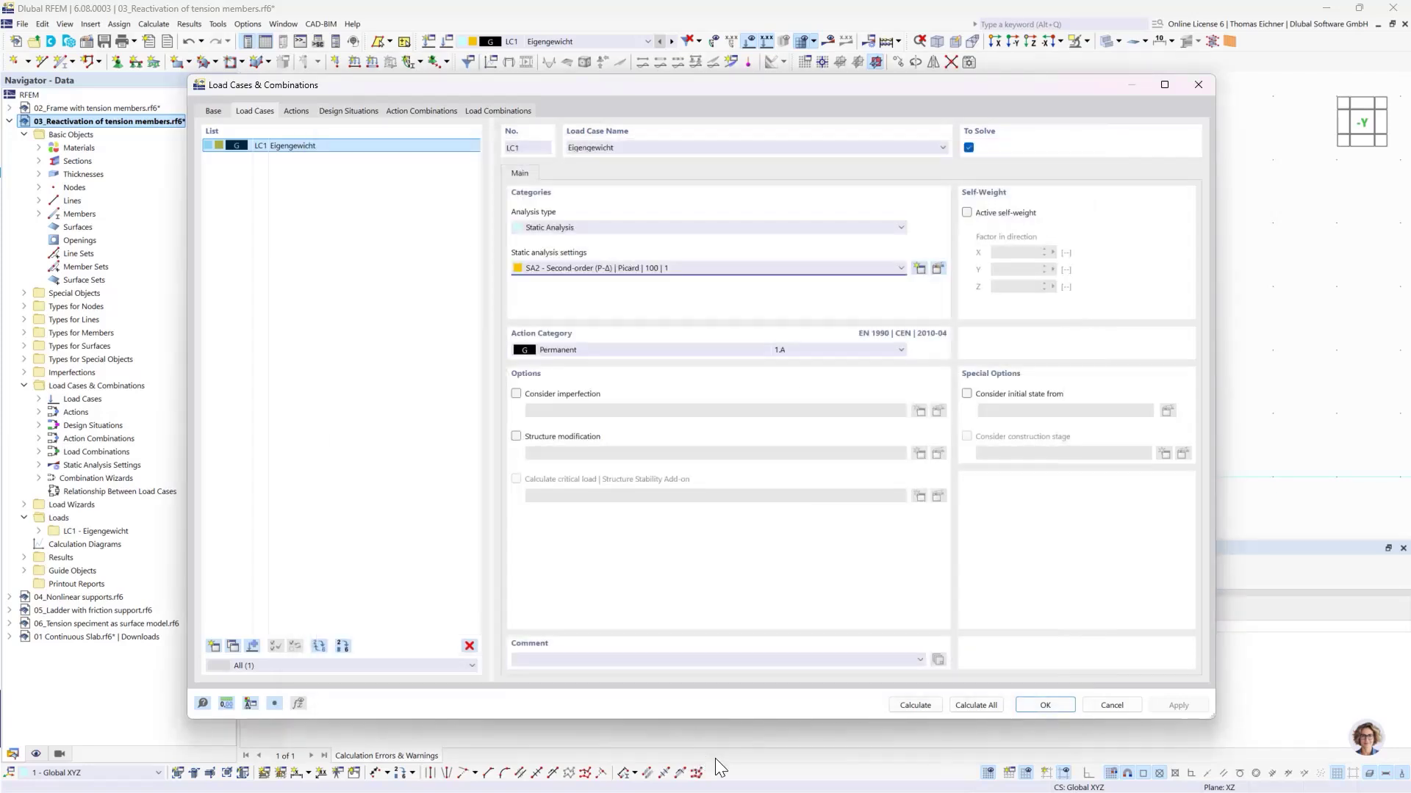
Step: Calculate LC1 and display the member axial forces N, followed by the global deformations |u|
click(910, 708)
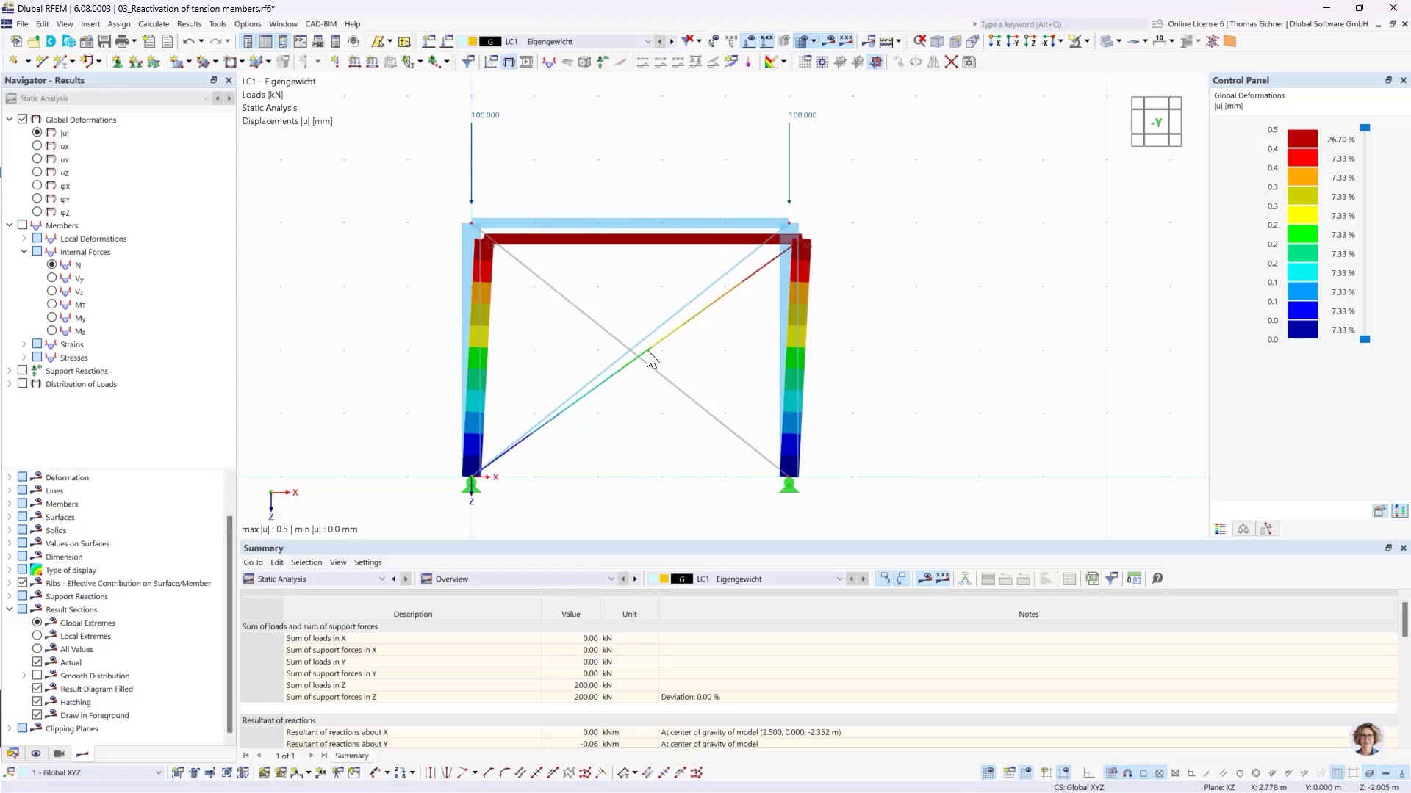
click(54, 267)
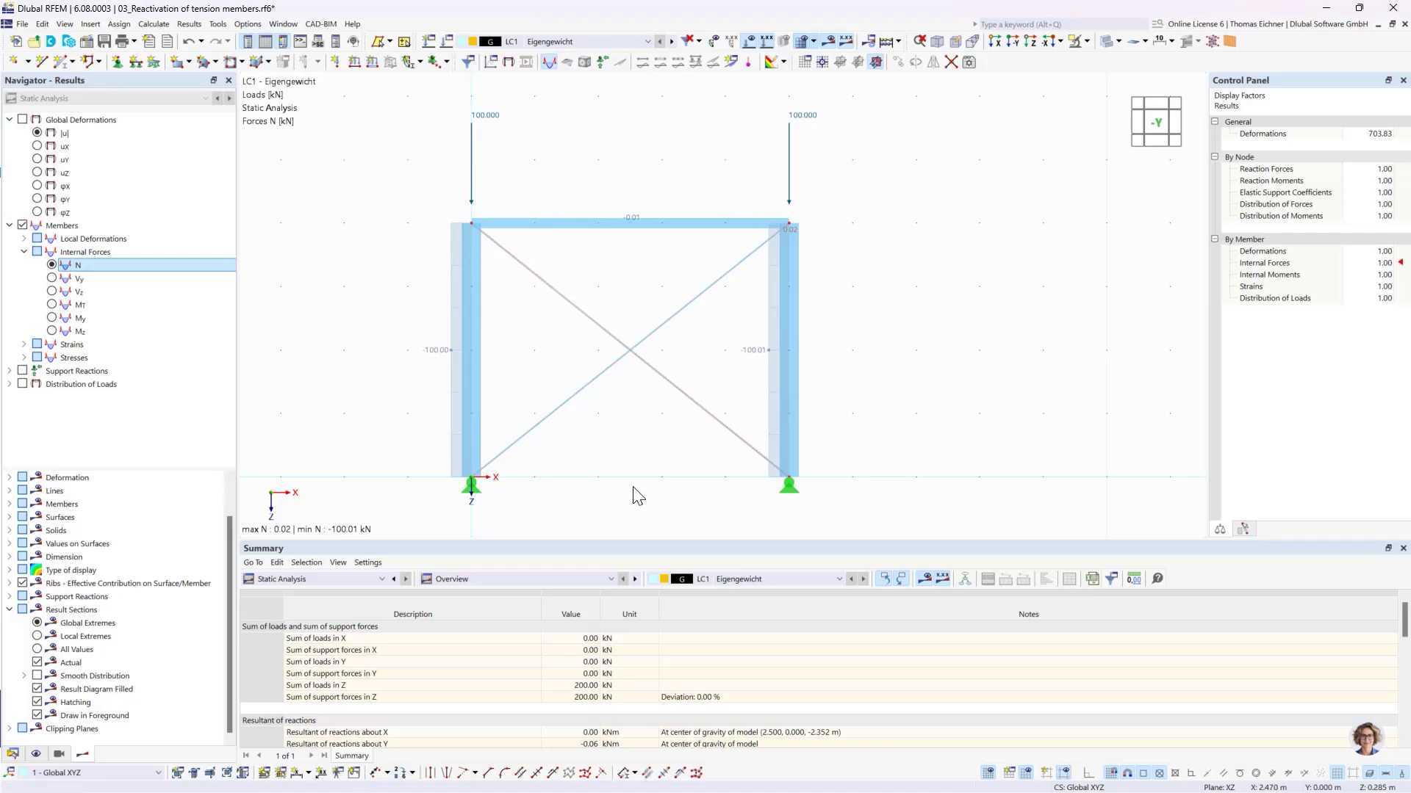
click(41, 136)
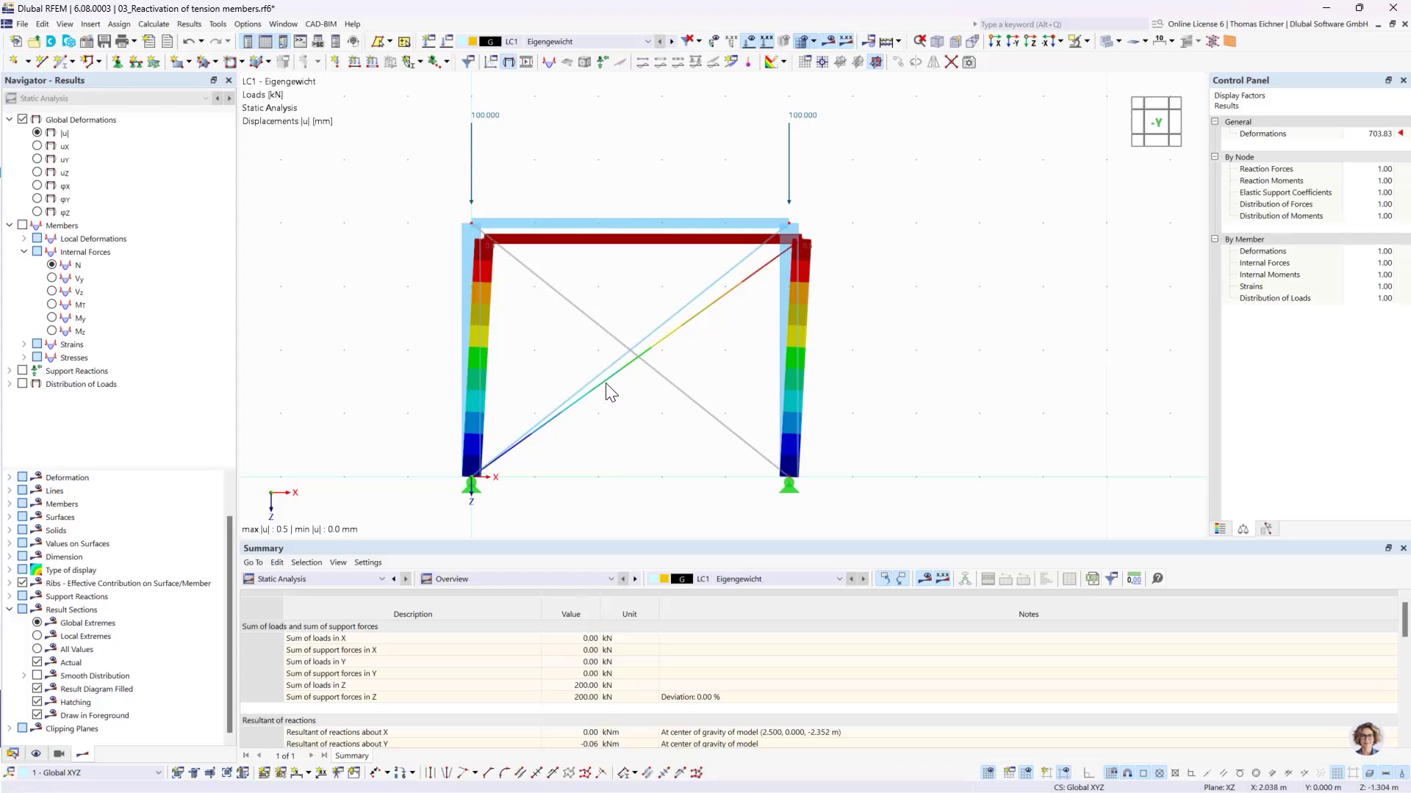
Step: Review the reactivation settings for failing members in LC1's static analysis settings SA2
click(450, 42)
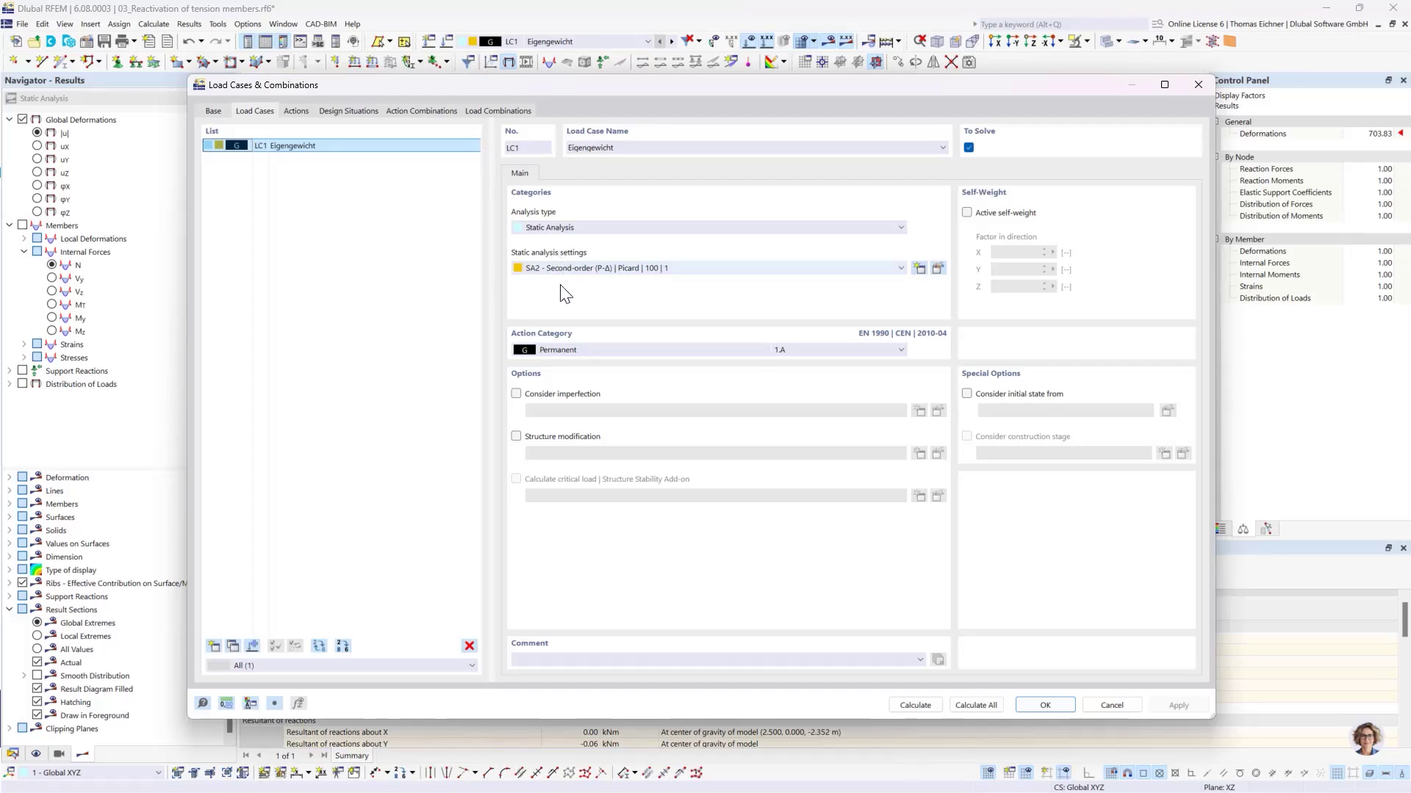
click(937, 269)
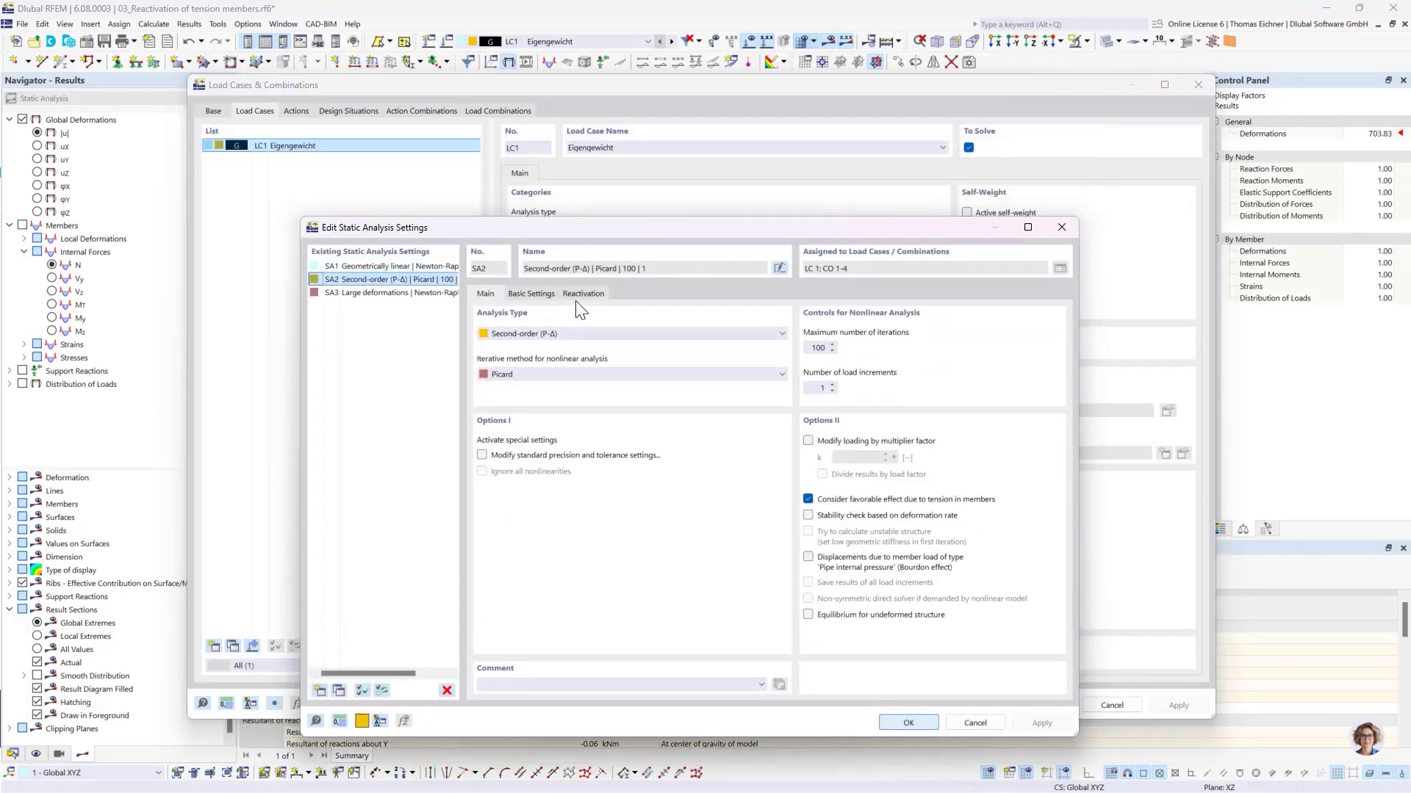
click(581, 295)
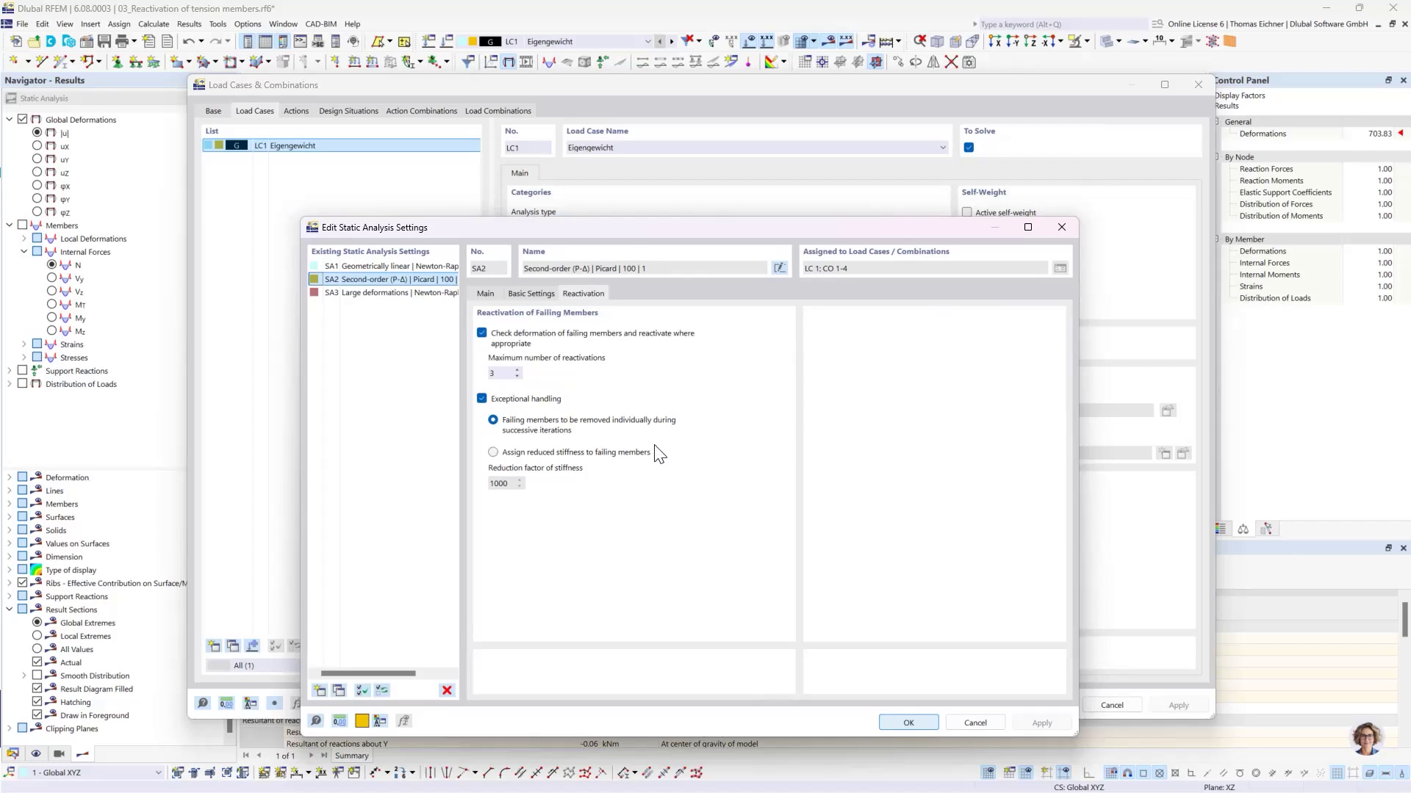
click(919, 726)
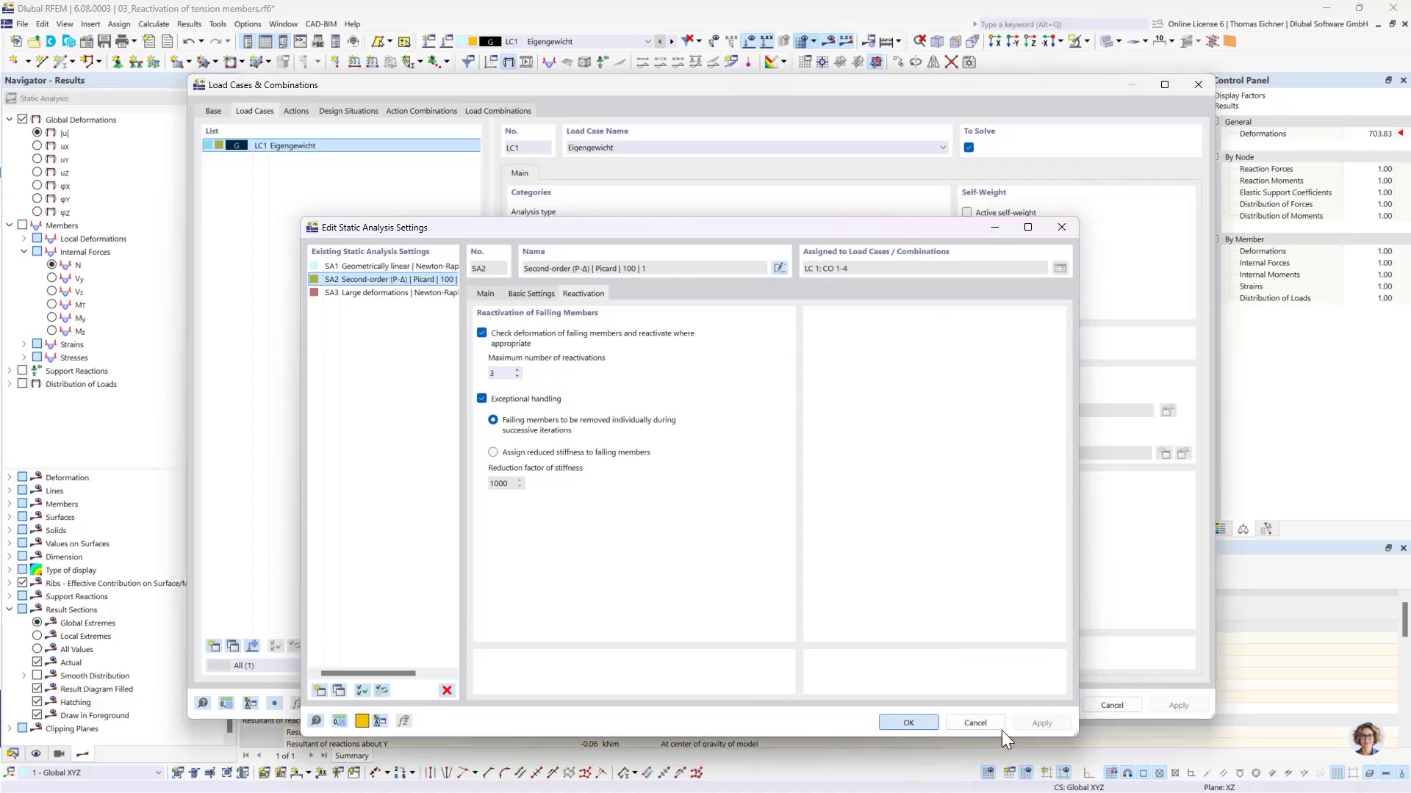
click(1044, 707)
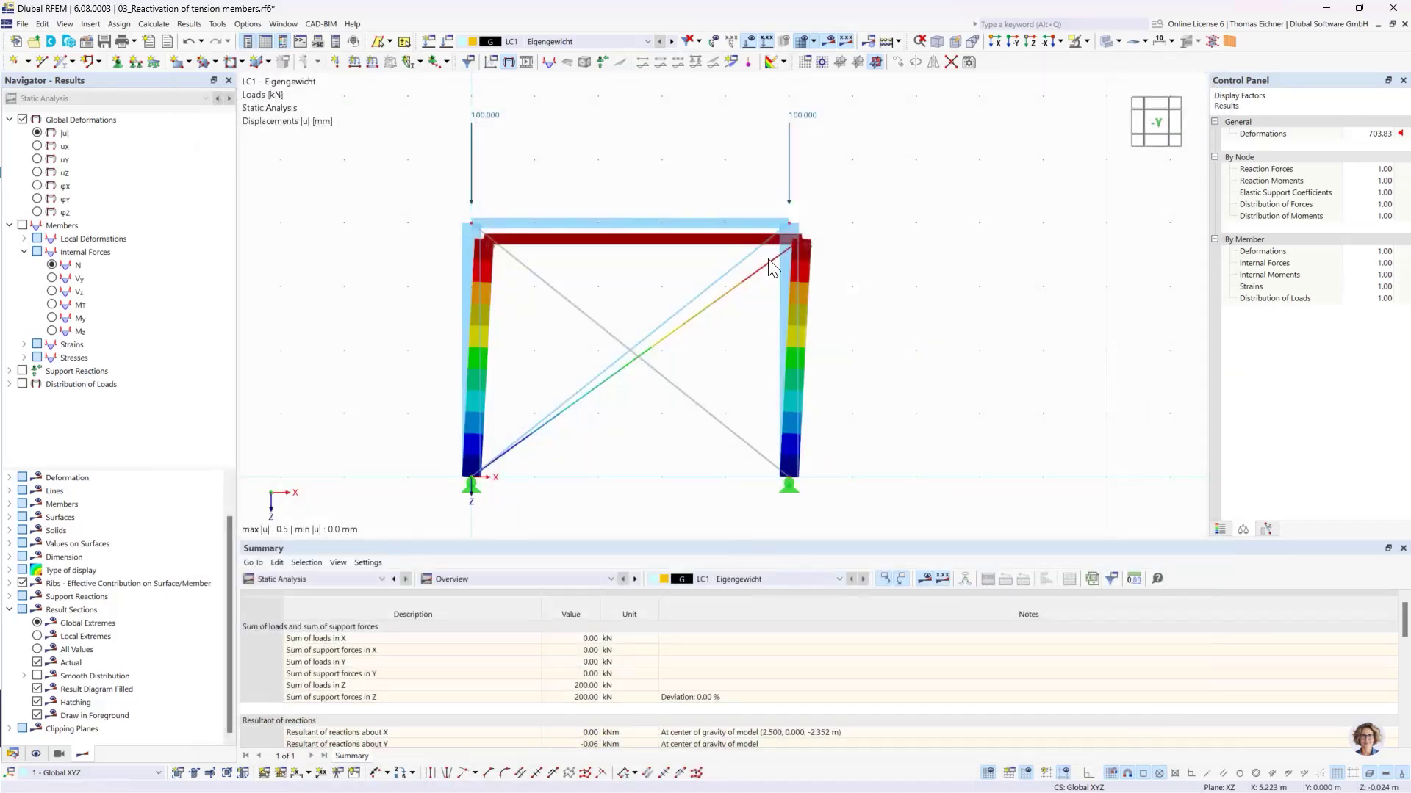
Step: Collapse the current model's data tree and switch to the model 04_Nonlinear supports.rf6 to view its three frames
click(12, 753)
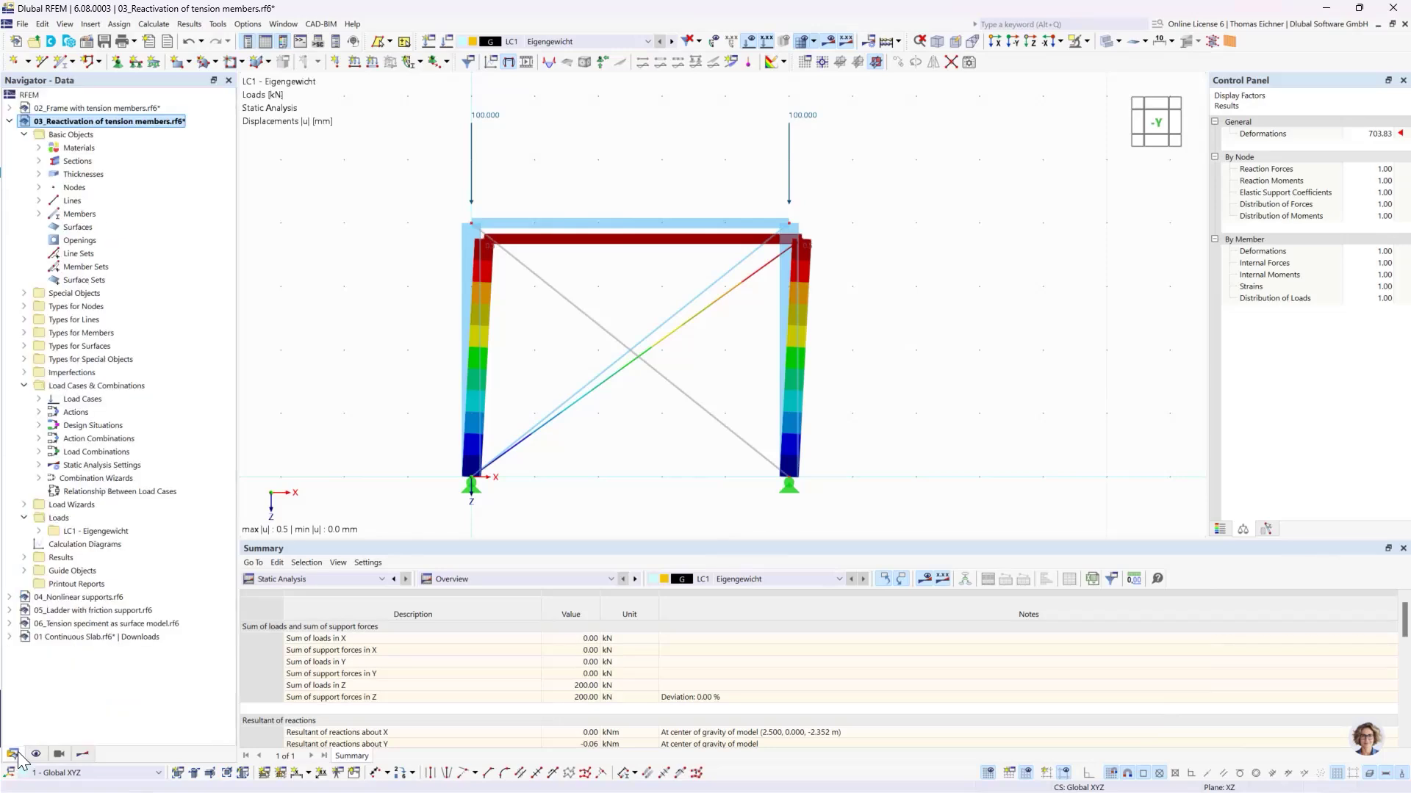
click(10, 121)
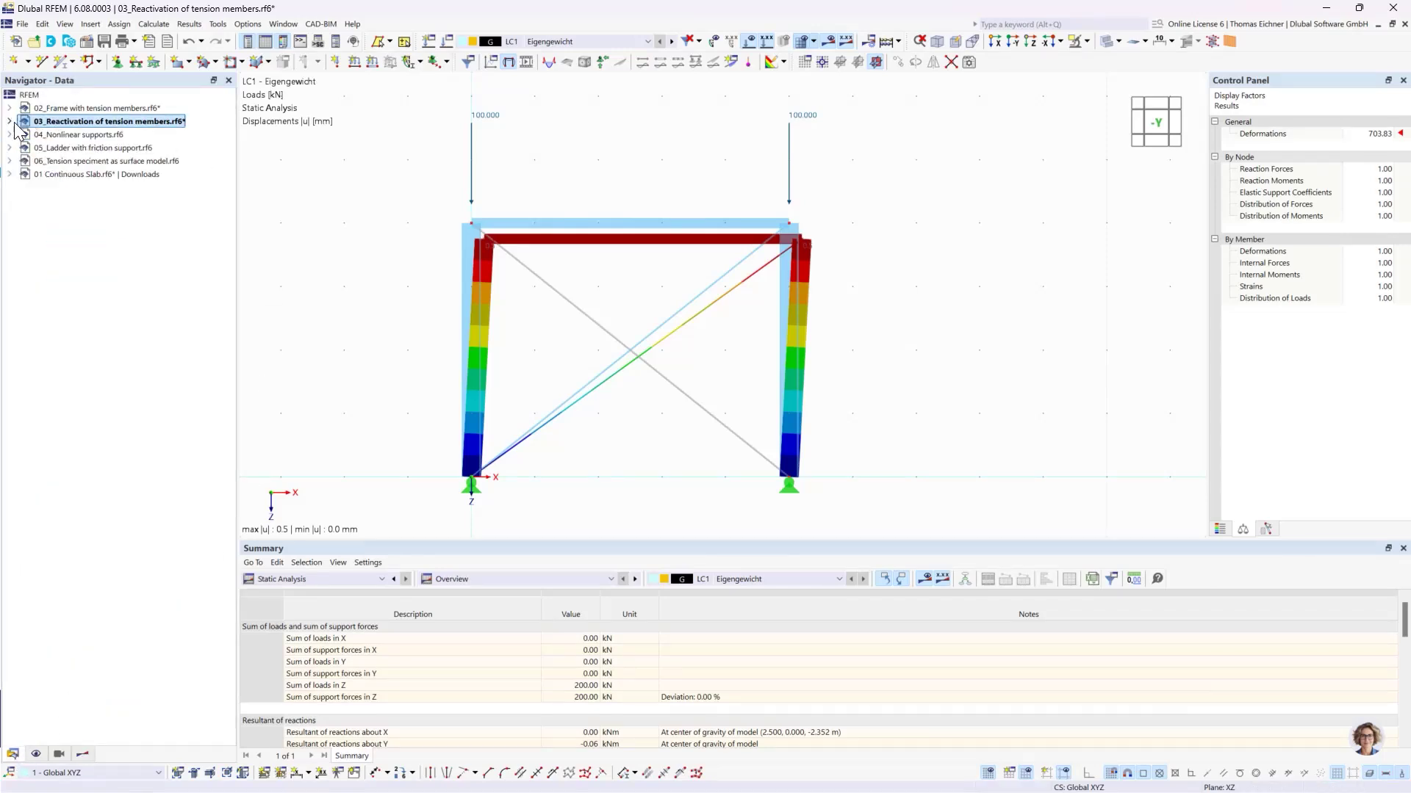
click(79, 134)
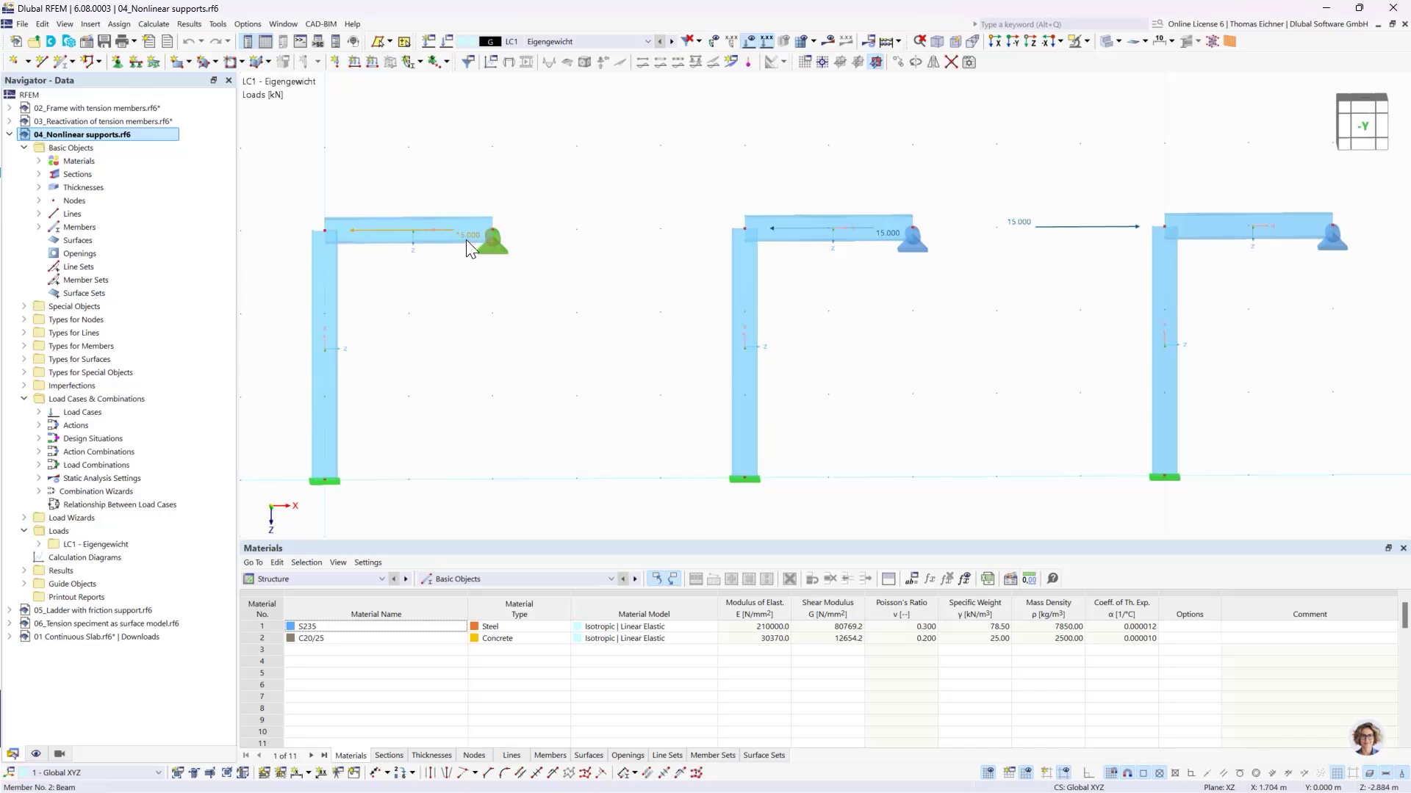
mouse_move(465, 239)
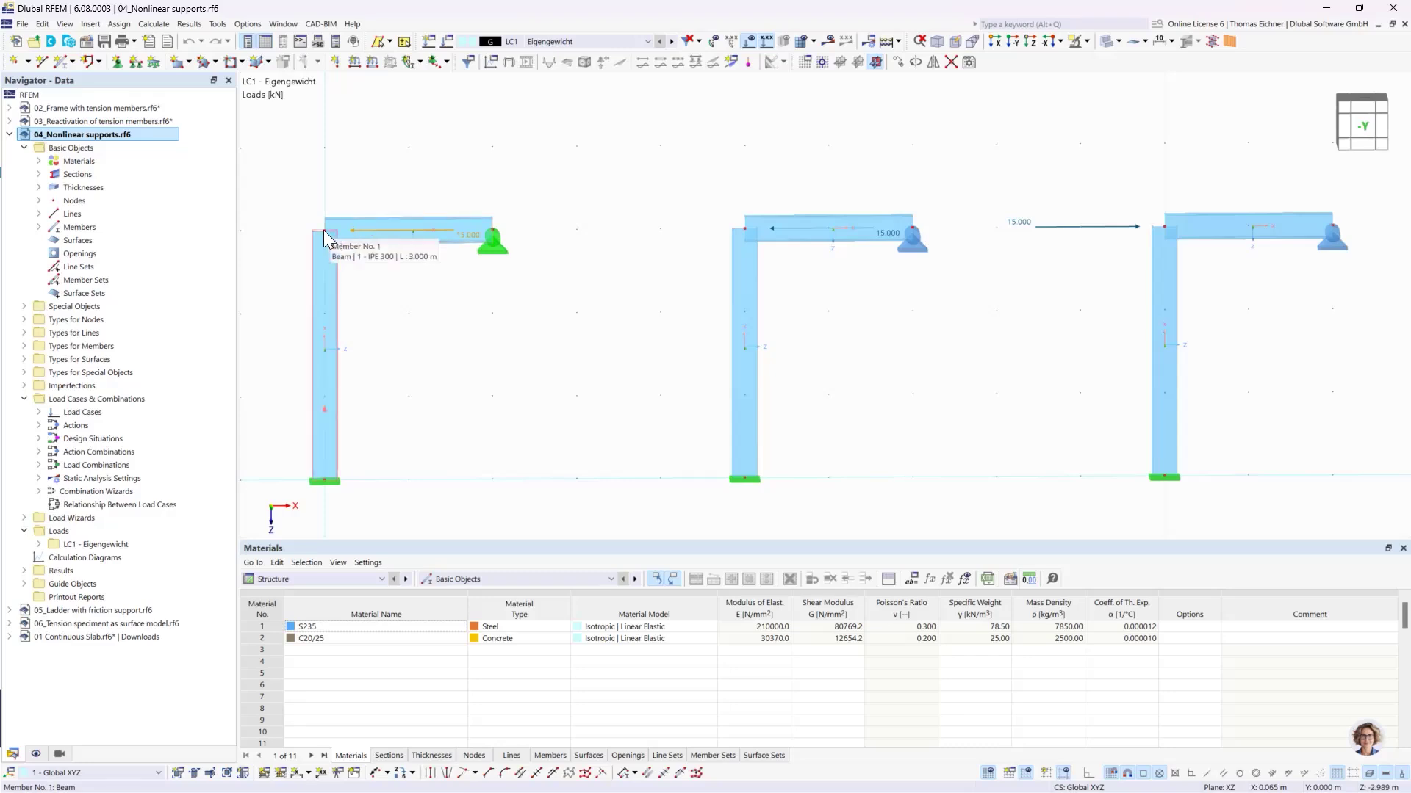
middle_drag(438, 357, 489, 362)
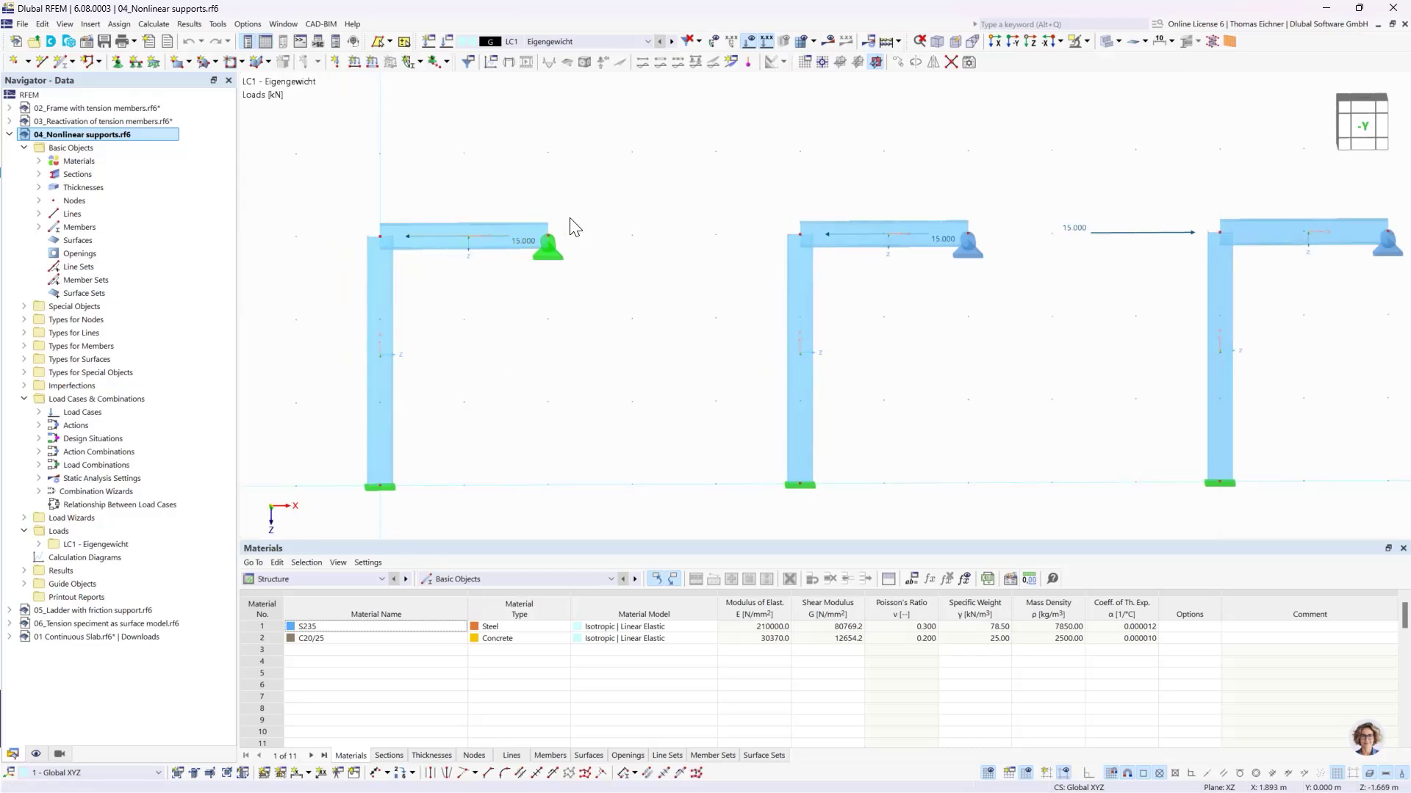
click(552, 249)
middle_drag(872, 362, 962, 358)
Step: Review the ux nonlinearity defined for the nodal support at the middle frame's beam end
click(928, 239)
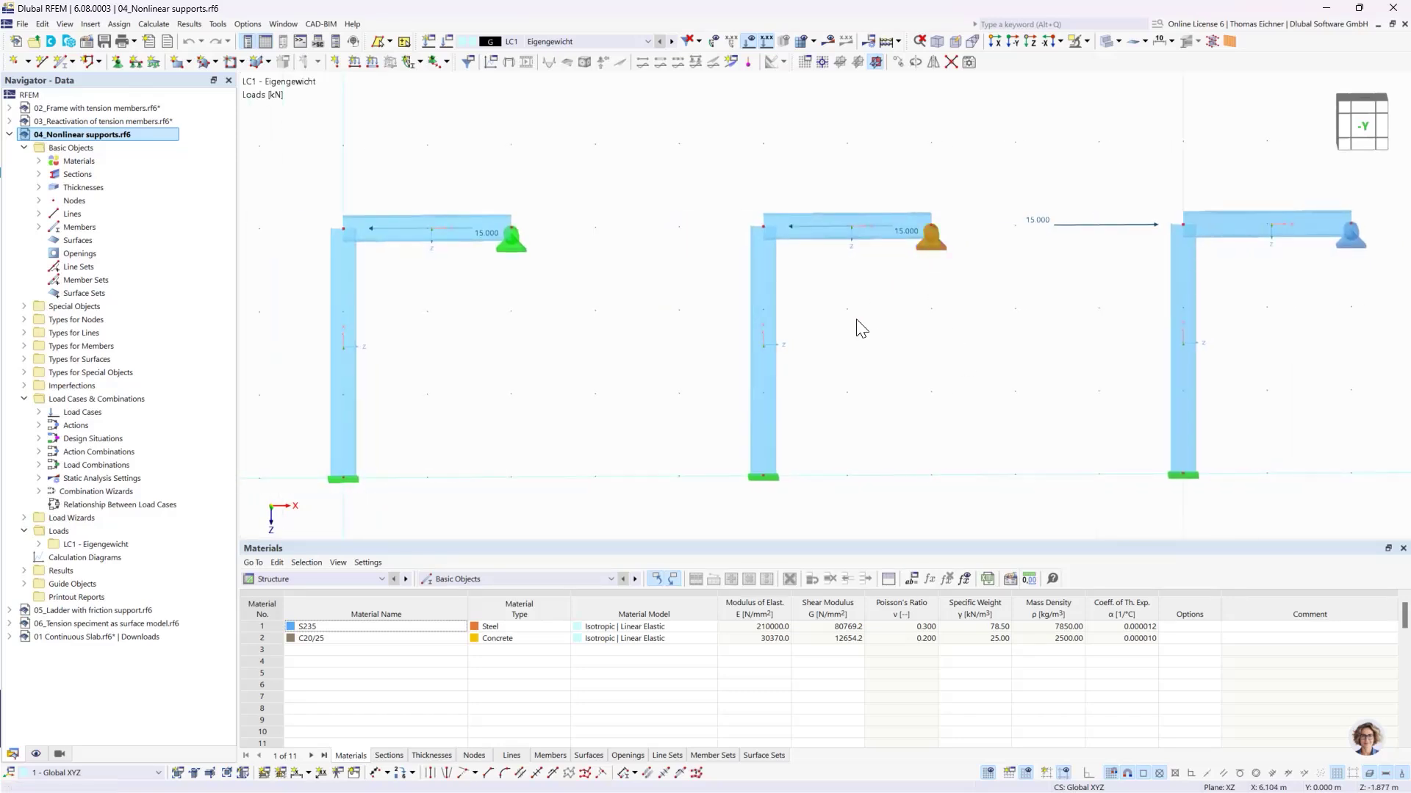
double_click(936, 244)
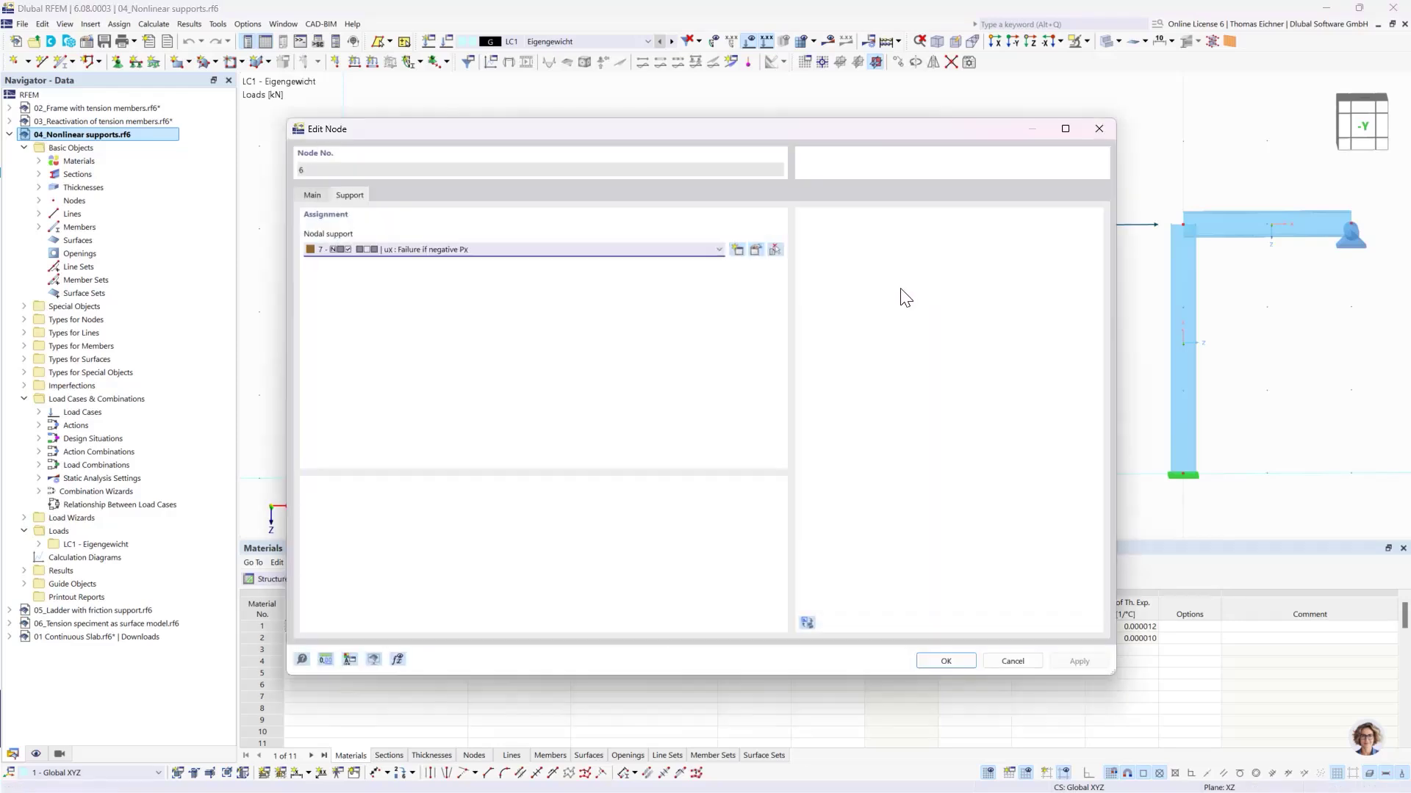
click(754, 249)
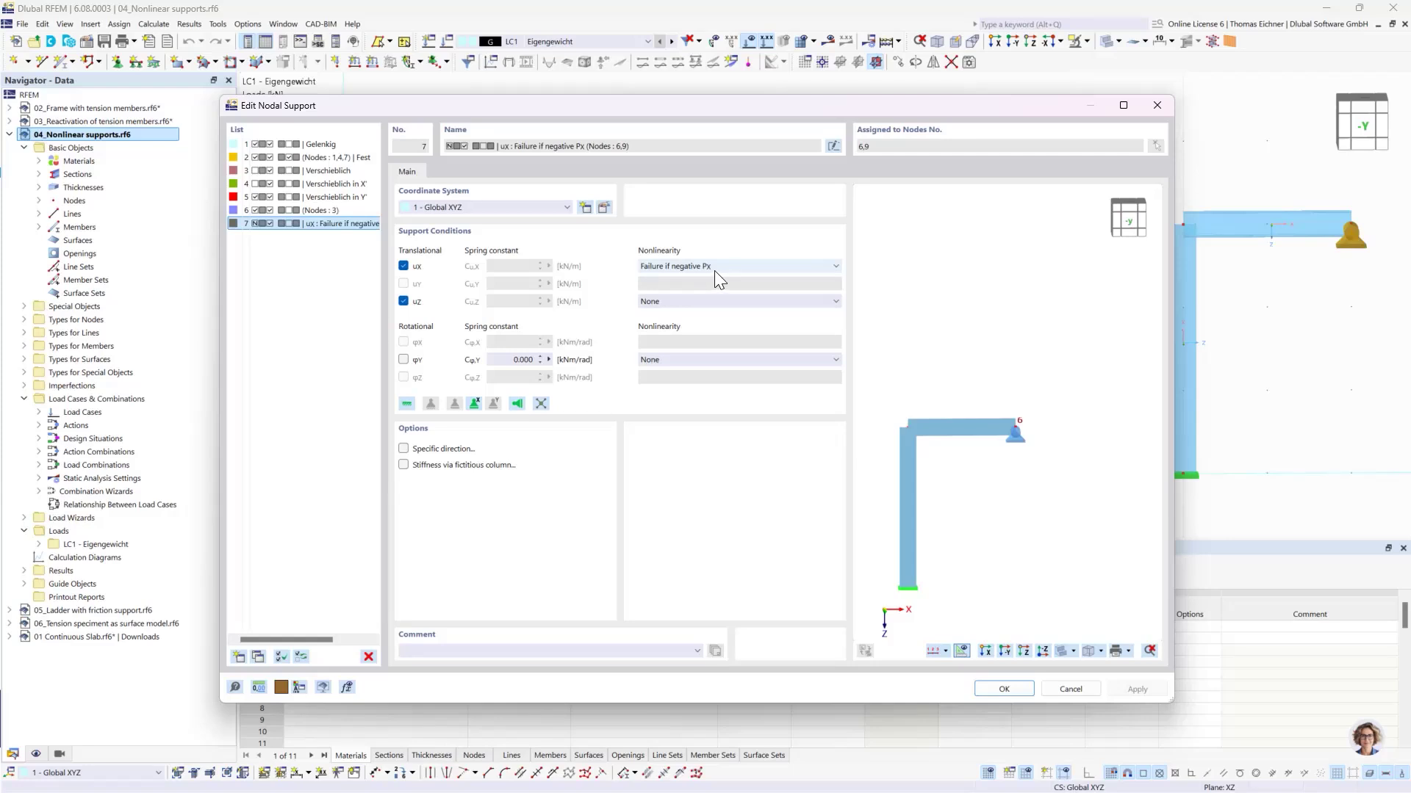
click(1004, 691)
click(947, 661)
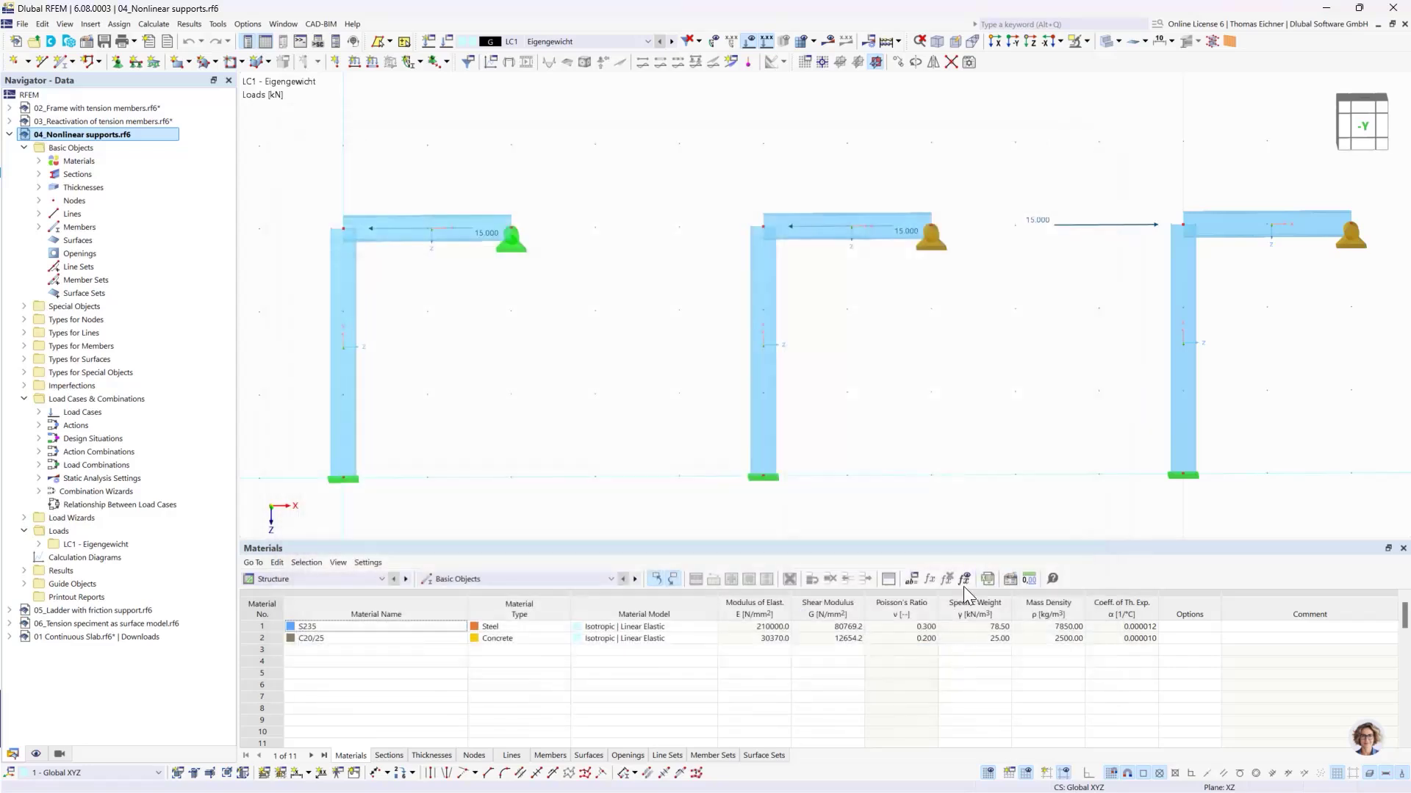
Step: Calculate LC1 and examine the global deformations and support reactions of the three frames
middle_drag(839, 366, 834, 365)
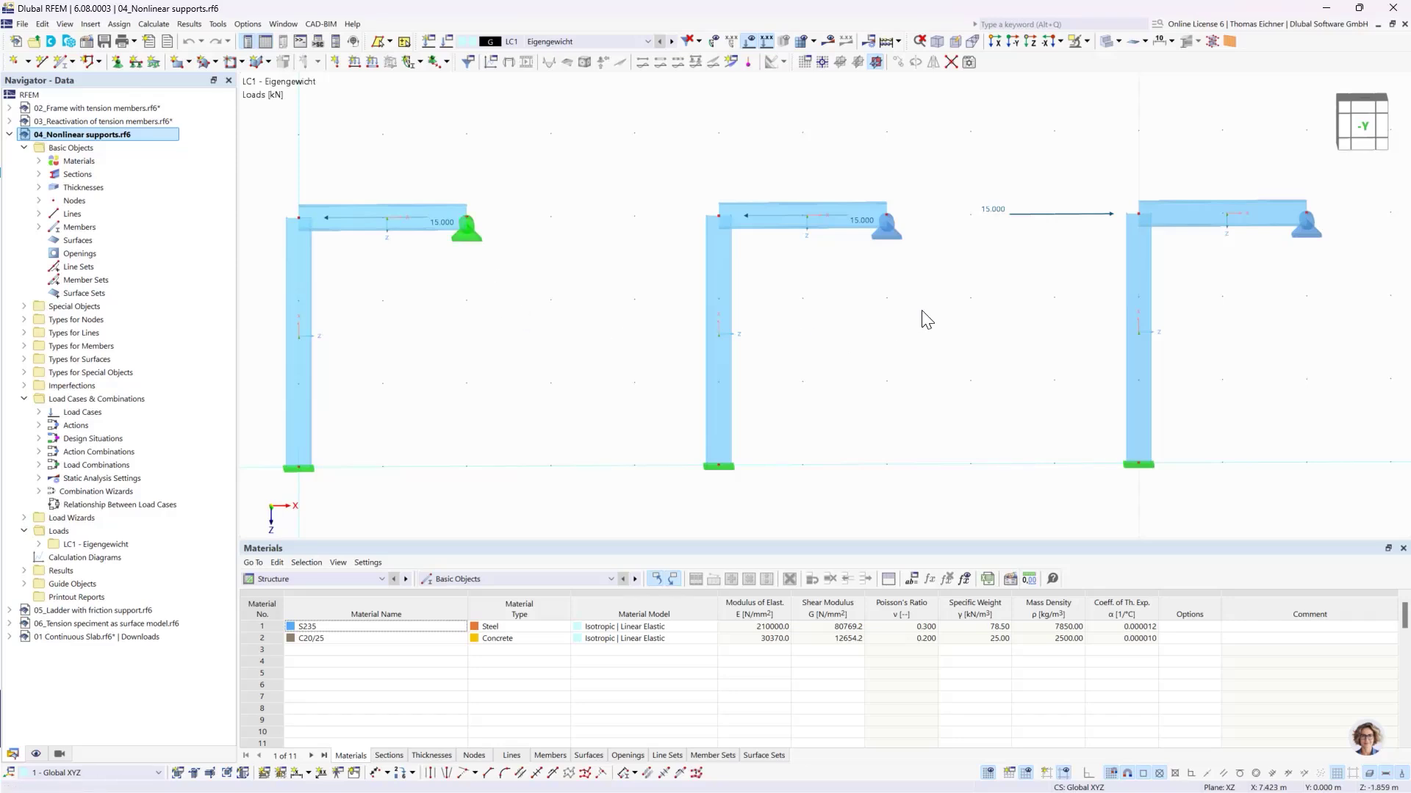
click(828, 42)
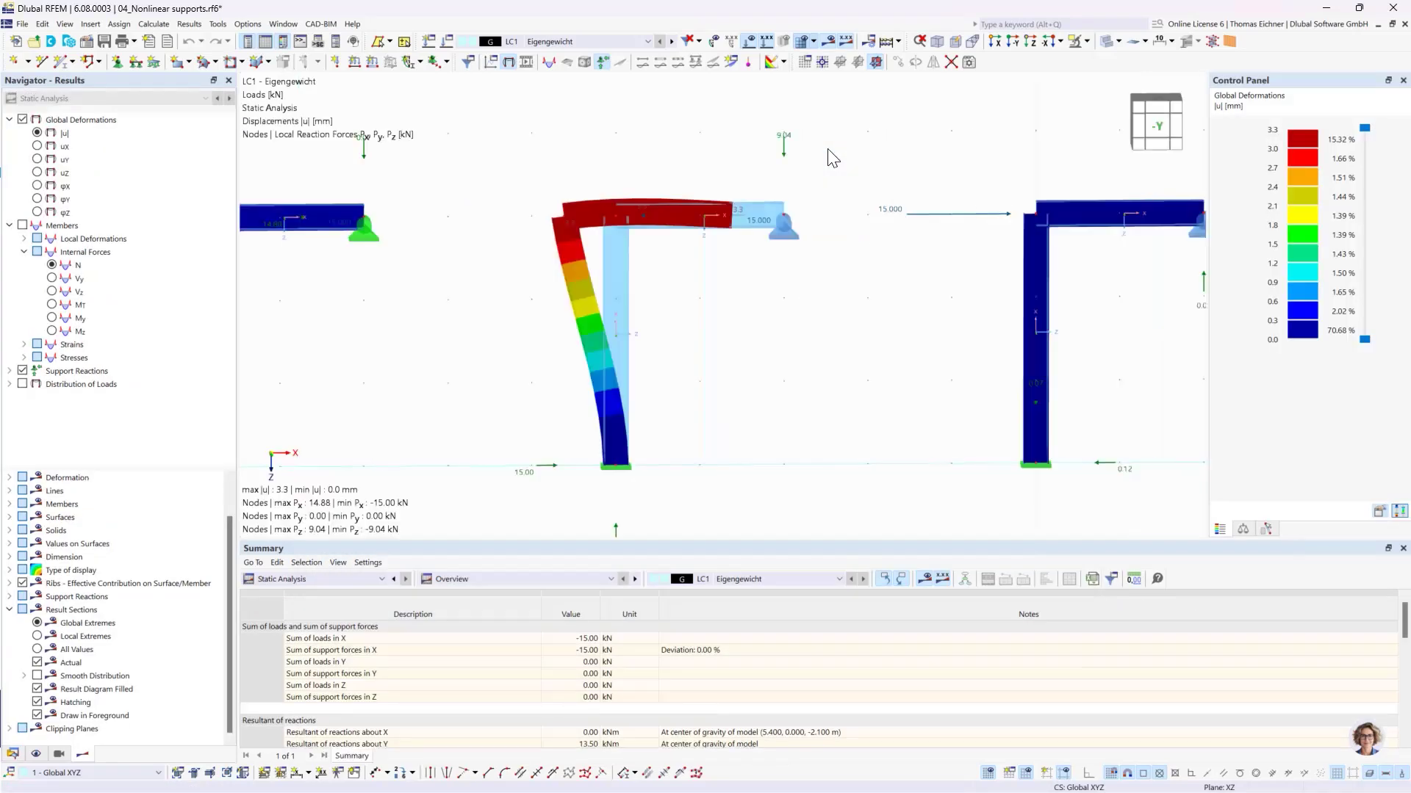
scroll(829, 154, down, 1)
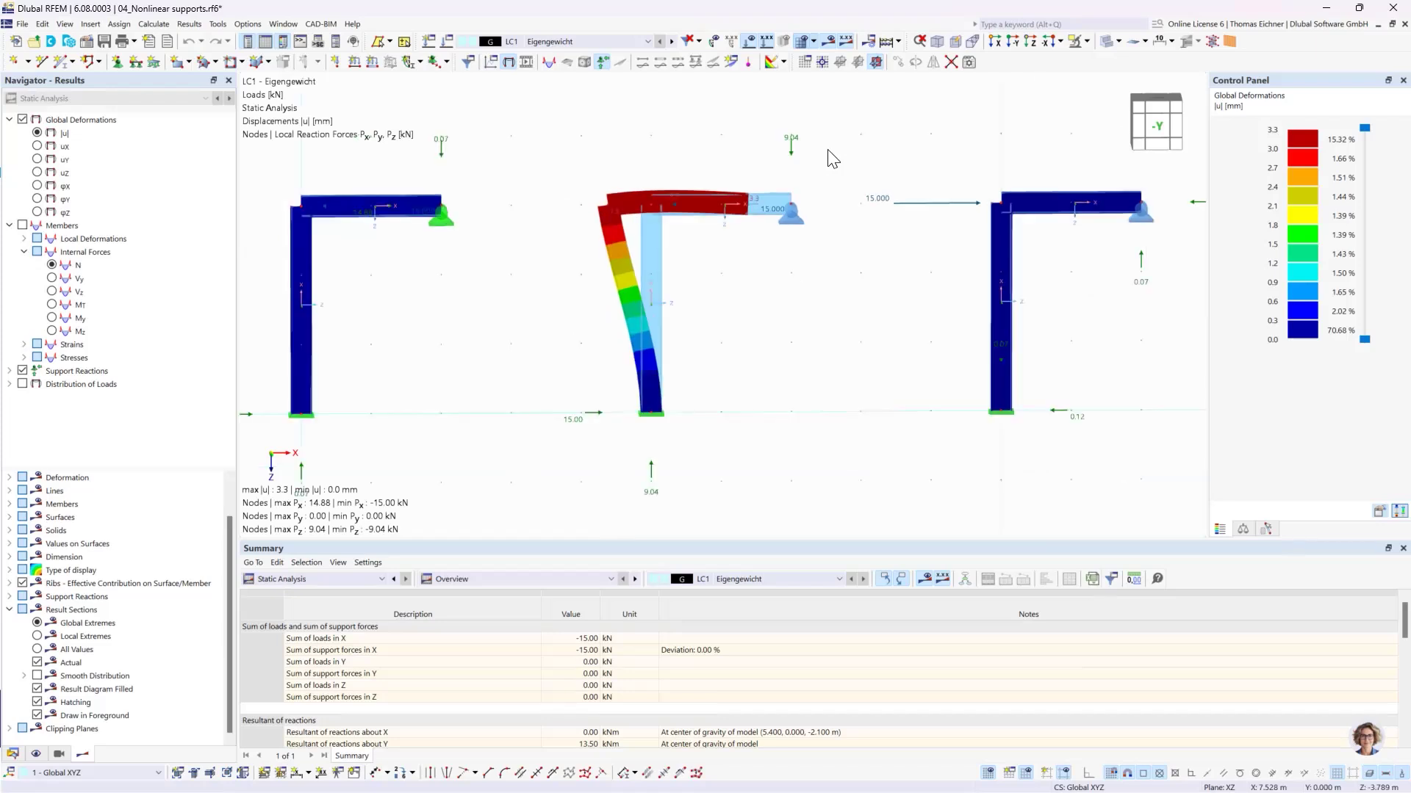
scroll(674, 161, up, 1)
scroll(681, 174, down, 2)
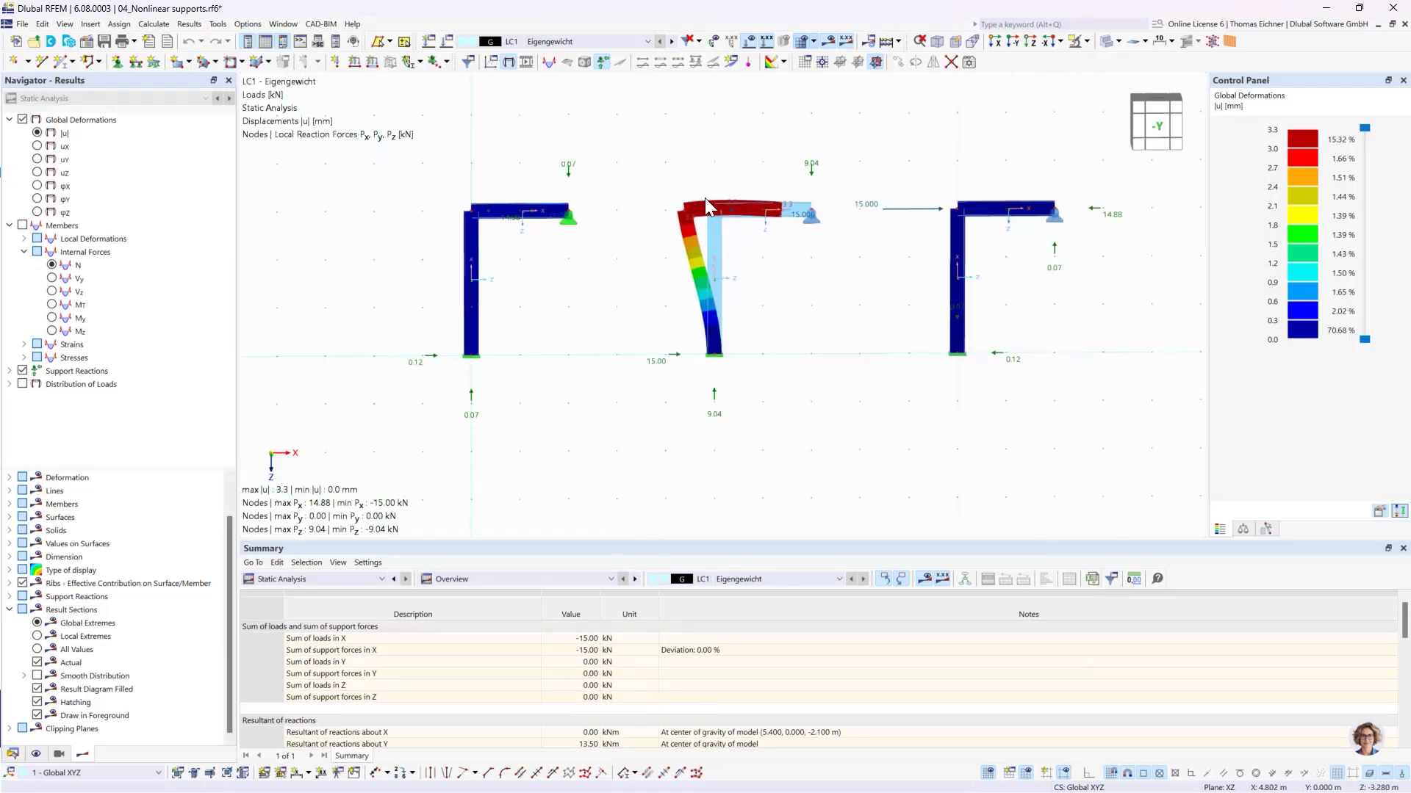
scroll(617, 289, up, 2)
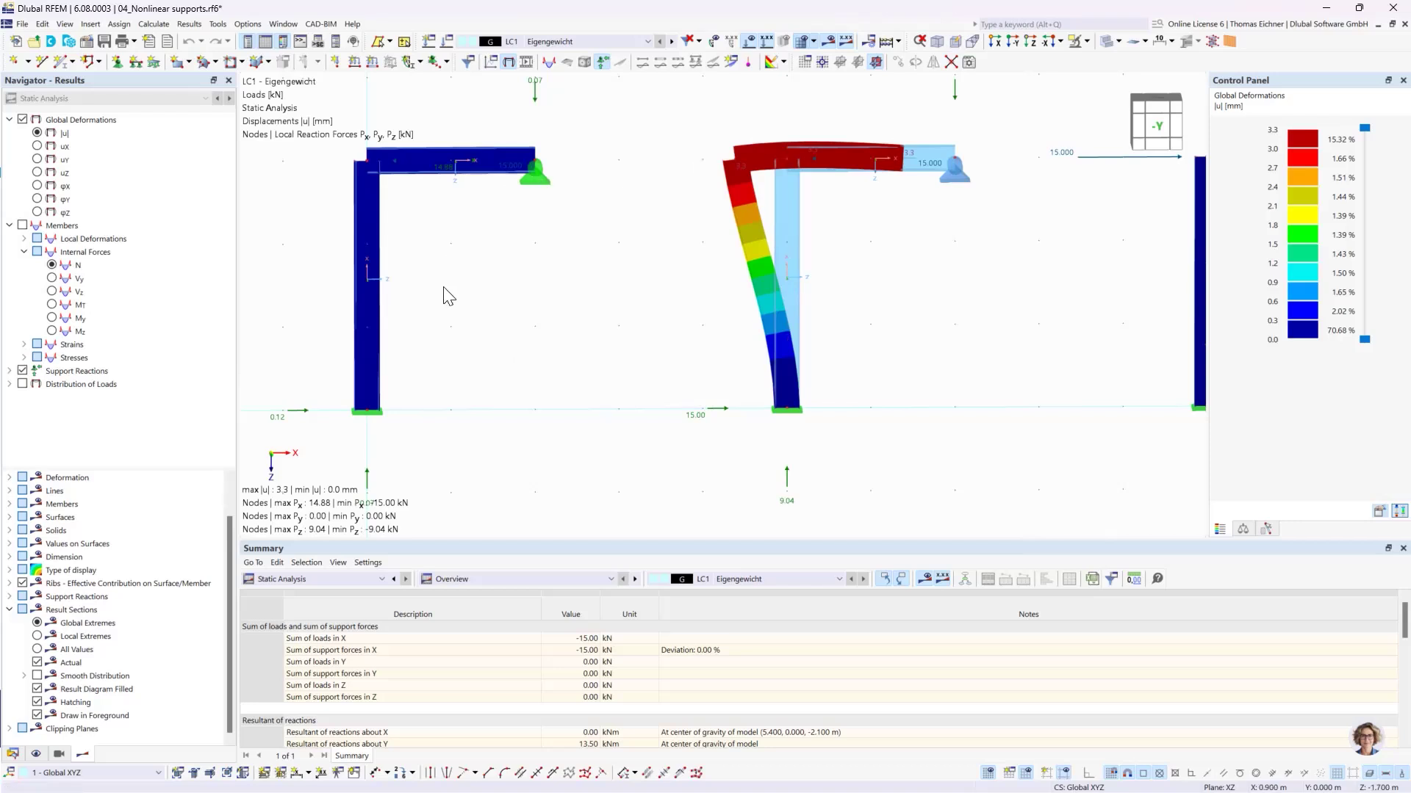
middle_drag(443, 290, 474, 307)
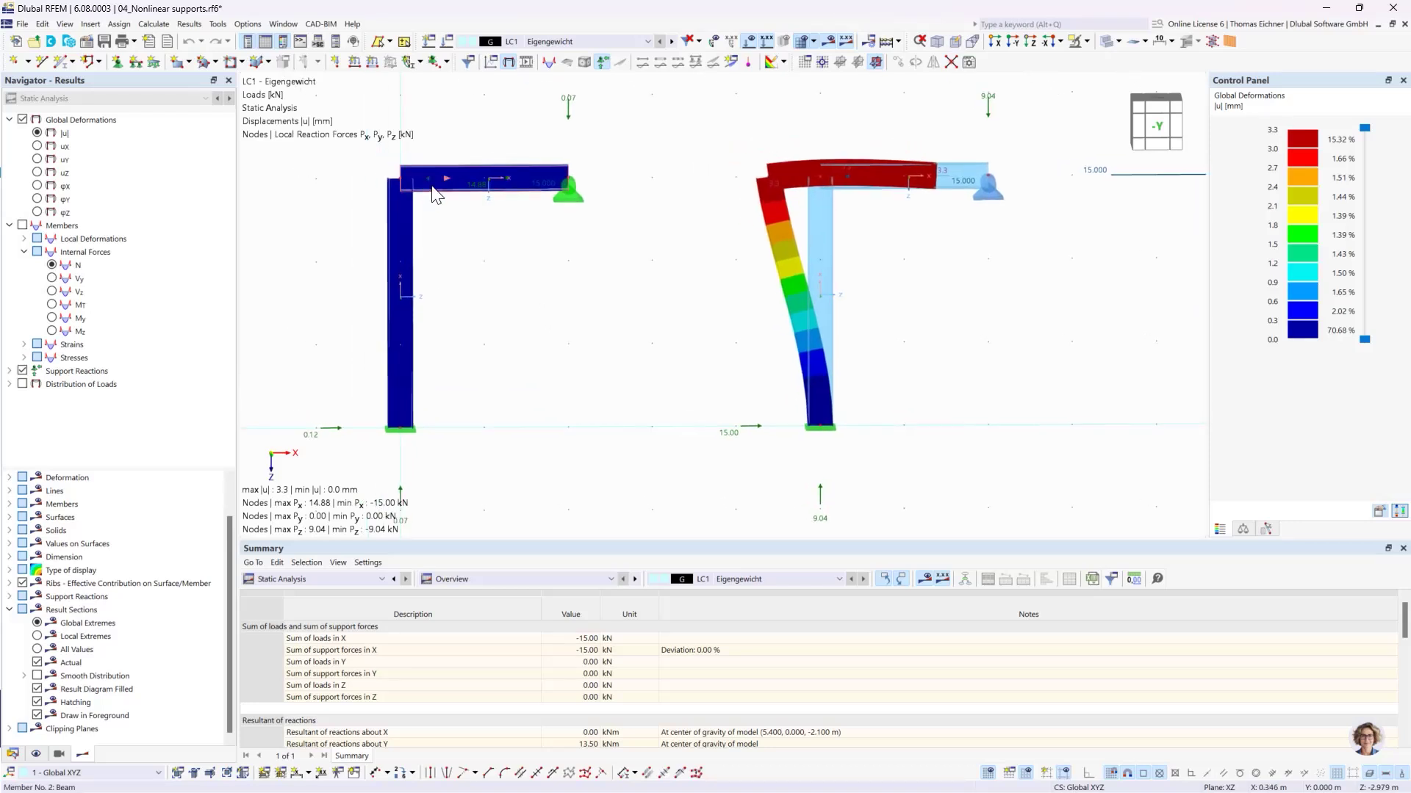
click(478, 190)
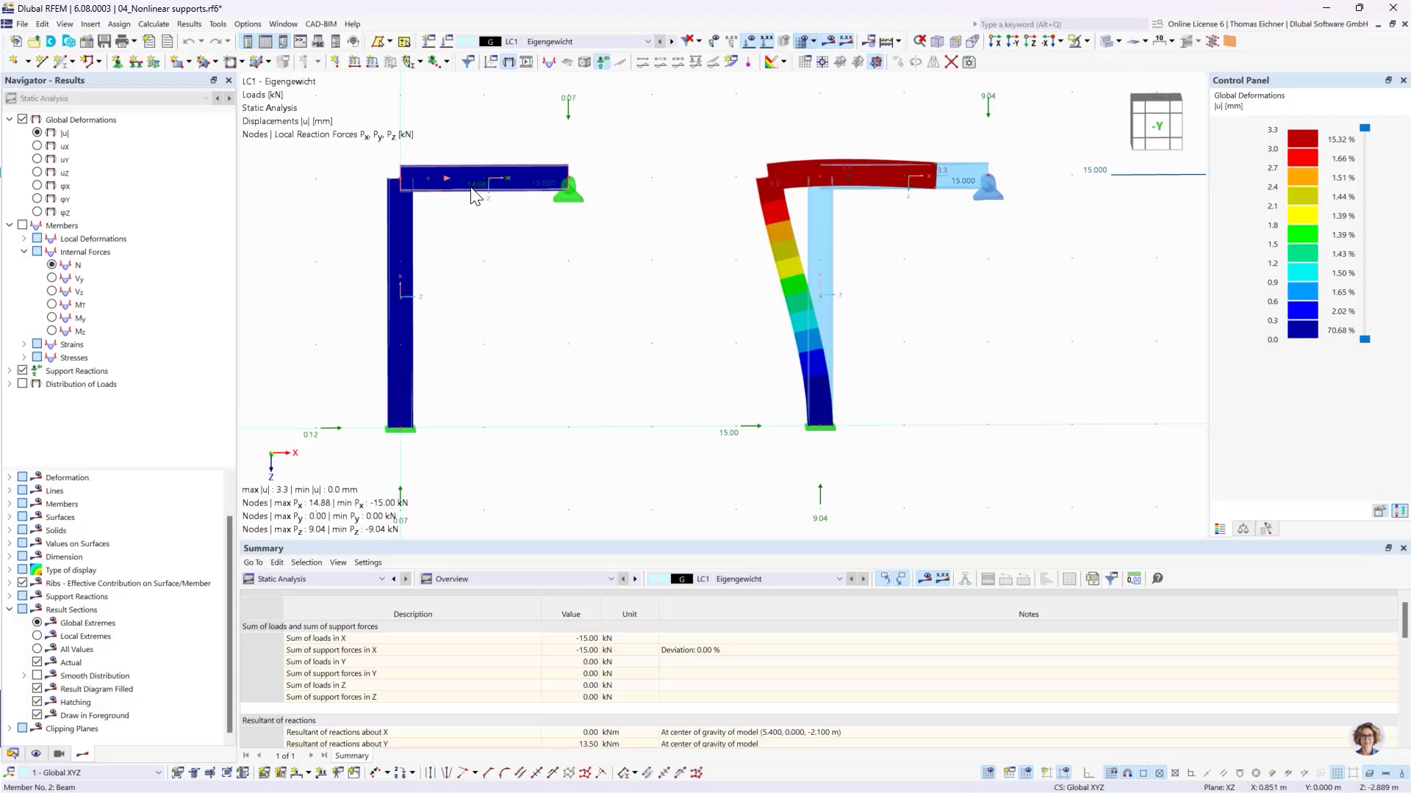
click(561, 208)
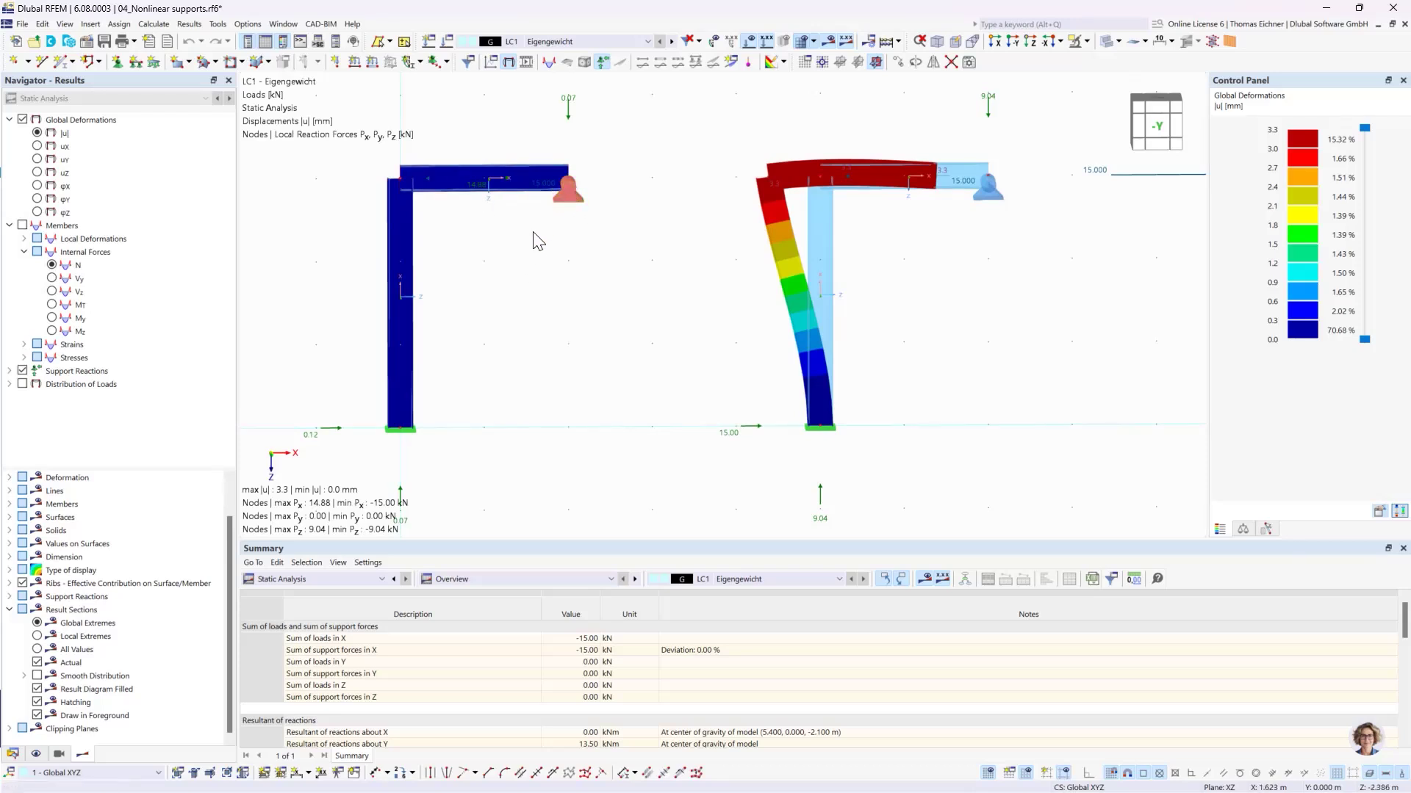
click(510, 228)
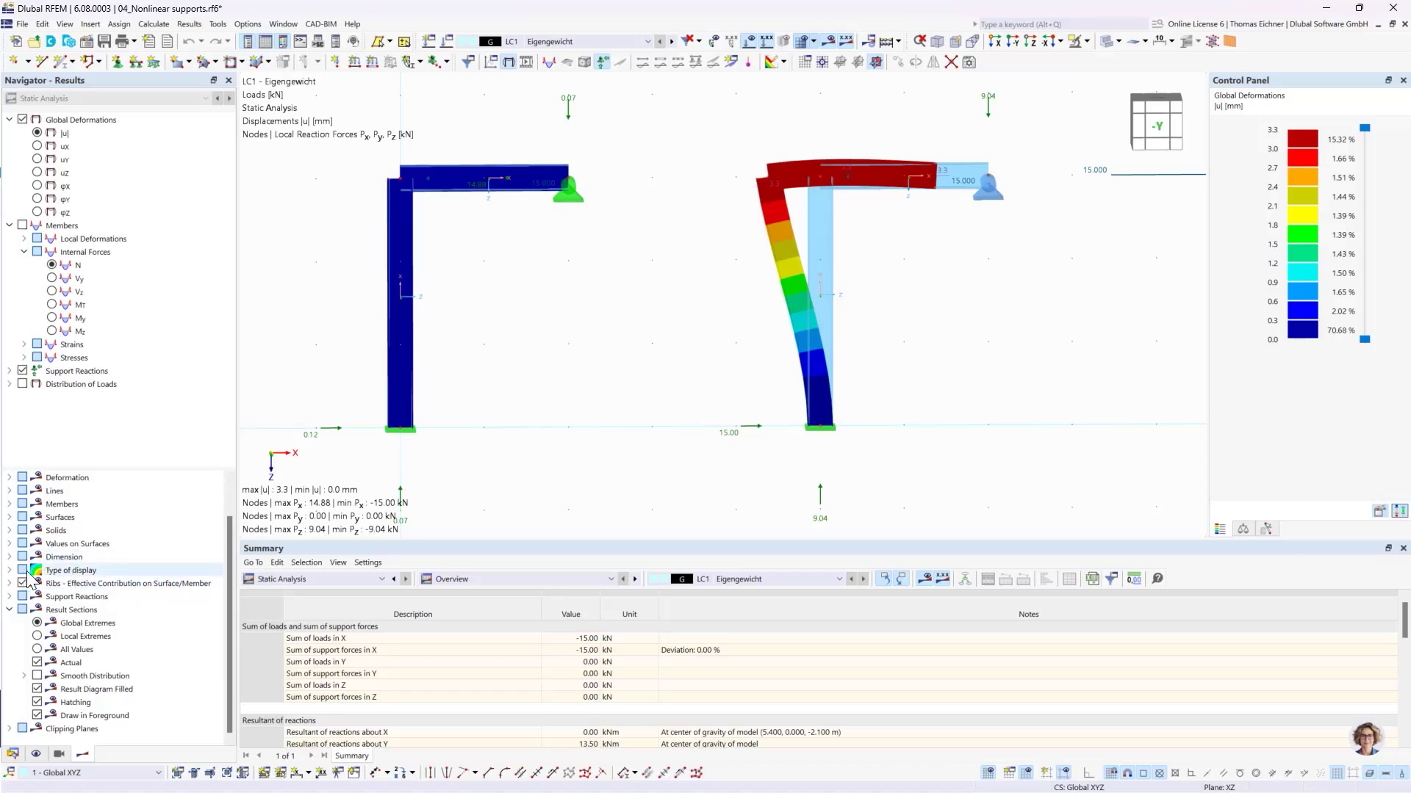
Step: Set the members' deformation display to Lines in the result display options
scroll(29, 584, up, 1)
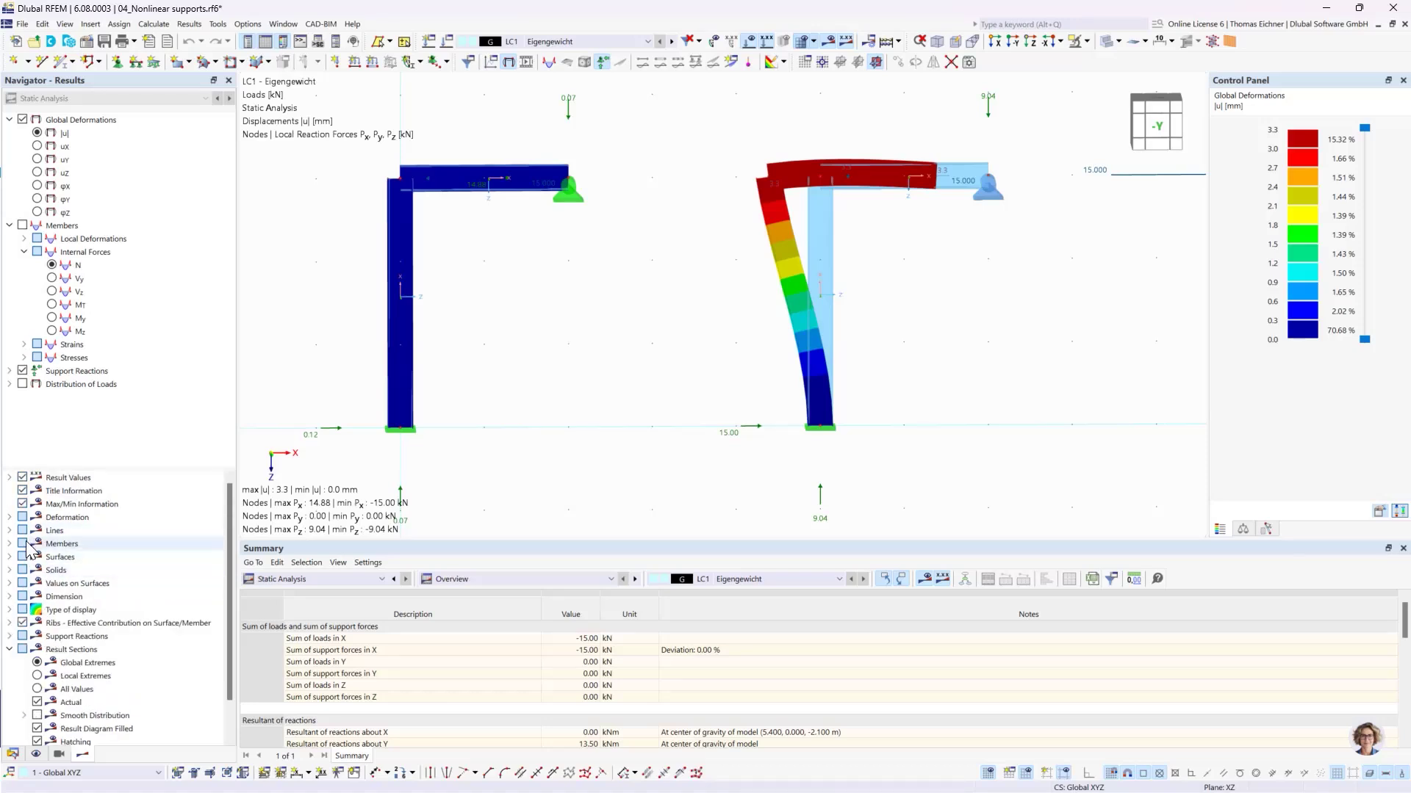
click(9, 517)
click(23, 530)
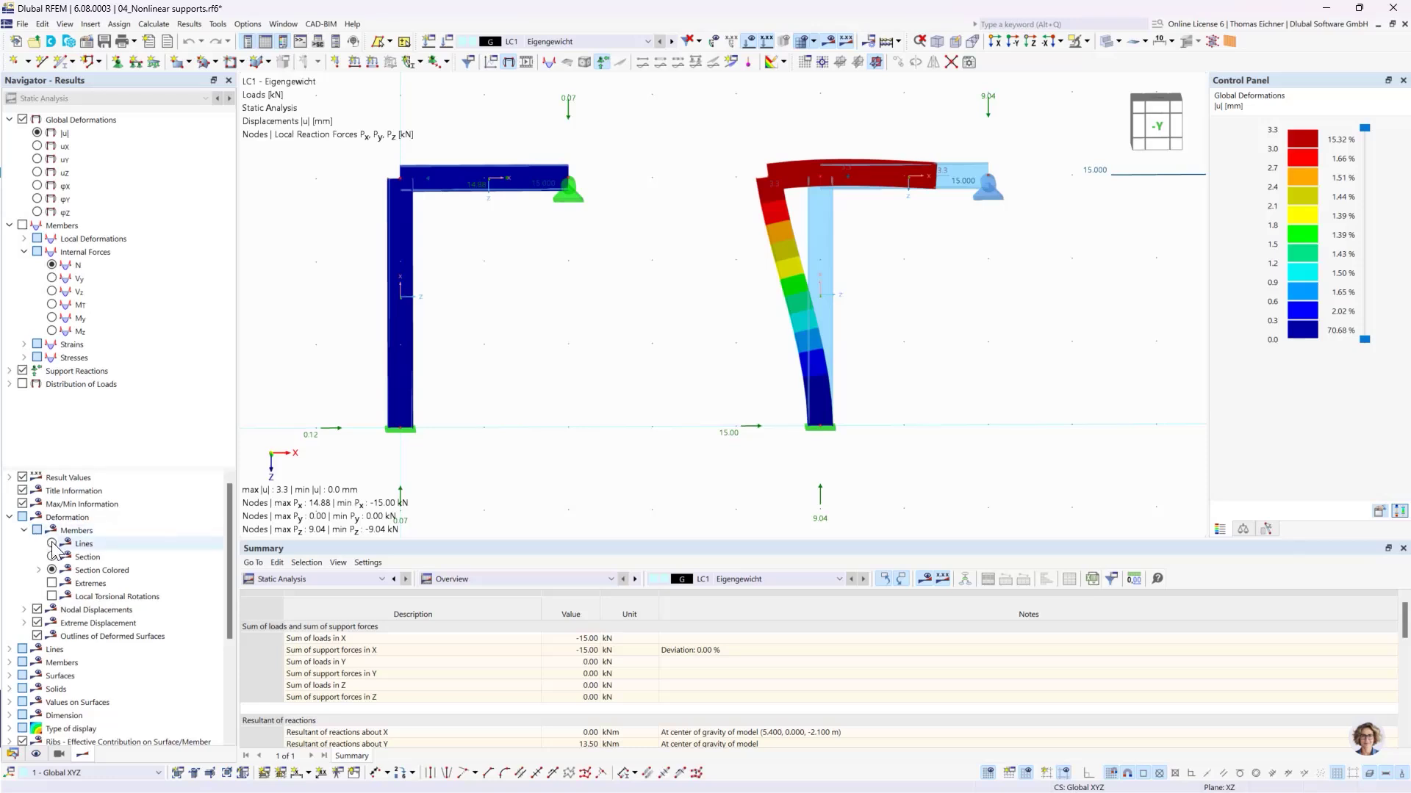
click(51, 544)
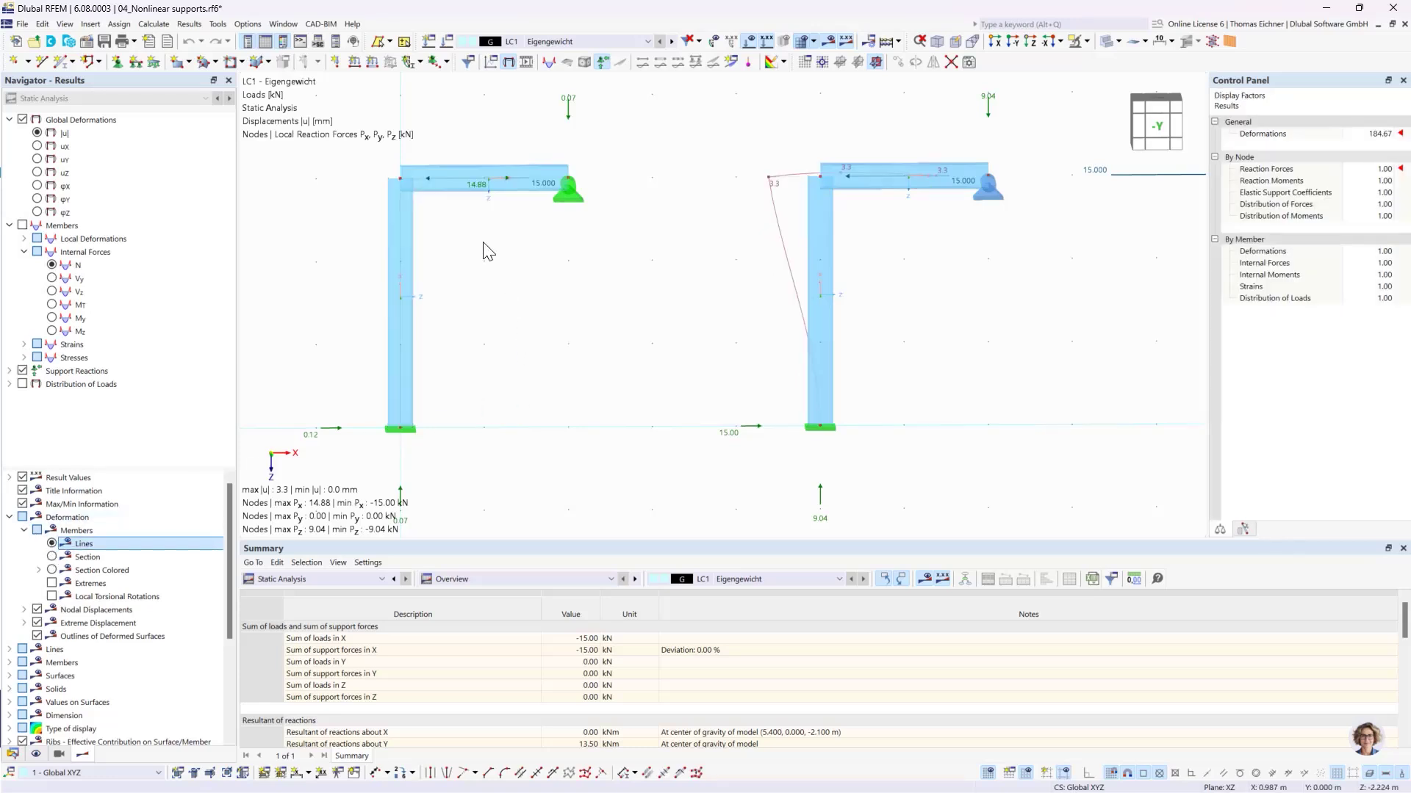
Step: Examine the load and reaction force directions at the first frame's beam-end support against the global X-axis, and bring the other frames into view
scroll(493, 174, up, 3)
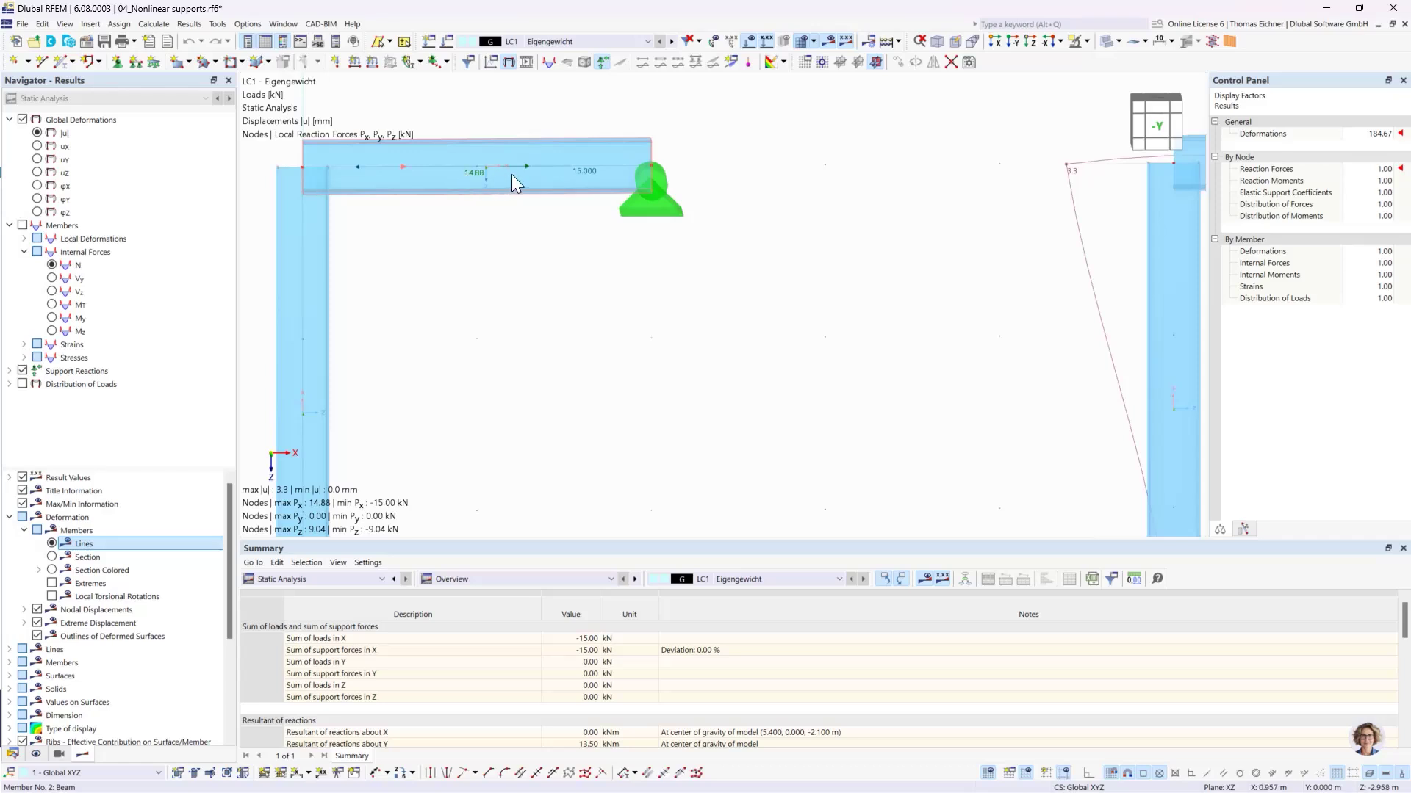
scroll(521, 176, down, 3)
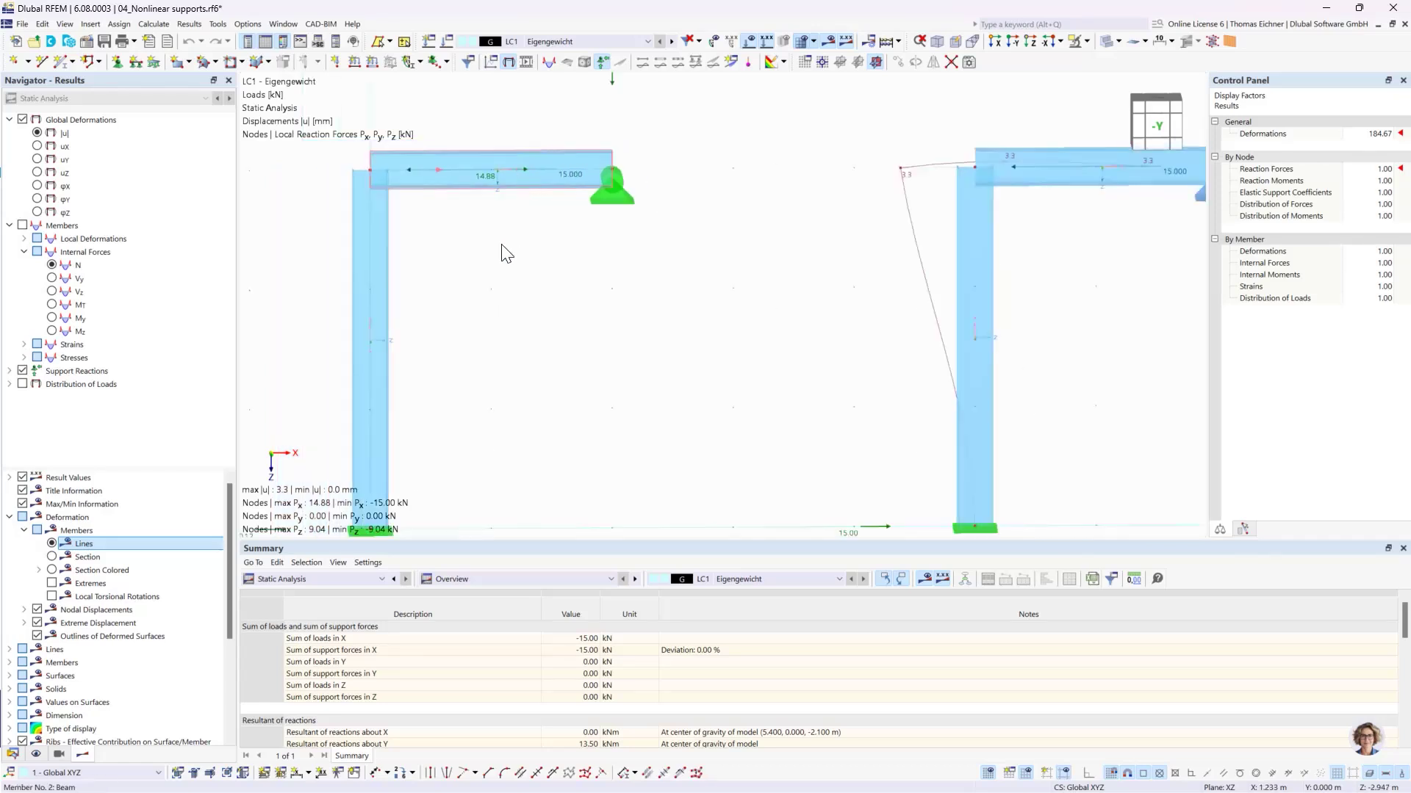
middle_drag(508, 253, 602, 244)
scroll(603, 244, down, 2)
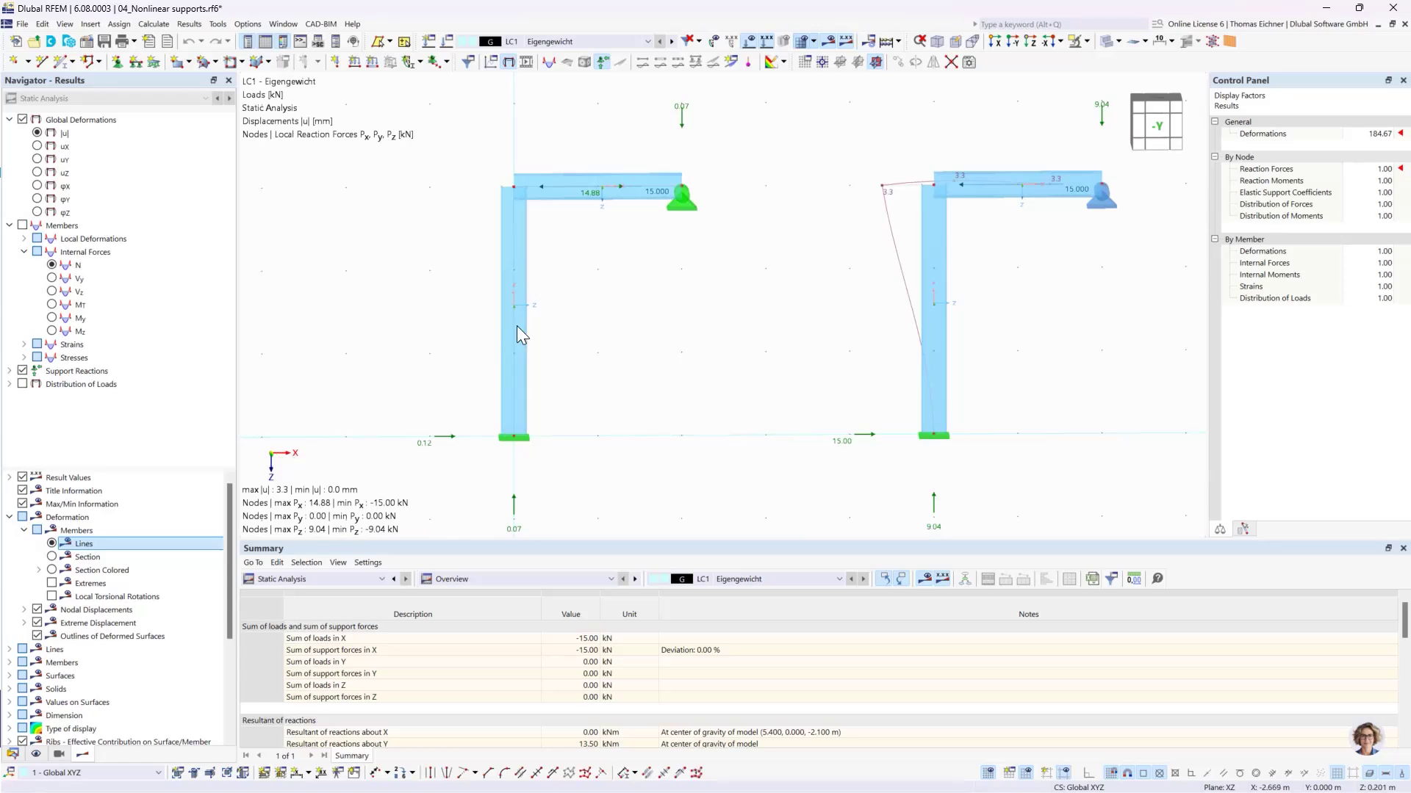
scroll(632, 209, up, 2)
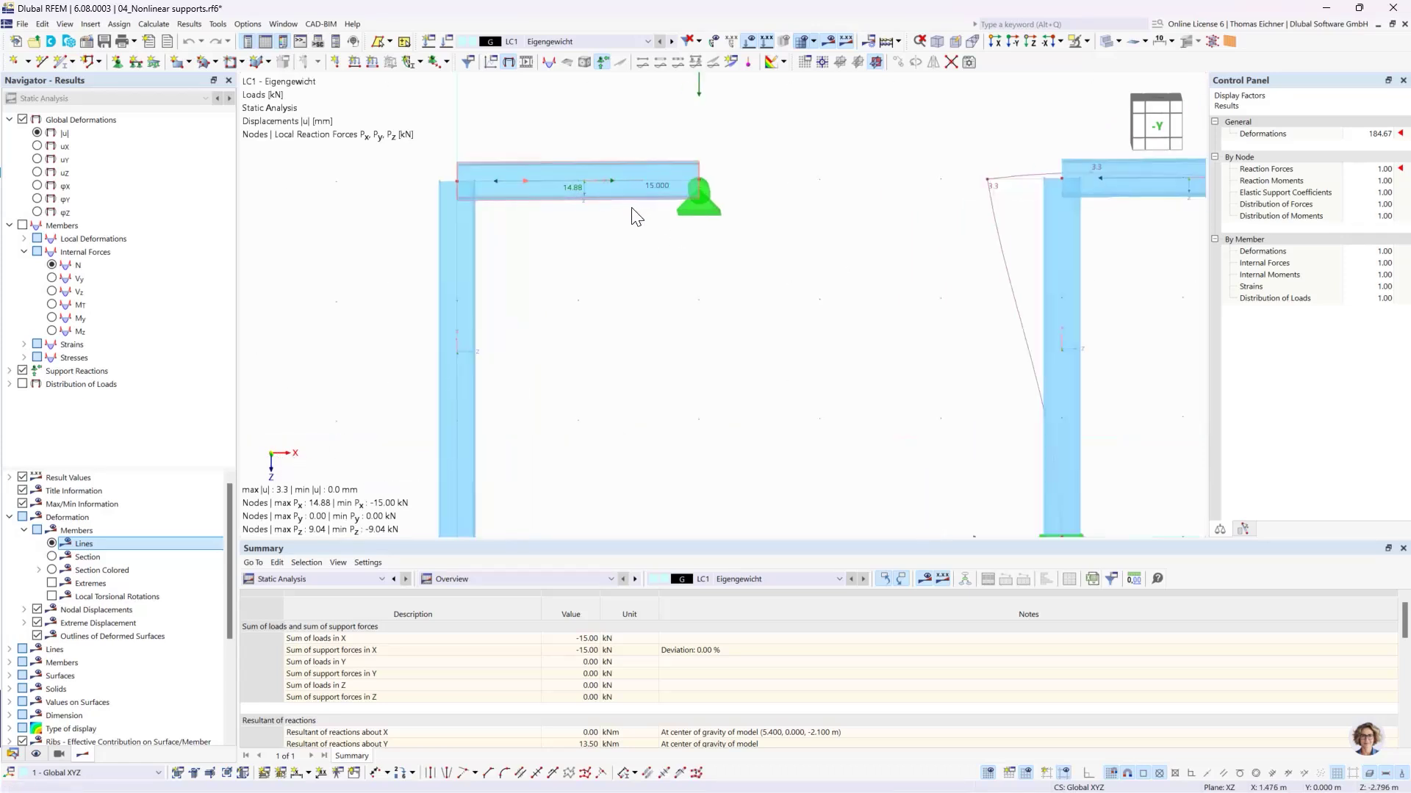
scroll(632, 213, up, 1)
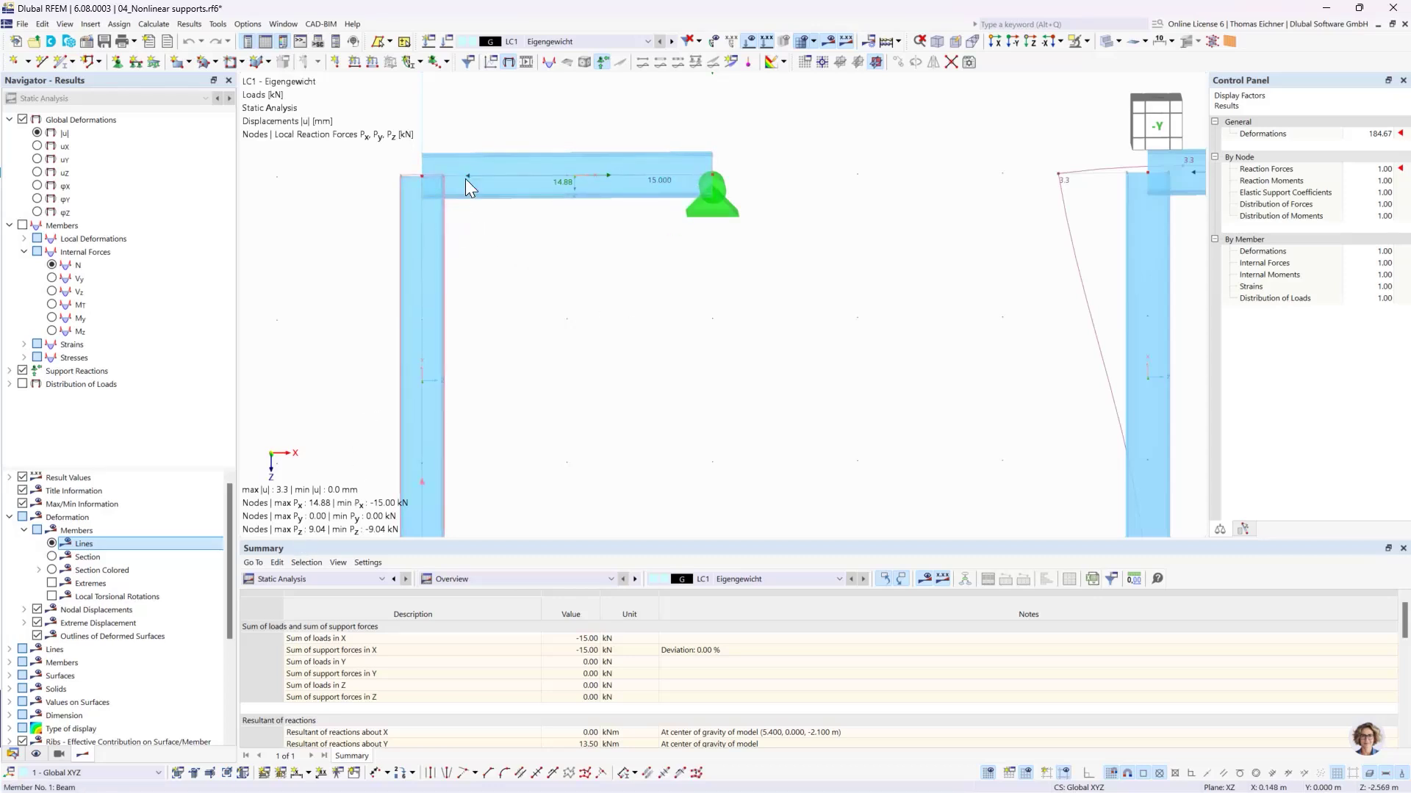
mouse_move(470, 176)
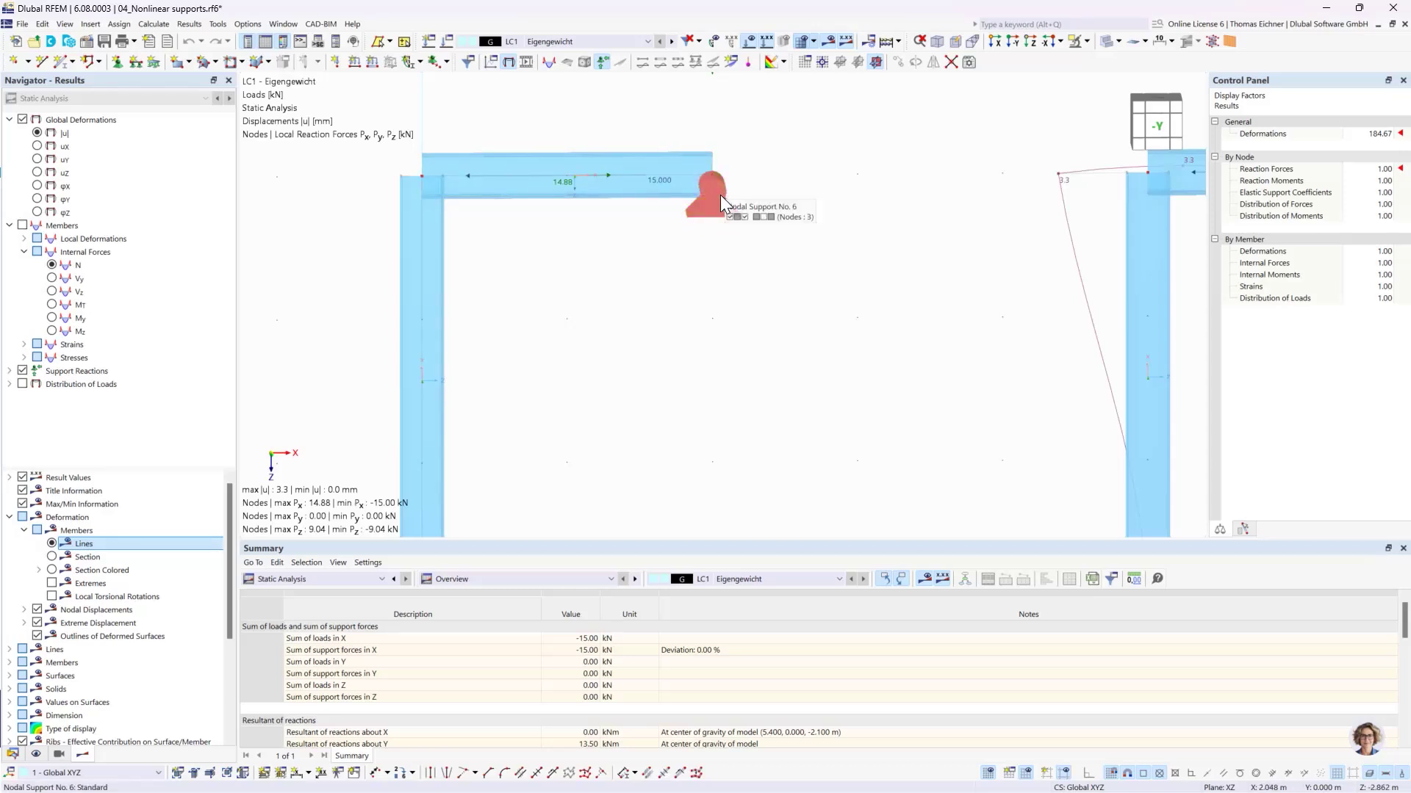
mouse_move(712, 173)
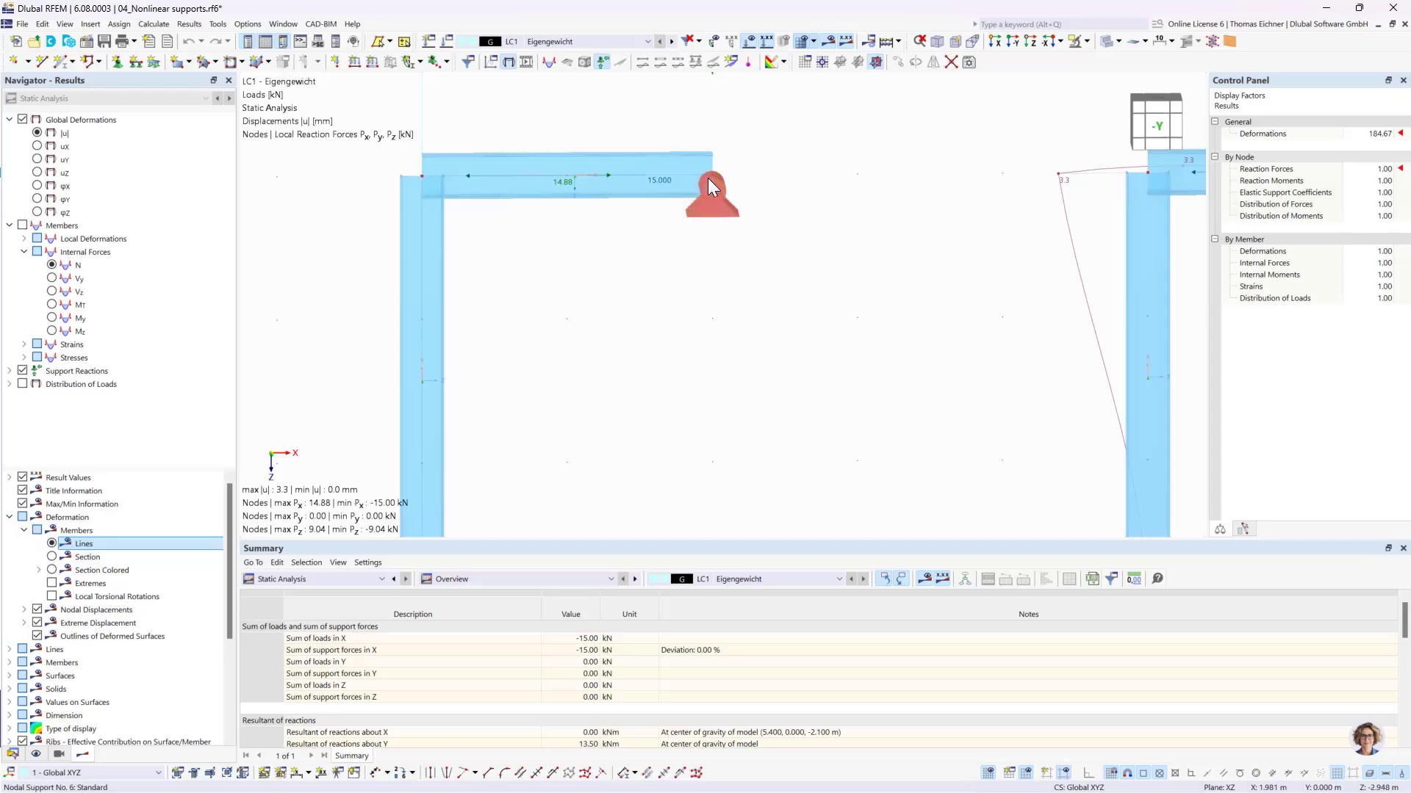
mouse_move(598, 176)
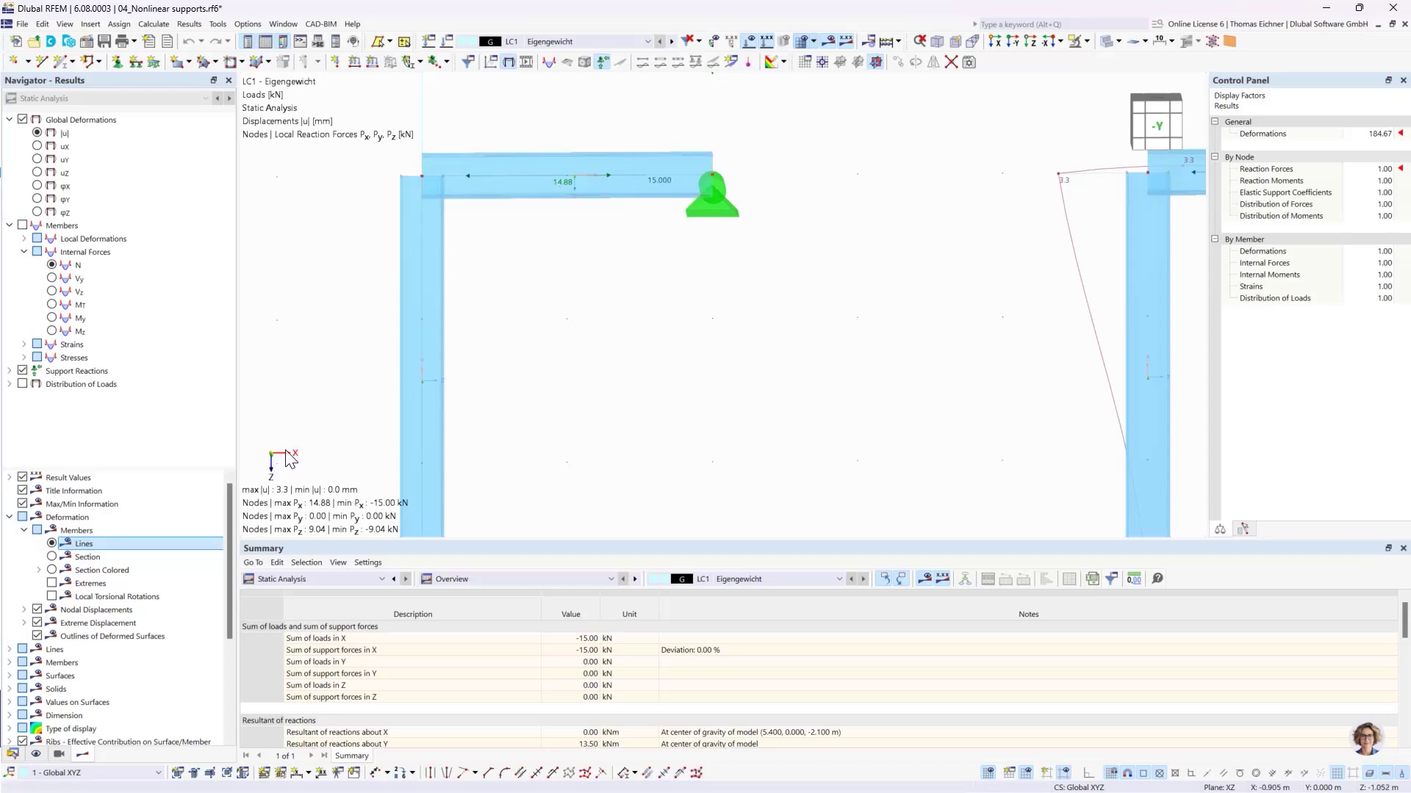
scroll(636, 264, down, 2)
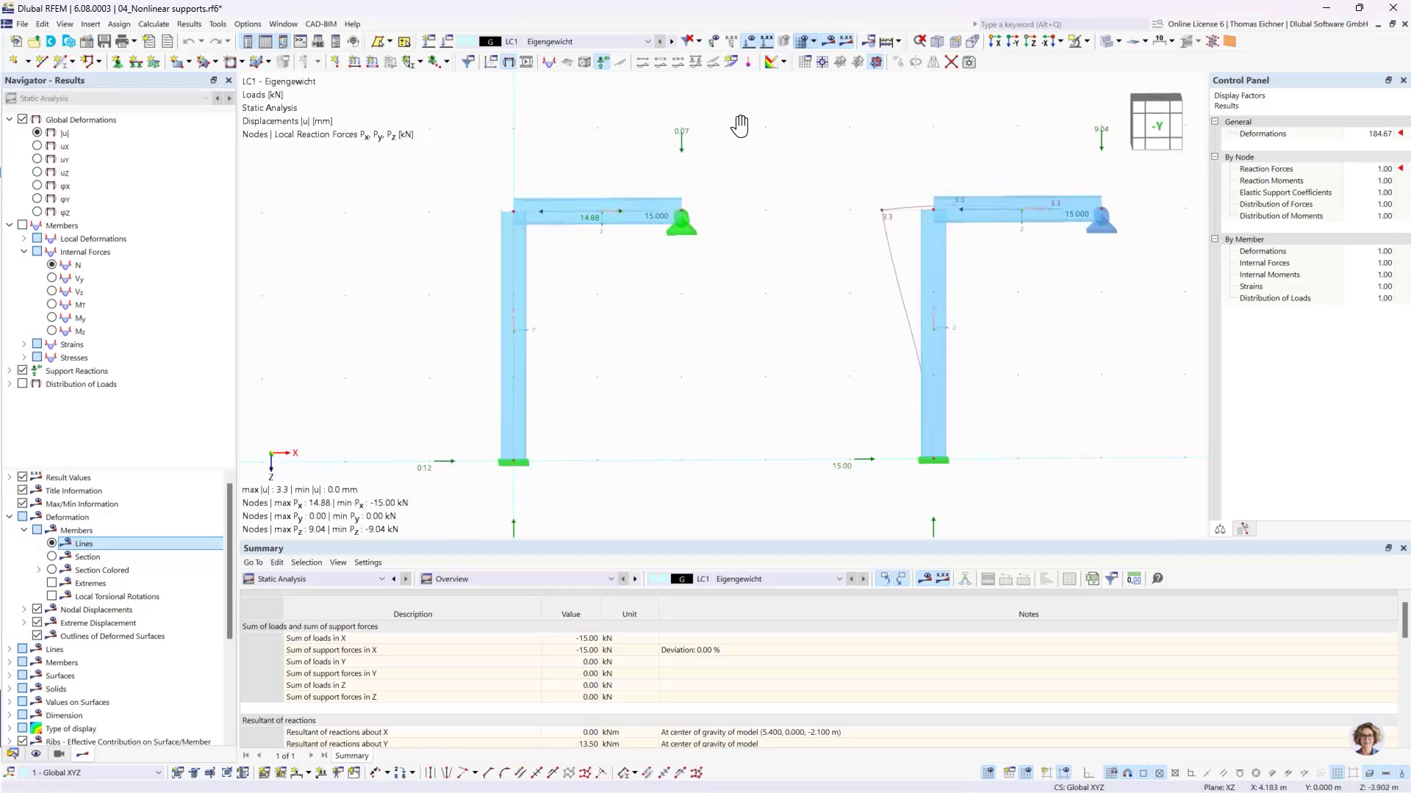
middle_drag(740, 126, 671, 120)
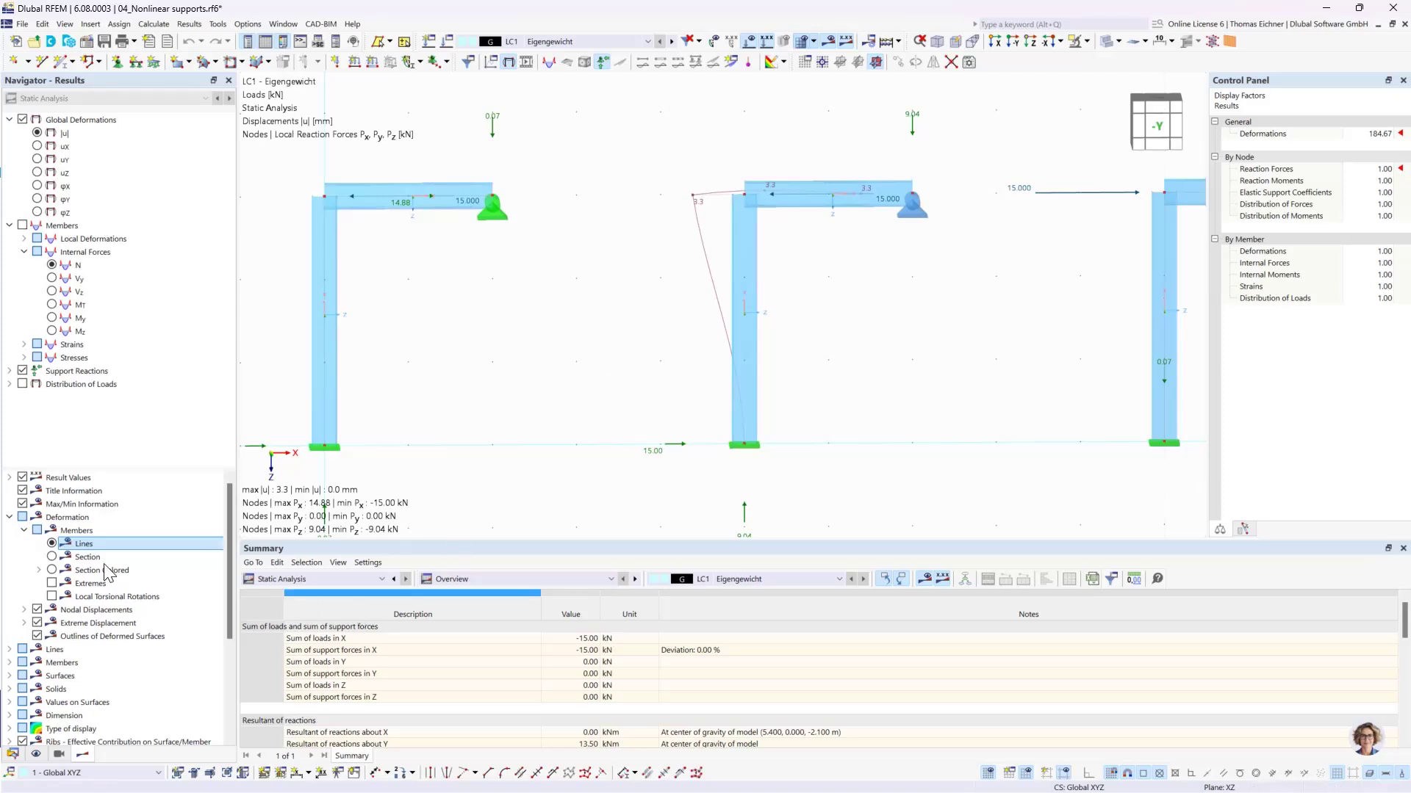
Step: Show the member deformations as Section Colored and check the nodal support definition at the middle frame's beam end
click(86, 557)
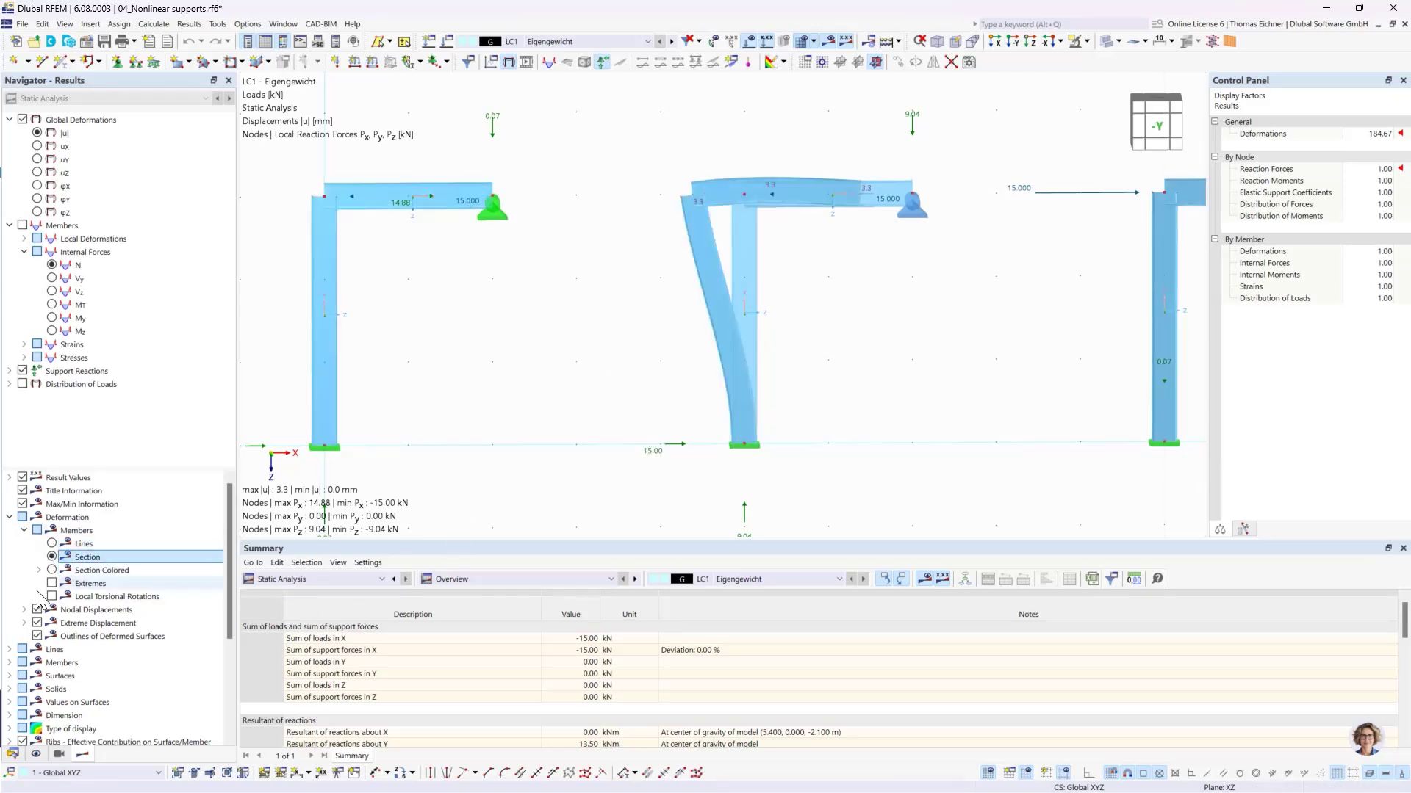
click(88, 570)
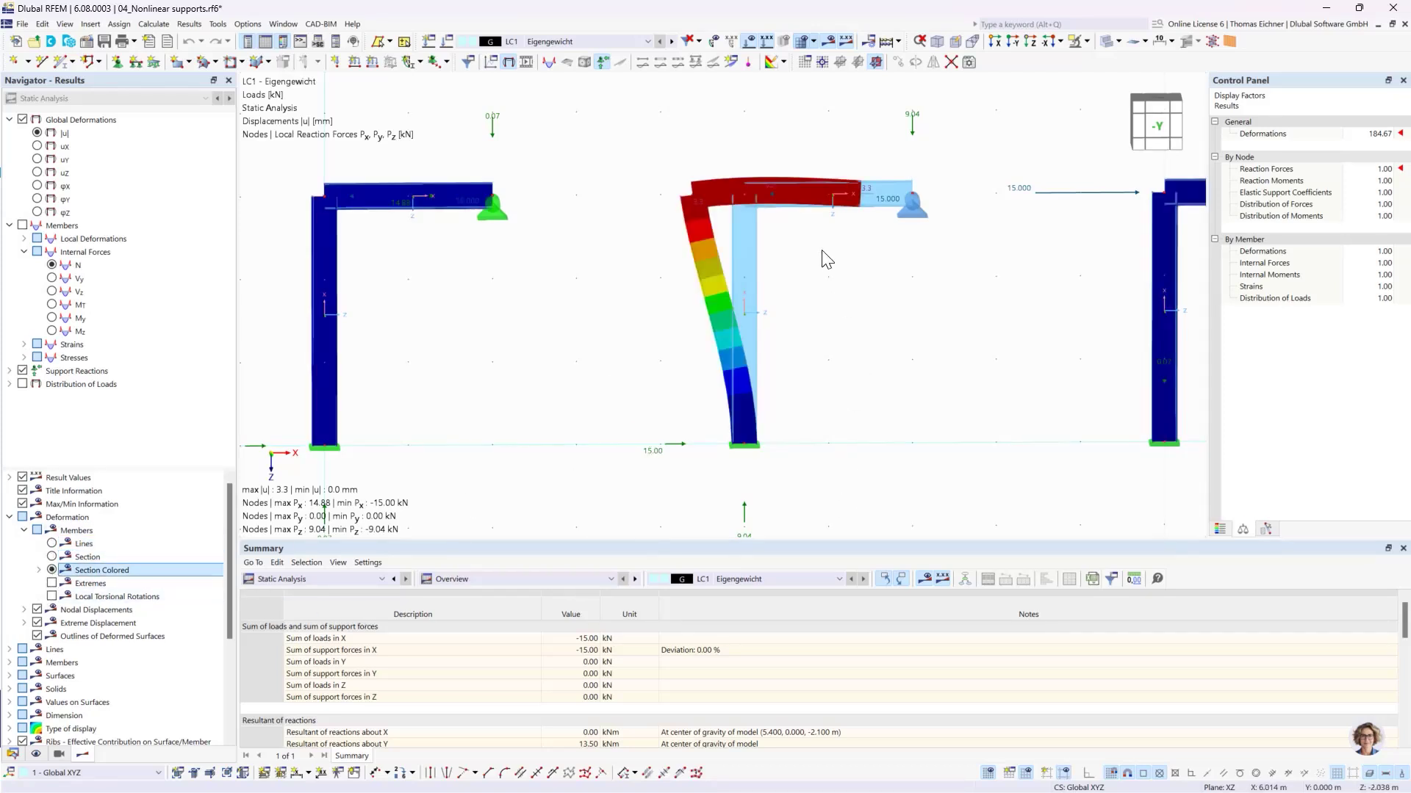
click(908, 208)
mouse_move(914, 211)
scroll(488, 231, down, 2)
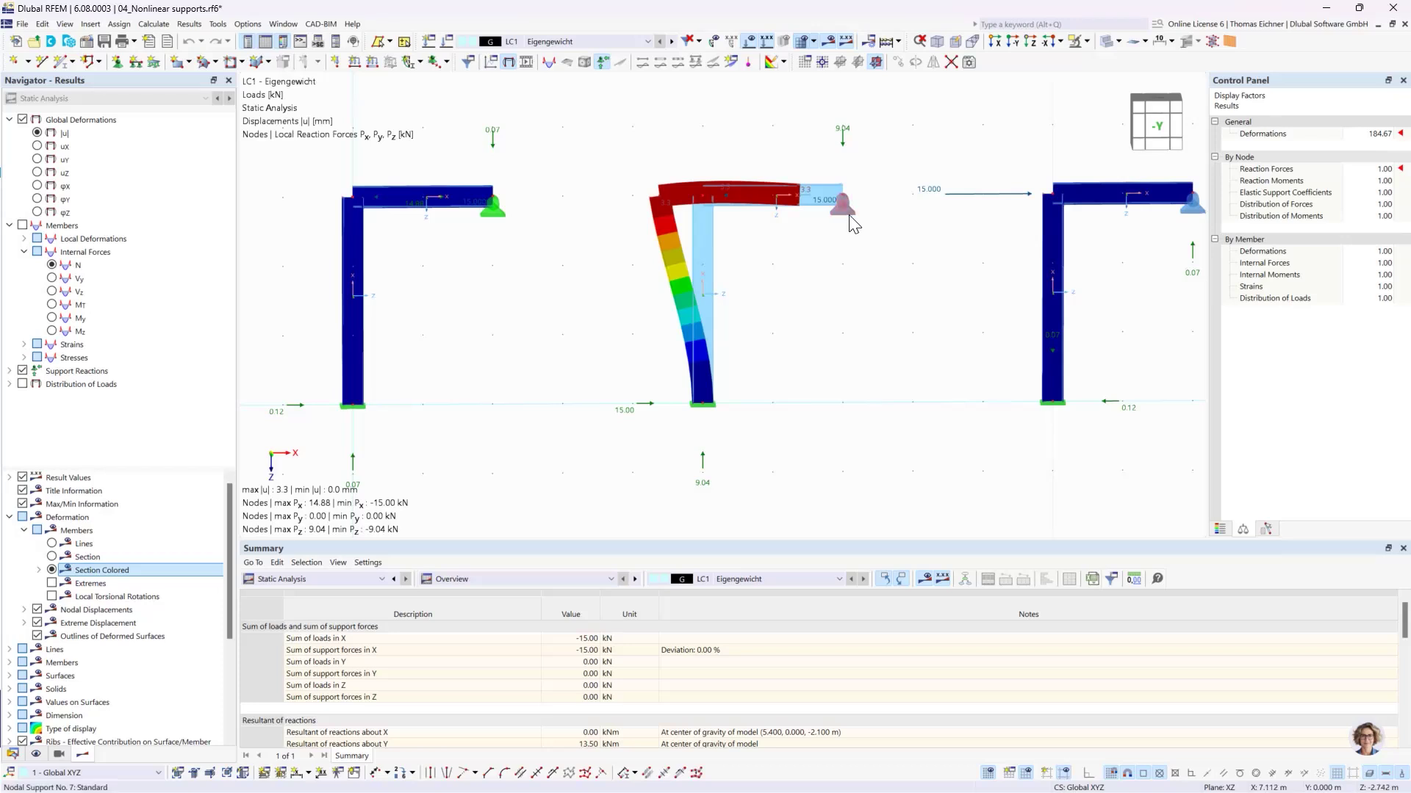
scroll(838, 211, up, 1)
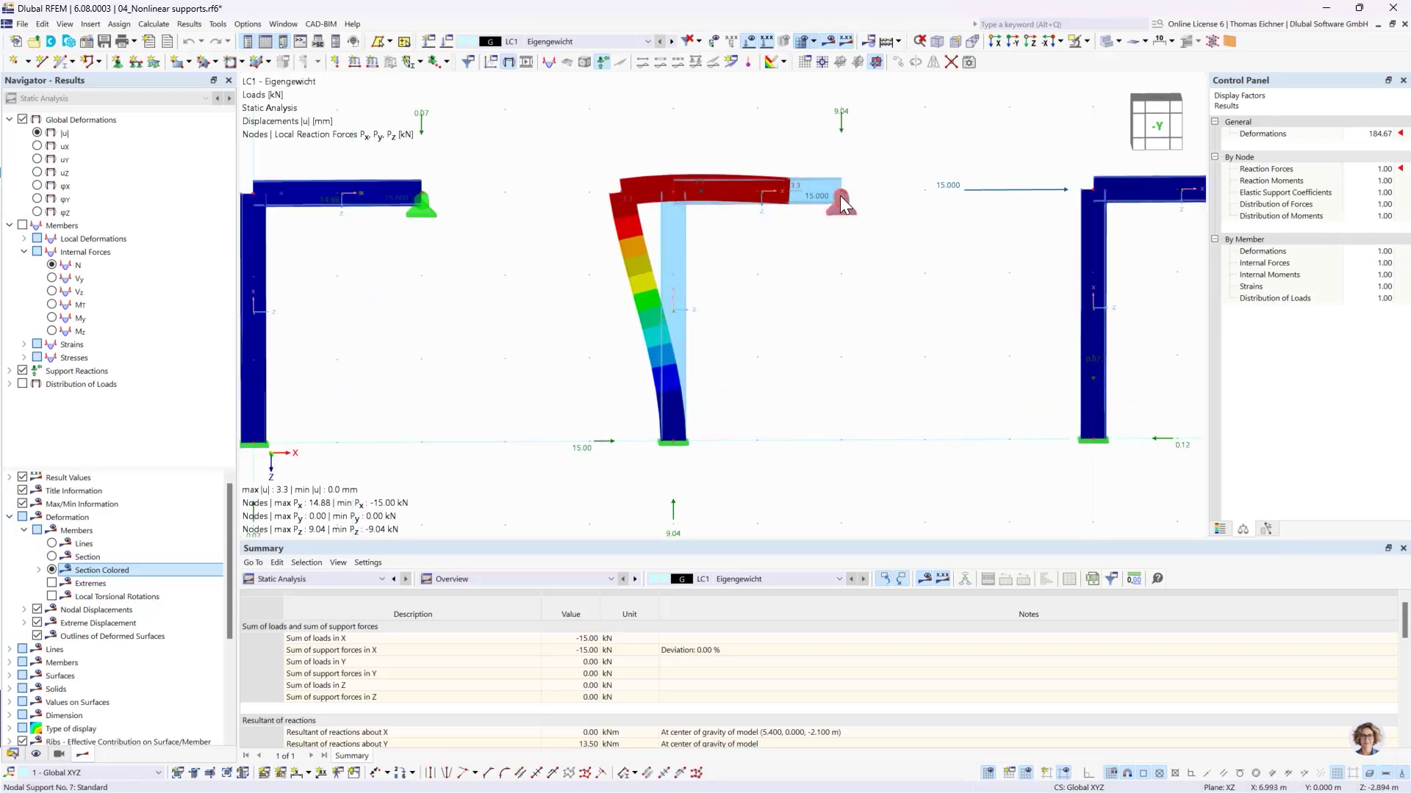
mouse_move(845, 200)
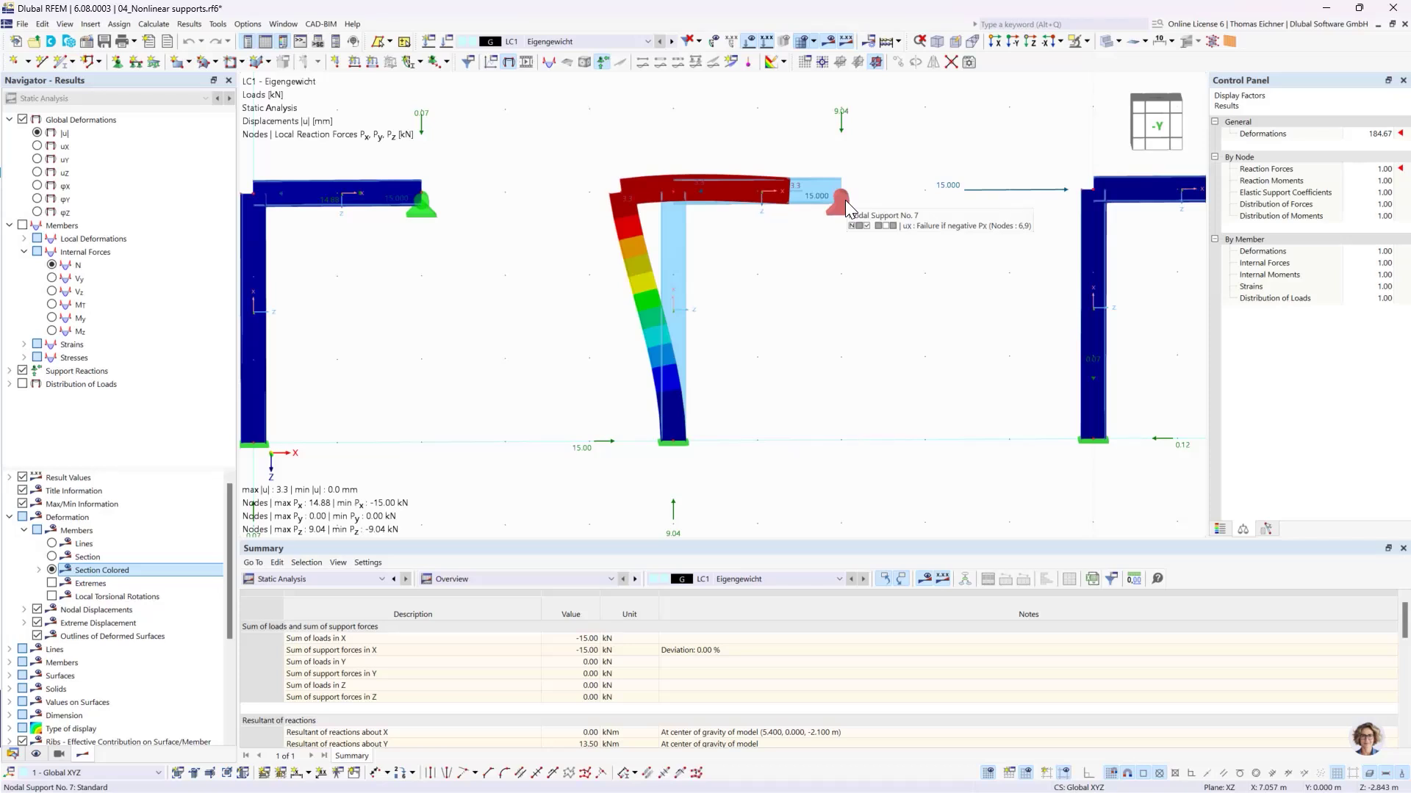
scroll(863, 175, down, 3)
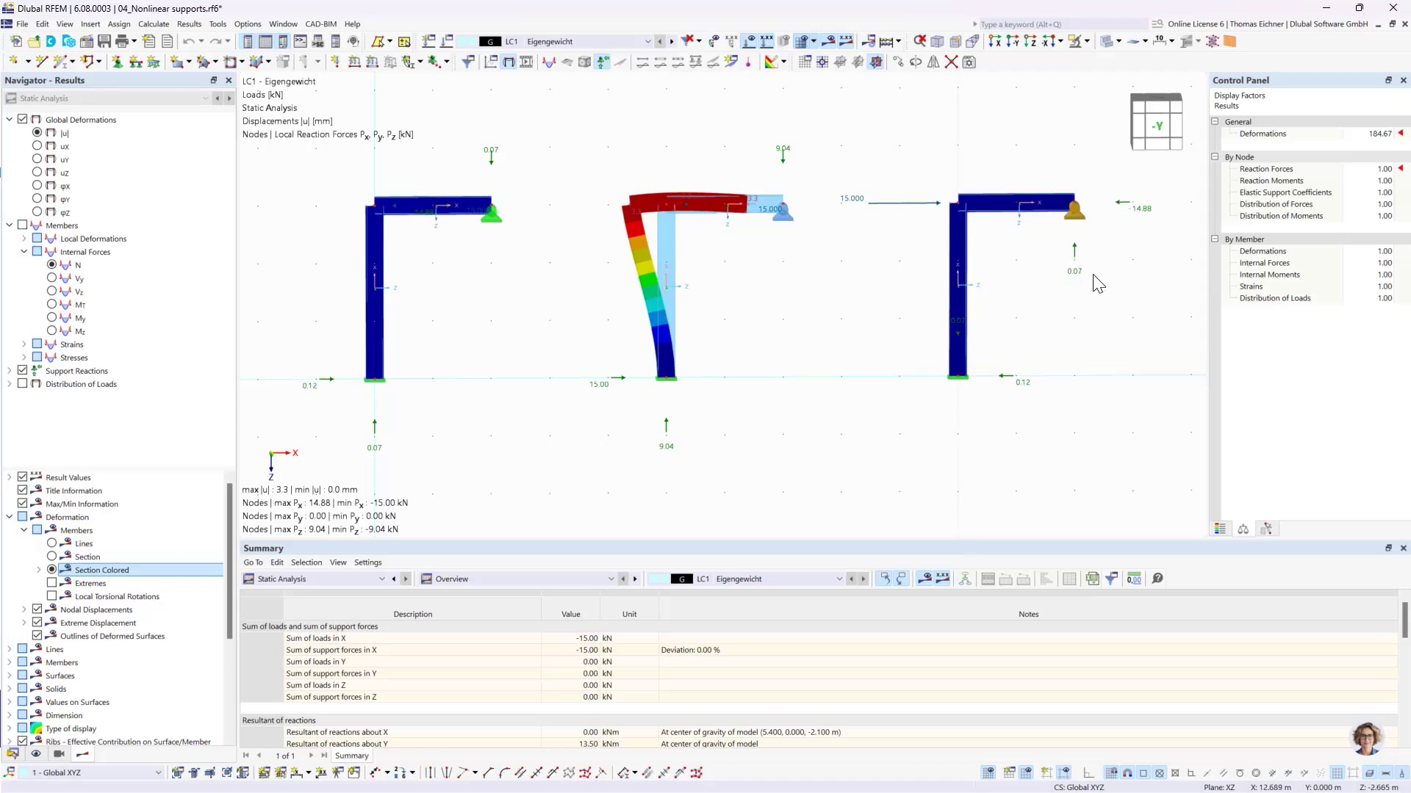
mouse_move(1080, 229)
Step: Switch to the model 05_Ladder with friction support.rf6
click(12, 754)
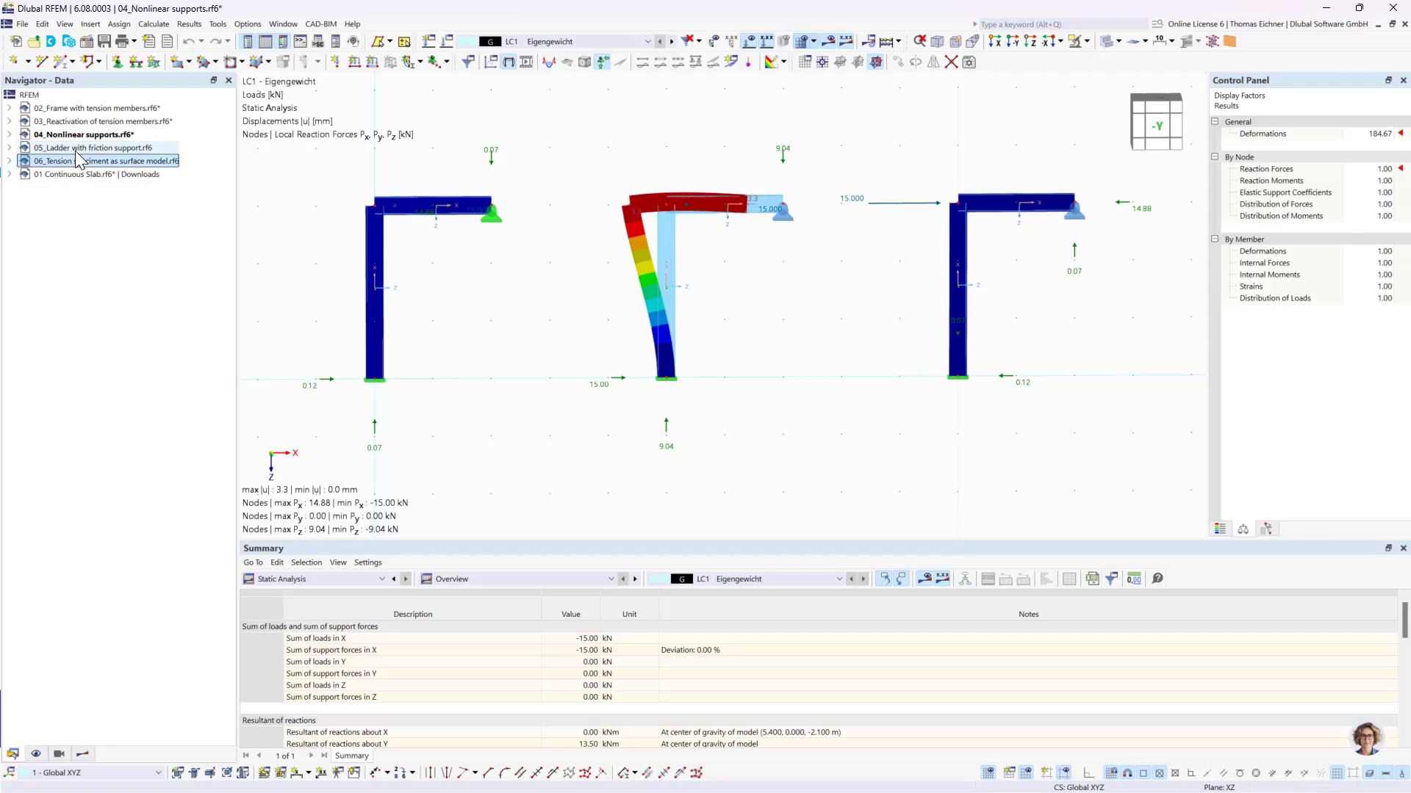
click(76, 150)
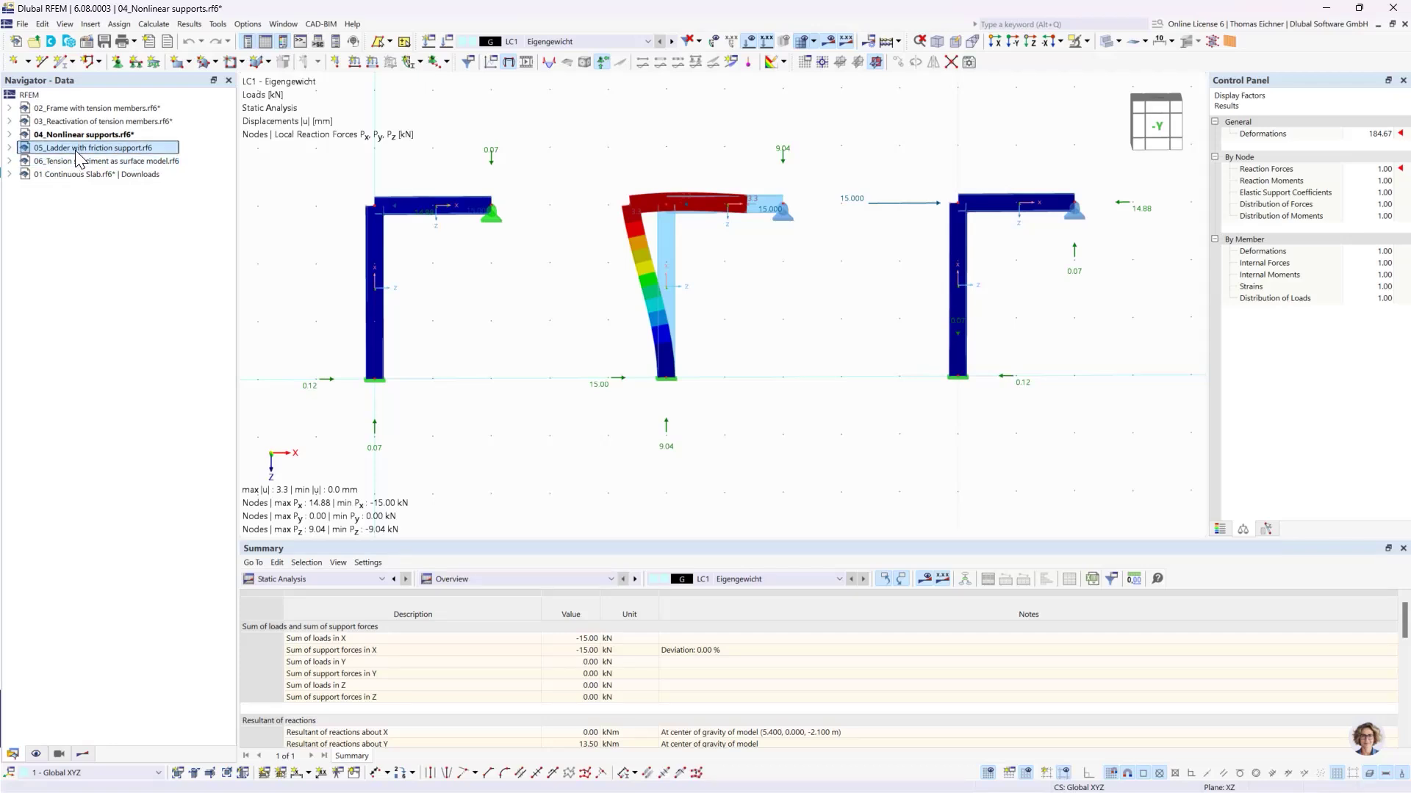
double_click(74, 148)
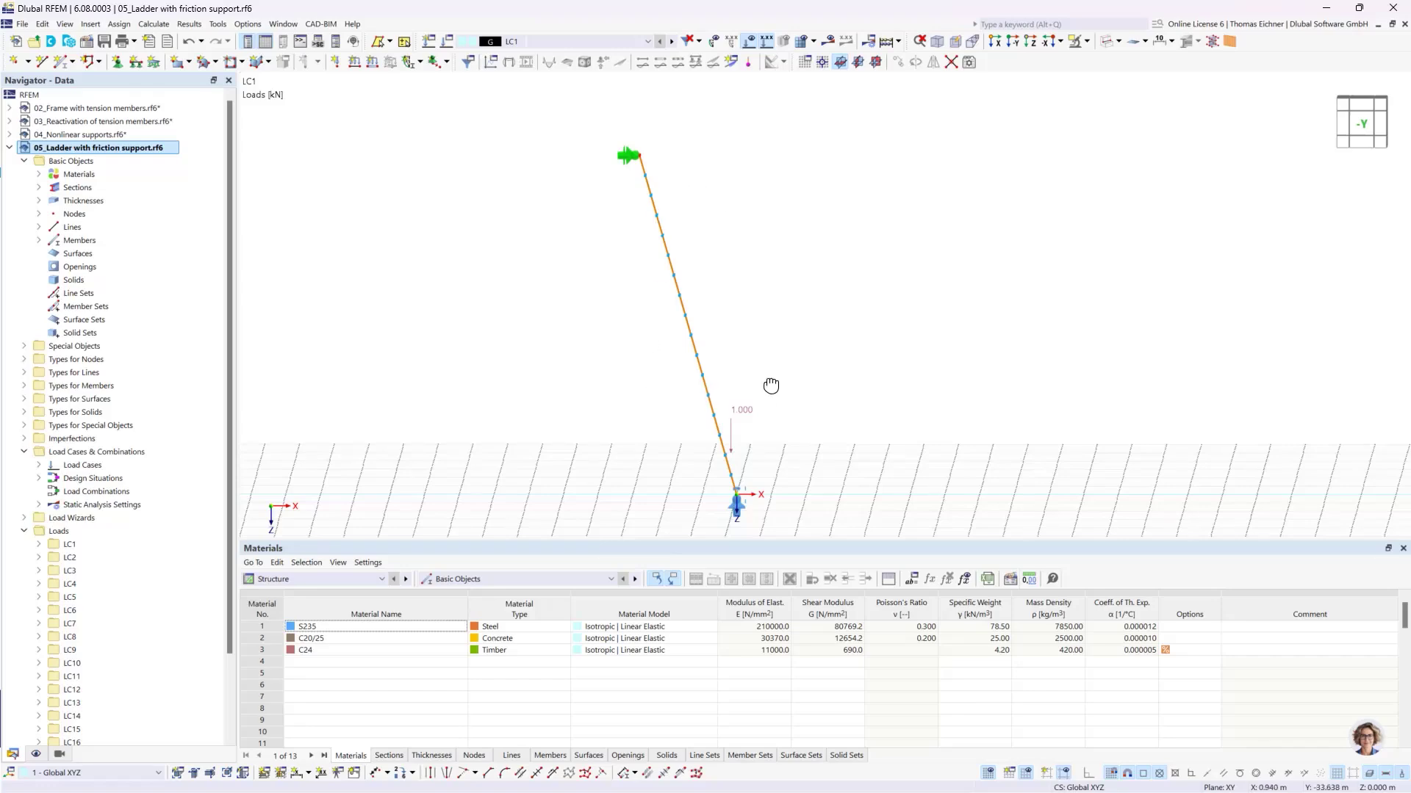
Step: Review the support conditions of the nodal support at the ladder's upper end, leaving its settings as they are
ctrl+middle_drag(770, 385, 800, 372)
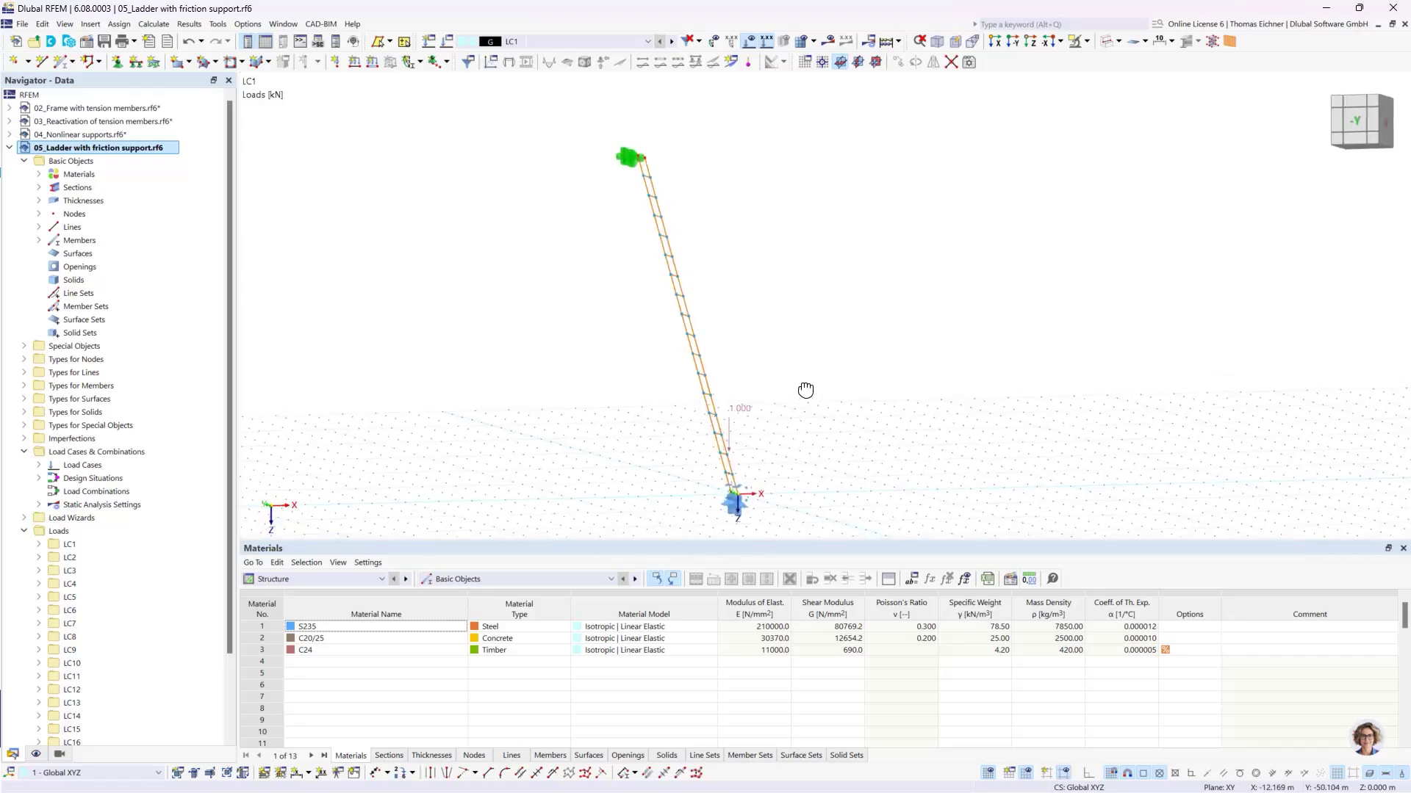
ctrl+middle_drag(907, 378, 588, 197)
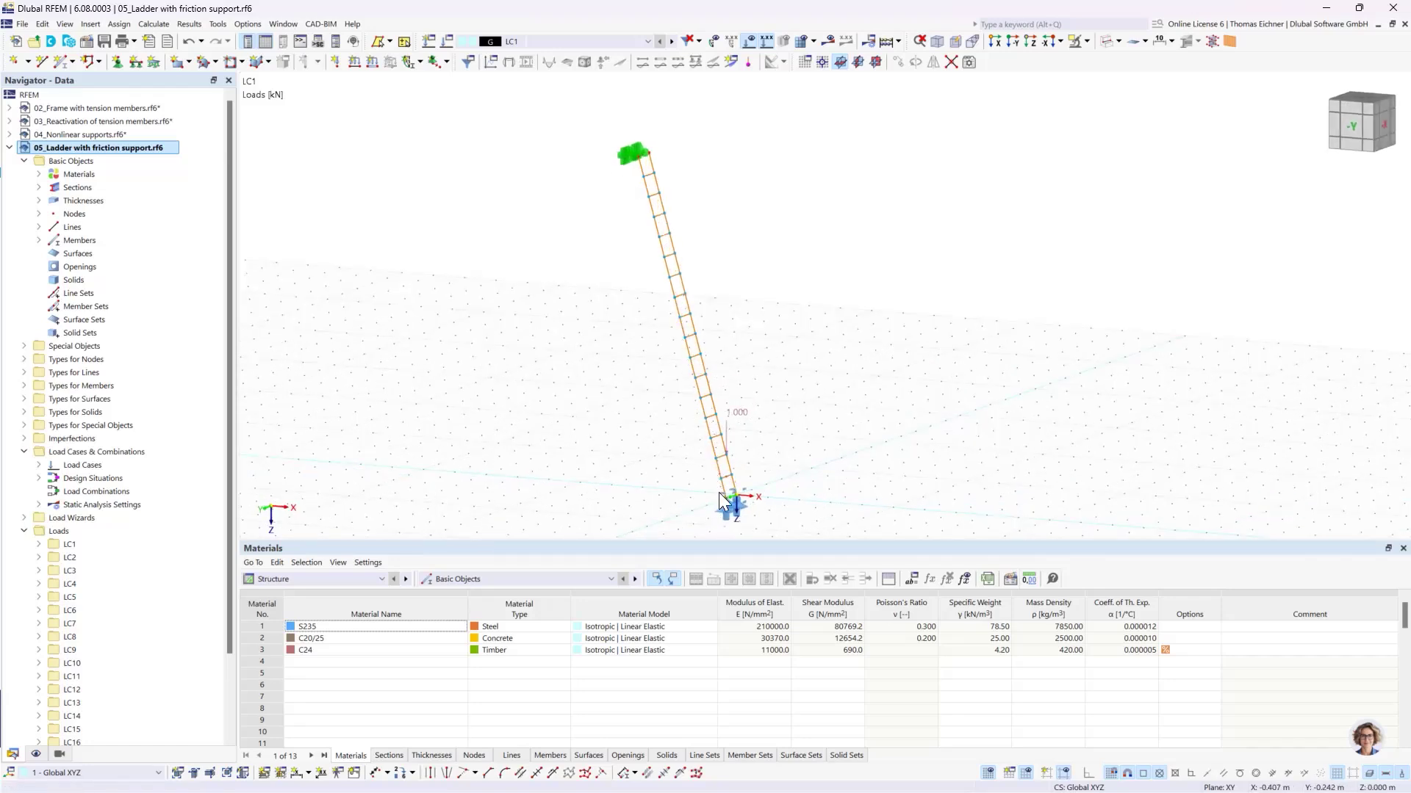
double_click(623, 156)
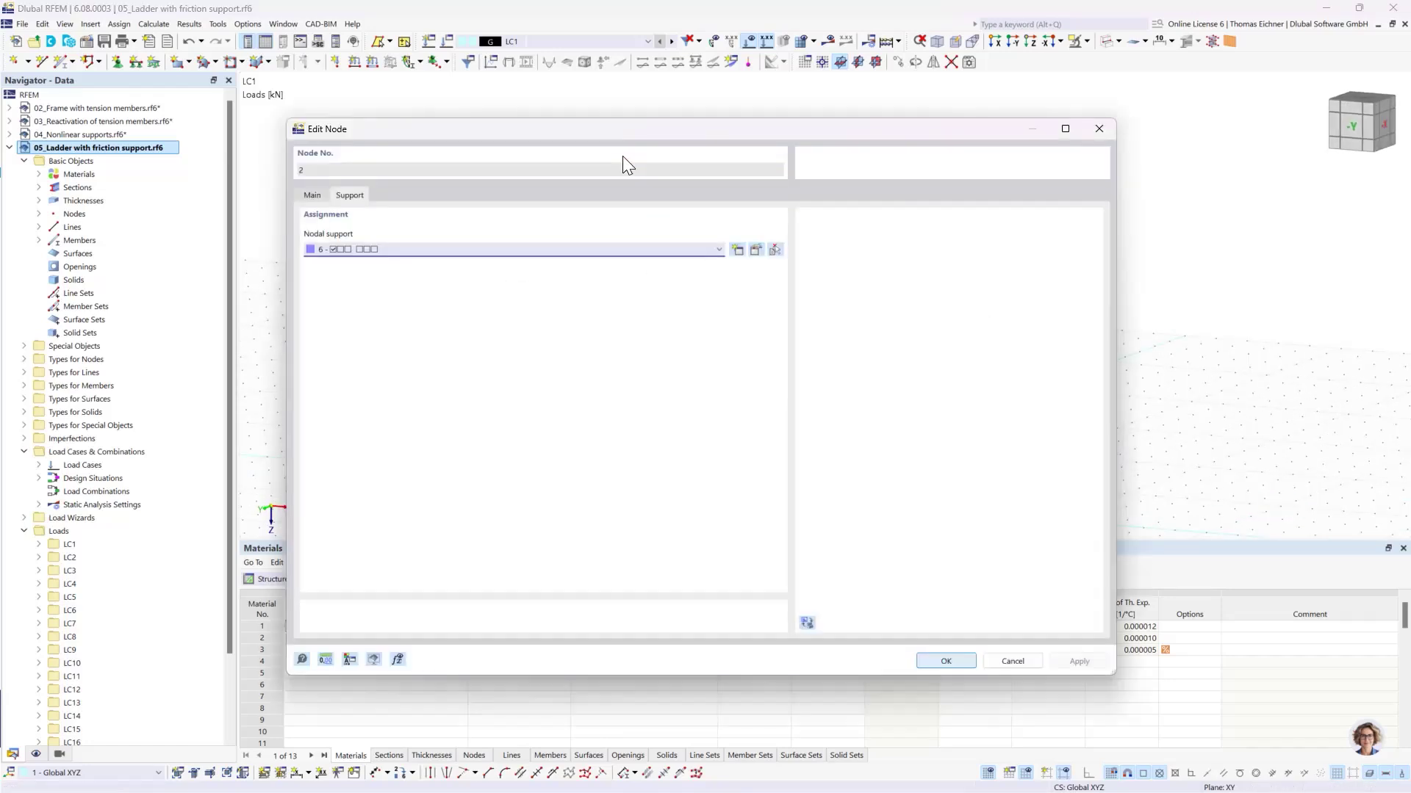
click(756, 252)
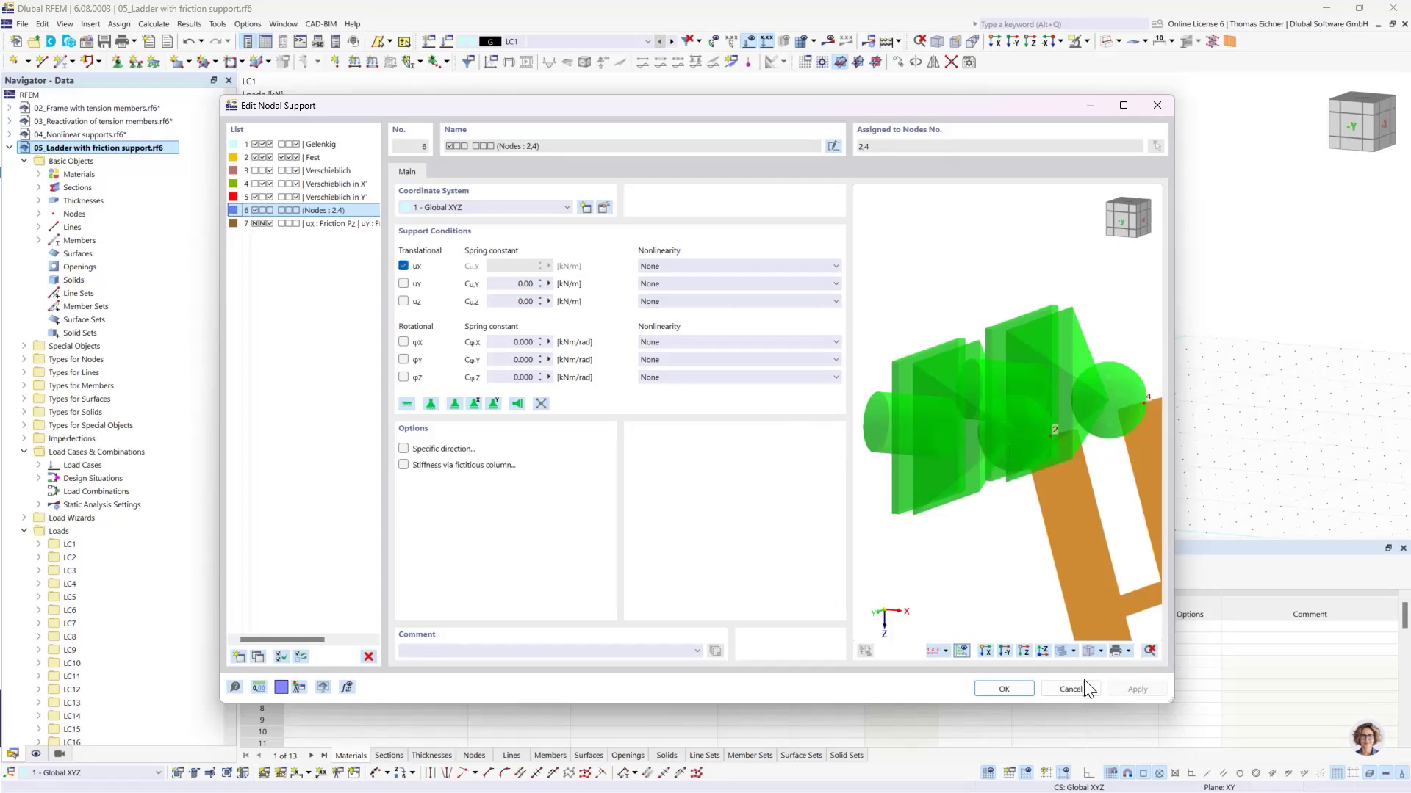
click(1013, 694)
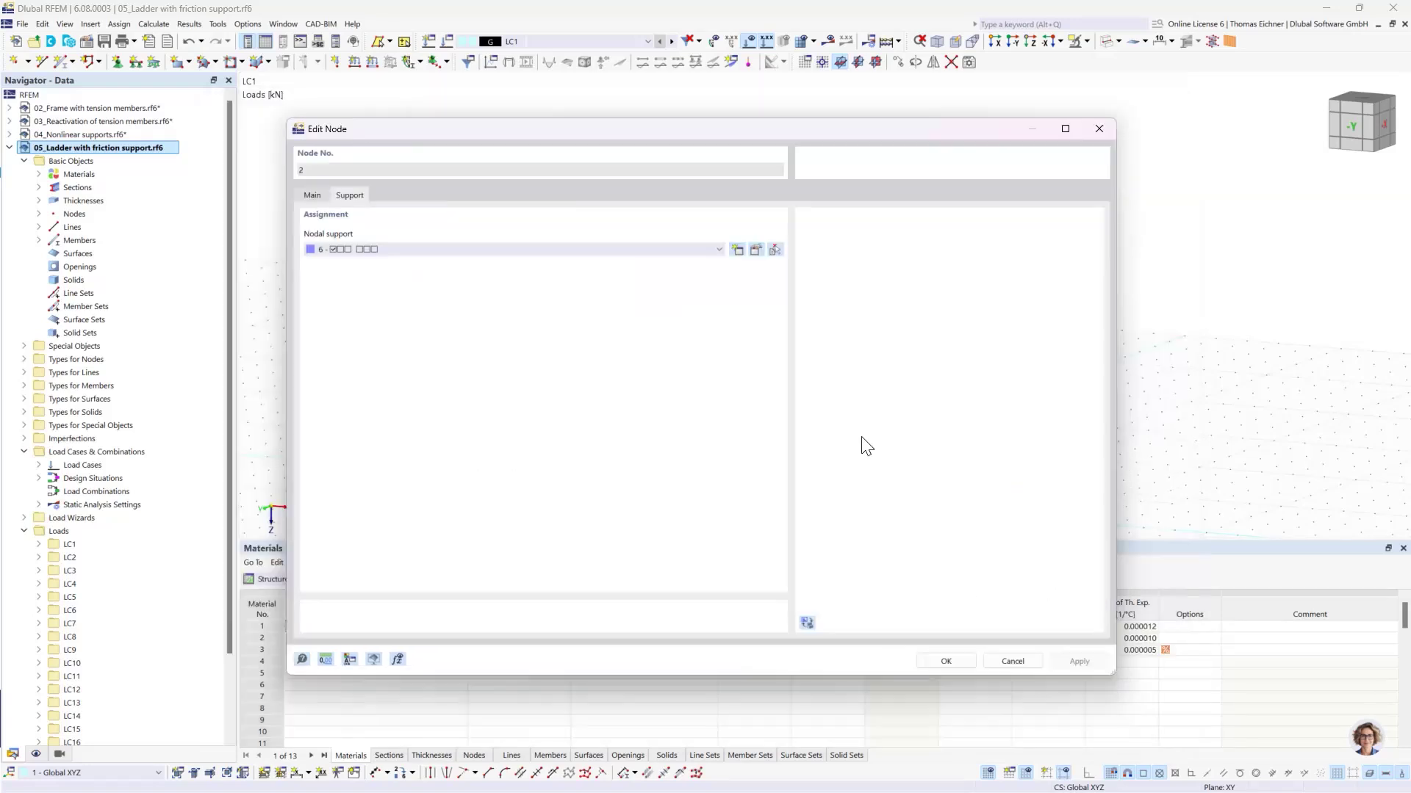
click(946, 663)
Step: Open the nodal support at the ladder's foot and review its translational nonlinearities, including the options available for uZ
scroll(646, 403, up, 3)
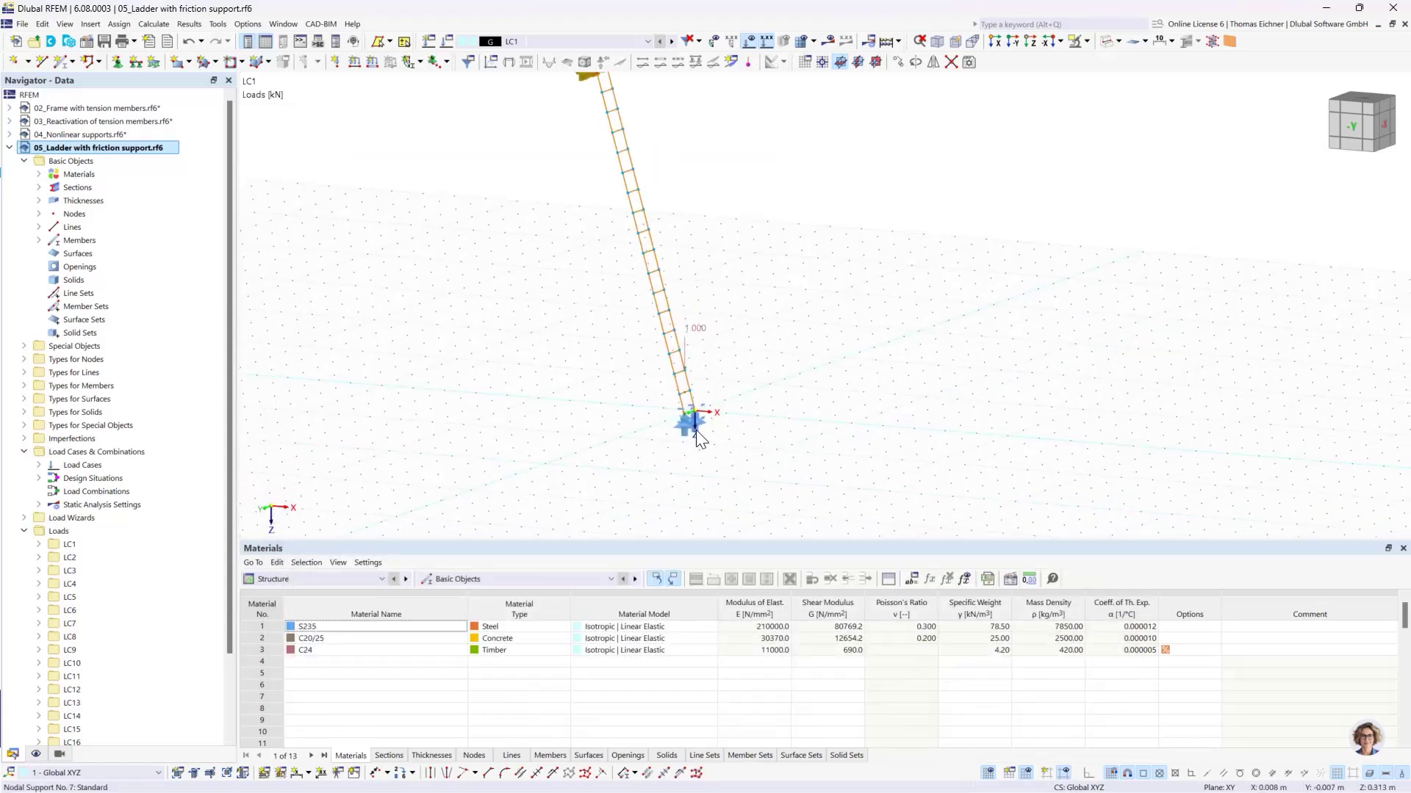
double_click(667, 426)
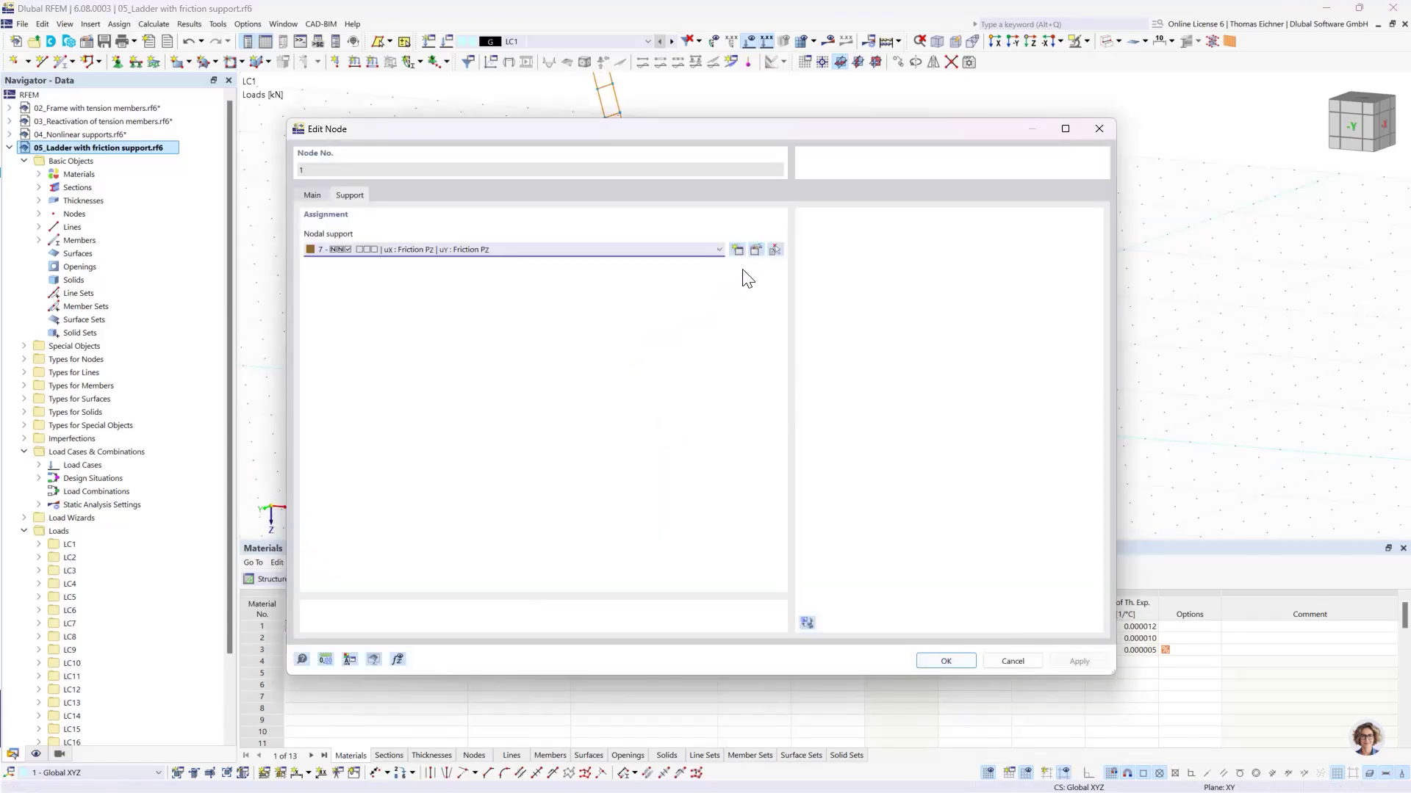
click(755, 250)
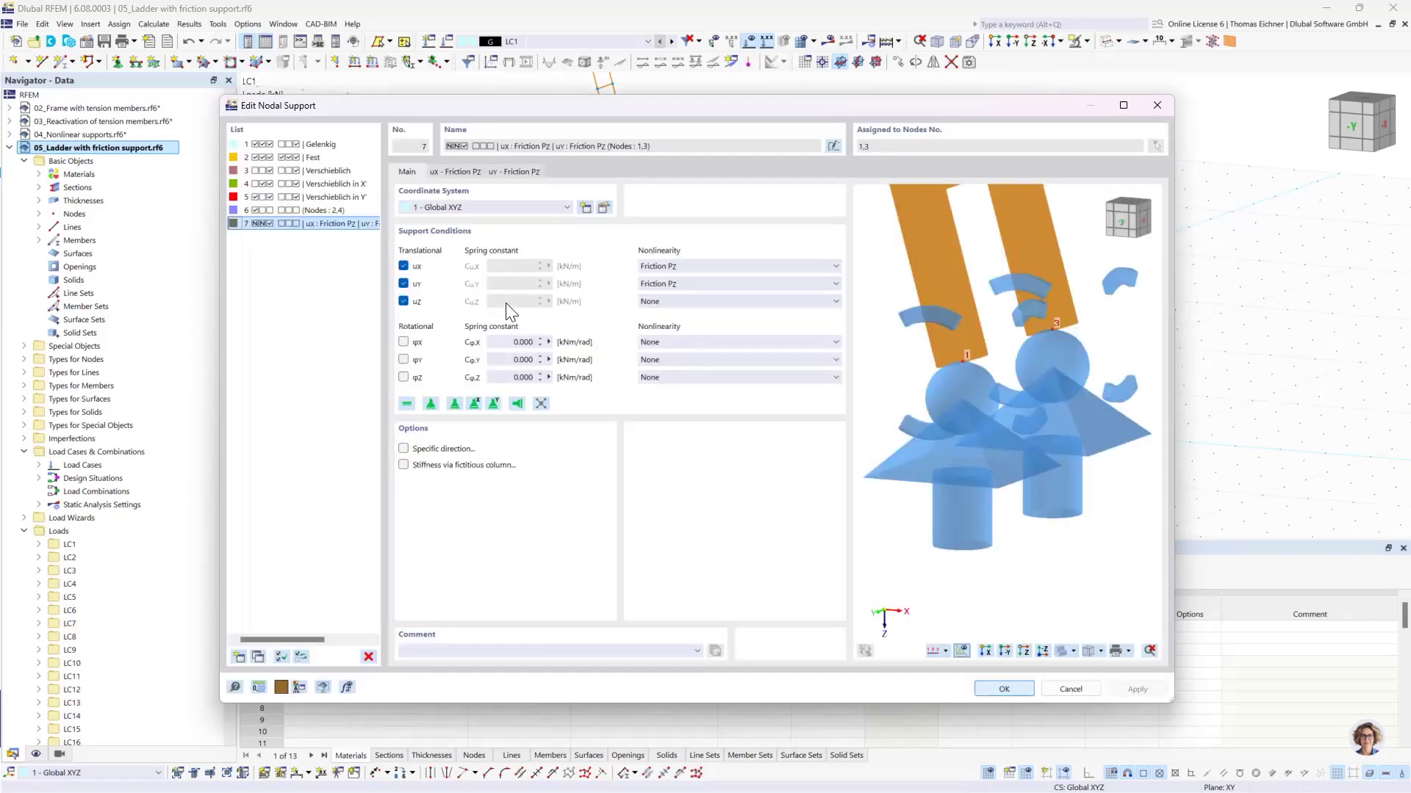
click(676, 302)
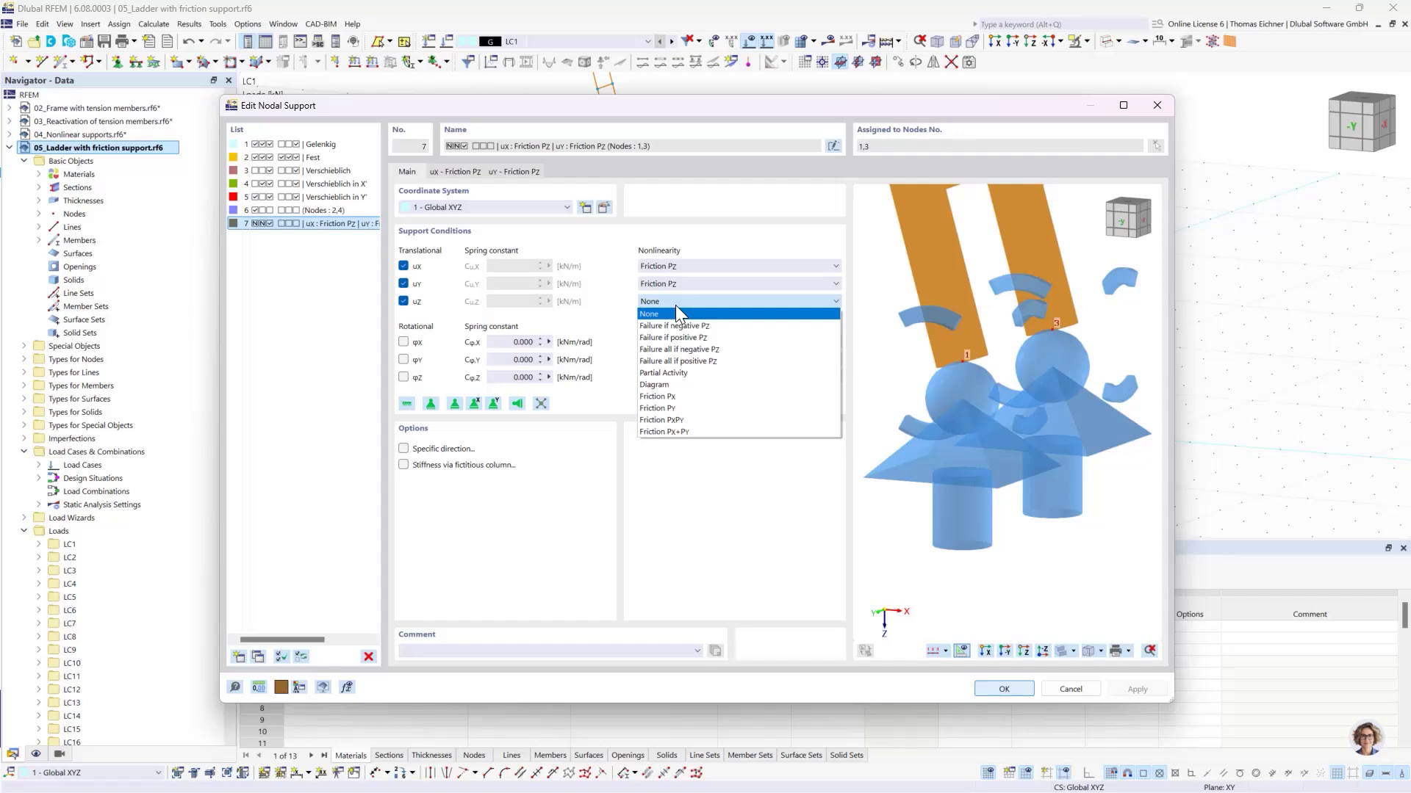
click(676, 308)
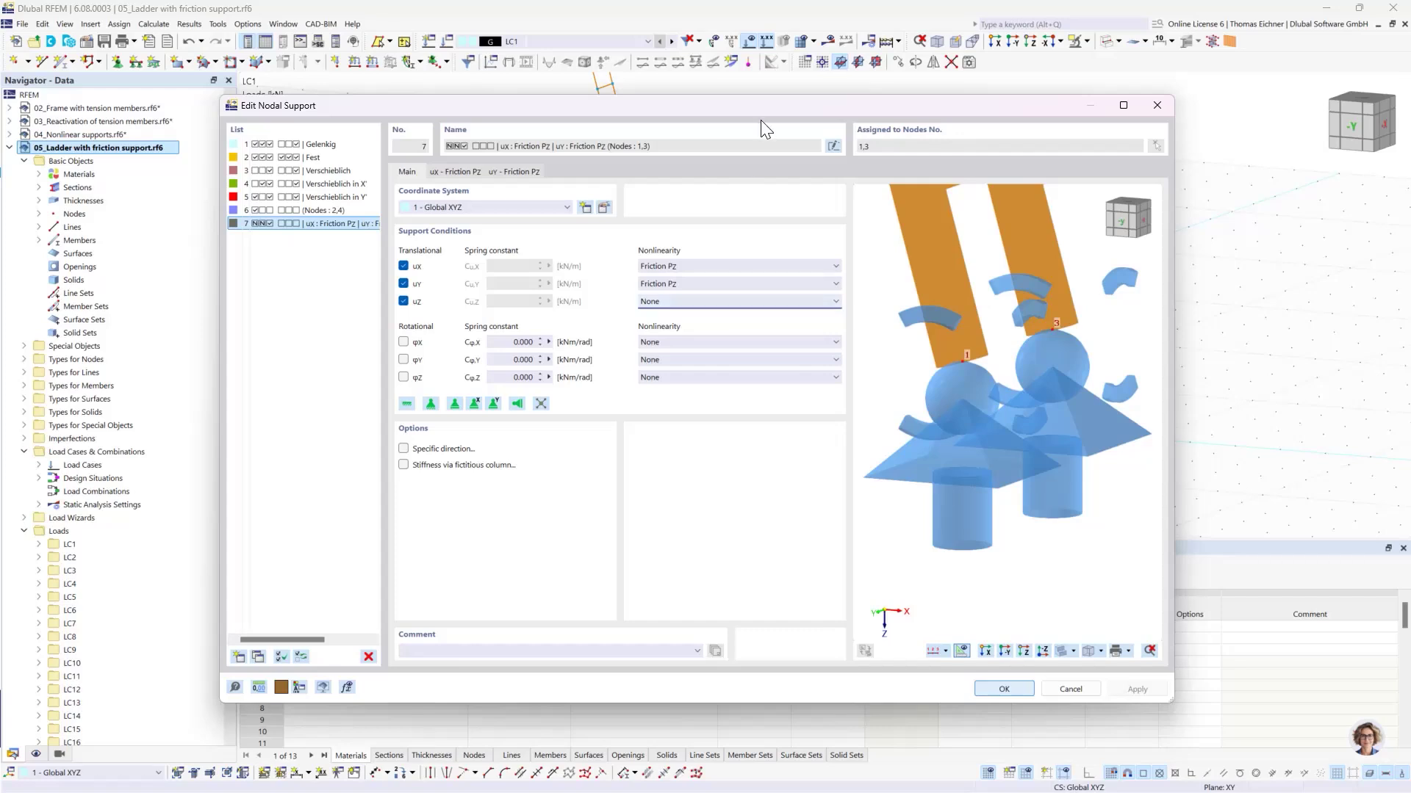
scroll(1043, 393, down, 3)
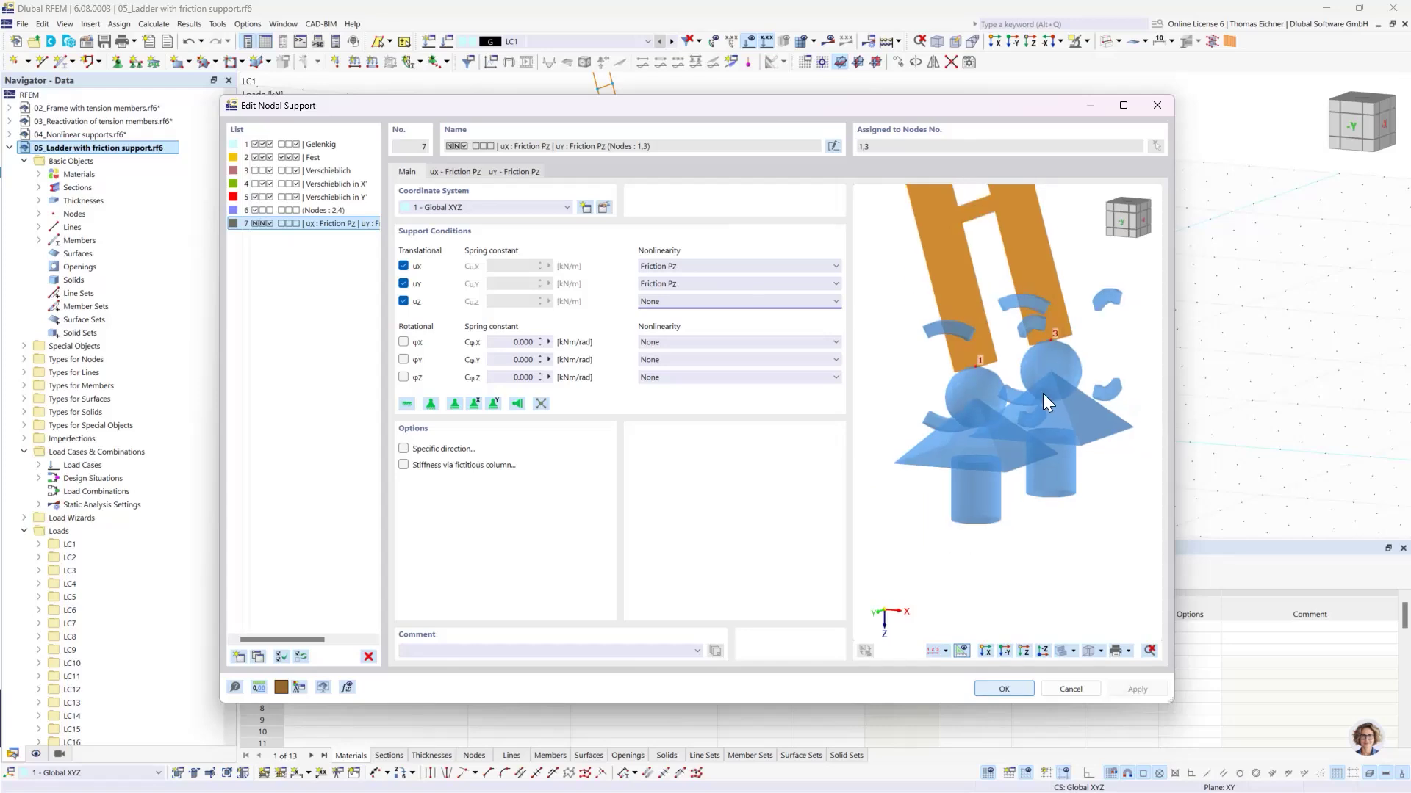
scroll(1043, 394, down, 2)
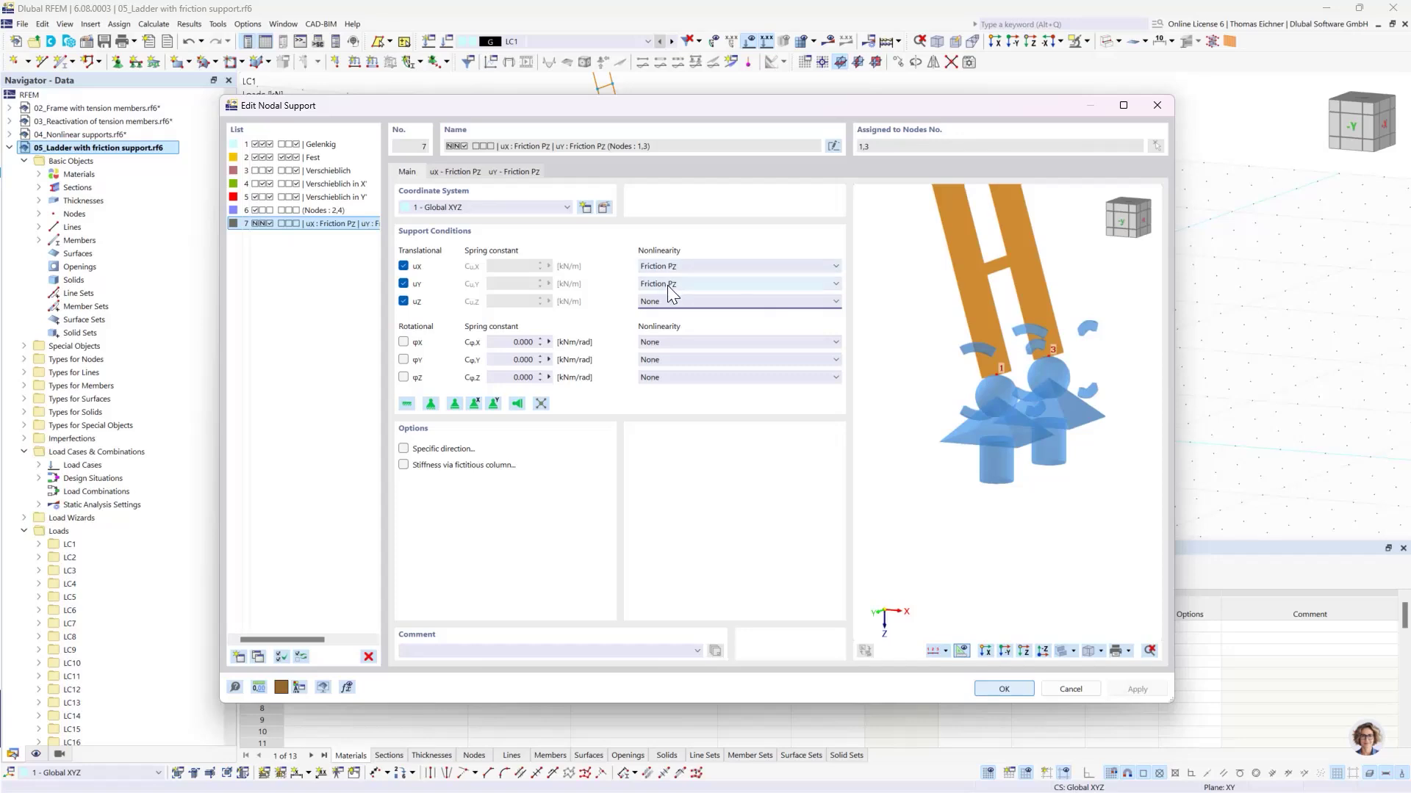
Step: Examine the friction coefficient and friction diagram for uX of the ladder's foot support, leaving the settings as they are
click(456, 170)
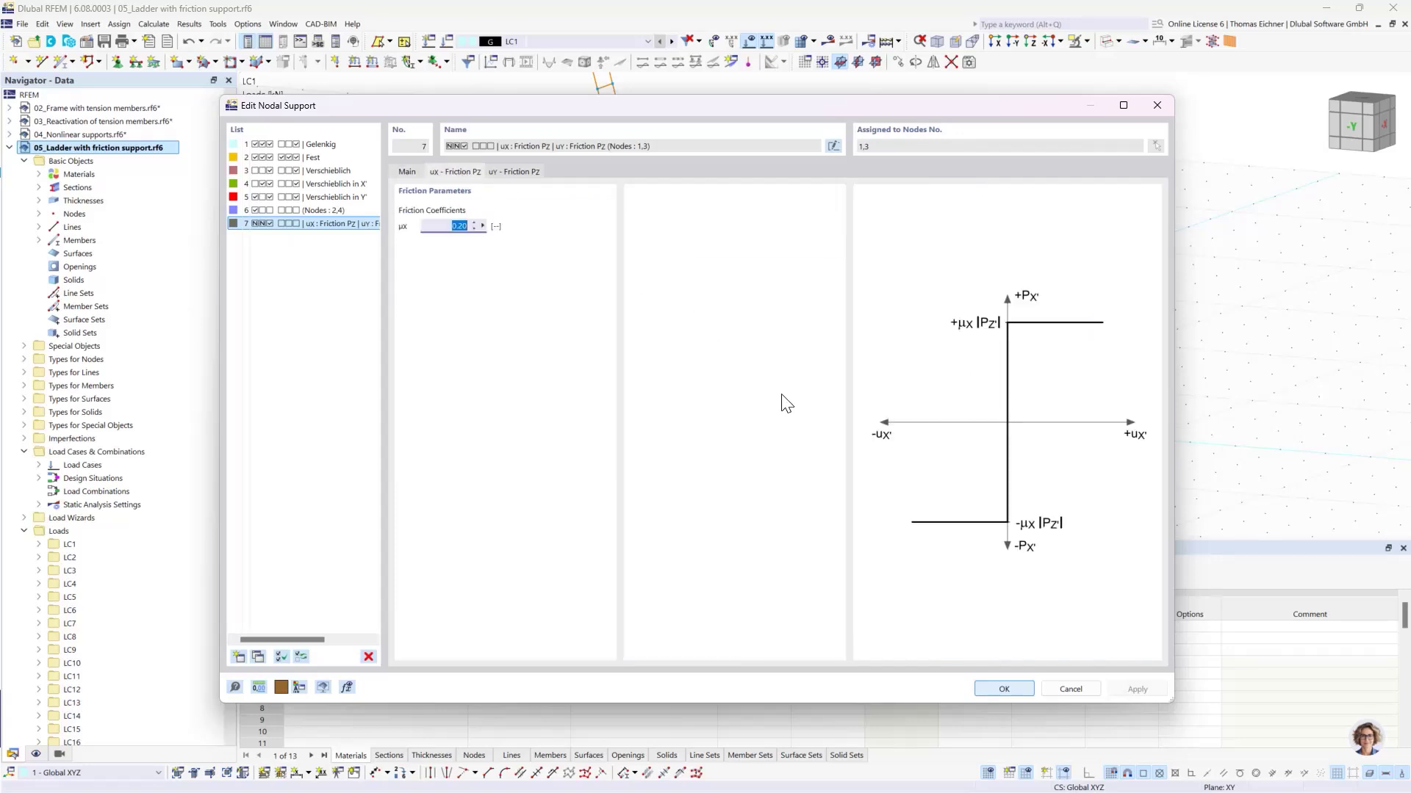
click(446, 229)
double_click(443, 224)
drag(589, 109, 550, 183)
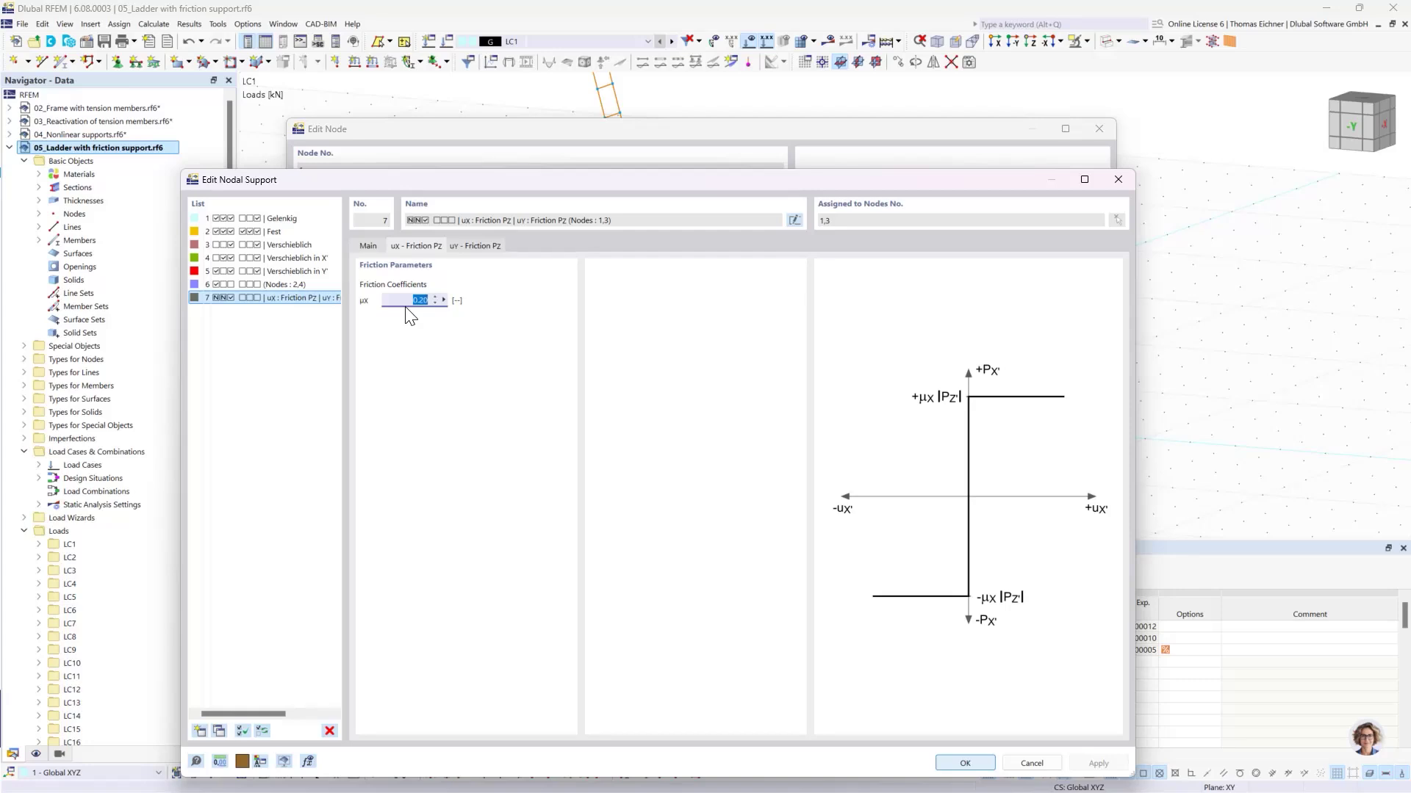
drag(443, 184, 395, 128)
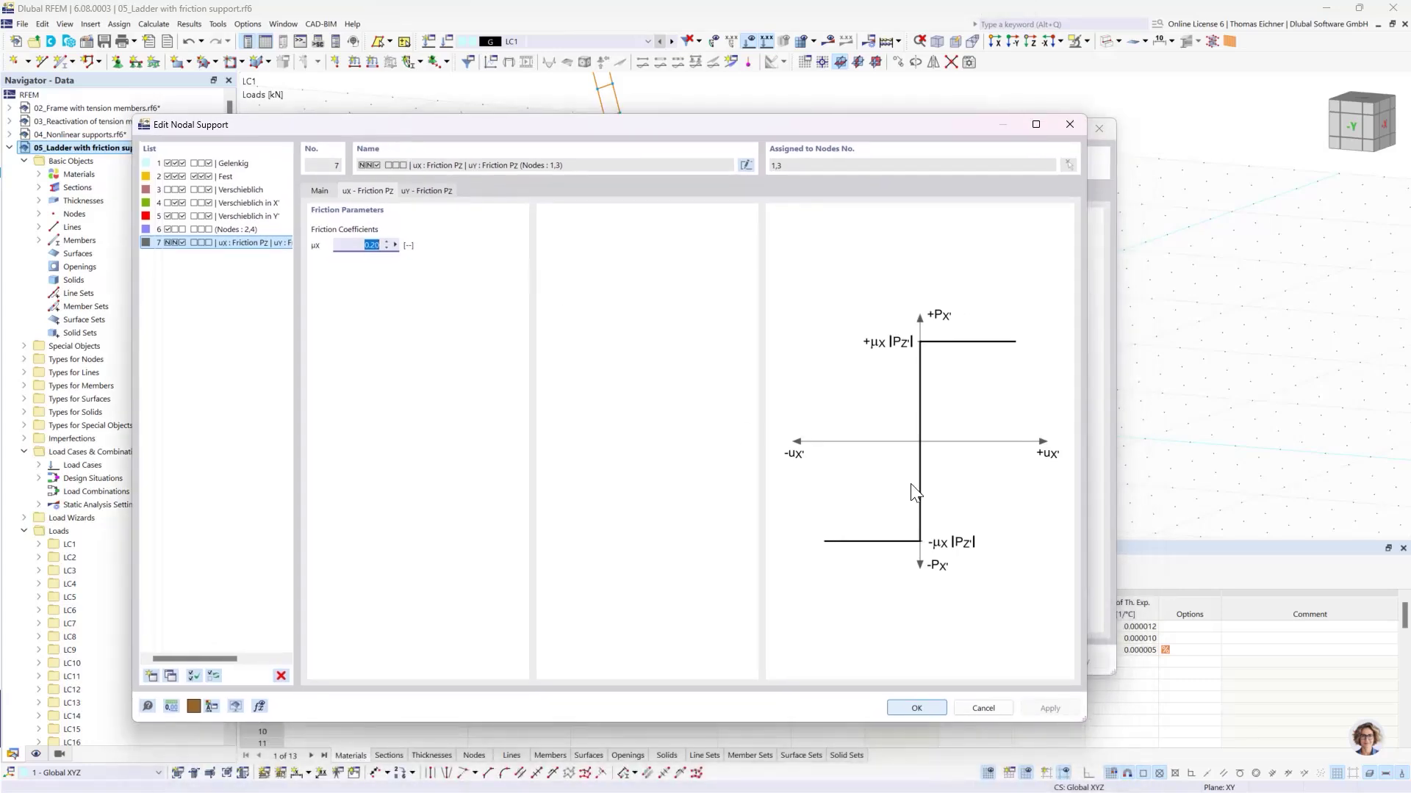
click(359, 246)
click(905, 710)
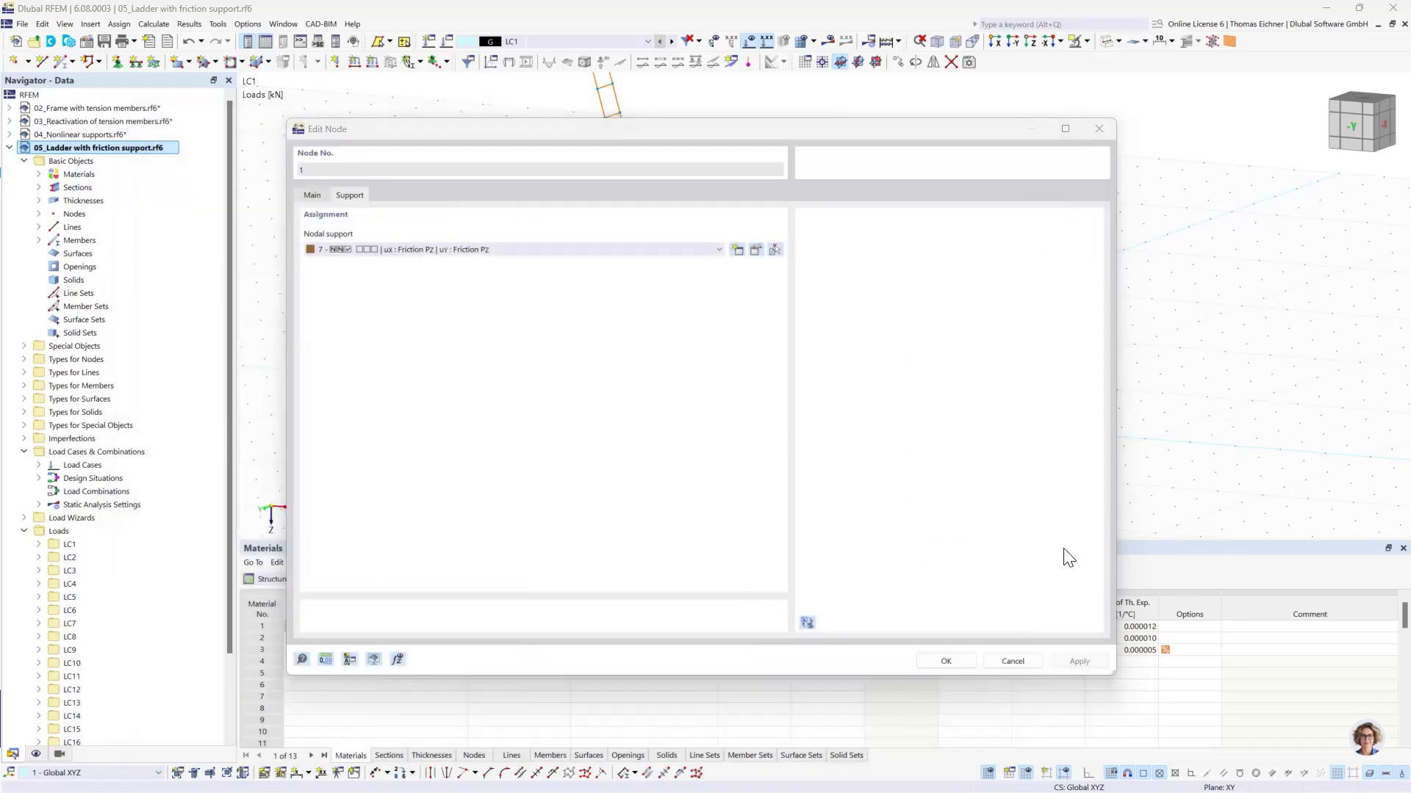
click(945, 663)
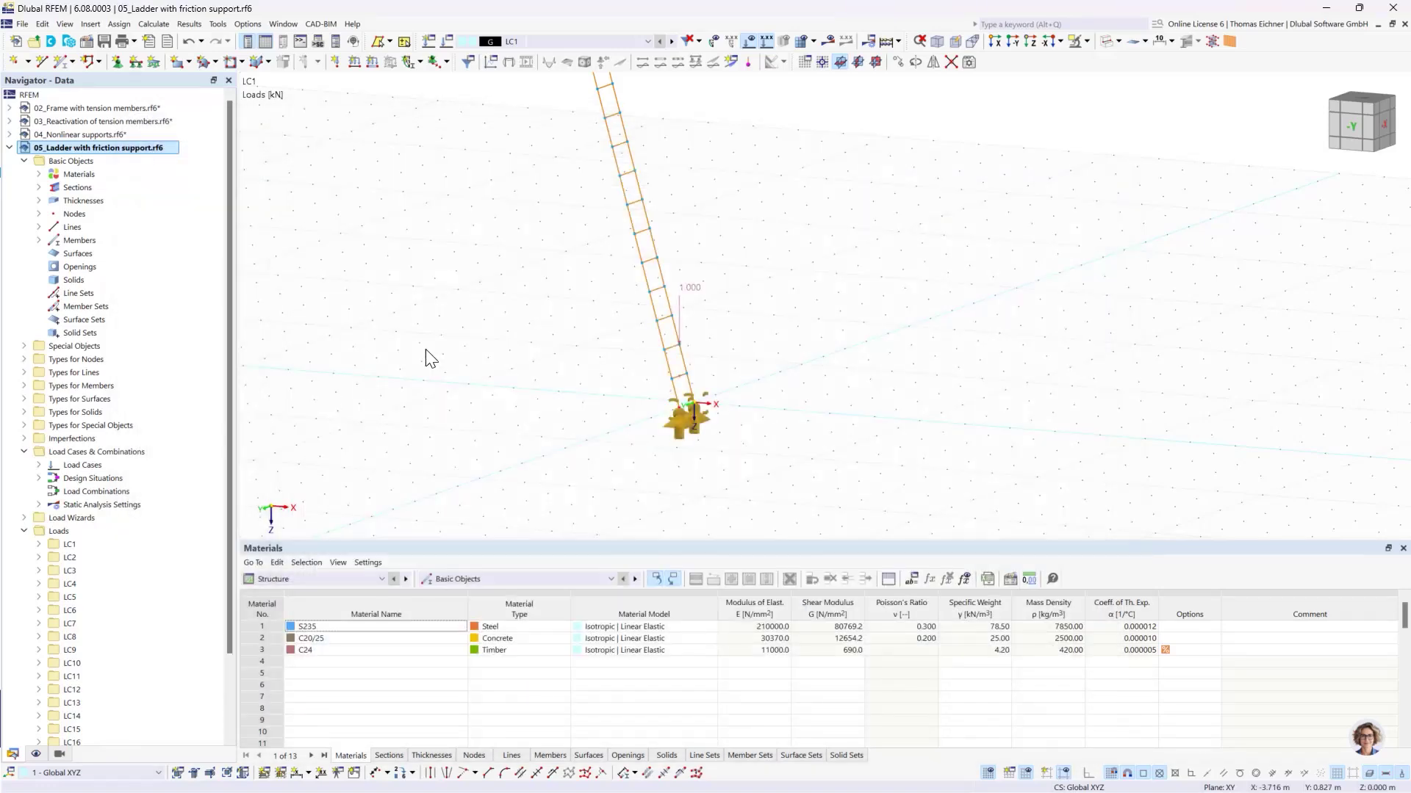
Step: View the whole ladder from the side and look through the list of its load cases
scroll(526, 250, down, 2)
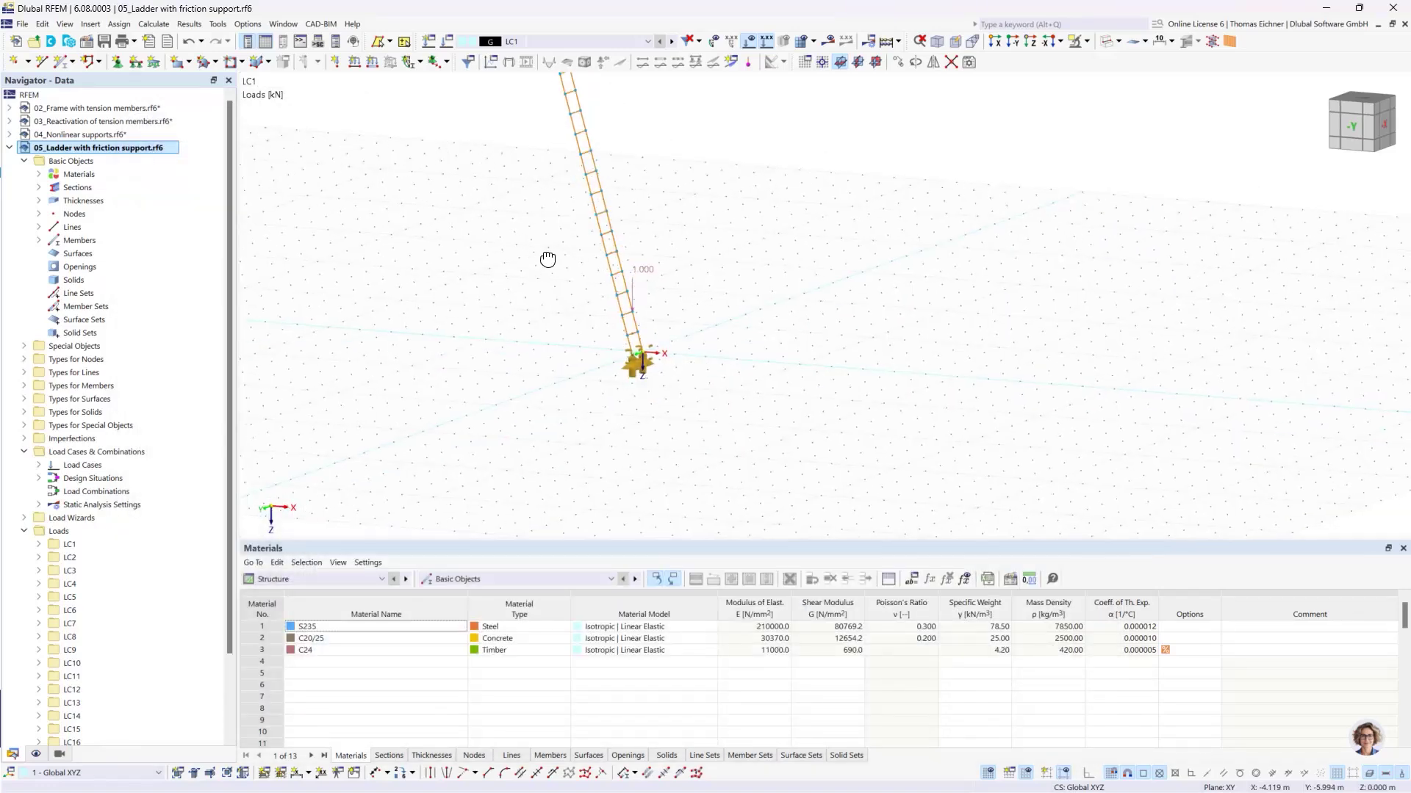
middle_drag(564, 252, 563, 337)
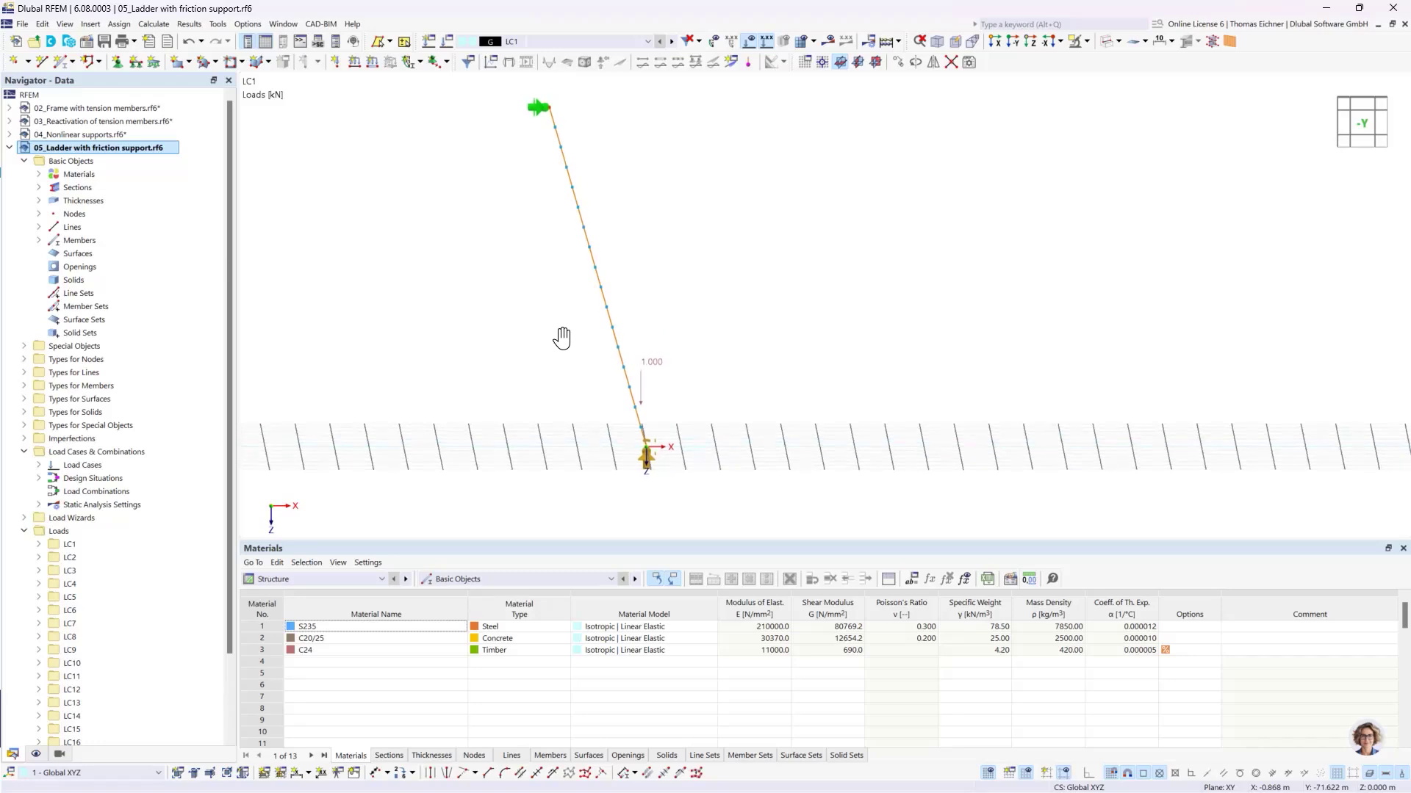
click(529, 43)
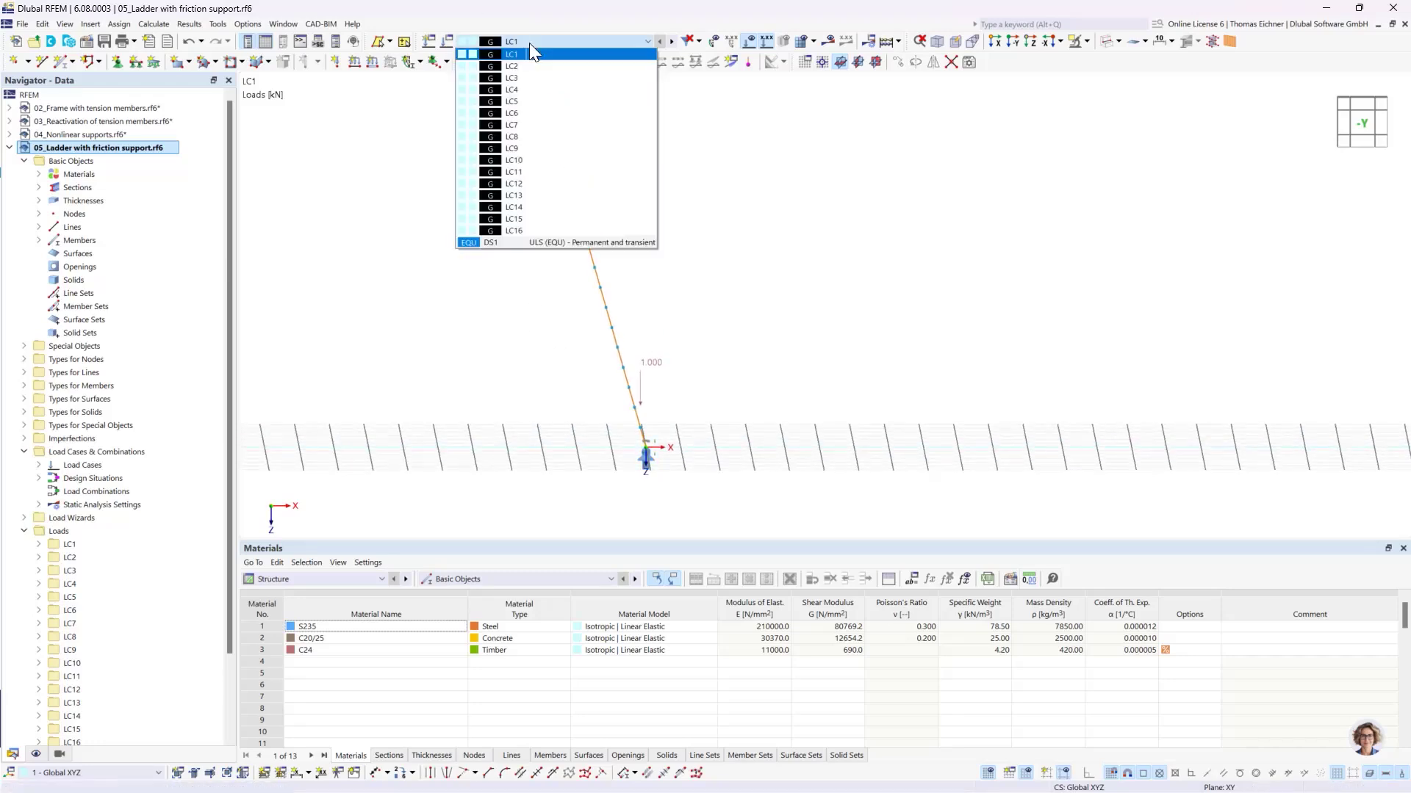
click(529, 38)
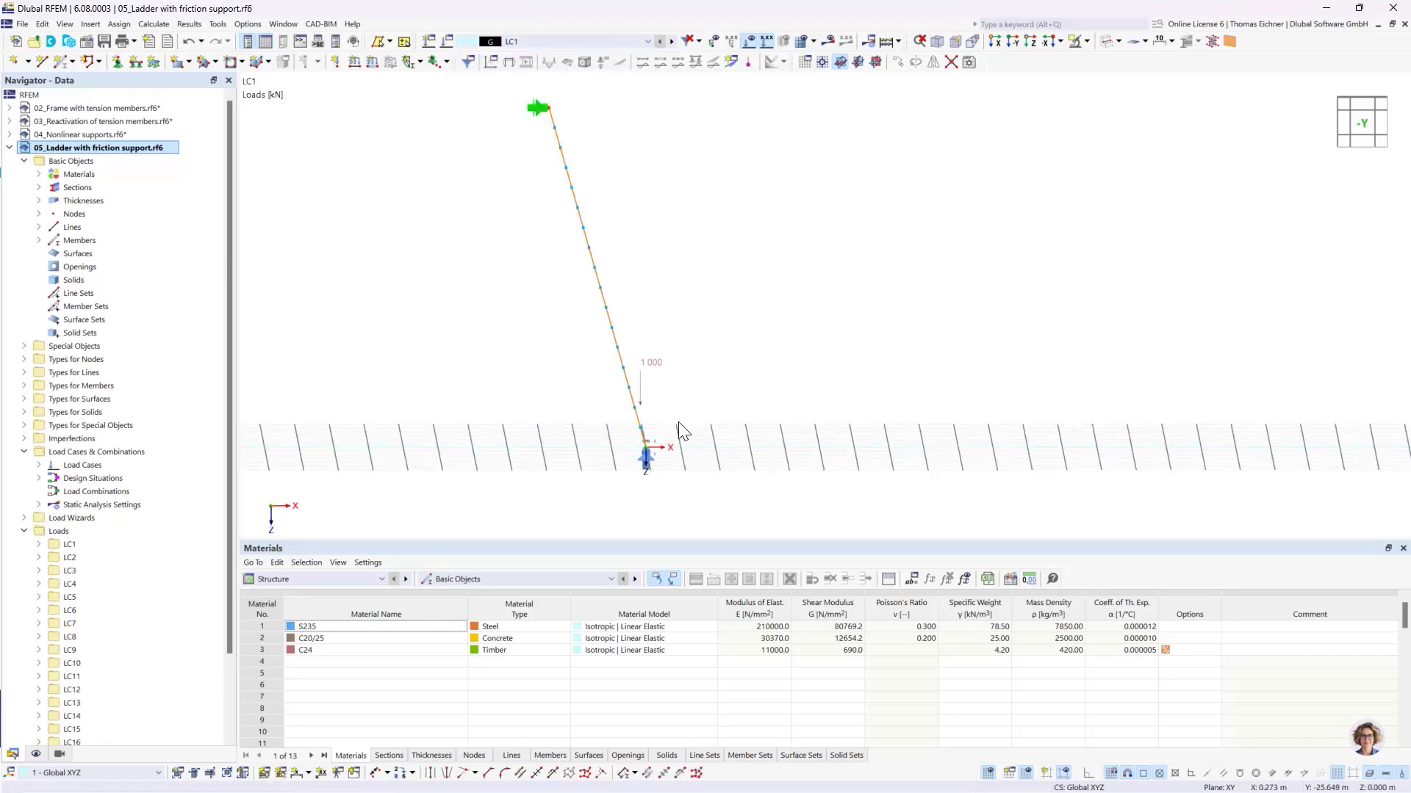
Step: Step through the load cases to follow the load's position along the ladder, and return to LC1
ctrl+middle_drag(696, 435, 652, 400)
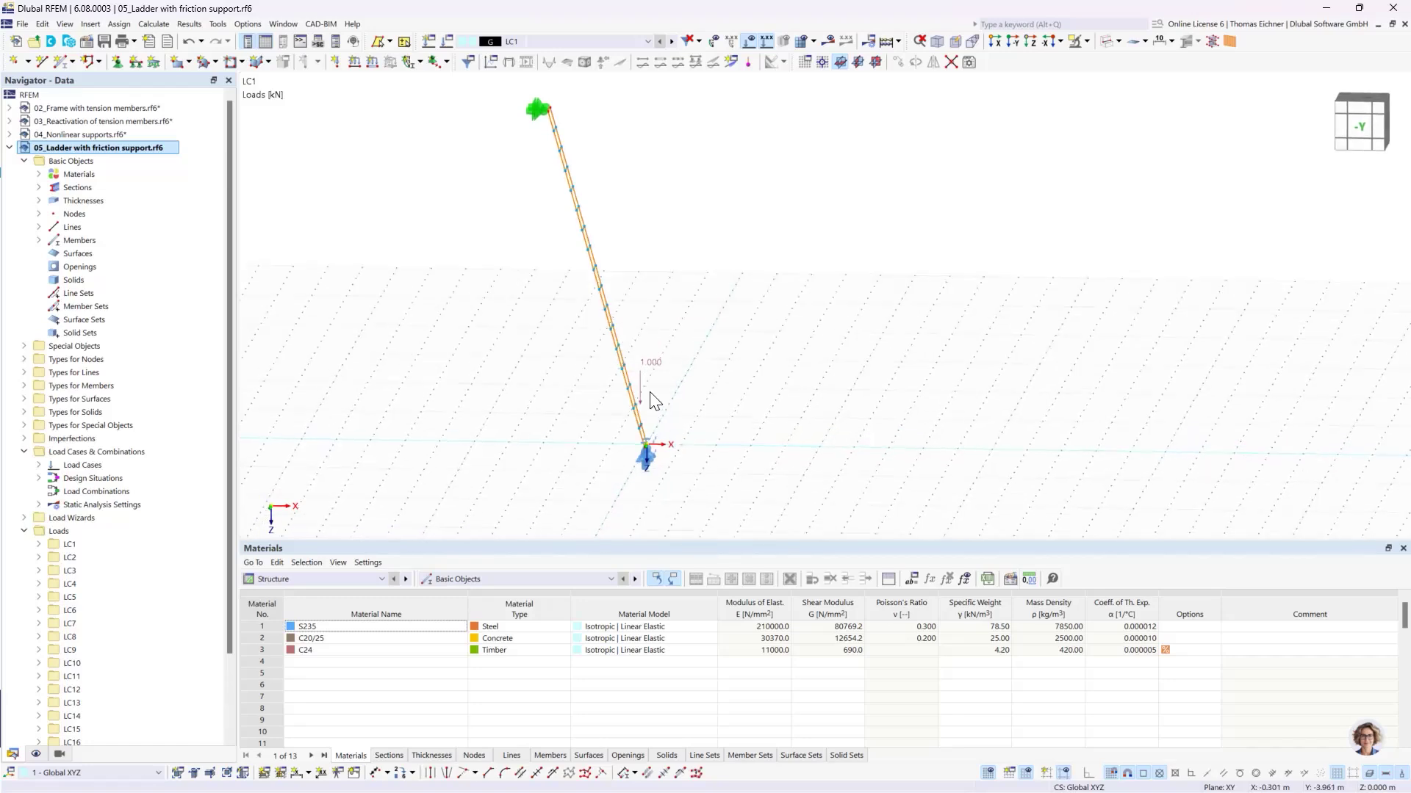
click(671, 41)
click(671, 41)
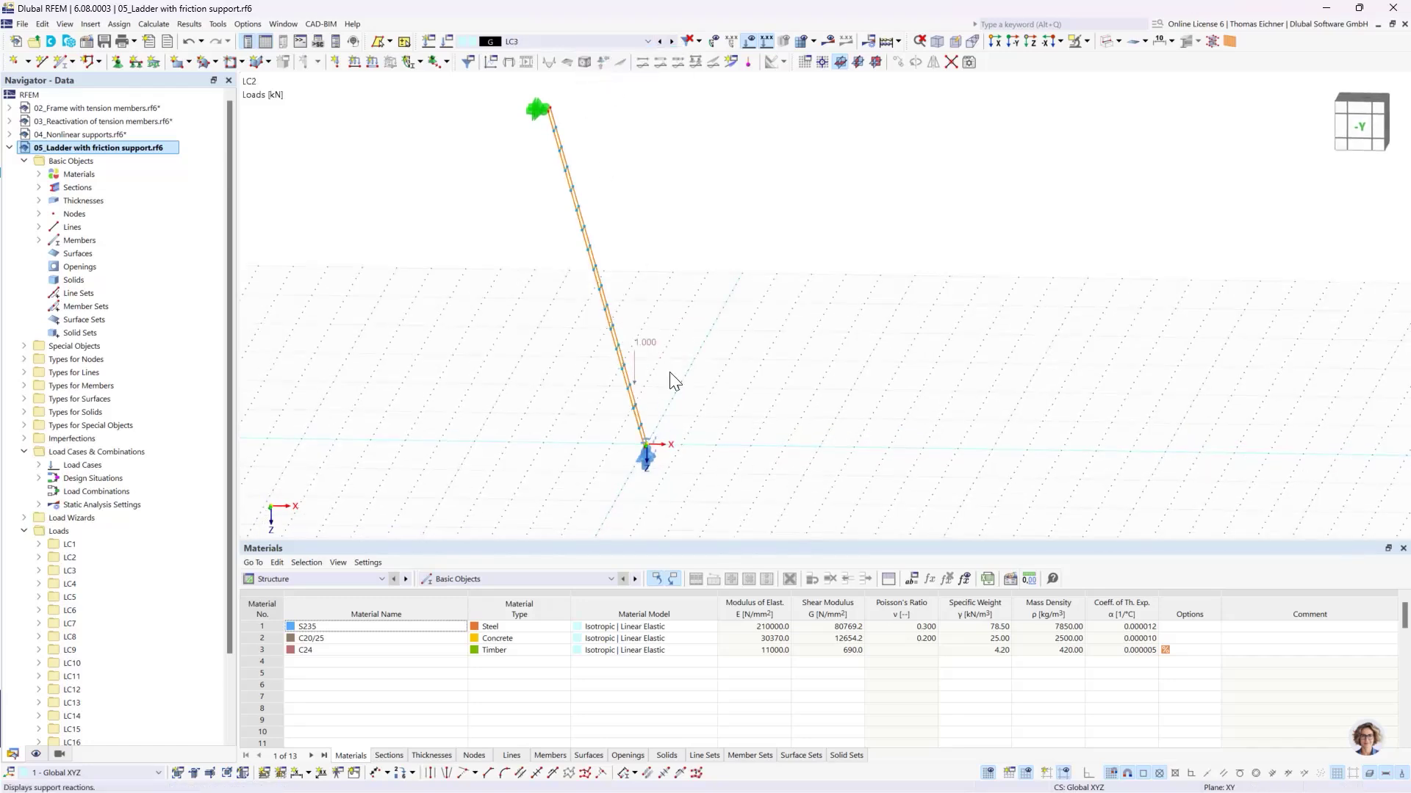
key(Up)
key(Up)
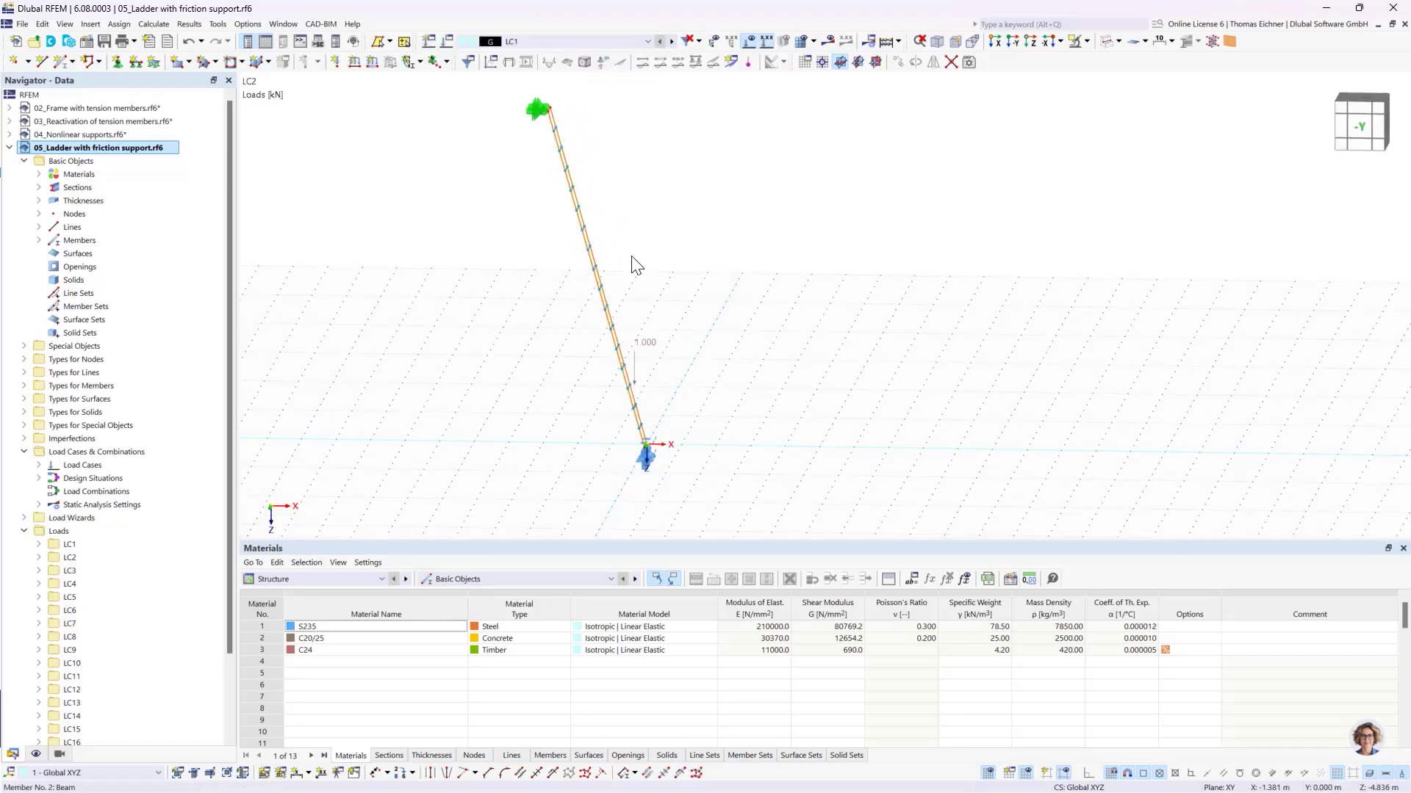
key(Down)
key(Down)
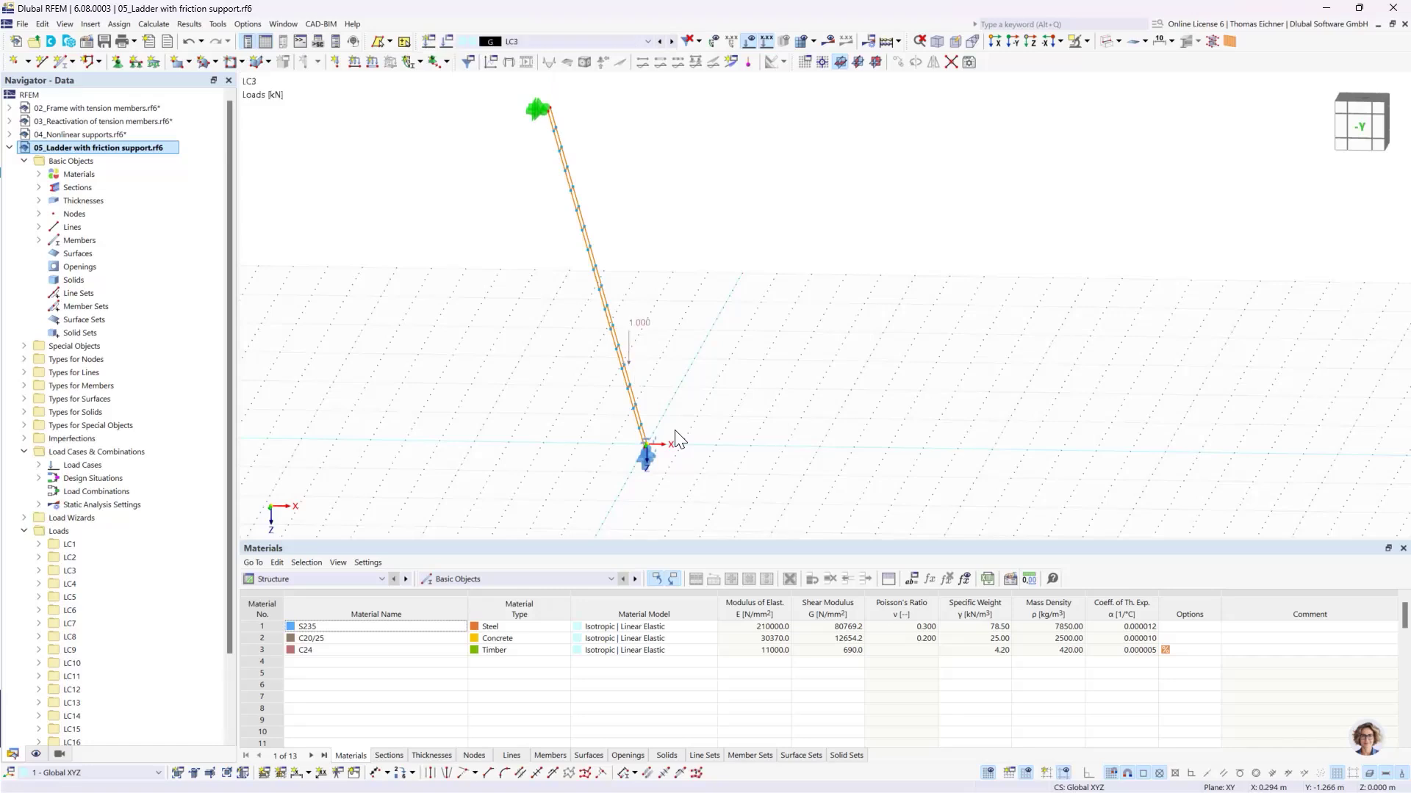
key(Down)
key(Down)
key(Down)
key(Down)
key(Down)
key(Down)
key(Down)
key(Home)
middle_drag(711, 351, 690, 378)
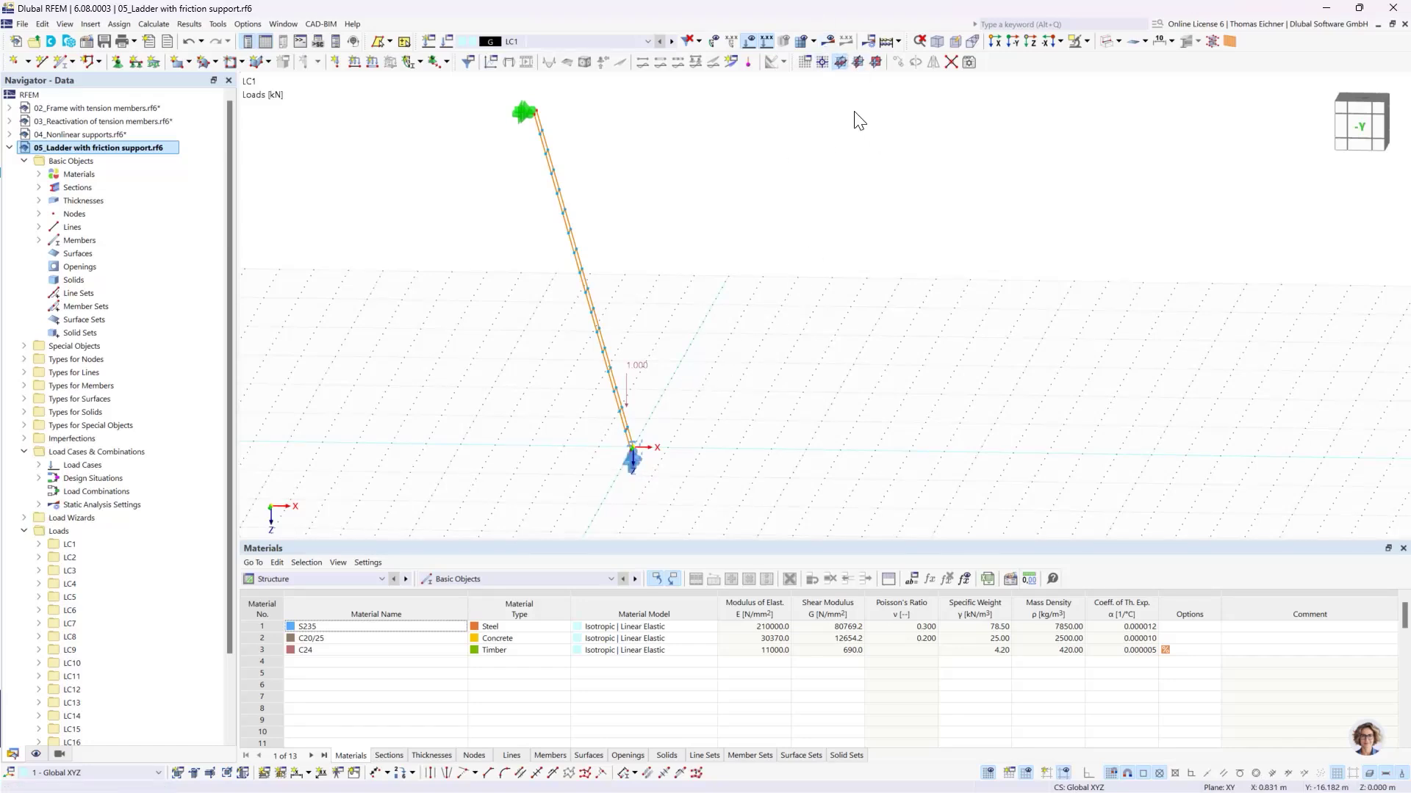
Step: Calculate all load cases of the ladder model, dismiss the error message, and check the warning entry for Load Case No. 12
click(885, 45)
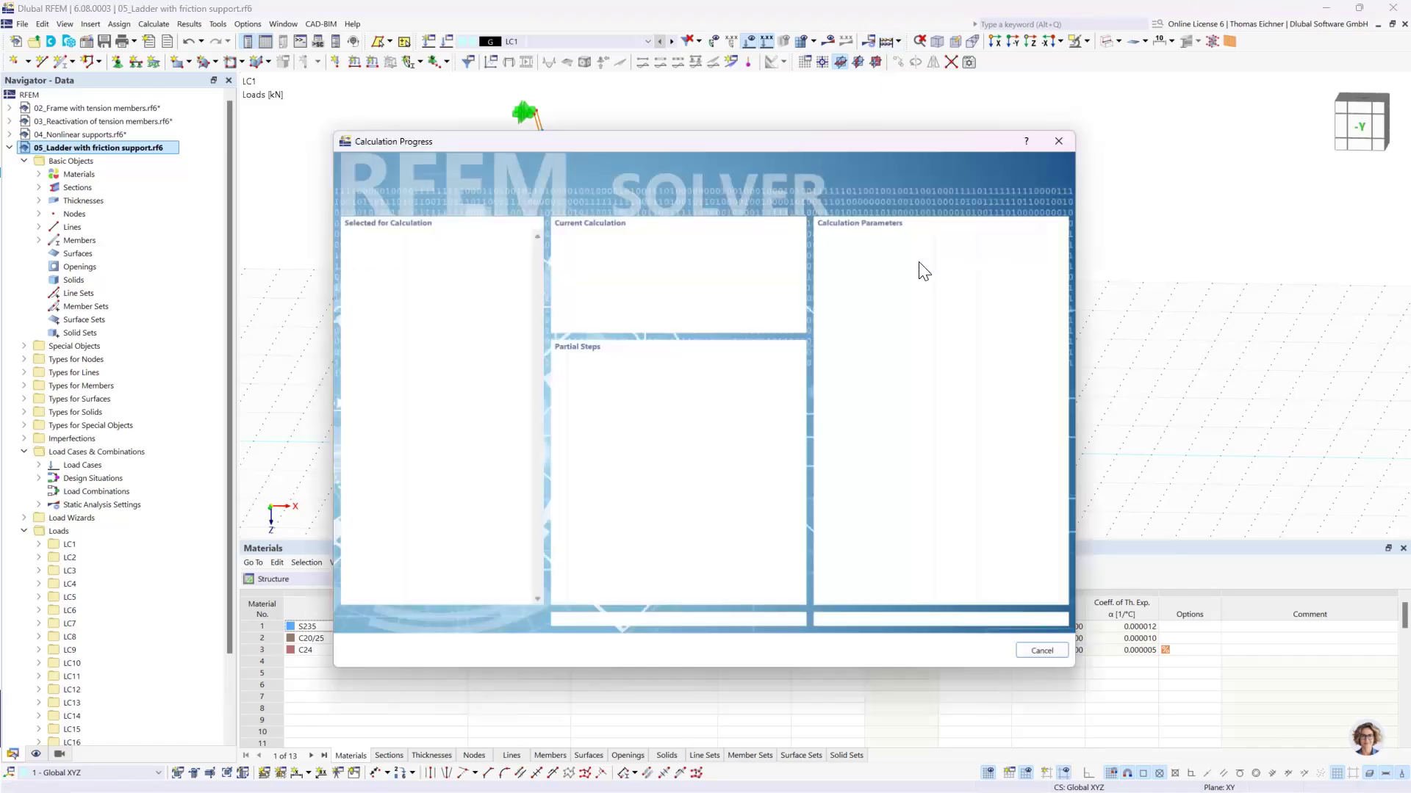
drag(740, 132, 1180, 126)
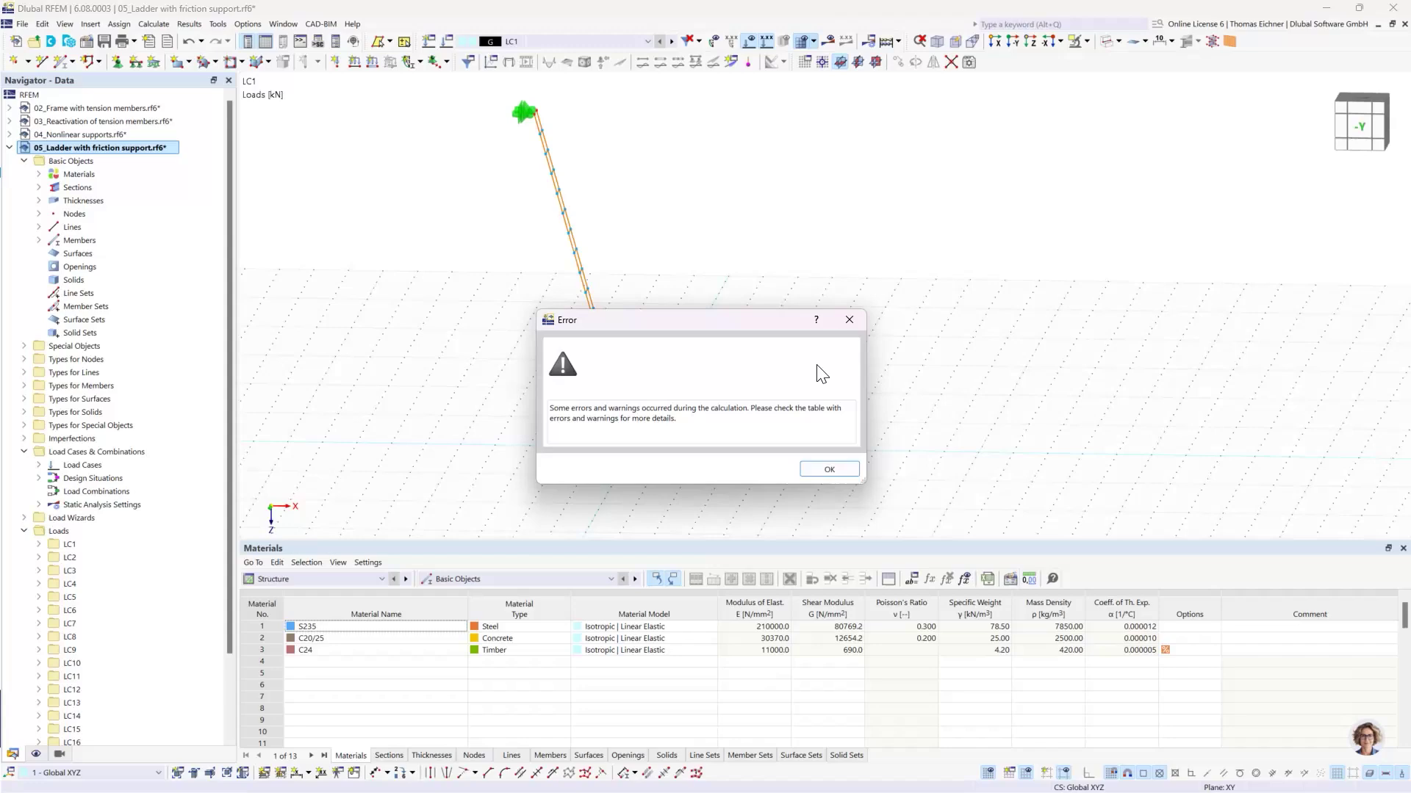
click(828, 468)
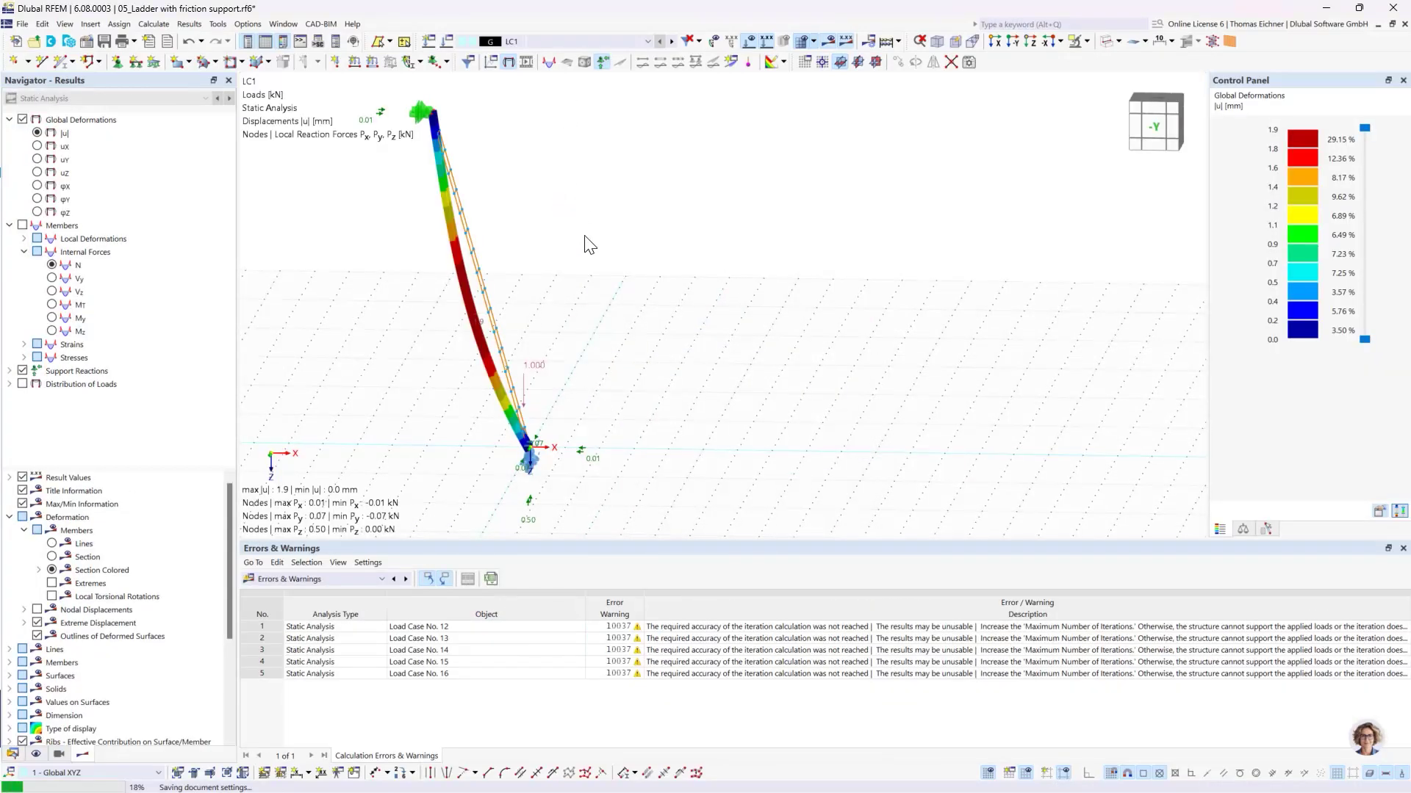
middle_drag(586, 243, 624, 236)
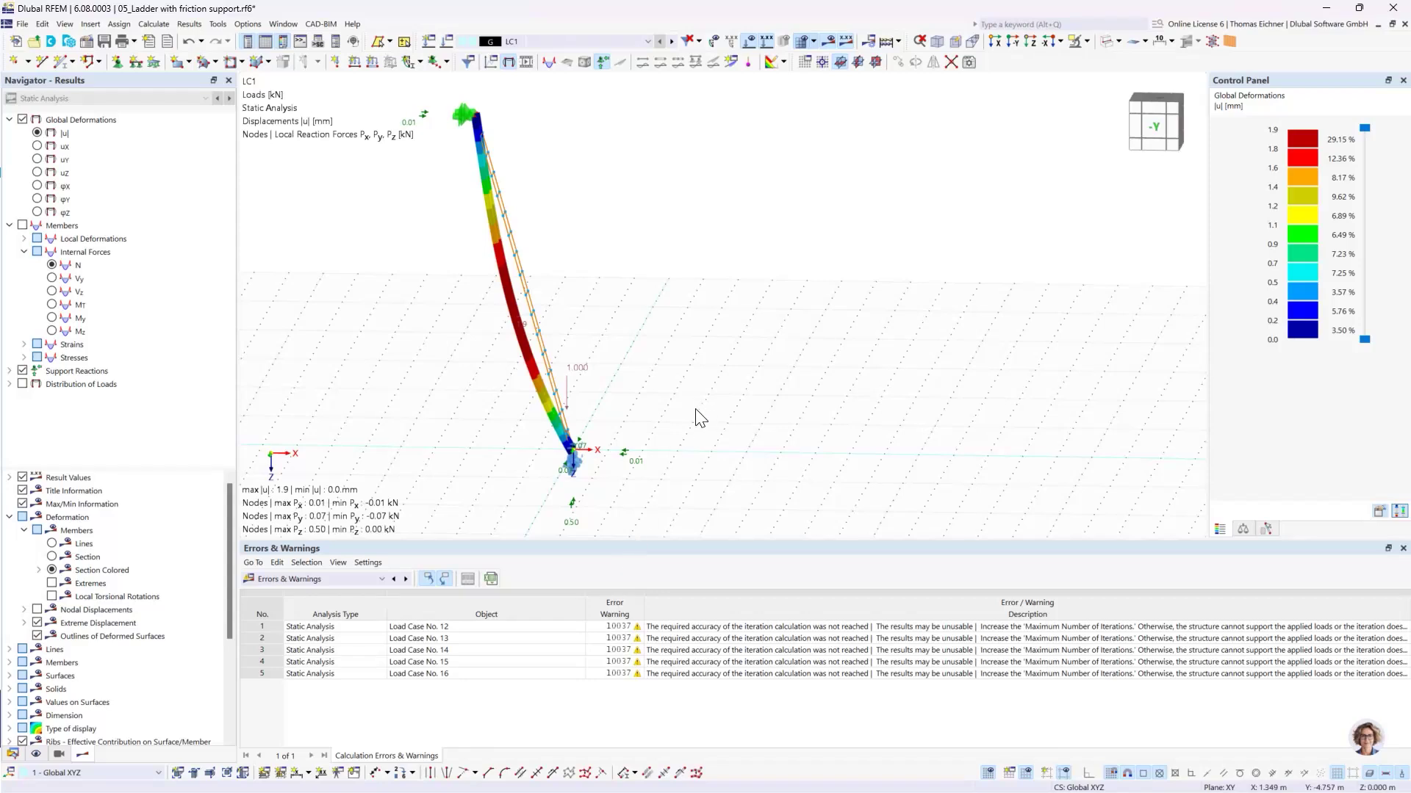
click(471, 628)
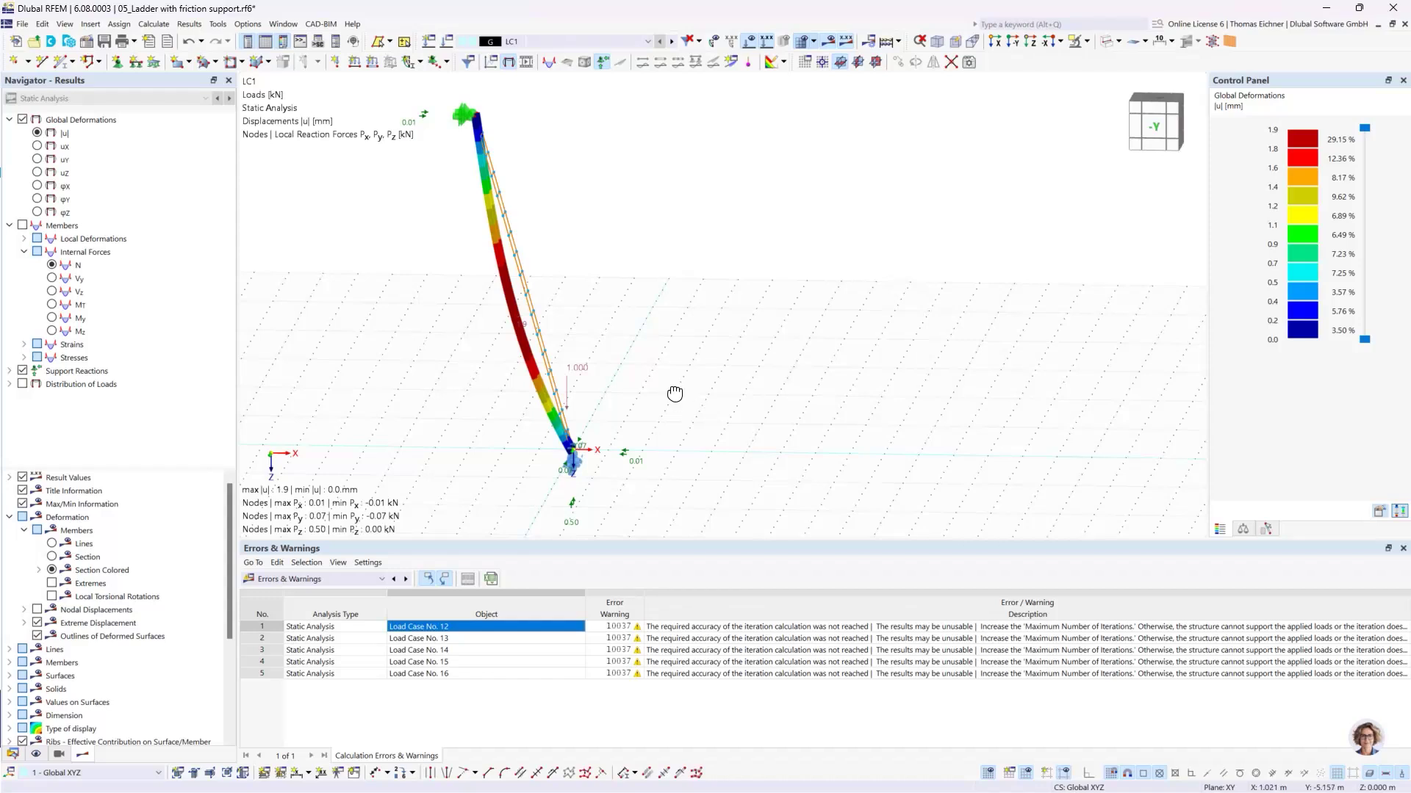
Step: View the deformed ladder from the side in LC1 and examine the support reactions at its foot
ctrl+middle_drag(671, 394, 686, 377)
click(1013, 42)
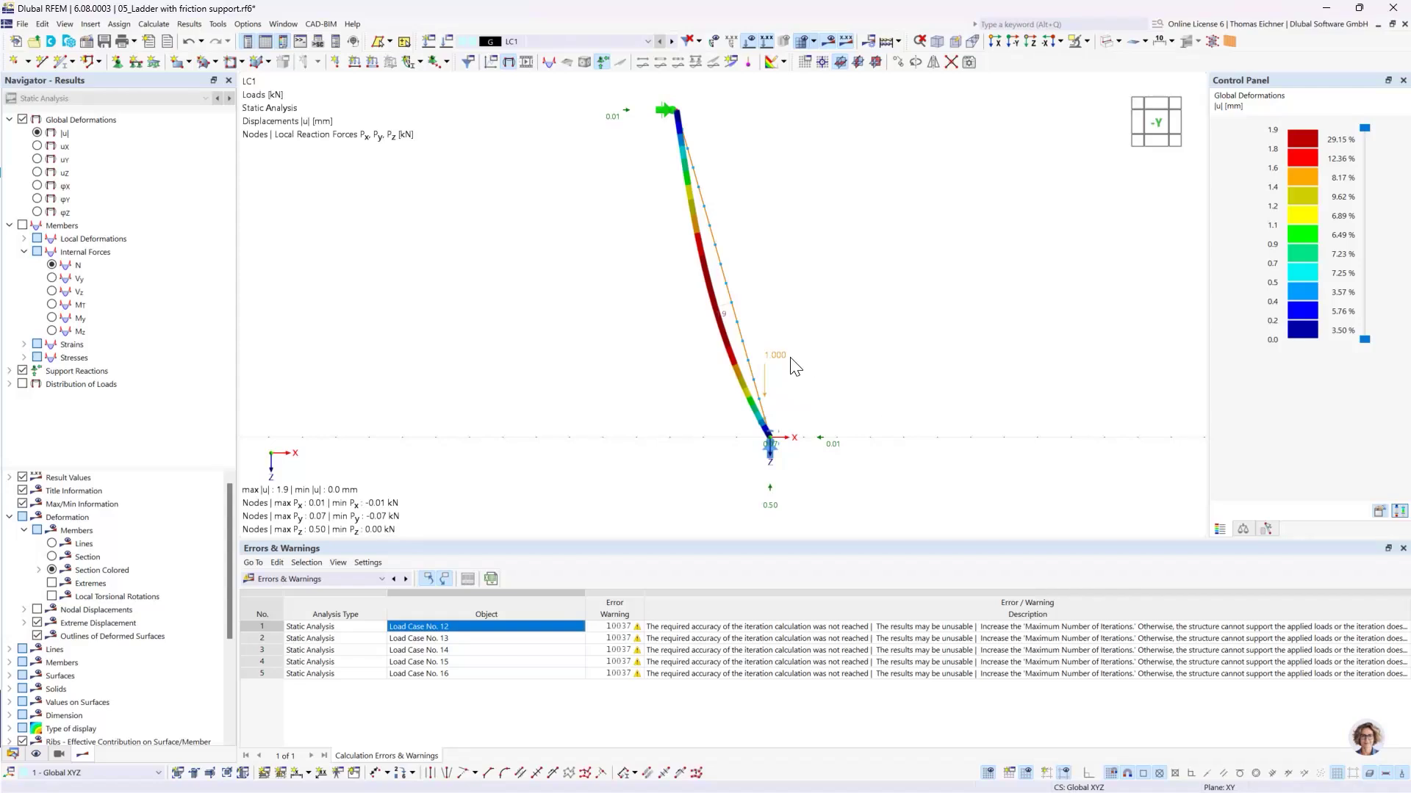
scroll(787, 369, up, 2)
middle_drag(828, 367, 831, 359)
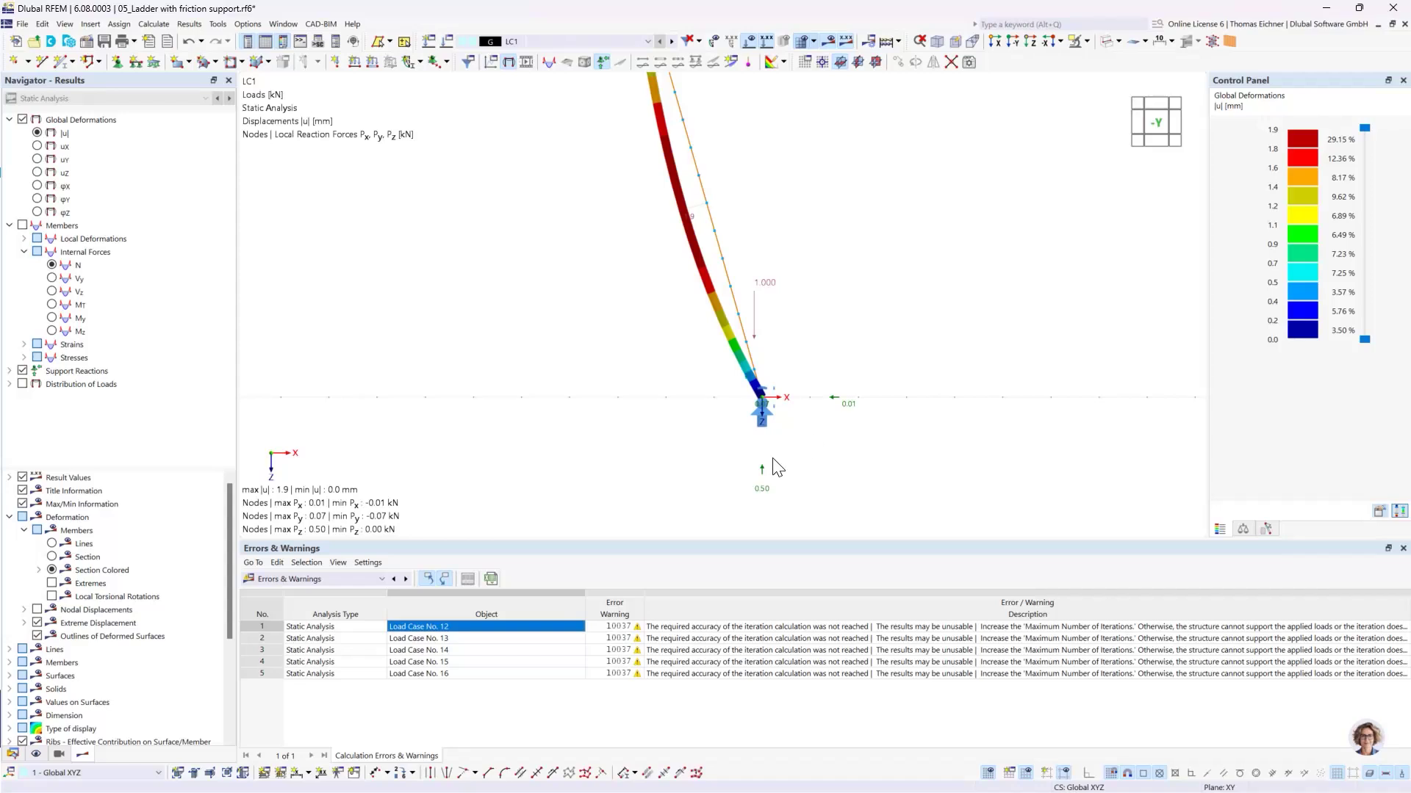
mouse_move(766, 430)
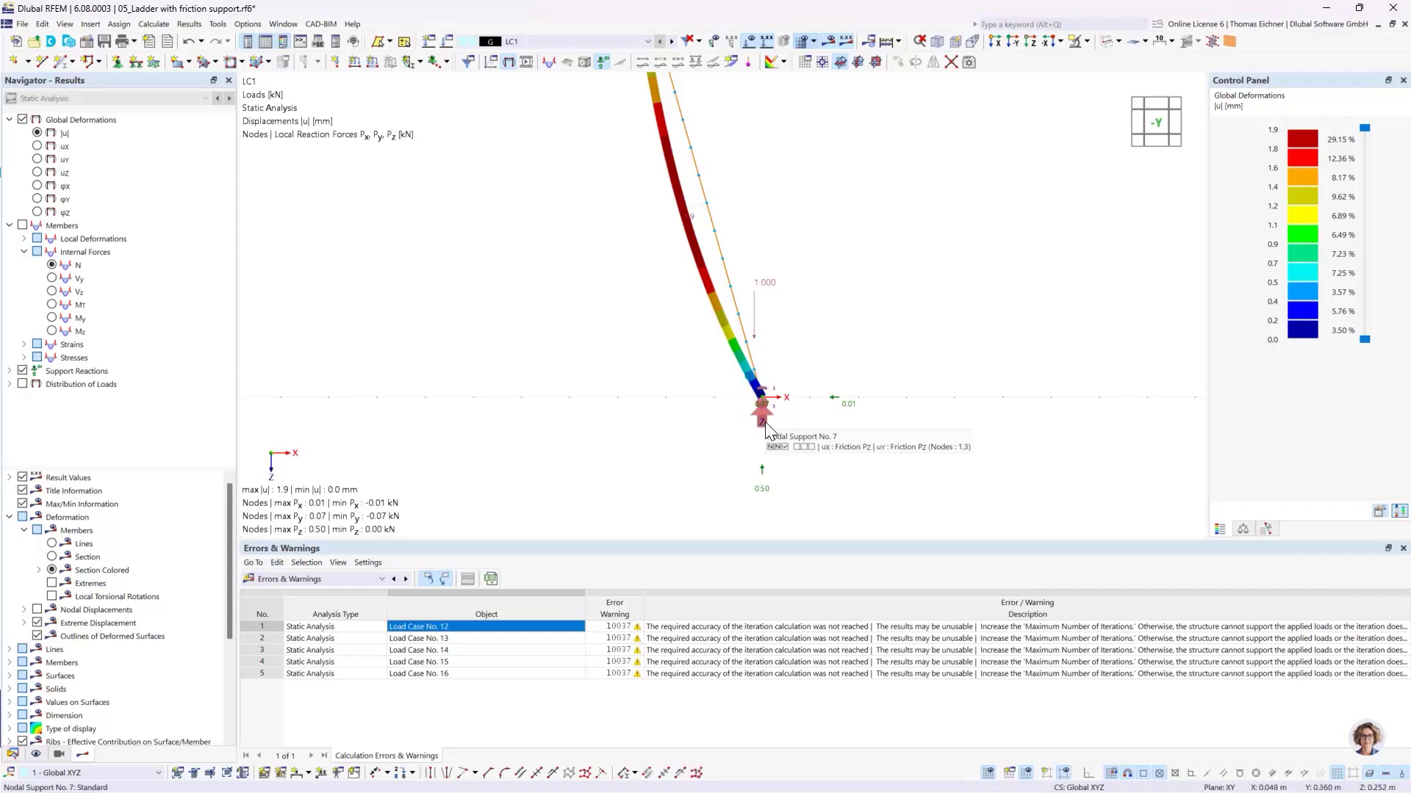
scroll(861, 324, down, 2)
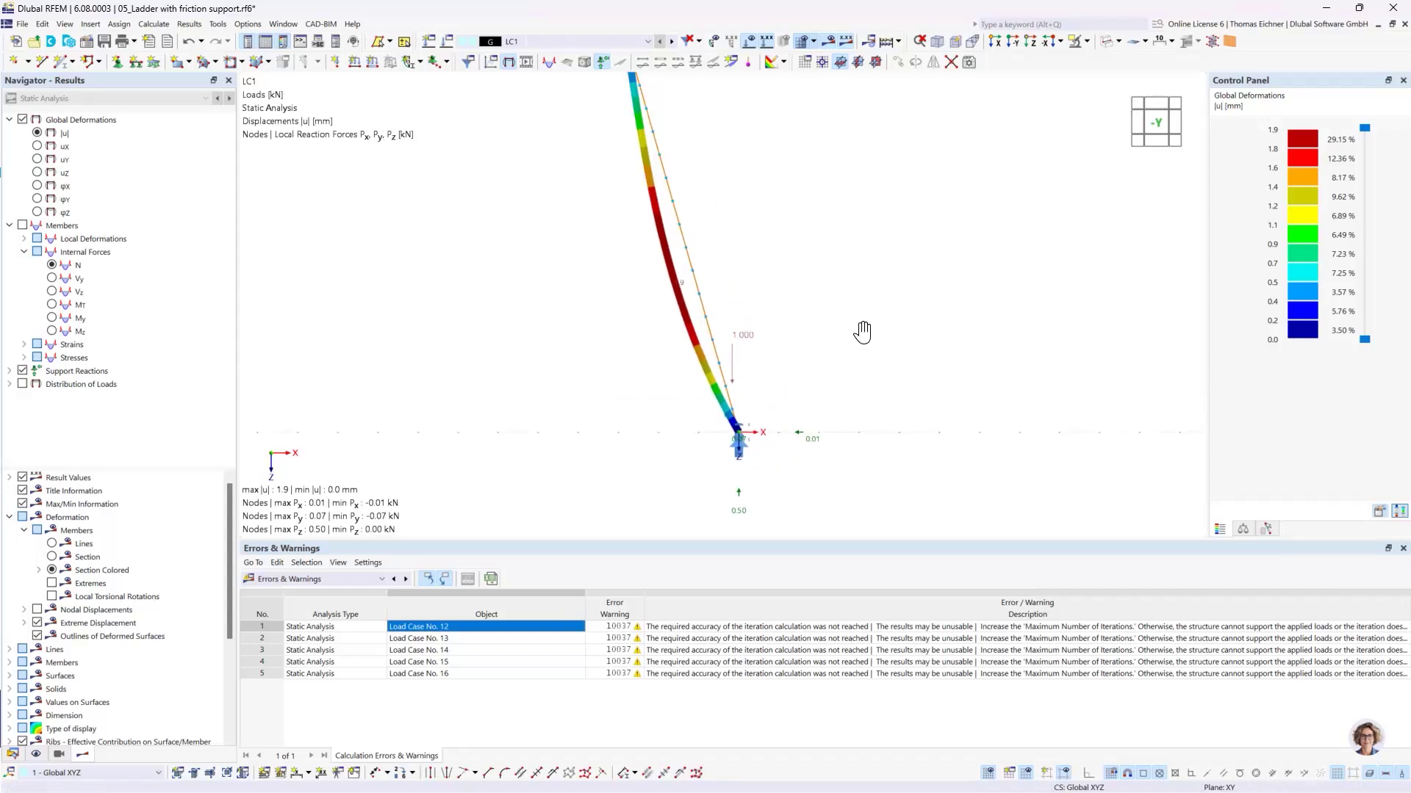
scroll(845, 342, up, 2)
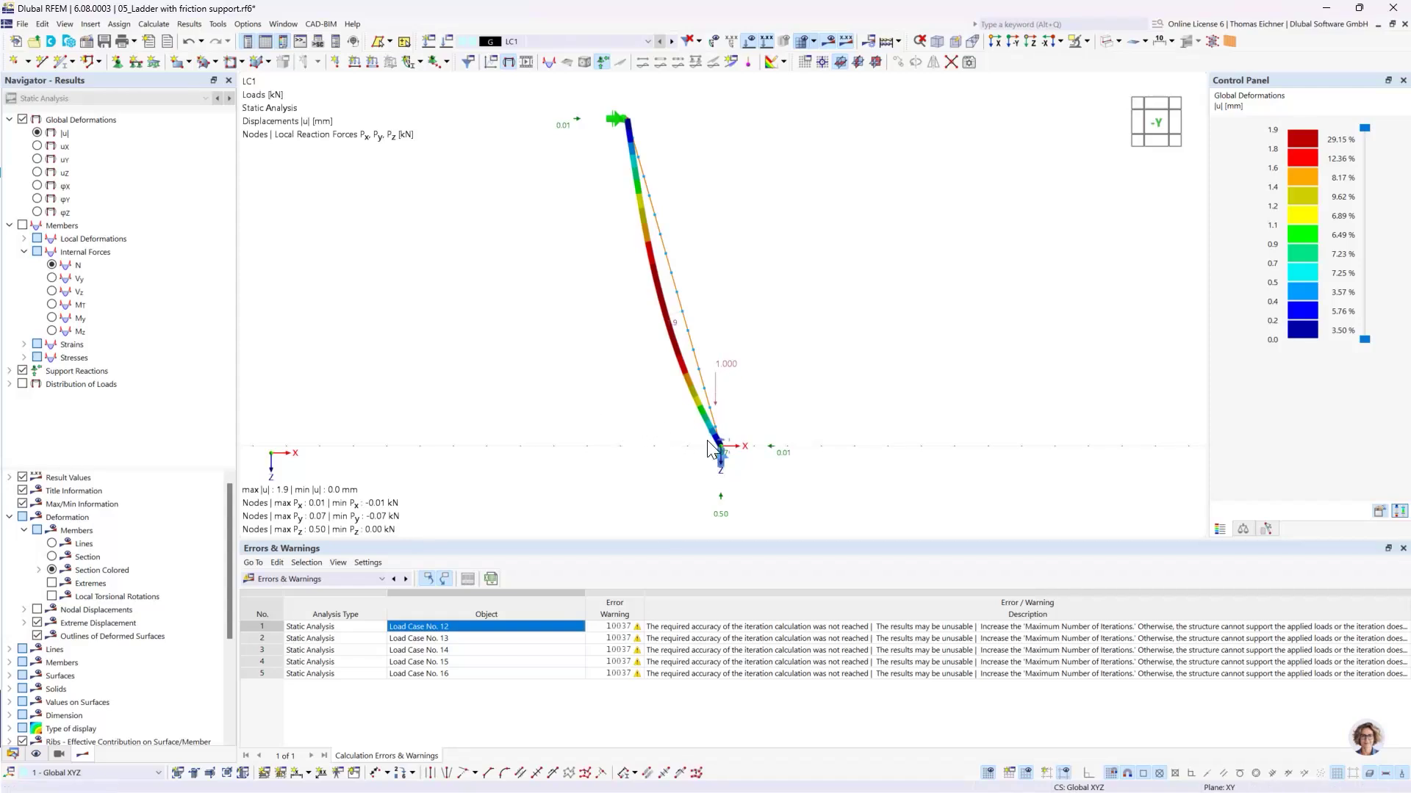
mouse_move(725, 457)
Step: Step through the results from LC2 to LC12, comparing the ladder's deformation and support reactions as the load climbs
click(672, 42)
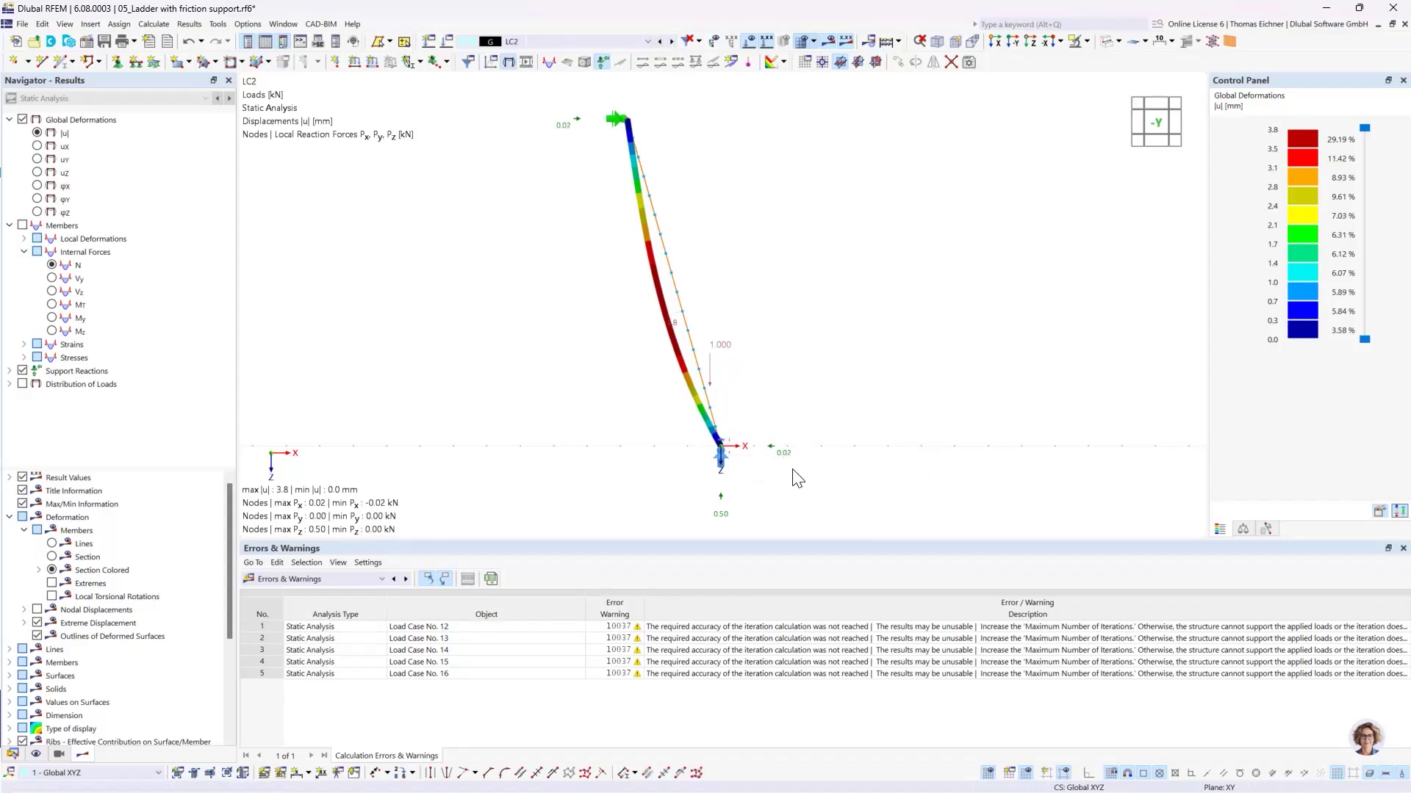
click(673, 43)
click(673, 42)
click(672, 43)
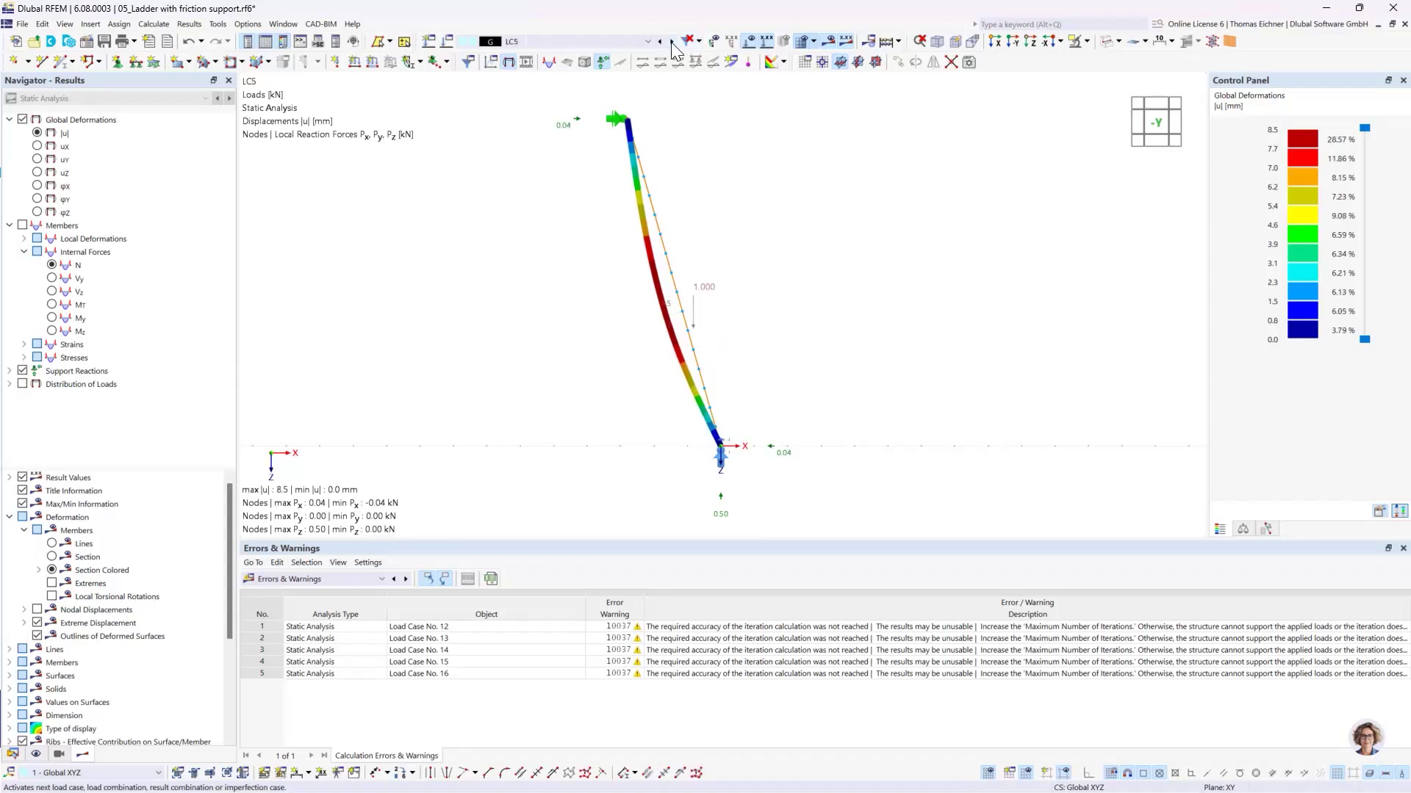
click(672, 43)
click(671, 42)
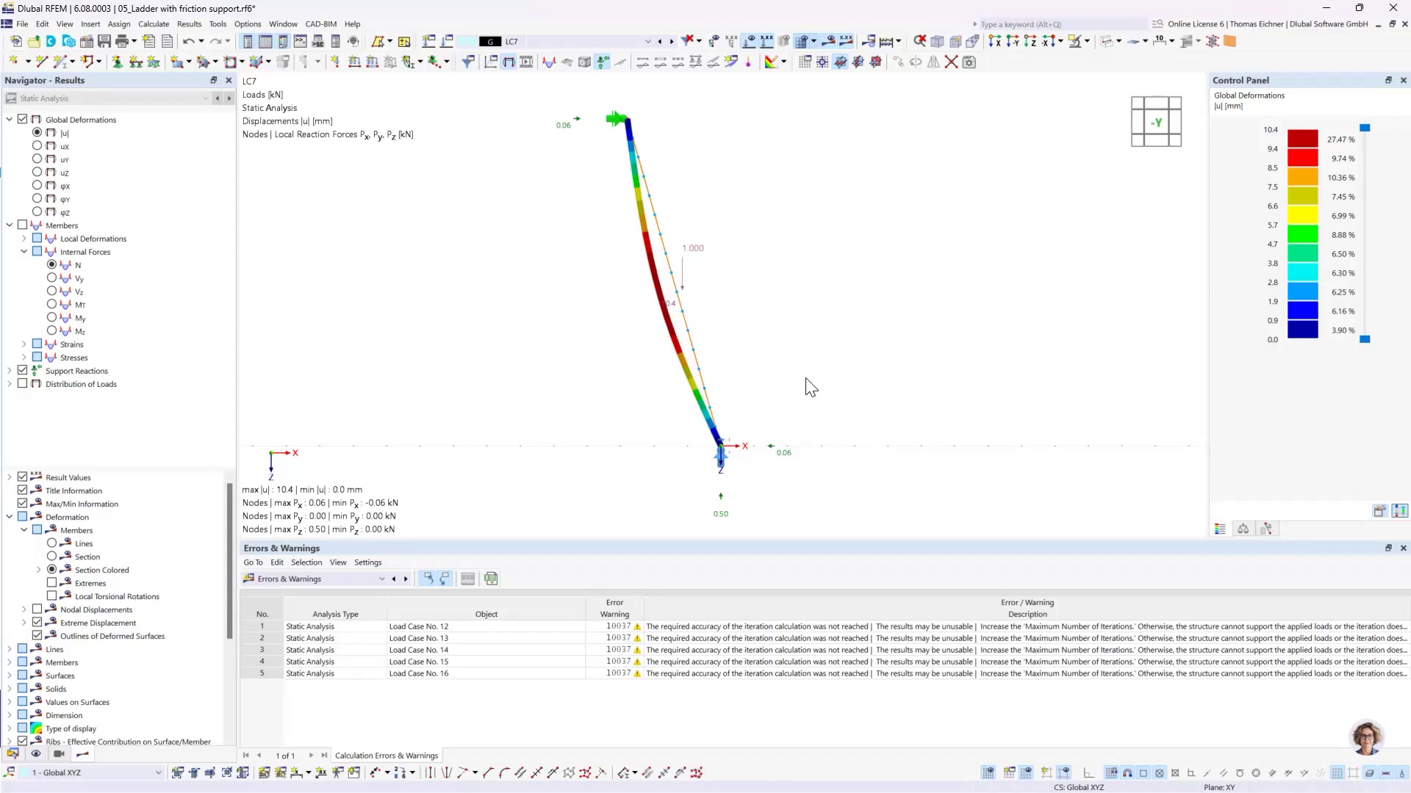
click(673, 41)
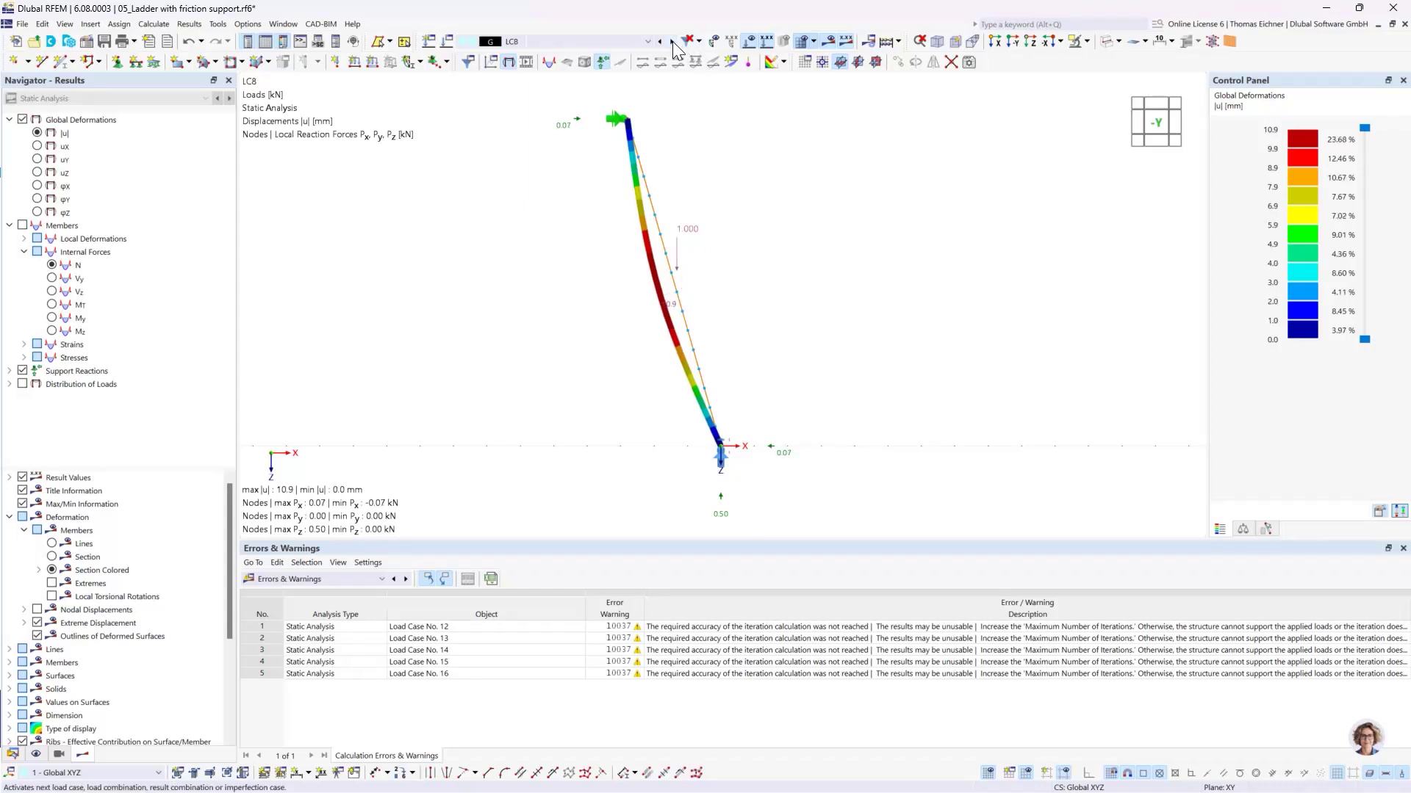
click(673, 42)
click(672, 41)
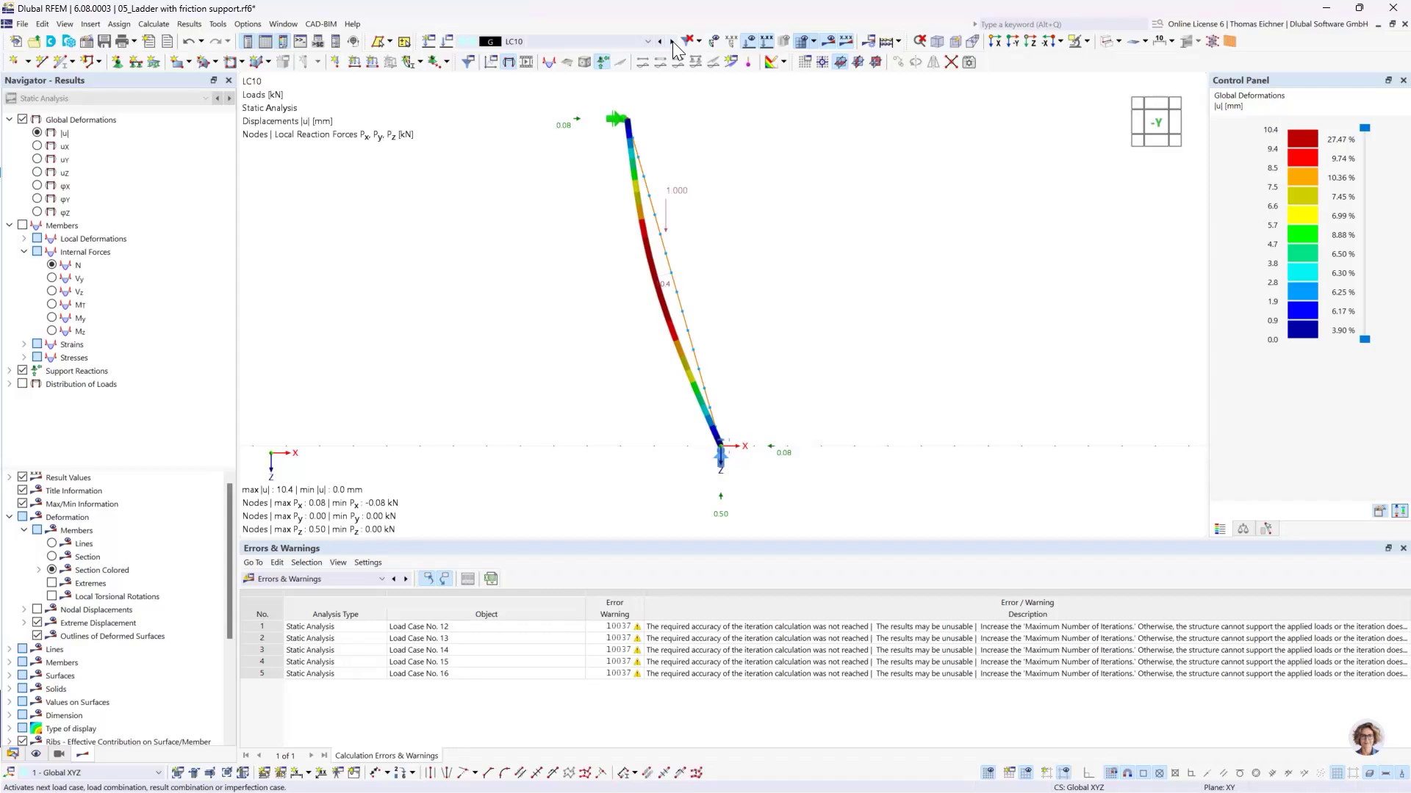
click(672, 41)
click(672, 41)
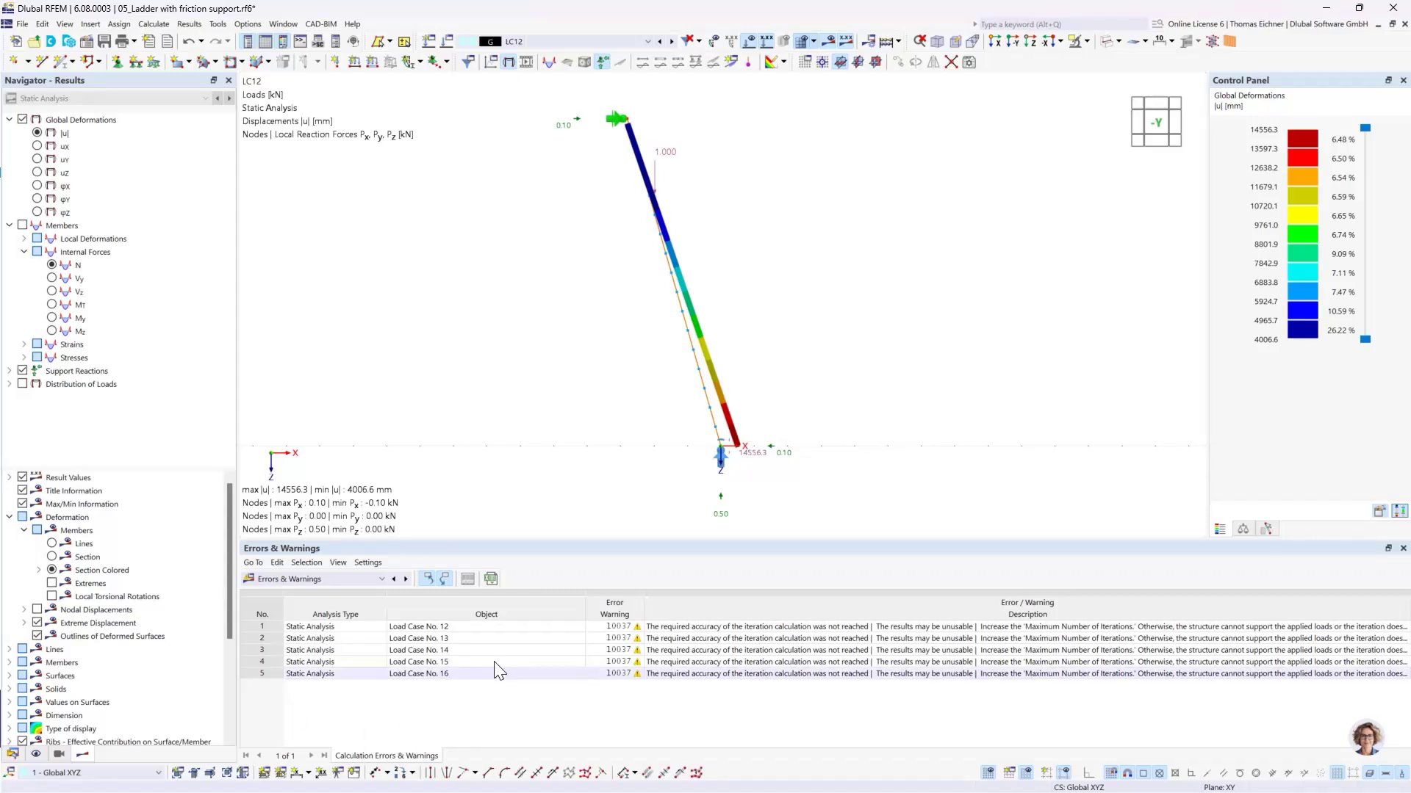
Step: Compare the warning entry for Load Case No. 12 with the displaced ladder in a slightly rotated view
click(482, 638)
click(480, 626)
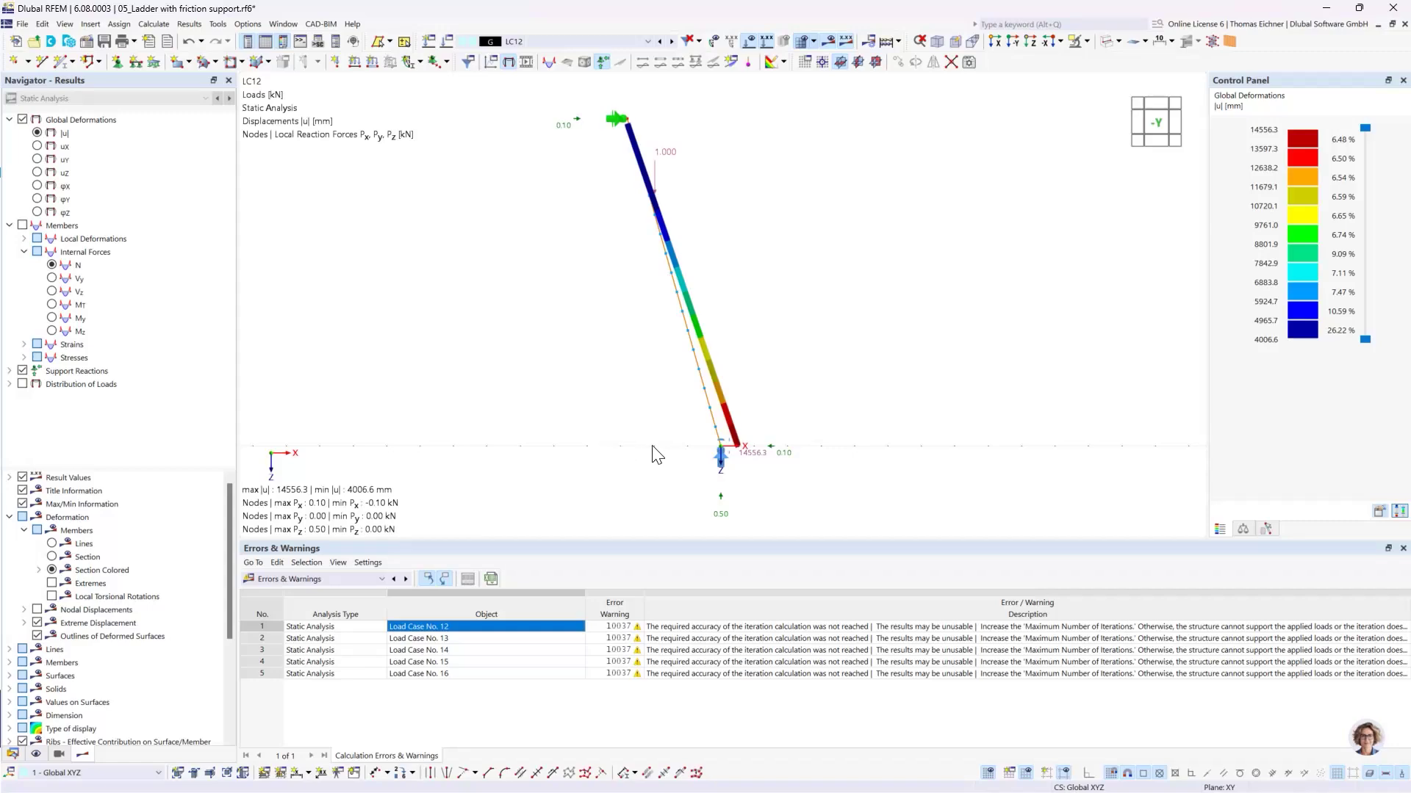
ctrl+middle_drag(825, 422, 804, 434)
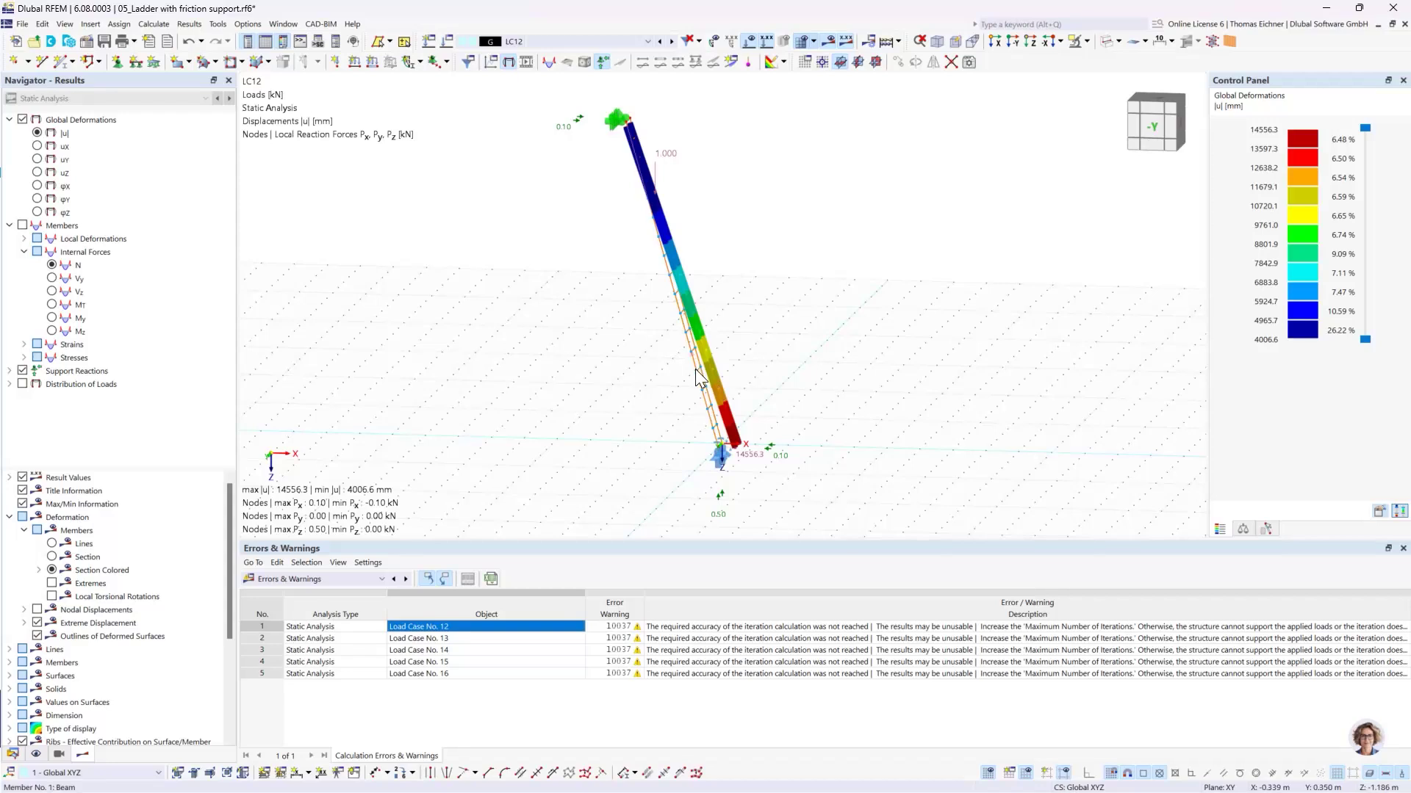
Step: Create a new load combination CO1 in the load cases and combinations settings
click(446, 41)
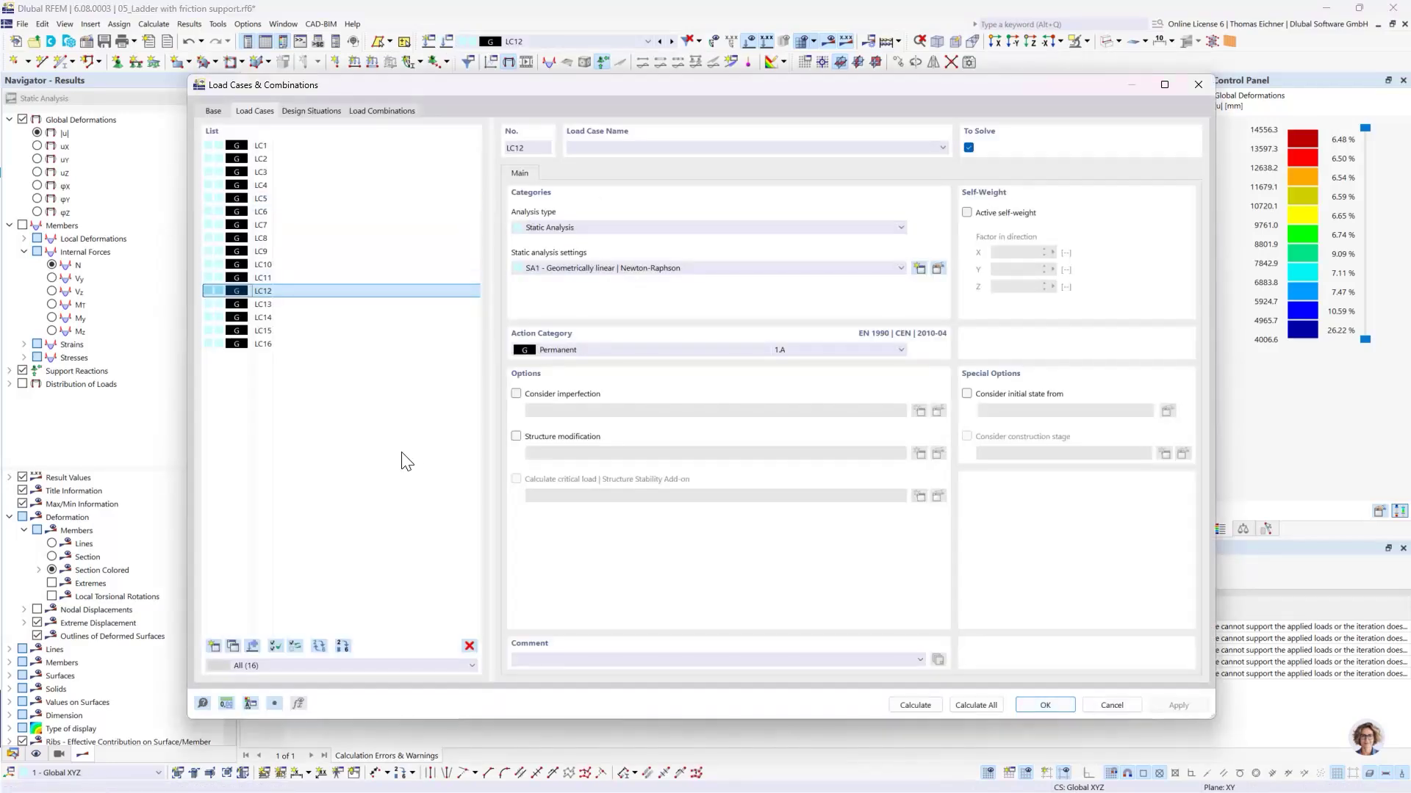
drag(413, 93, 415, 595)
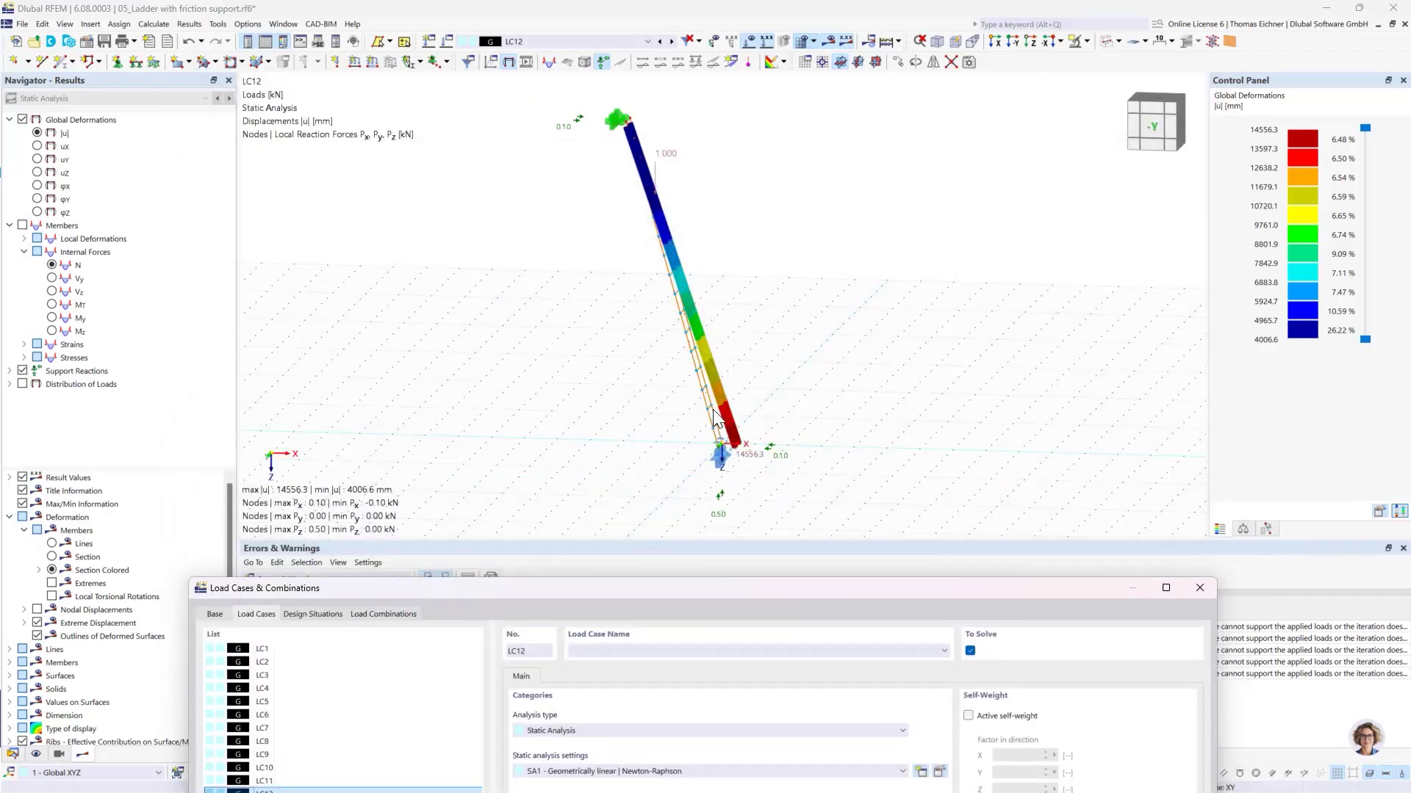
drag(694, 588, 661, 116)
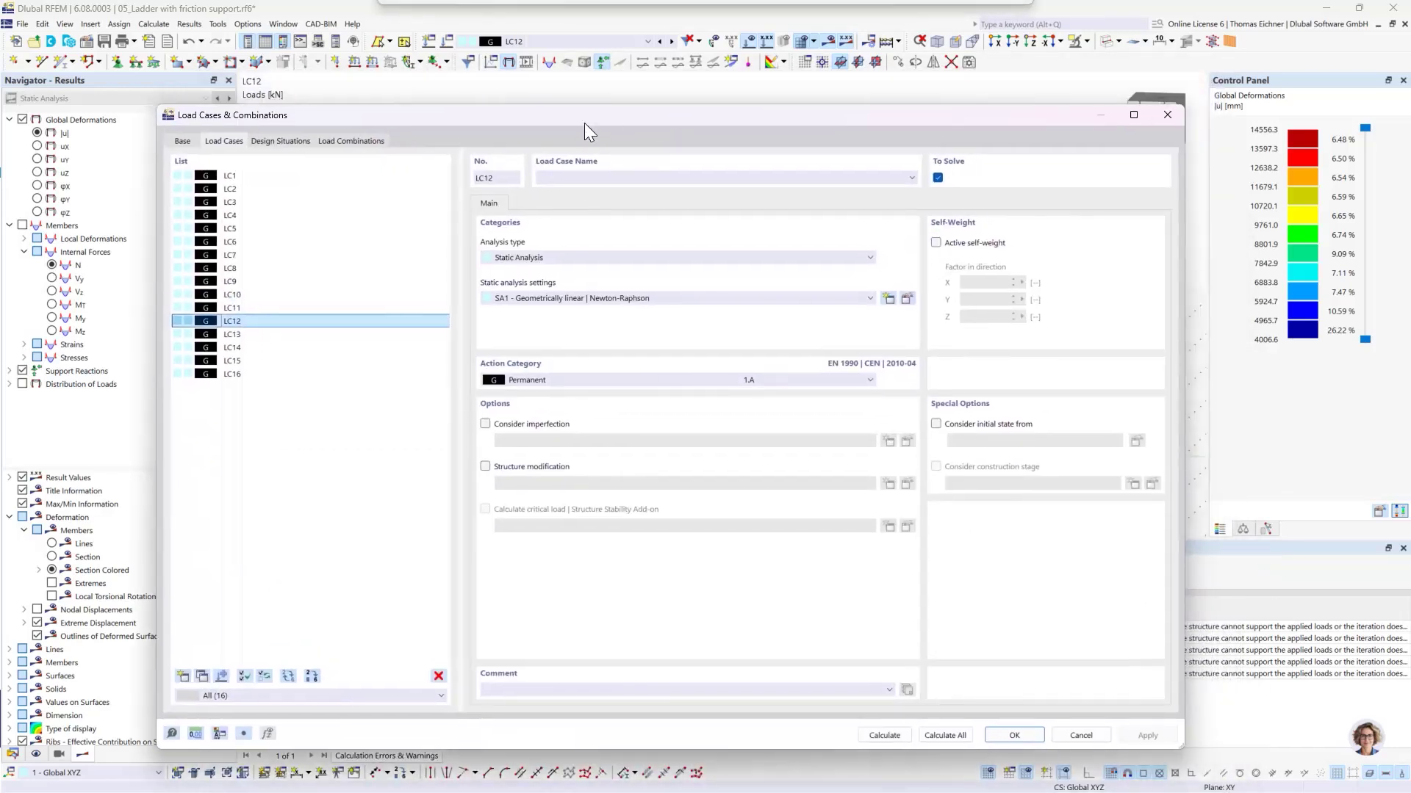
click(348, 141)
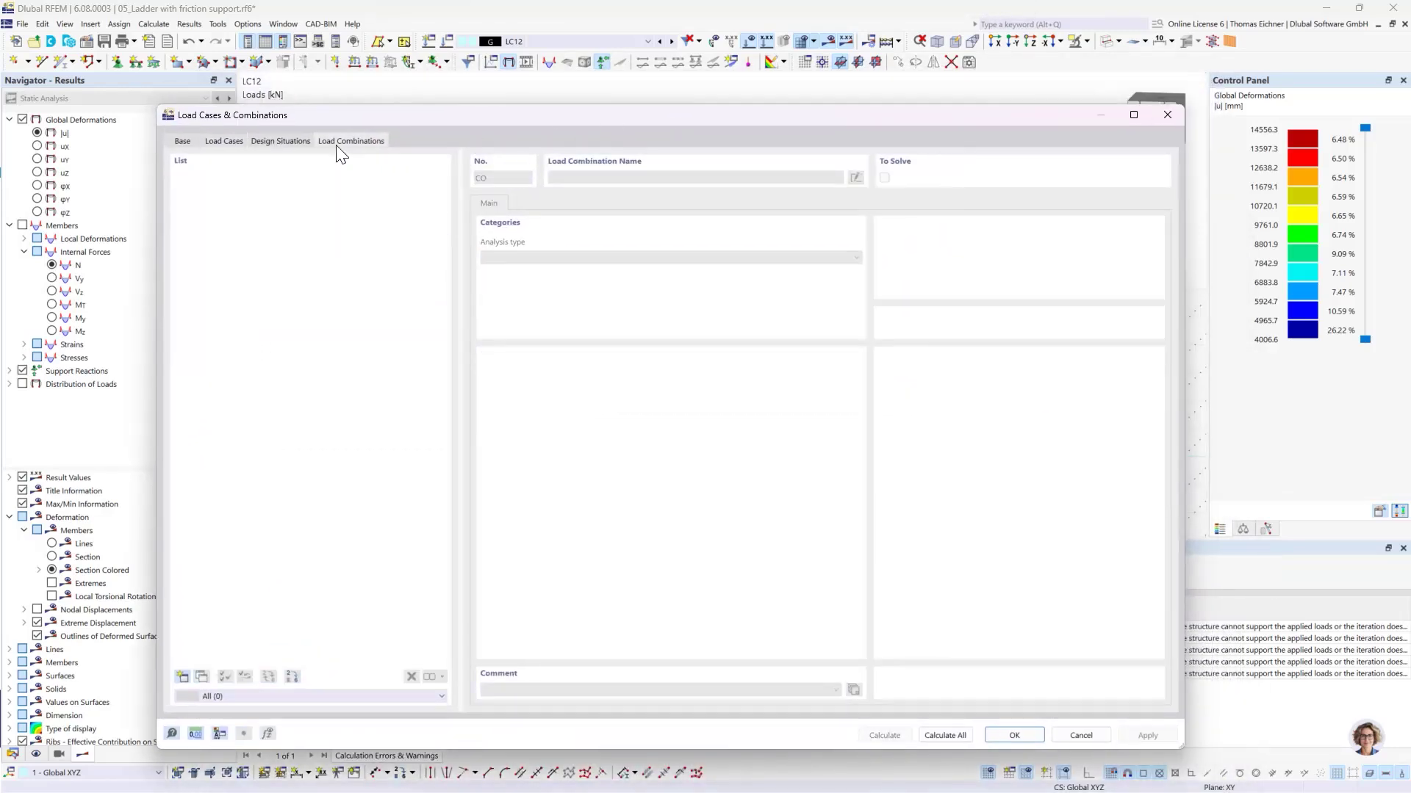
click(181, 678)
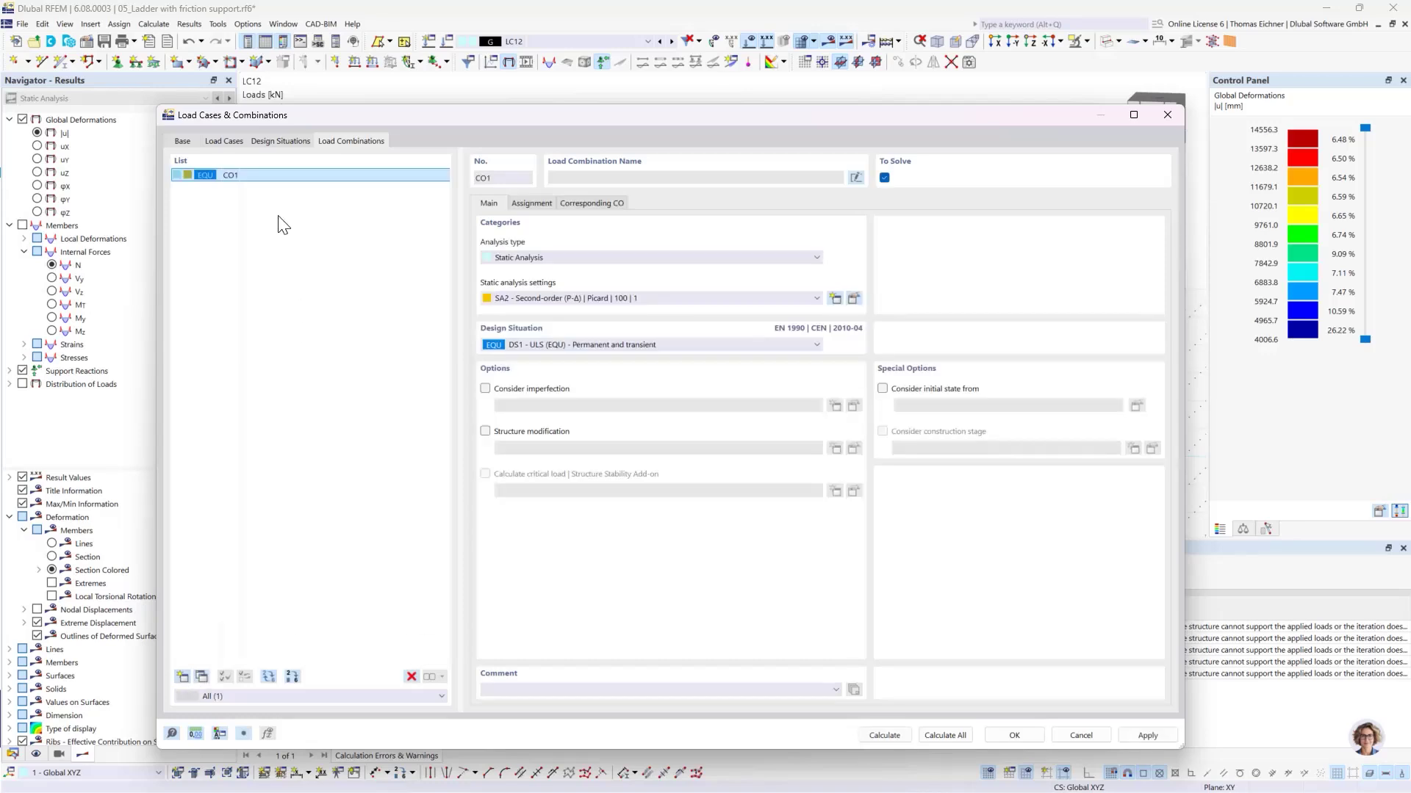
Step: Assign LC16 and LC1 to combination CO1, each with factor 1.00, and accept the settings
click(547, 201)
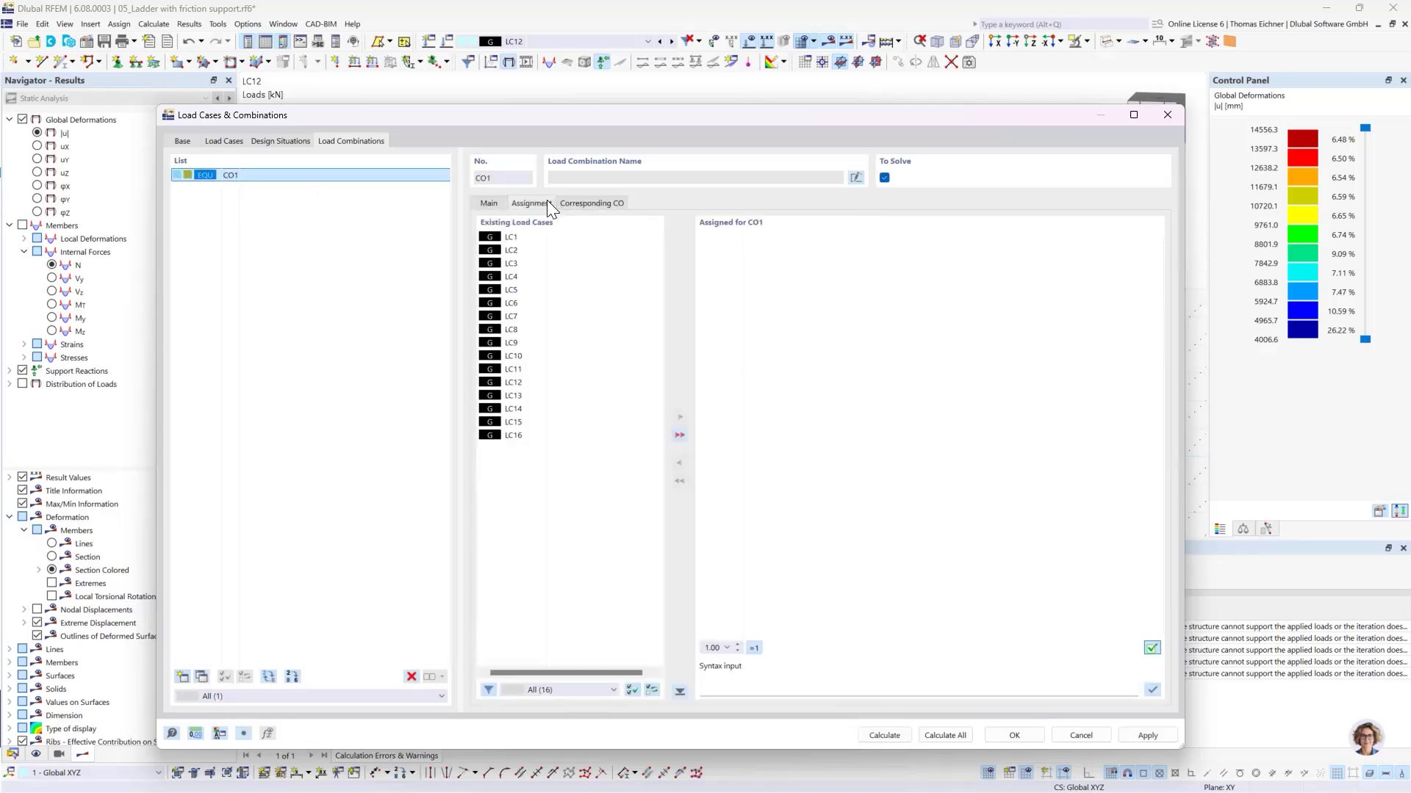
double_click(513, 439)
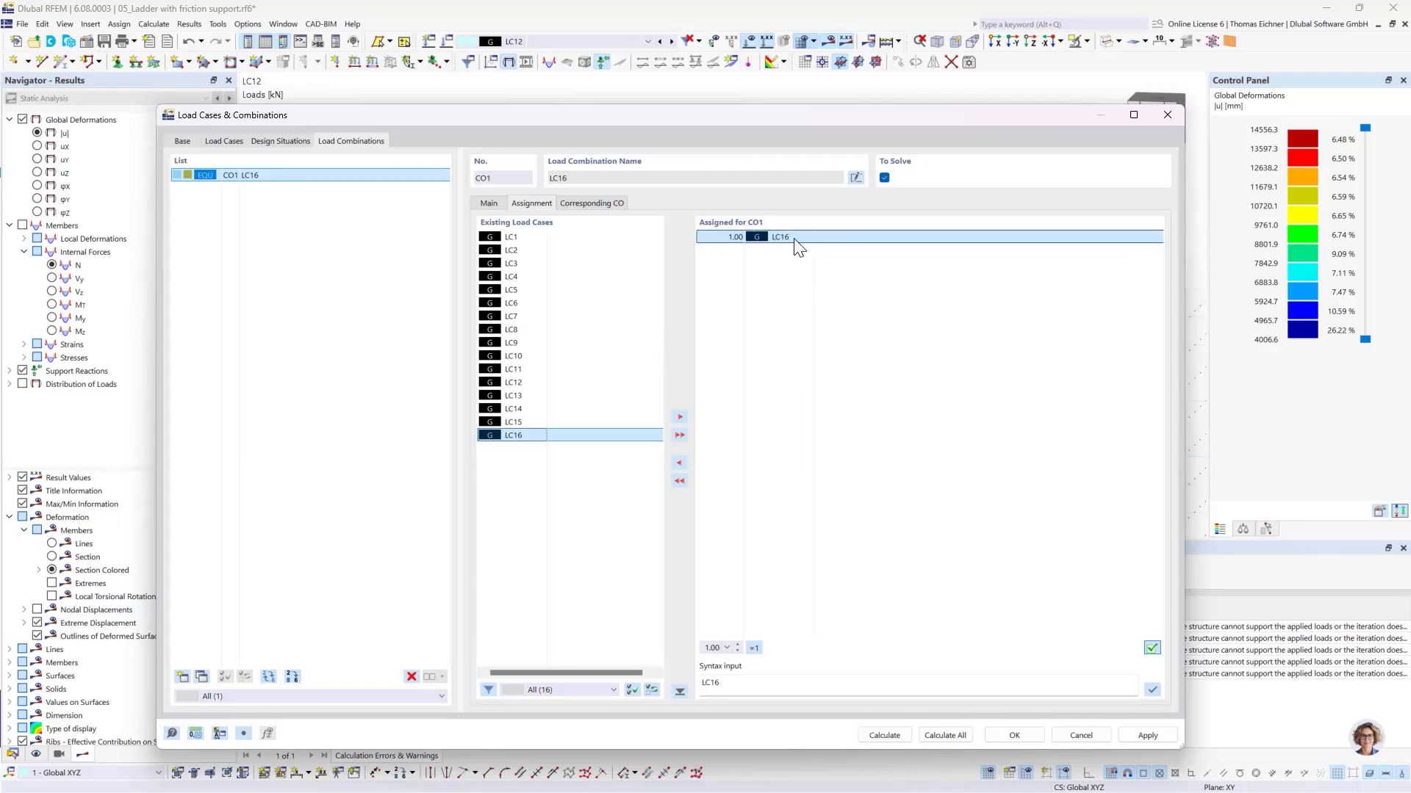
double_click(511, 236)
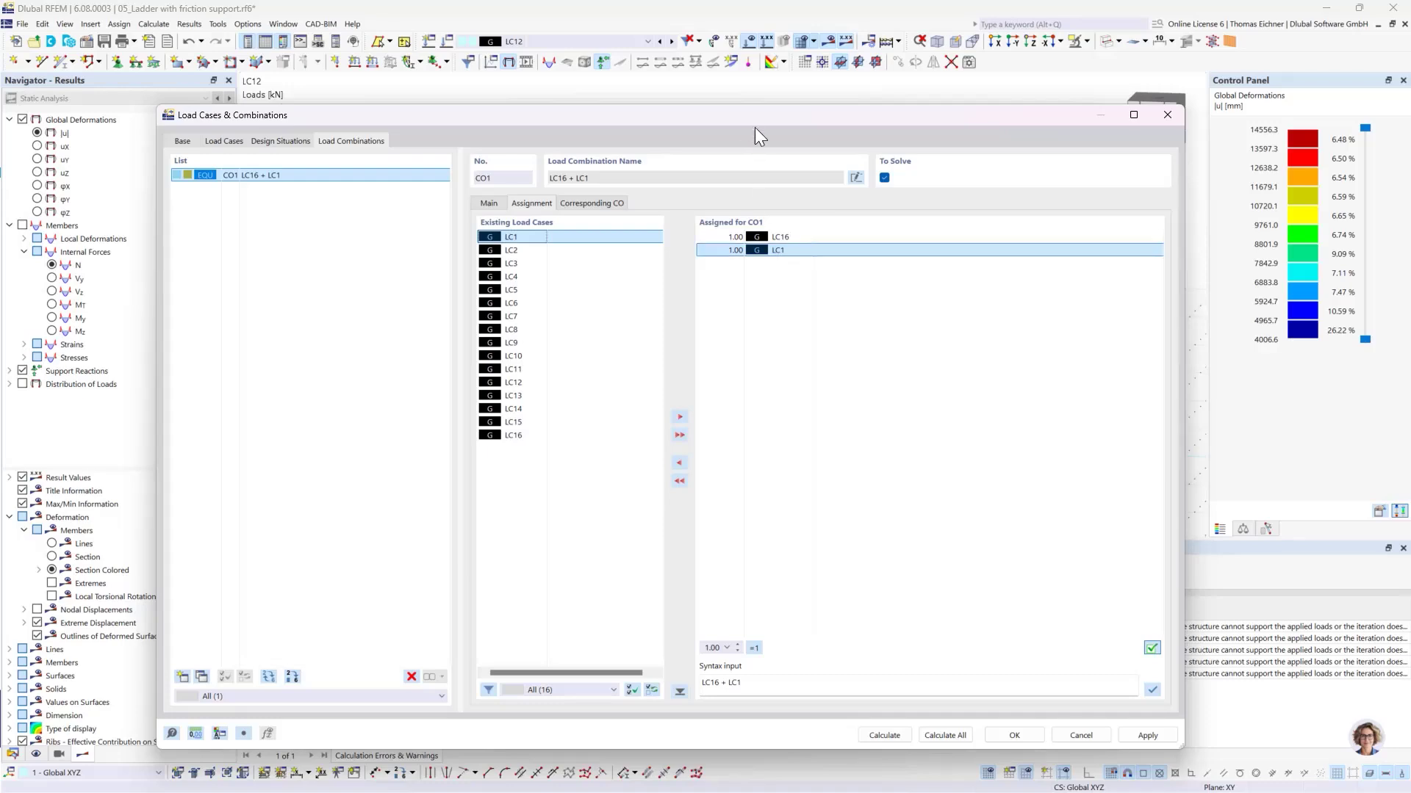
drag(756, 127, 685, 108)
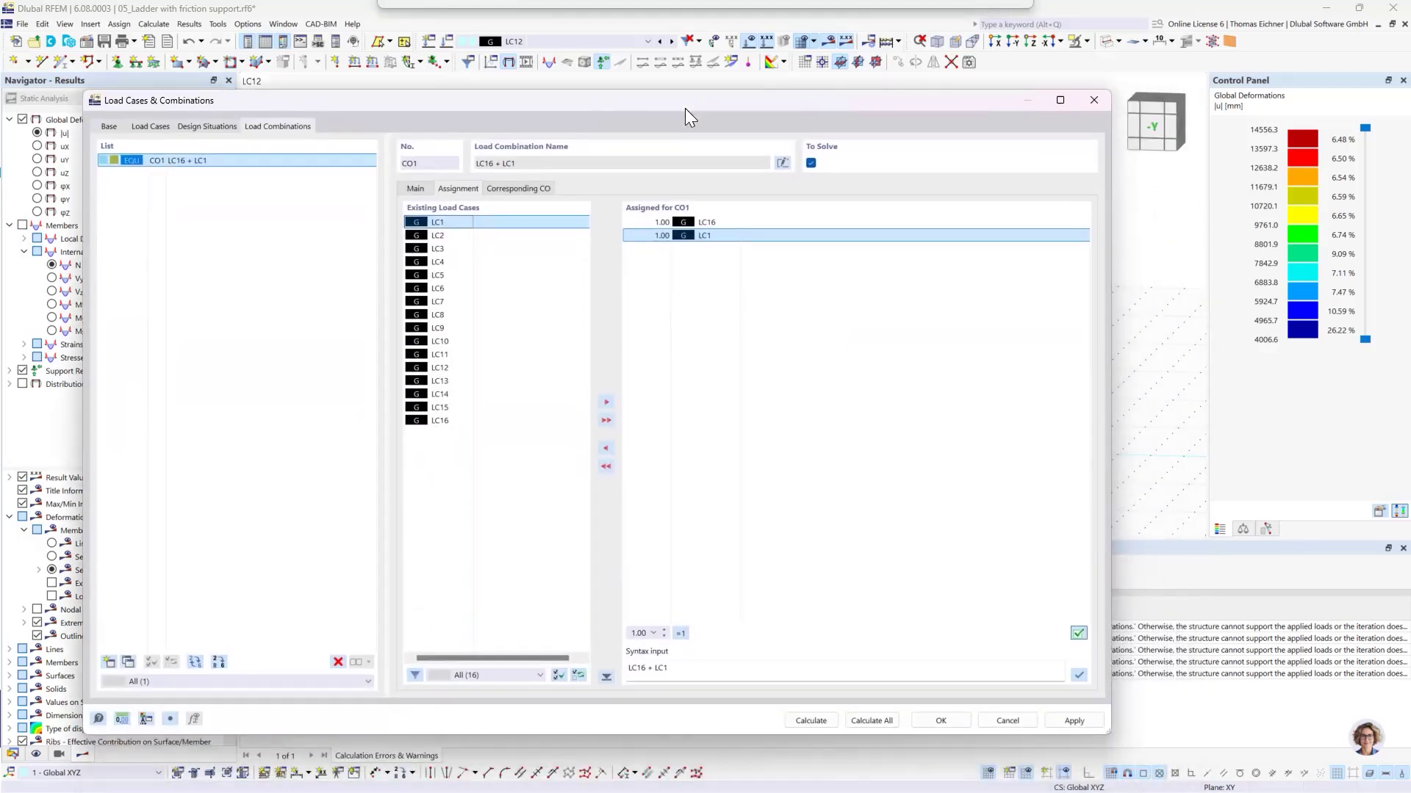
click(937, 721)
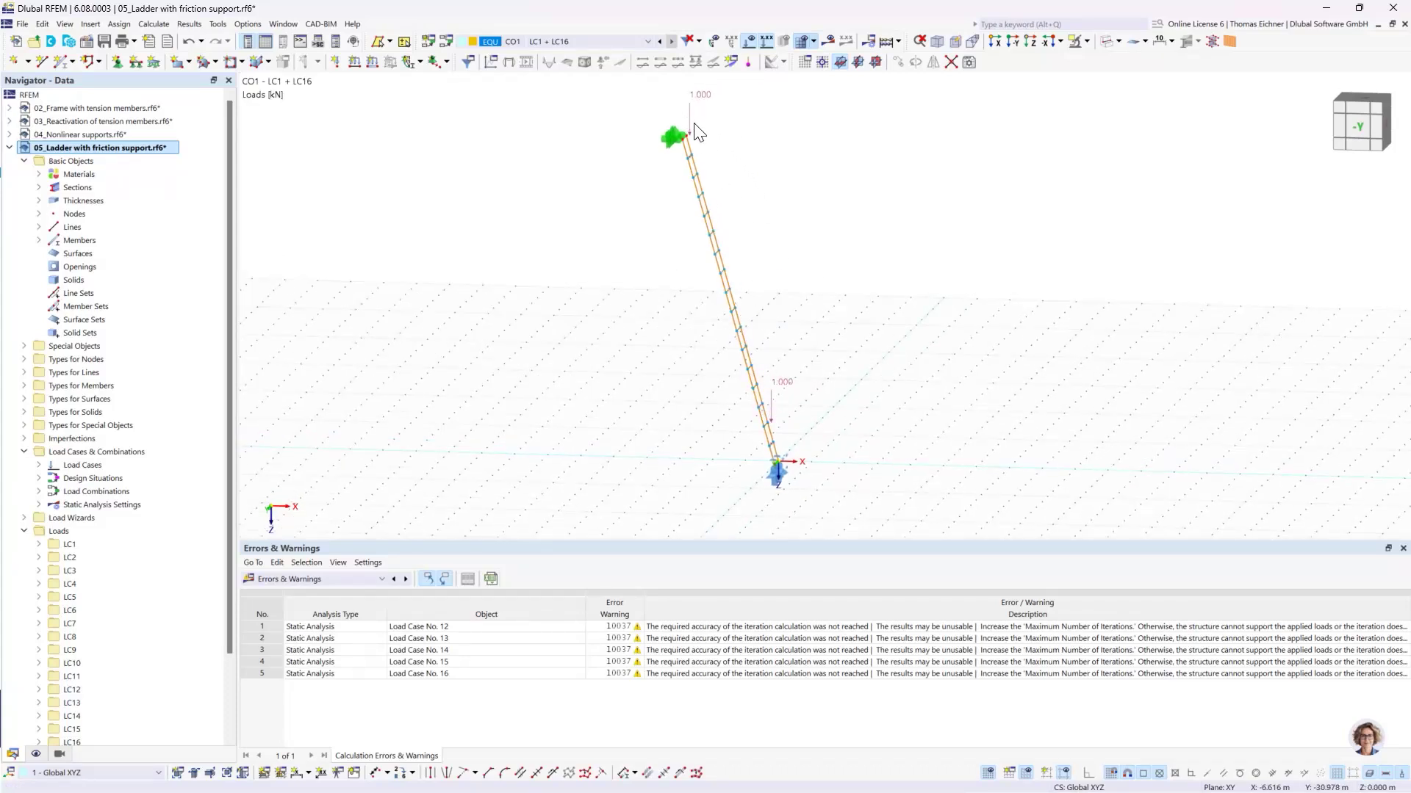
Step: Calculate load combination CO1 and inspect its deformations and support reactions from the side
click(826, 47)
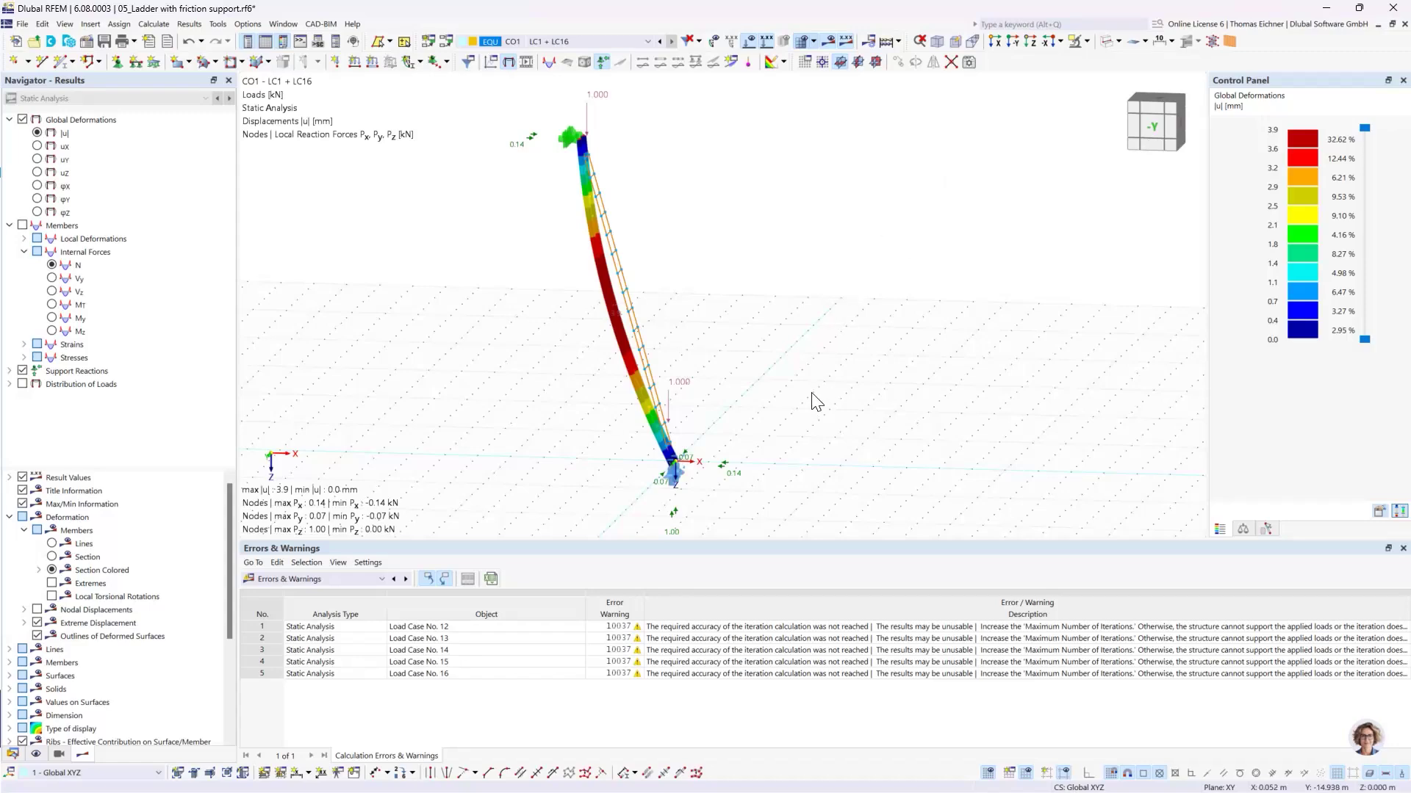
mouse_move(813, 311)
ctrl+middle_down()
mouse_move(828, 274)
mouse_move(838, 407)
mouse_move(850, 376)
ctrl+middle_up()
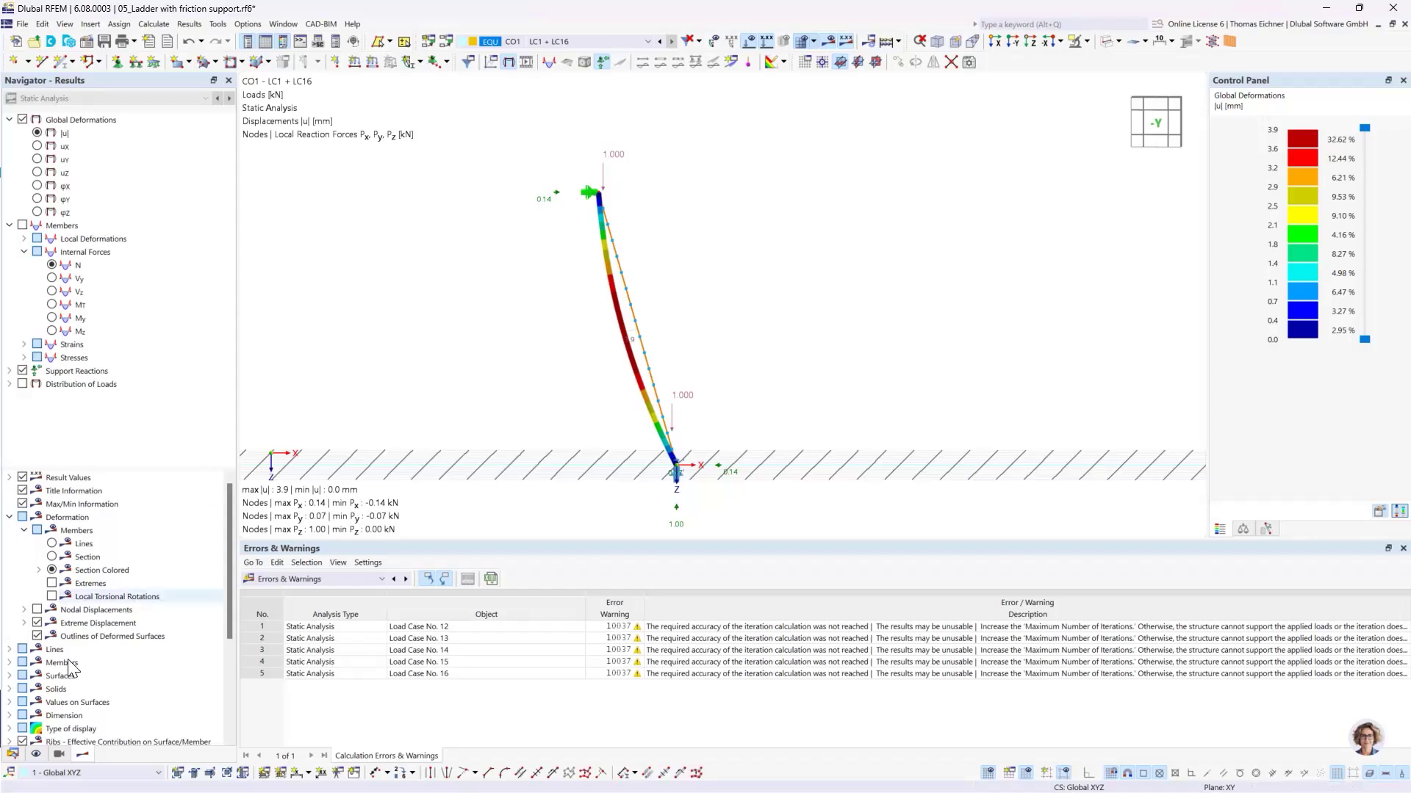
Step: Switch to the model 06_Tension speciment as surface model.rf6 and view the whole specimen in 3D
click(13, 754)
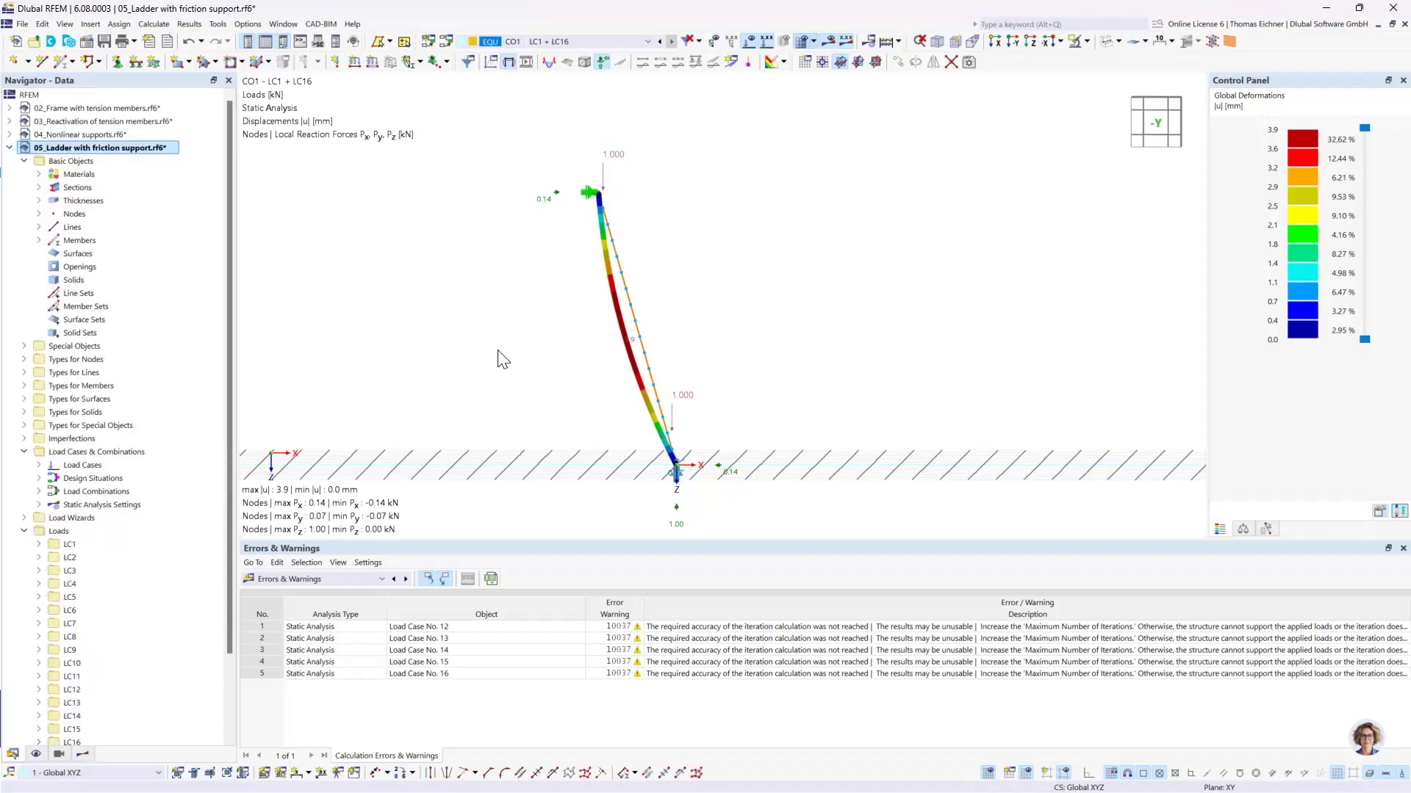
click(10, 148)
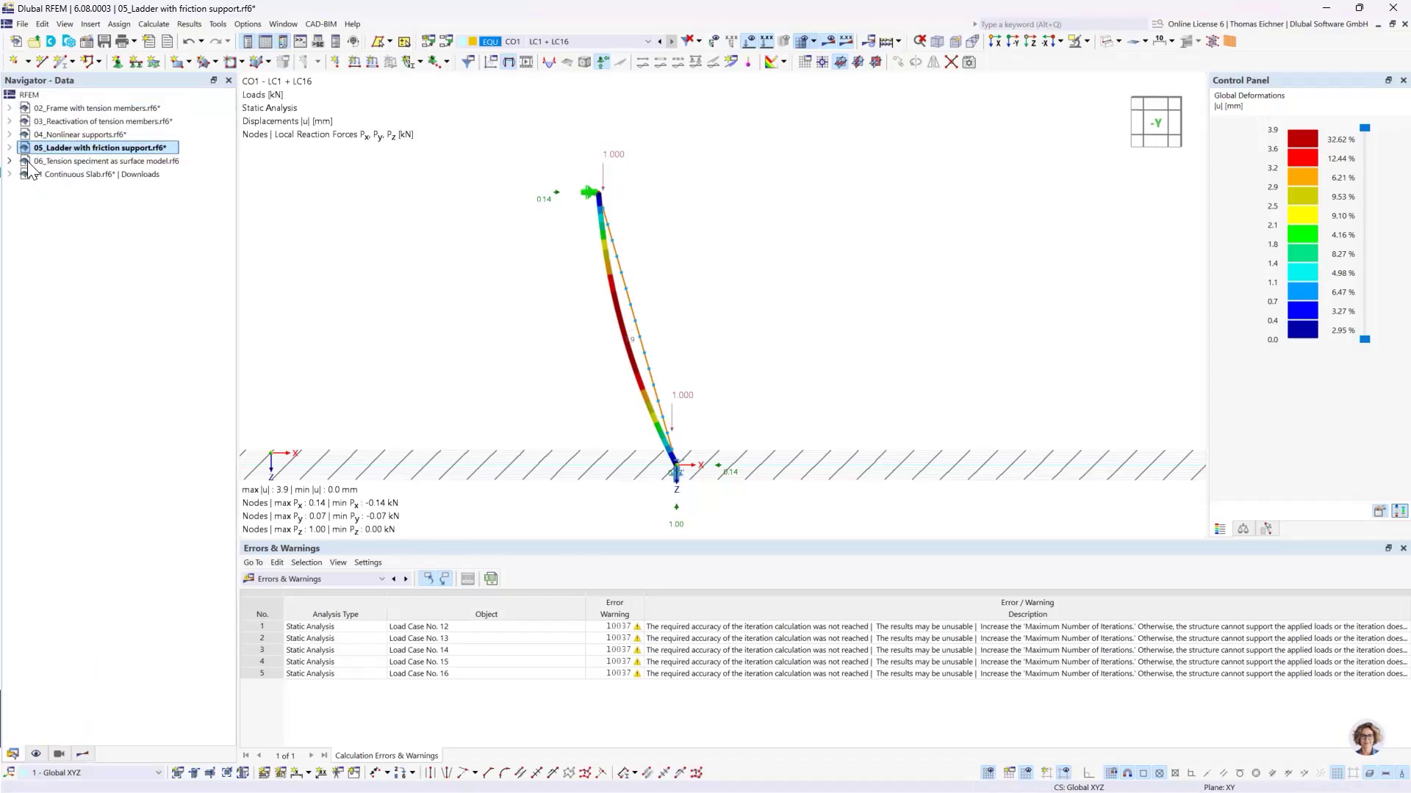
double_click(130, 164)
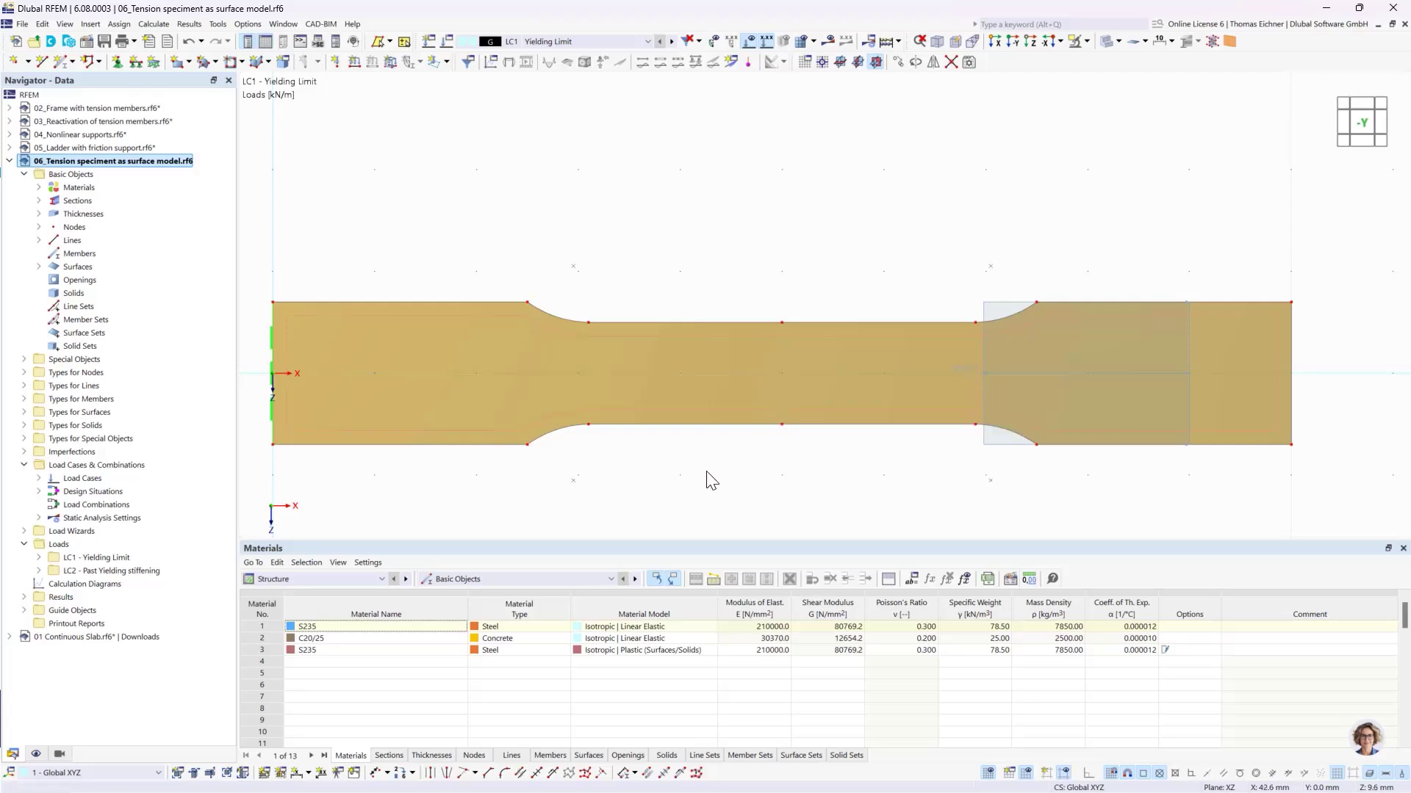
click(651, 420)
click(621, 242)
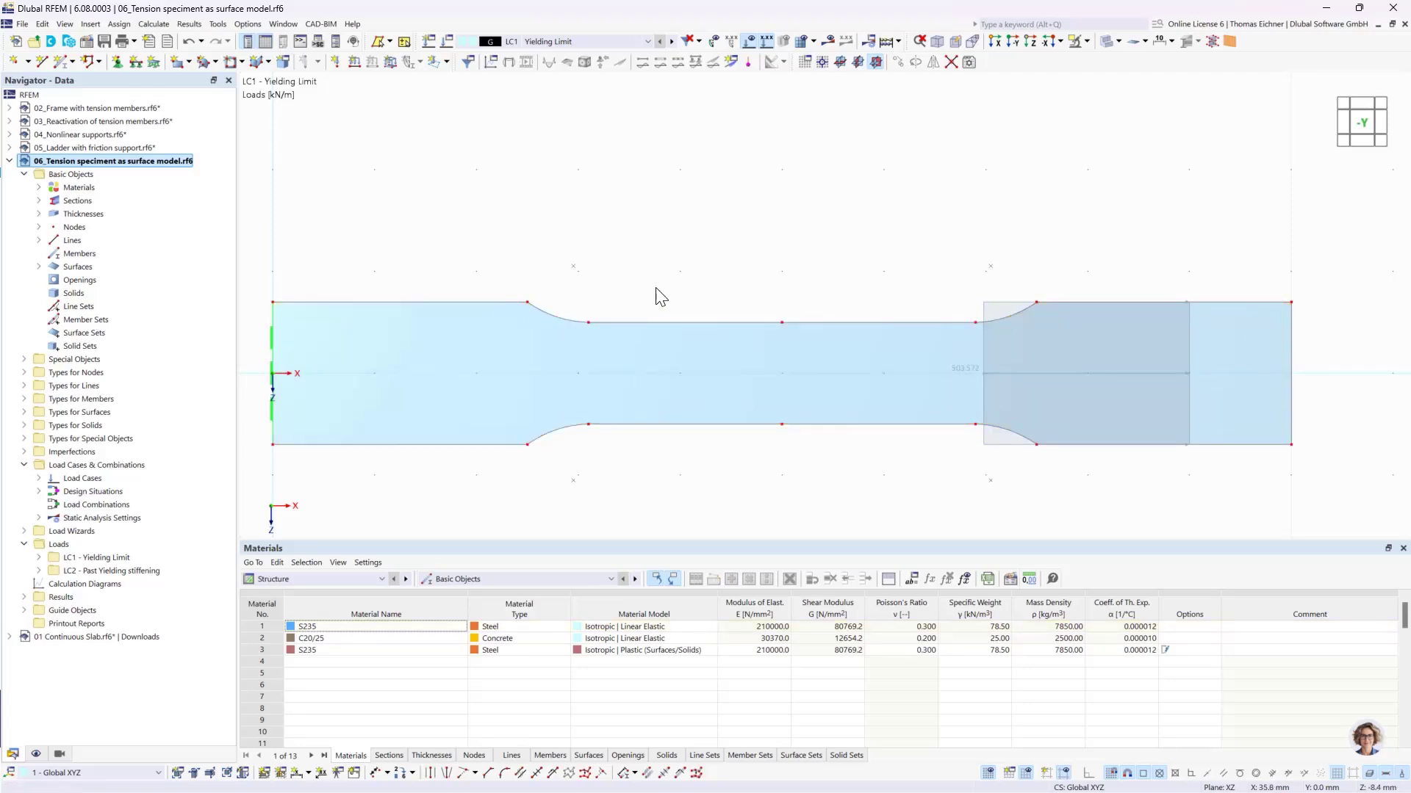
scroll(662, 288, down, 2)
ctrl+middle_drag(1067, 236, 927, 277)
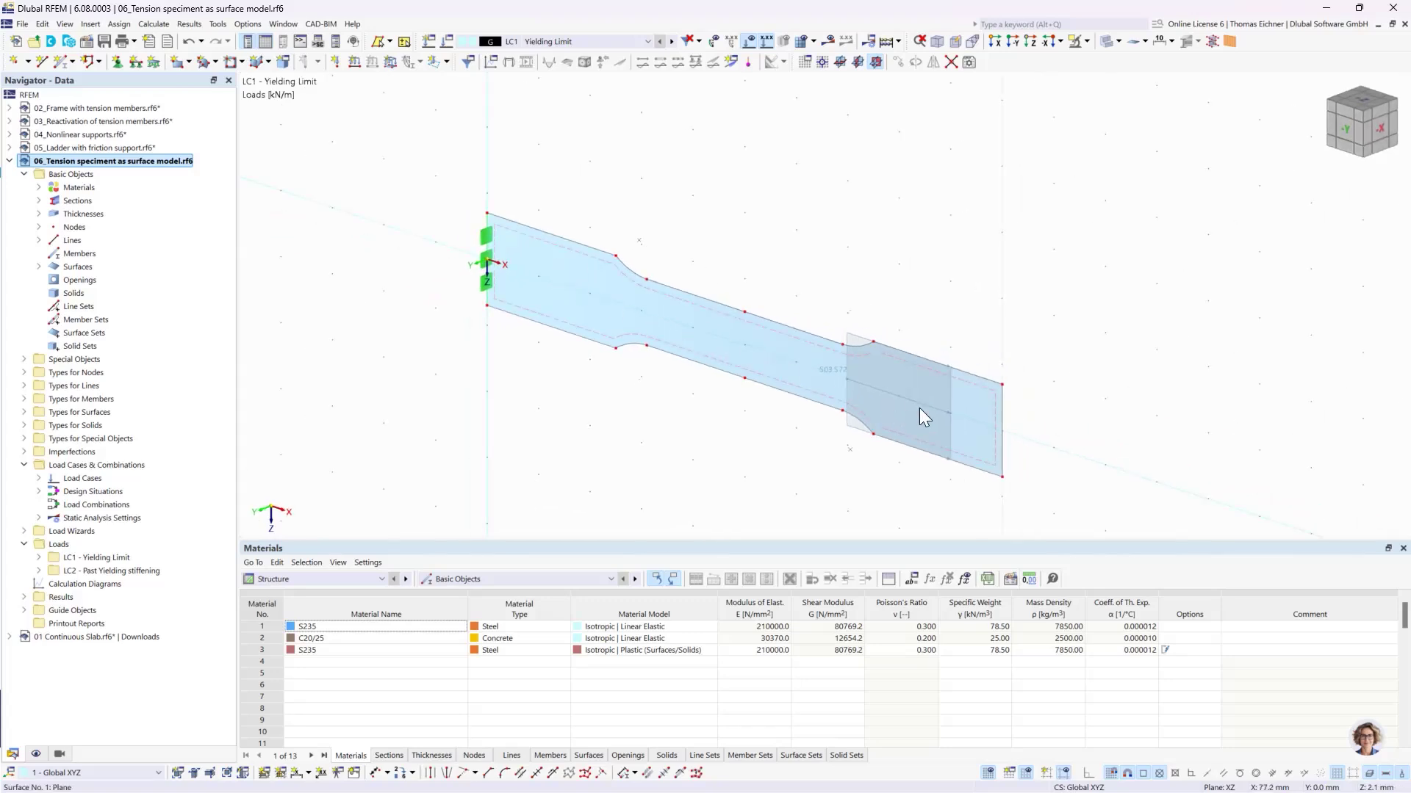
Step: Face the specimen from the front and check the stiffness type and thickness assigned to its surface
key(F7)
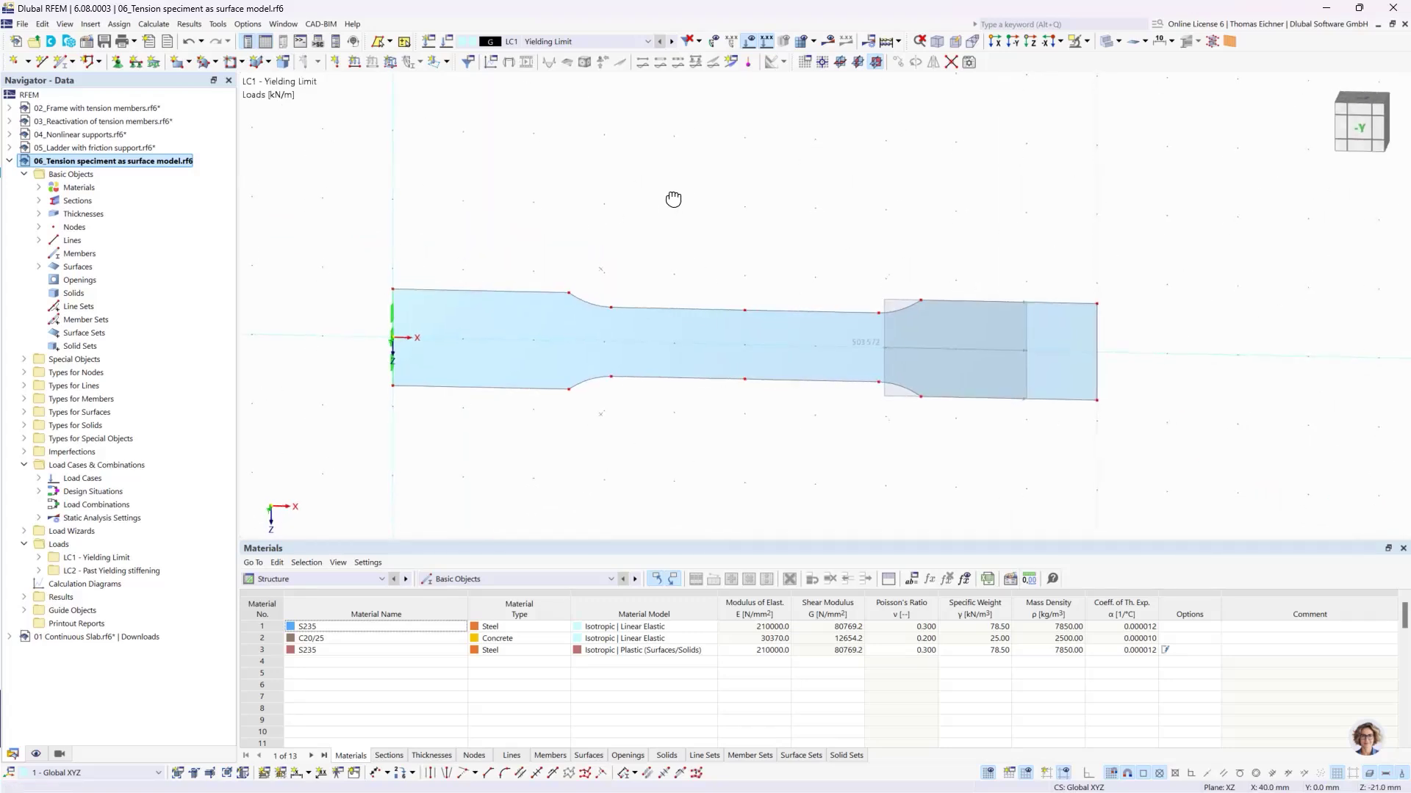
scroll(660, 270, up, 1)
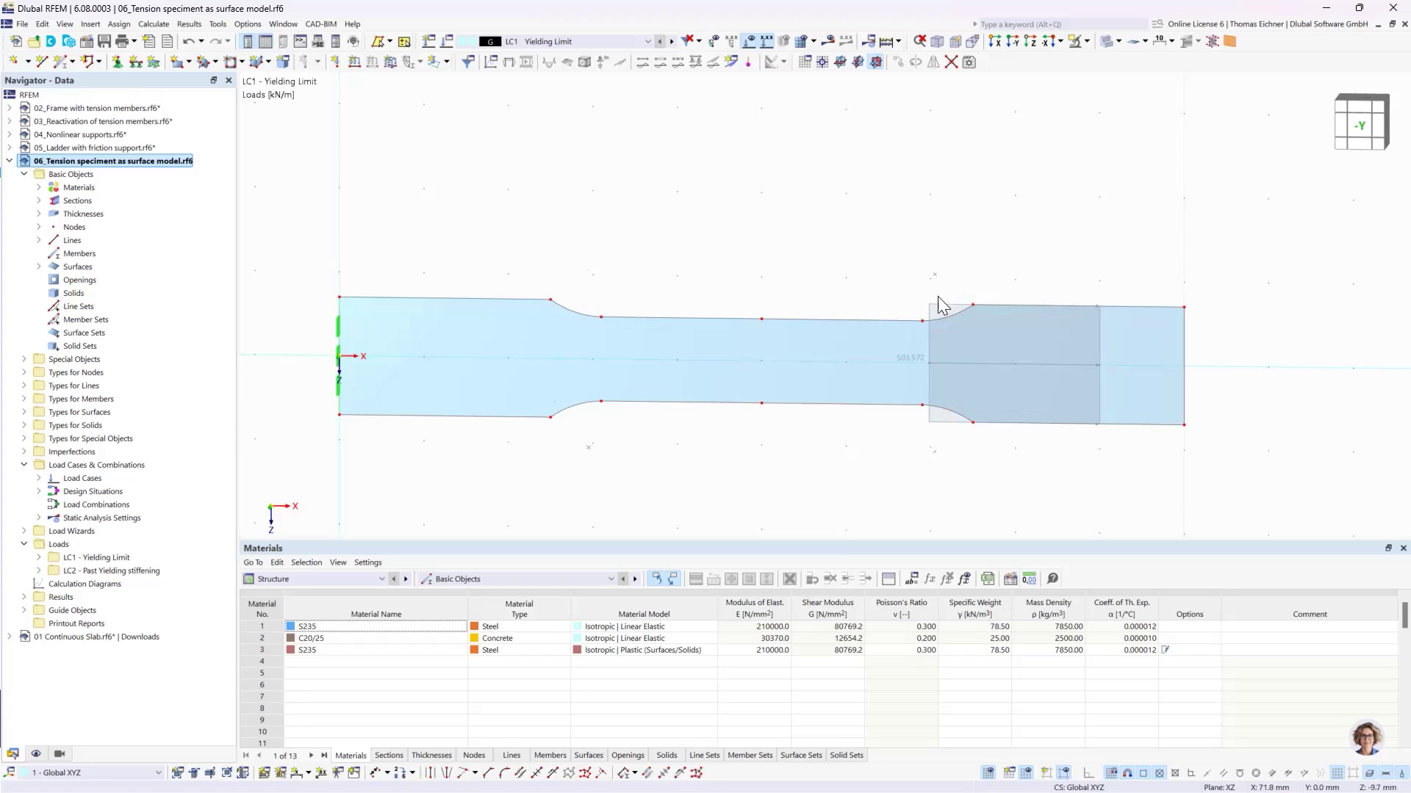
click(911, 360)
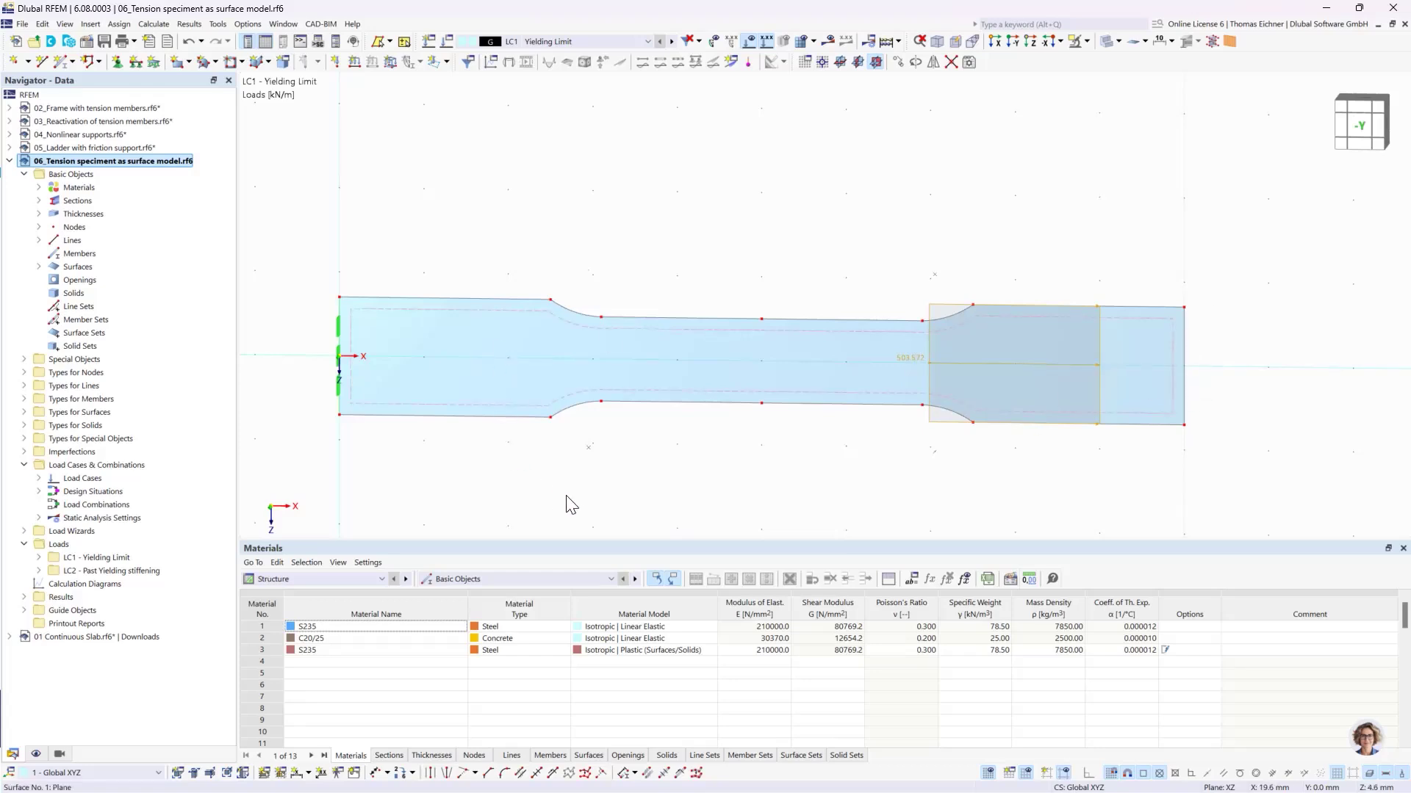
click(801, 466)
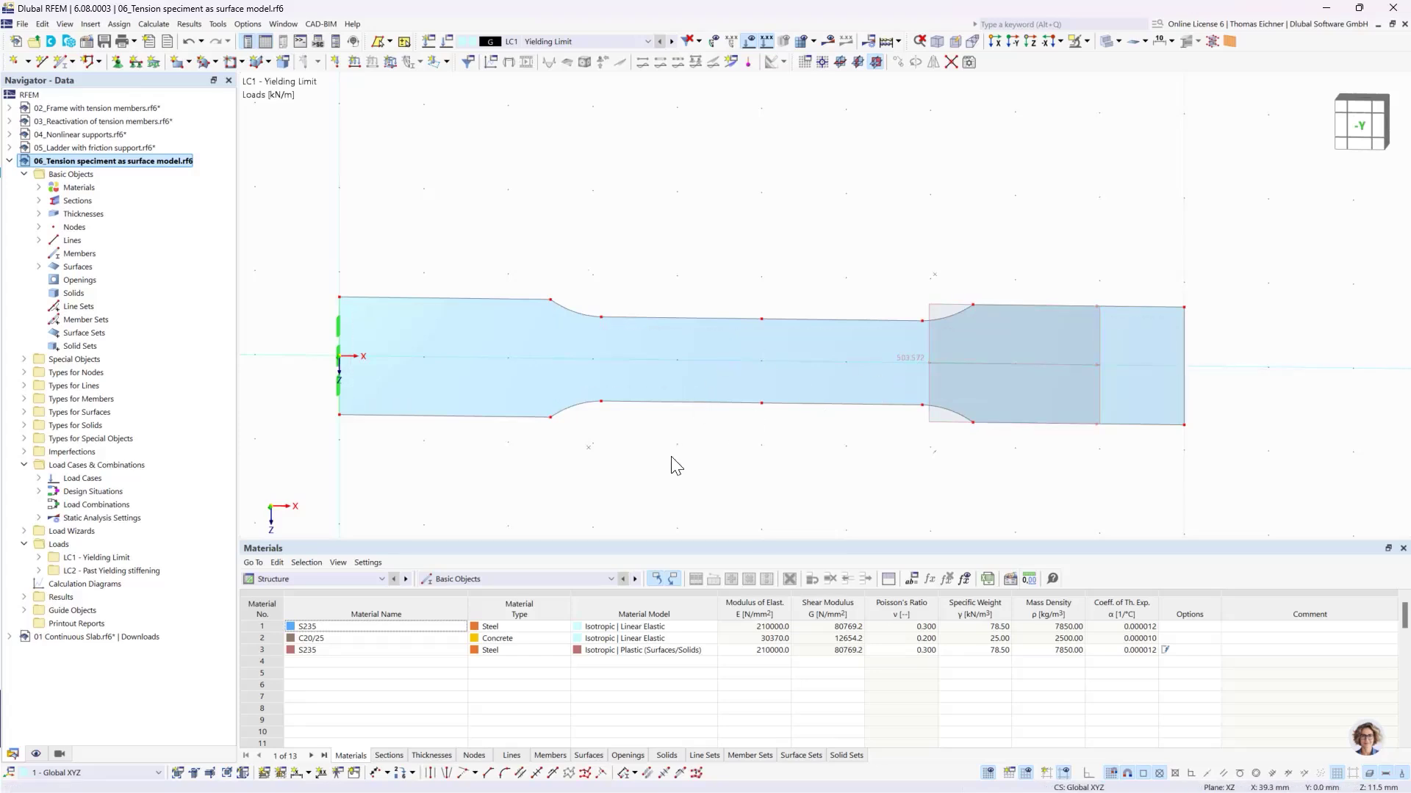
double_click(654, 363)
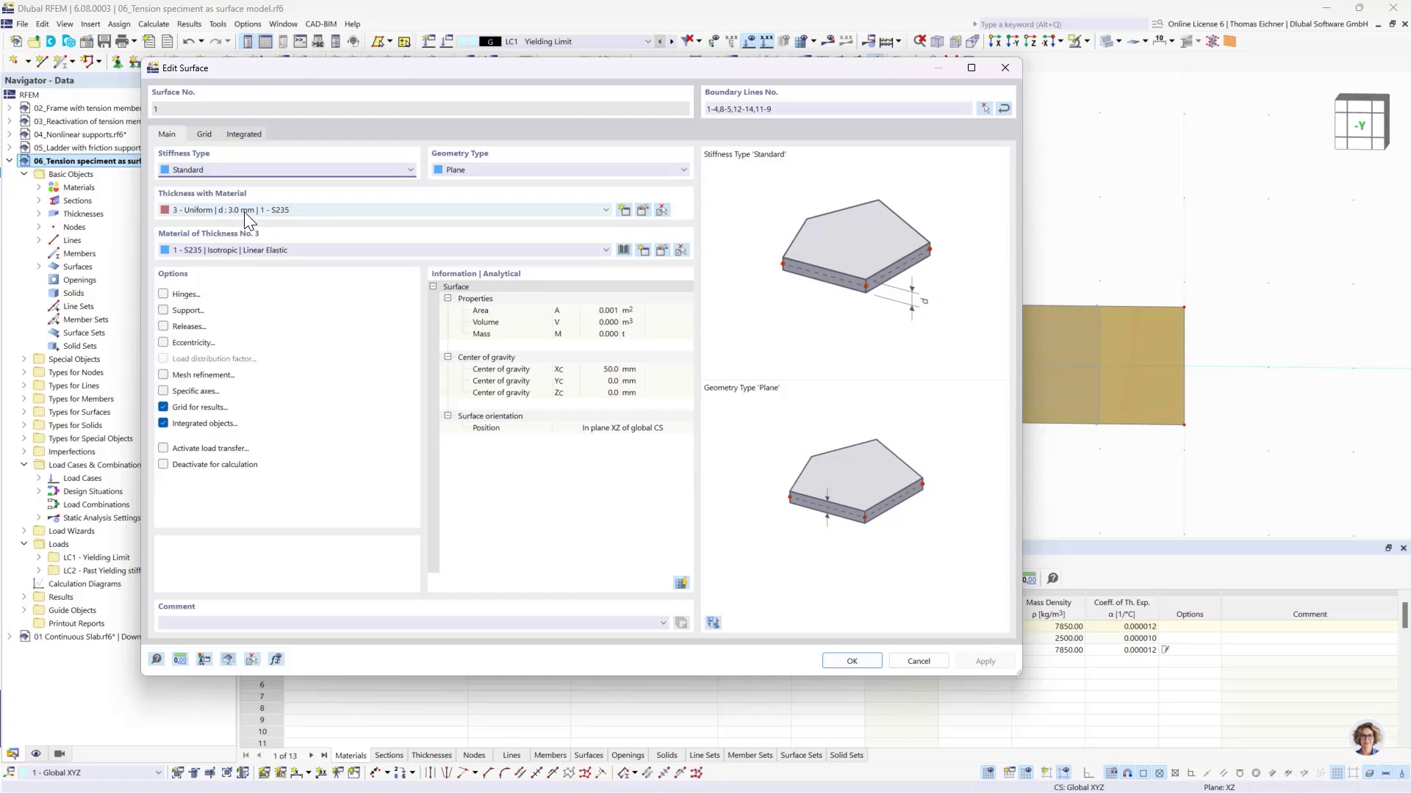
click(1005, 67)
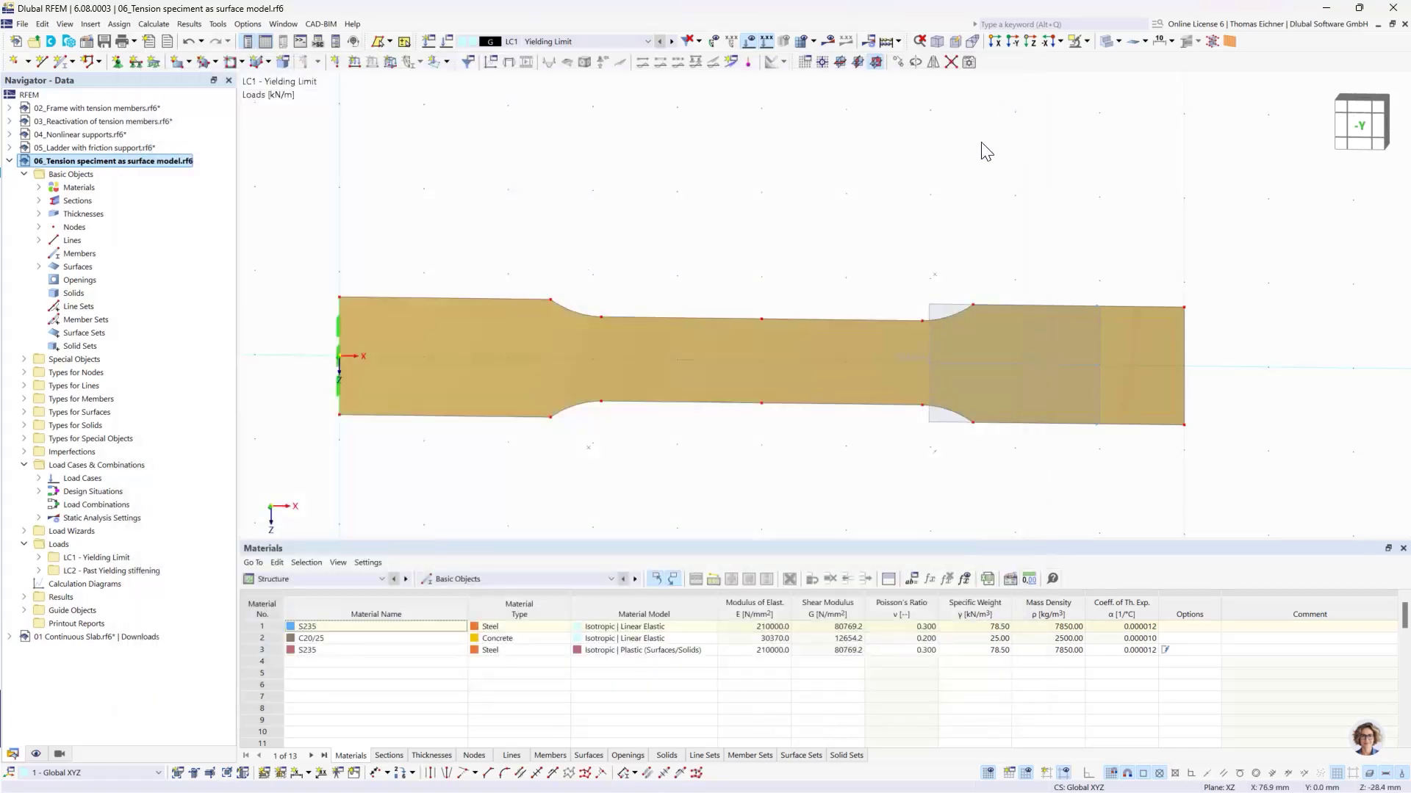
click(948, 229)
Step: Review the magnitude, direction and stress calculation comment of the line load acting on the specimen in LC1
middle_drag(948, 229, 765, 227)
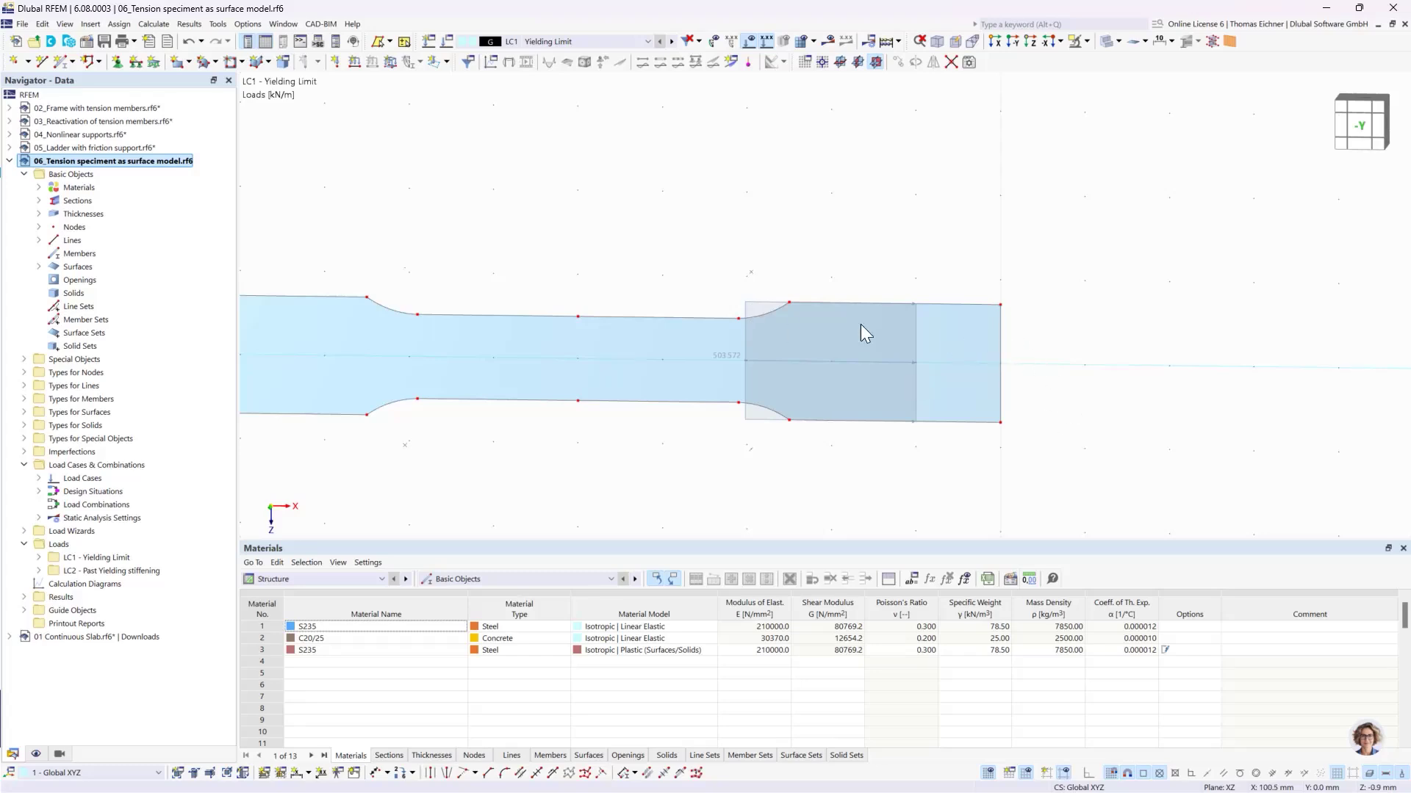
double_click(746, 312)
drag(567, 129, 1266, 104)
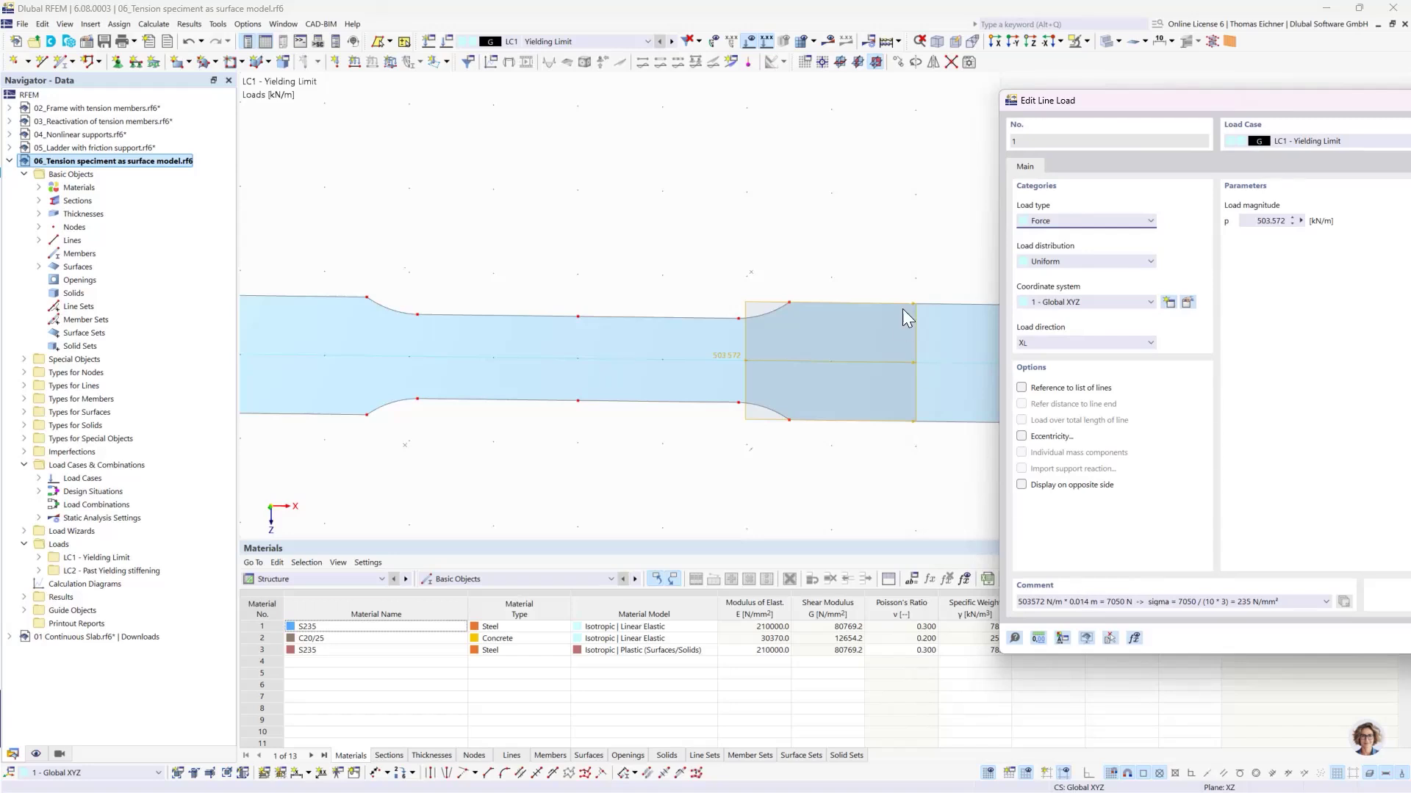
drag(1094, 112, 1199, 107)
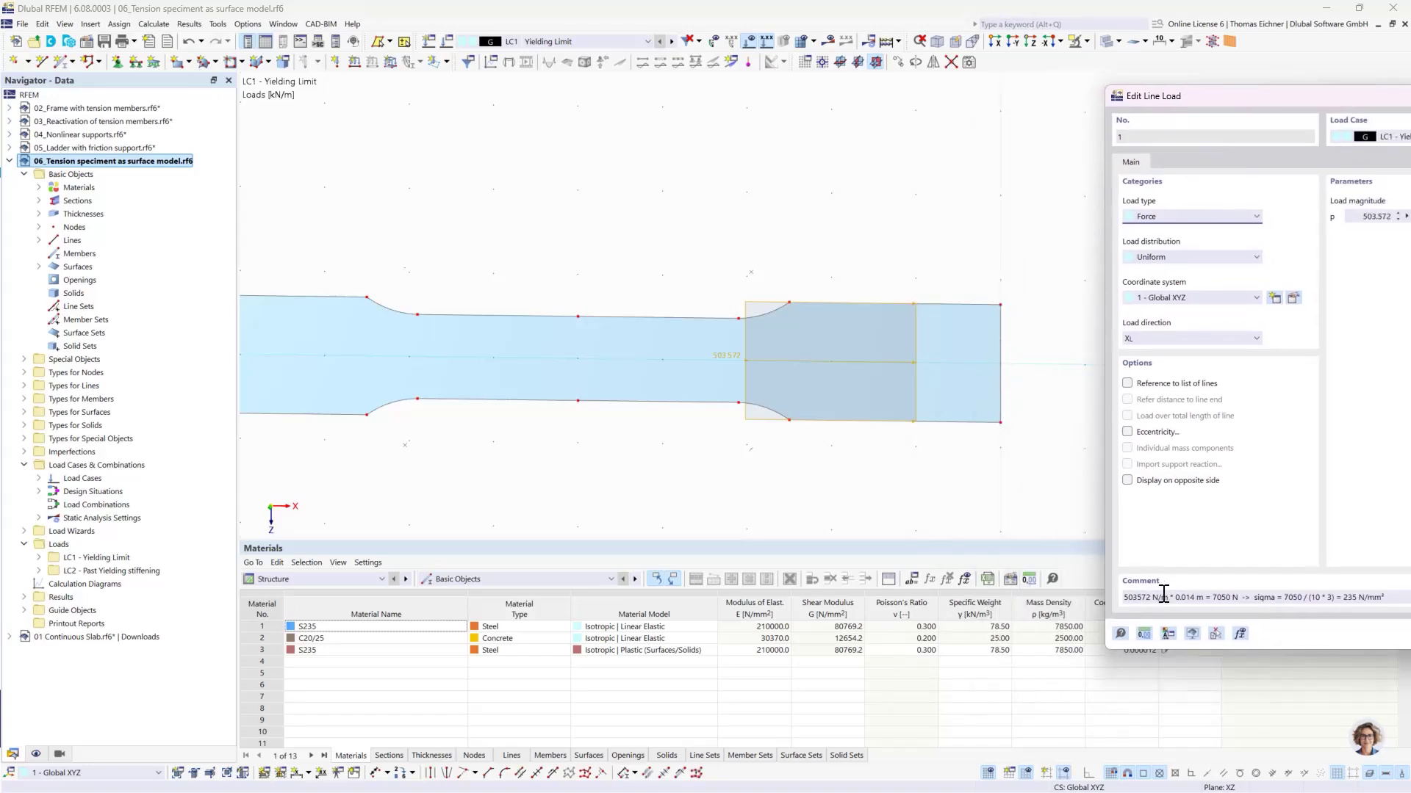
mouse_move(1175, 598)
mouse_down()
mouse_move(1205, 598)
mouse_move(1152, 598)
mouse_up()
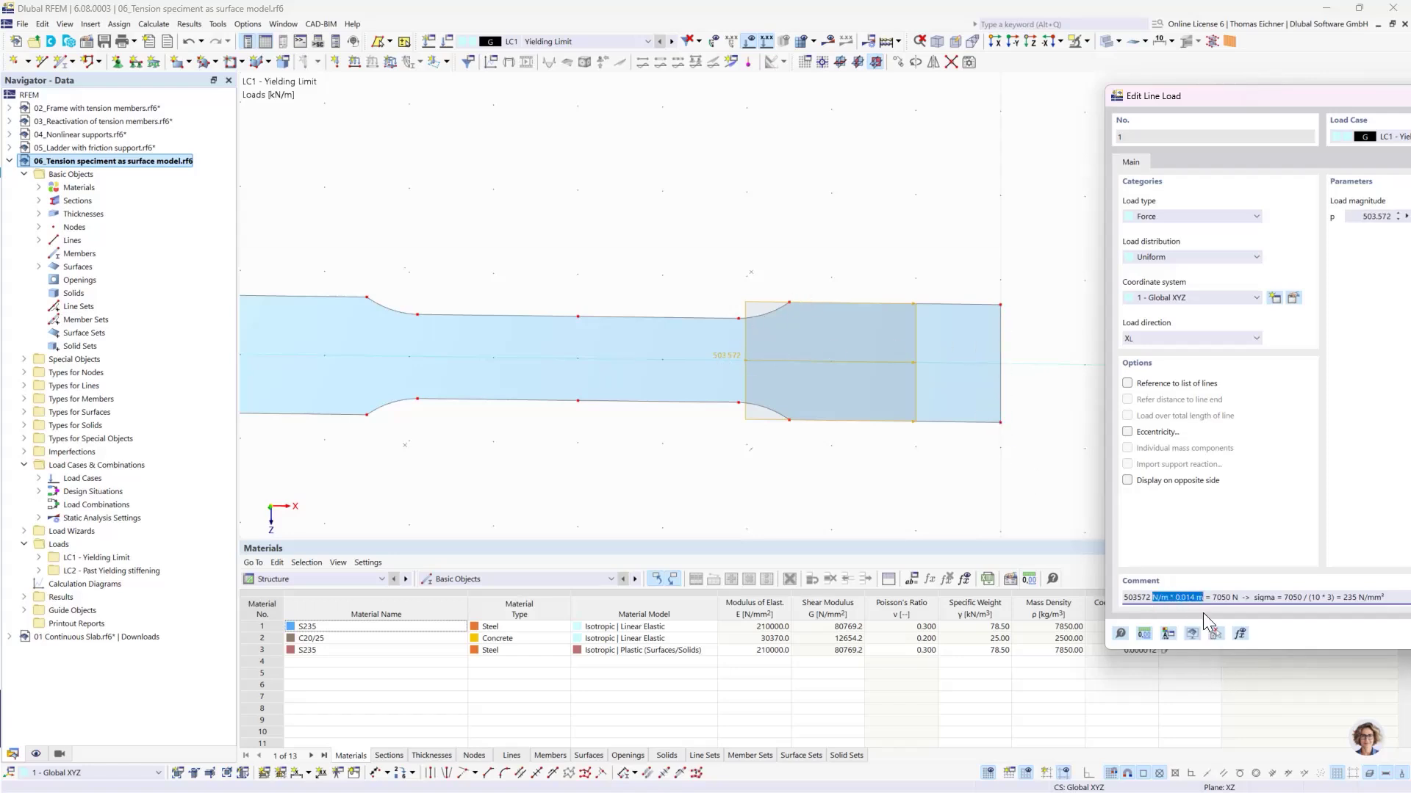
double_click(1221, 597)
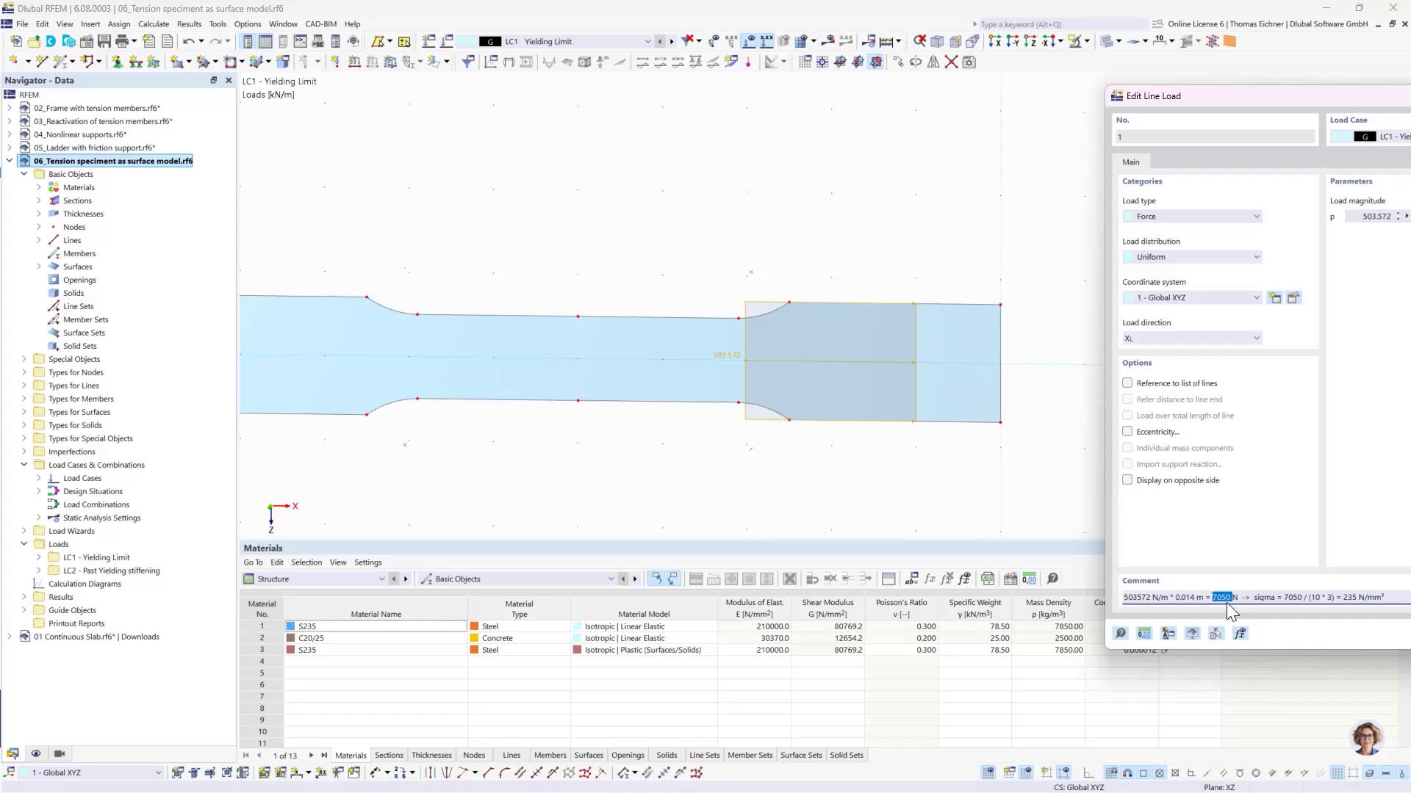
drag(1229, 603, 1235, 600)
drag(1284, 598, 1302, 597)
drag(1344, 597, 1354, 597)
click(1344, 597)
drag(1248, 111, 473, 169)
click(1121, 163)
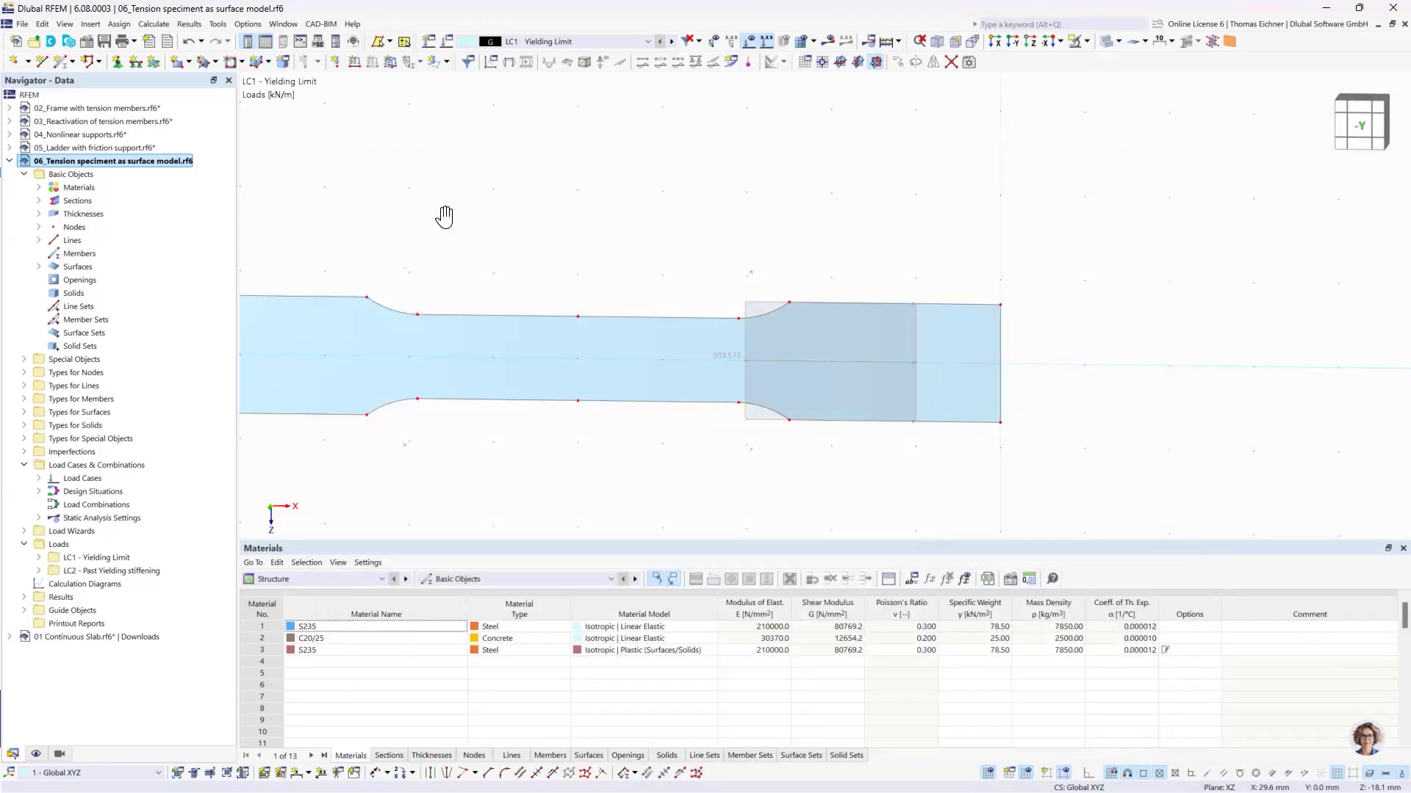
Step: Review the material model assigned to the thickness of the specimen surface
double_click(490, 371)
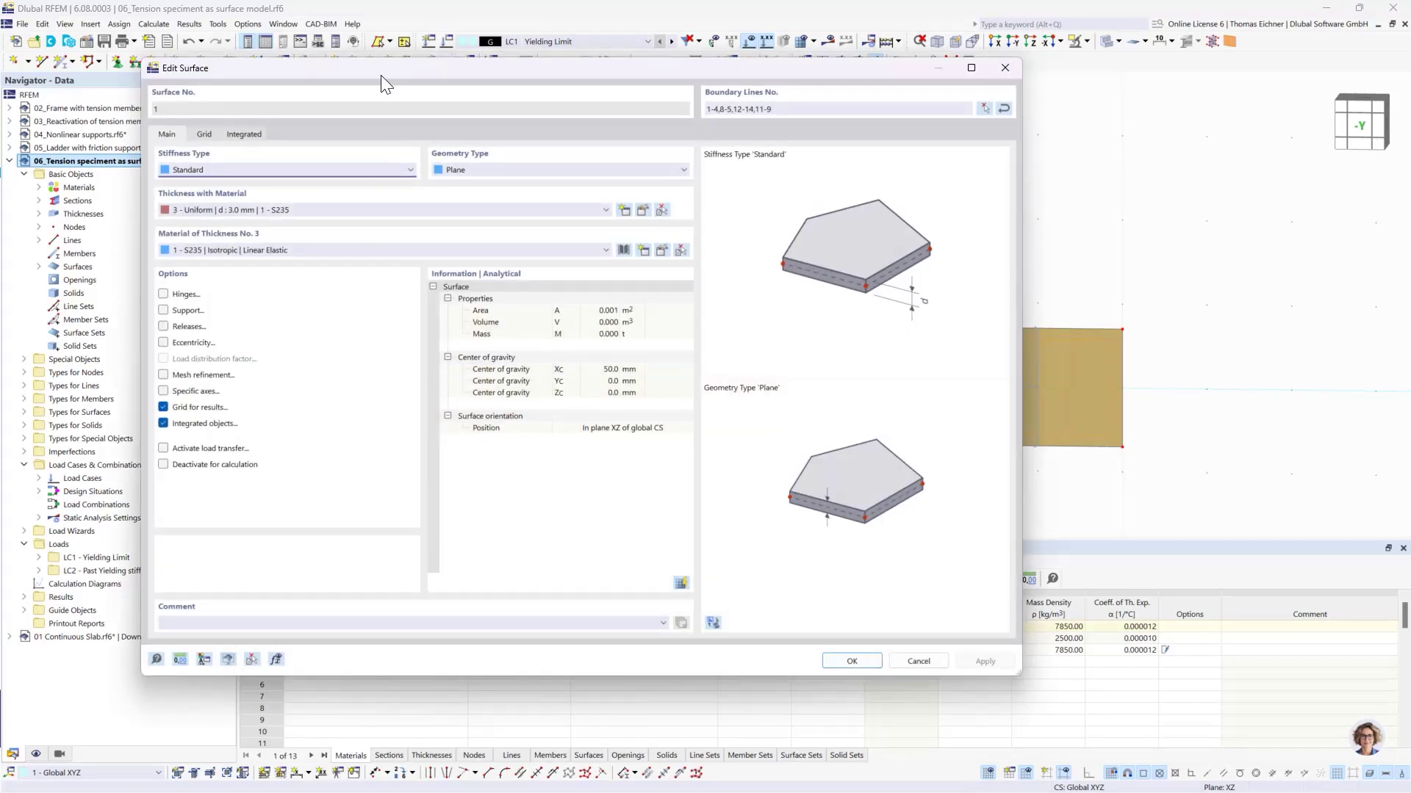
drag(381, 75, 447, 83)
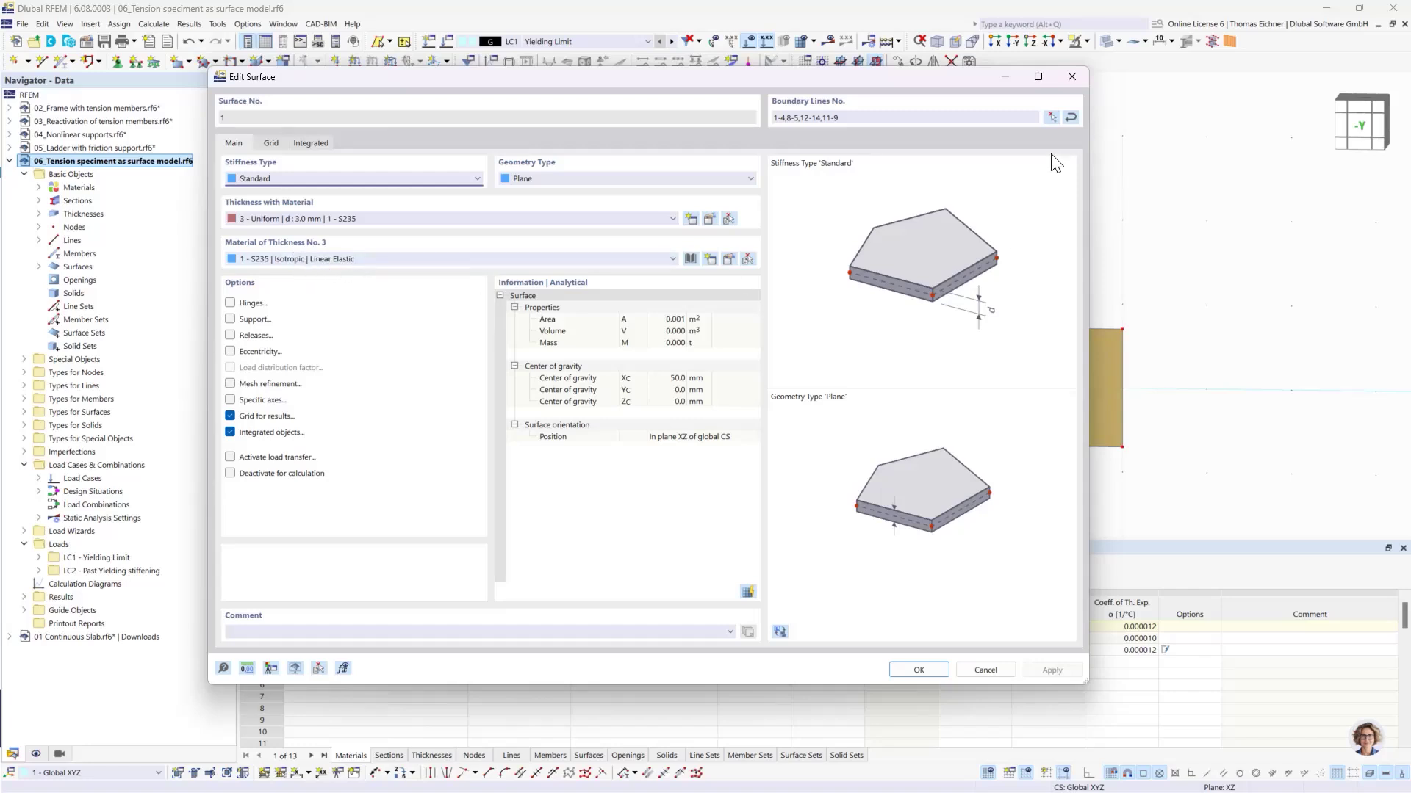
click(1072, 76)
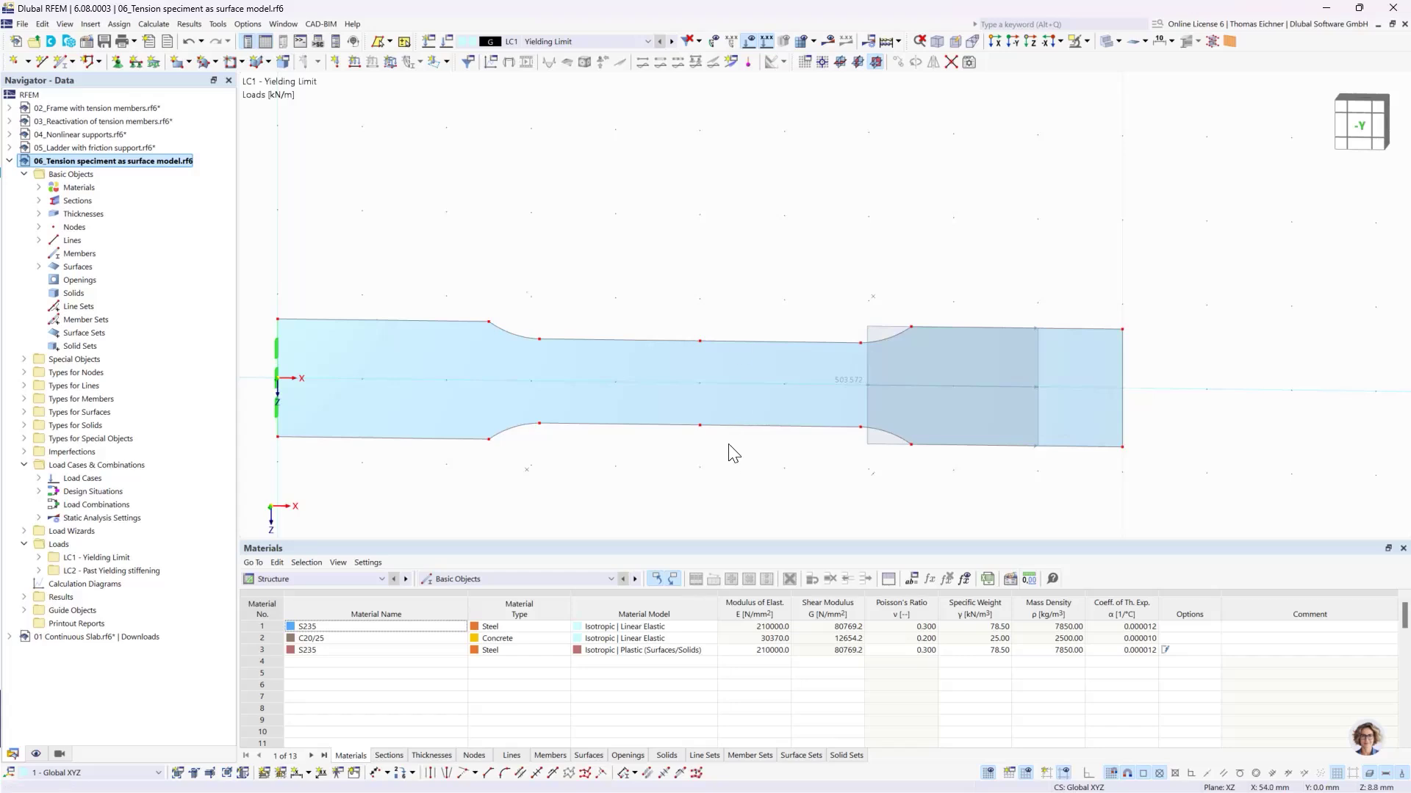
Step: View the line load of LC2 Past Yielding stiffening for comparison, and return to LC1 Yielding Limit
click(672, 42)
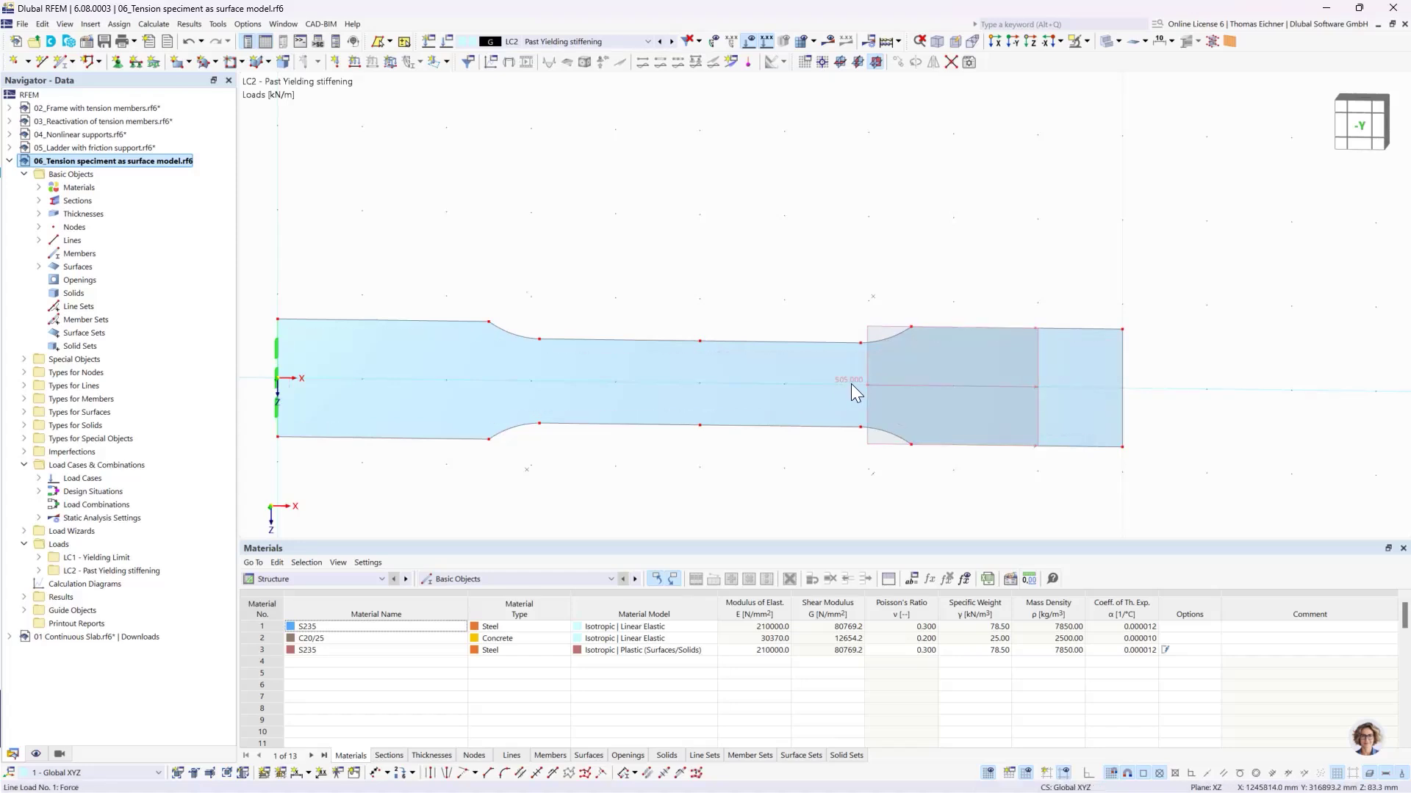
mouse_move(851, 384)
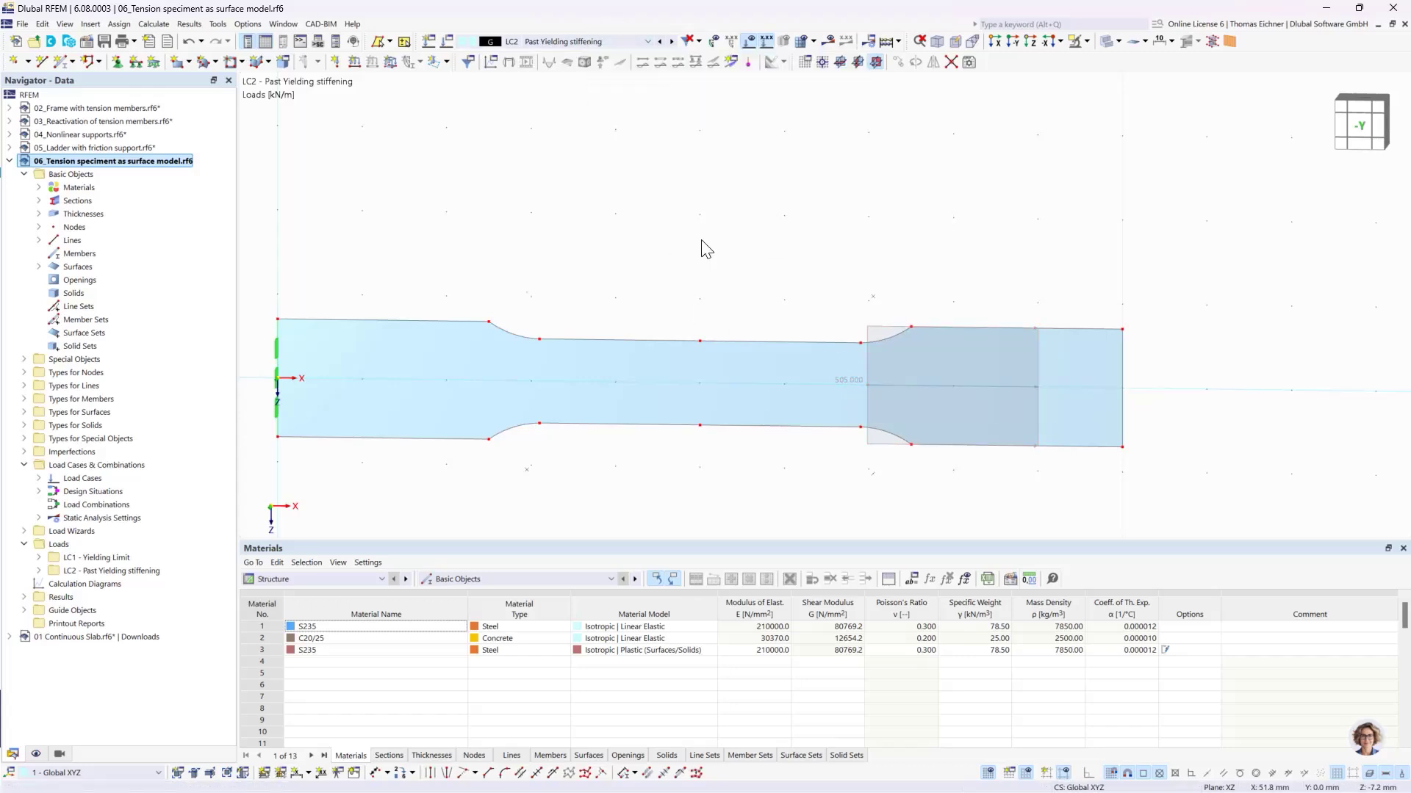
click(579, 42)
click(548, 53)
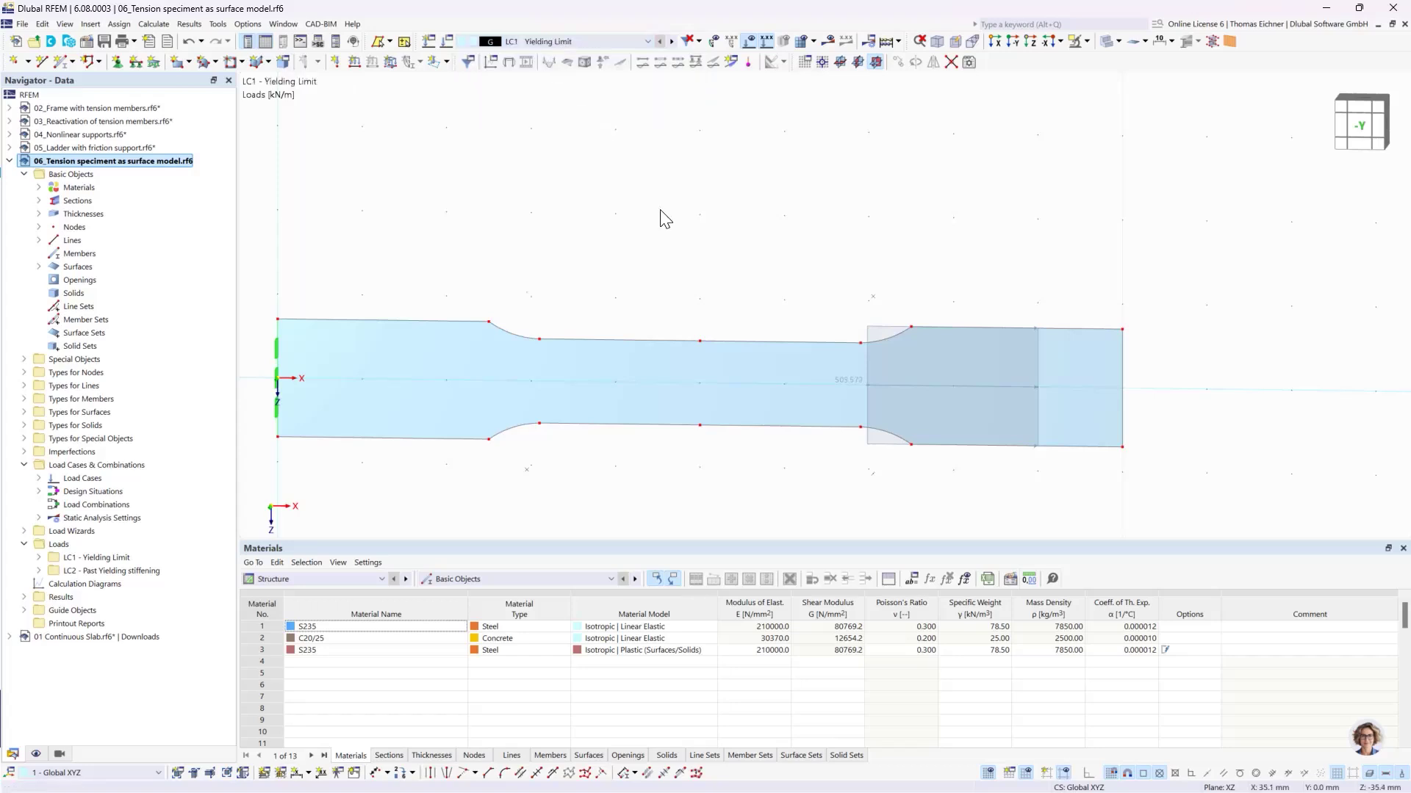
Step: Calculate the model and inspect the global deformations |u| of the specimen for LC1 Yielding Limit
click(888, 42)
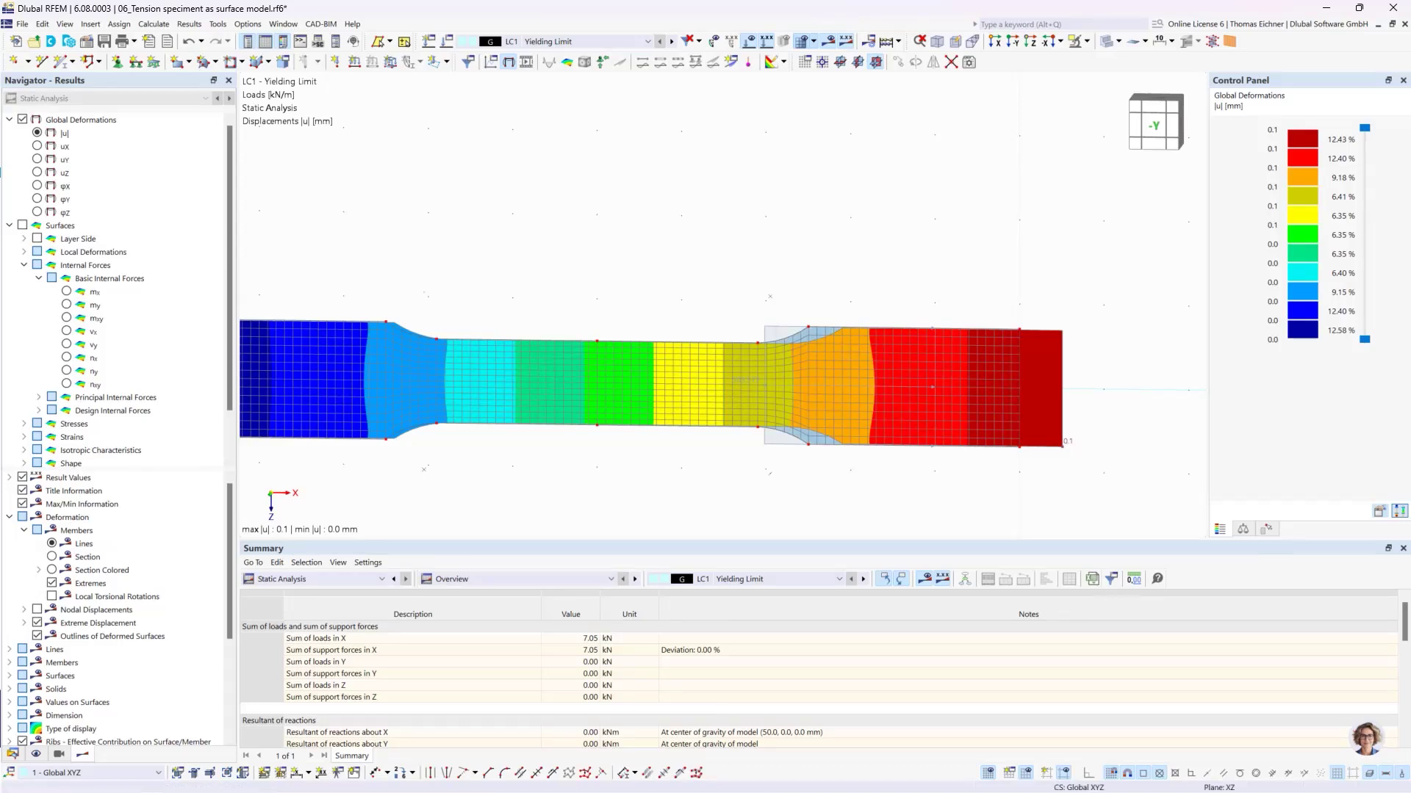
middle_drag(536, 272, 623, 269)
scroll(626, 272, down, 1)
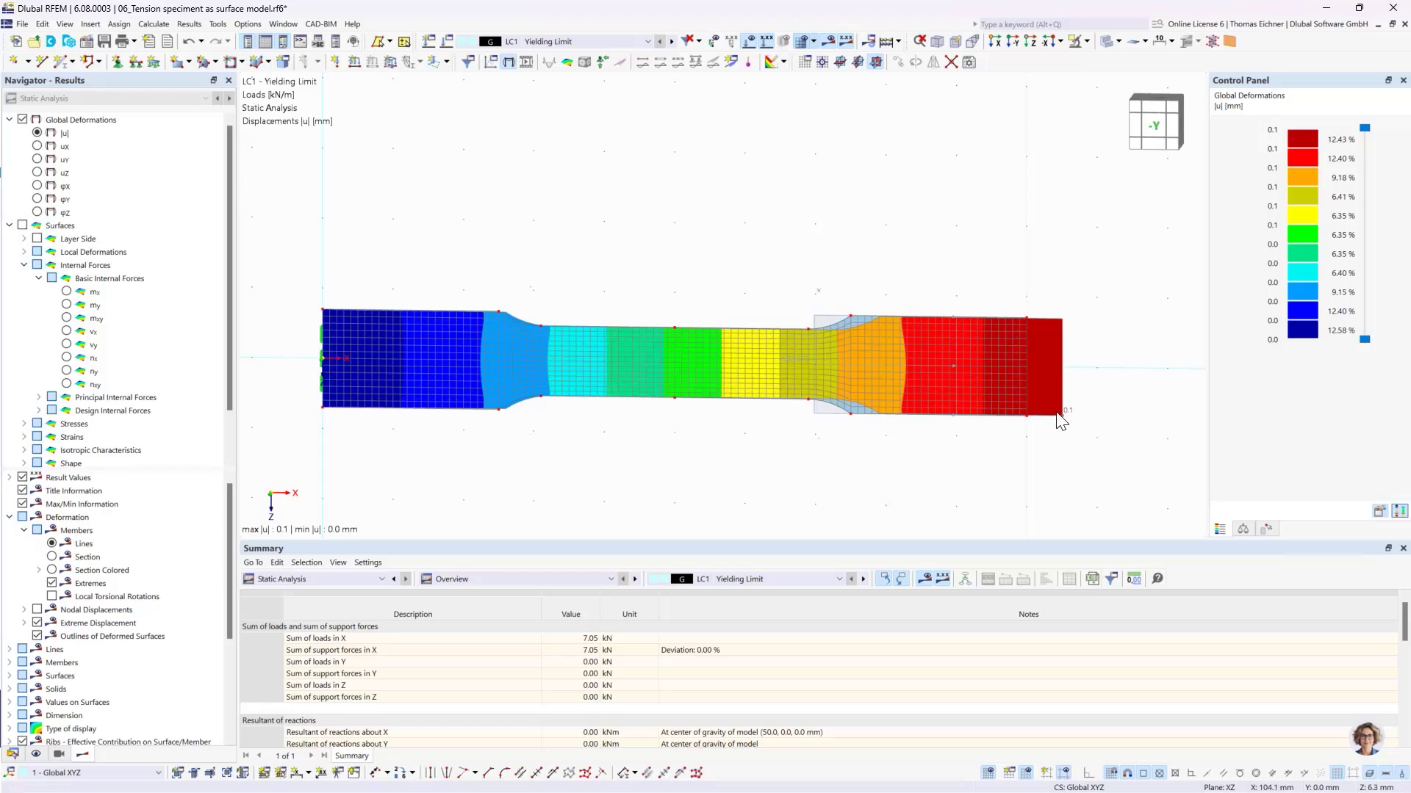
scroll(741, 325, up, 2)
scroll(749, 328, down, 1)
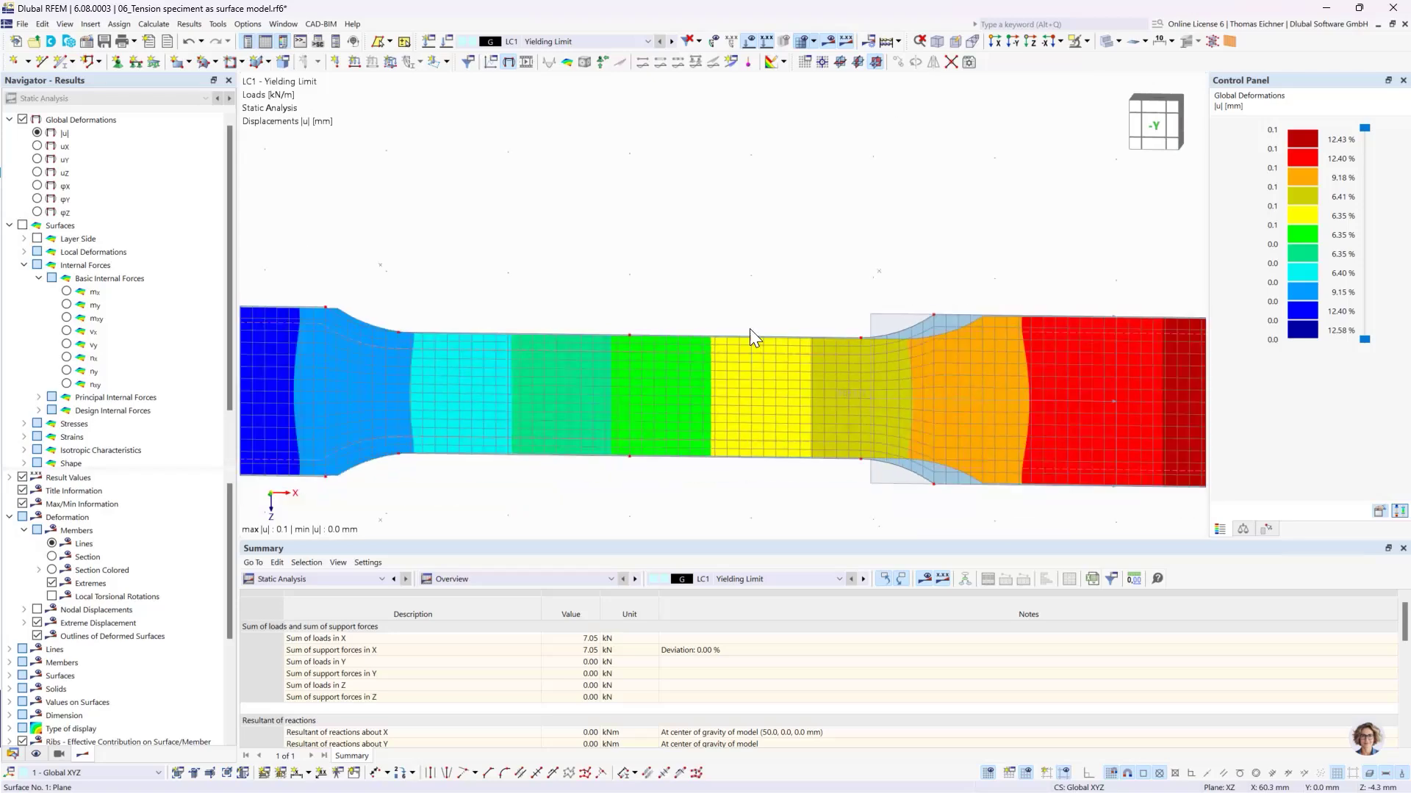
scroll(605, 272, down, 1)
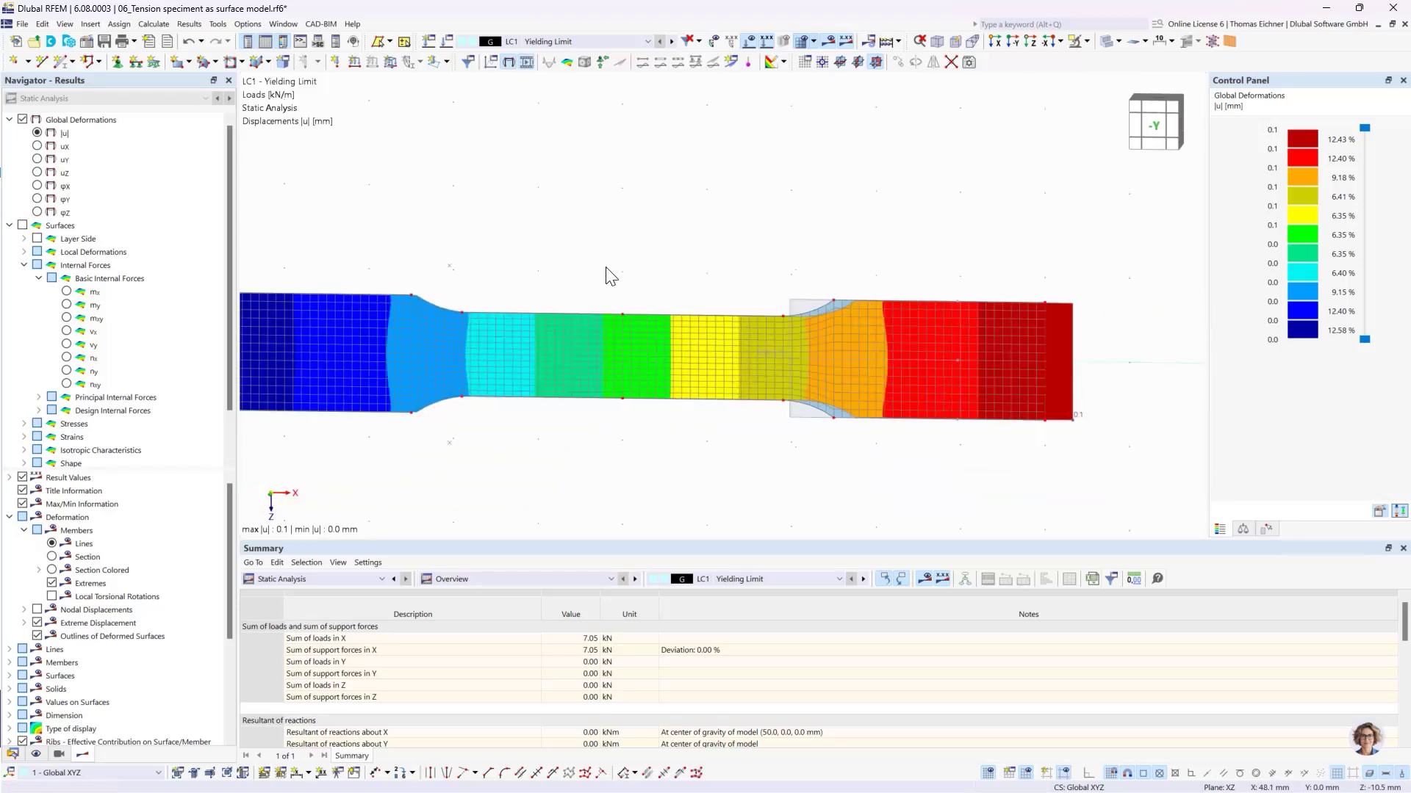
scroll(608, 277, down, 1)
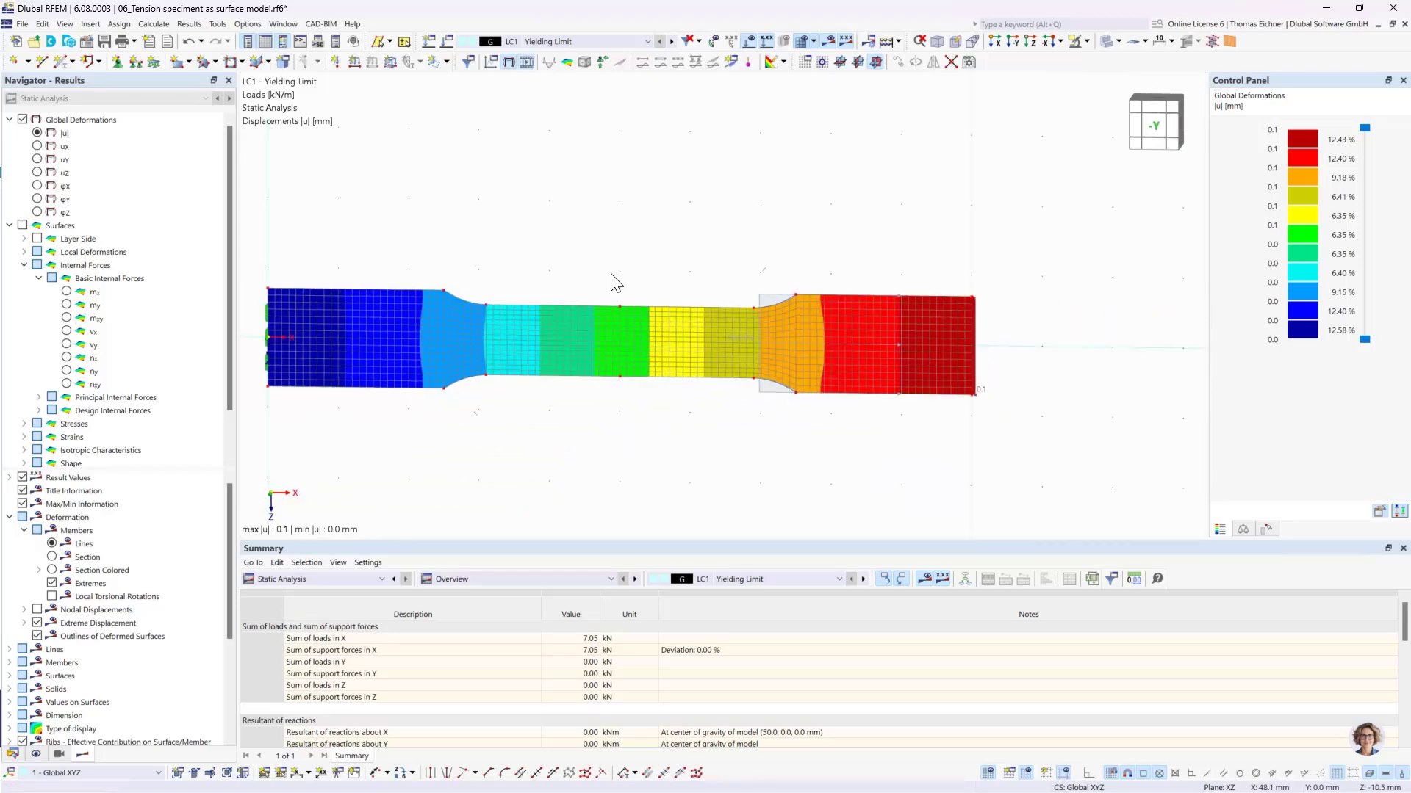
click(510, 64)
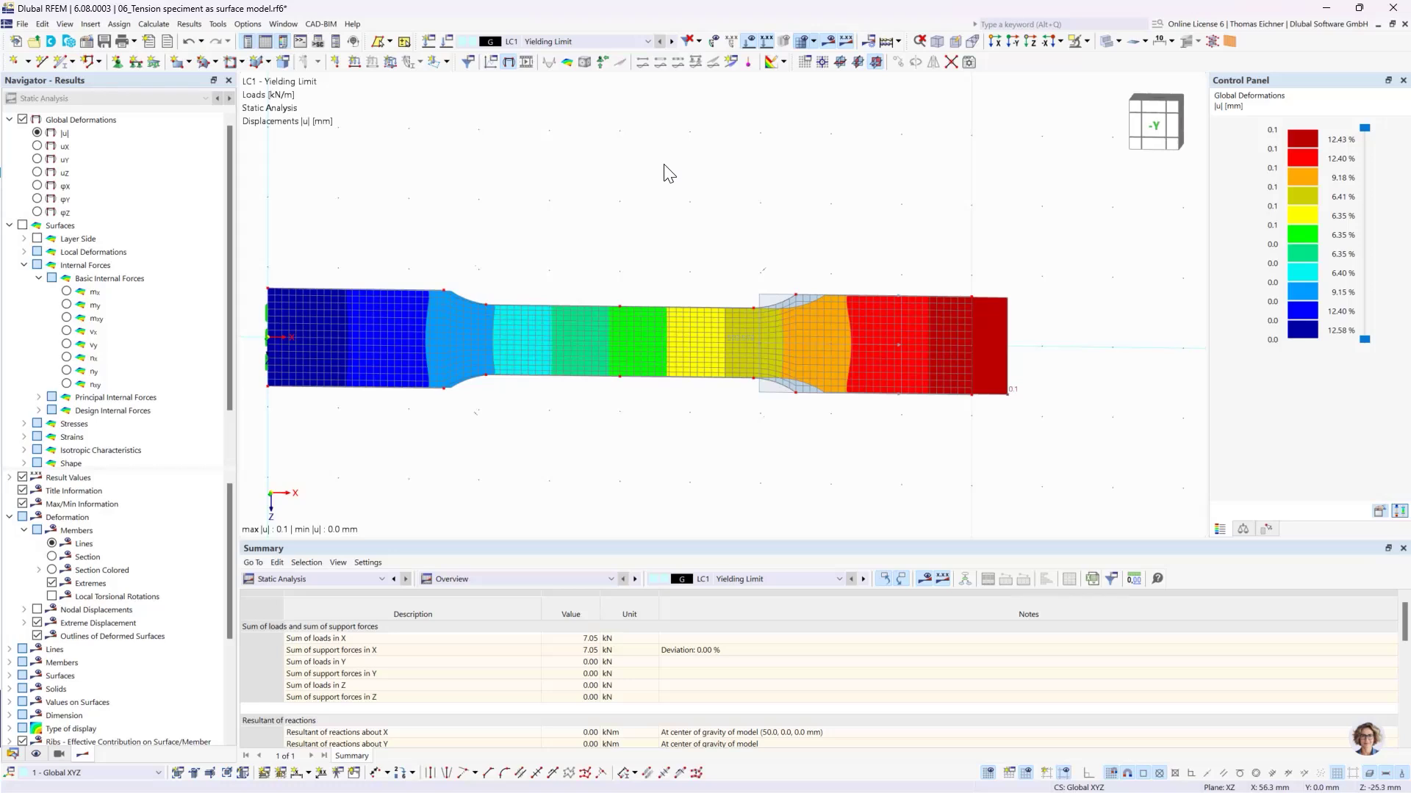
Step: Display the maximum von Mises equivalent surface stresses for load case LC2 Past Yielding stiffening
click(628, 41)
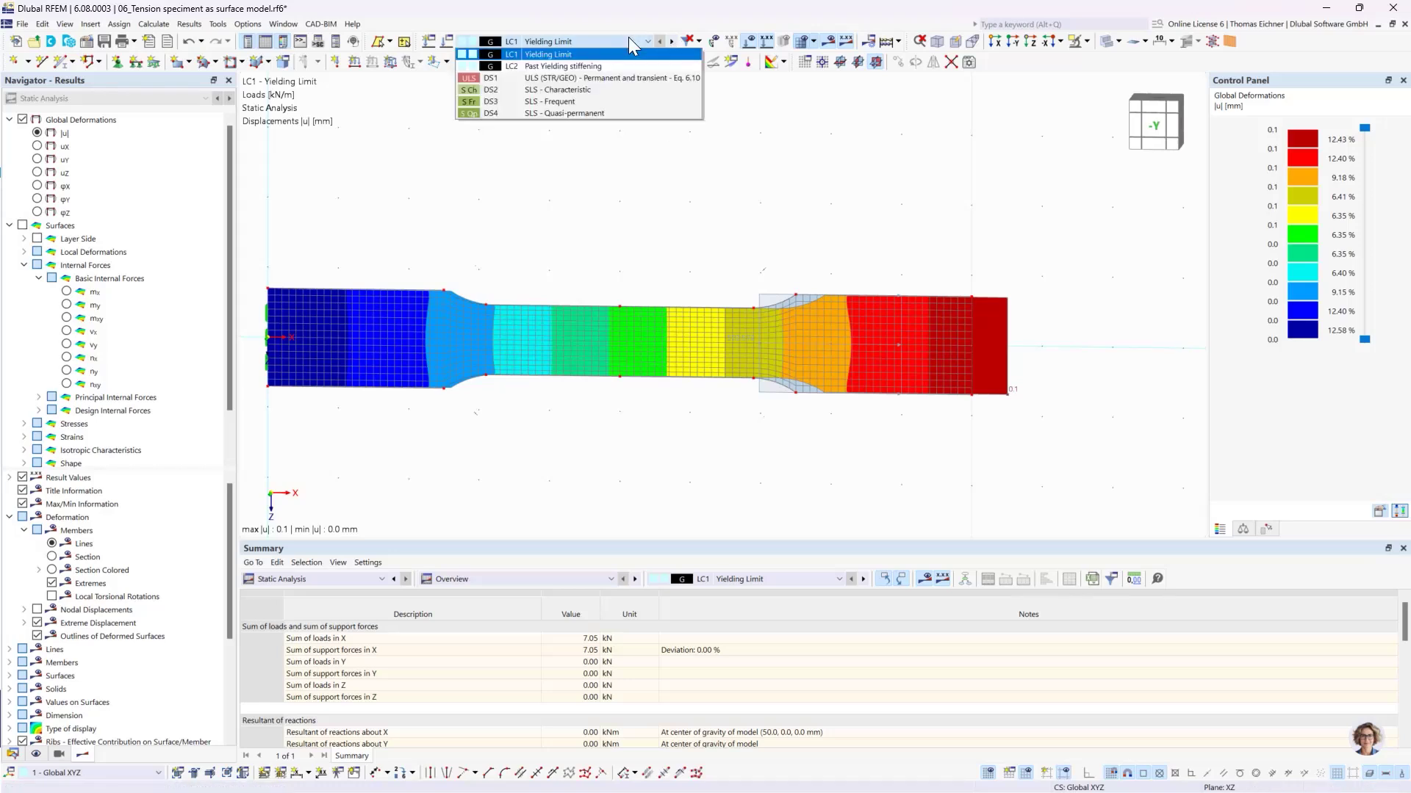
click(647, 42)
click(671, 41)
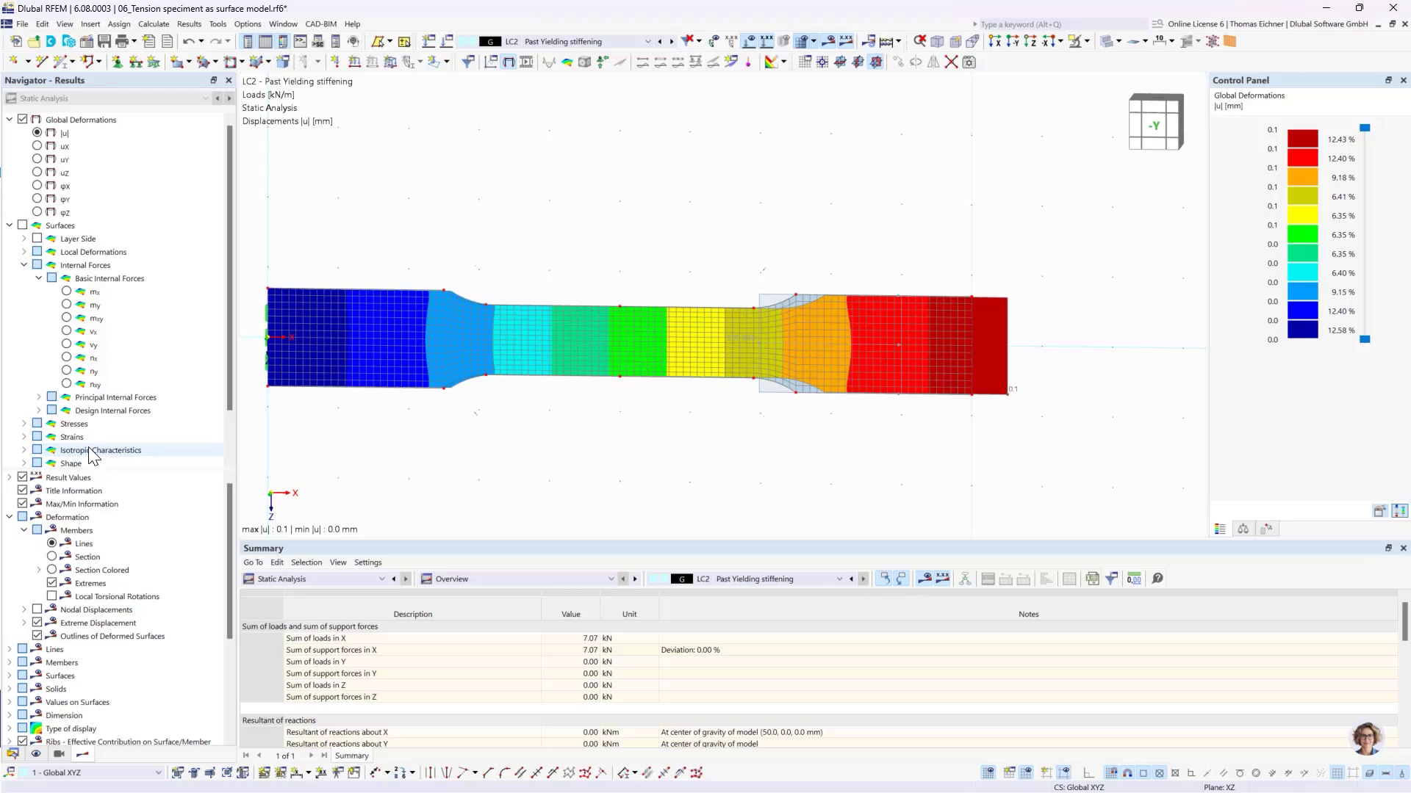
click(25, 424)
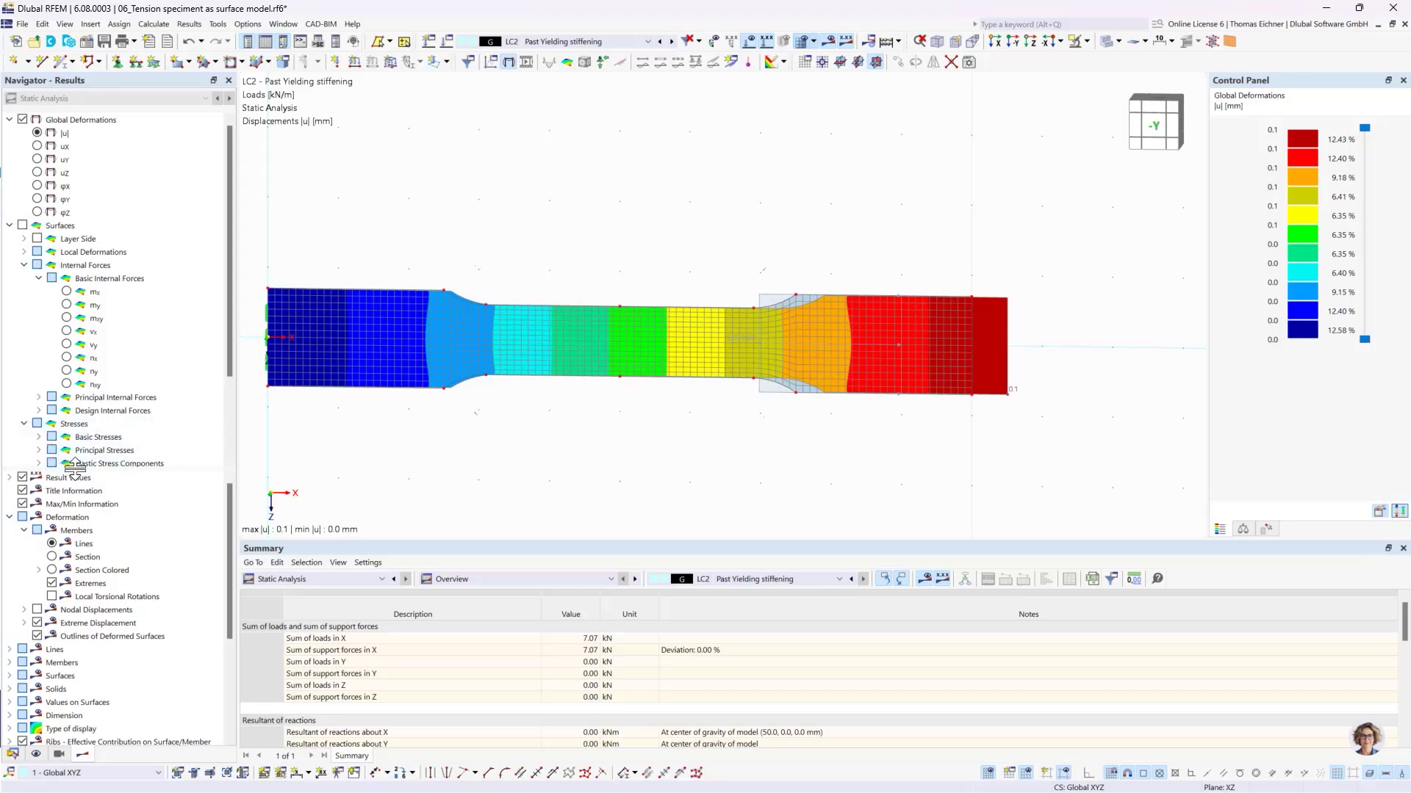
click(39, 450)
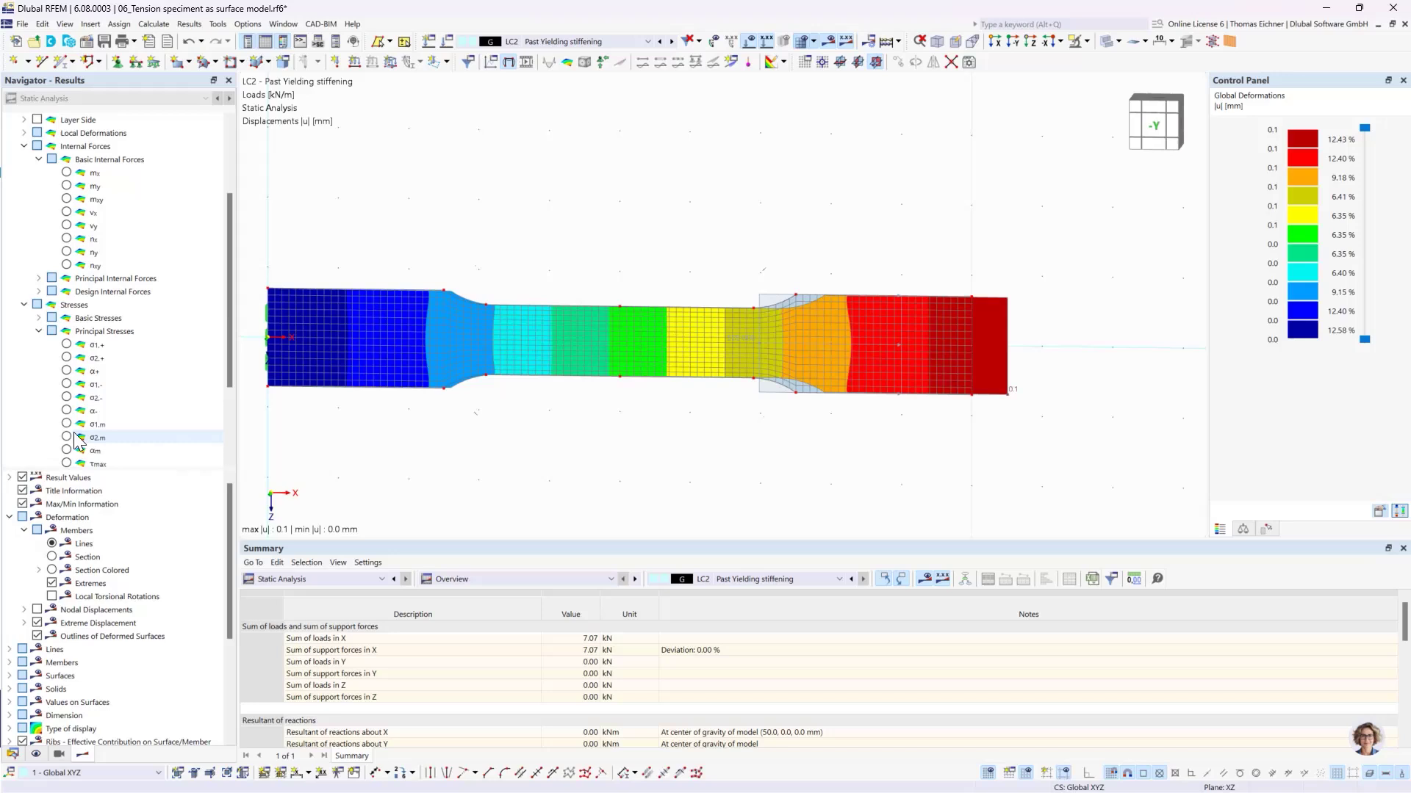
click(39, 331)
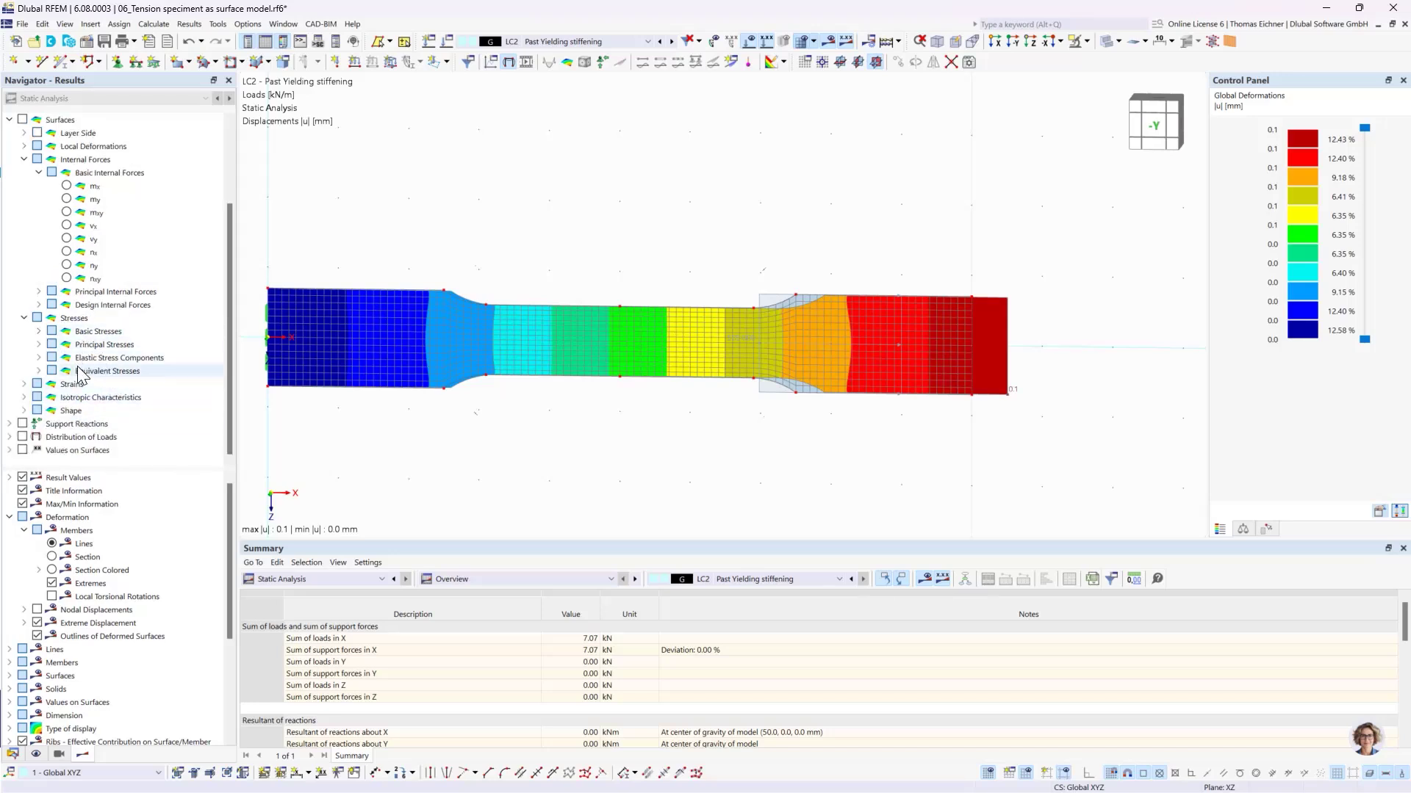
click(39, 371)
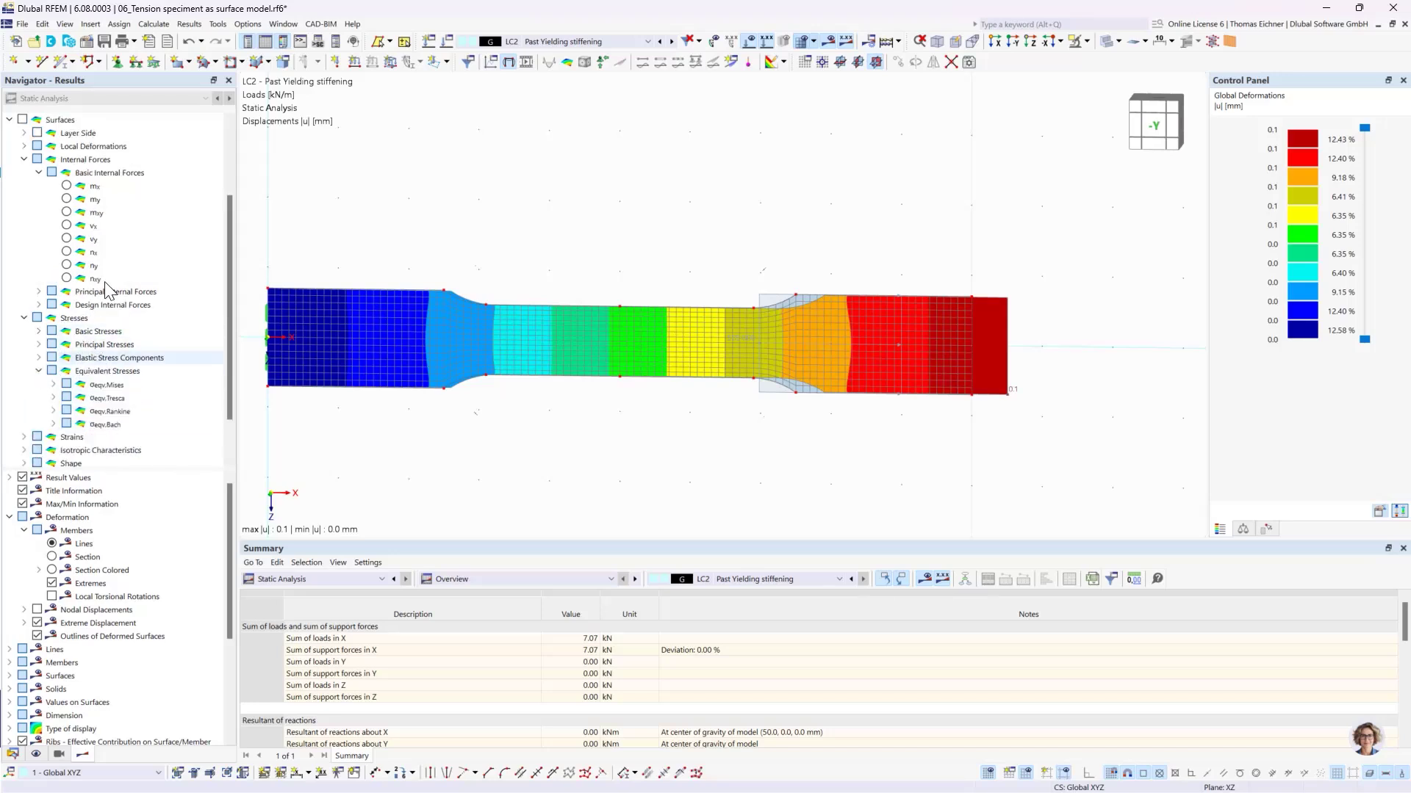
click(52, 385)
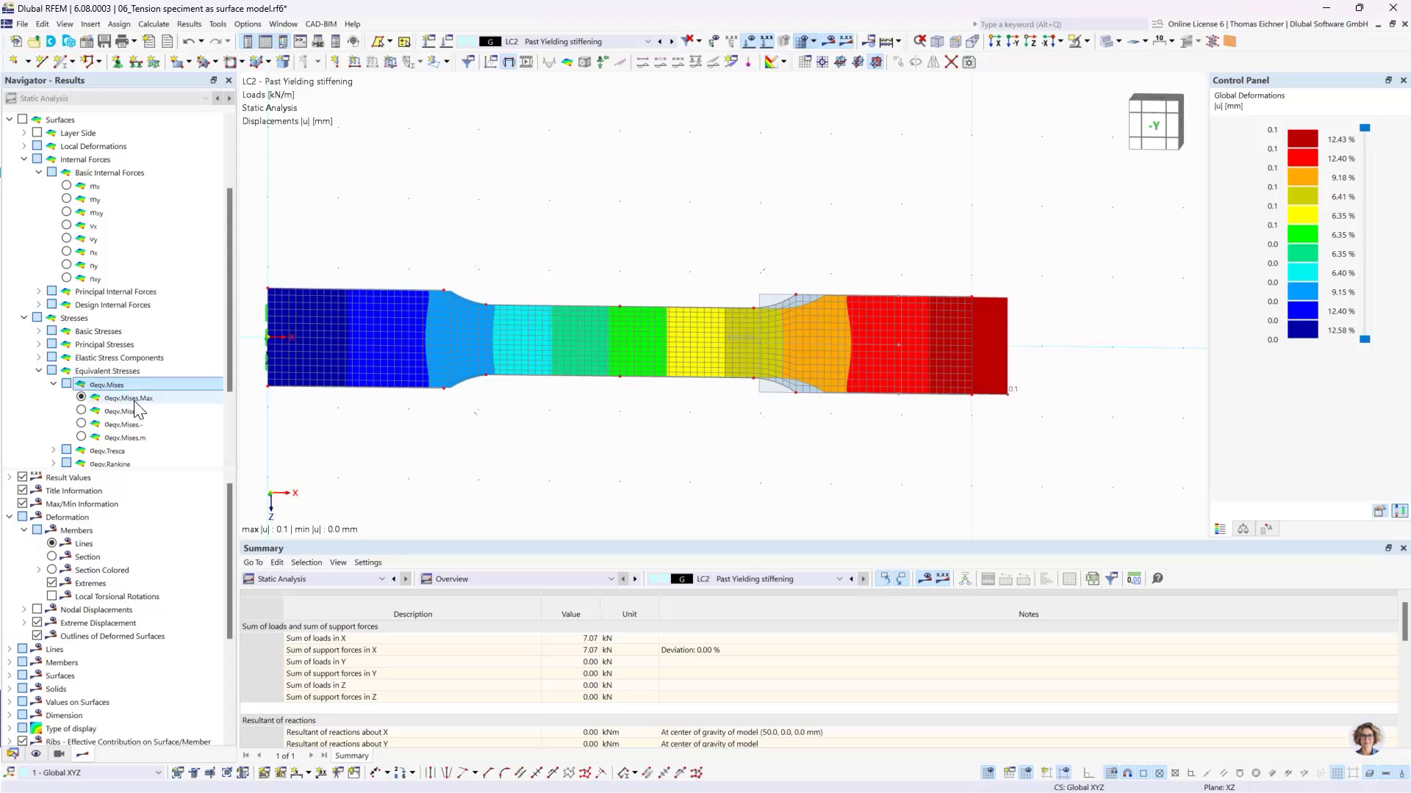
click(81, 398)
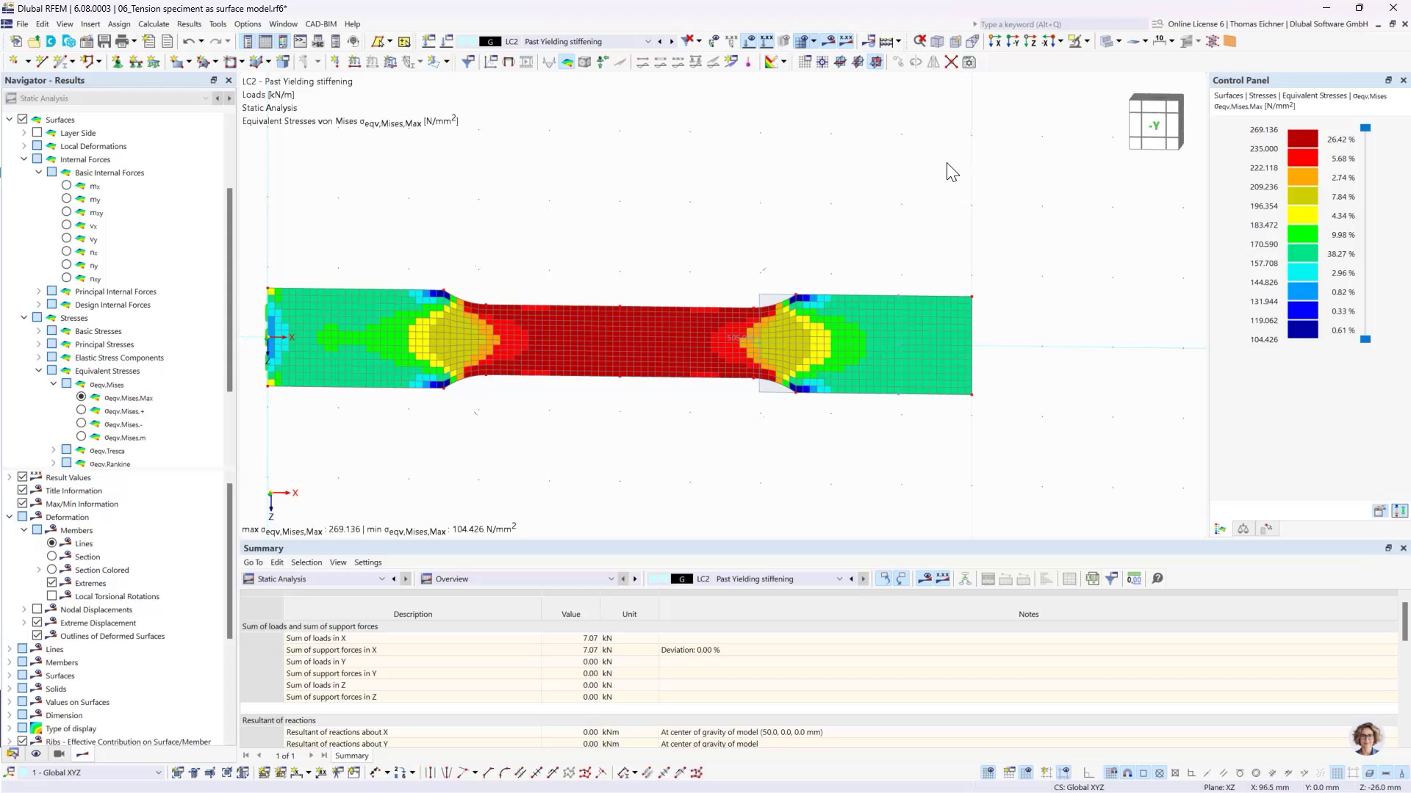
Step: Set the result color scale of the von Mises stresses to refer to Max/Min values
click(1381, 512)
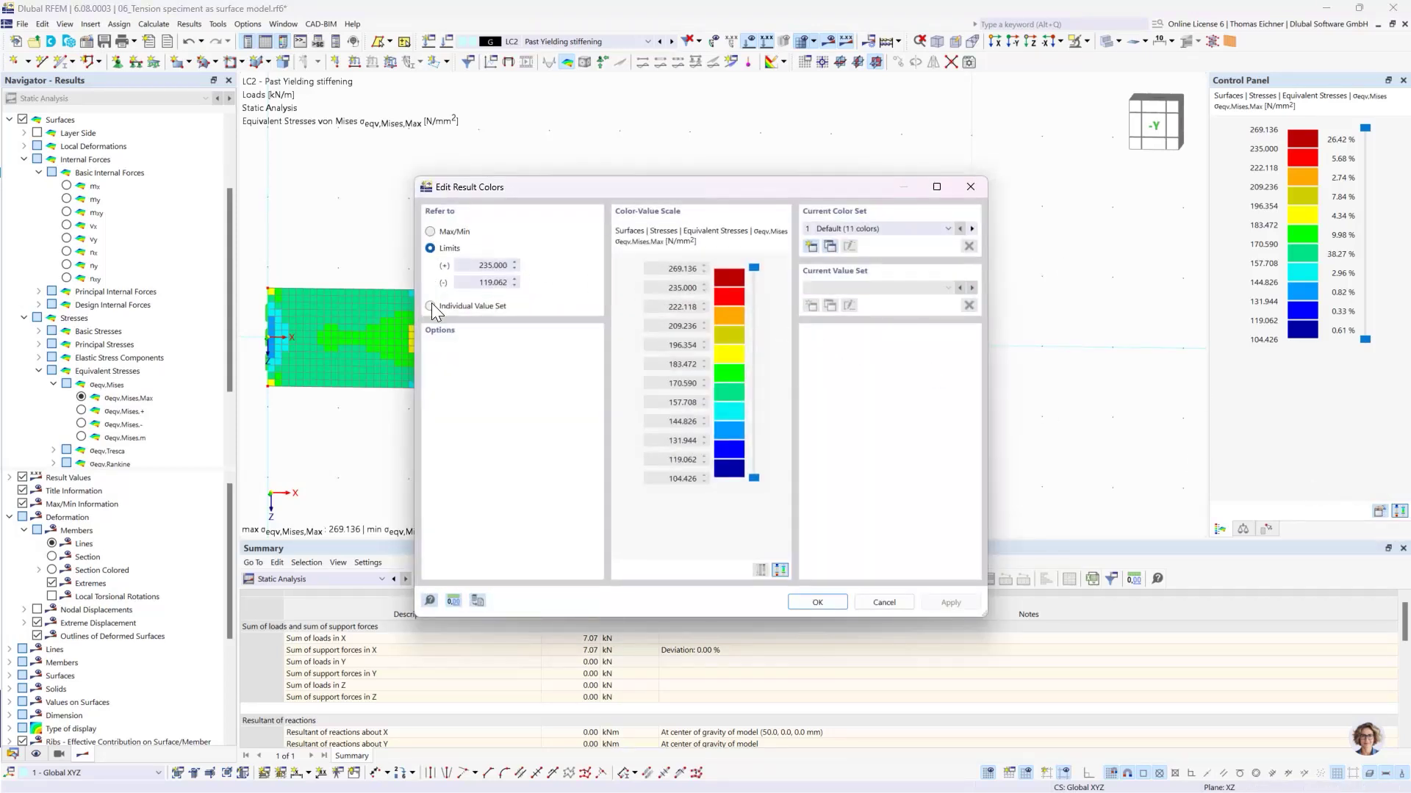
click(431, 231)
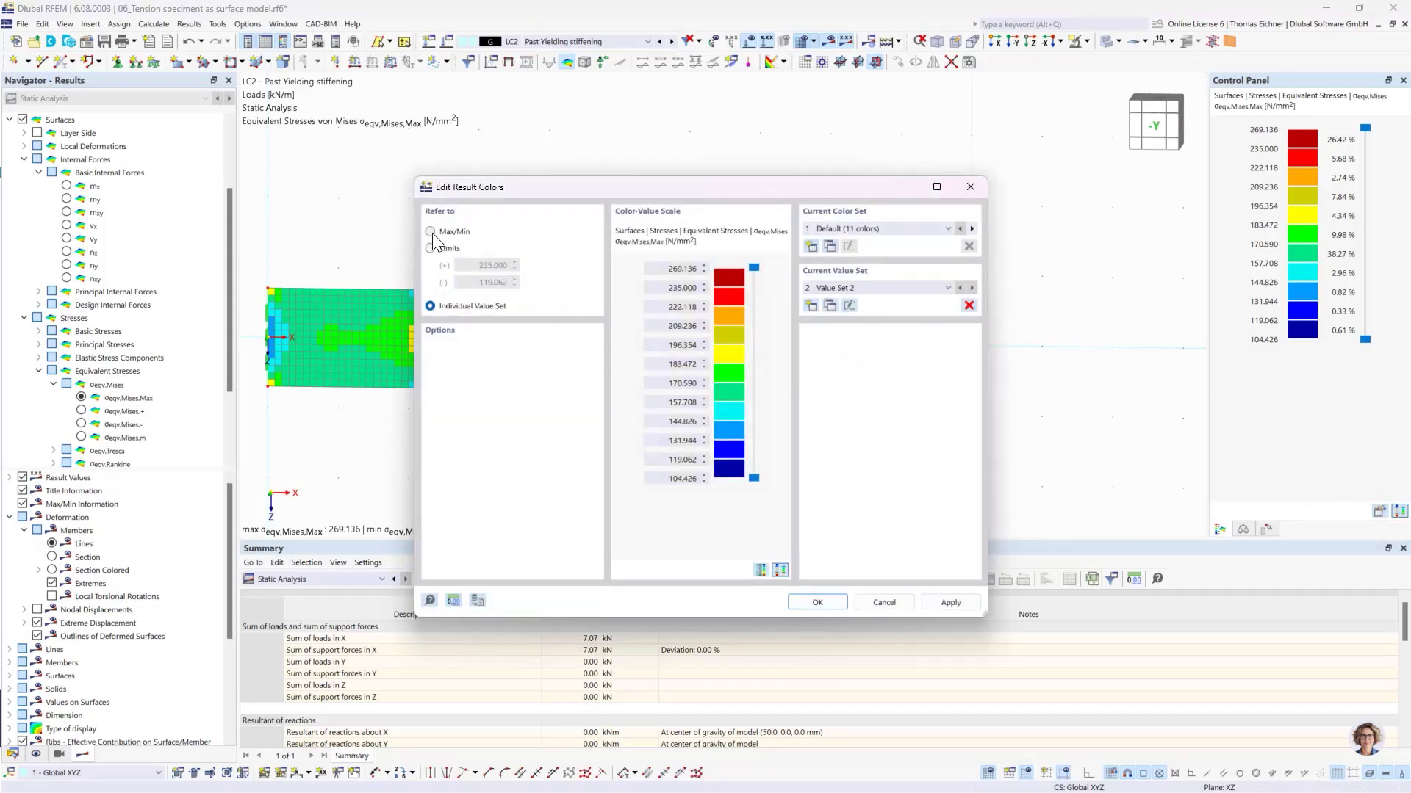
click(824, 603)
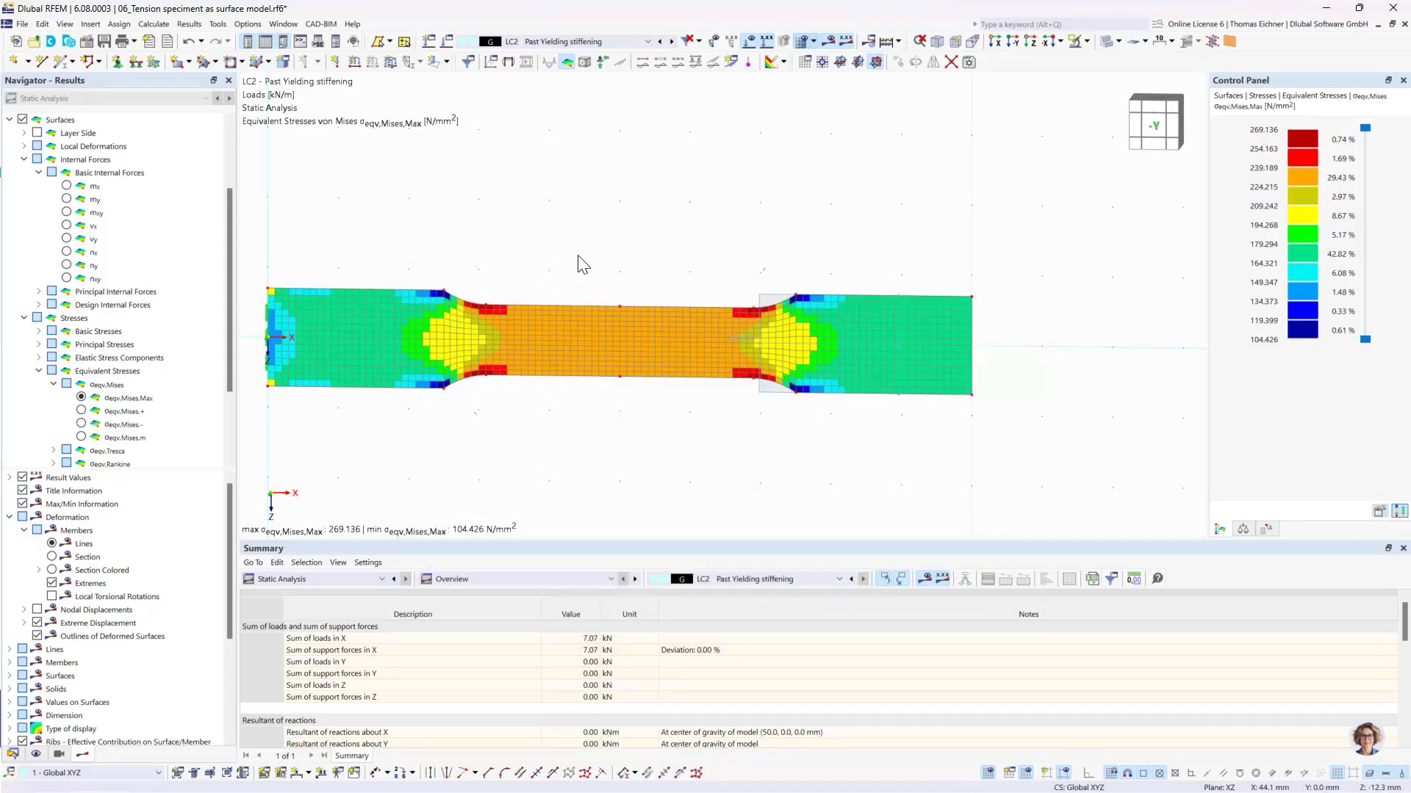
Step: Set the von Mises stress color scale to refer to limits of 235.000 and 119.062 N/mm²
middle_drag(522, 249, 576, 258)
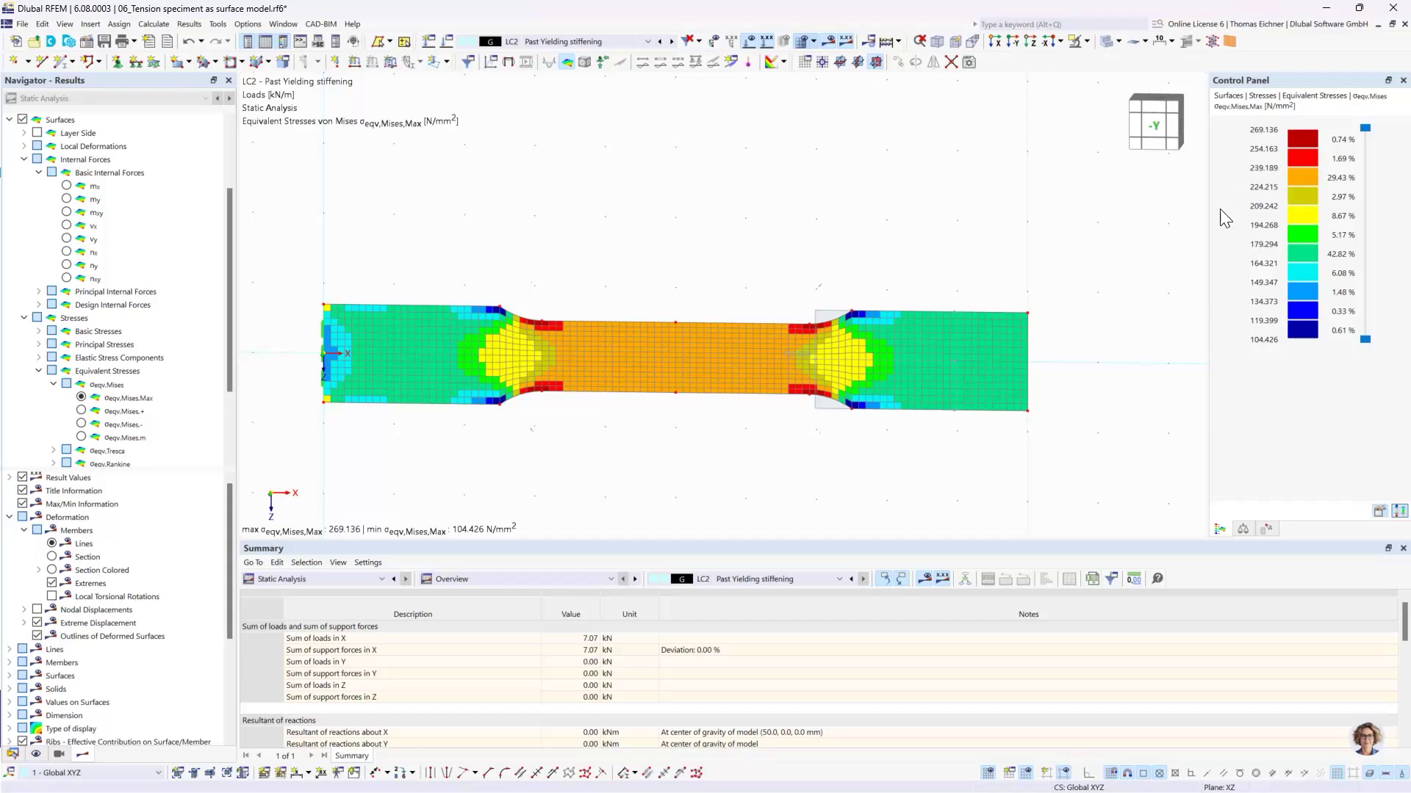
click(1379, 512)
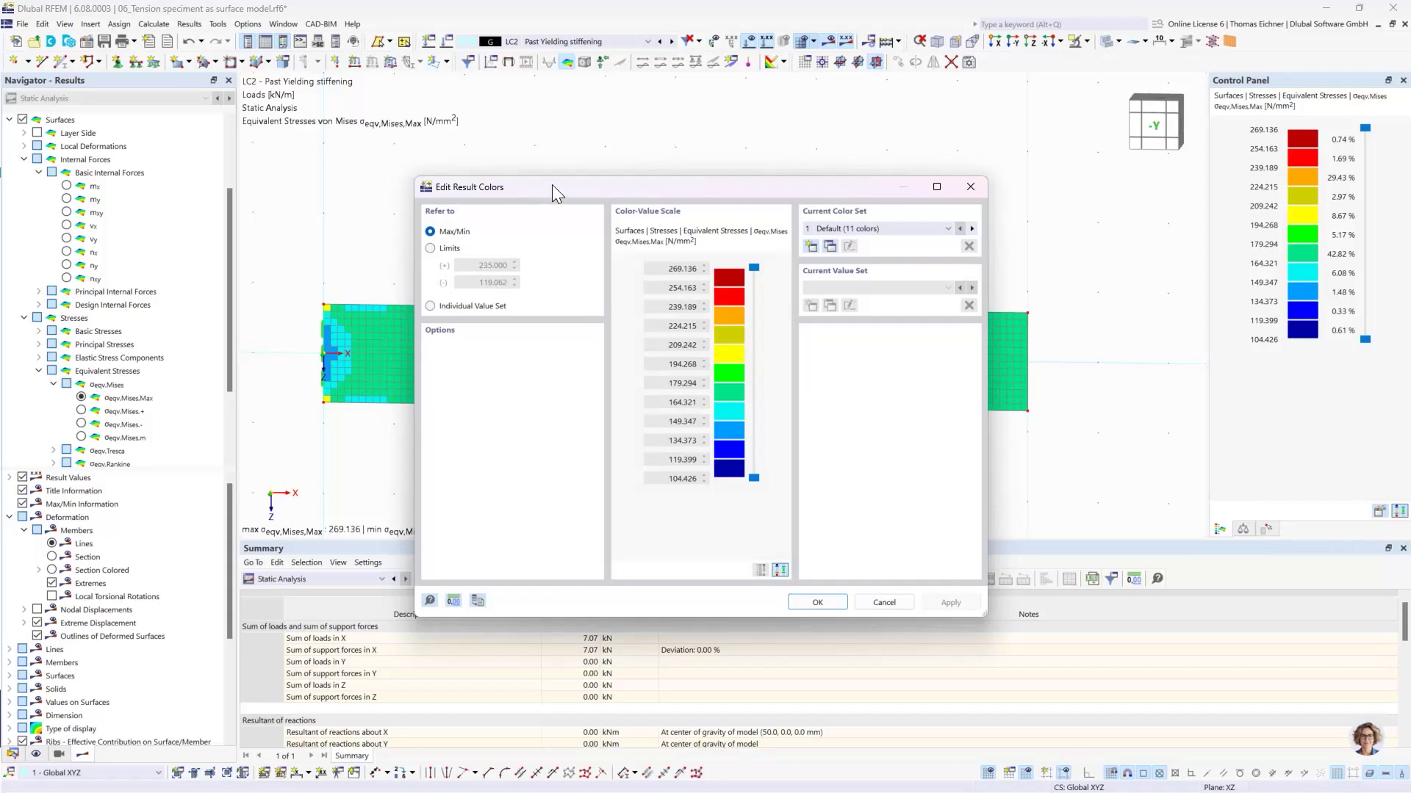
drag(552, 184, 582, 174)
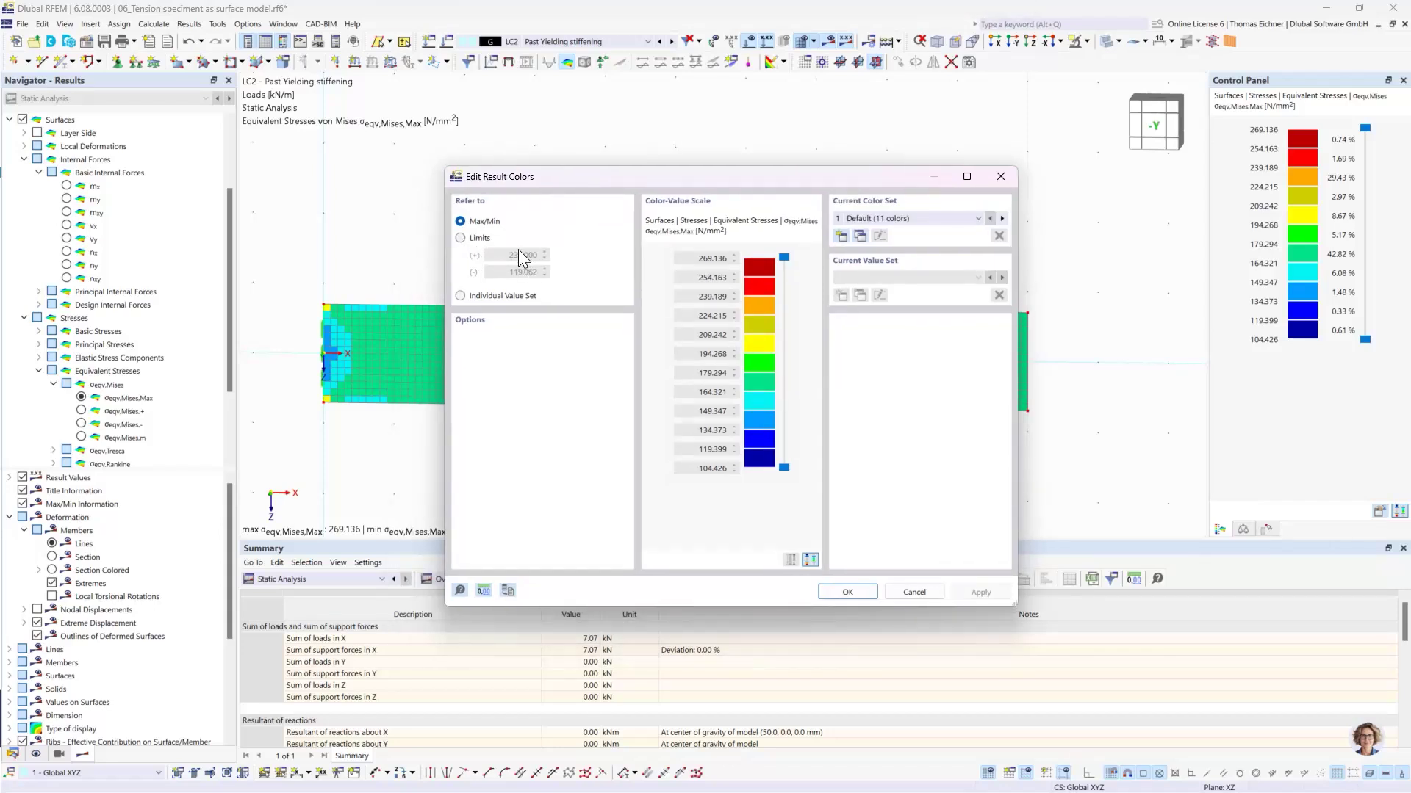
click(460, 238)
click(845, 592)
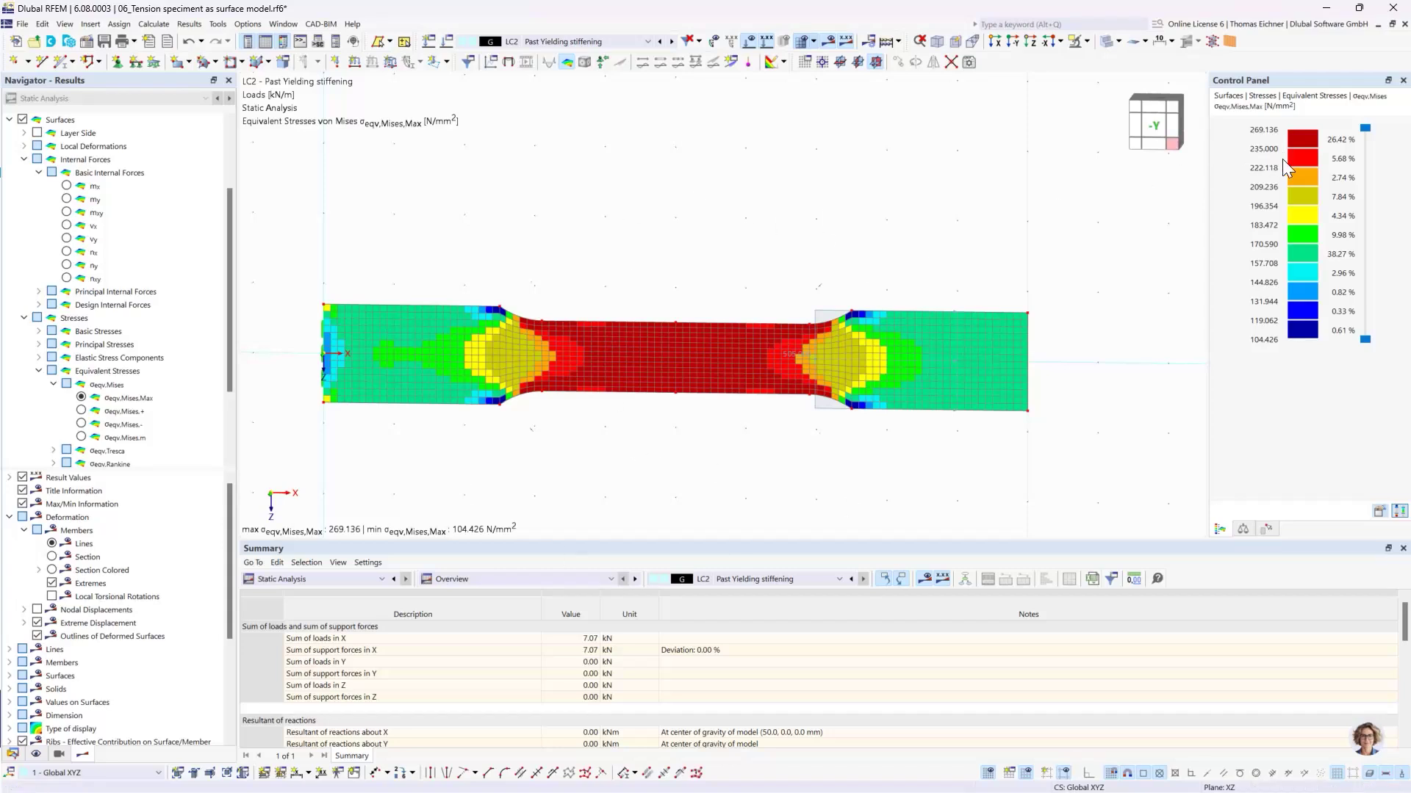
Step: Examine the von Mises stress distribution across the specimen's narrow section and transitions for LC2 Past Yielding stiffening
scroll(520, 307, up, 1)
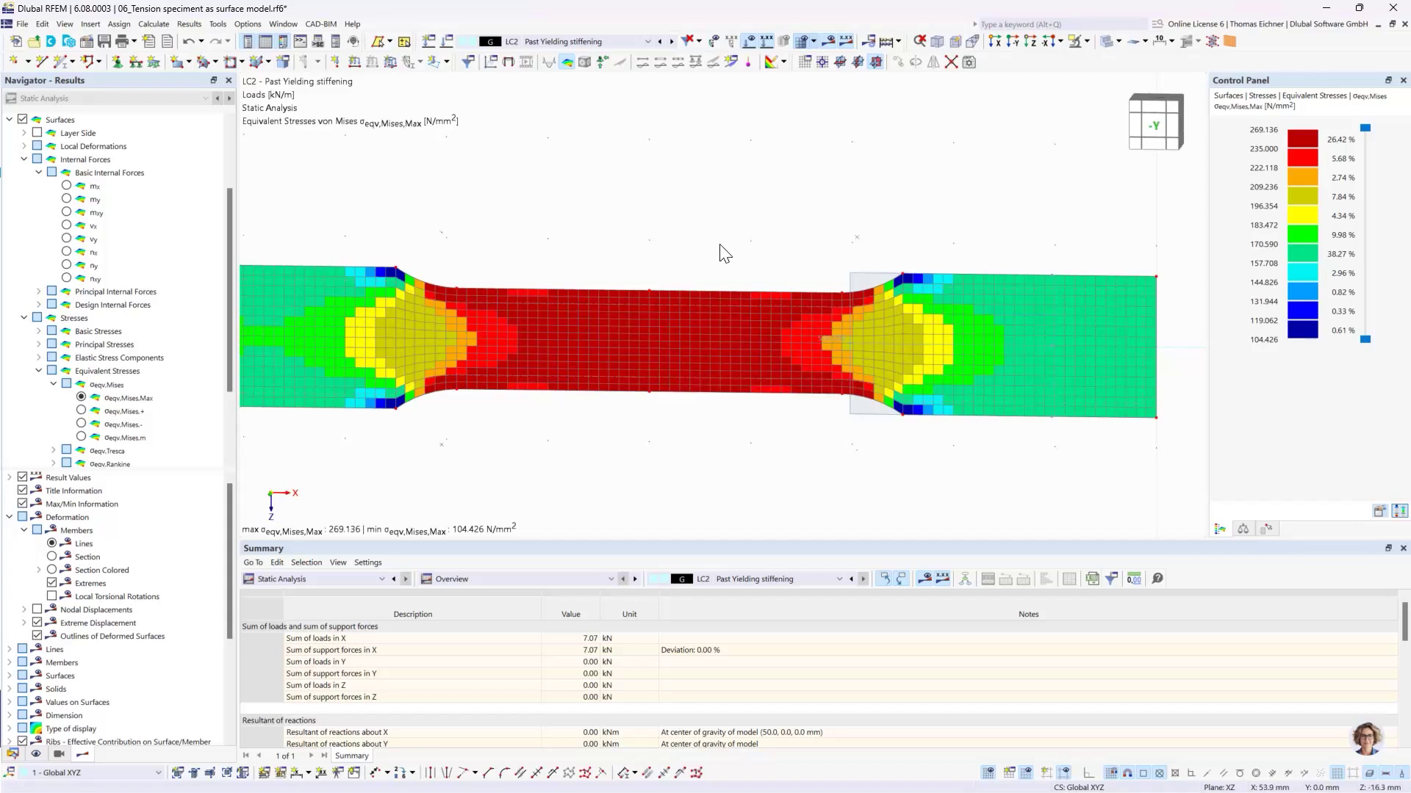
middle_drag(759, 246, 801, 251)
scroll(801, 251, down, 1)
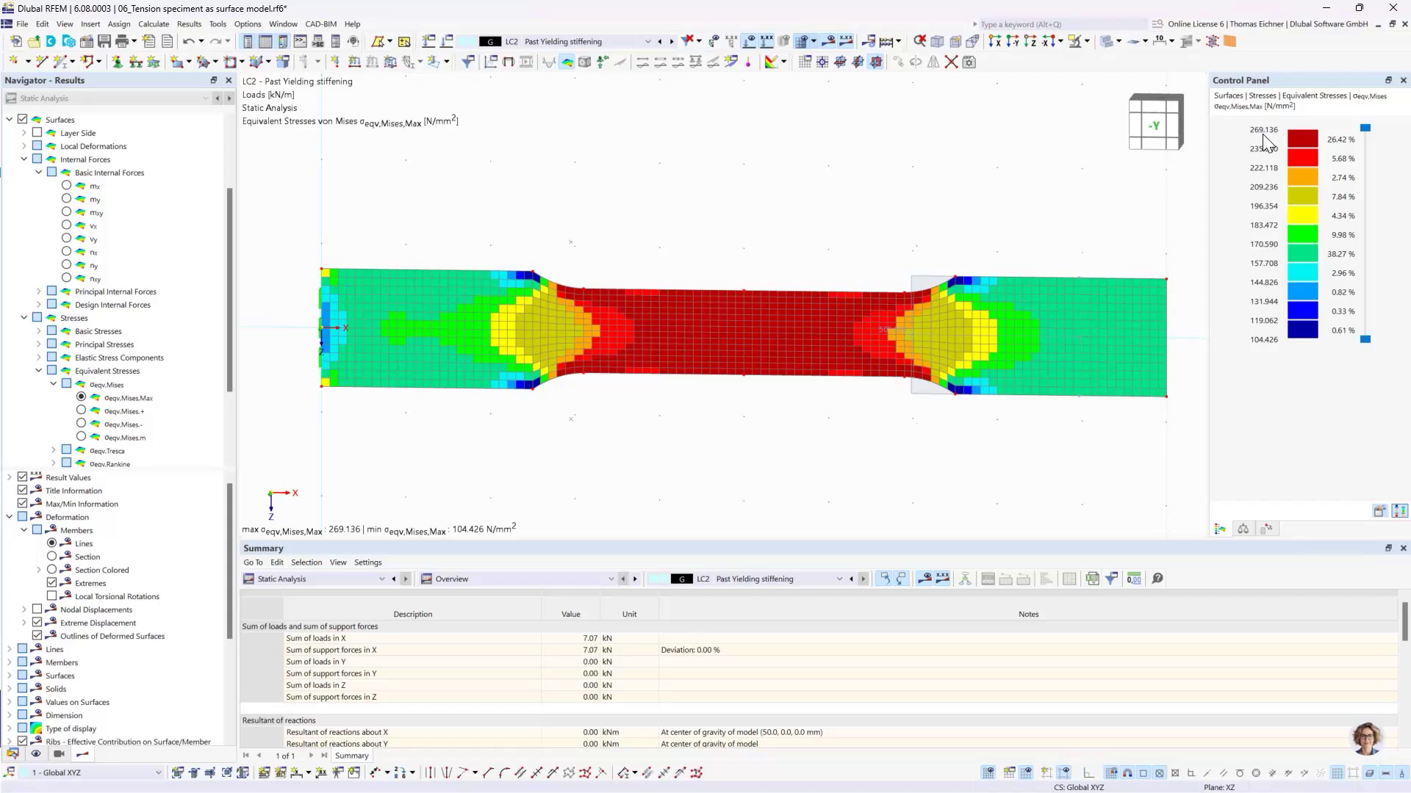
middle_drag(1086, 188, 1025, 194)
scroll(1025, 194, down, 2)
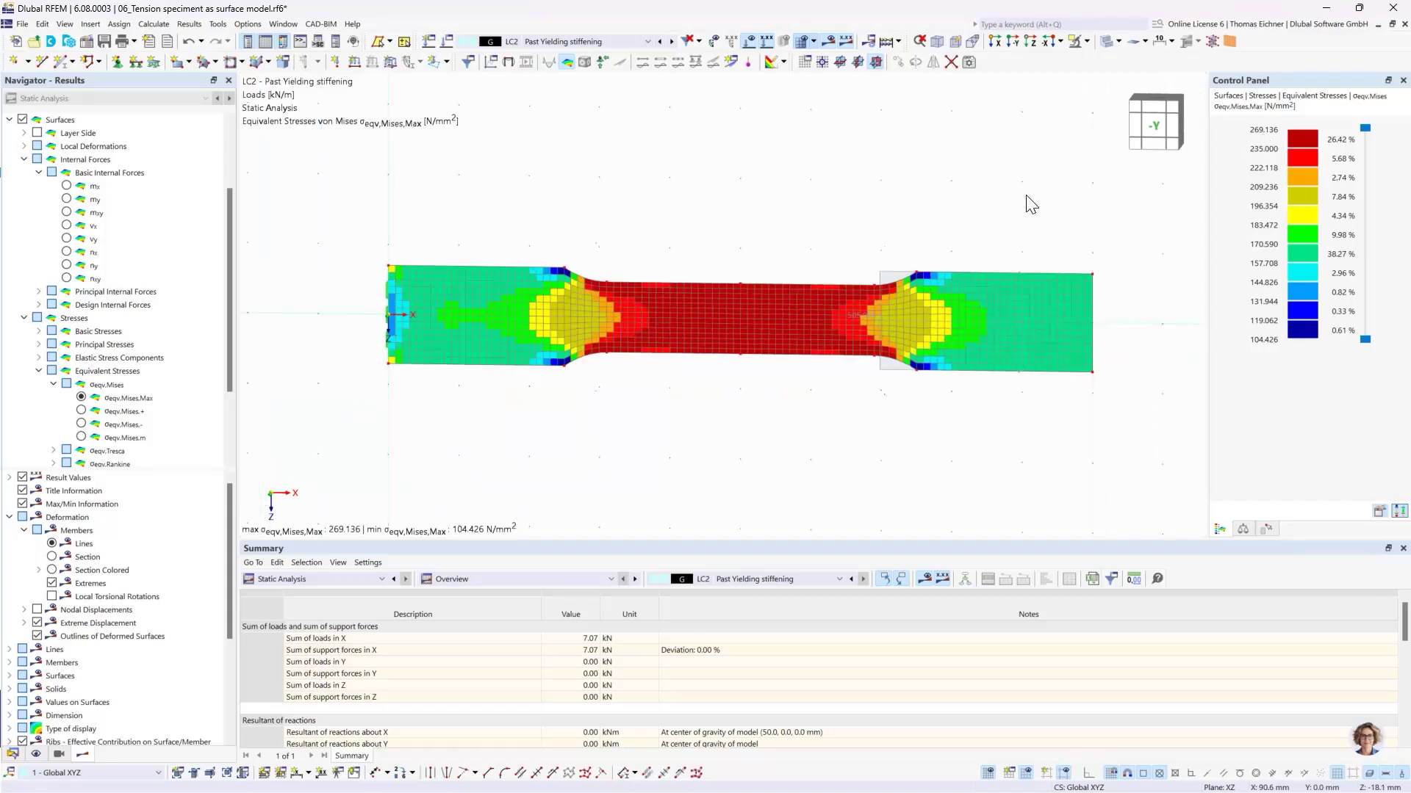
middle_drag(906, 206, 885, 220)
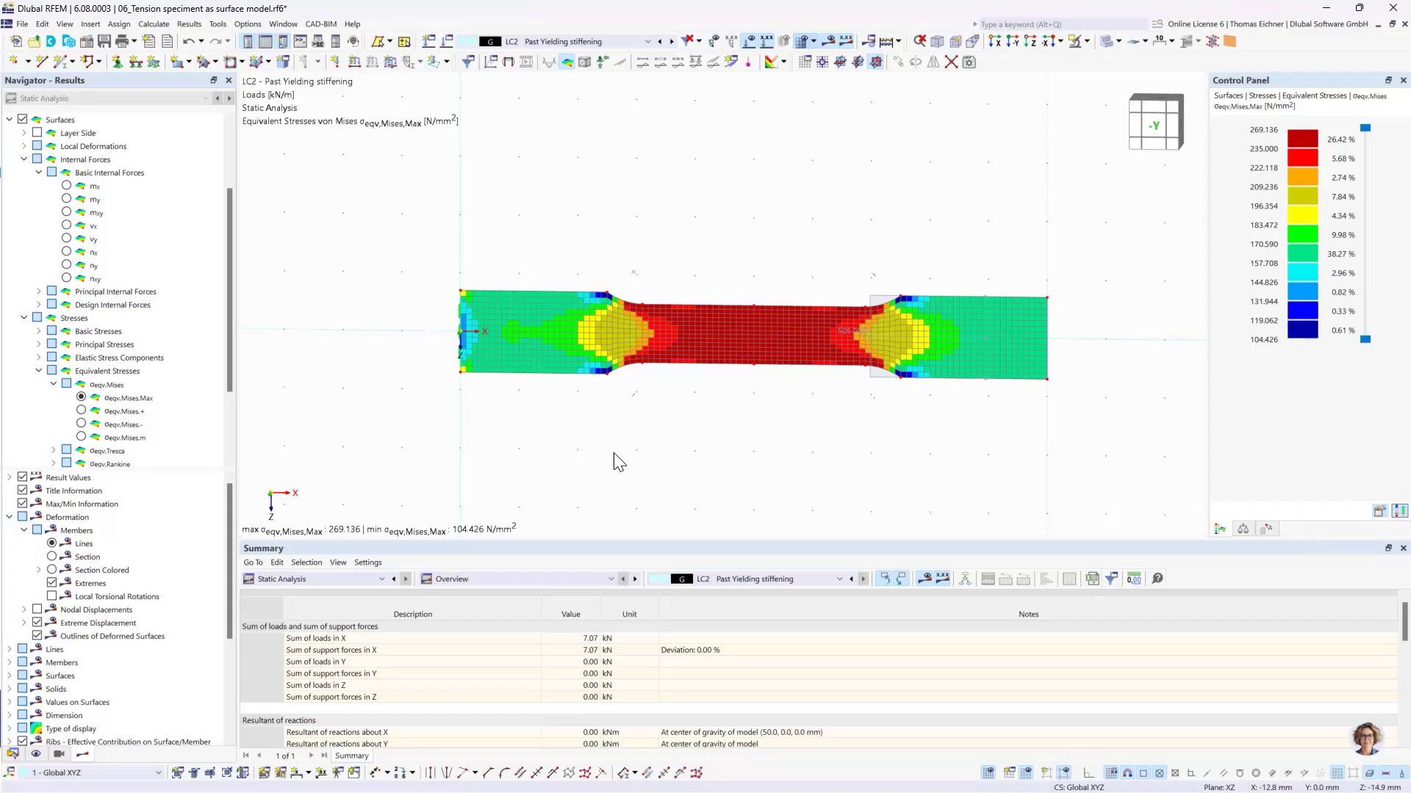
scroll(535, 341, up, 1)
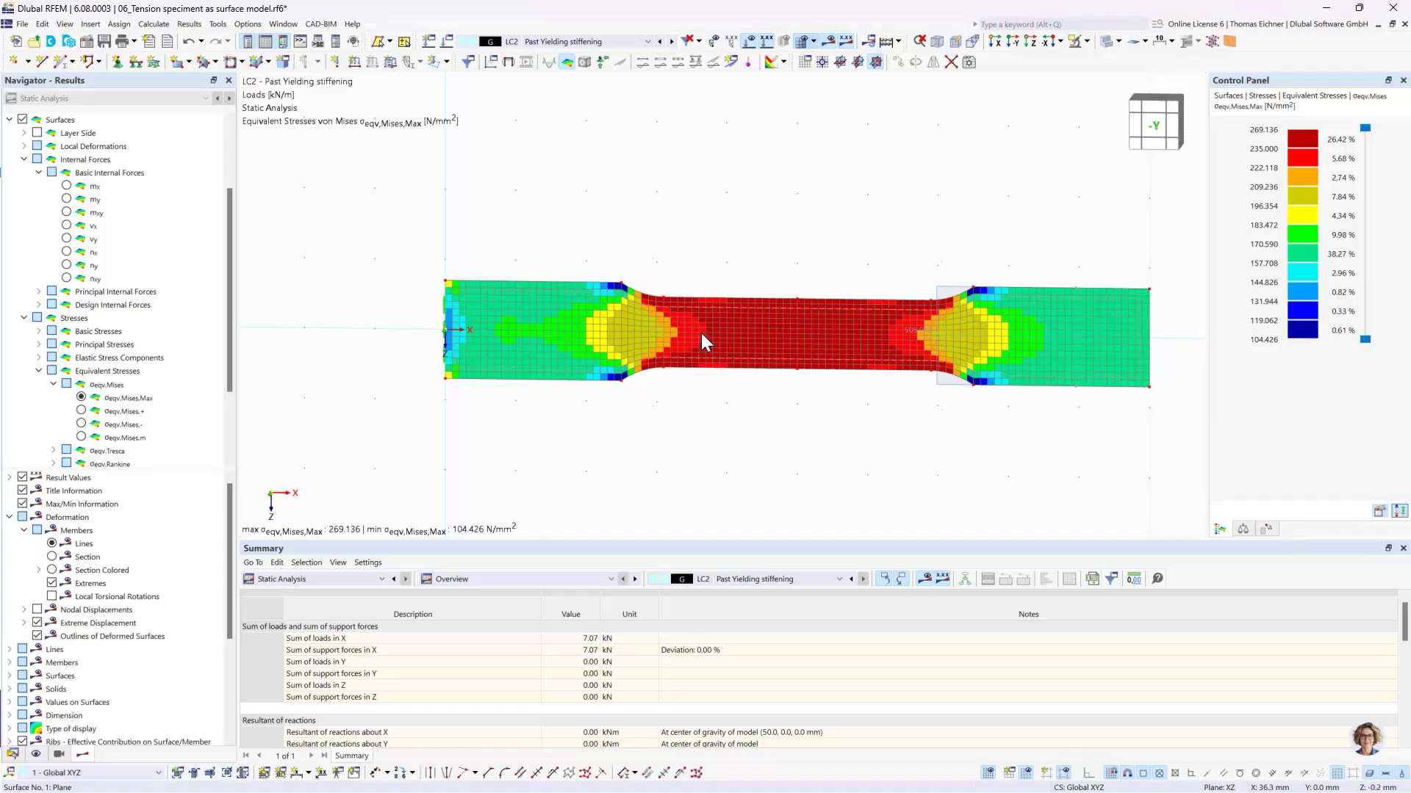
scroll(689, 313, up, 1)
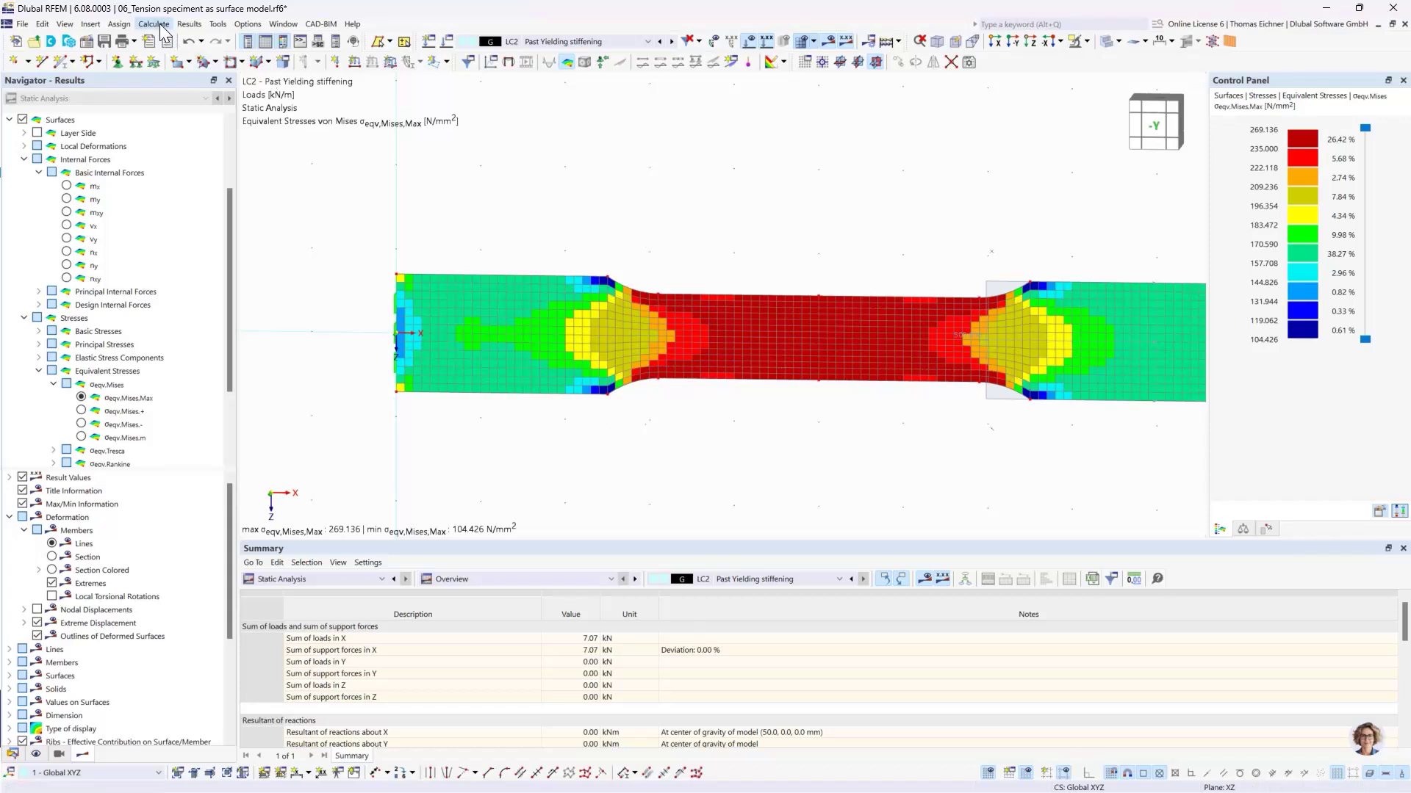
Step: Set the surface result smoothing type to Continuous within surfaces
click(189, 26)
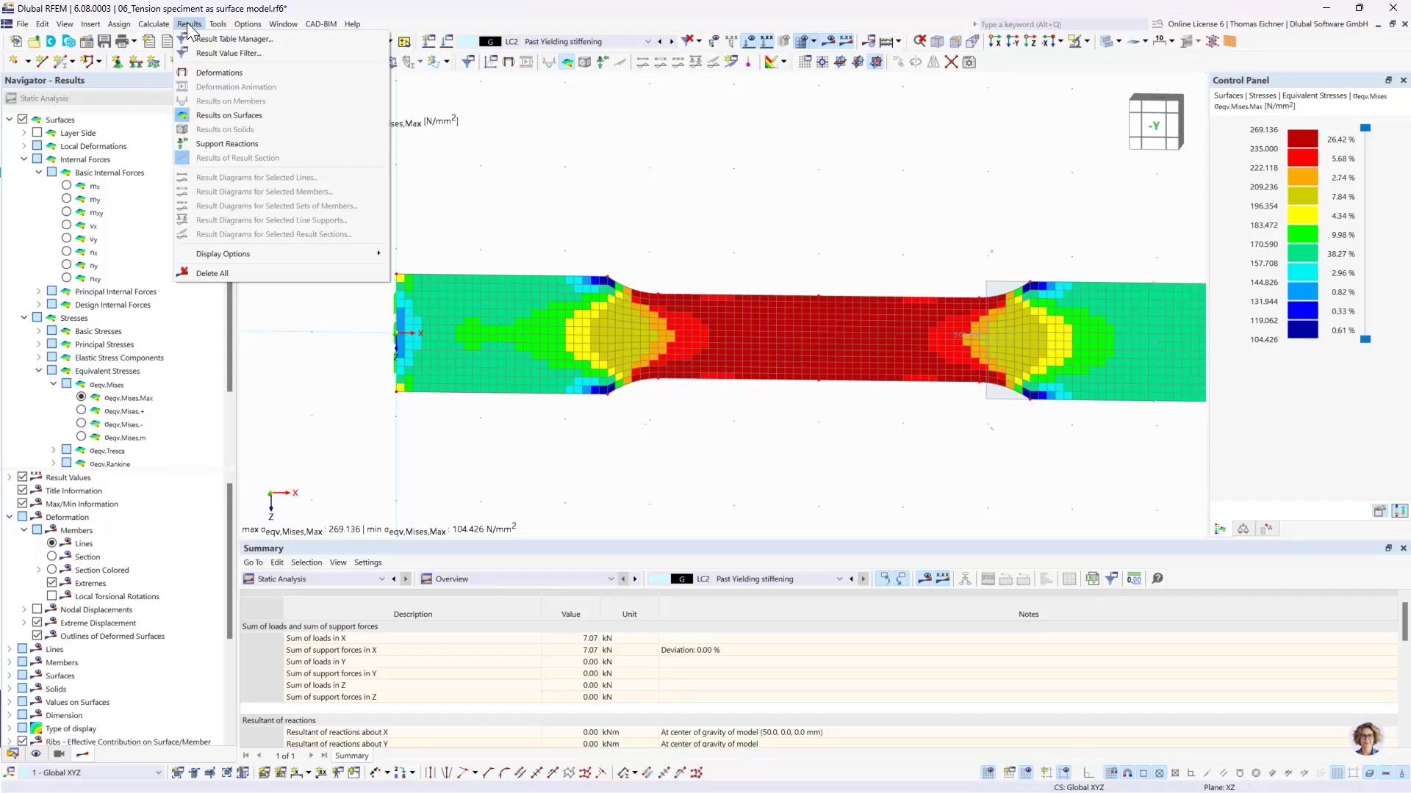
mouse_move(147, 26)
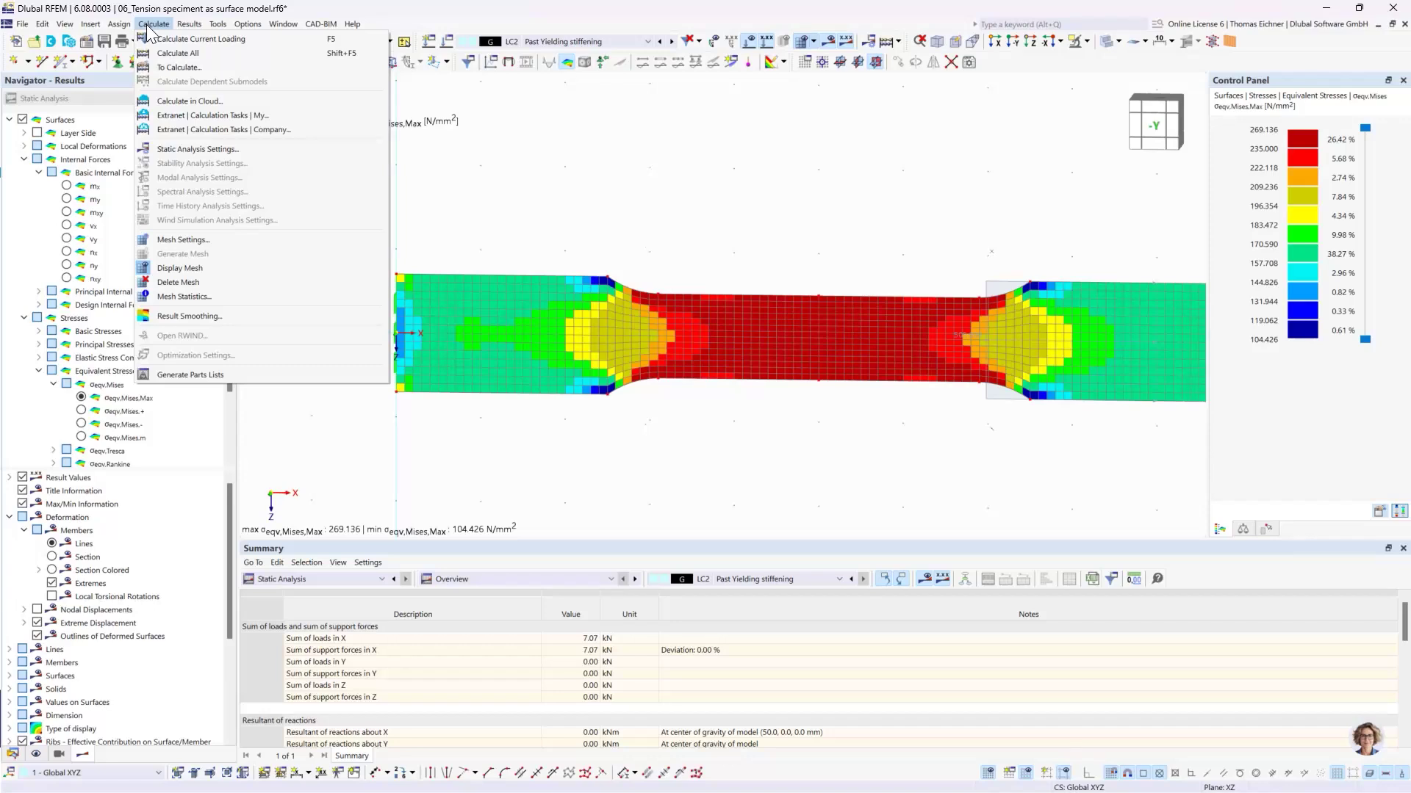
click(170, 321)
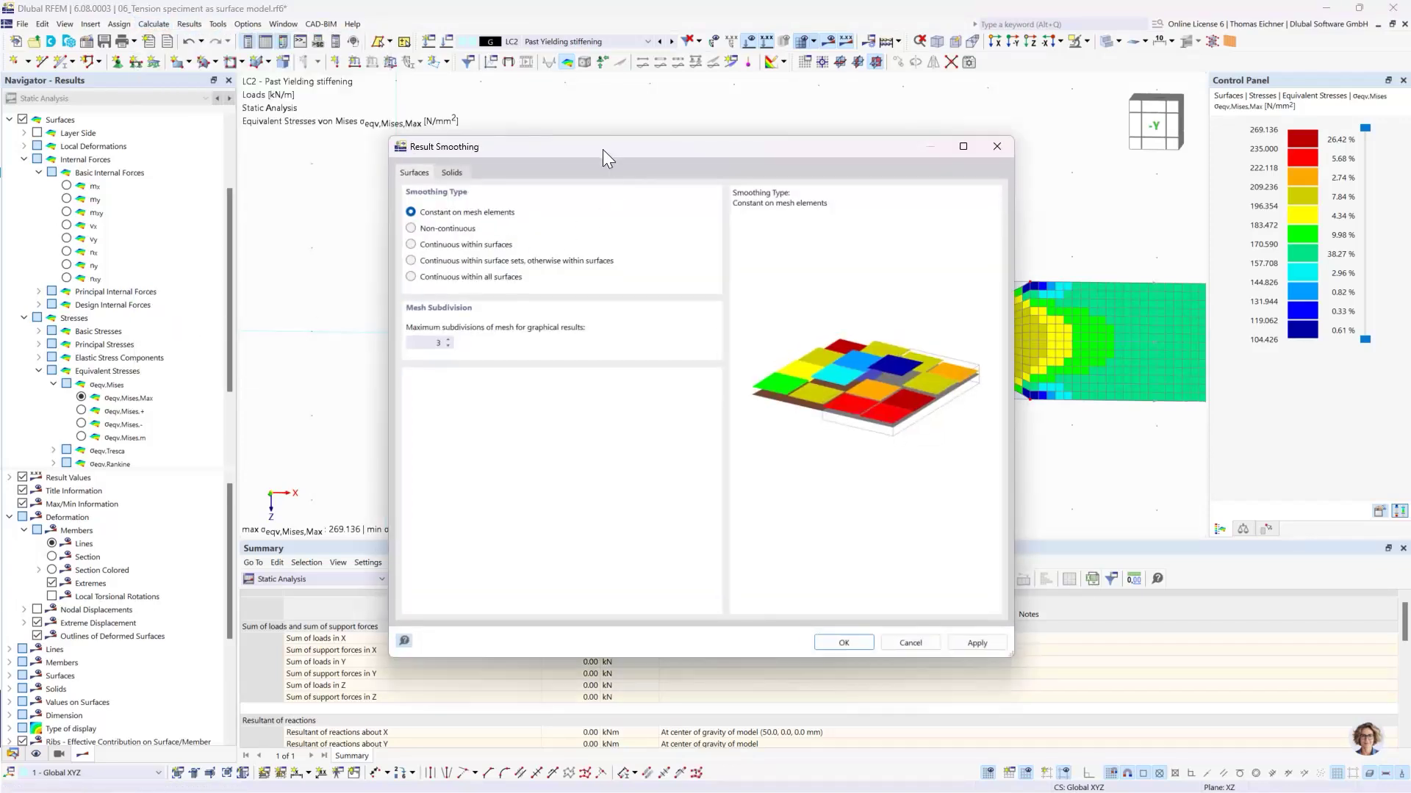
drag(619, 214, 701, 438)
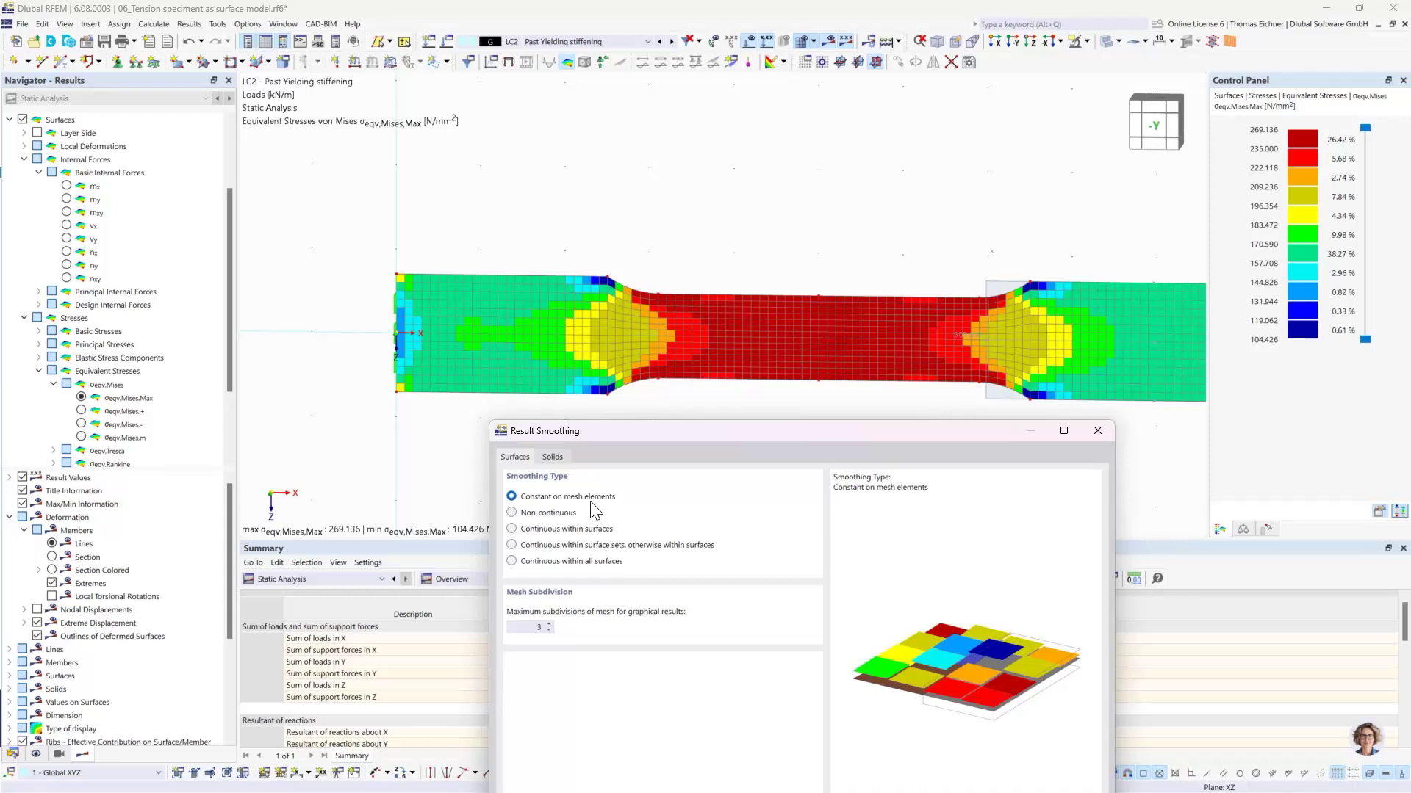
click(515, 529)
drag(652, 446, 573, 275)
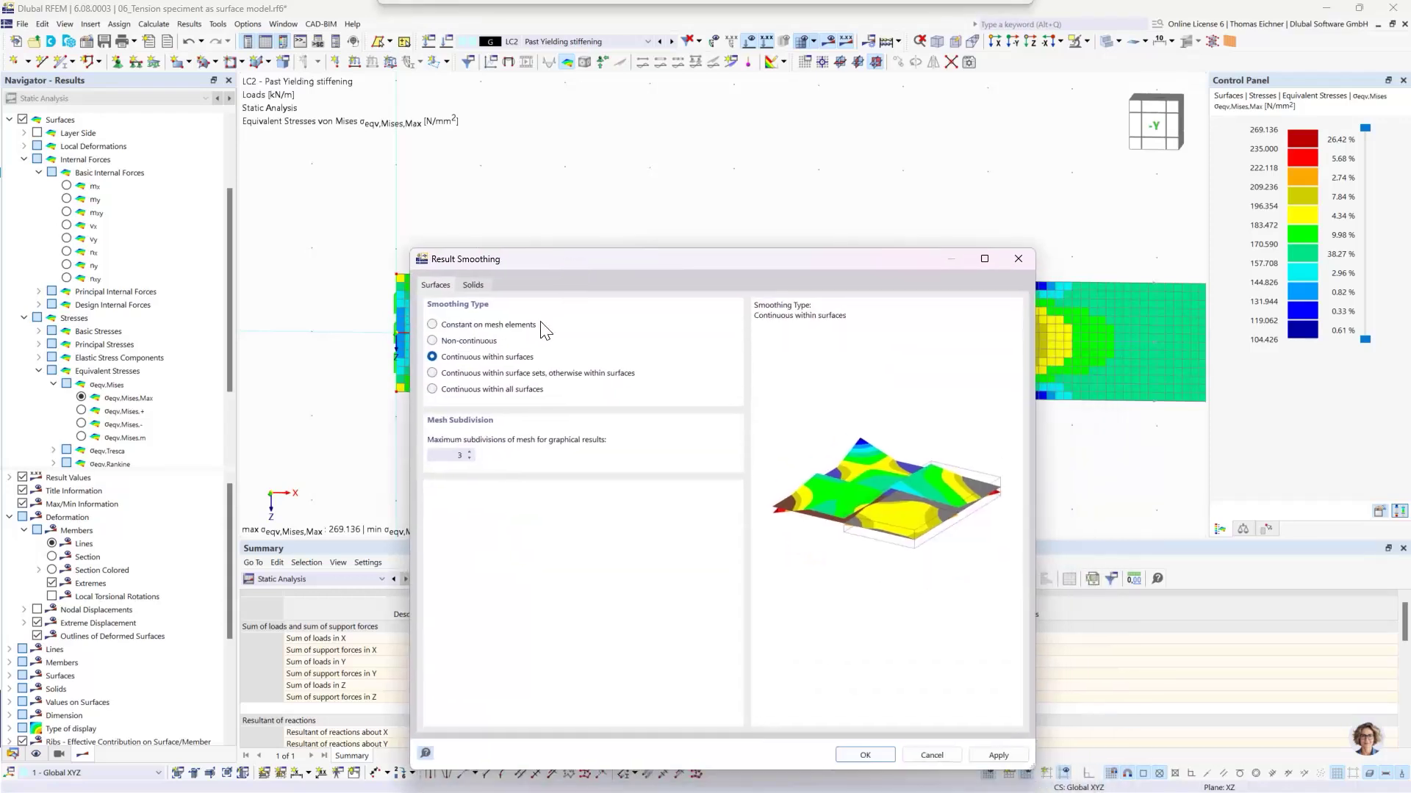
click(869, 755)
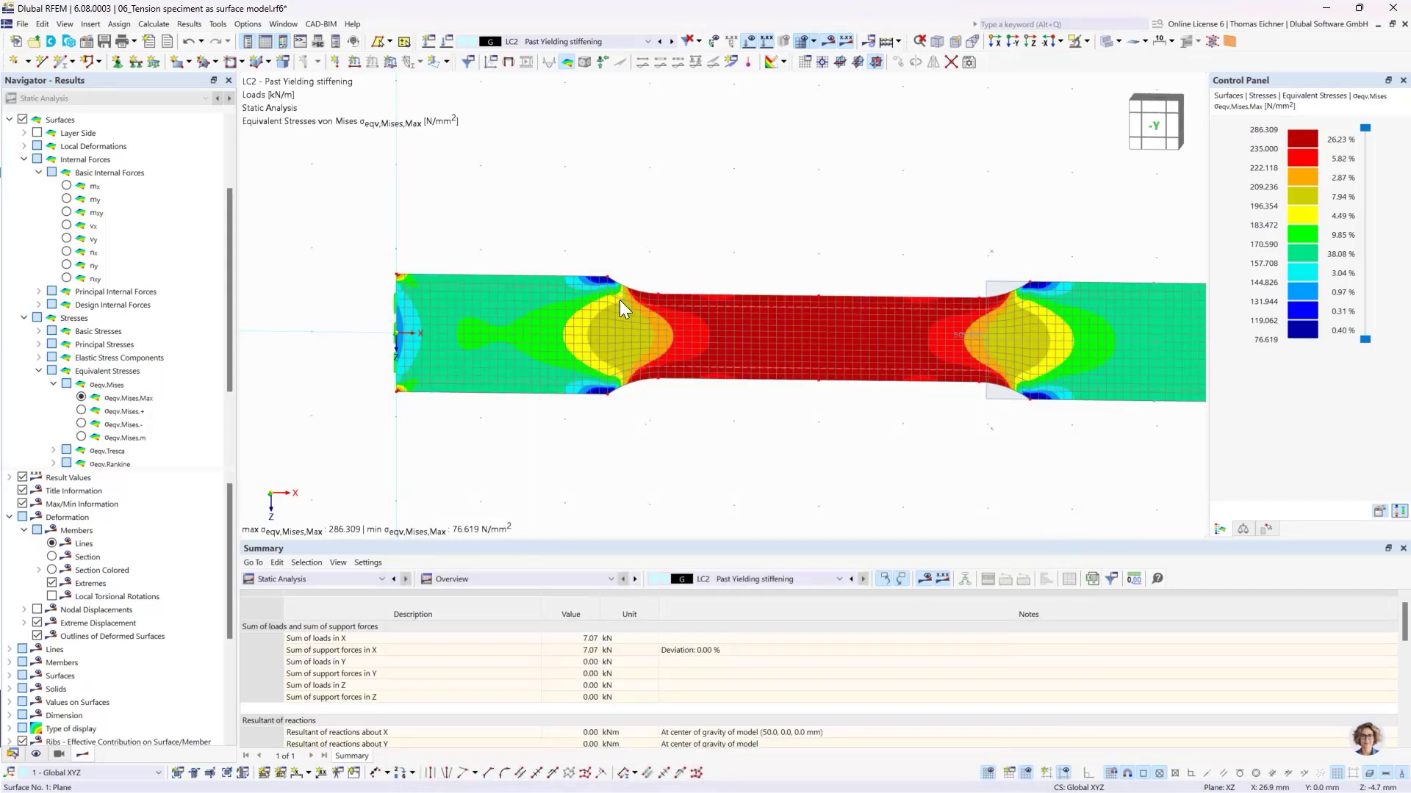
Step: Return the surface result smoothing type to Constant on mesh elements
right_click(617, 371)
click(581, 441)
click(188, 25)
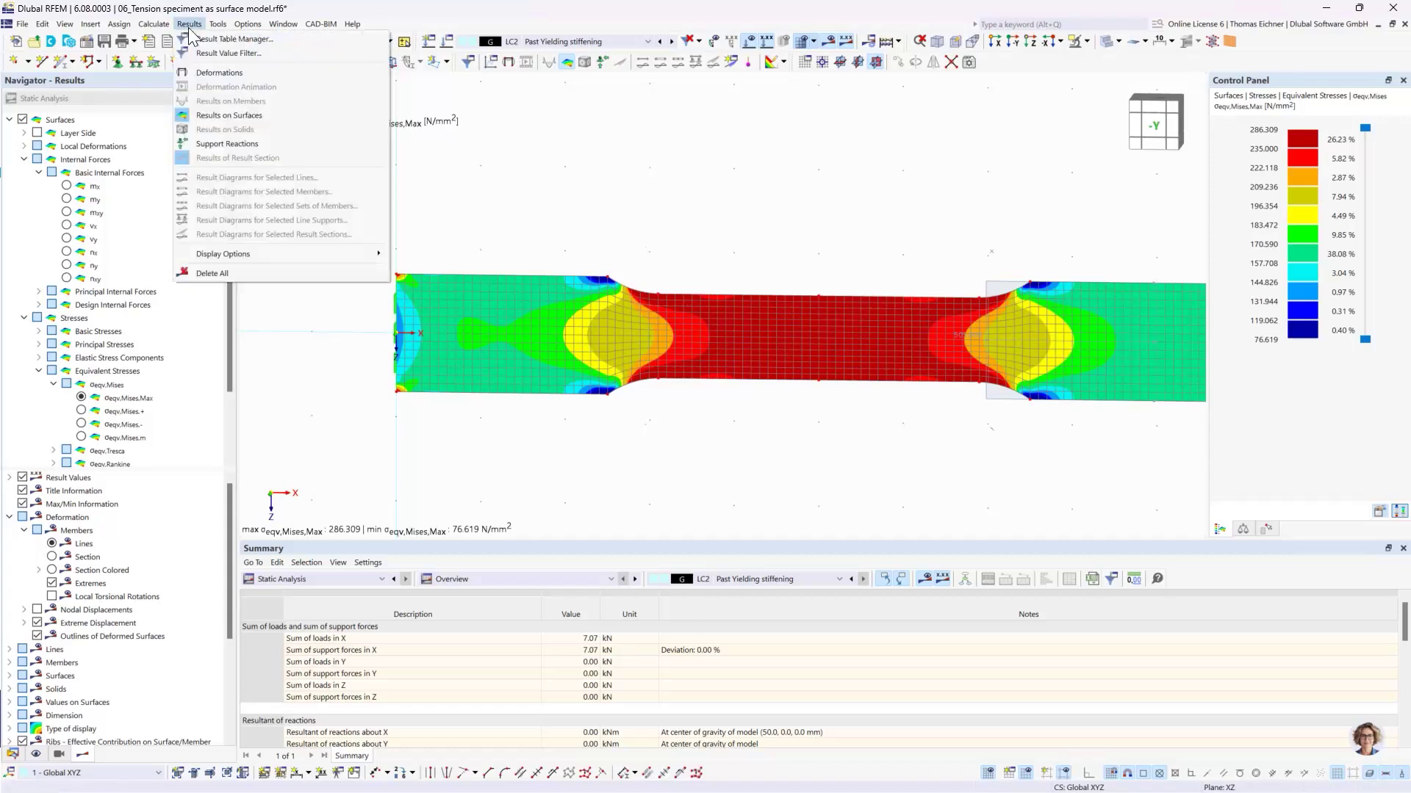
mouse_move(153, 23)
click(184, 316)
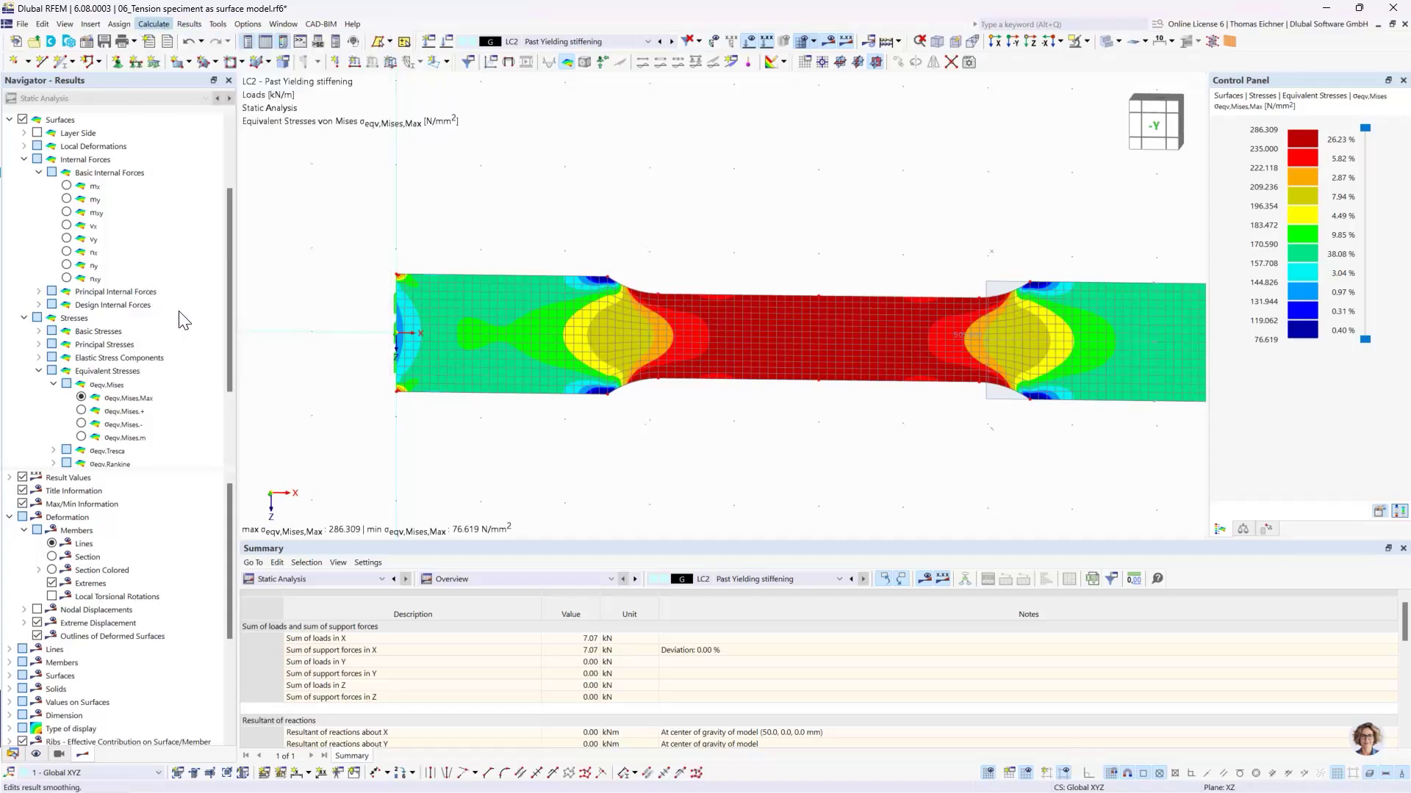
click(412, 212)
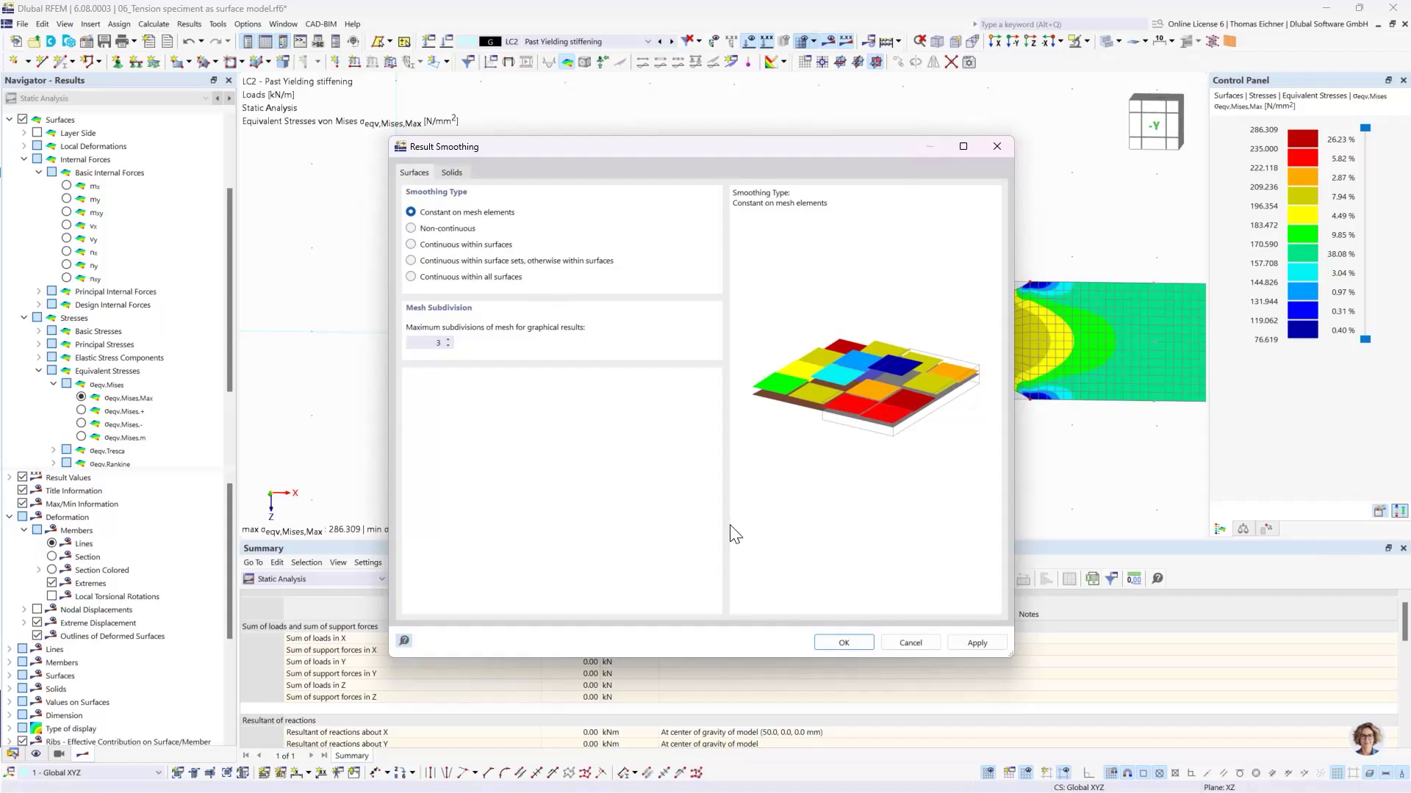
click(843, 643)
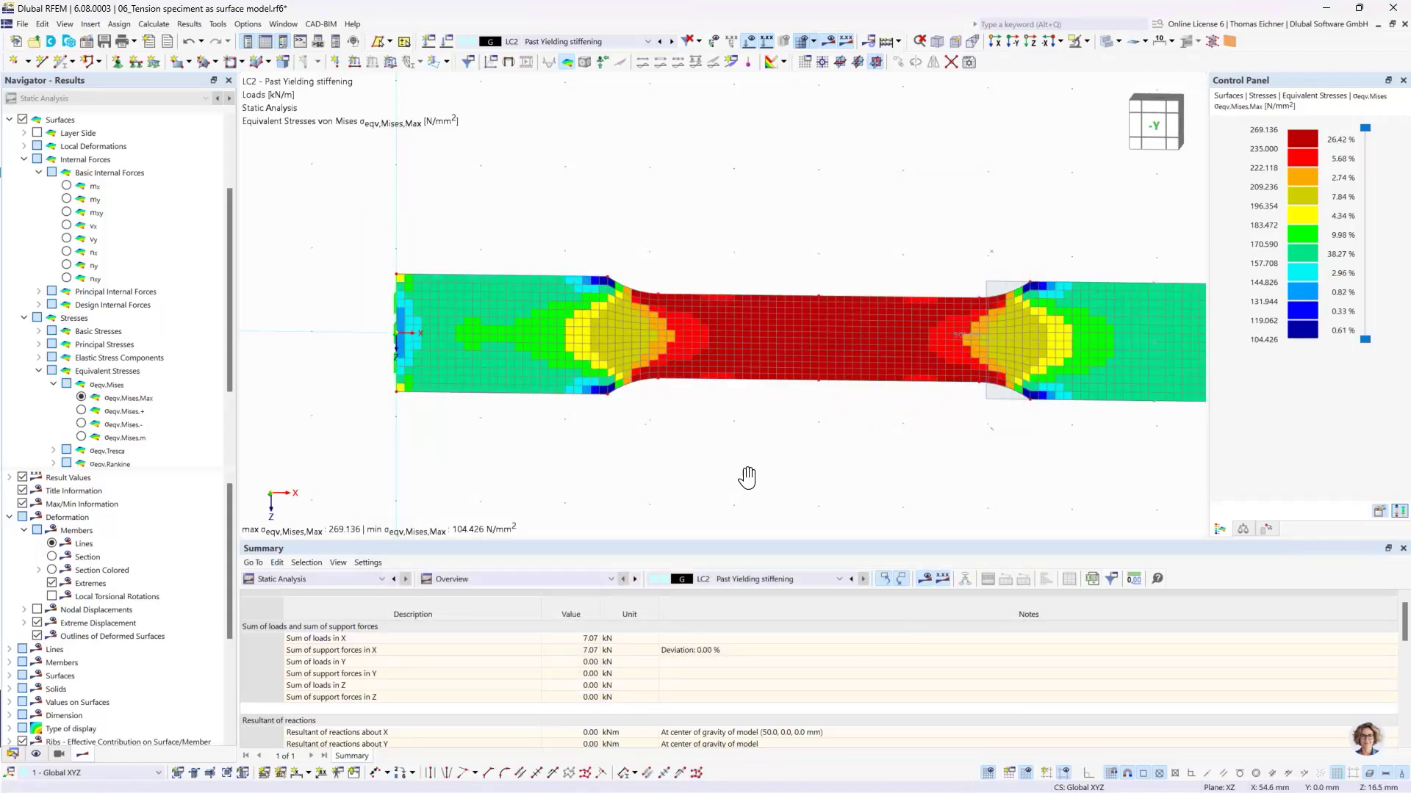
Step: Edit specimen surface 1 and select material 3 - S235 | Isotropic | Plastic (Surfaces/Solids) for its thickness
scroll(747, 478, down, 2)
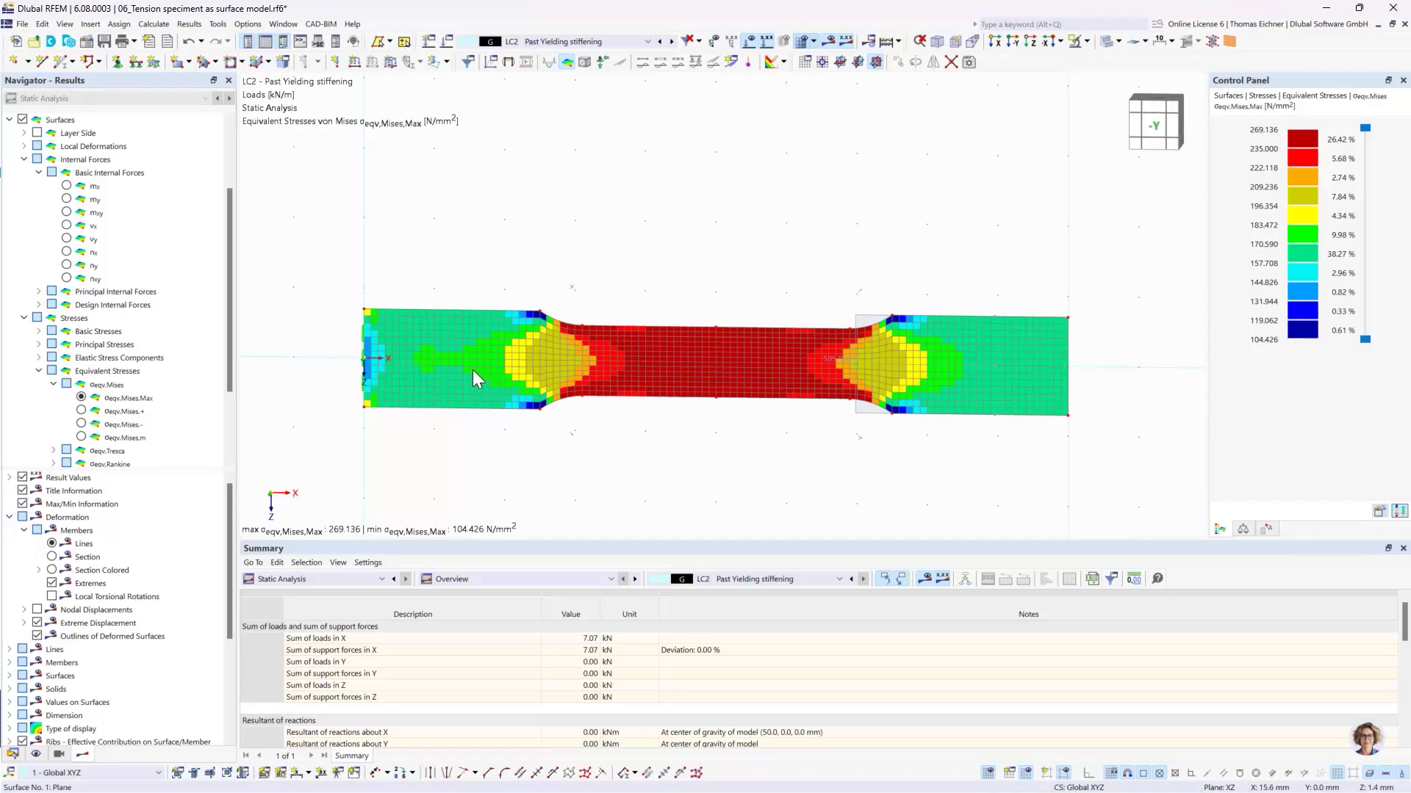
double_click(466, 390)
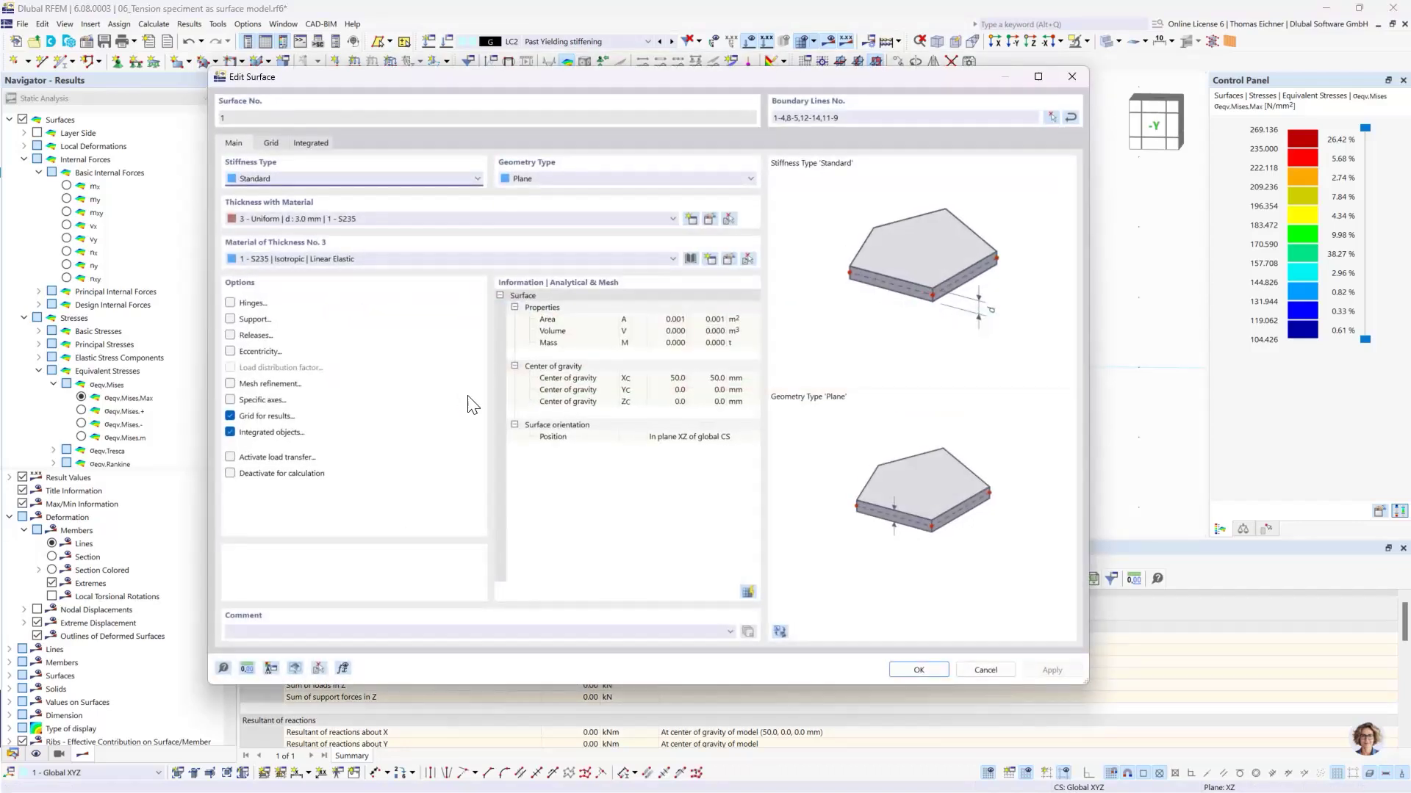
click(362, 257)
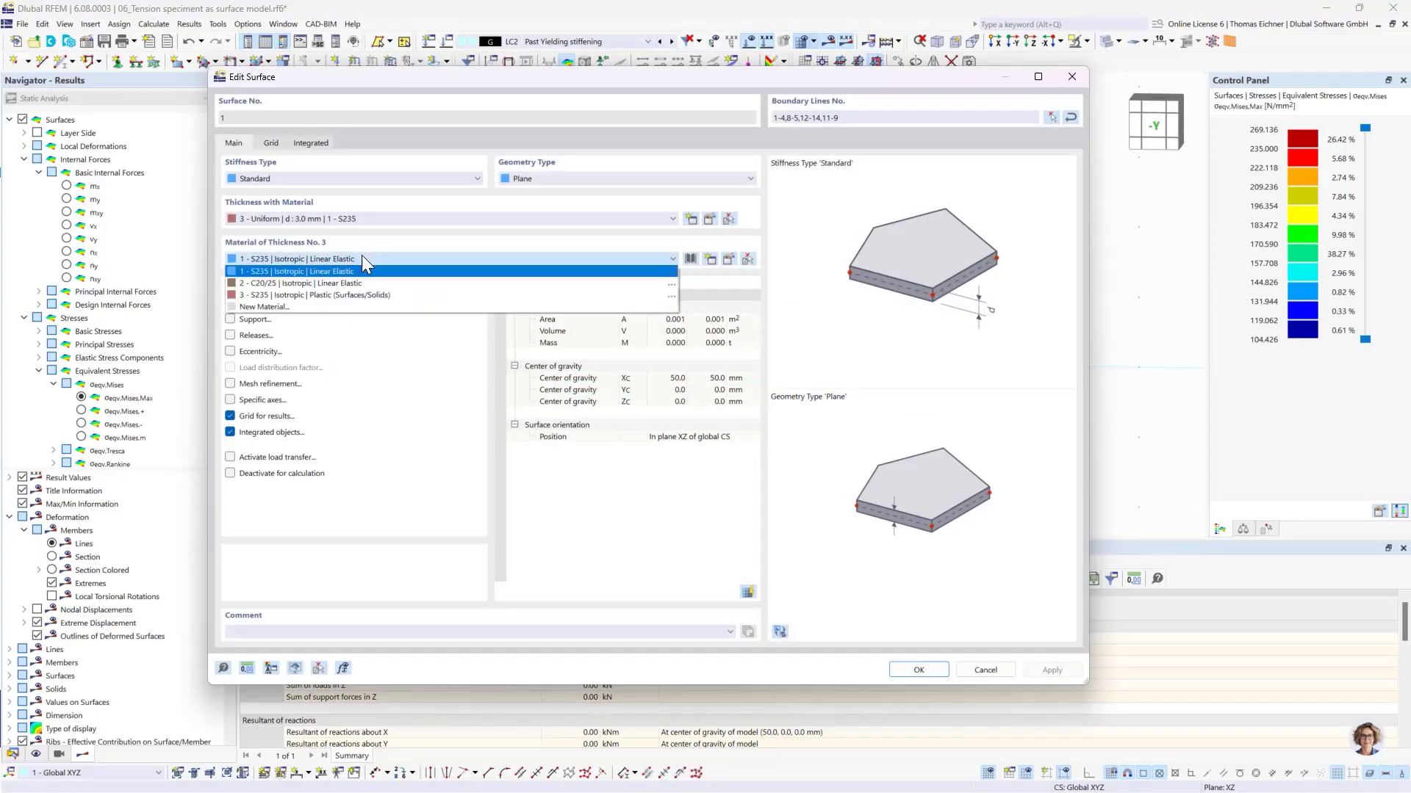
click(316, 294)
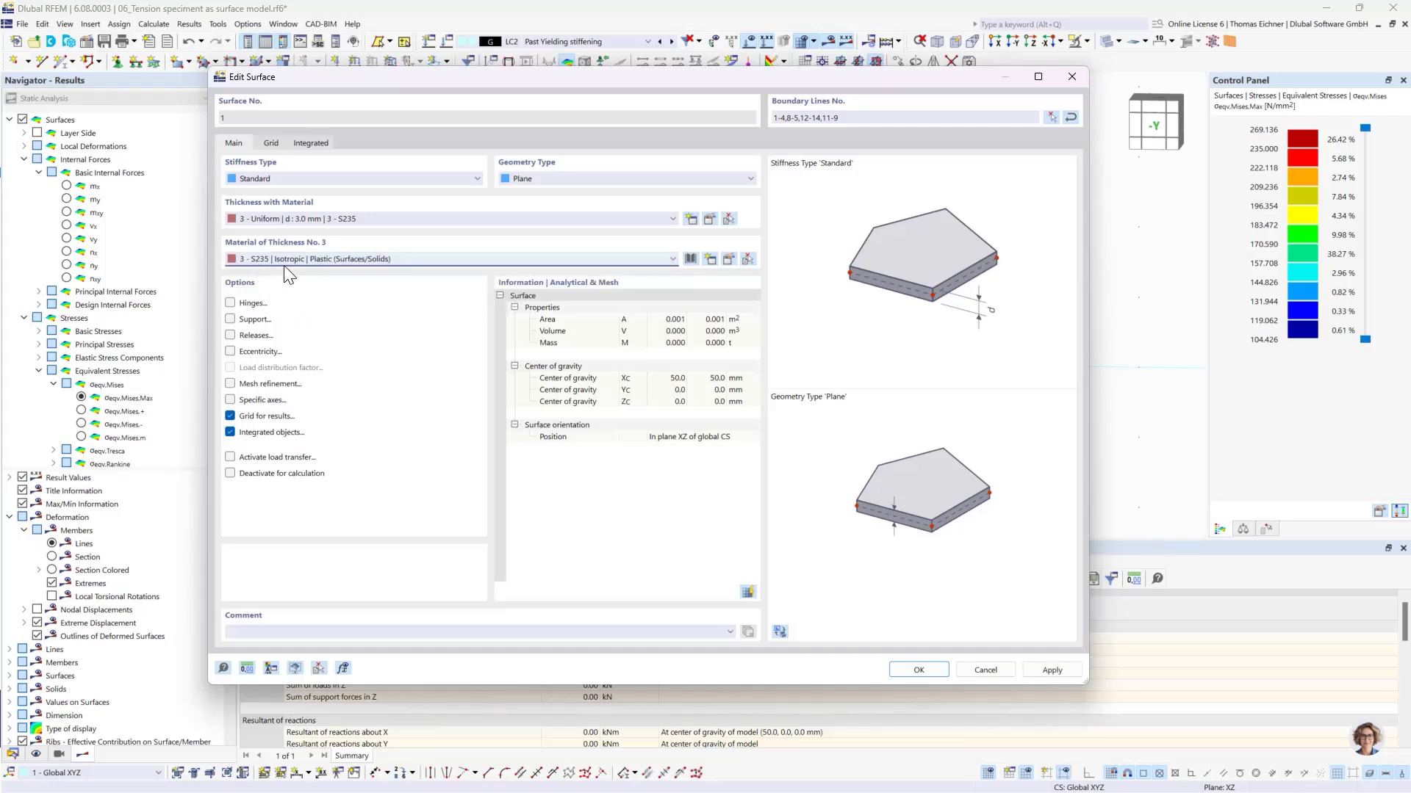
Step: Review the plastic S235 material's stress failure hypothesis, diagram type, modulus of elasticity and yield strengths
click(726, 259)
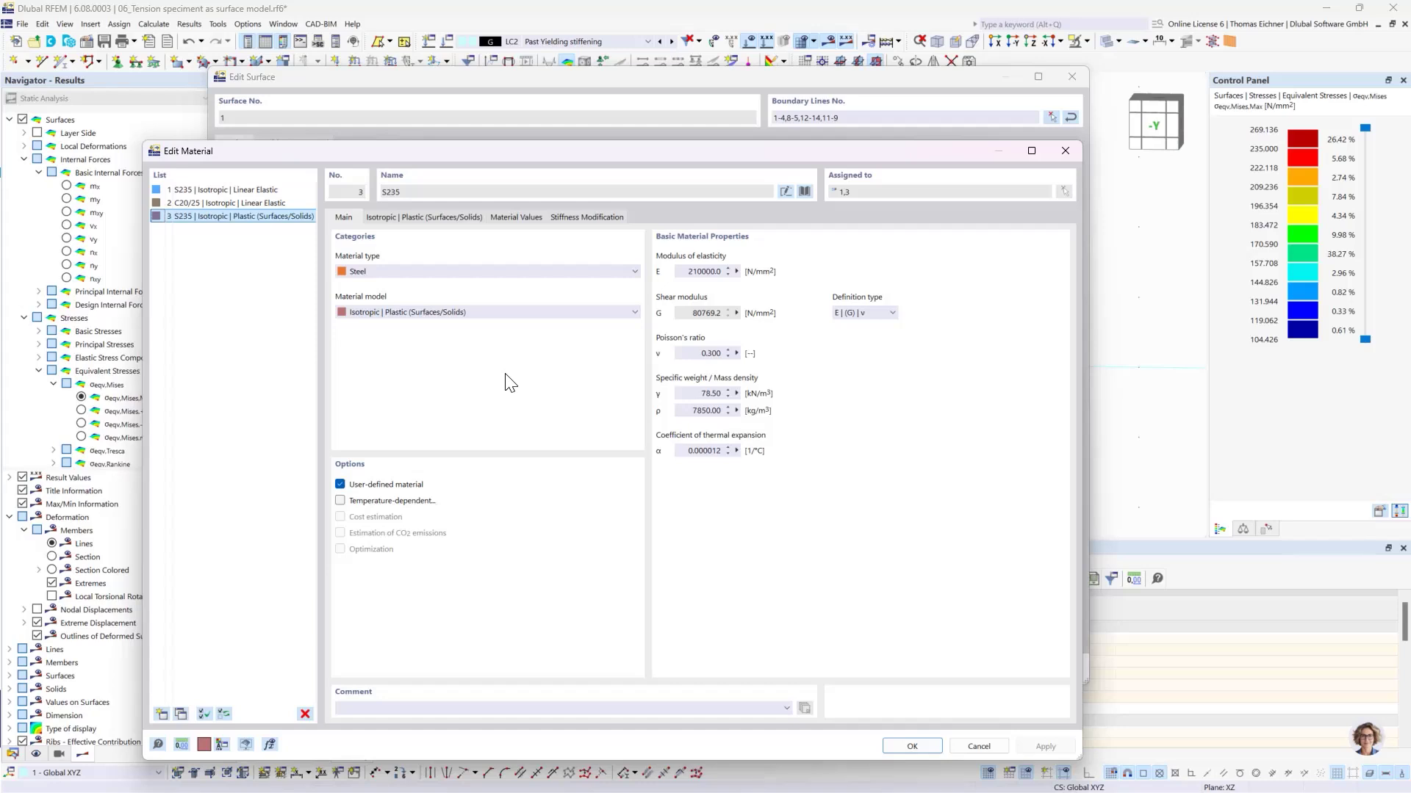
click(430, 218)
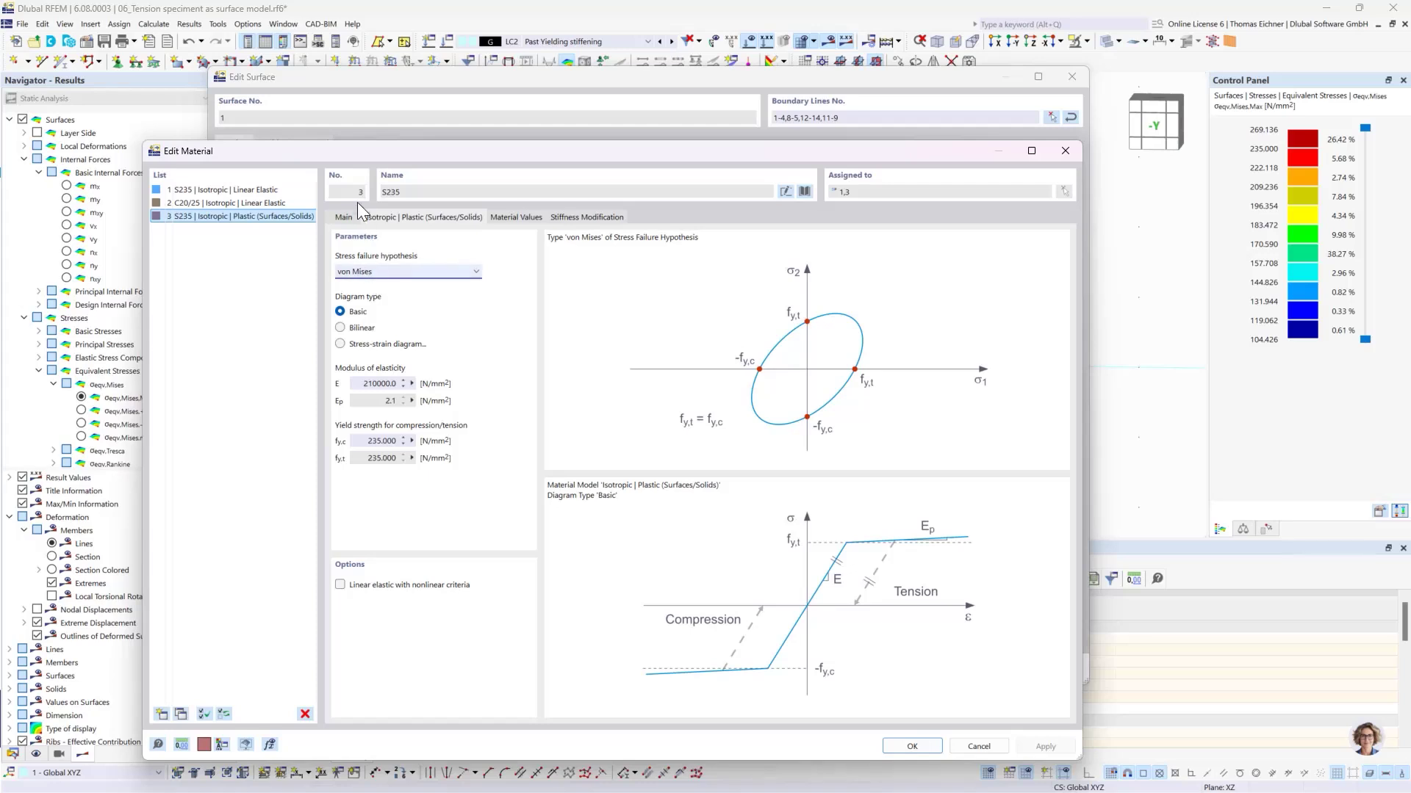
drag(354, 157, 426, 166)
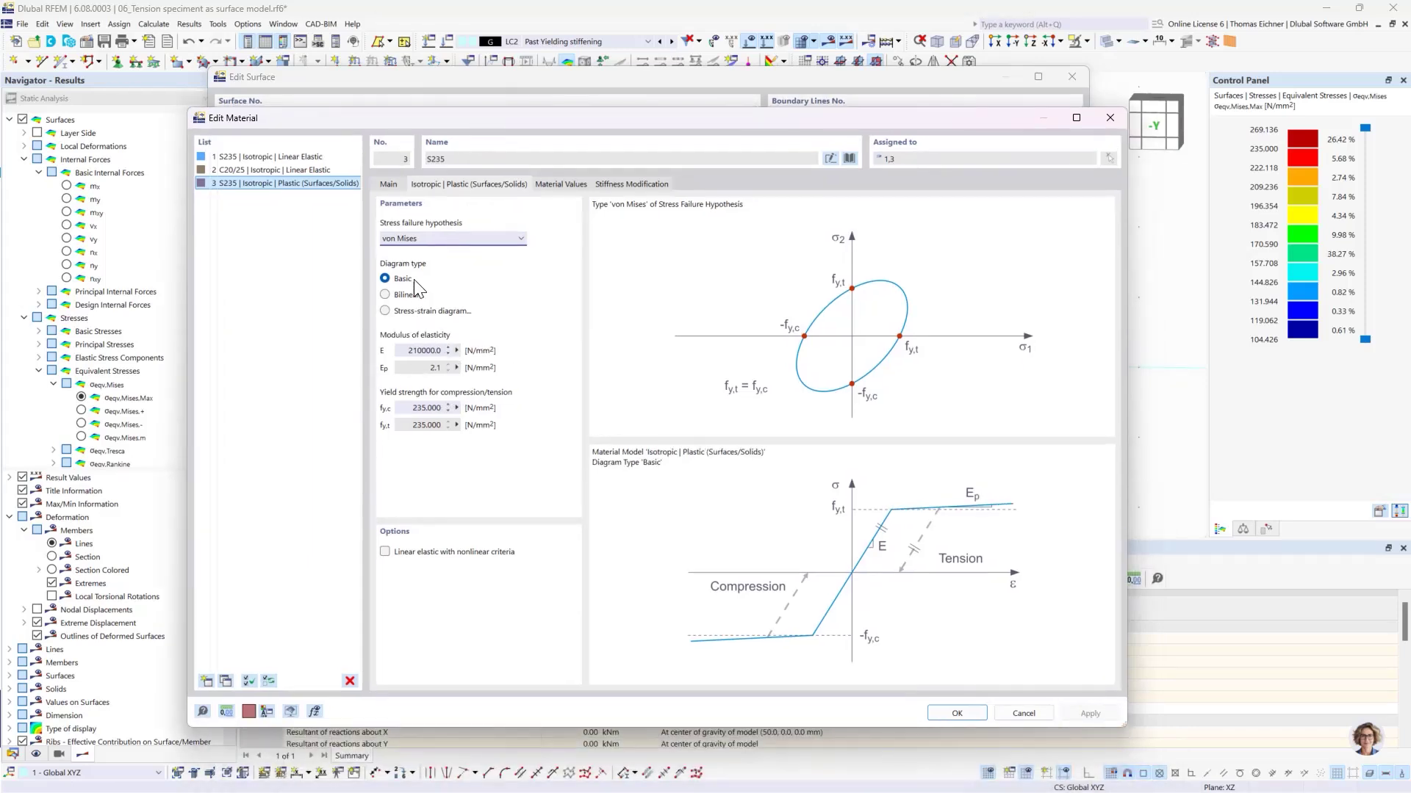
double_click(412, 407)
double_click(408, 425)
click(412, 351)
click(953, 711)
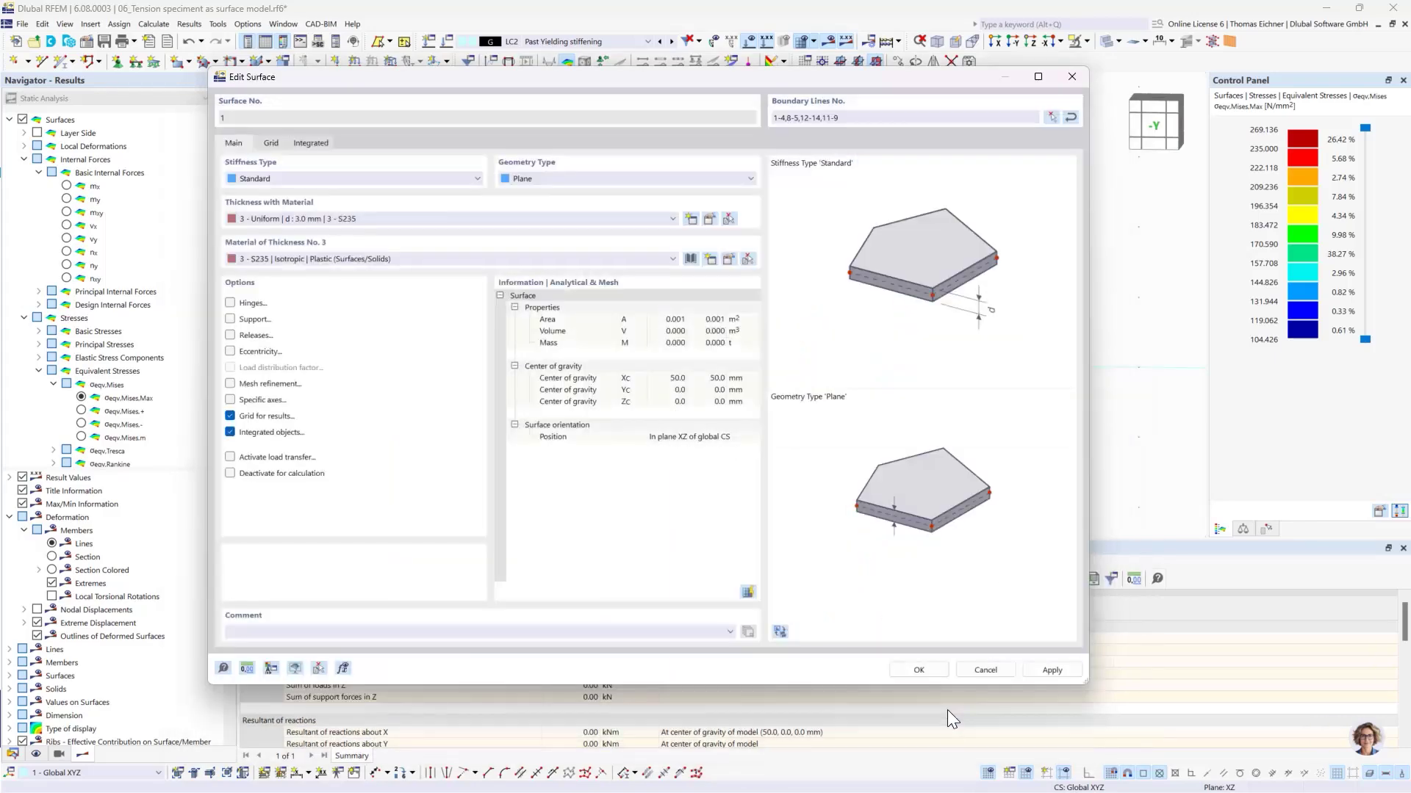
Step: Accept the surface change including deletion of the existing results, and calculate and view the von Mises stresses for LC1 Yielding Limit
click(931, 669)
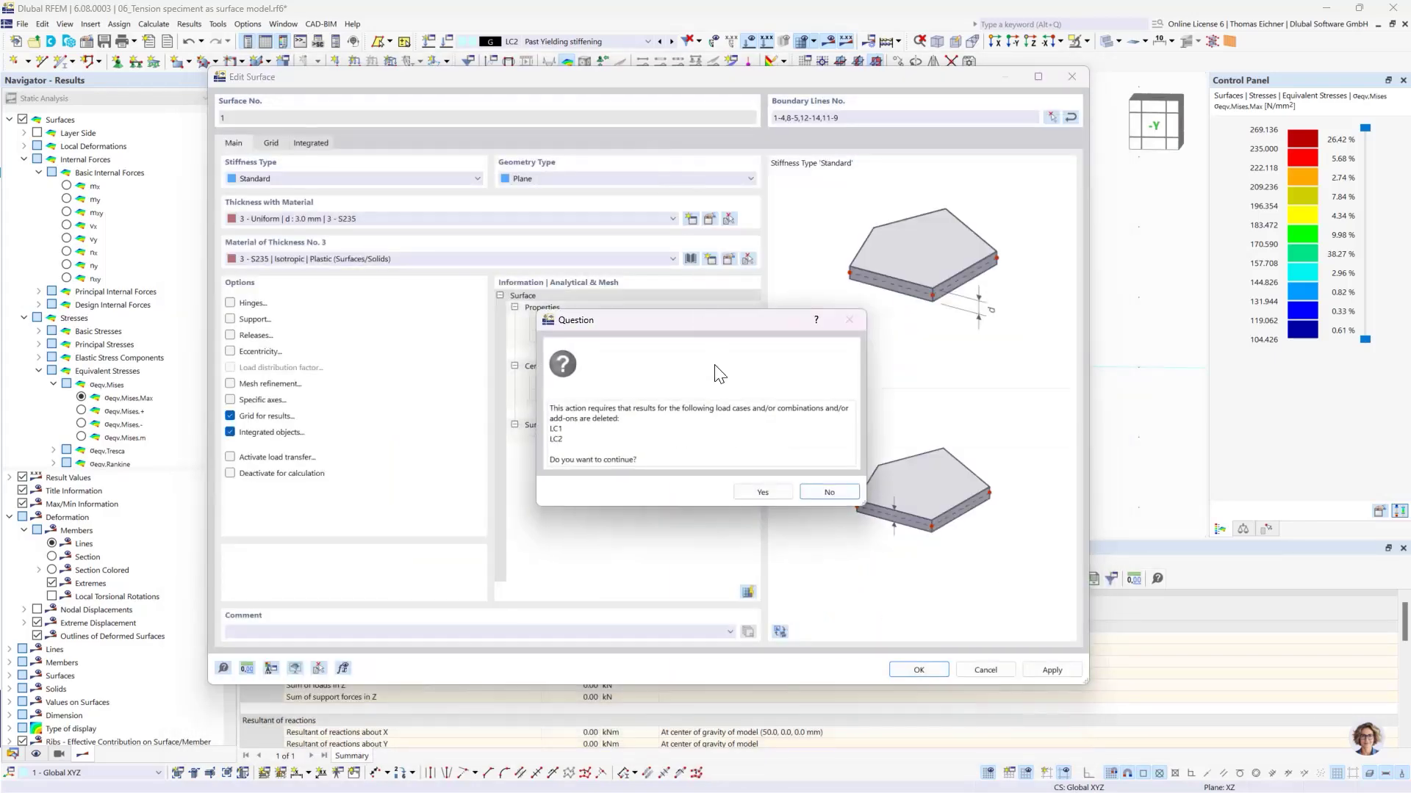
key(Return)
click(660, 41)
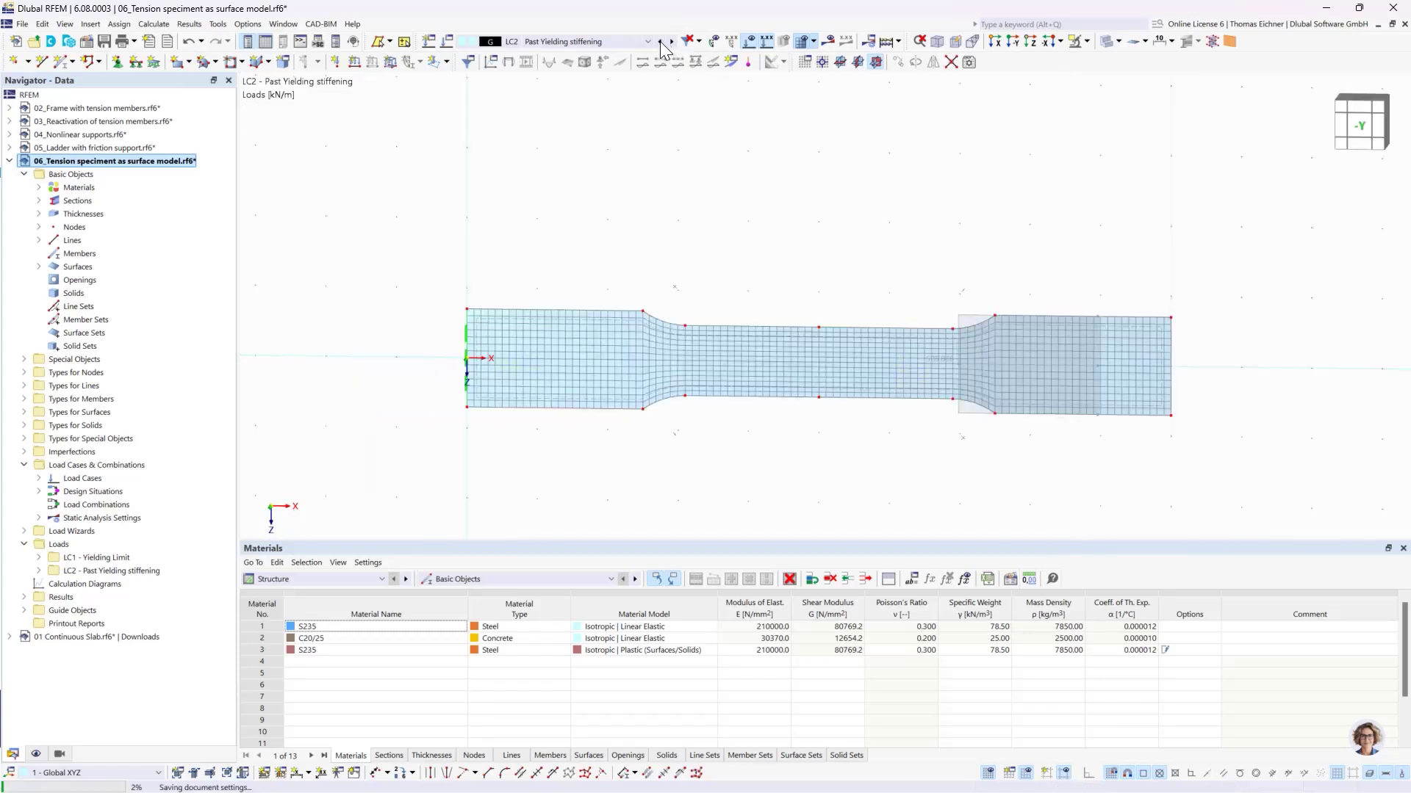
click(876, 62)
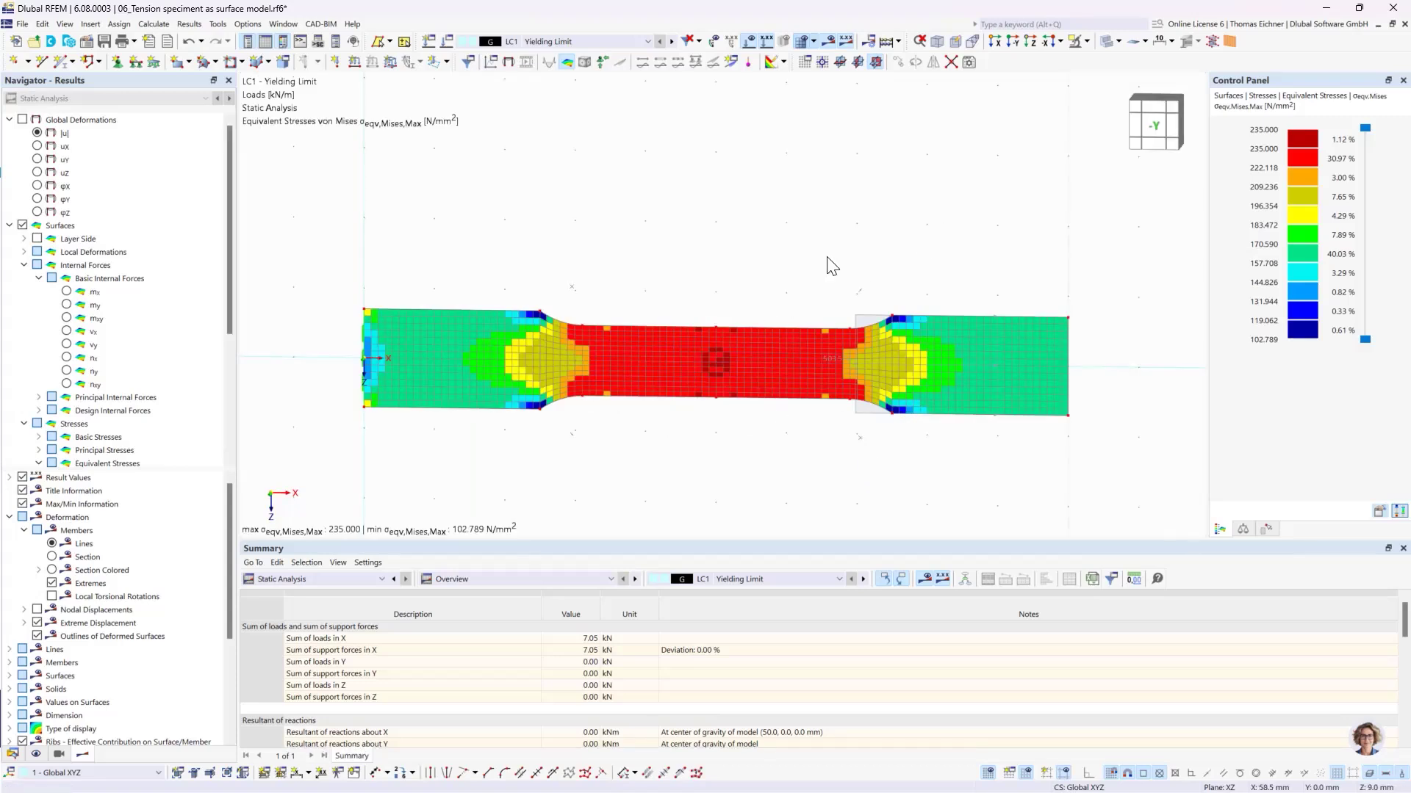
middle_drag(752, 225, 755, 195)
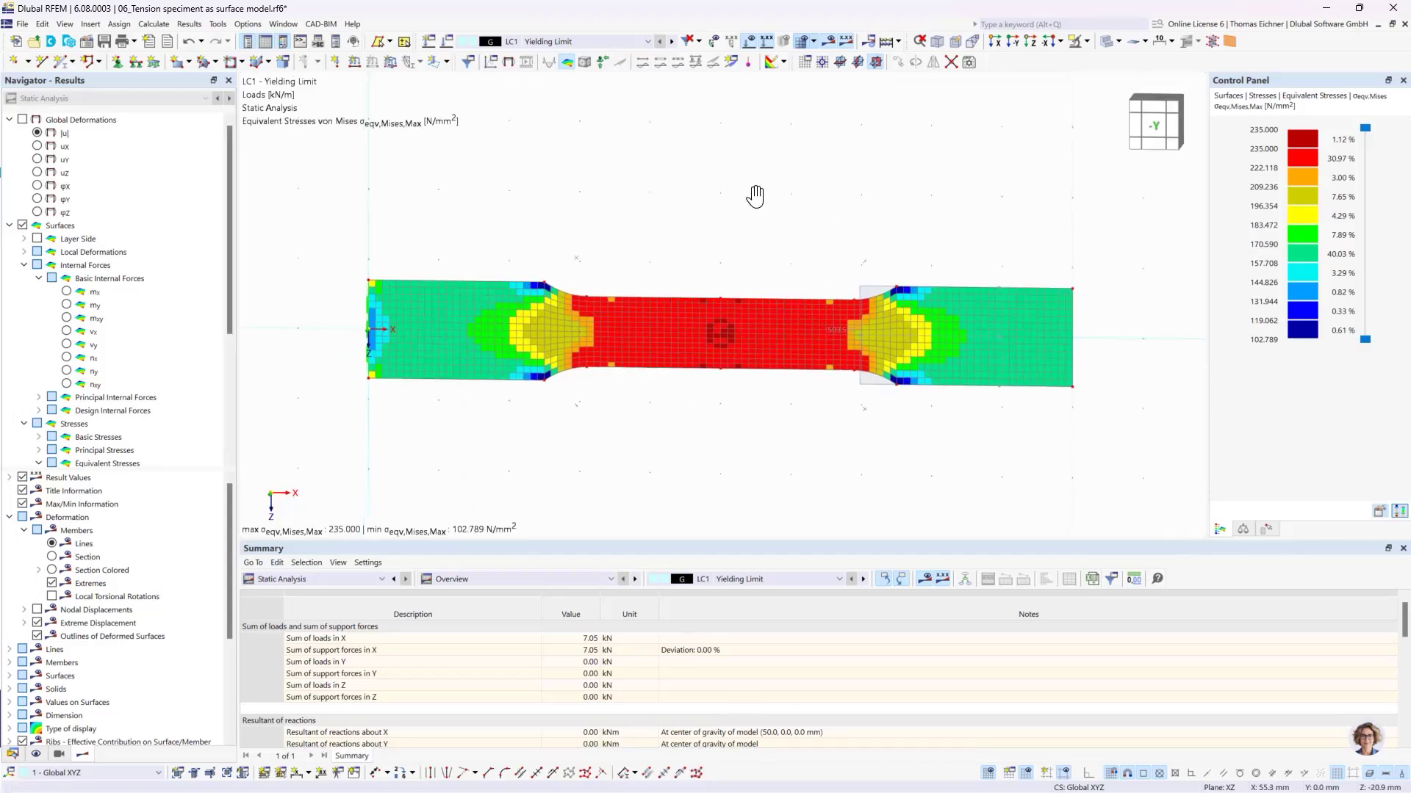
middle_drag(931, 245, 896, 248)
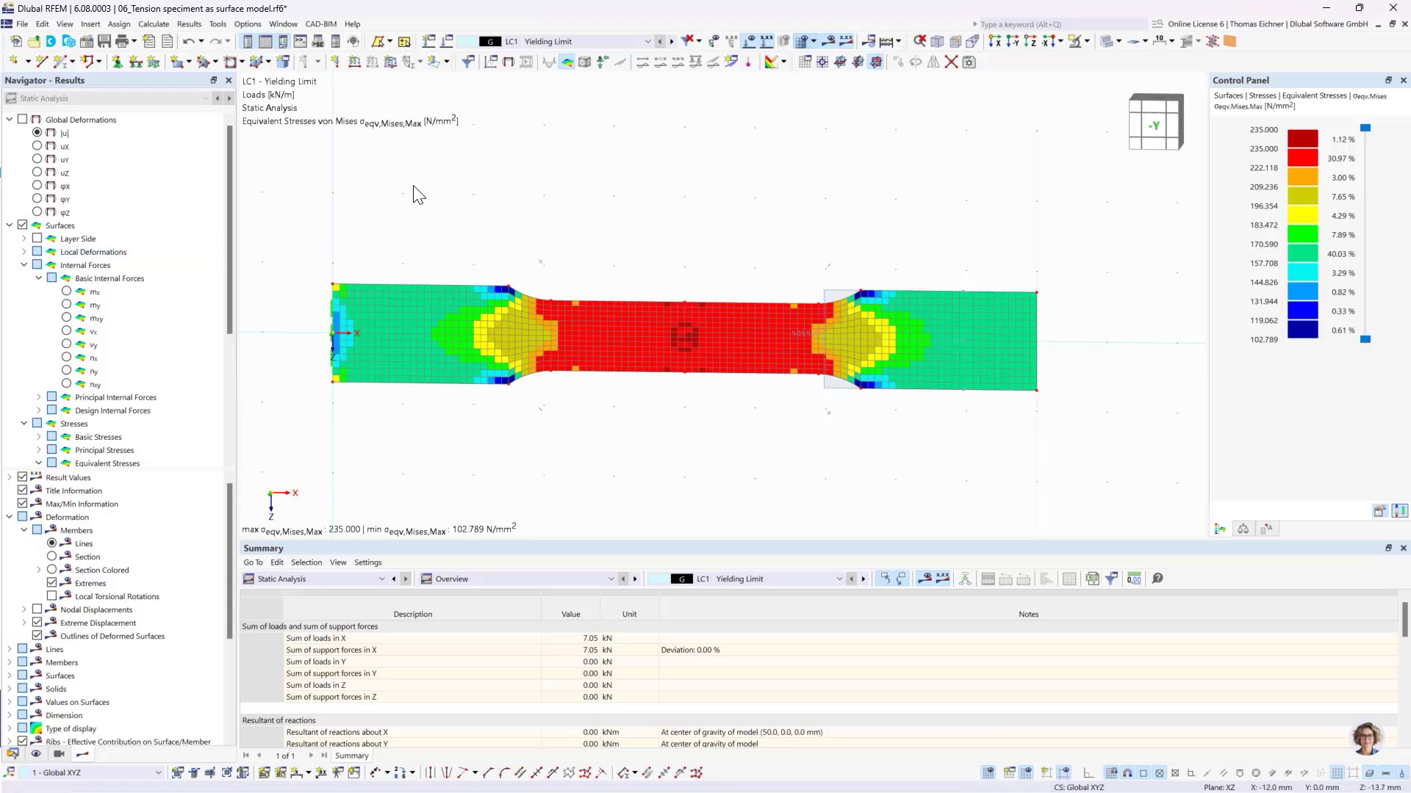
Step: View the global deformations |u| of the specimen for LC1 Yielding Limit and for LC2 Past Yielding stiffening
click(38, 134)
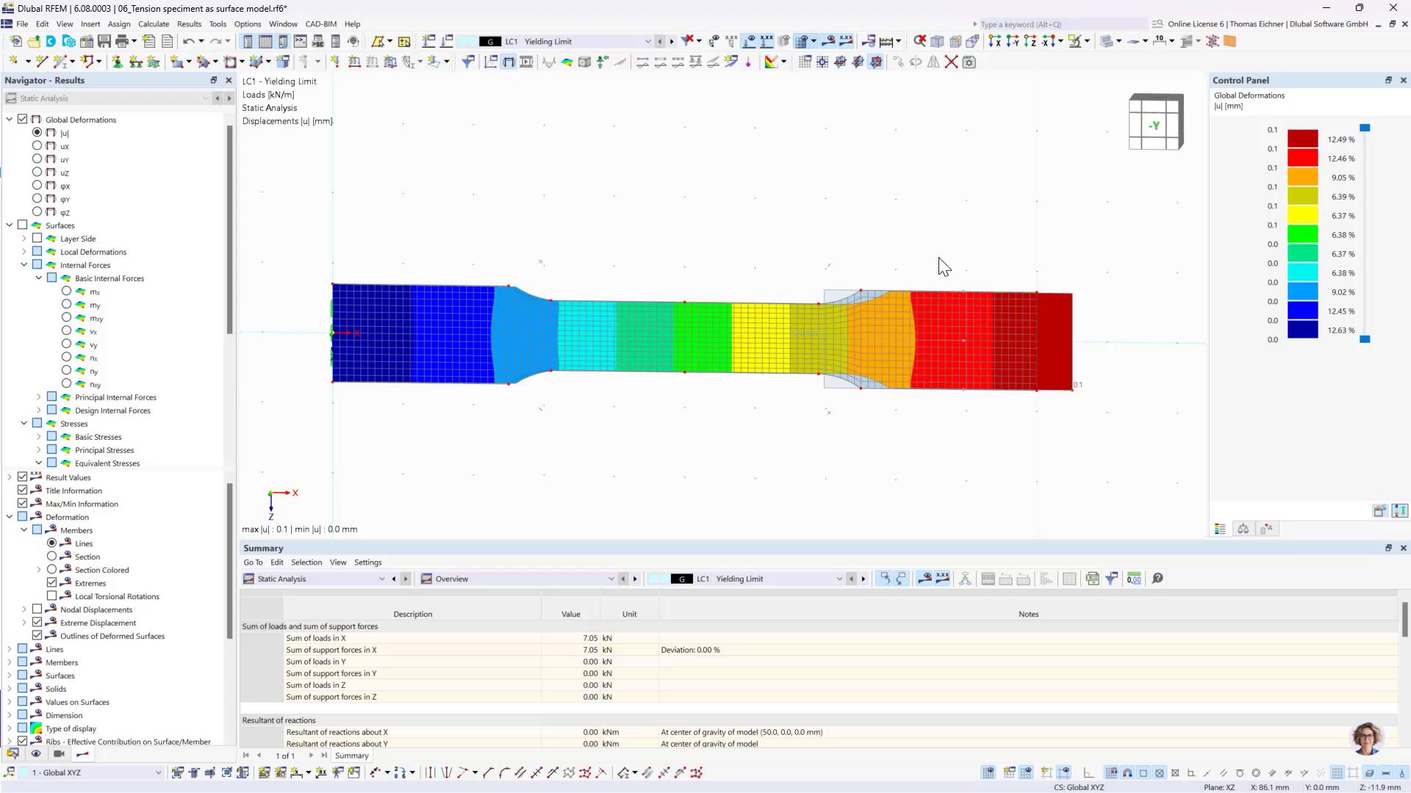
click(645, 42)
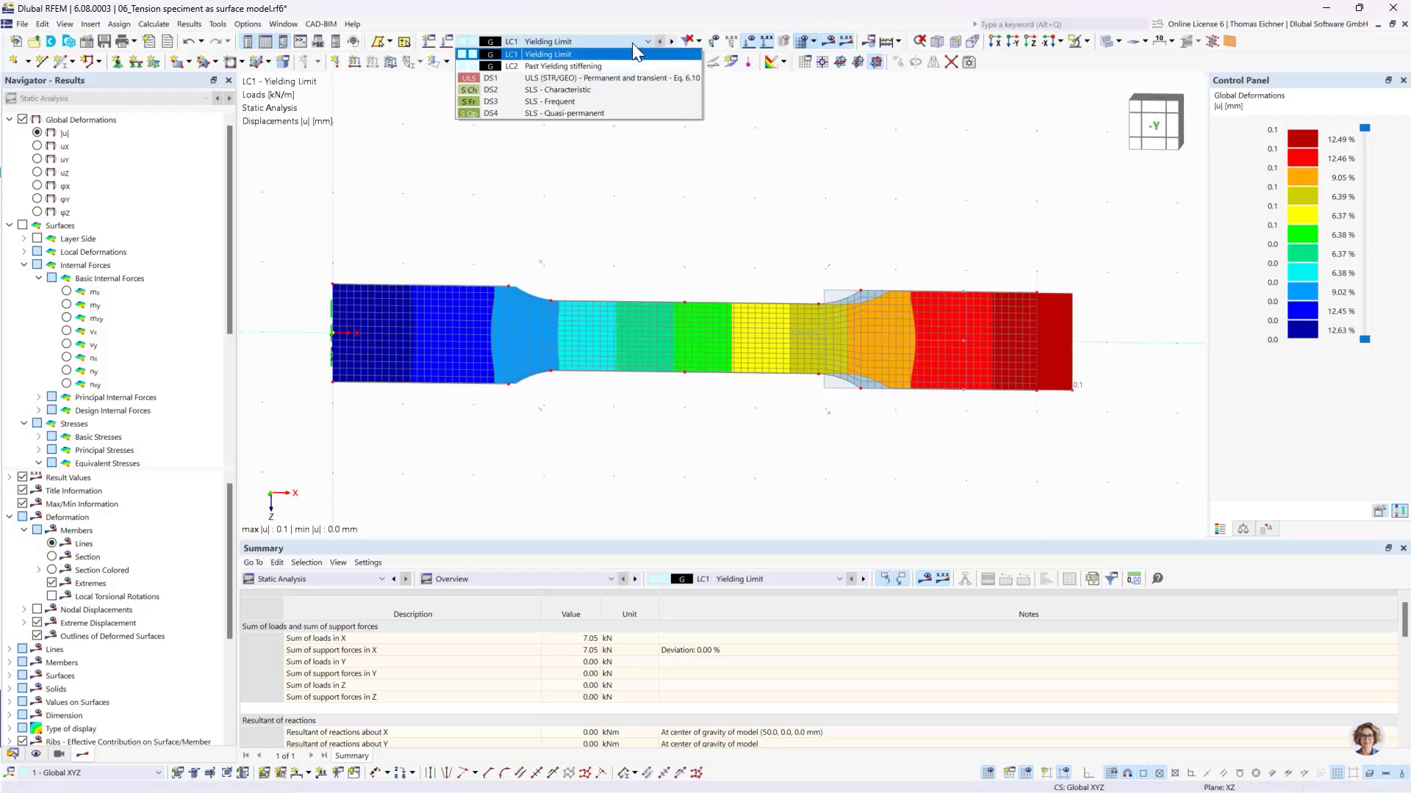
click(581, 67)
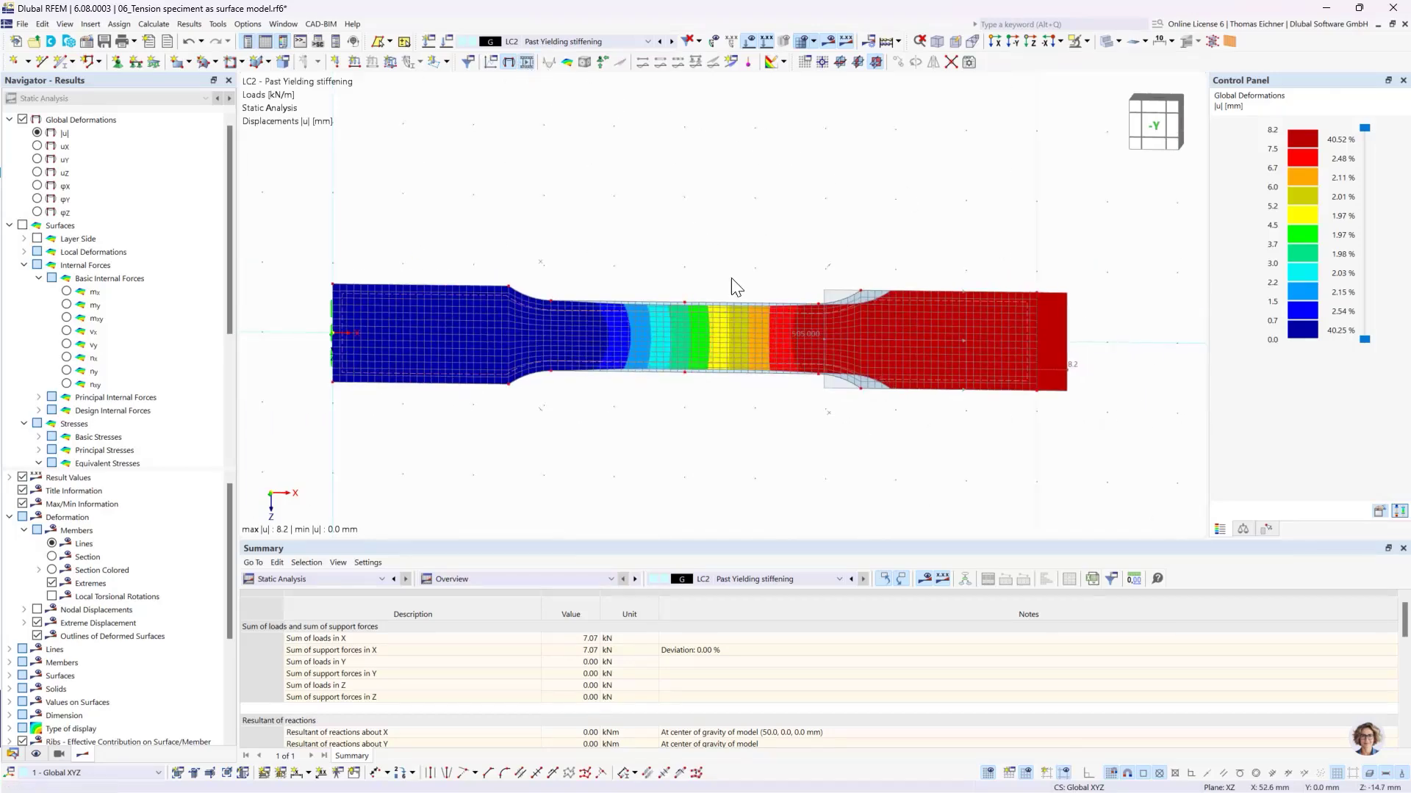
scroll(846, 349, up, 5)
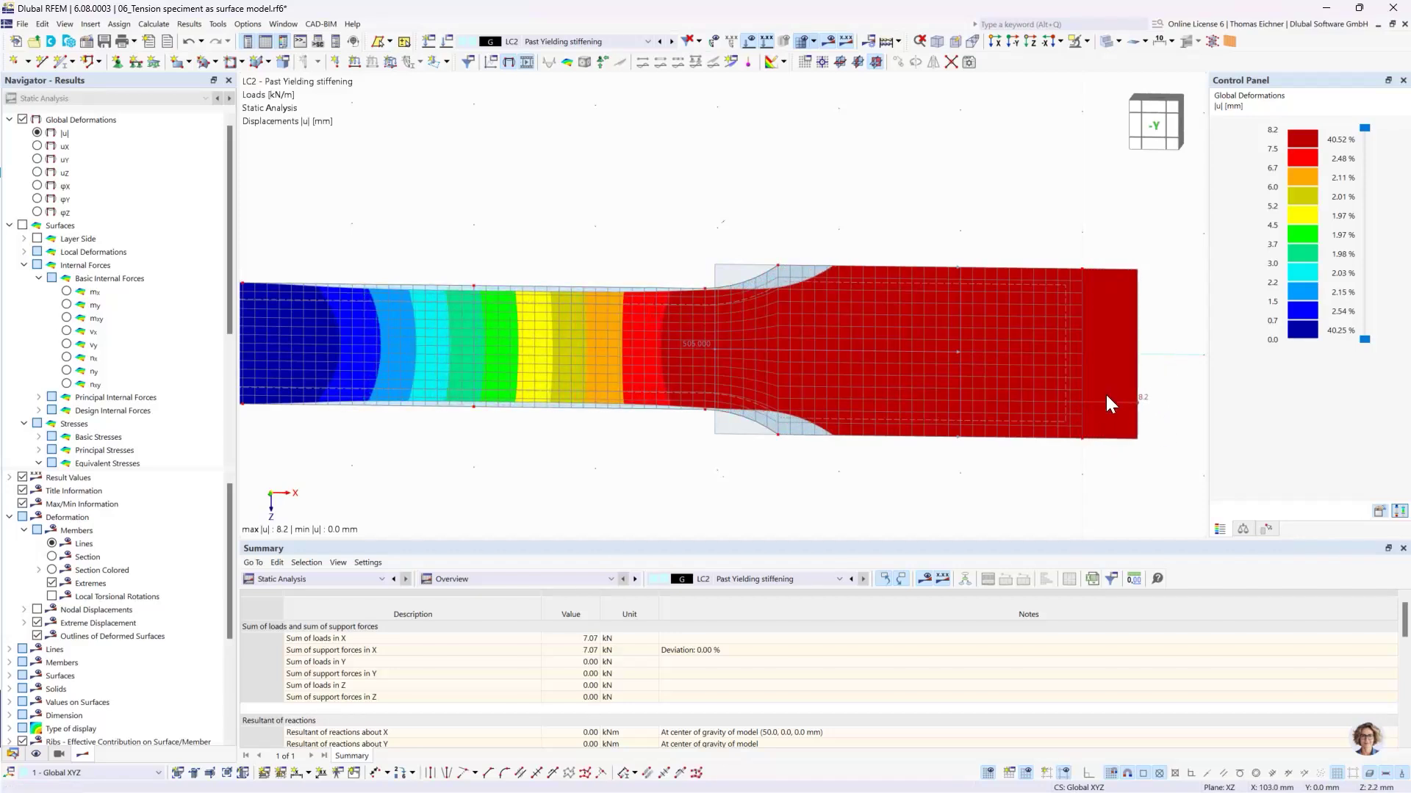
scroll(1107, 398, down, 1)
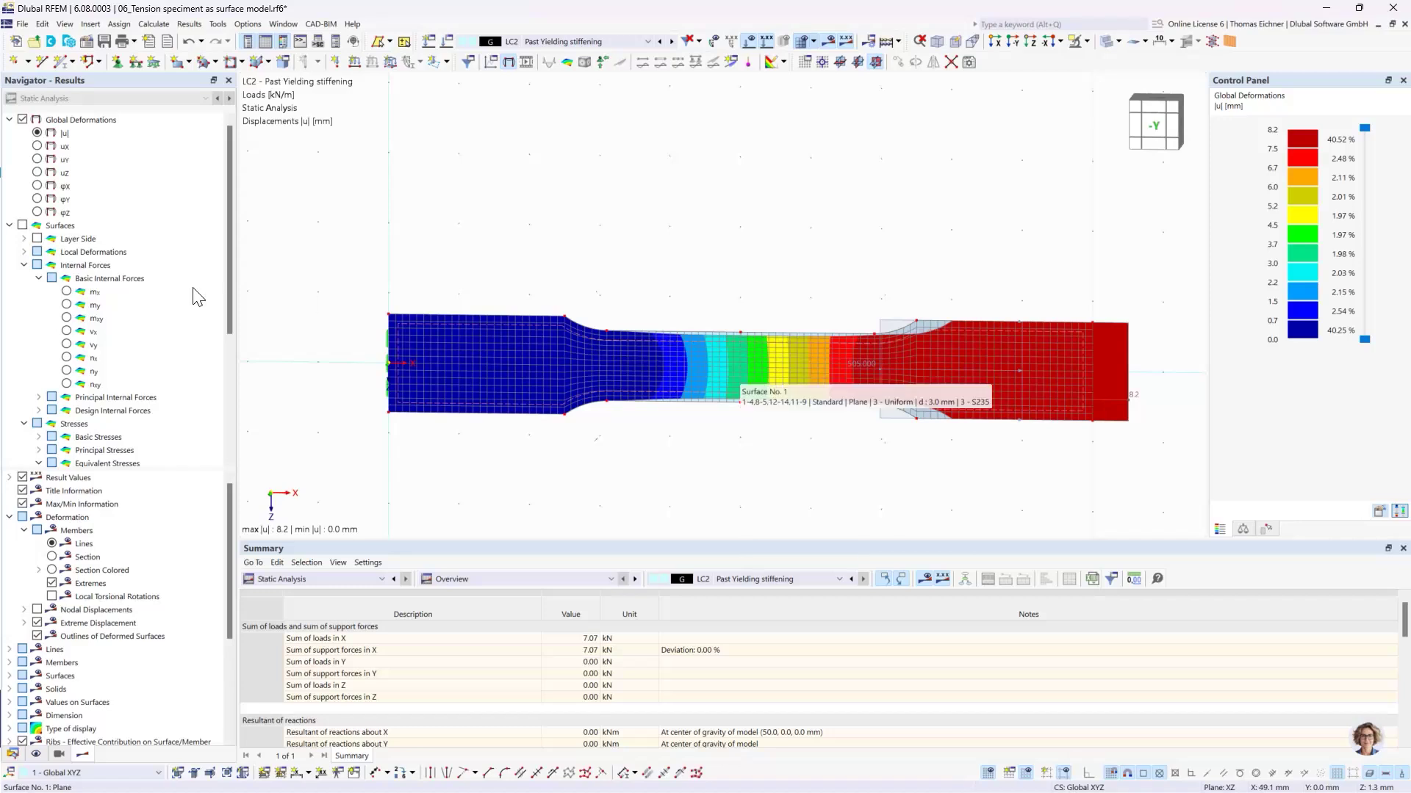
Step: Show the nonlinearity rate ηpl criterion on the specimen for LC2 Past Yielding stiffening
scroll(188, 301, down, 5)
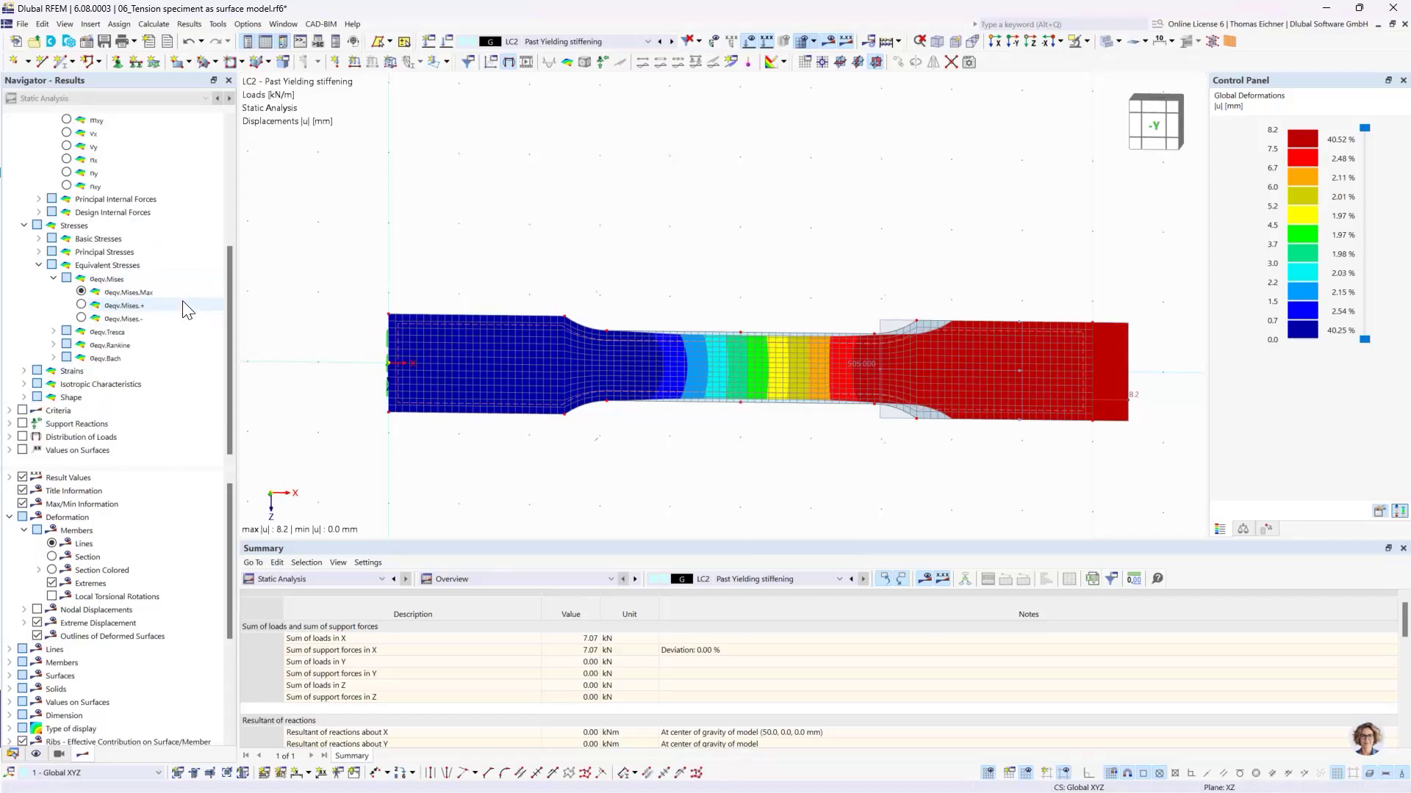
click(9, 411)
click(57, 411)
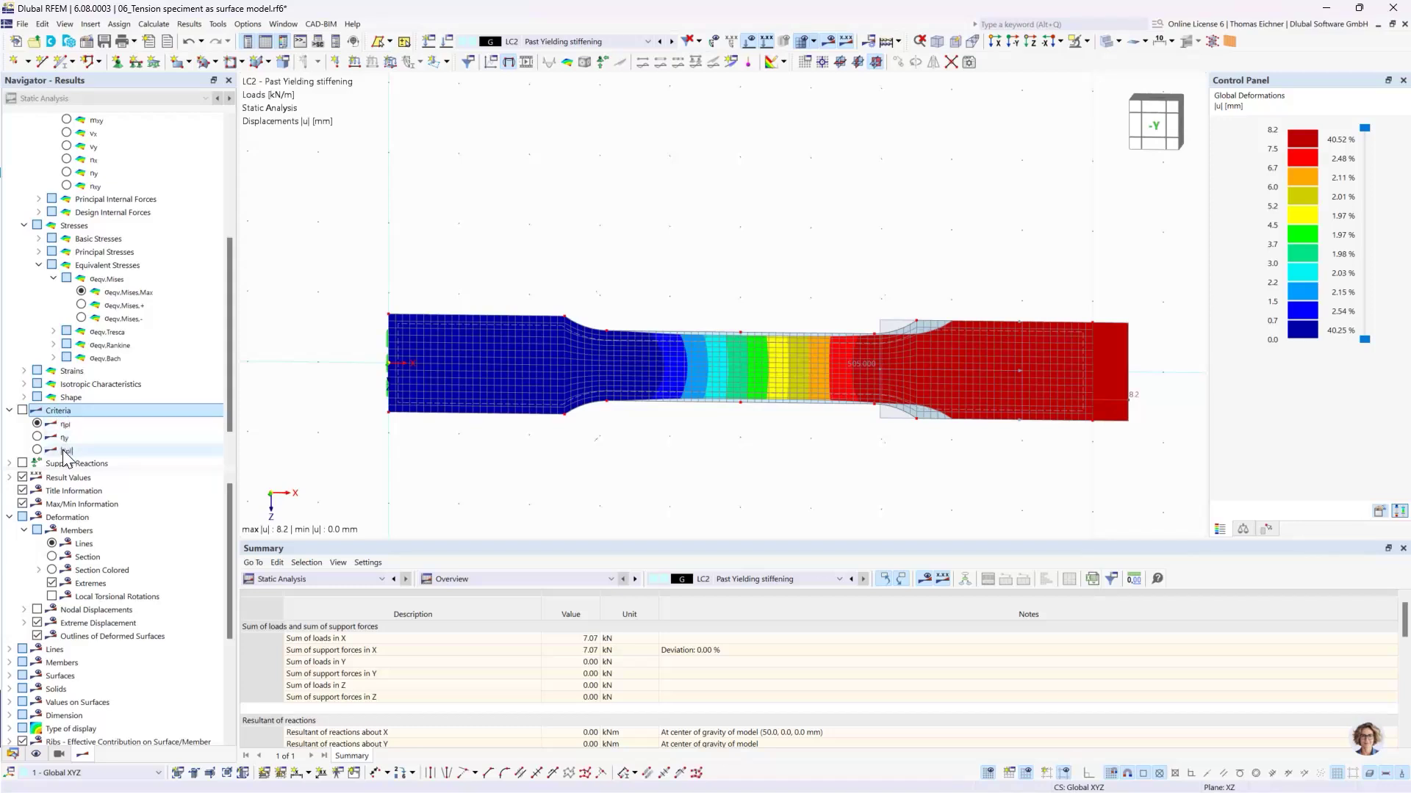
click(37, 424)
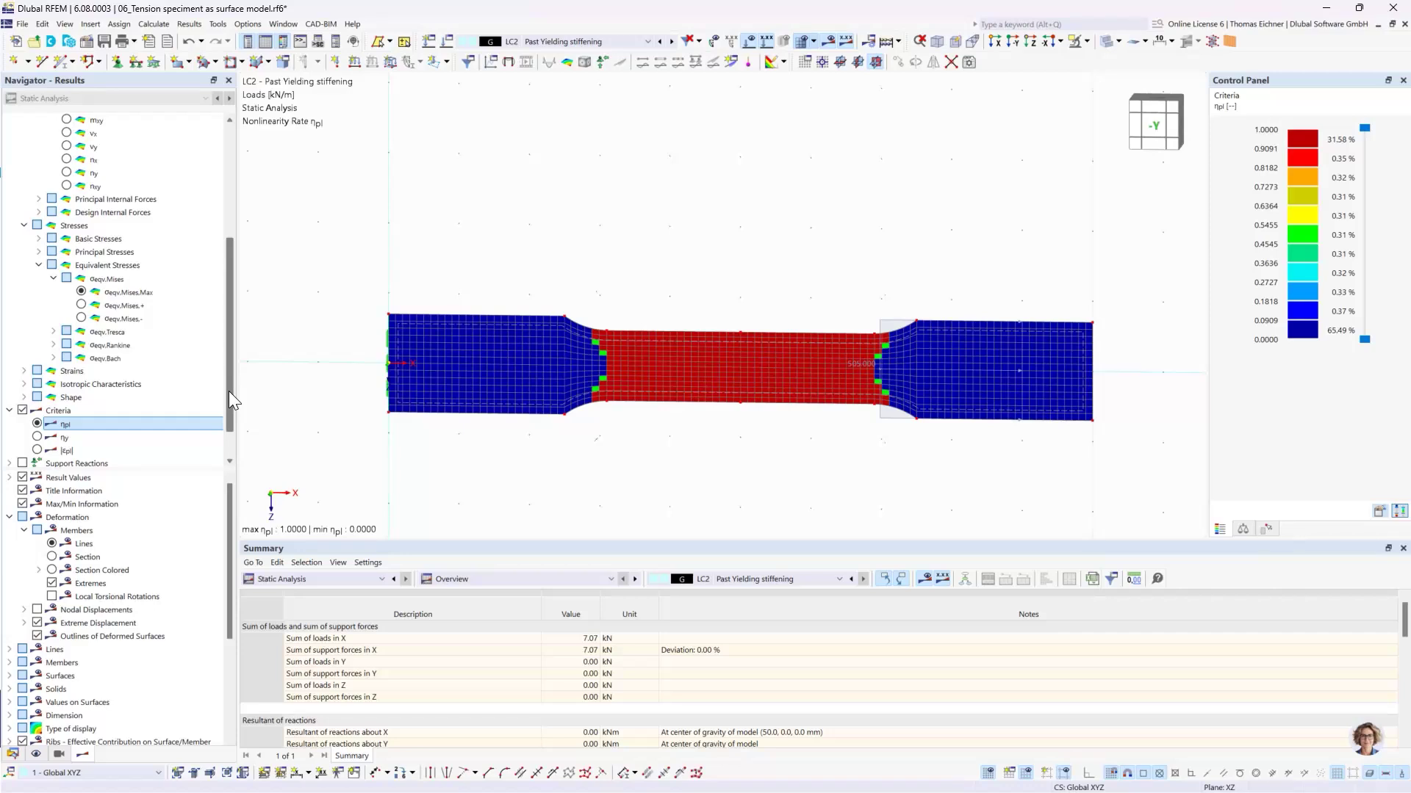
Step: Show the maximum equivalent von Mises stresses of the specimen for LC2 and inspect its narrow middle part
scroll(230, 401, up, 4)
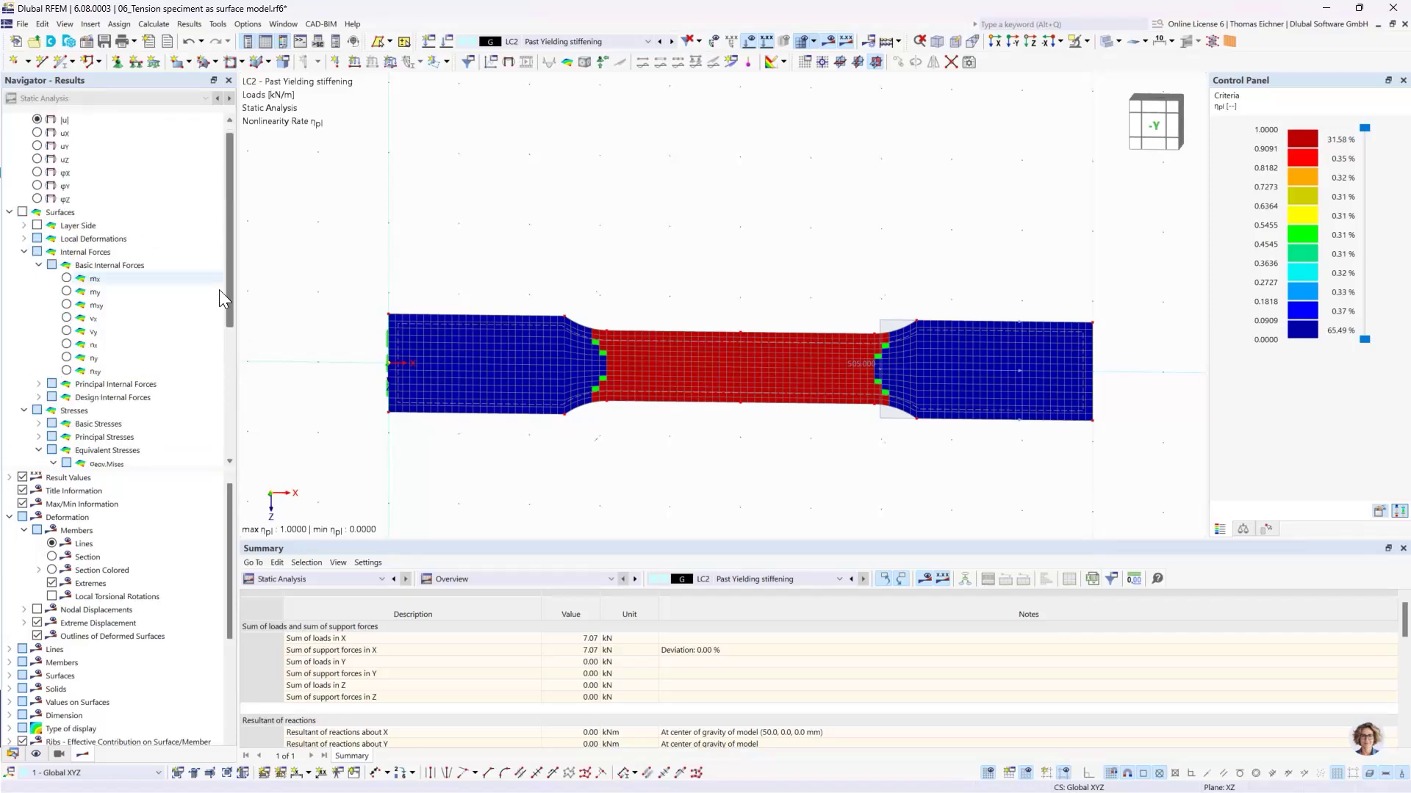
scroll(218, 316, down, 1)
click(82, 424)
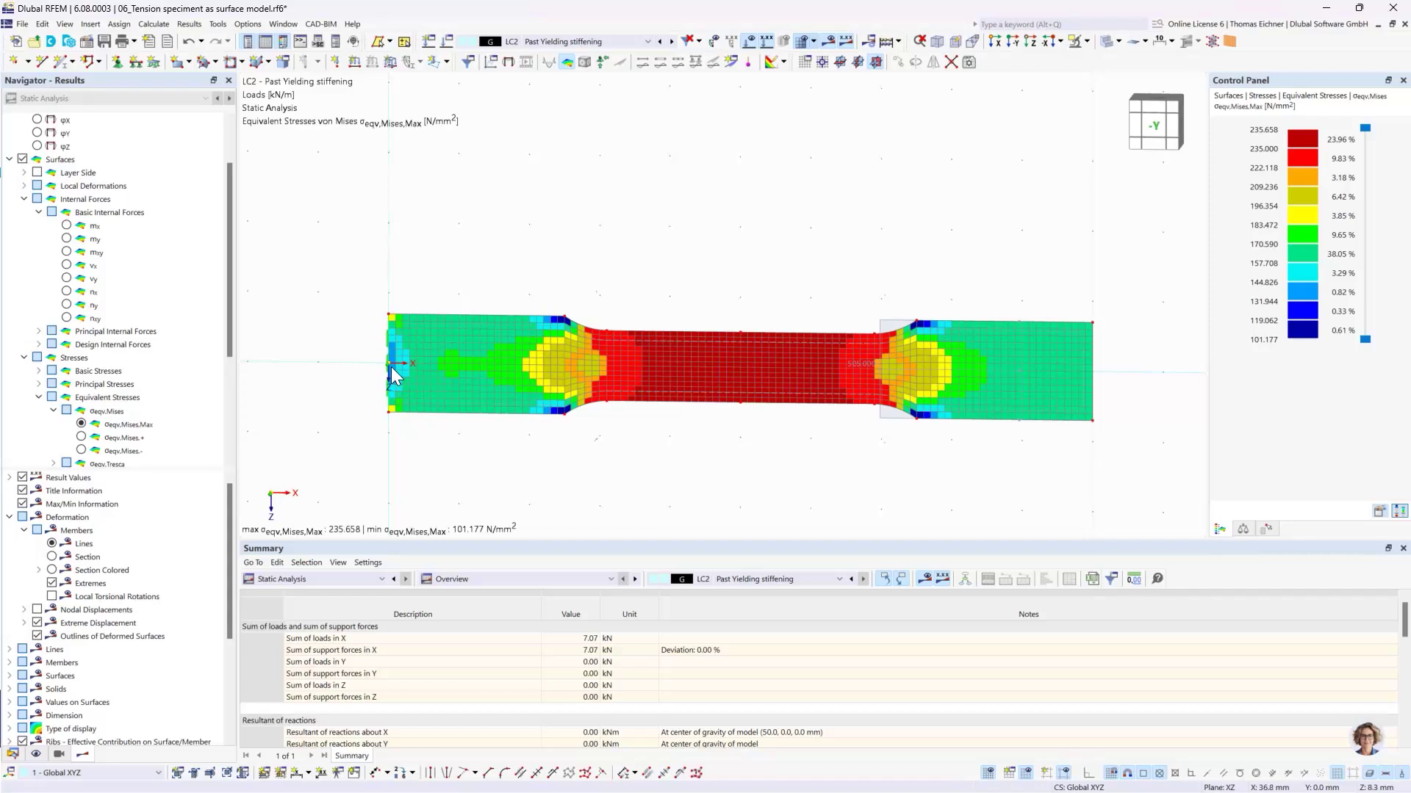
click(130, 424)
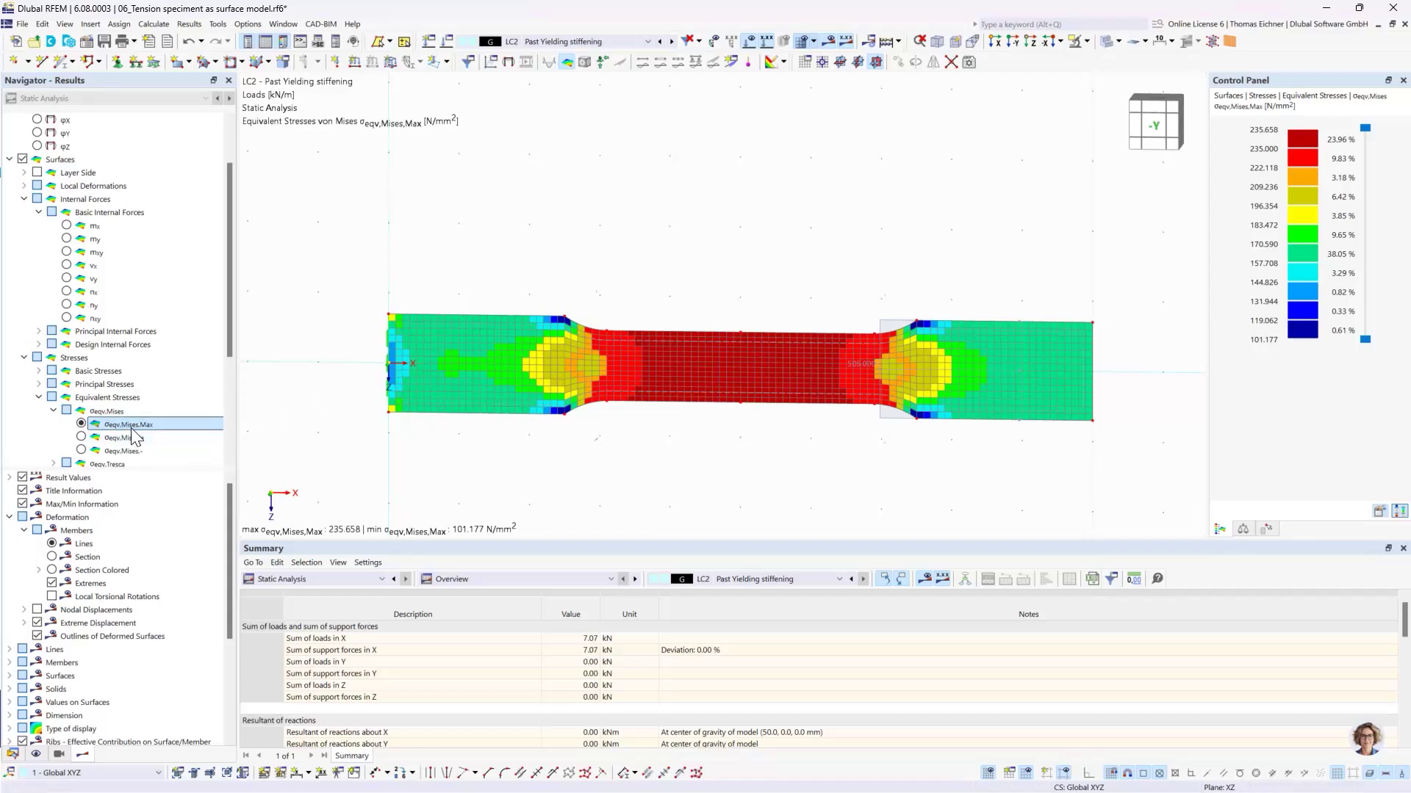
scroll(698, 448, up, 2)
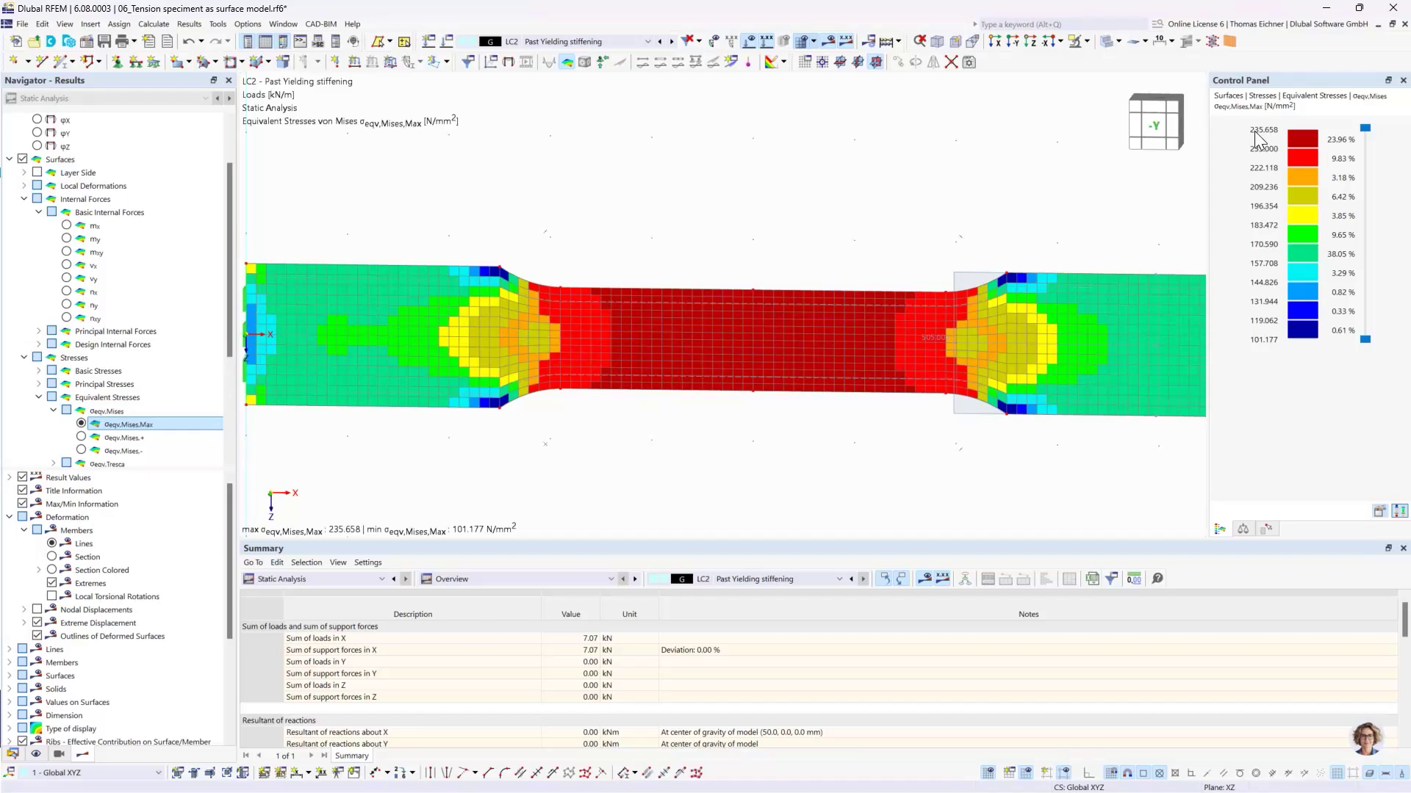
Step: Check the plastic modulus Ep in the S235 material of the specimen surface, leaving the material and surface unchanged
double_click(703, 366)
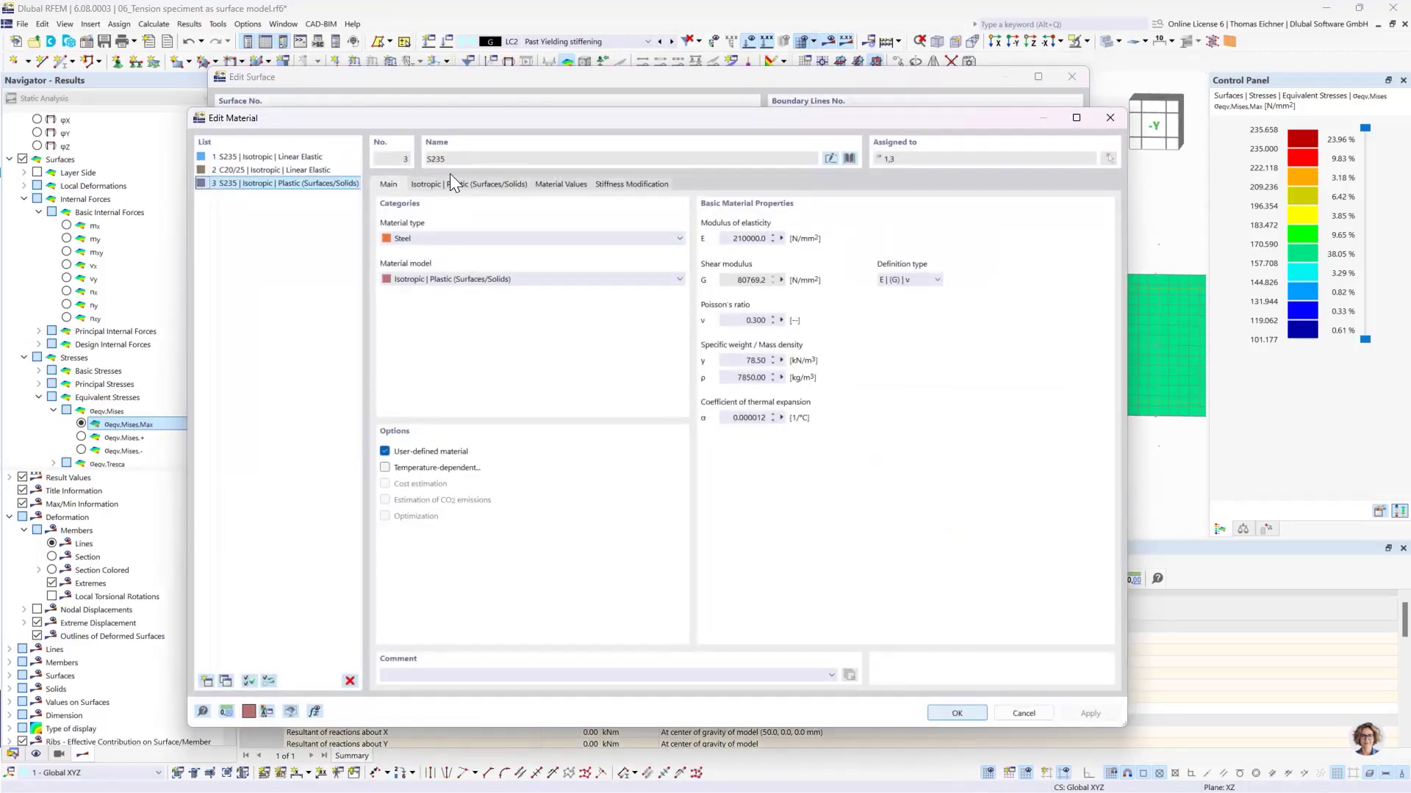
click(451, 183)
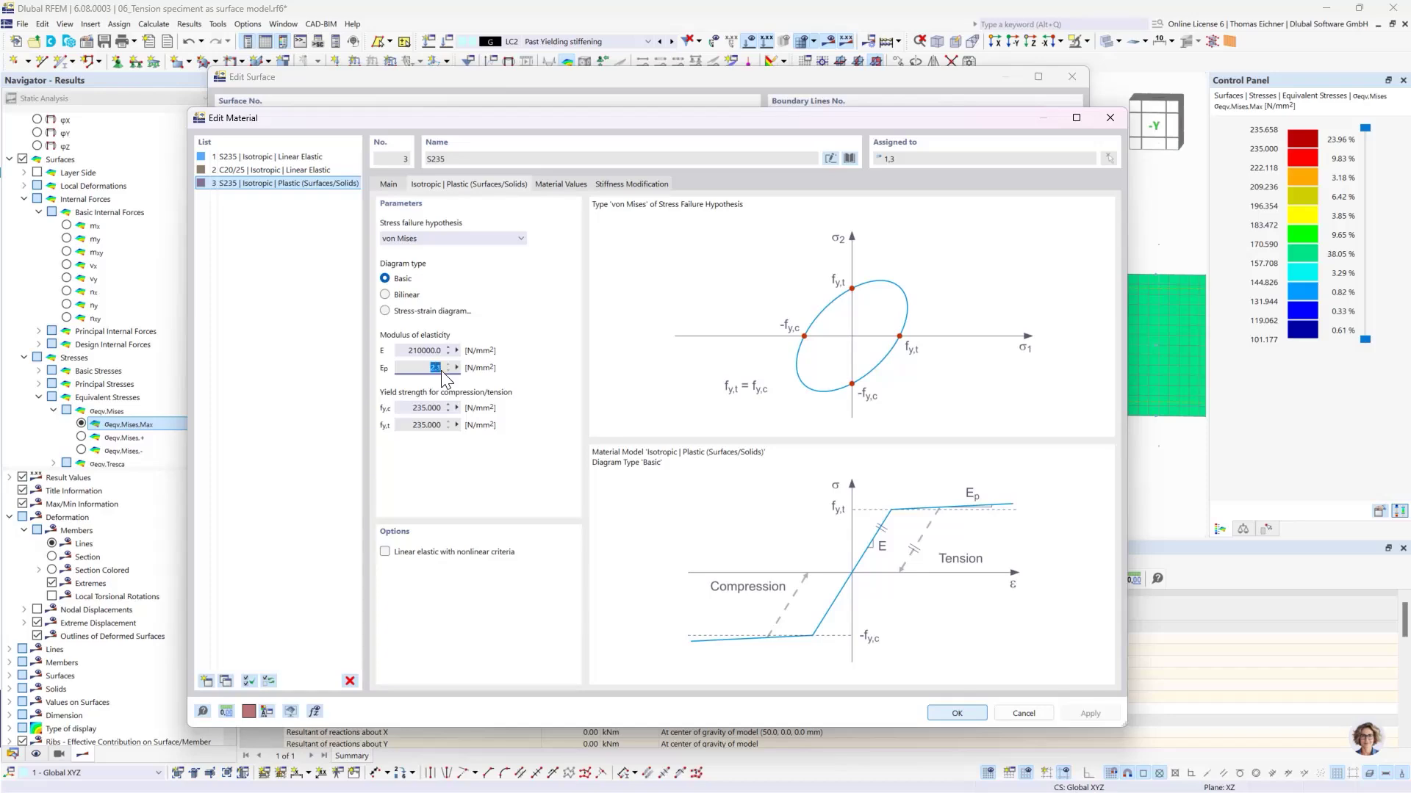
click(1110, 118)
click(1072, 77)
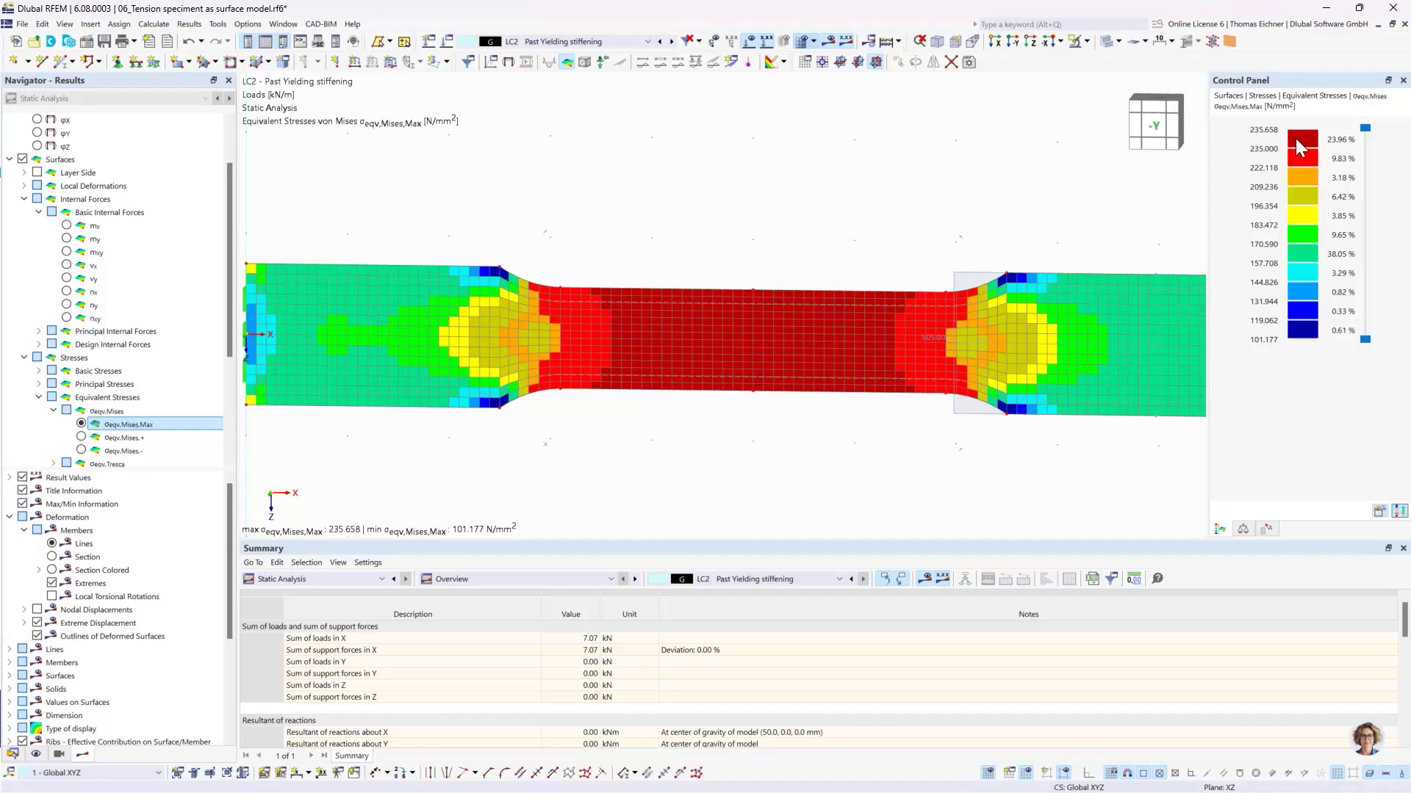
scroll(816, 195, down, 2)
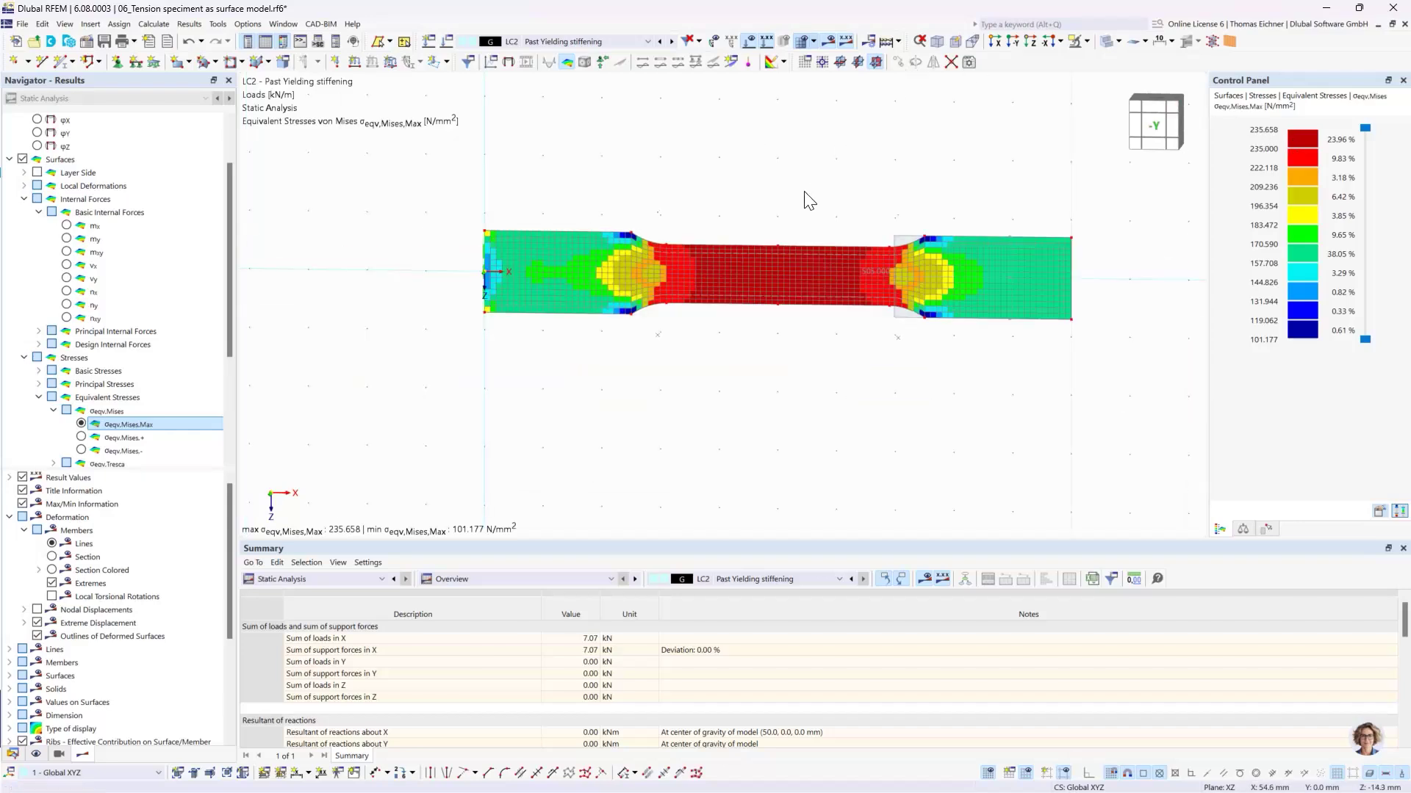
middle_drag(808, 199, 794, 267)
scroll(792, 283, up, 1)
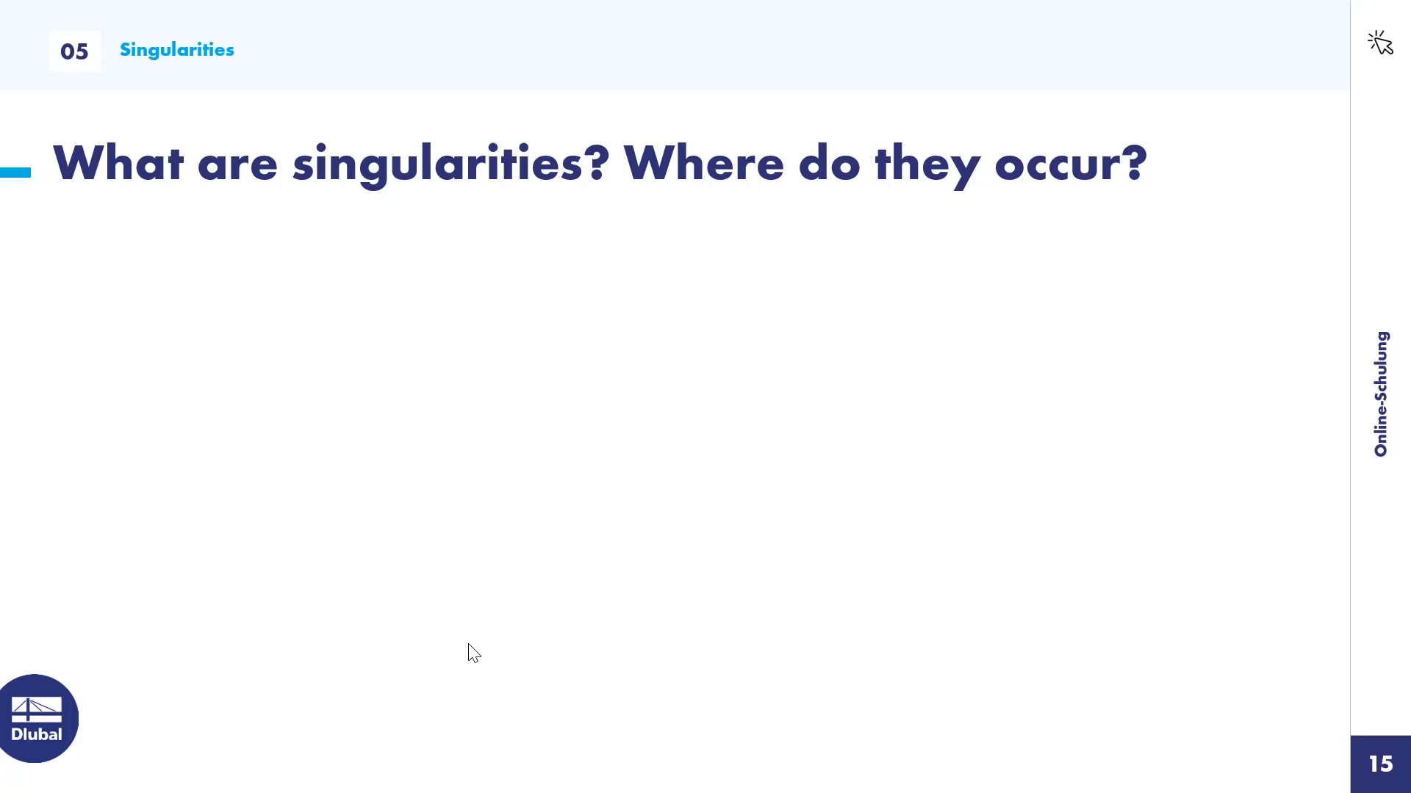
click(756, 340)
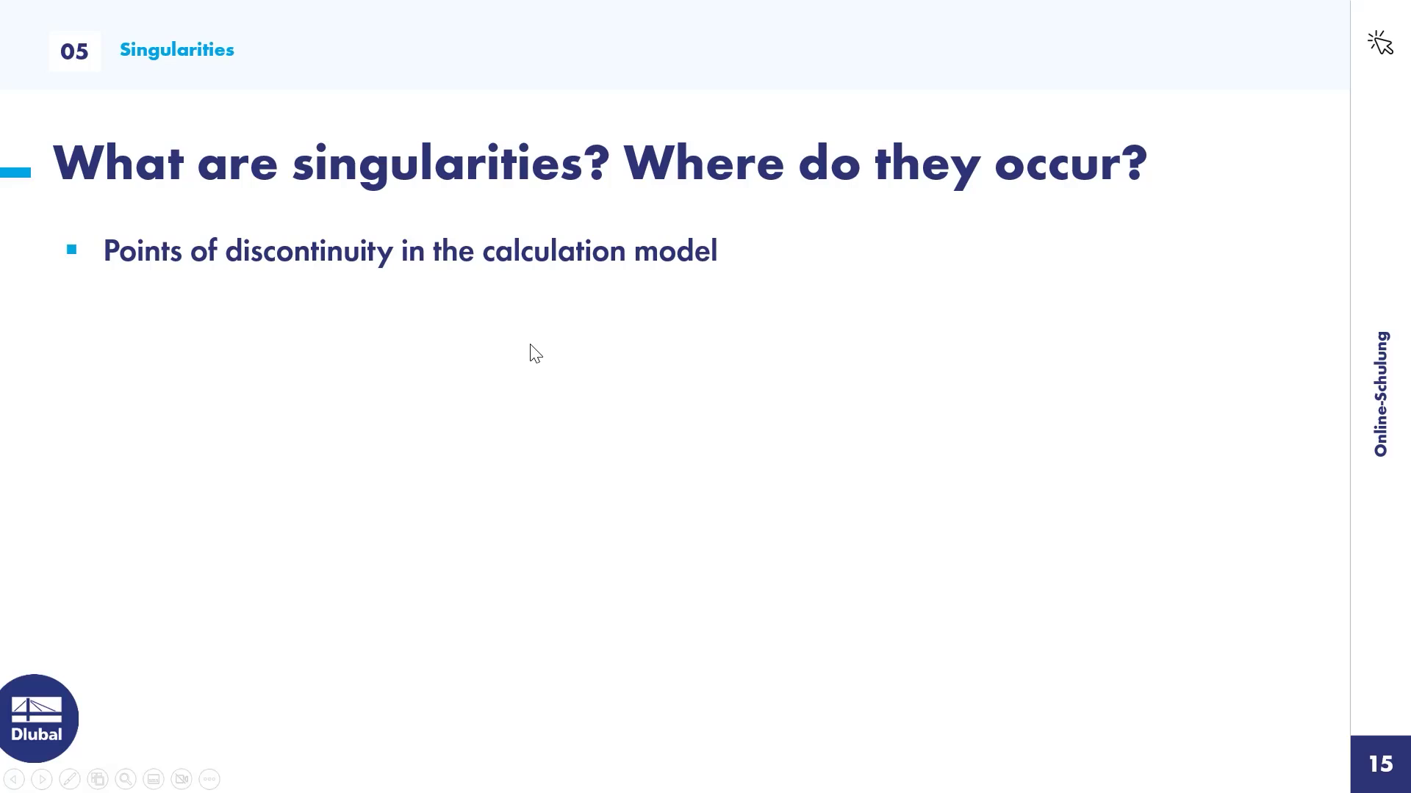
click(521, 432)
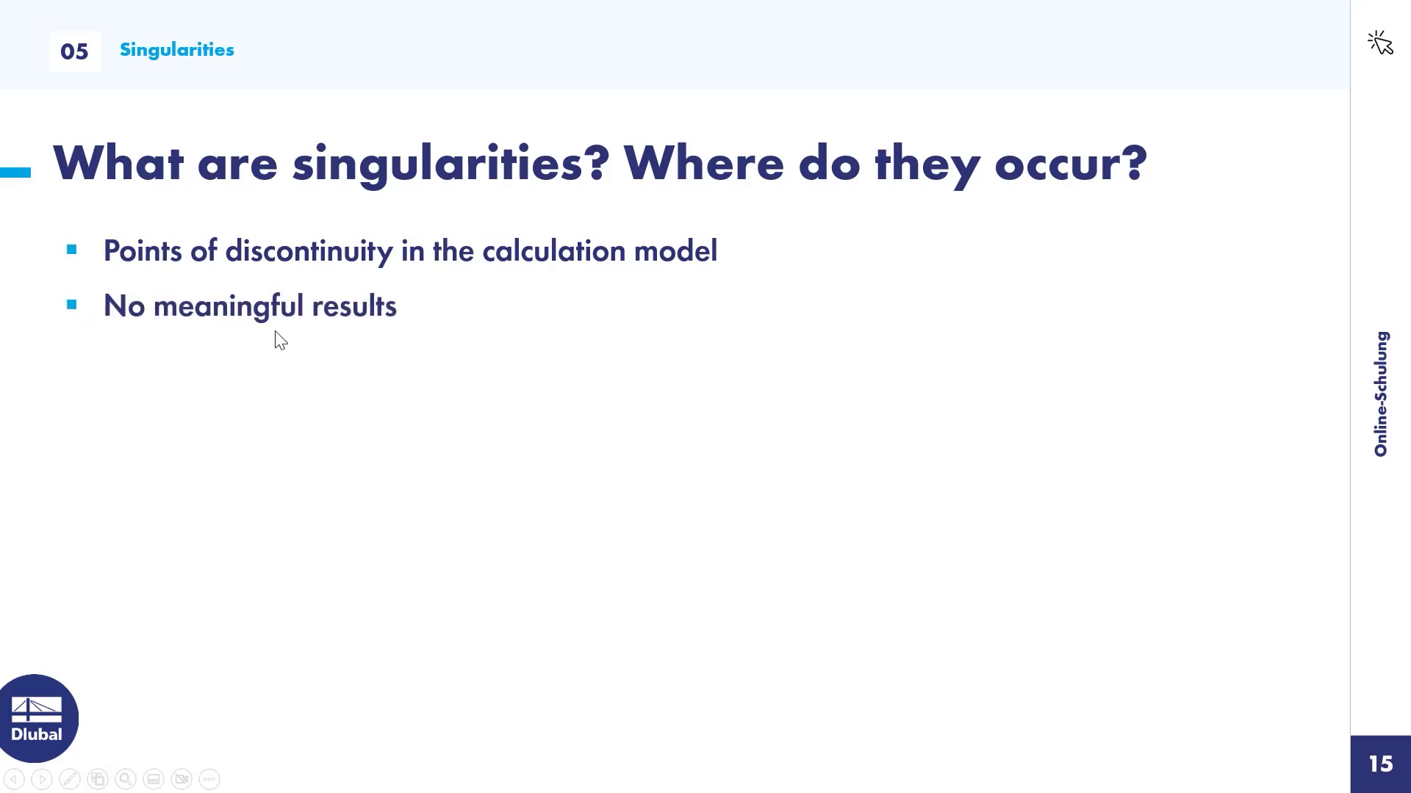
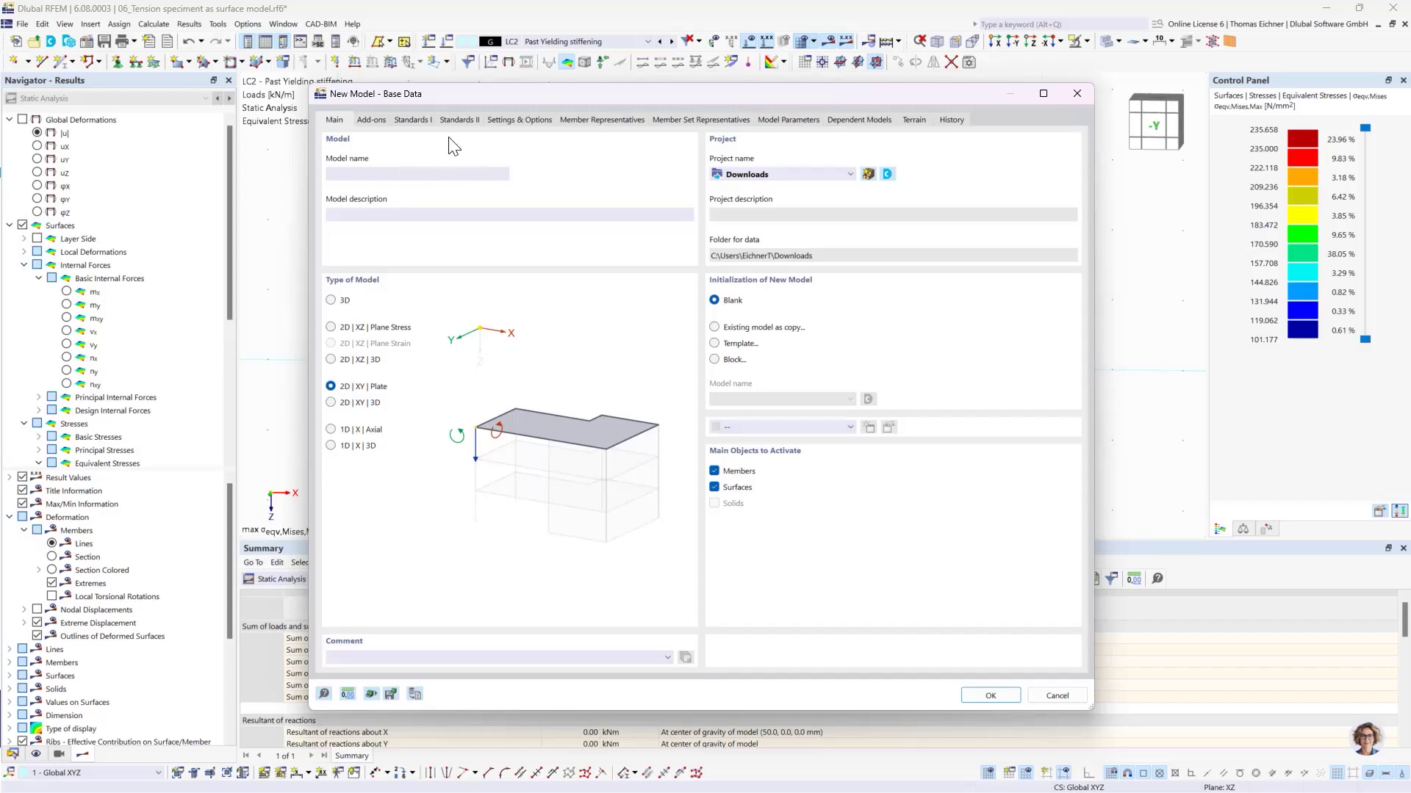
Step: Create a new 2D | XY | Plate model named 07_Singularity of a single load with the combination wizard and classification deactivated
click(373, 120)
click(714, 159)
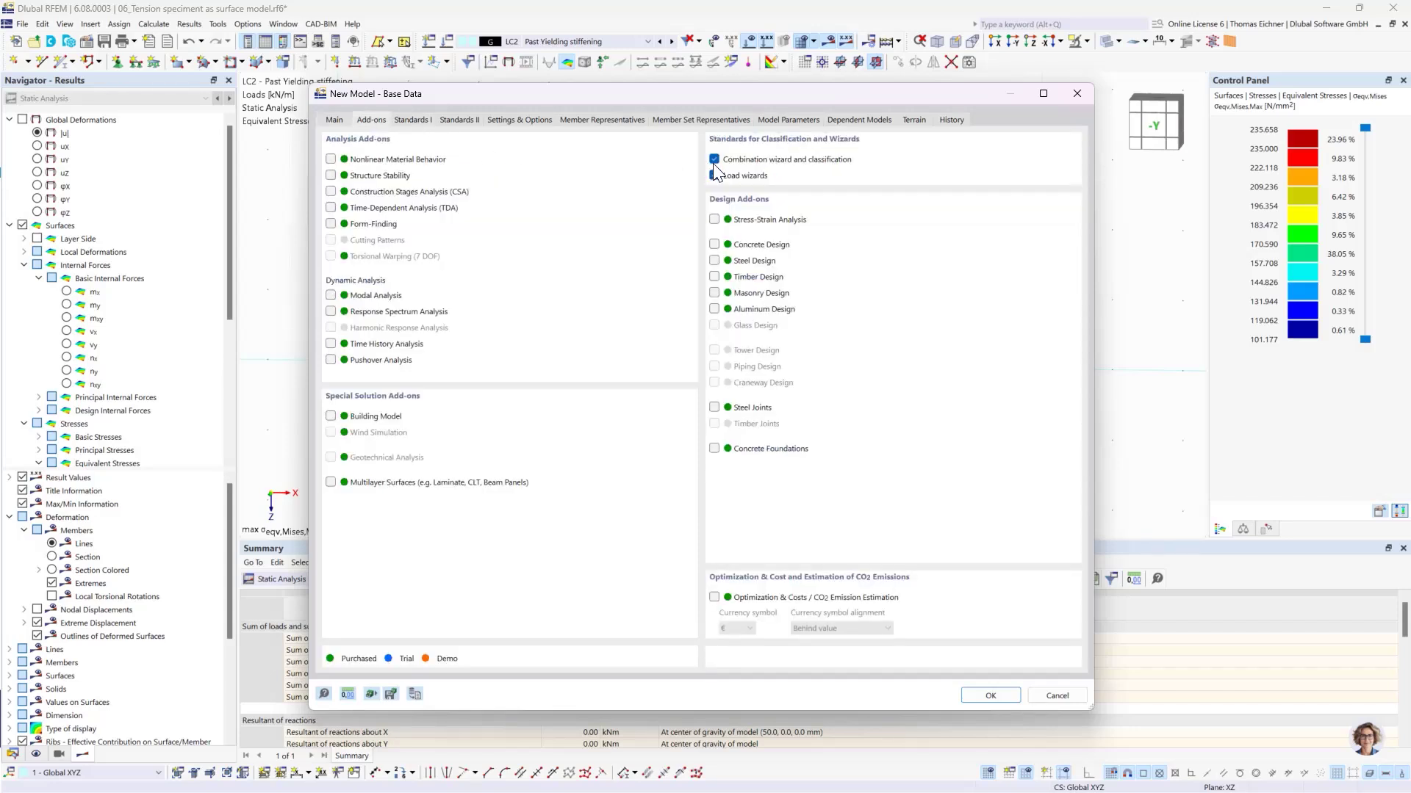
click(756, 485)
click(344, 121)
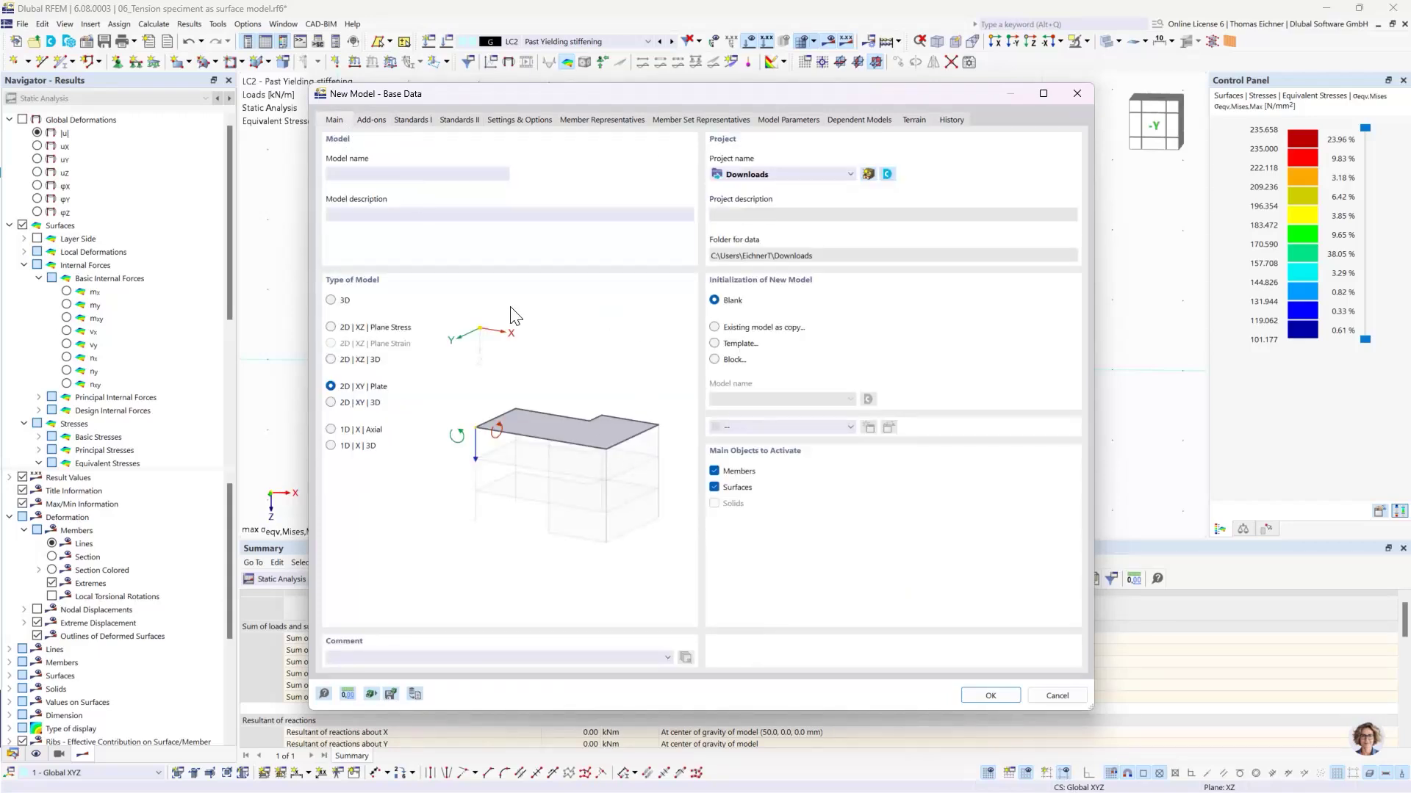
click(422, 177)
click(989, 699)
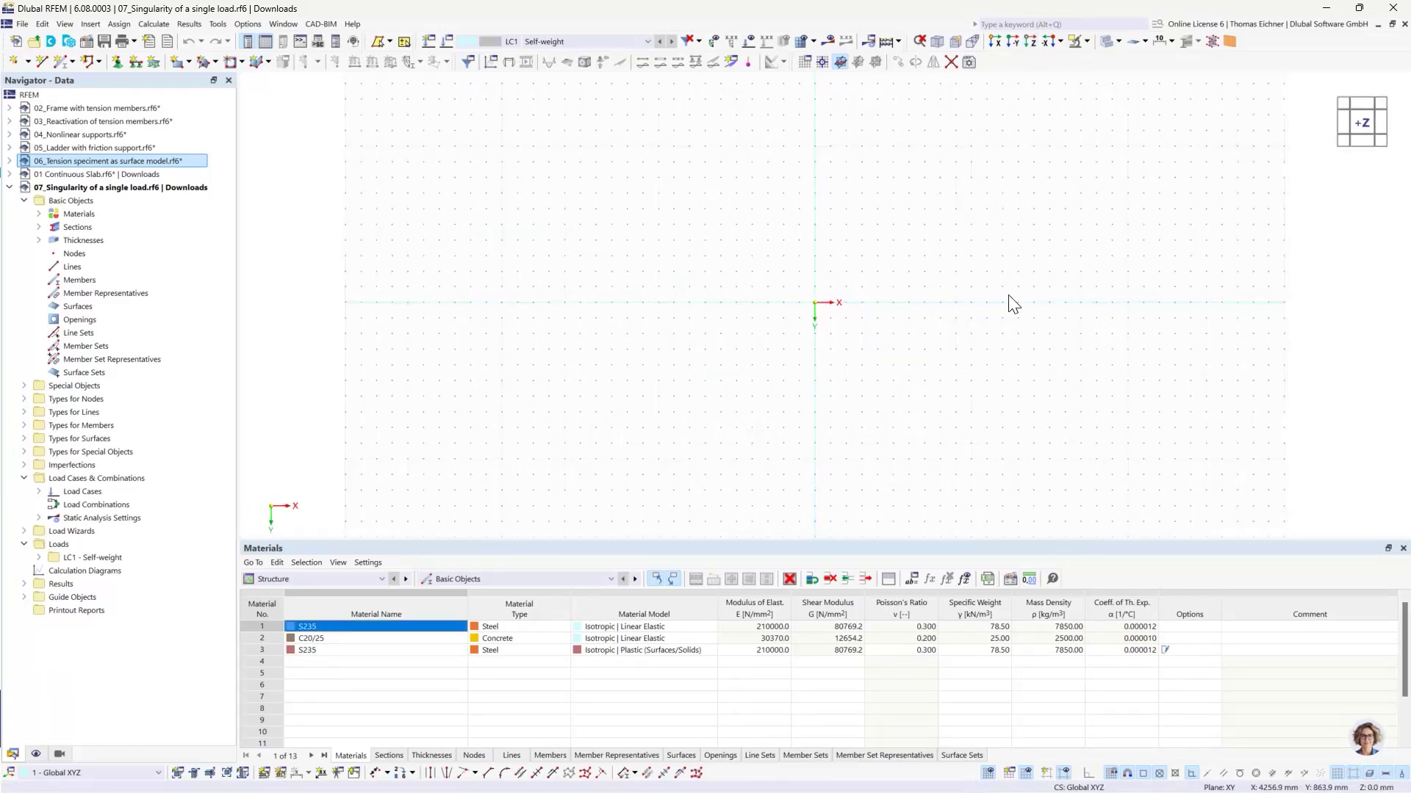
middle_drag(1011, 302, 801, 299)
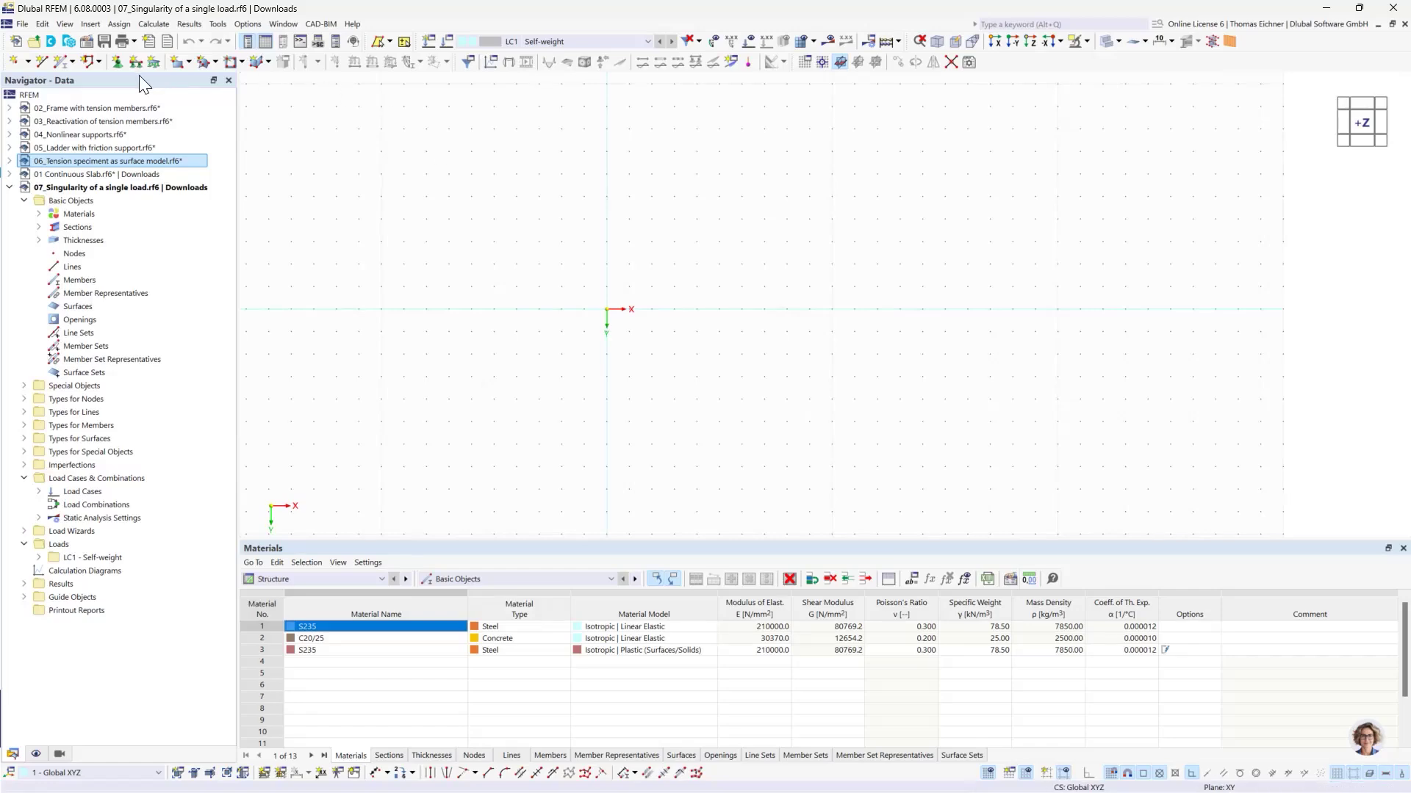
click(179, 63)
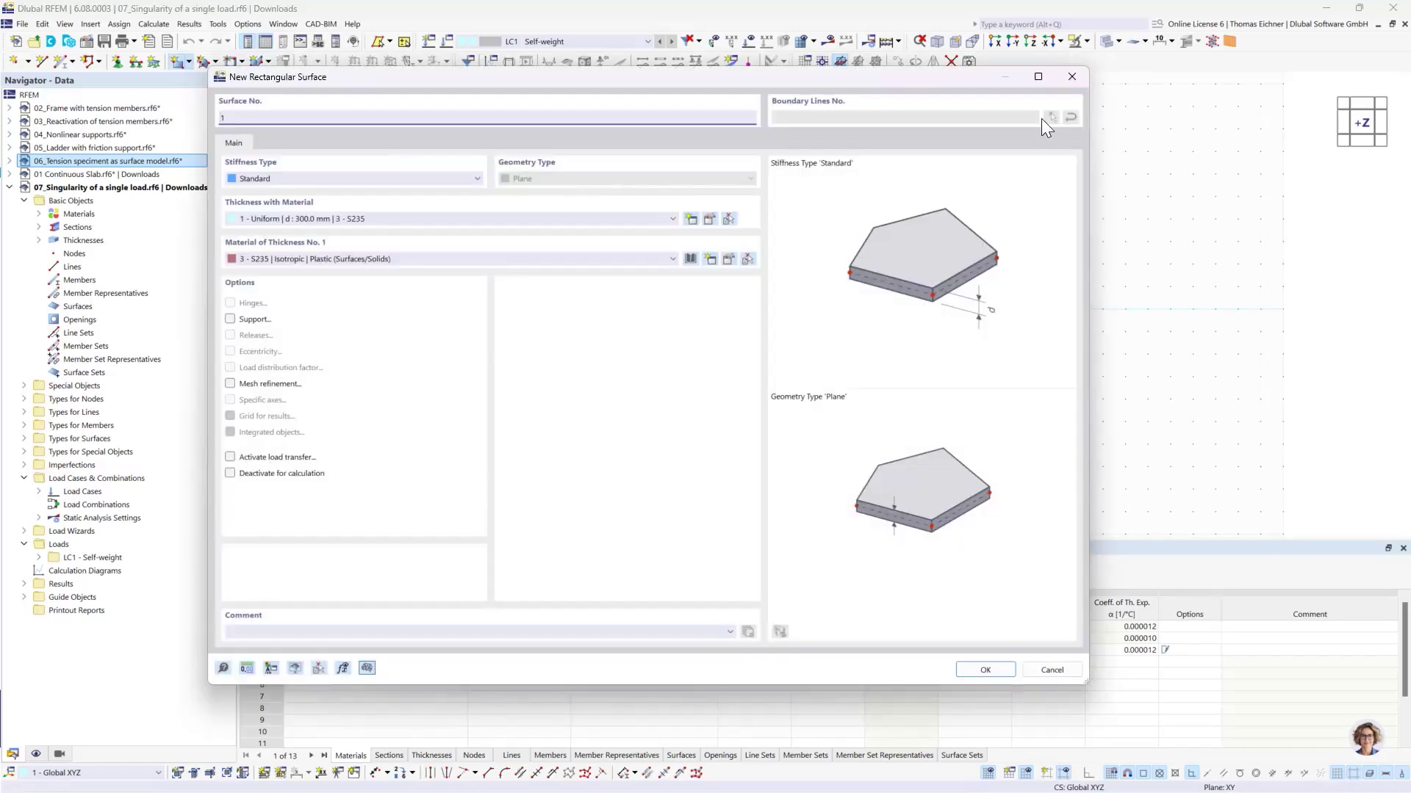
click(1072, 77)
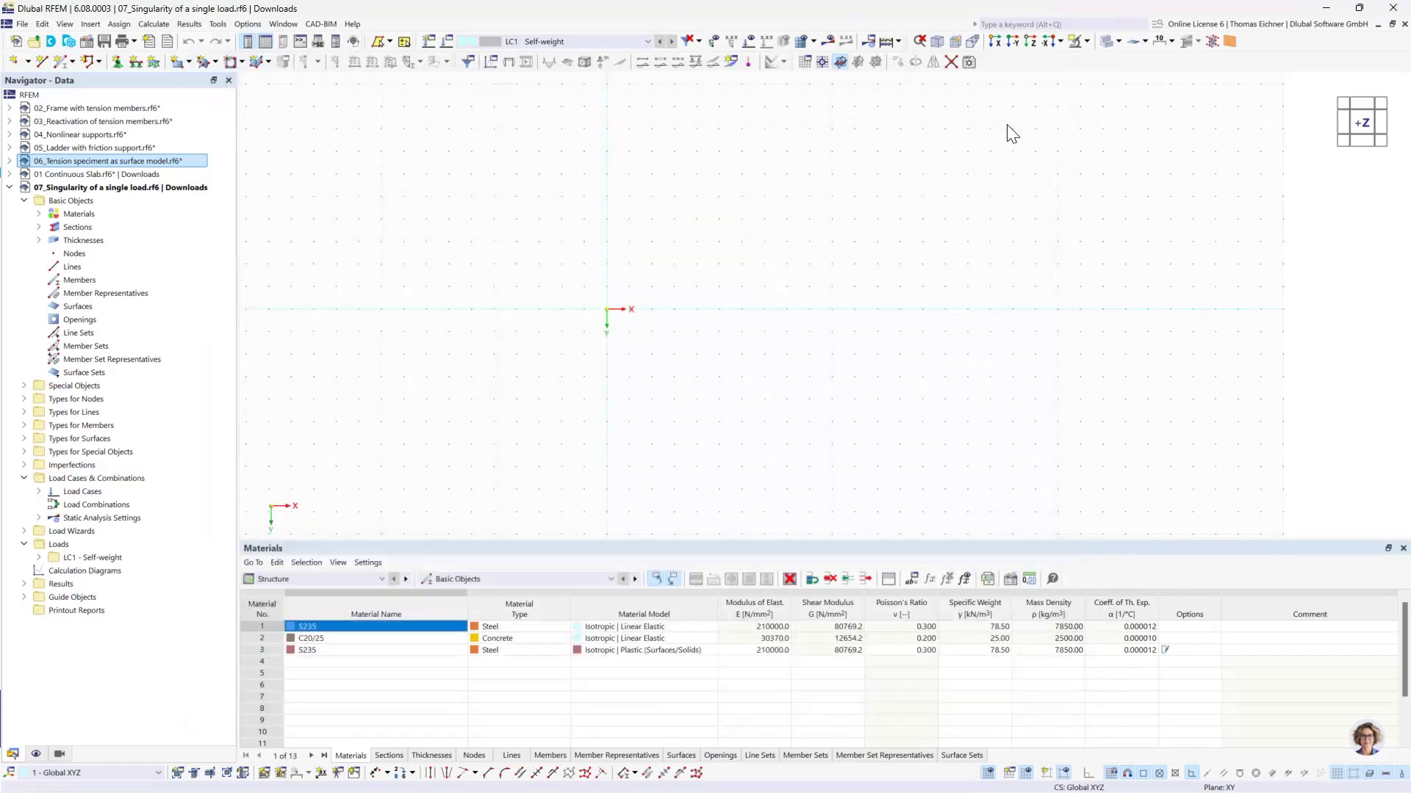
Step: Start a new rectangular surface and assign it a new C30/37 concrete material from the material library
click(187, 62)
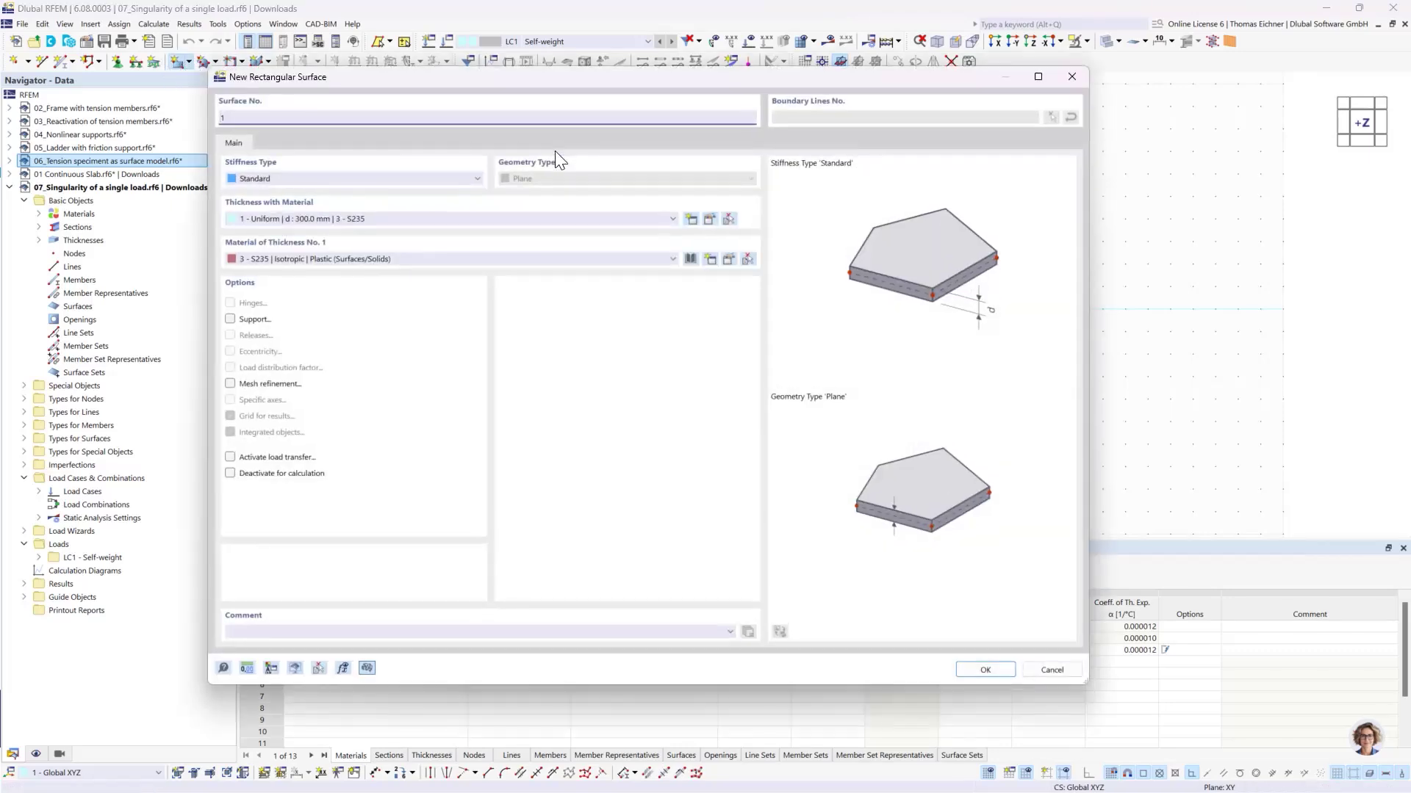
click(492, 259)
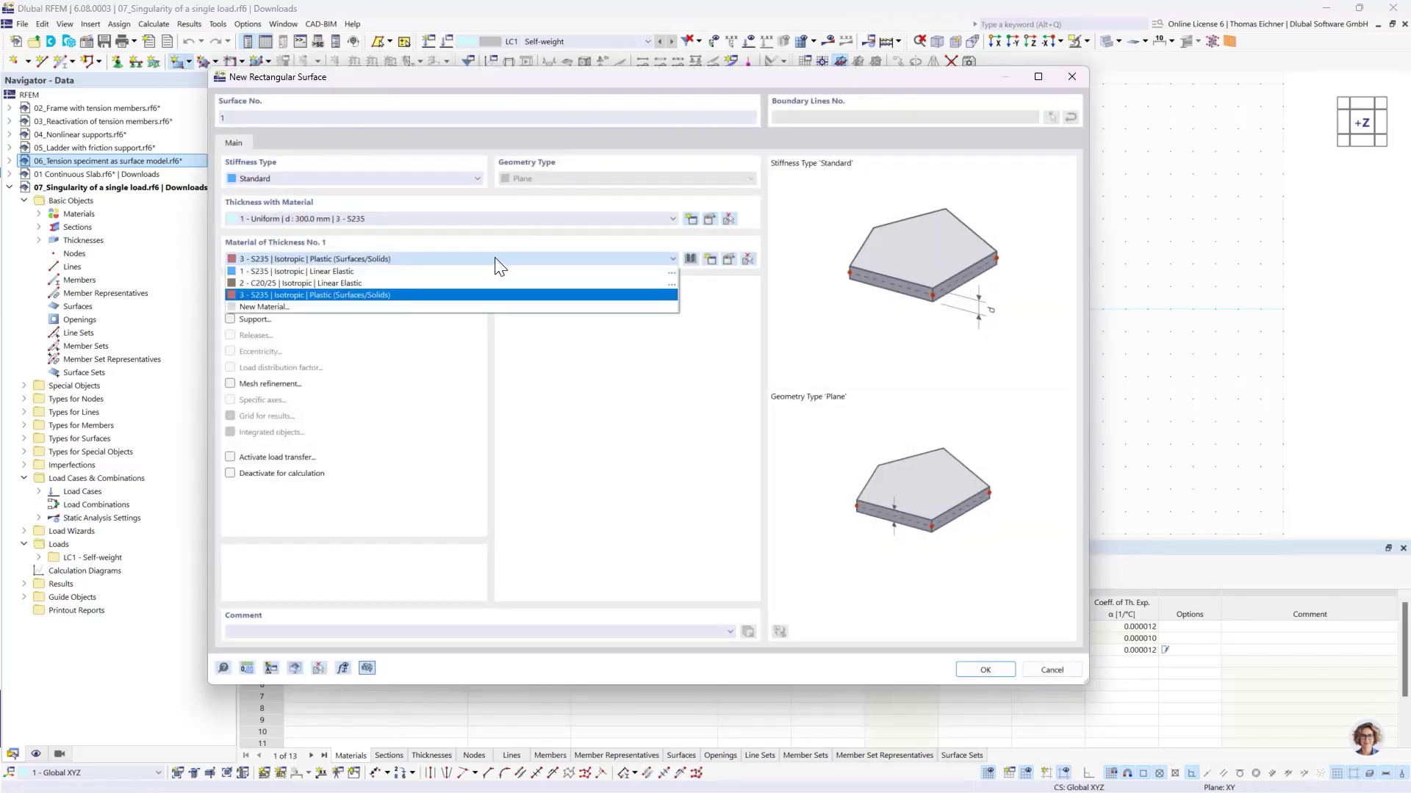
click(331, 305)
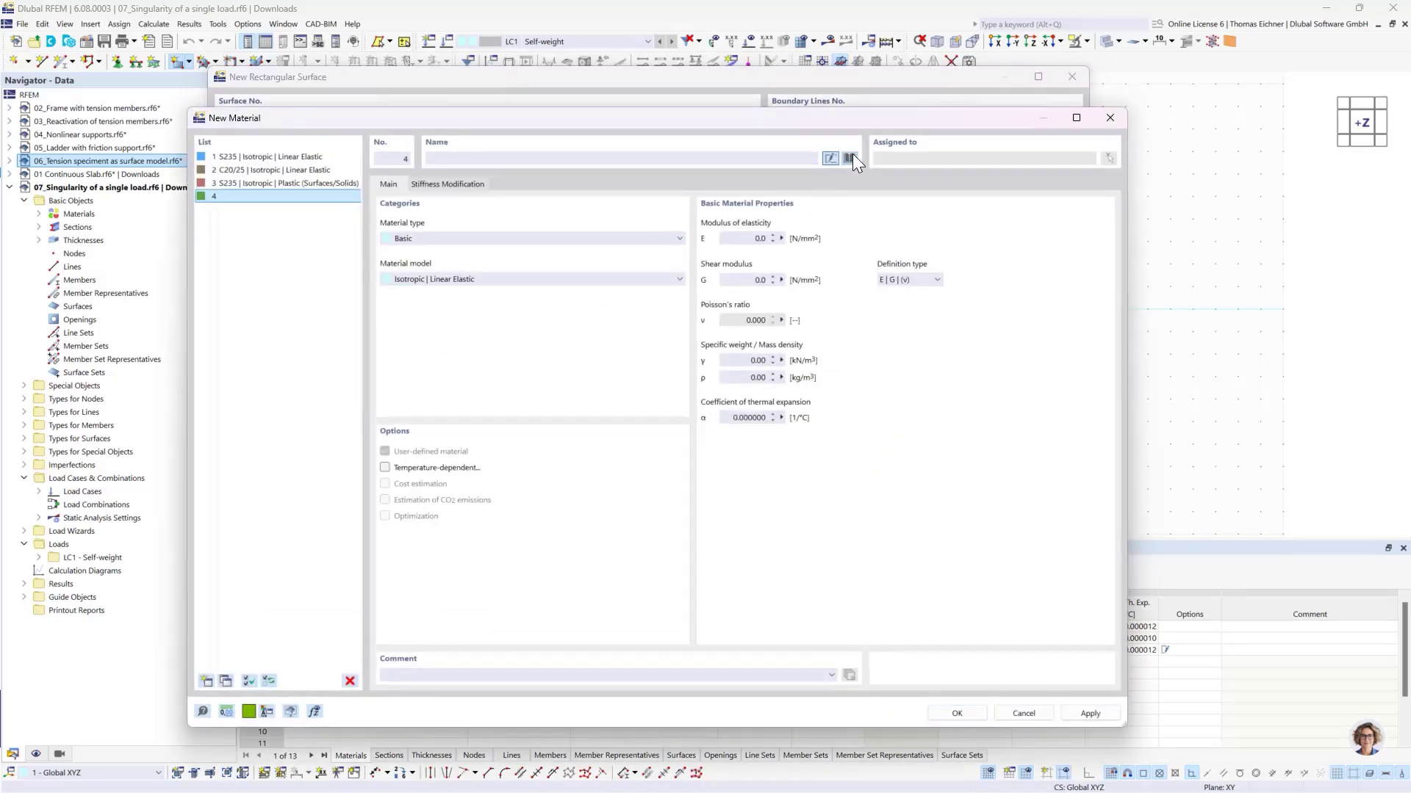
click(851, 157)
click(379, 690)
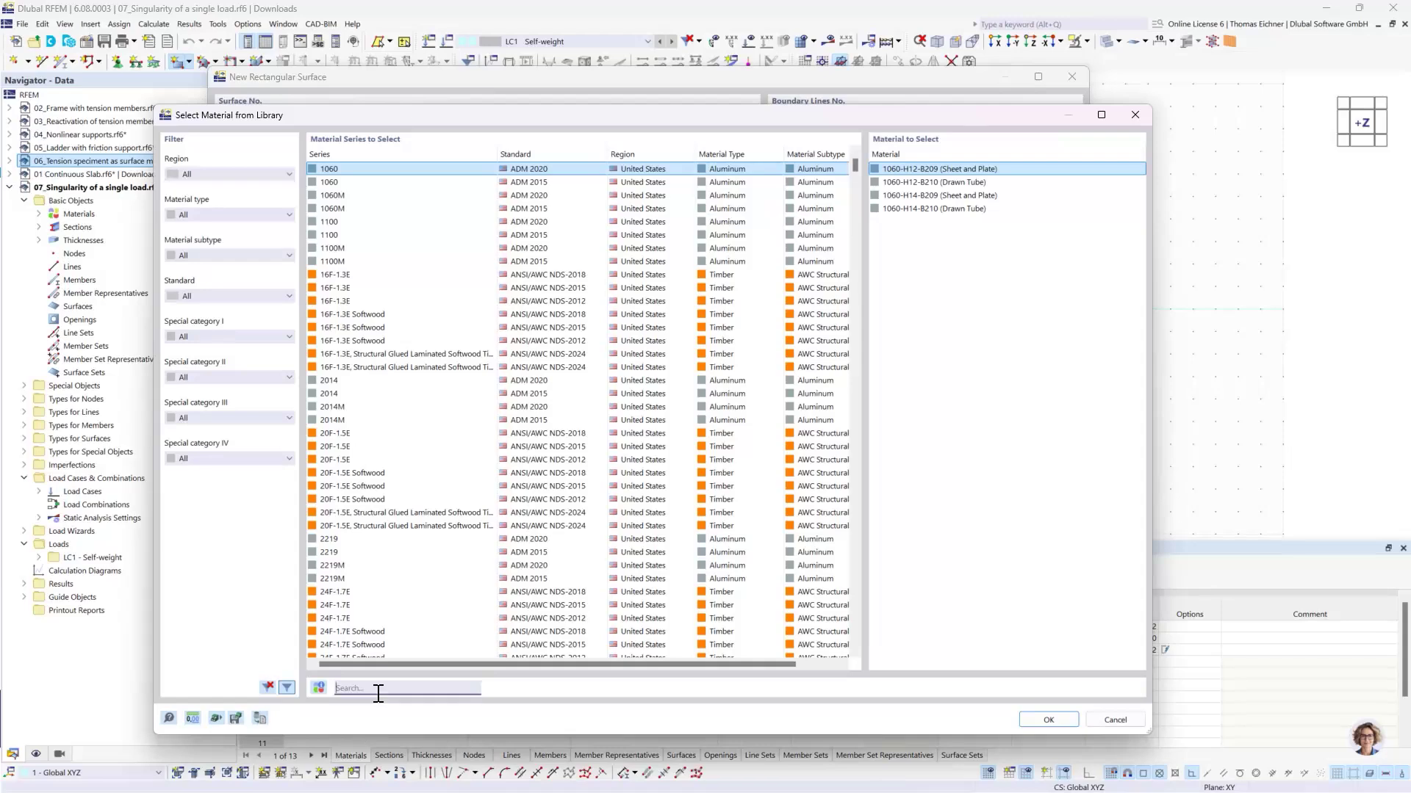
text(C30)
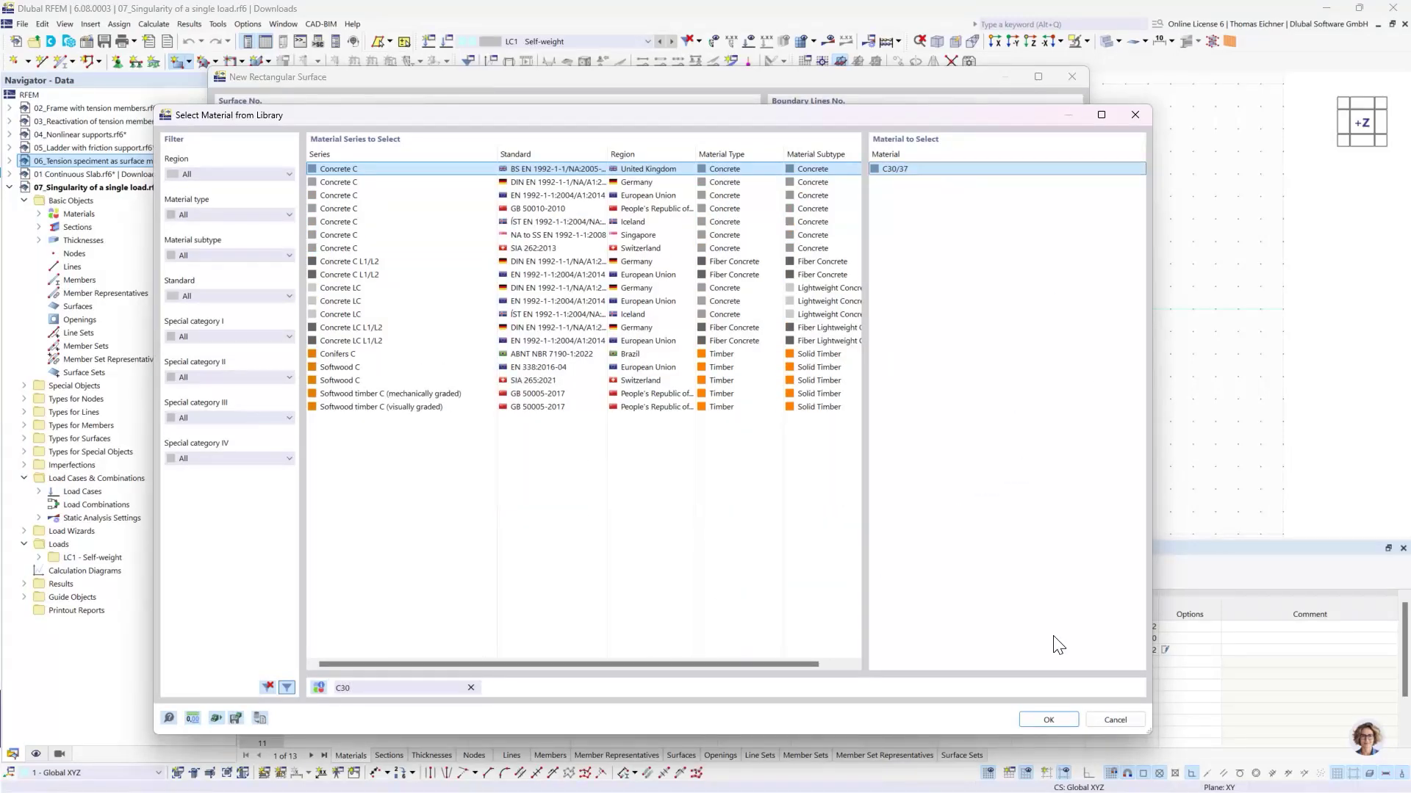
click(1051, 720)
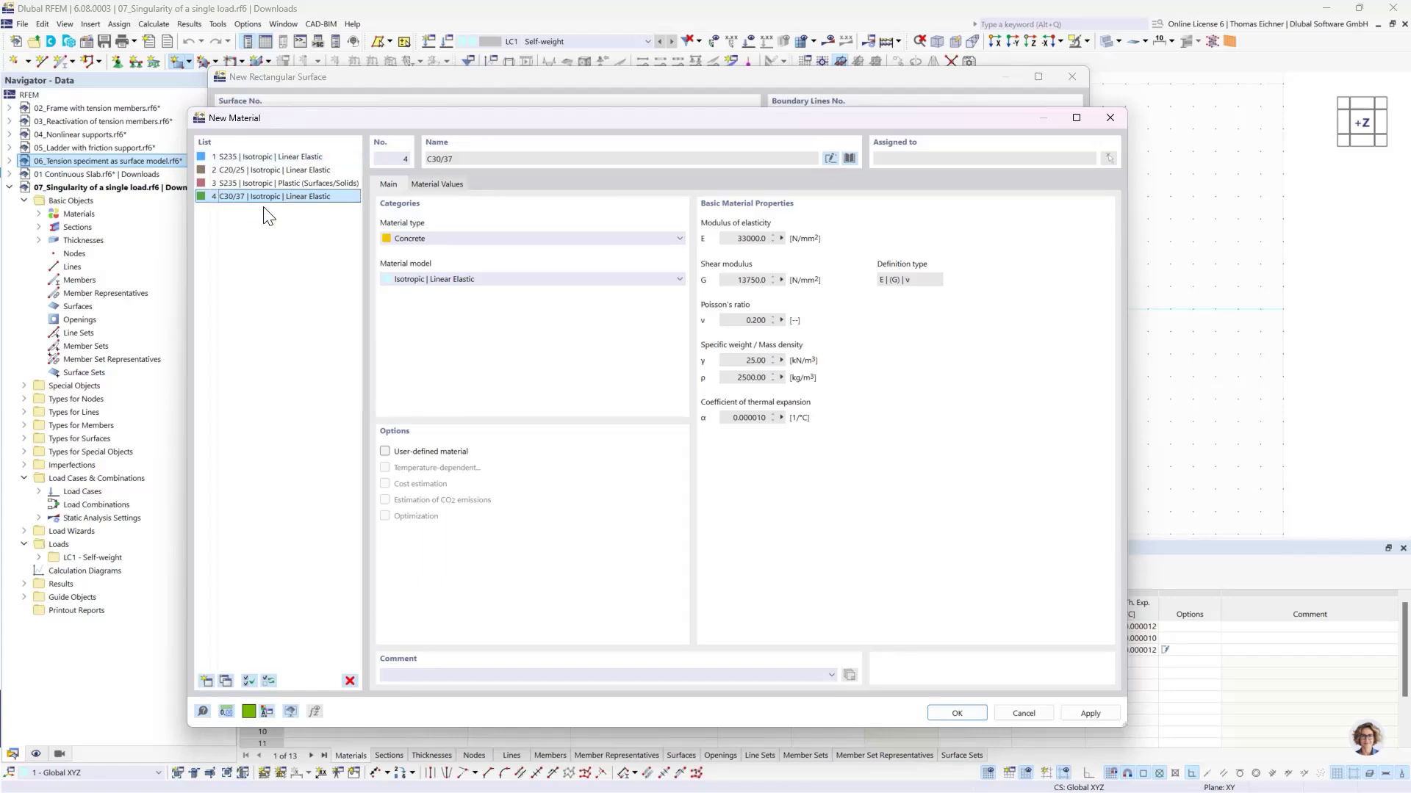
click(942, 713)
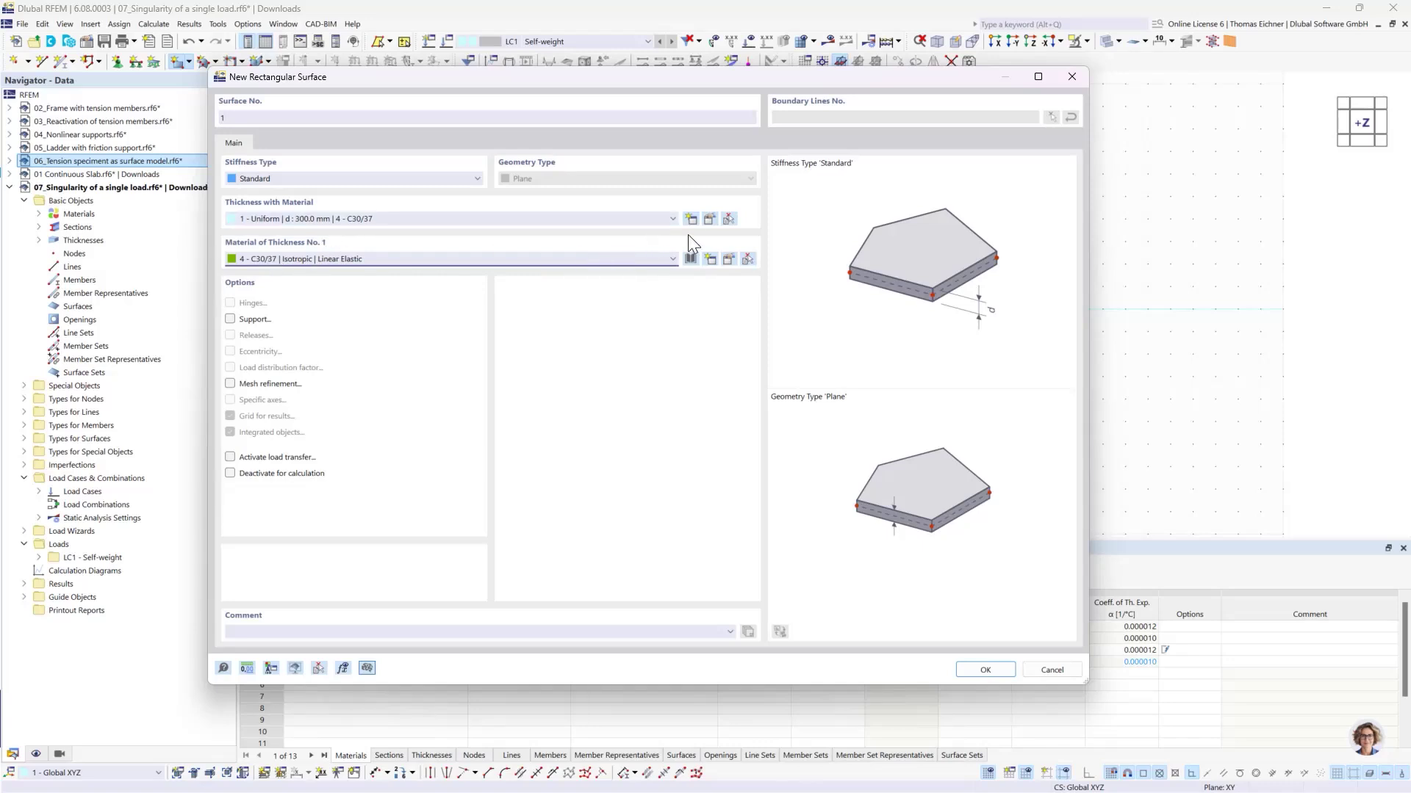
Step: Set the uniform thickness No. 1 of the new rectangular surface to 200 mm
click(710, 220)
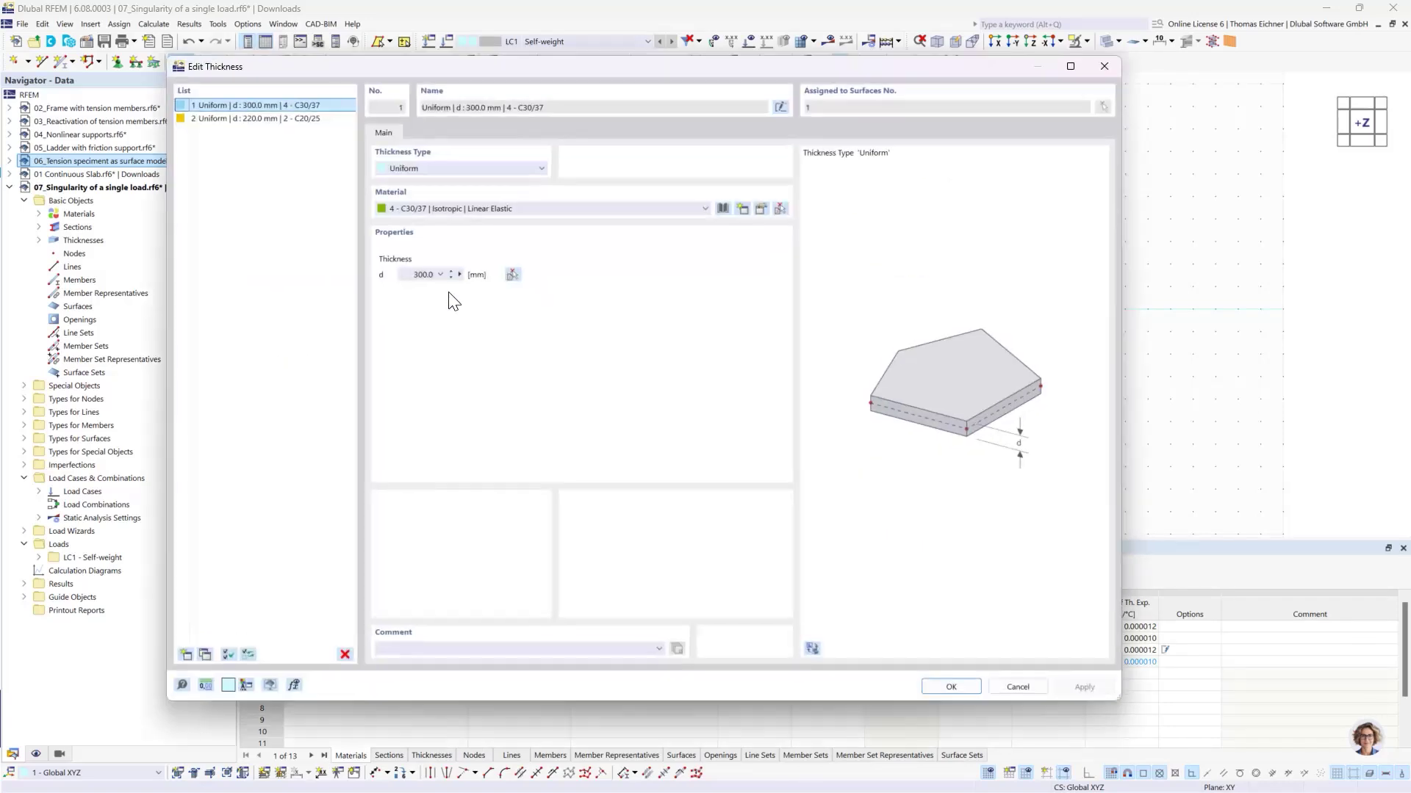
click(416, 276)
text(2)
click(951, 686)
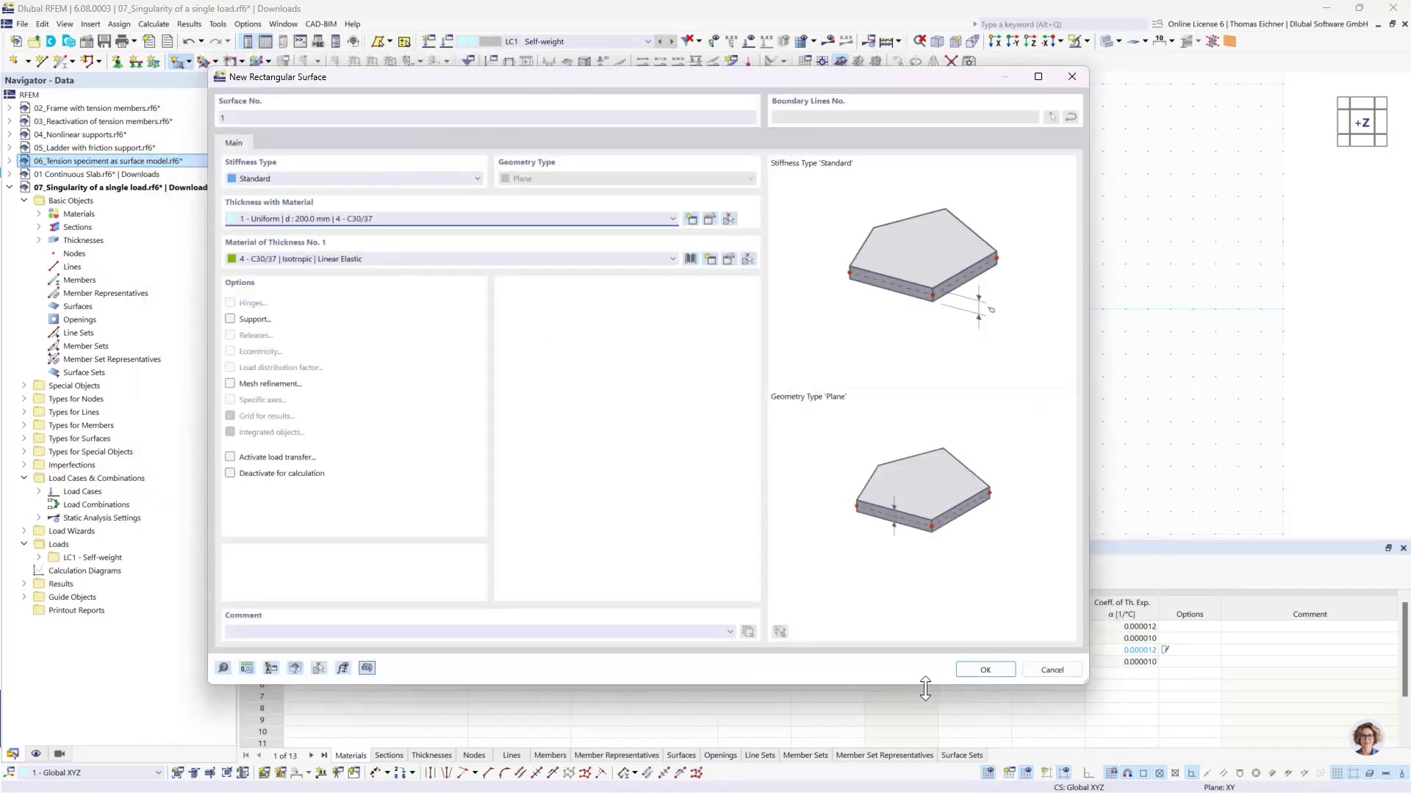
Step: Draw the rectangular surface from the coordinate origin with a size of about 8000 by 6000 mm
click(988, 670)
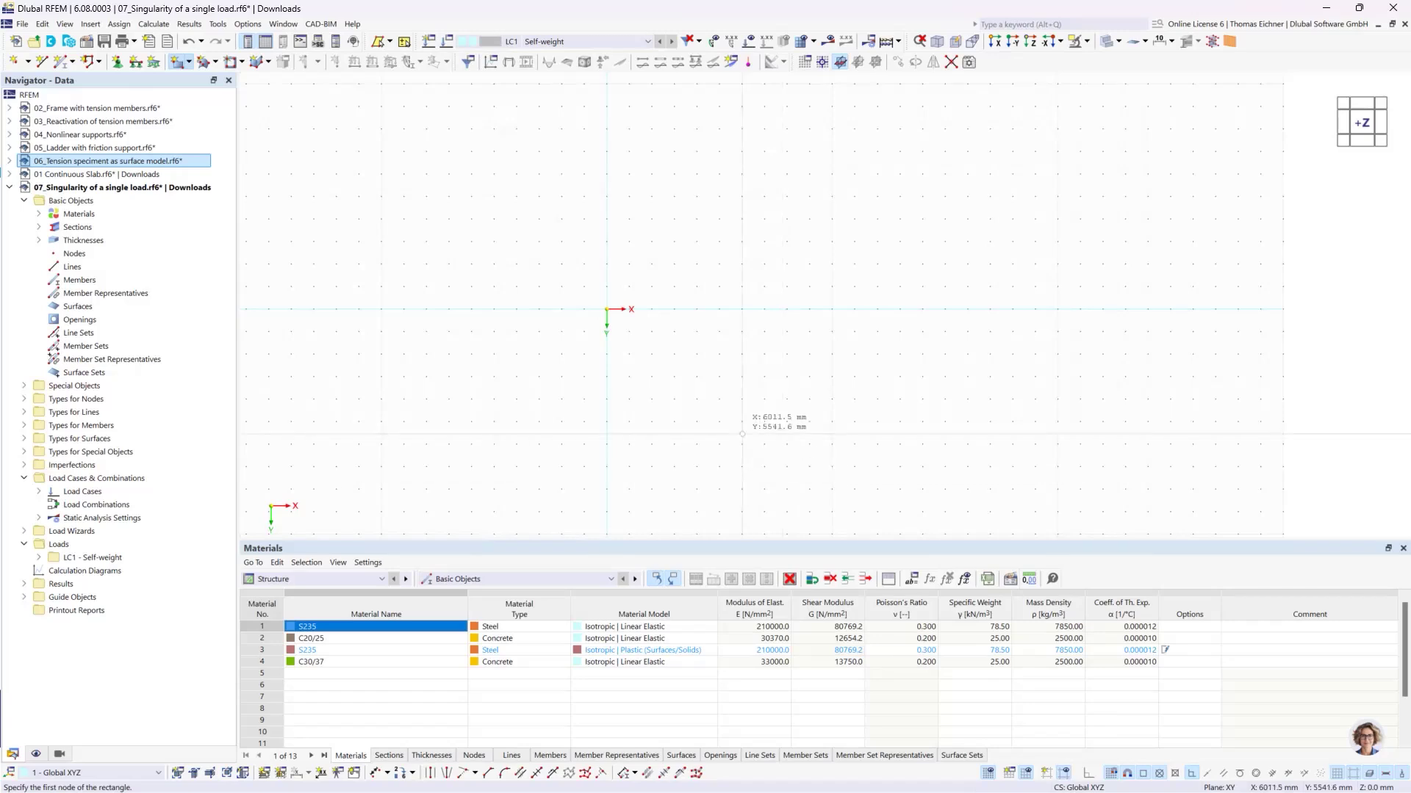
click(606, 309)
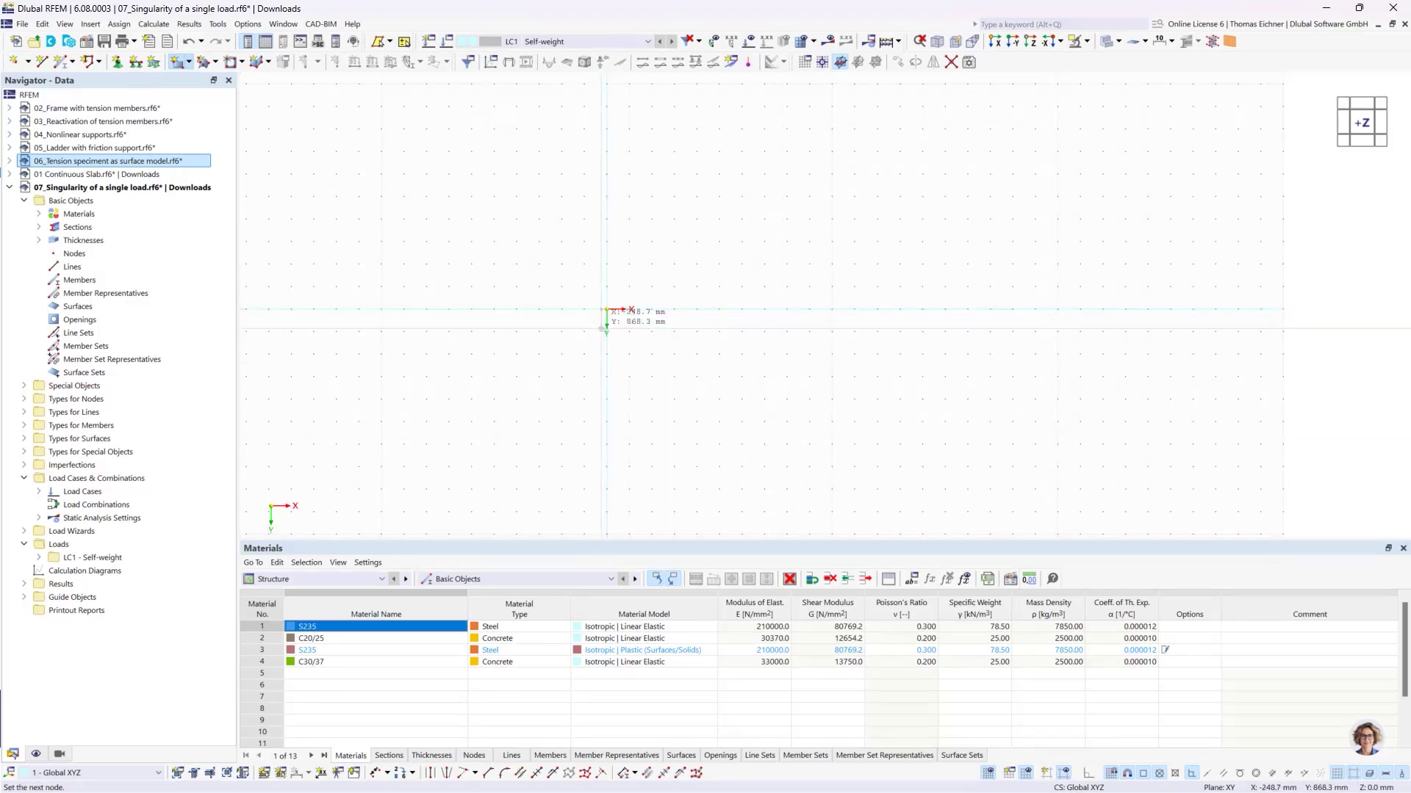
click(786, 443)
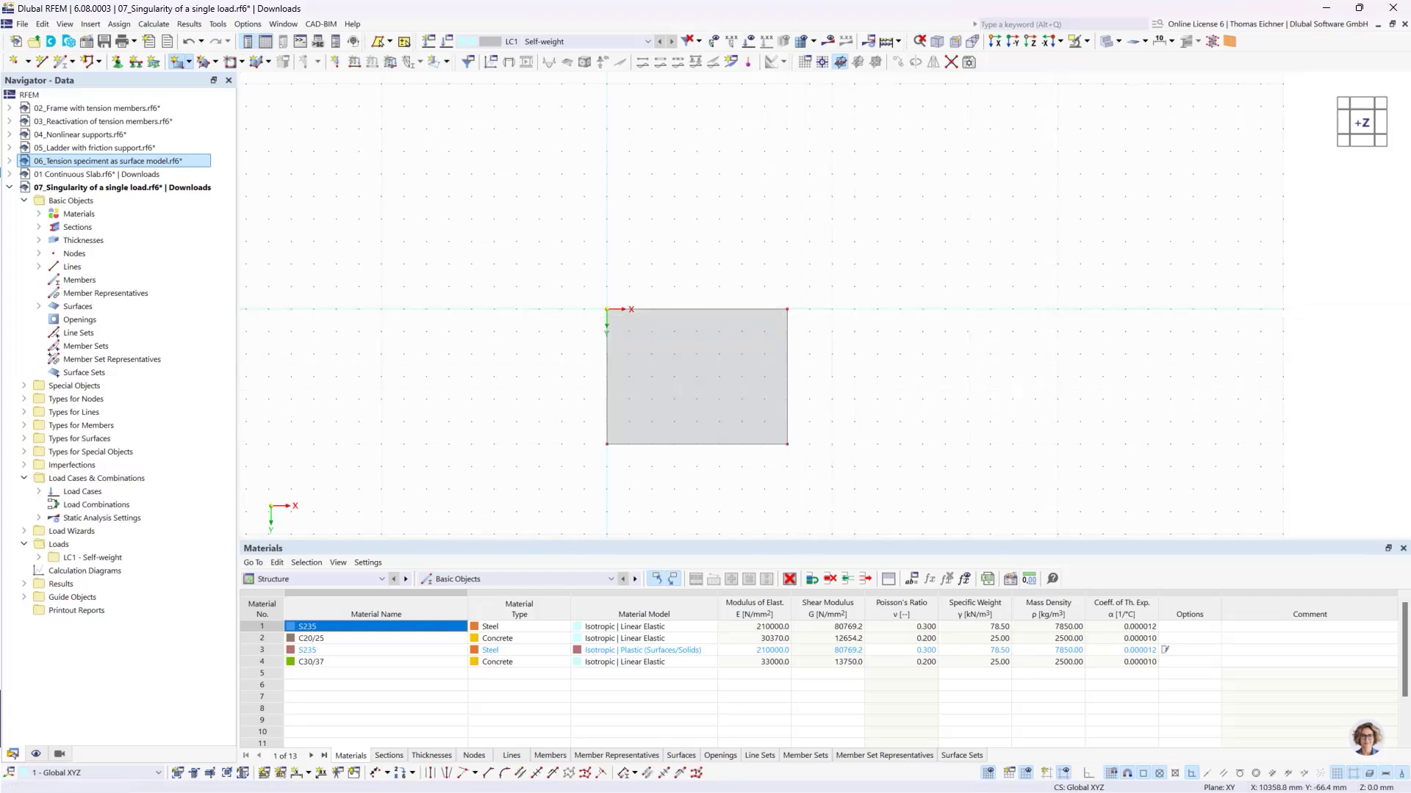
key(Escape)
Step: Place a node at the centre of the plate at X 4000 mm, Y 3000 mm
click(13, 62)
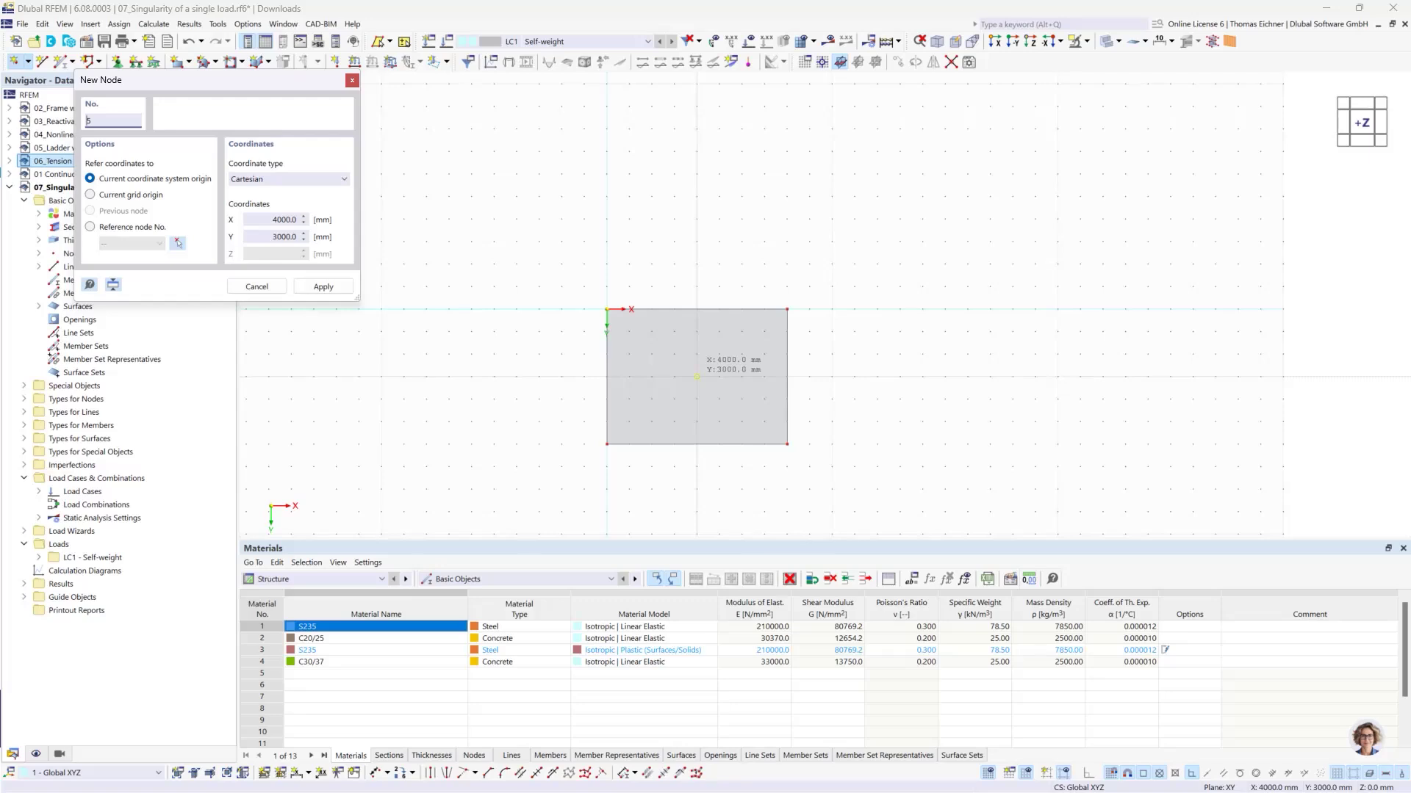
click(696, 376)
key(Escape)
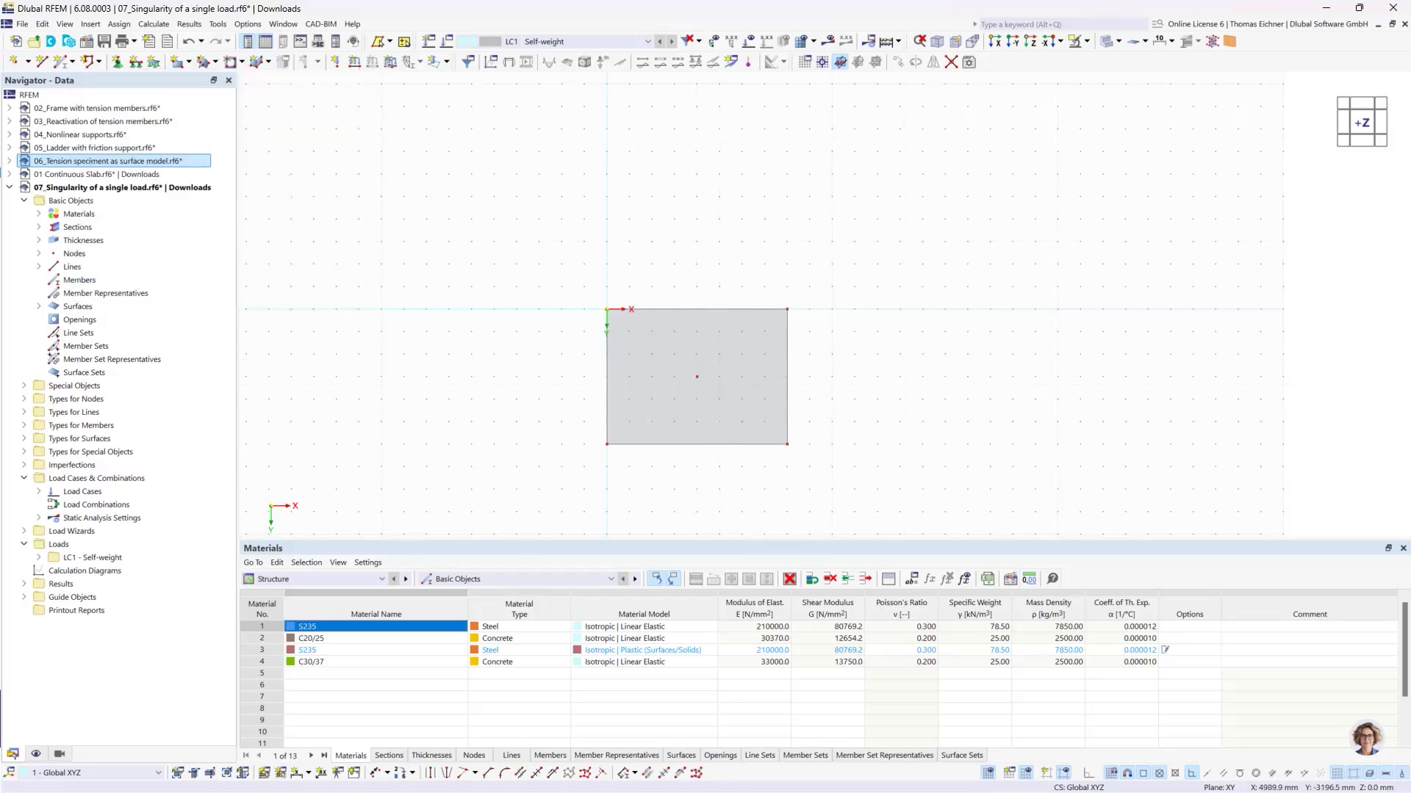
Step: Create a 100 kN nodal force in Z in load case LC1 and assign it to the plate's centre node
click(333, 61)
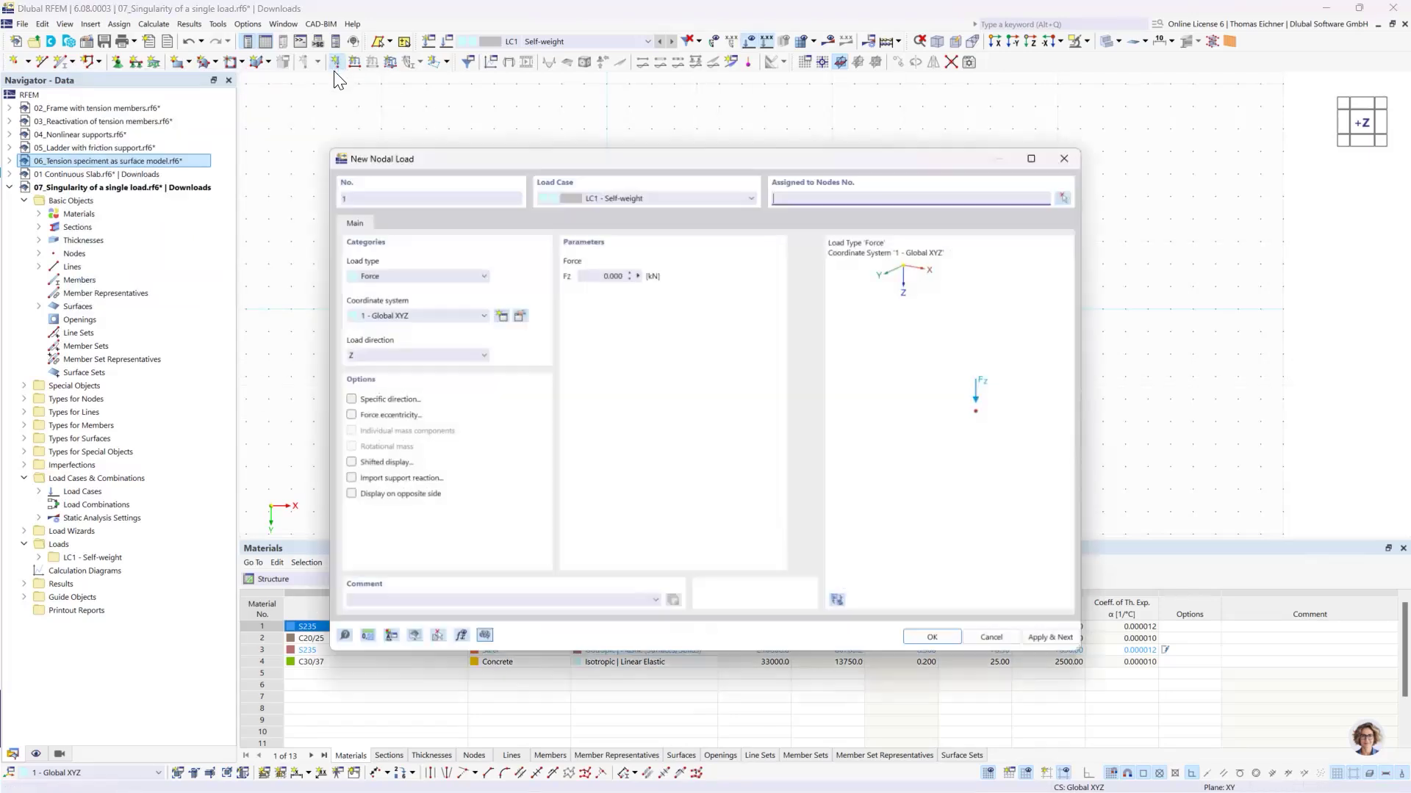
click(554, 269)
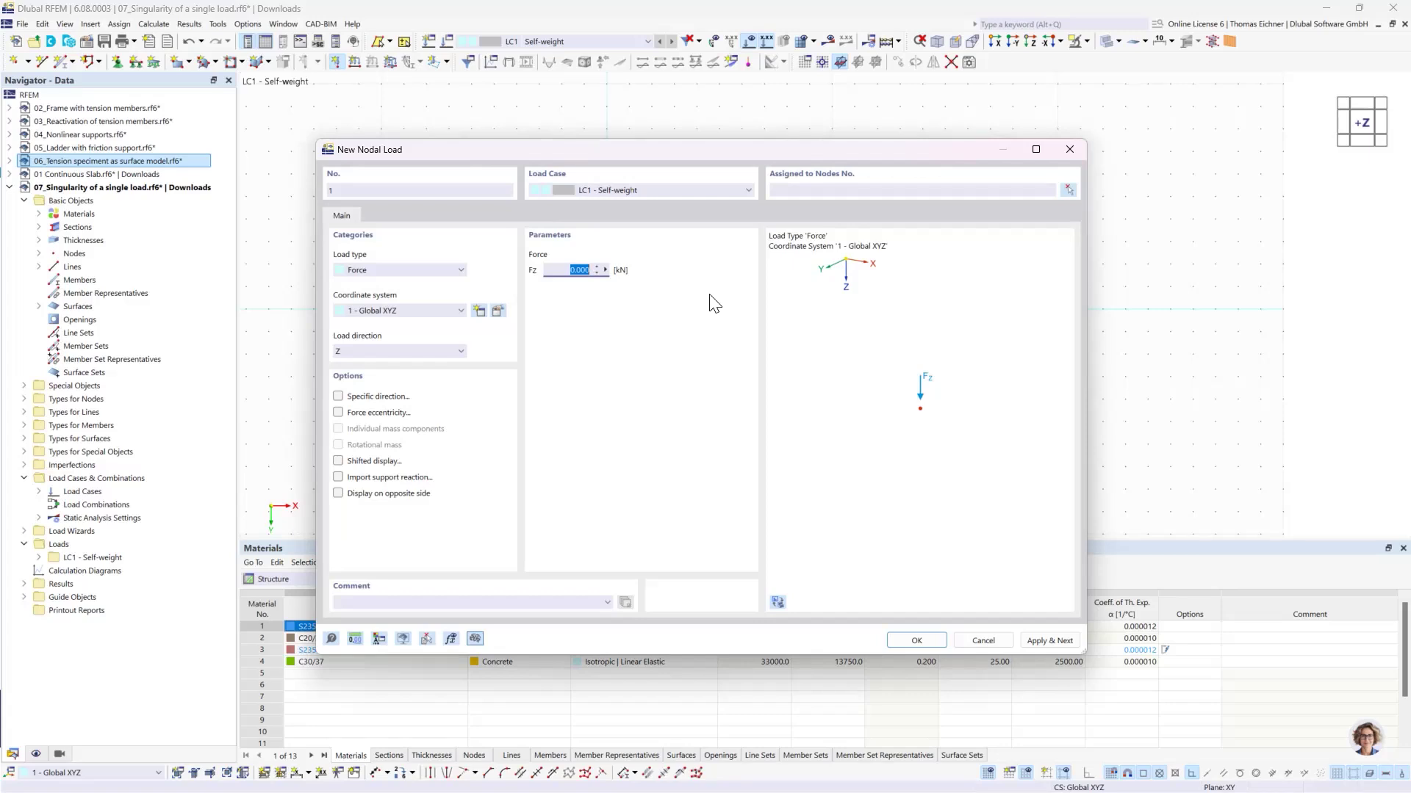
text(100)
click(911, 640)
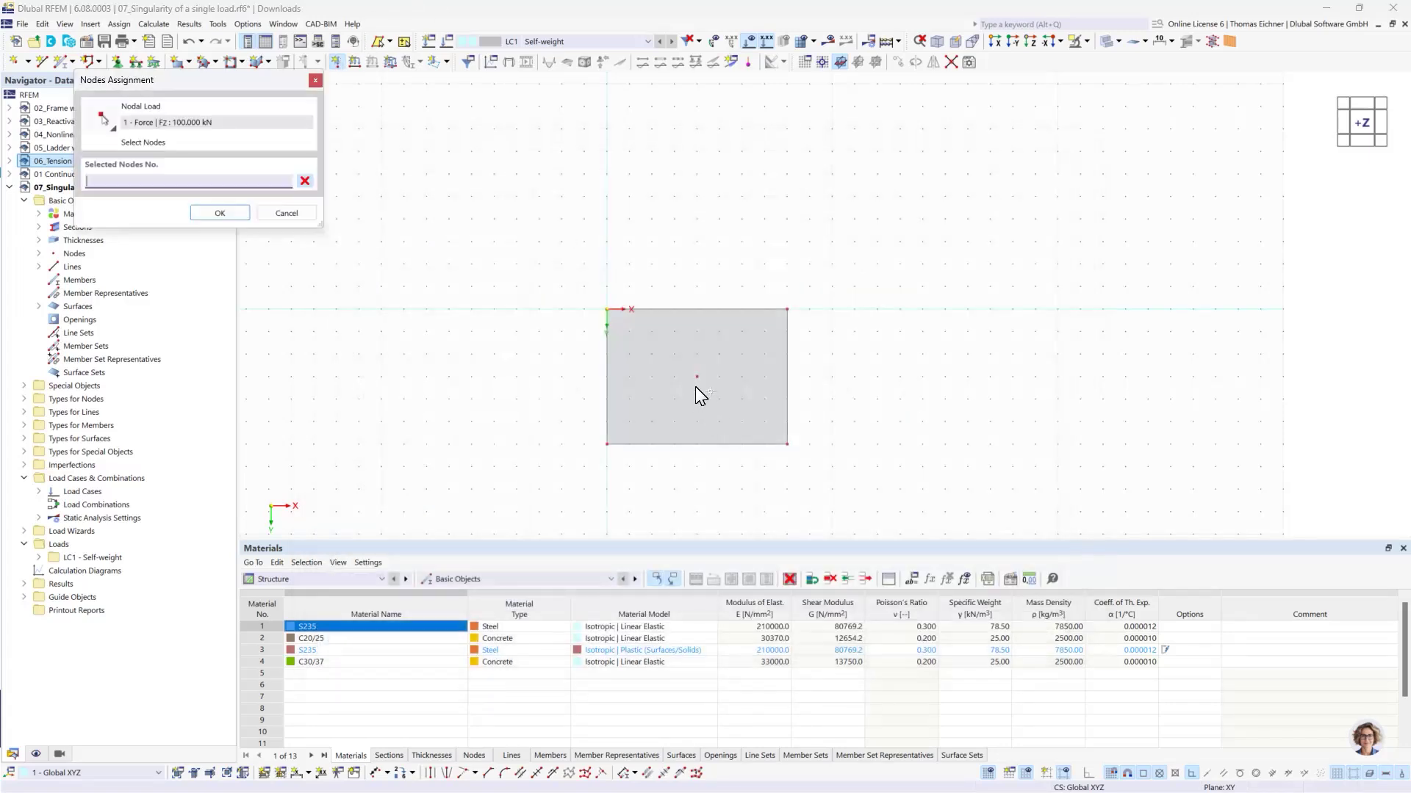
click(696, 378)
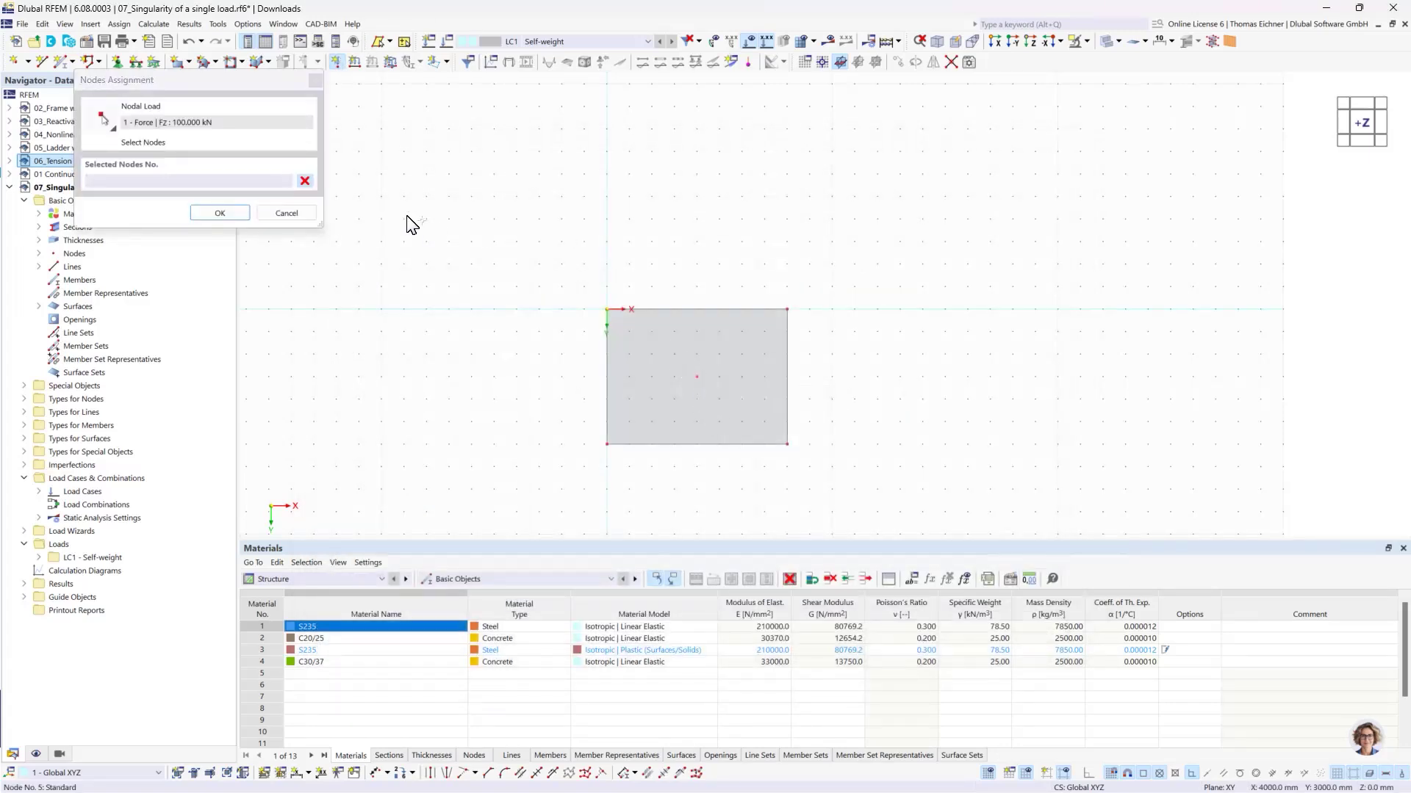
click(242, 213)
right_click(597, 253)
click(889, 236)
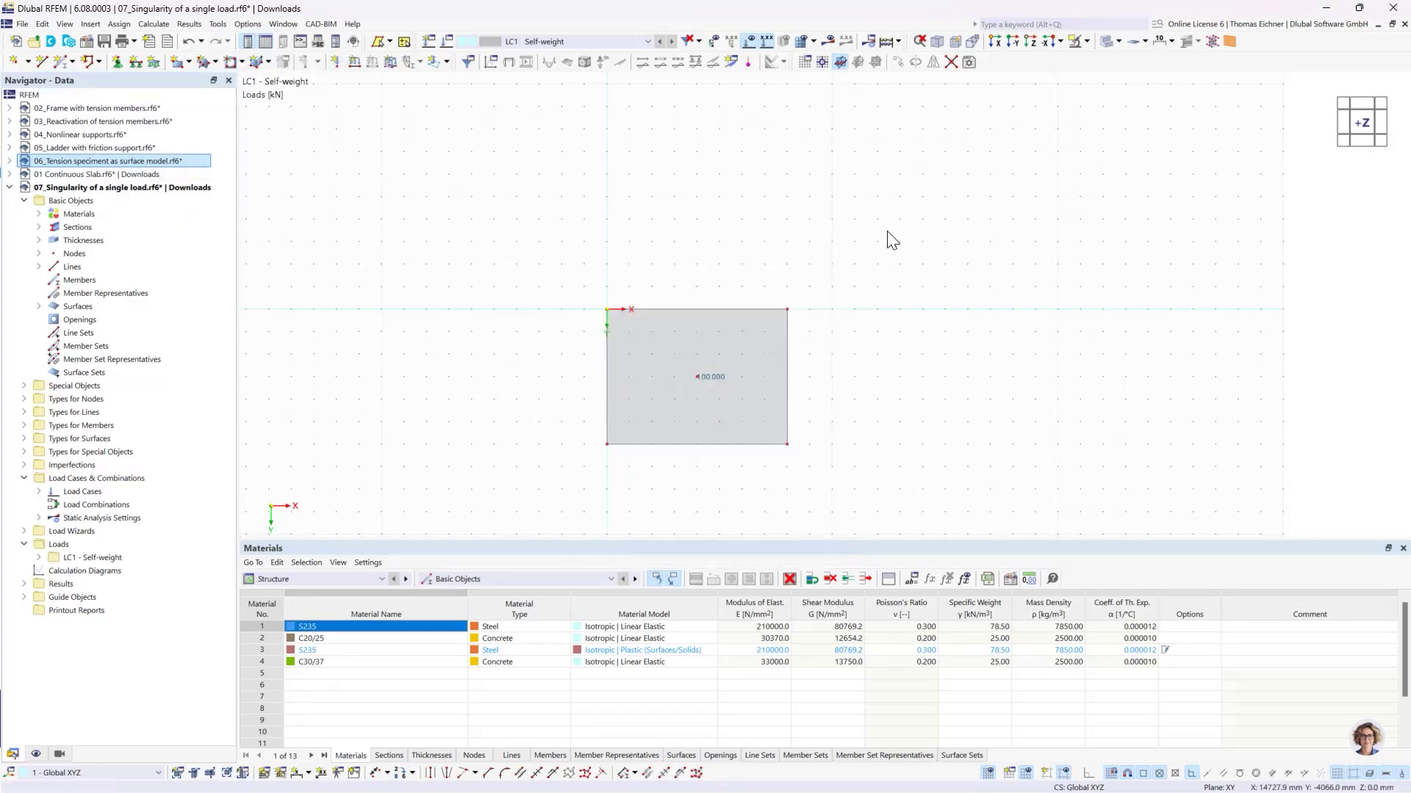
Step: Delete the nodal load at the plate's centre and undo the deletion
click(707, 377)
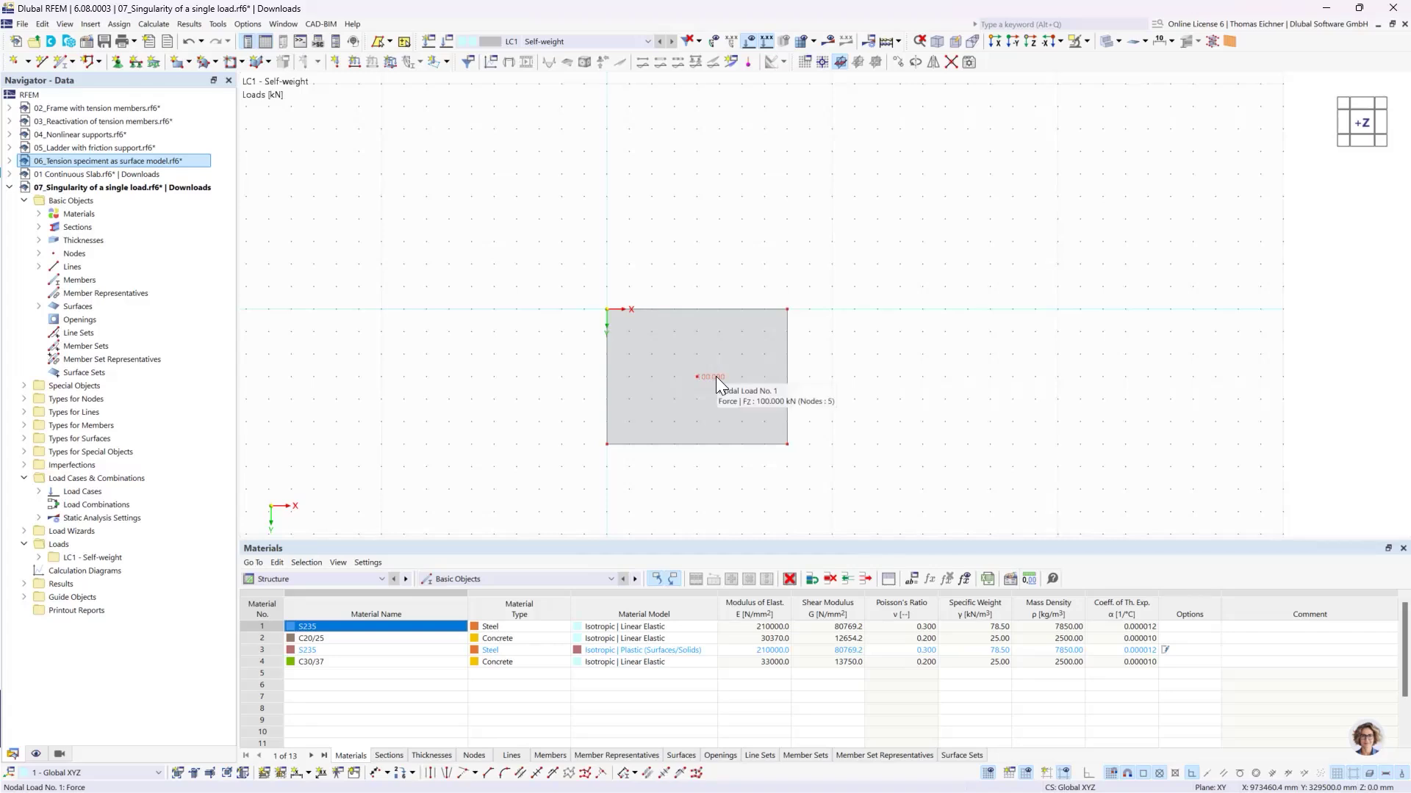
key(Delete)
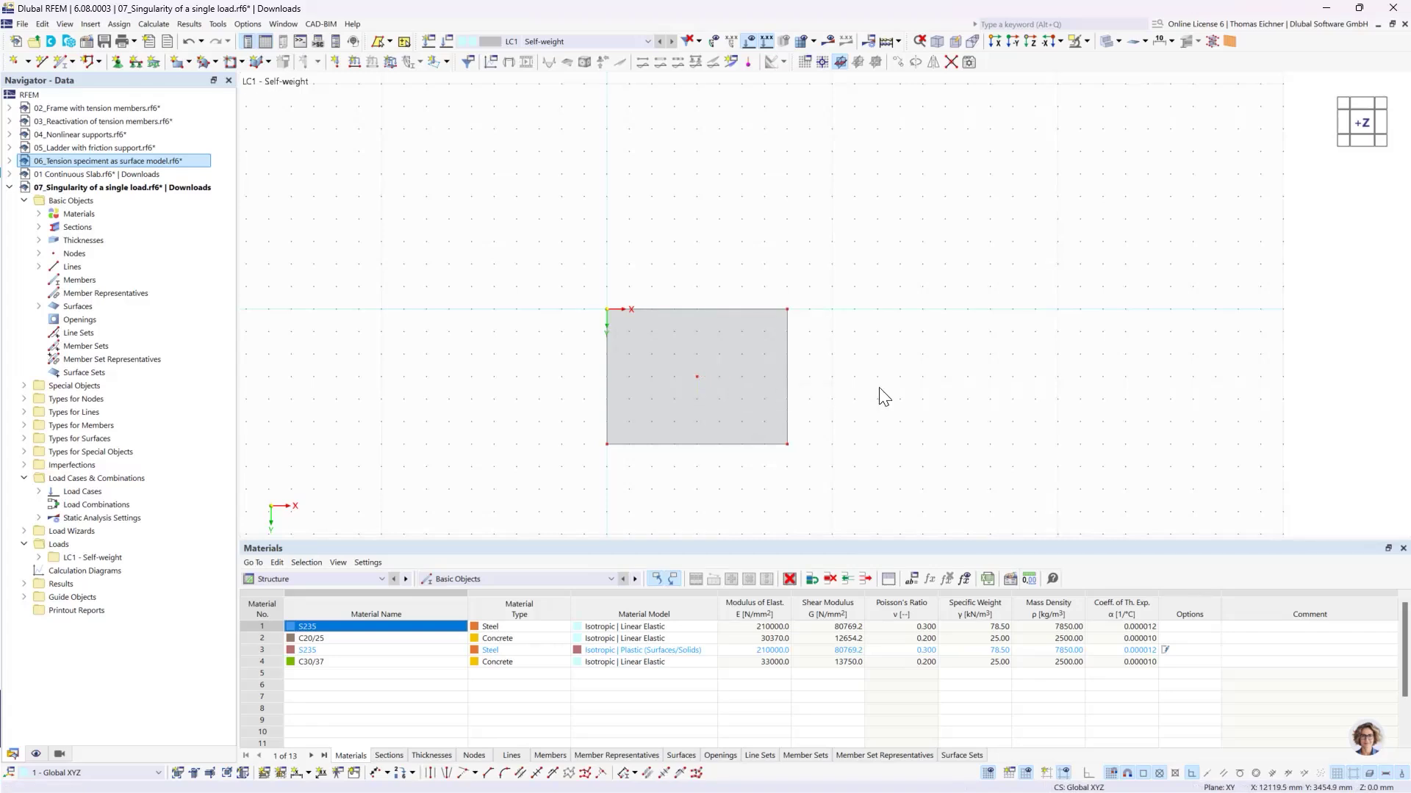
click(189, 43)
Step: Assign the Hinged line support to all four edges of the plate
middle_drag(1016, 371, 983, 324)
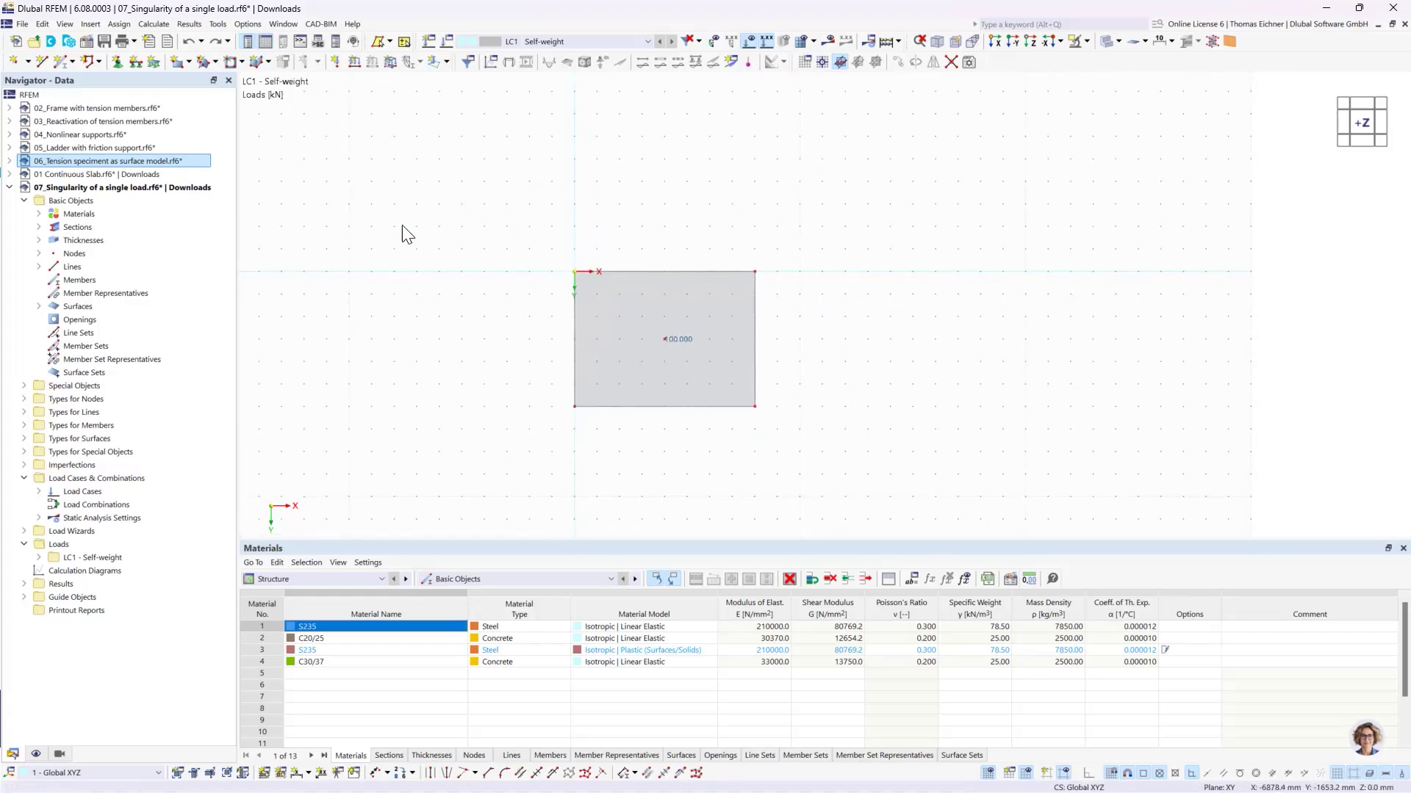
click(137, 62)
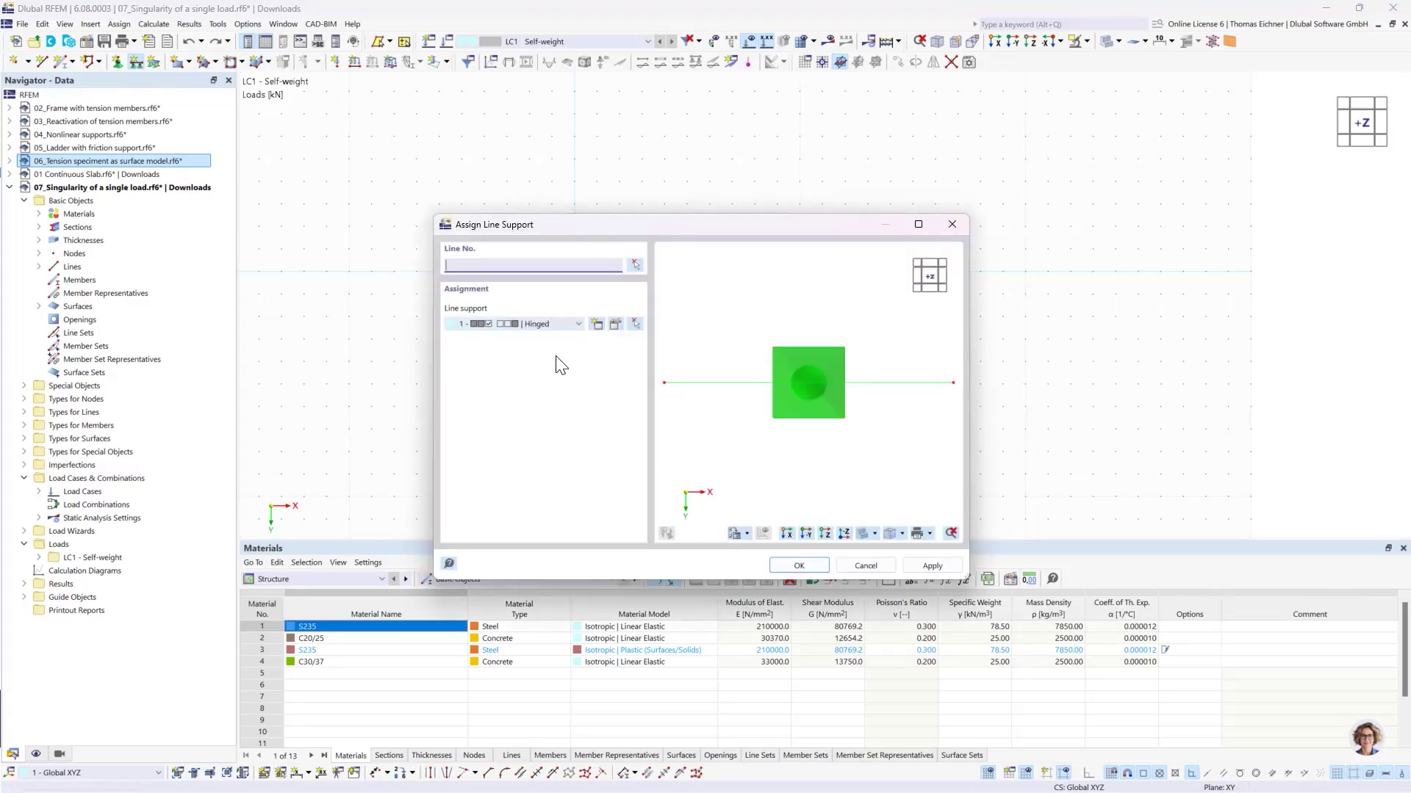
click(799, 565)
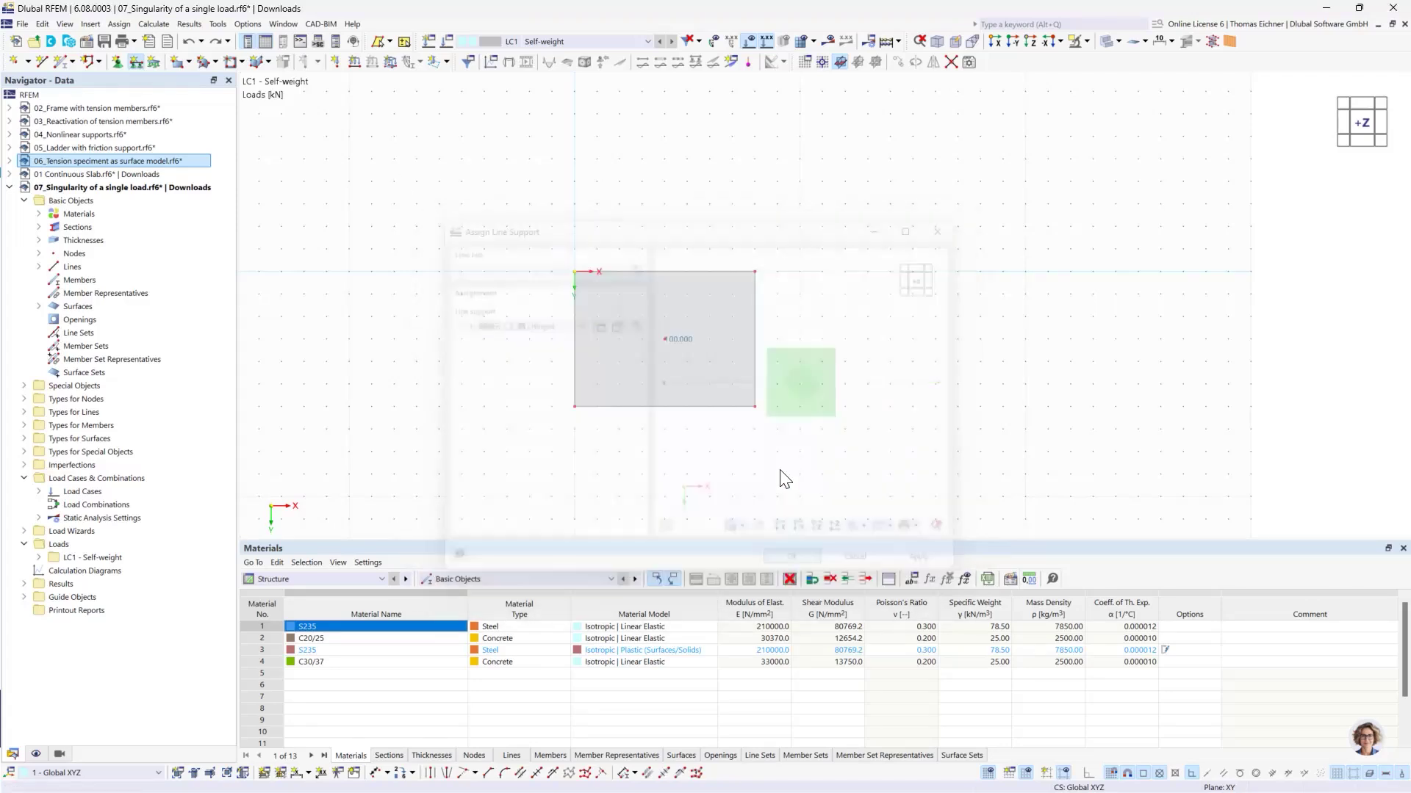
drag(809, 463, 448, 205)
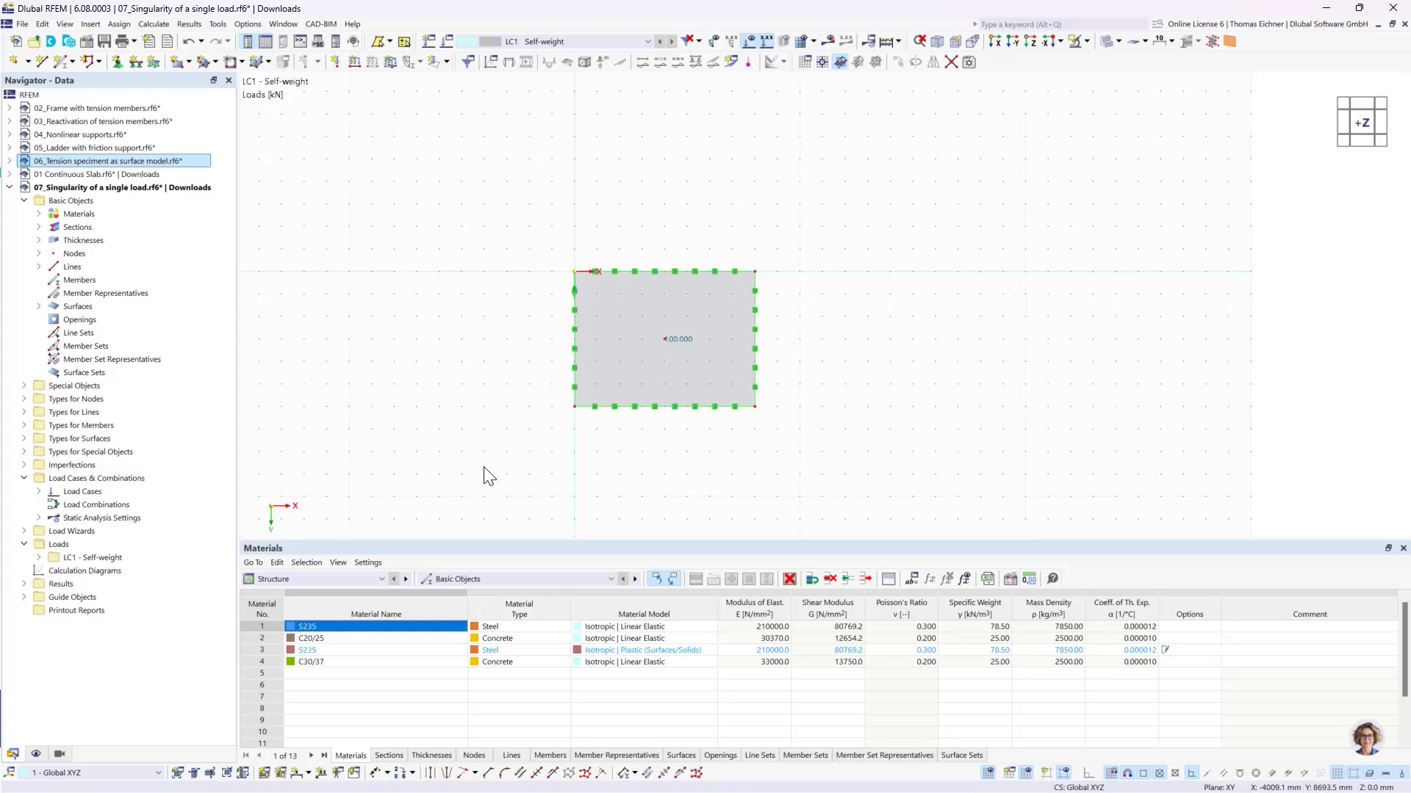
Step: Select the whole plate with its supports and load and set up a Move/Copy that creates copies in 3 steps
drag(499, 483, 841, 219)
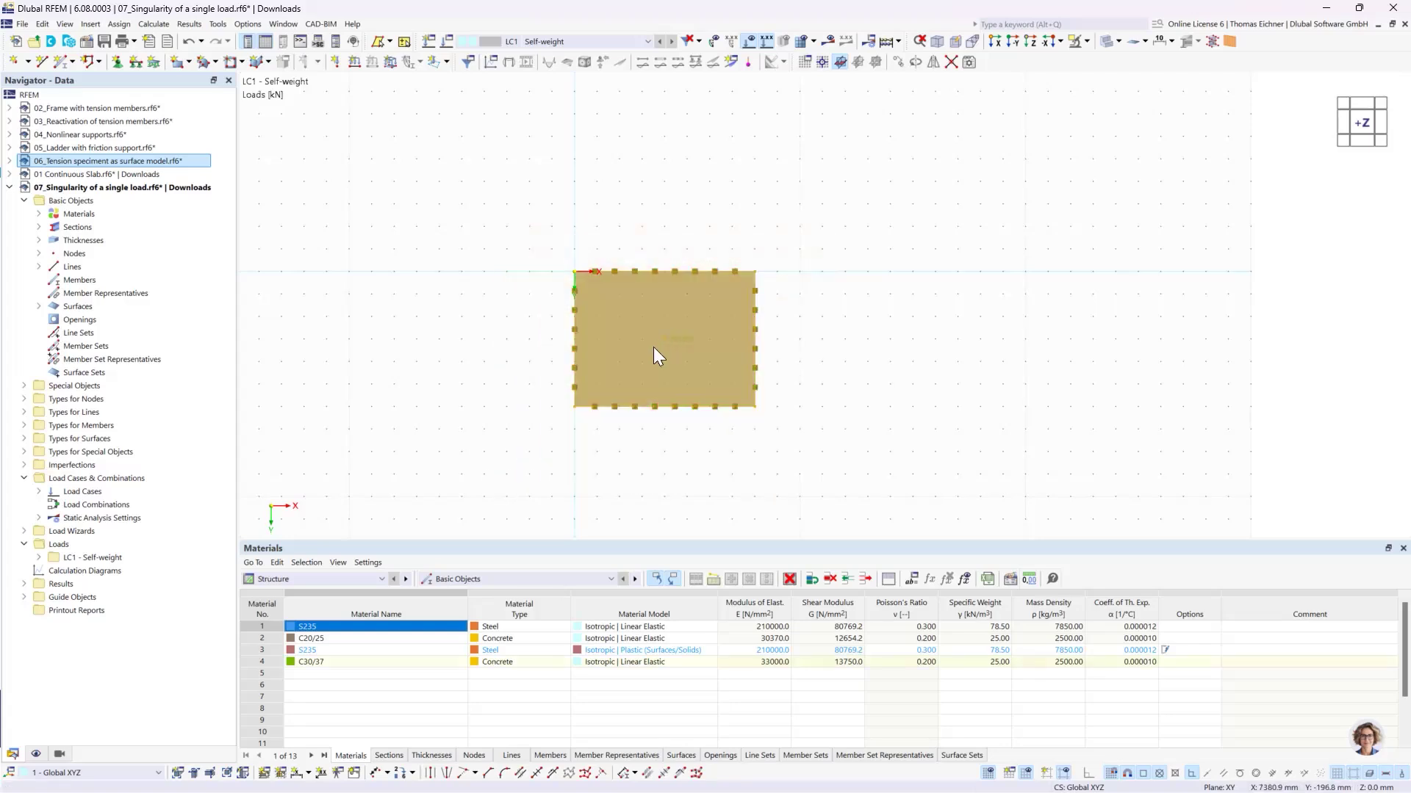
right_click(637, 310)
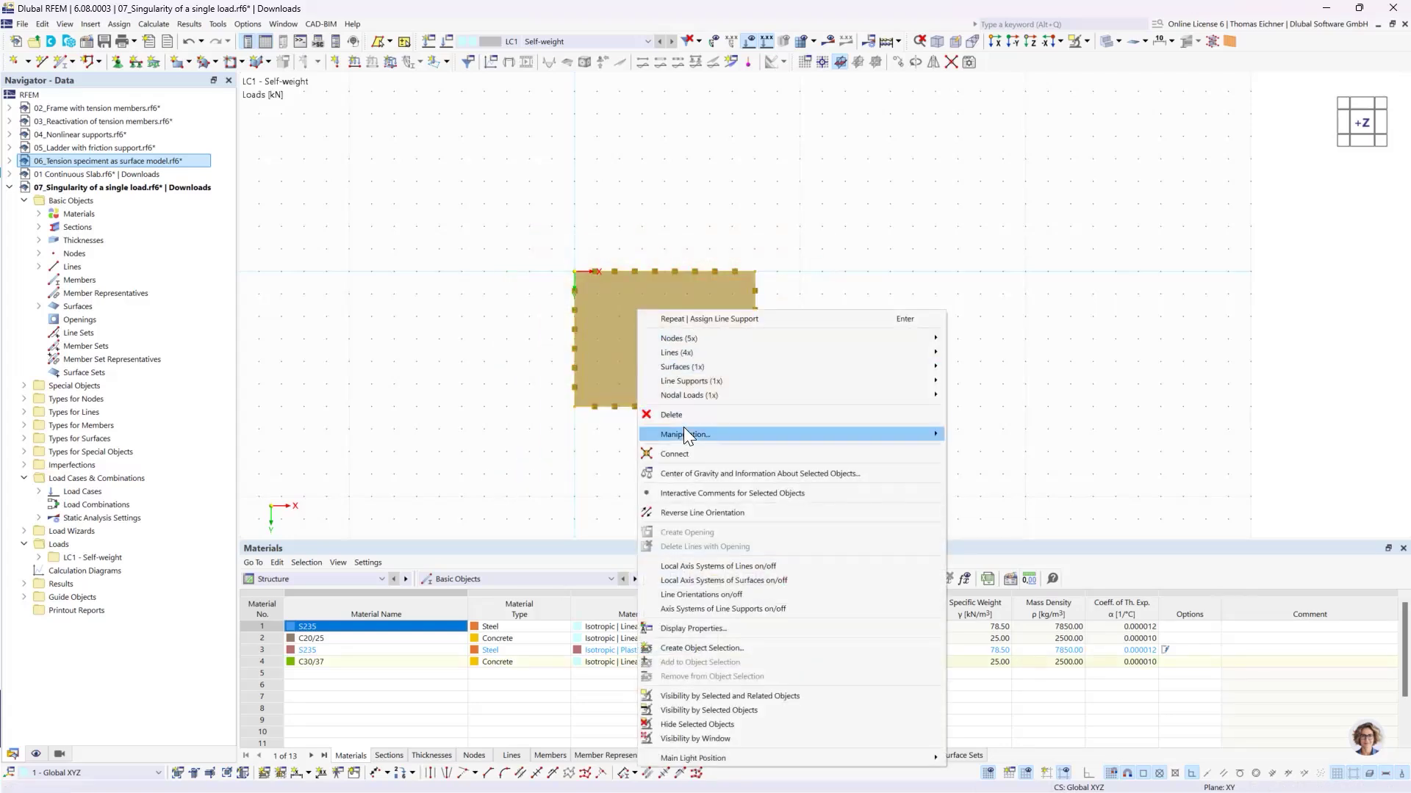
mouse_move(684, 434)
click(986, 435)
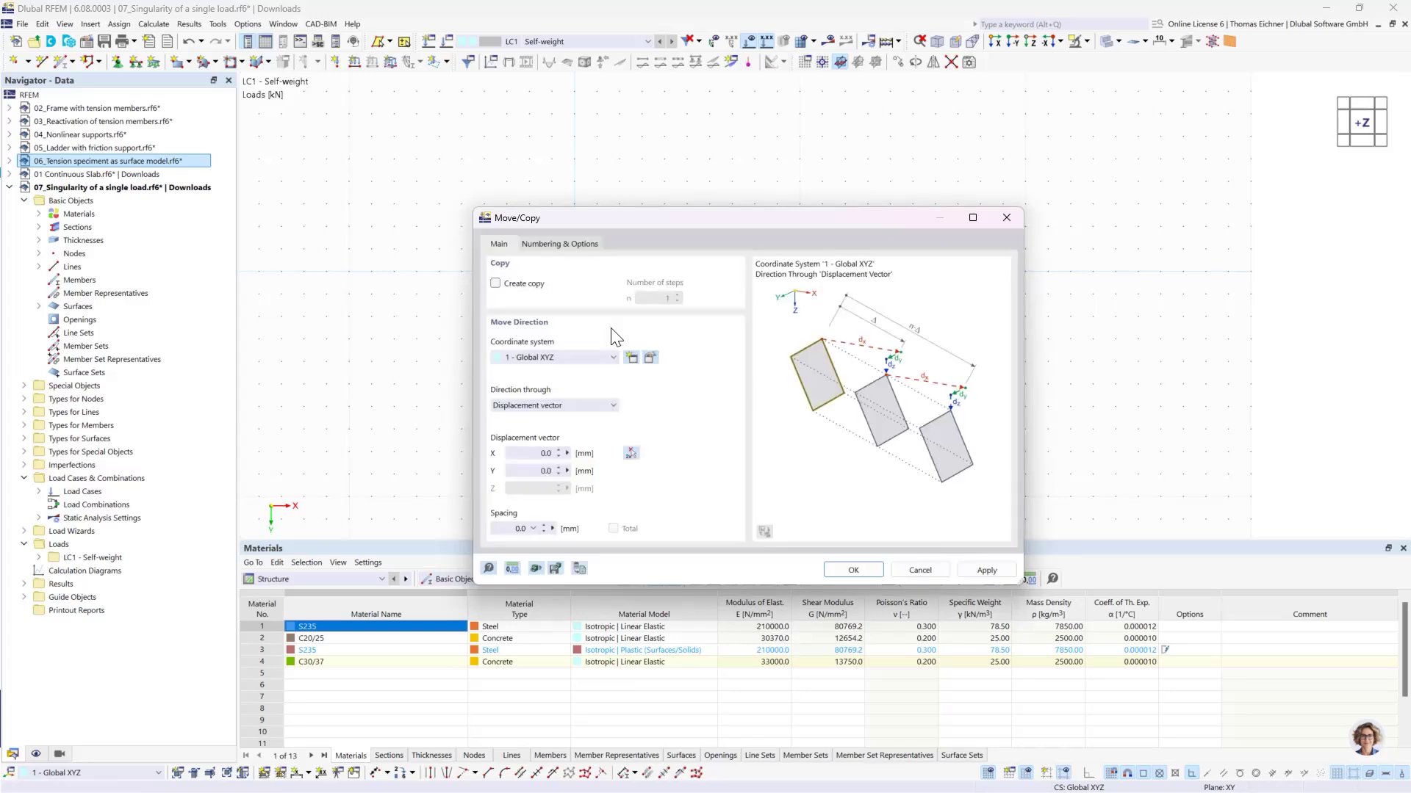
click(497, 284)
double_click(665, 297)
text(3)
Step: Change the model's length unit to m from within the copy settings
double_click(533, 452)
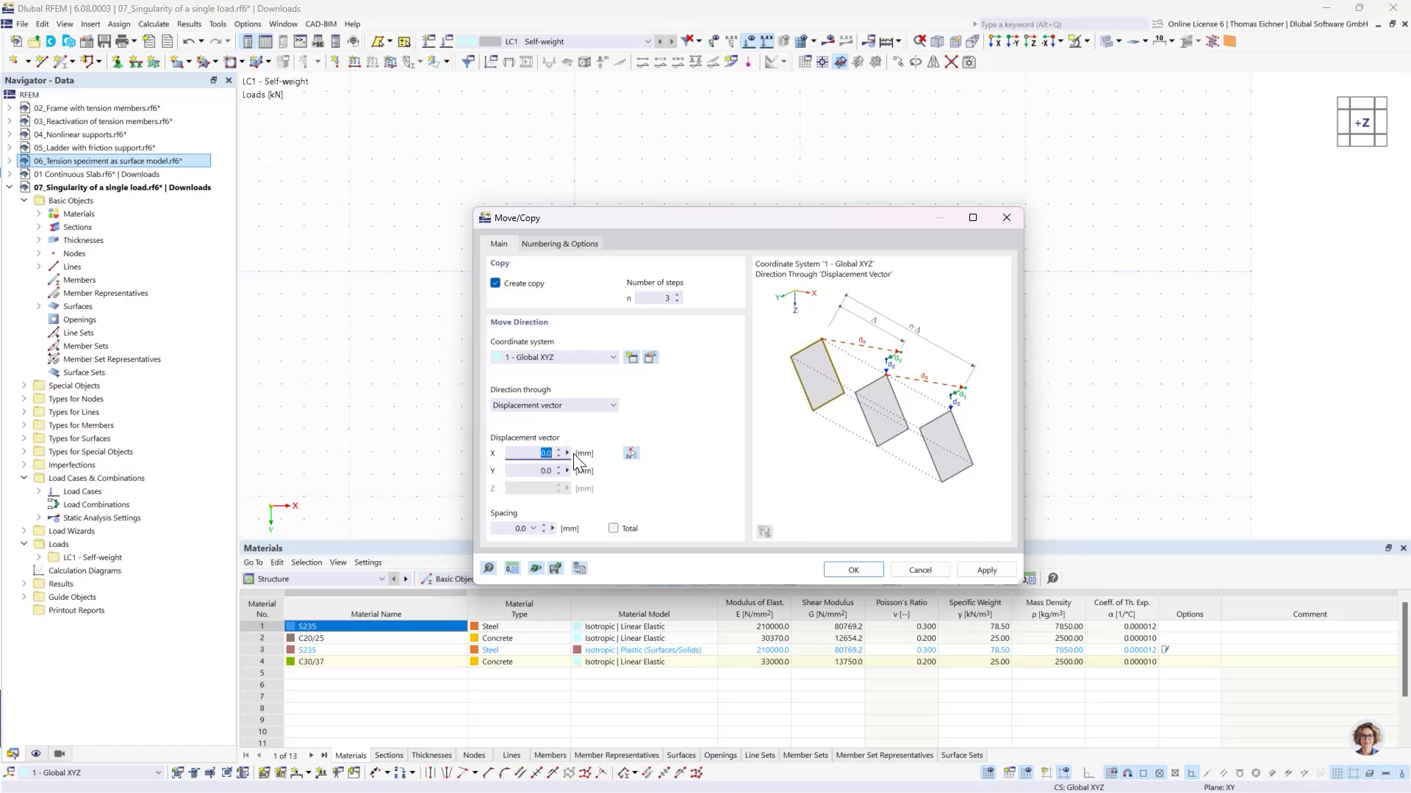
click(512, 567)
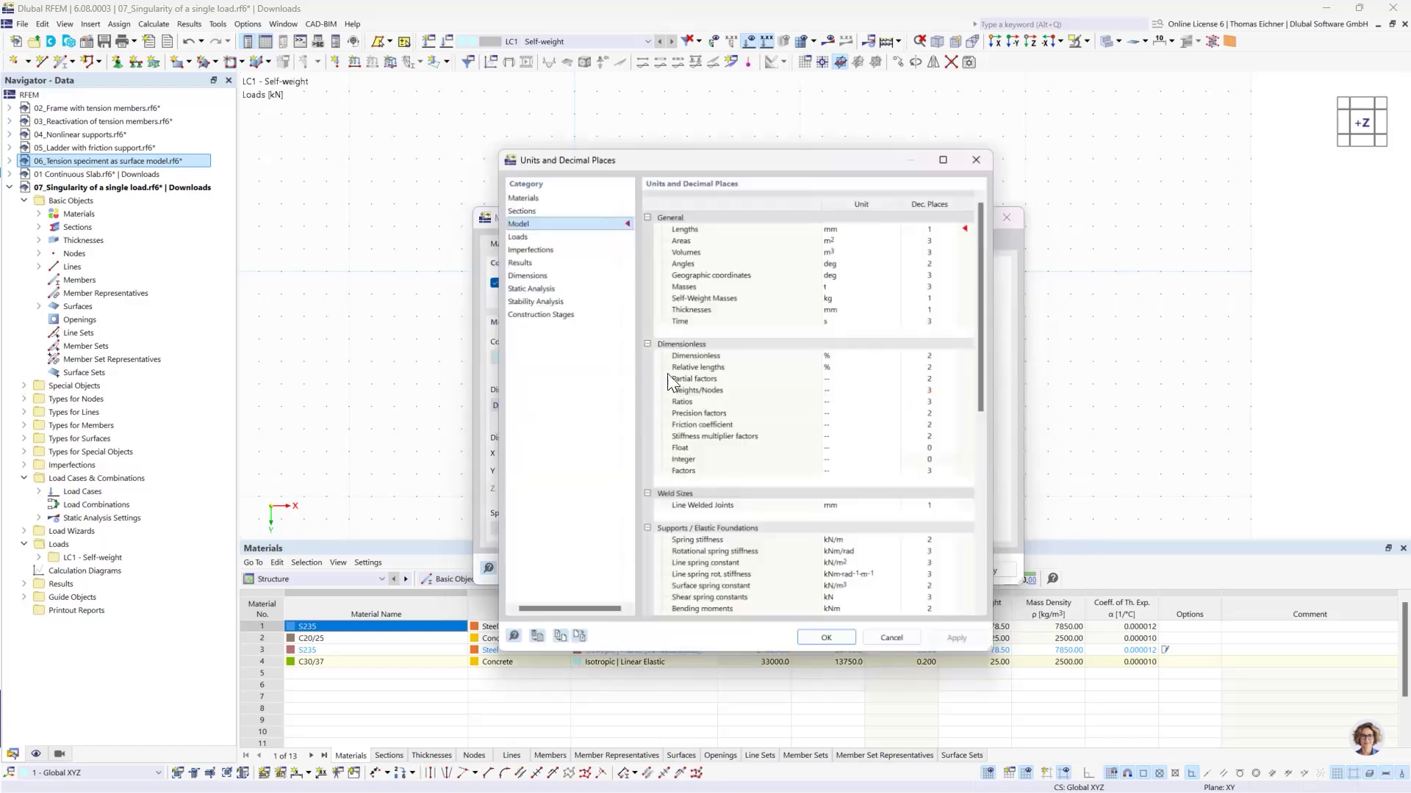
click(884, 225)
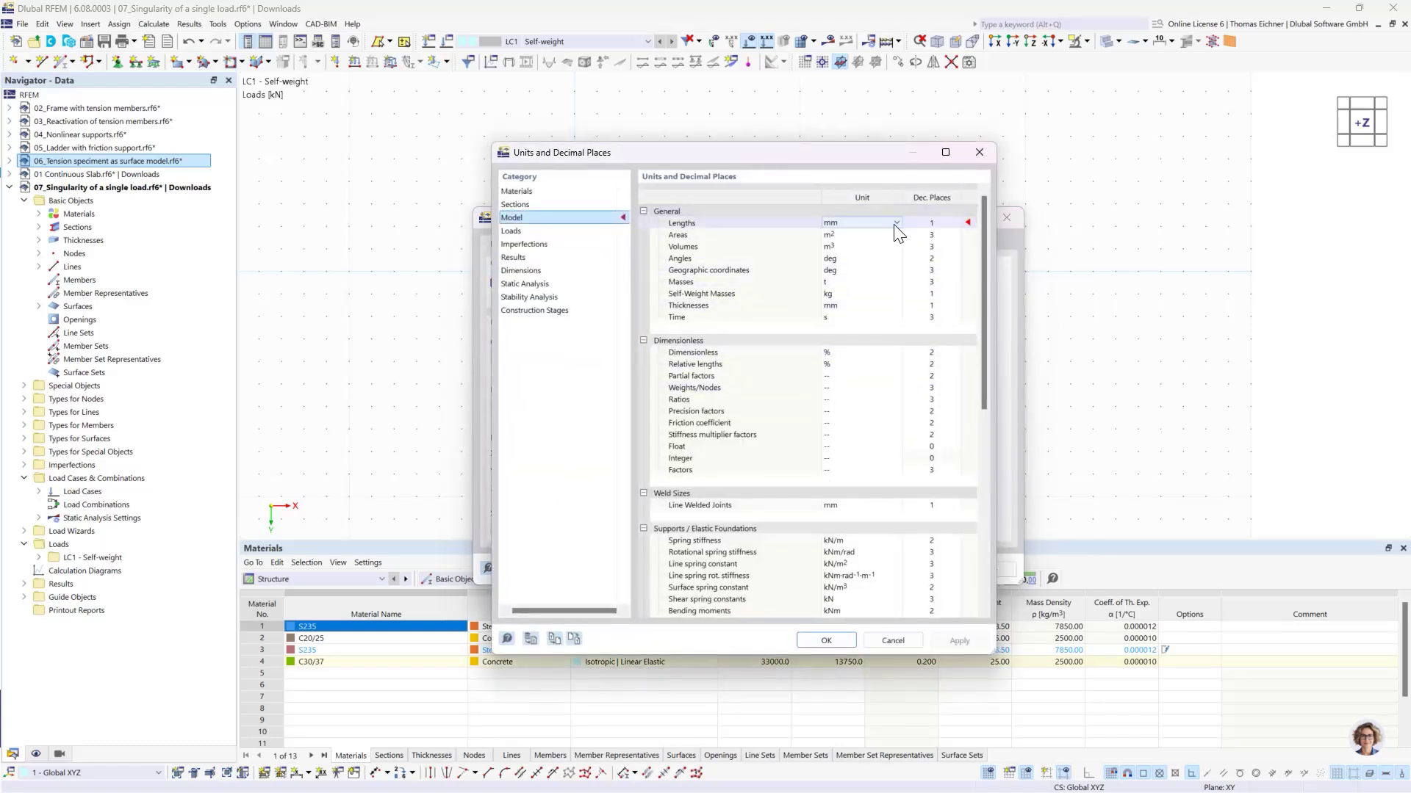
click(895, 223)
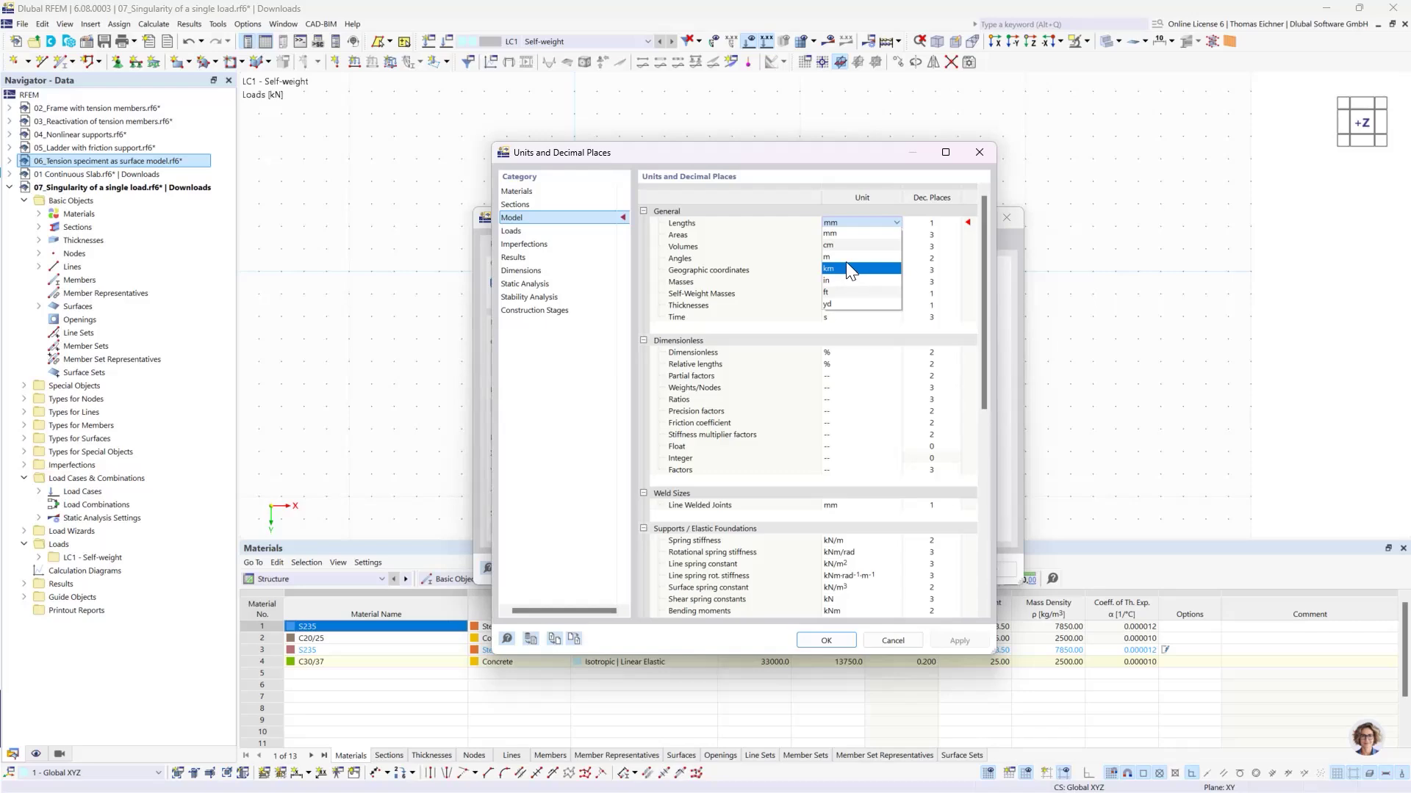
click(845, 258)
click(826, 640)
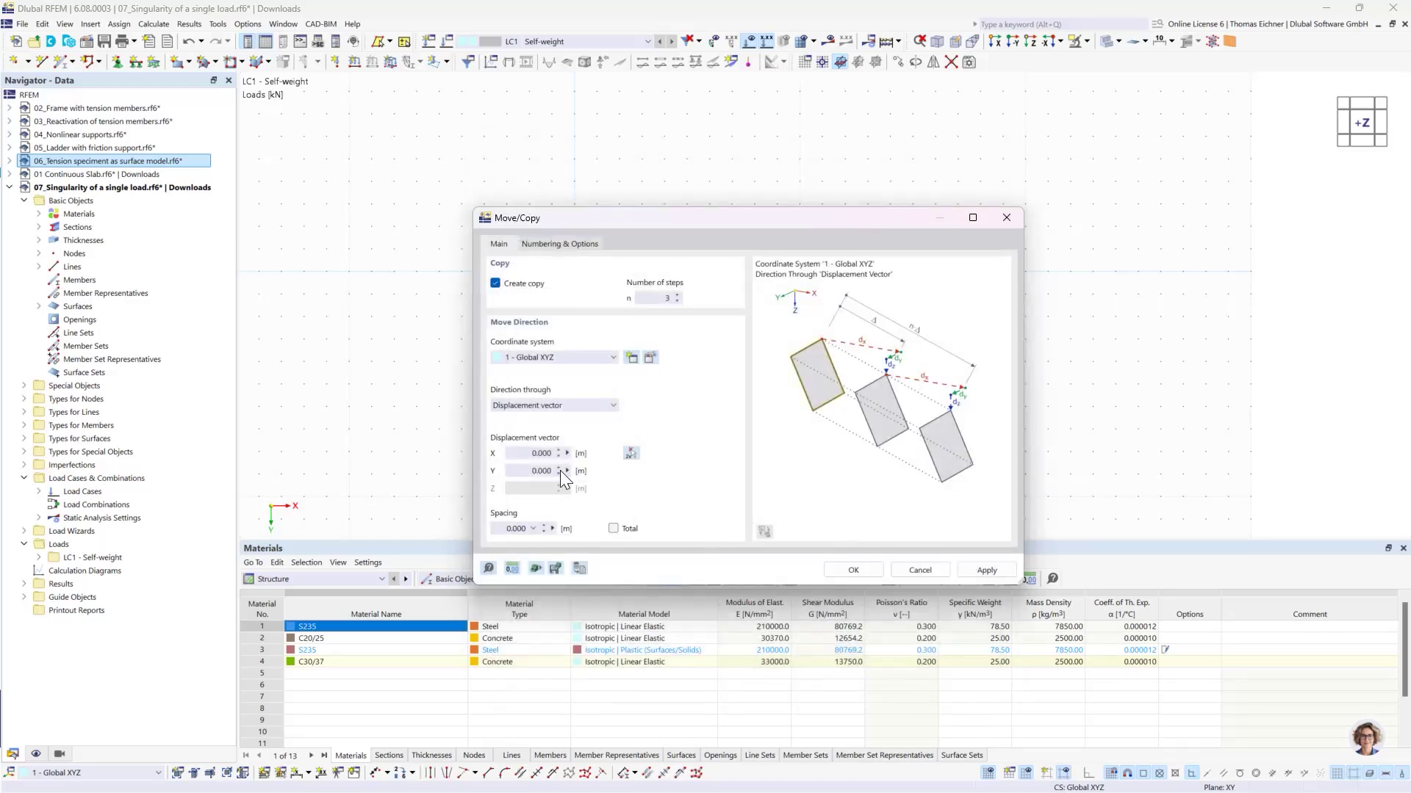
Step: Set the copy displacement in X to 10 m and create the plate copies
click(540, 453)
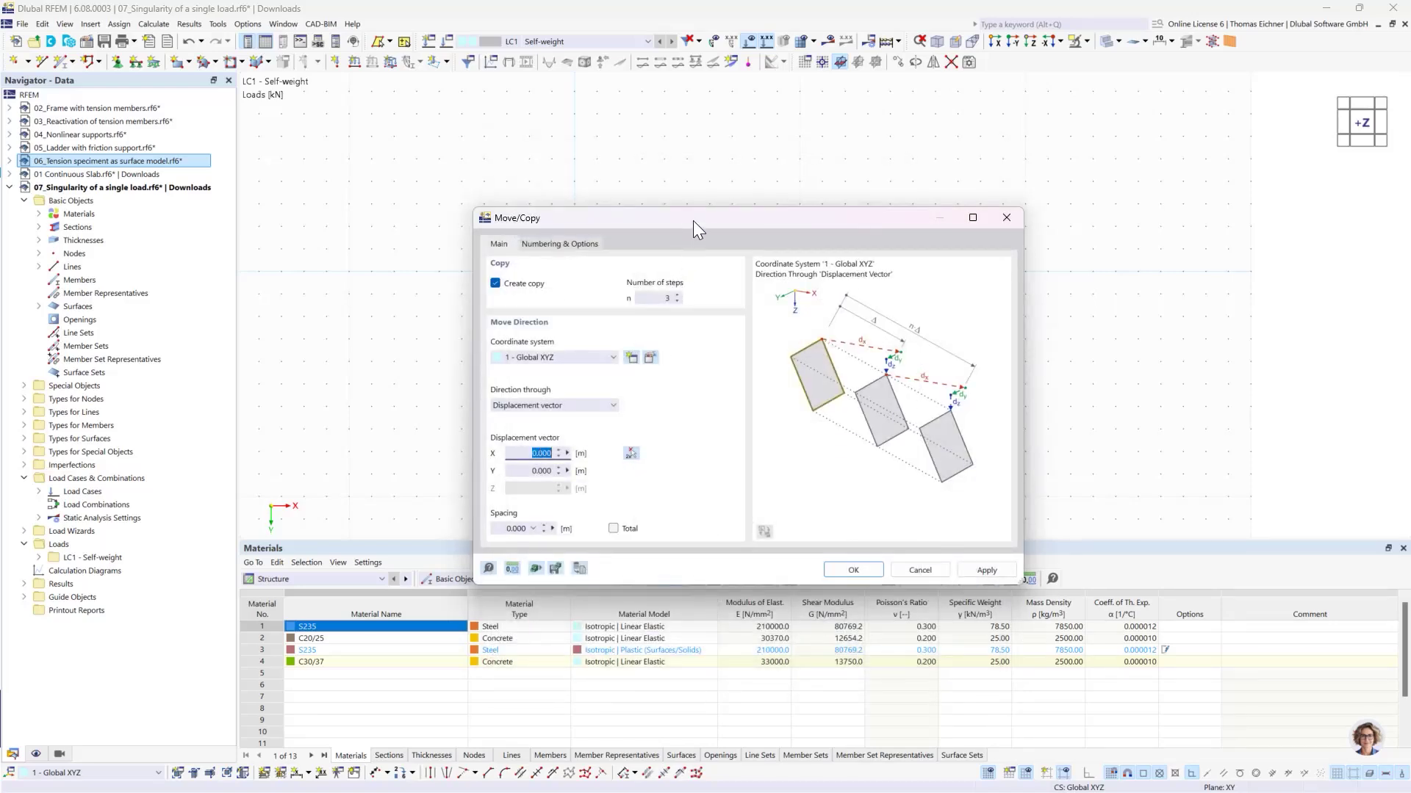
drag(693, 220, 654, 427)
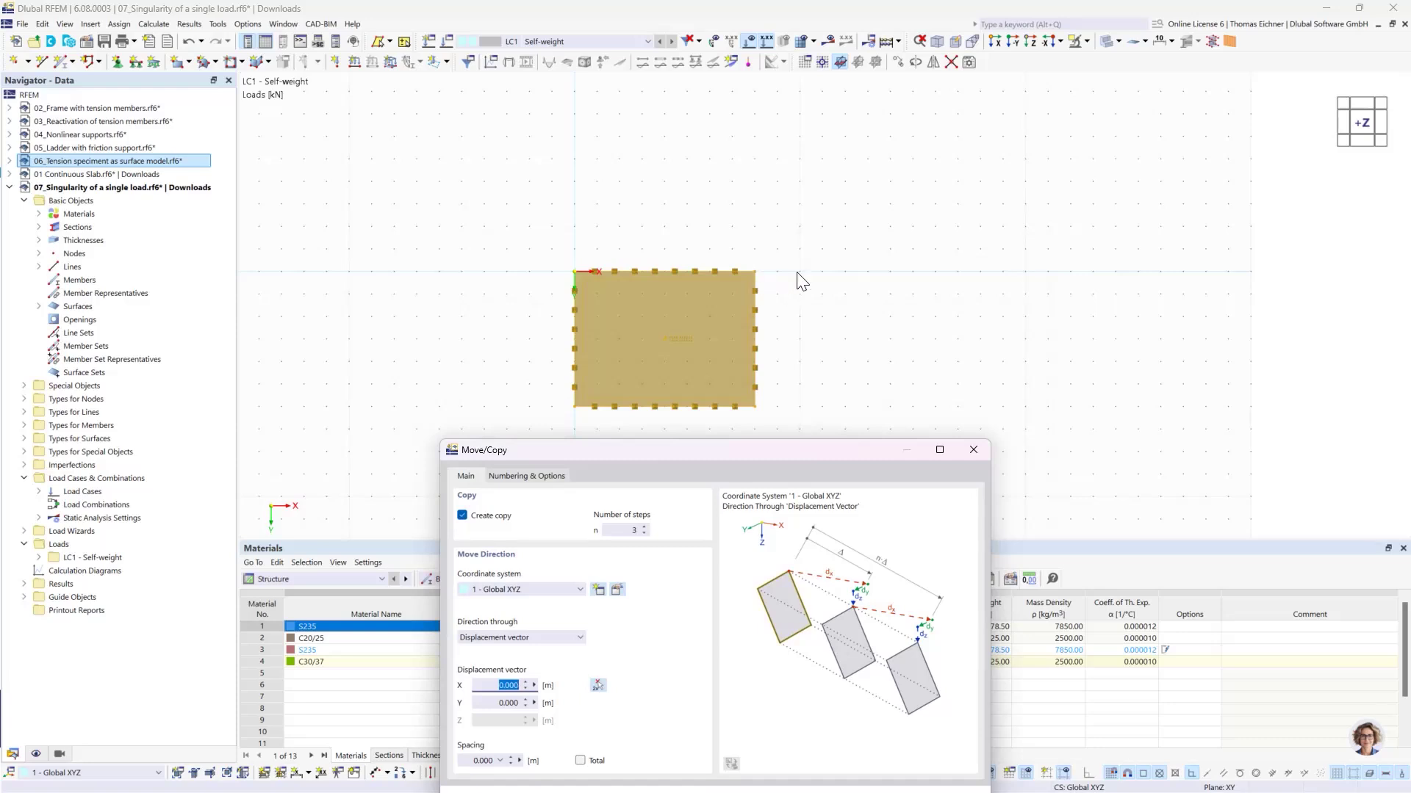
drag(730, 448, 723, 228)
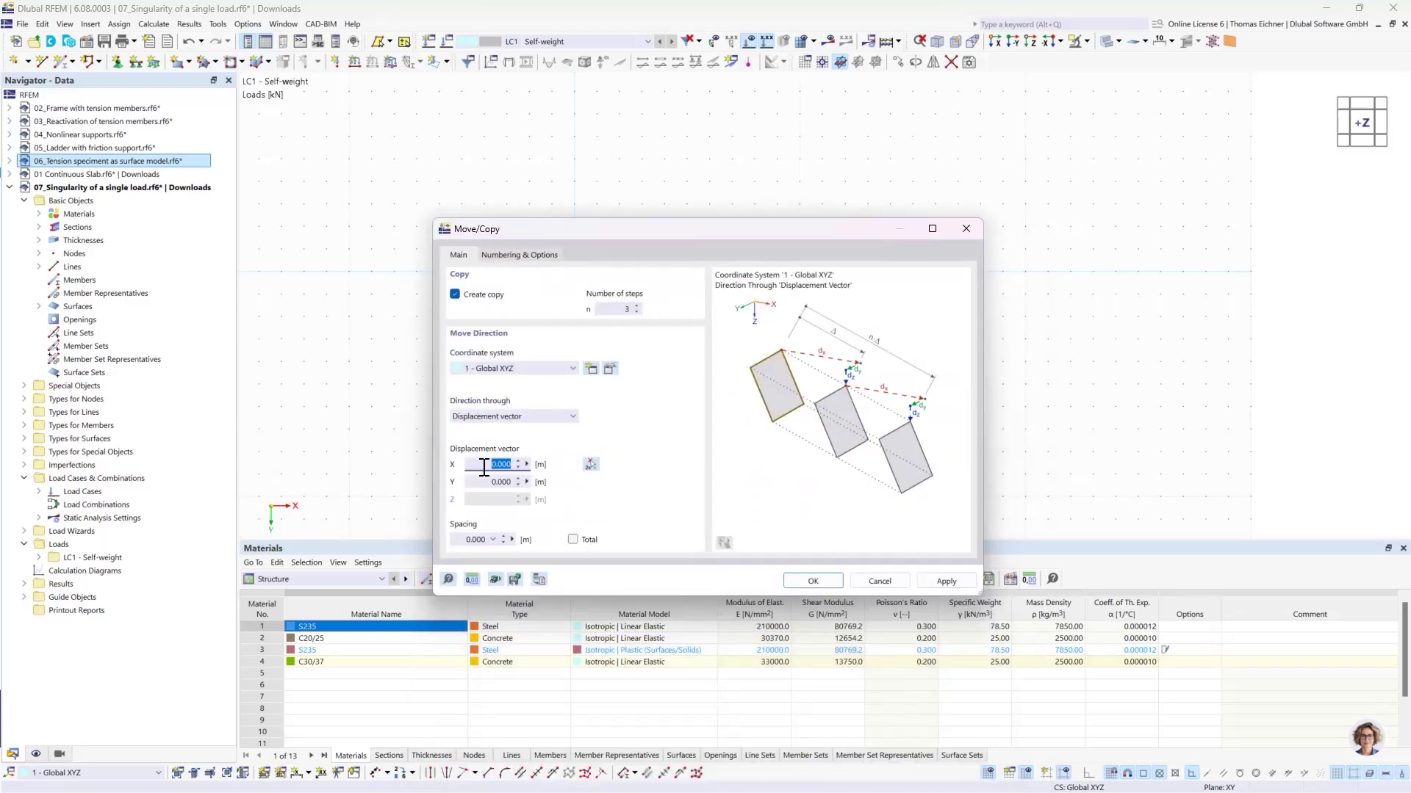
text(10)
click(812, 581)
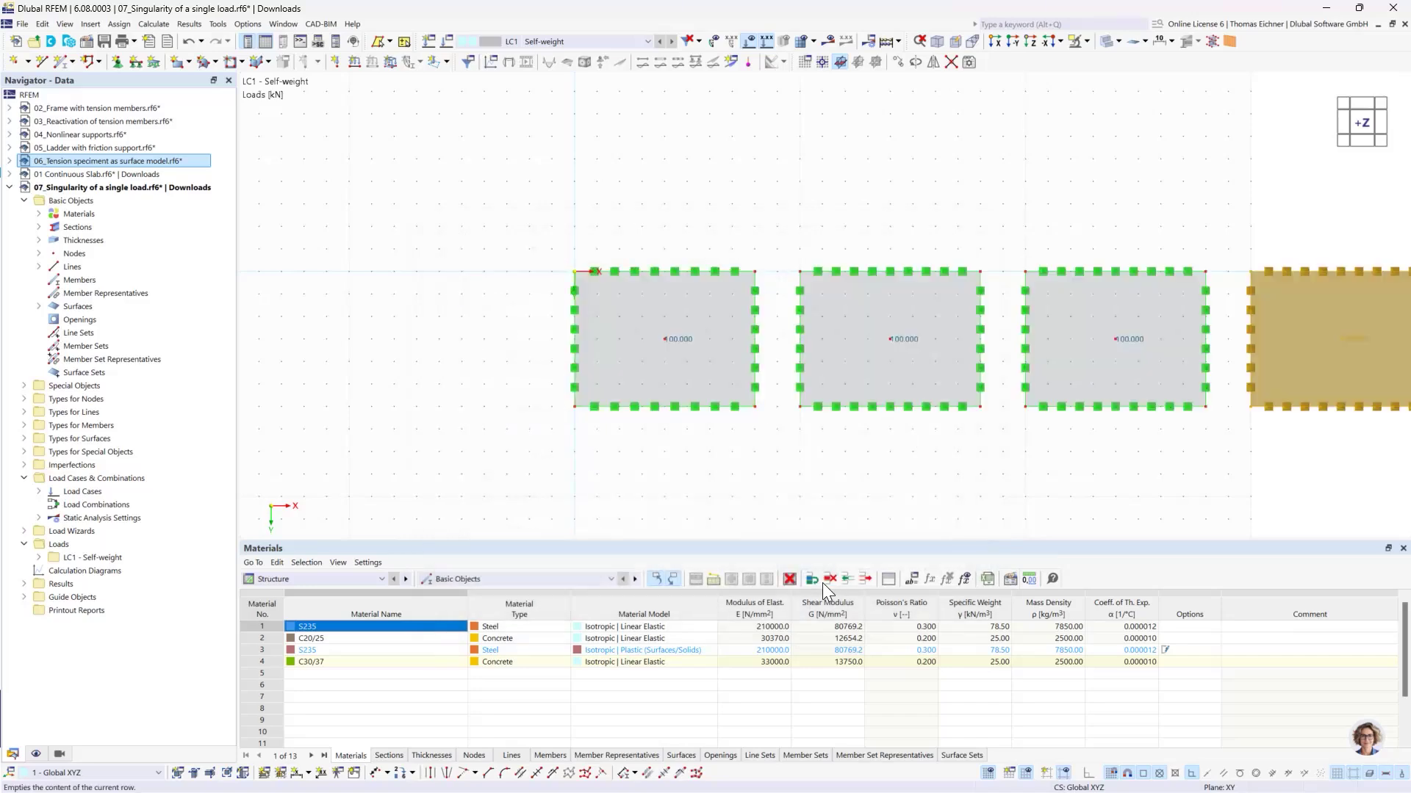
Step: Hide the work plane's grid so that only the four plates are displayed
middle_drag(1044, 169, 903, 201)
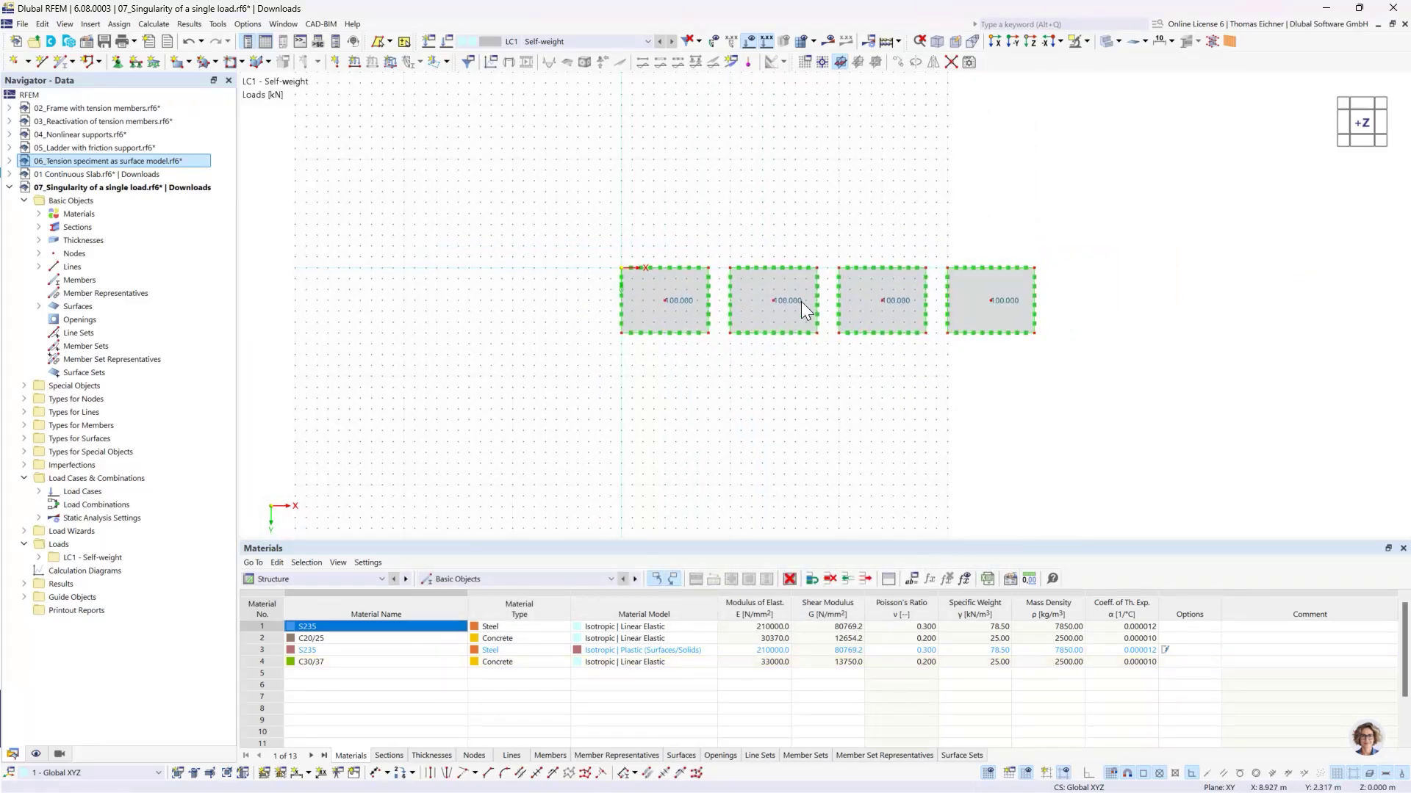
scroll(767, 228, up, 2)
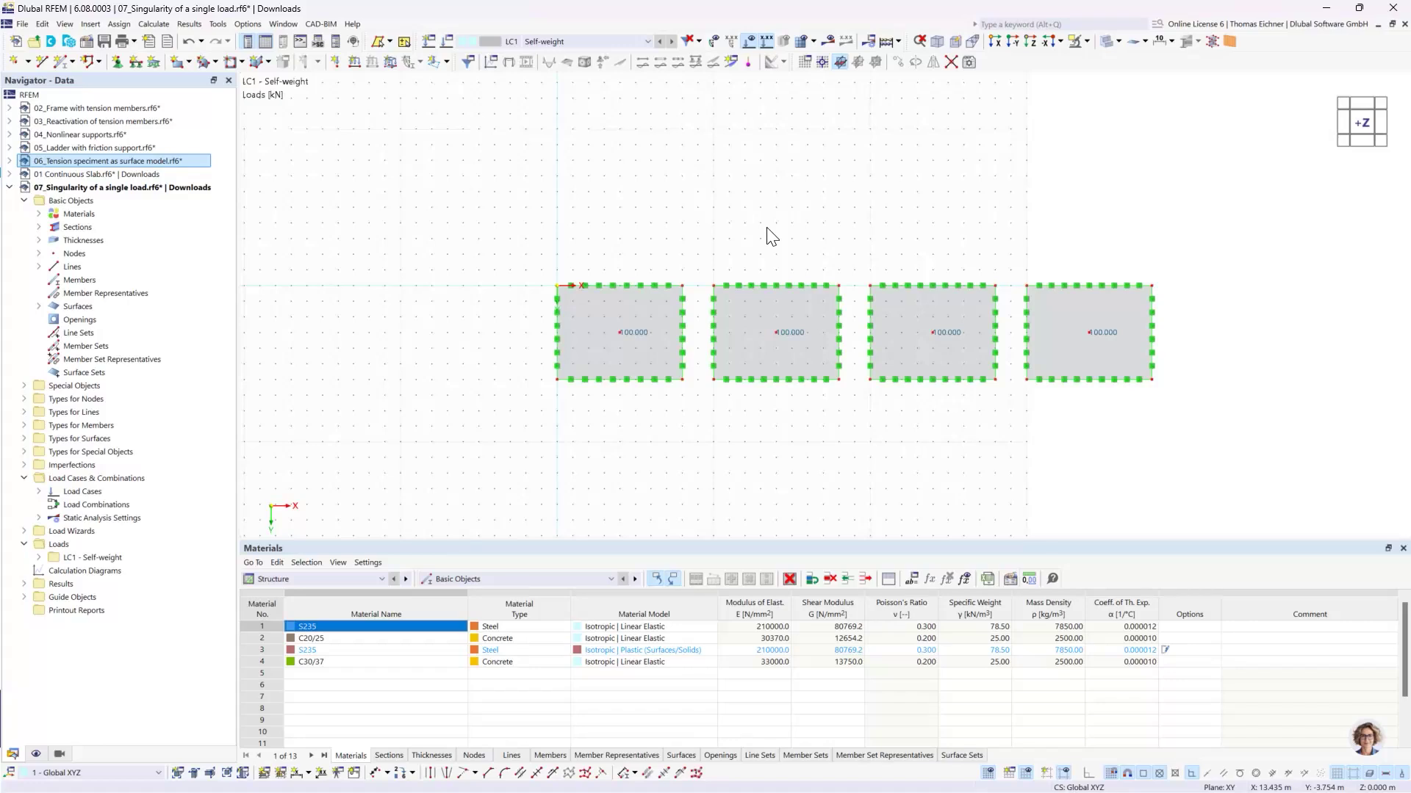
scroll(767, 228, down, 1)
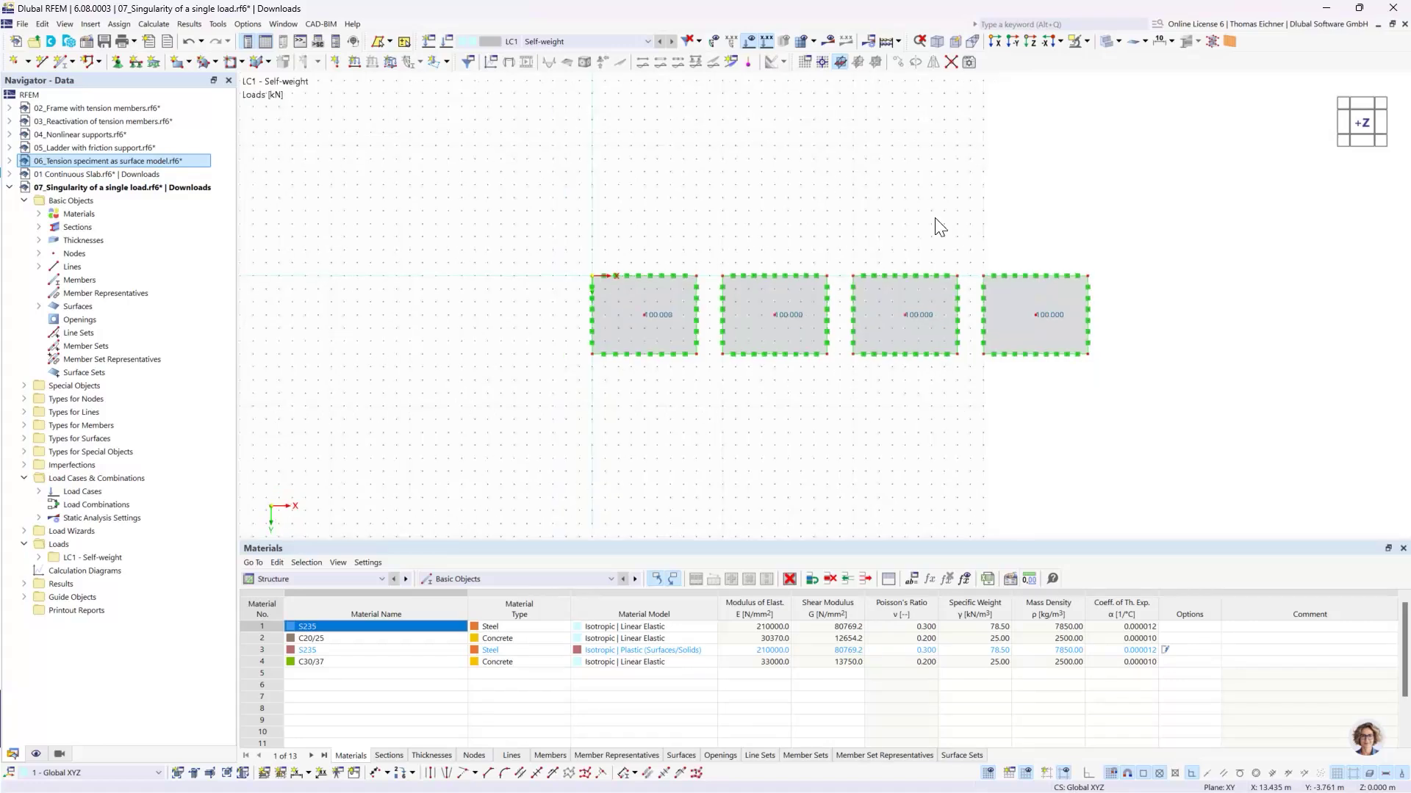
click(989, 775)
middle_drag(999, 213, 962, 199)
scroll(823, 261, up, 1)
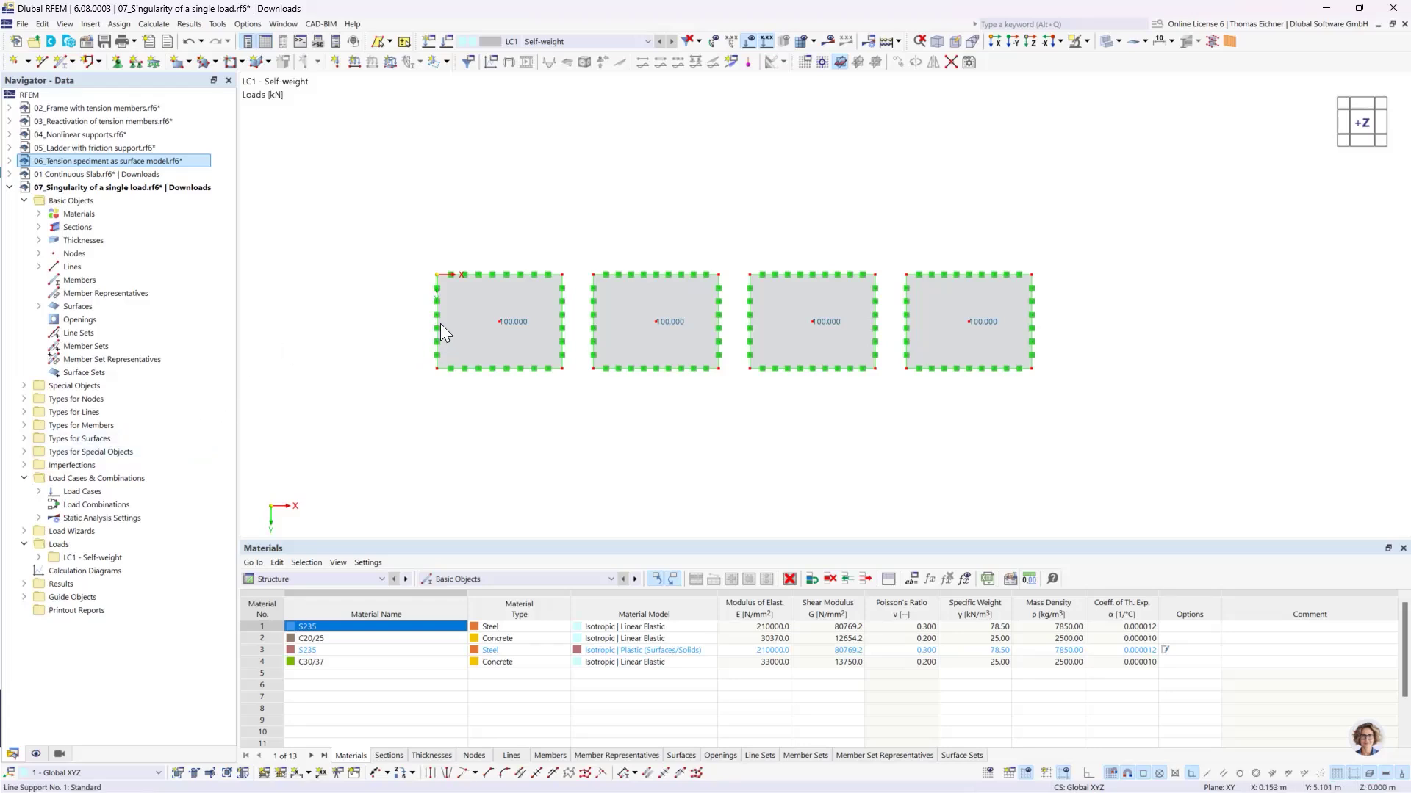
Step: Create a surface mesh refinement with a target FE length of 2 m and assign it to surface 1
click(25, 439)
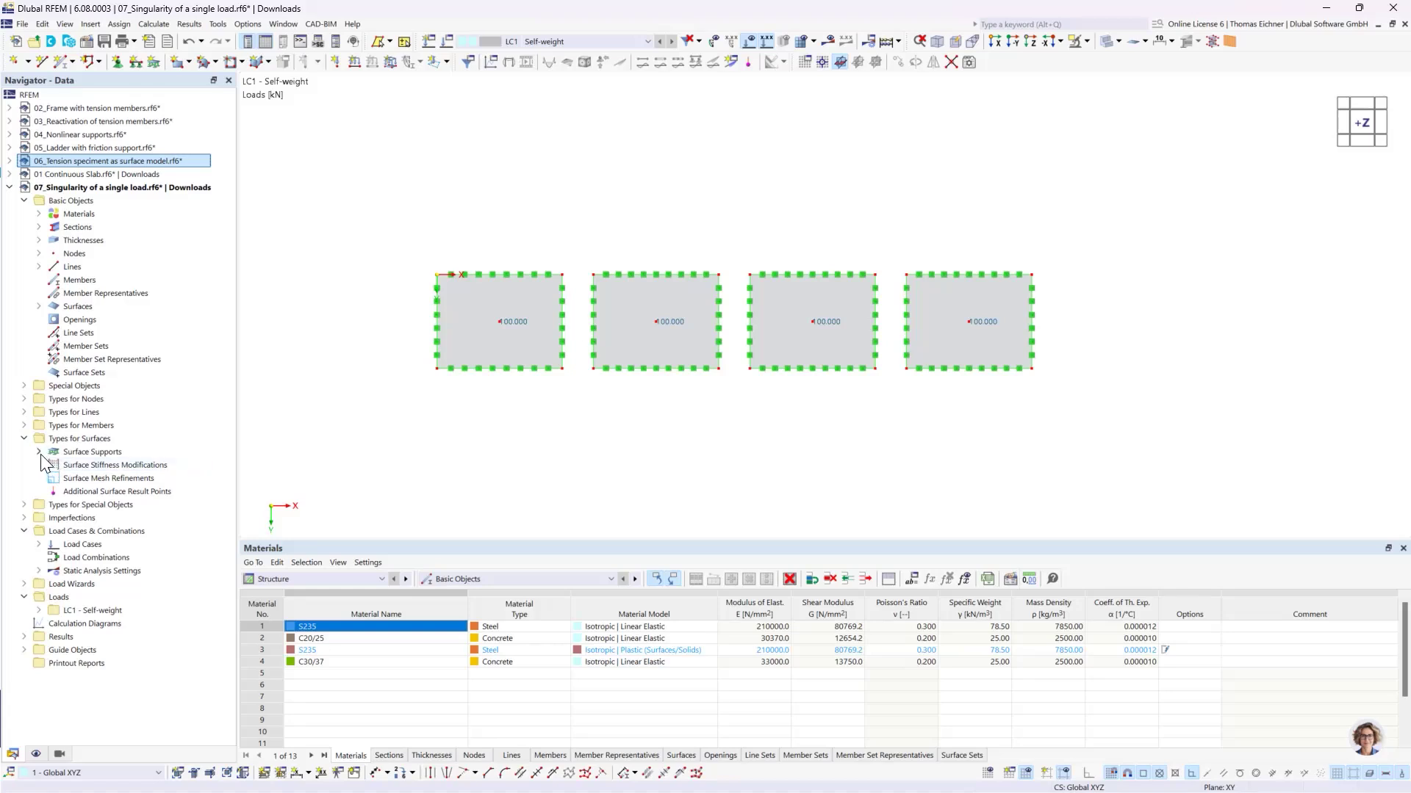
double_click(82, 478)
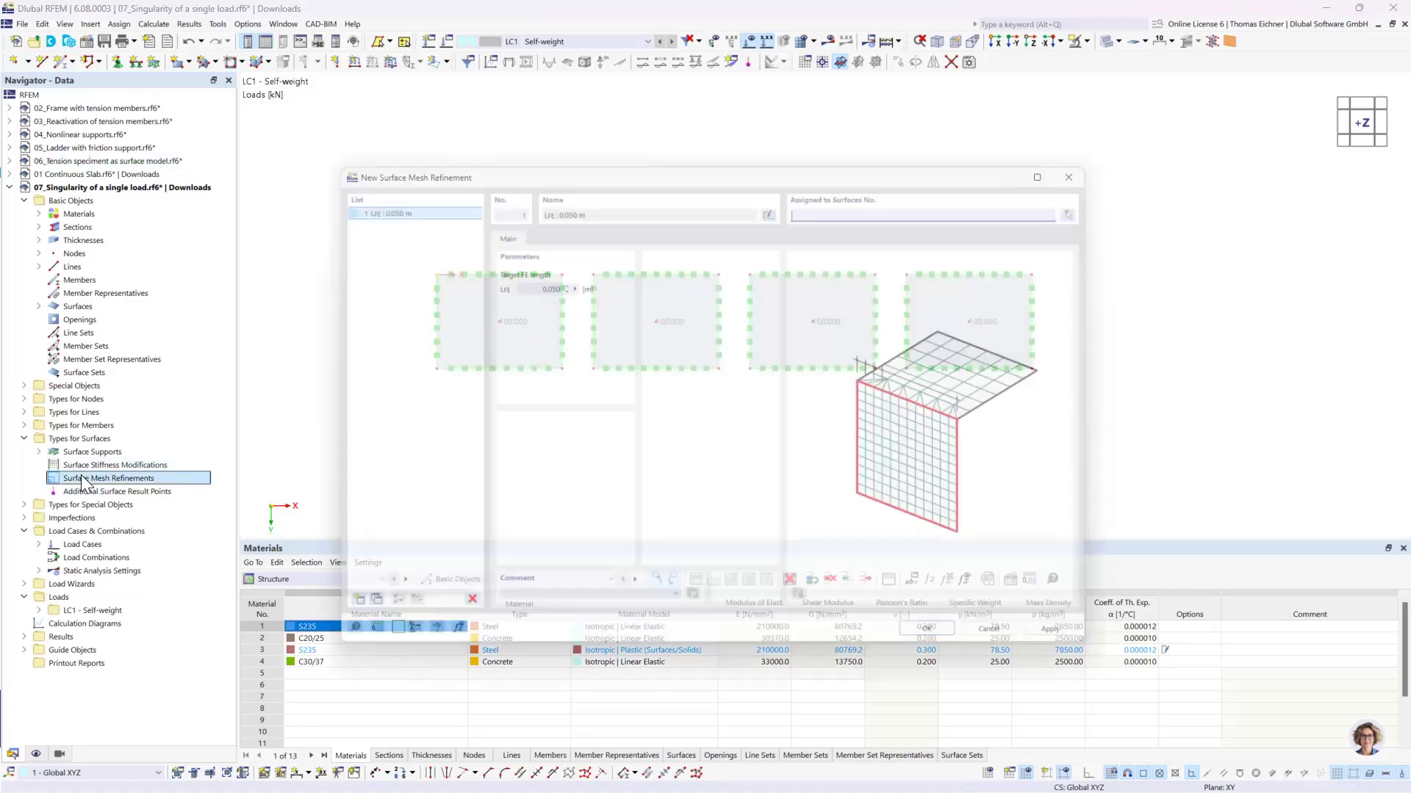
click(523, 272)
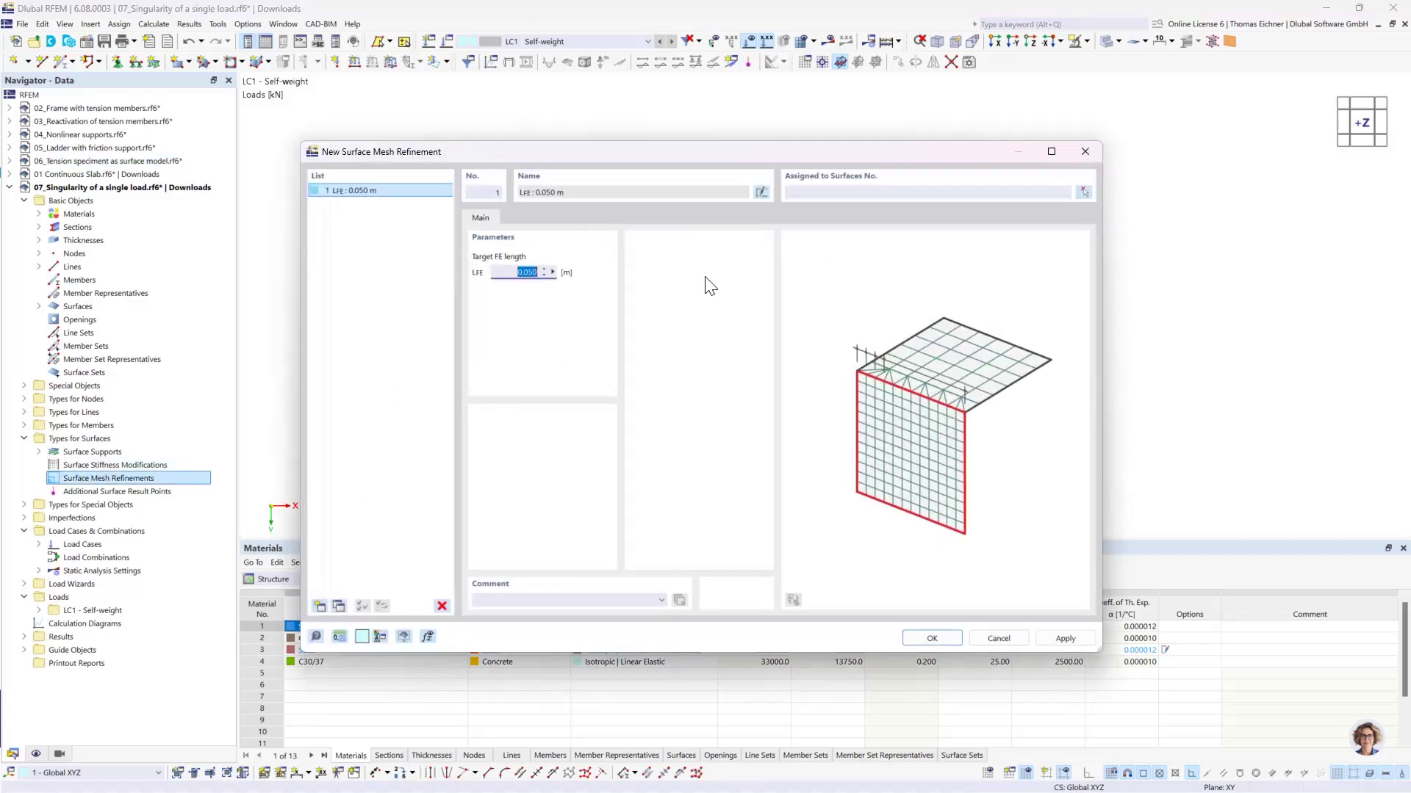
text(2)
click(947, 193)
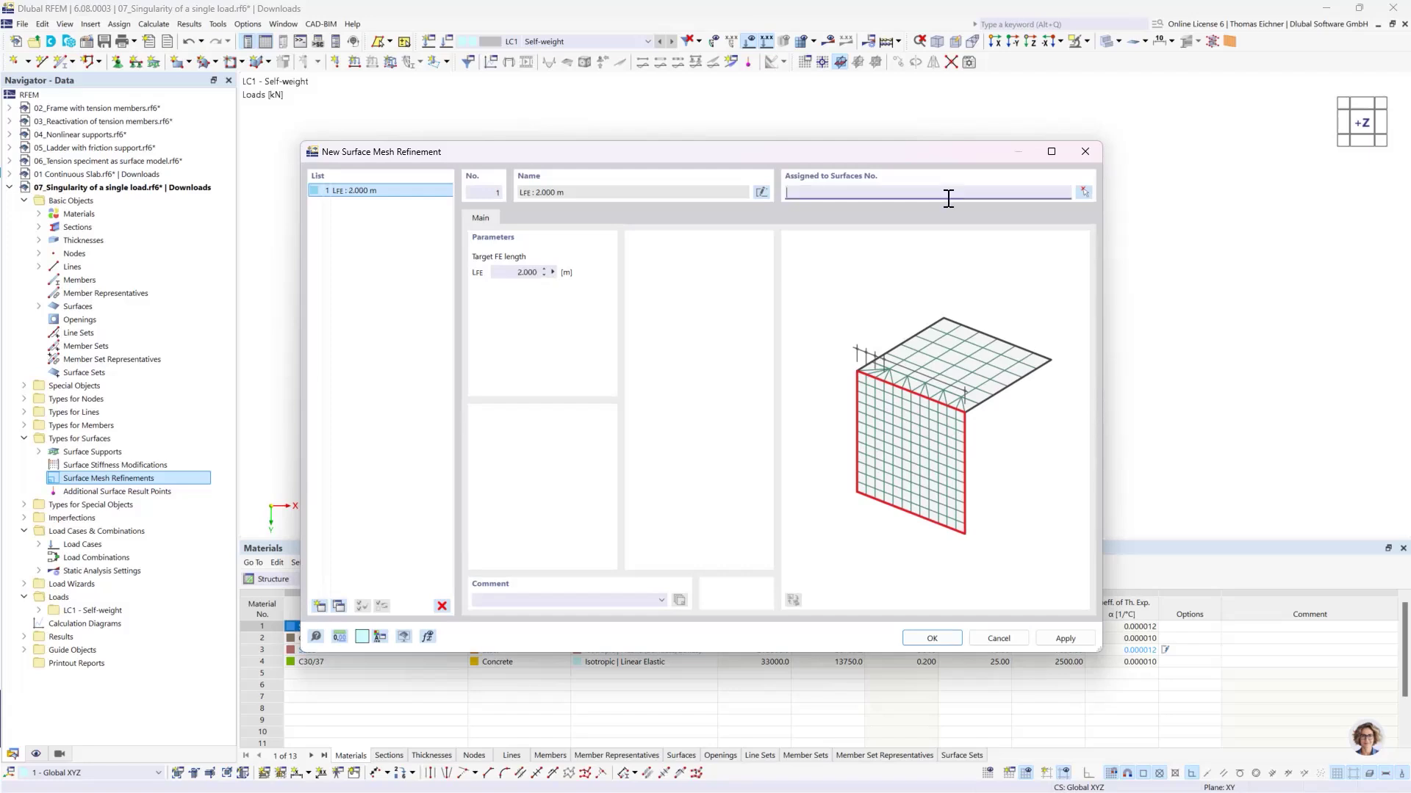
text(1)
Step: Duplicate the mesh refinement, set its target FE length to 1 m and assign it to surface 2
click(335, 606)
click(523, 272)
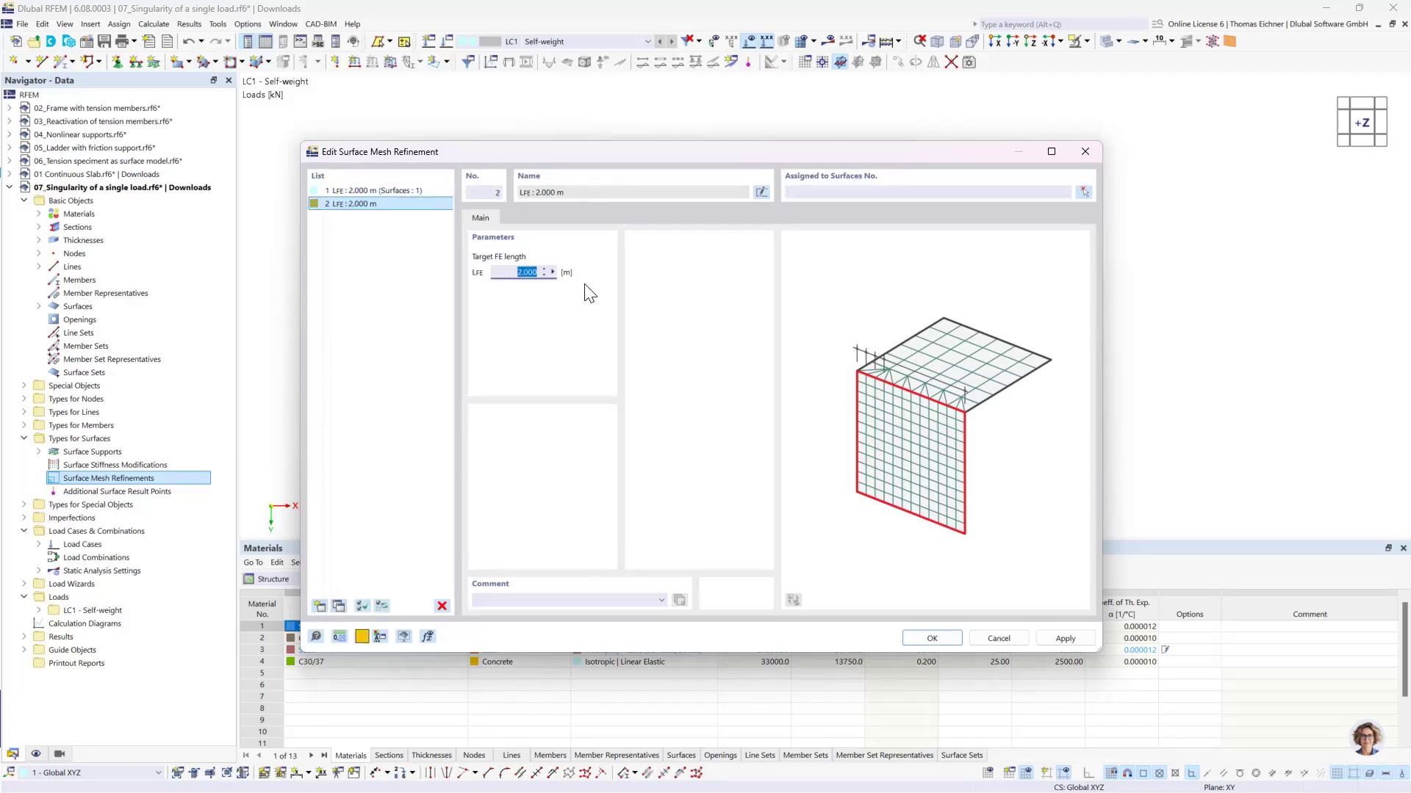
text(1)
click(838, 192)
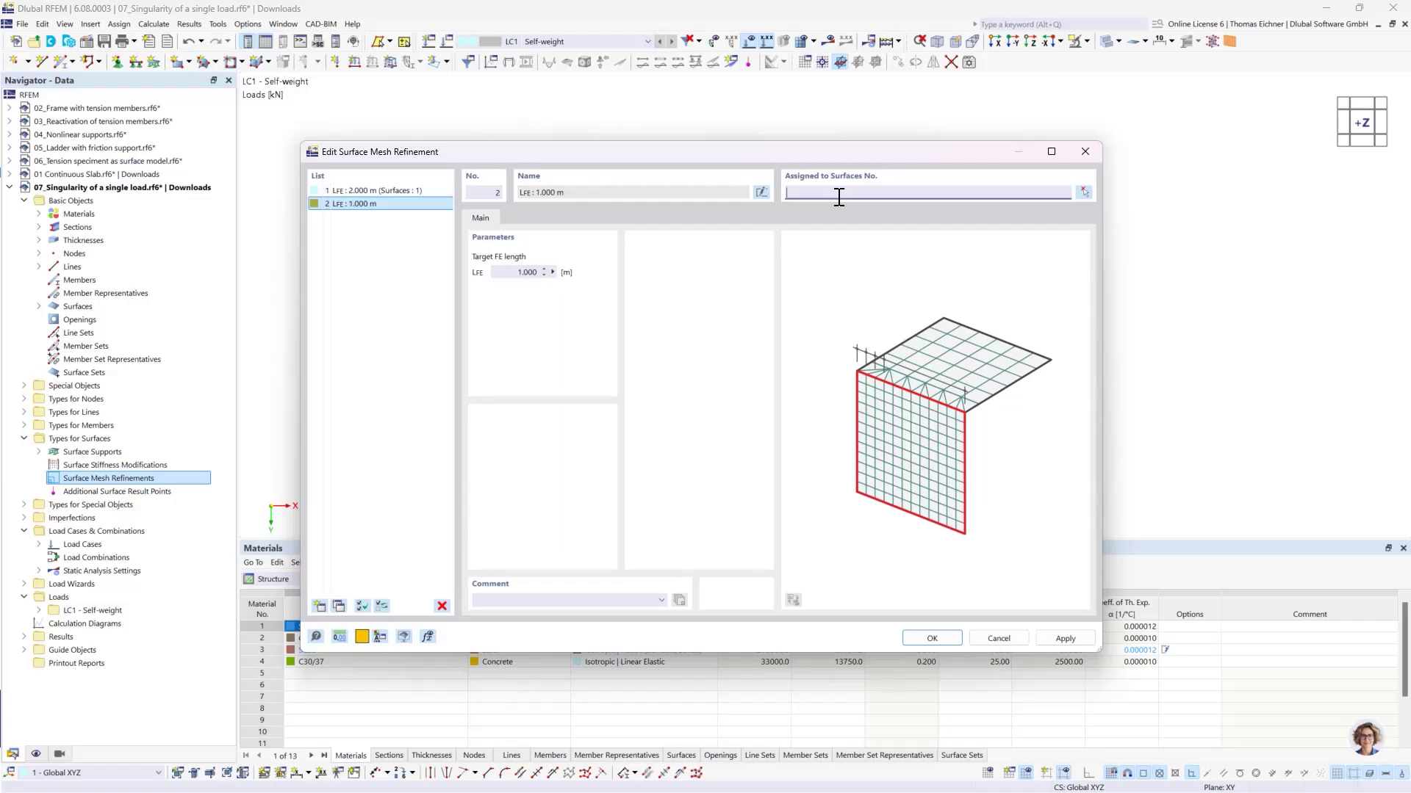
Step: Add a third mesh refinement as a copy with a target FE length of 0.5 m, assigned to surface 3
click(335, 607)
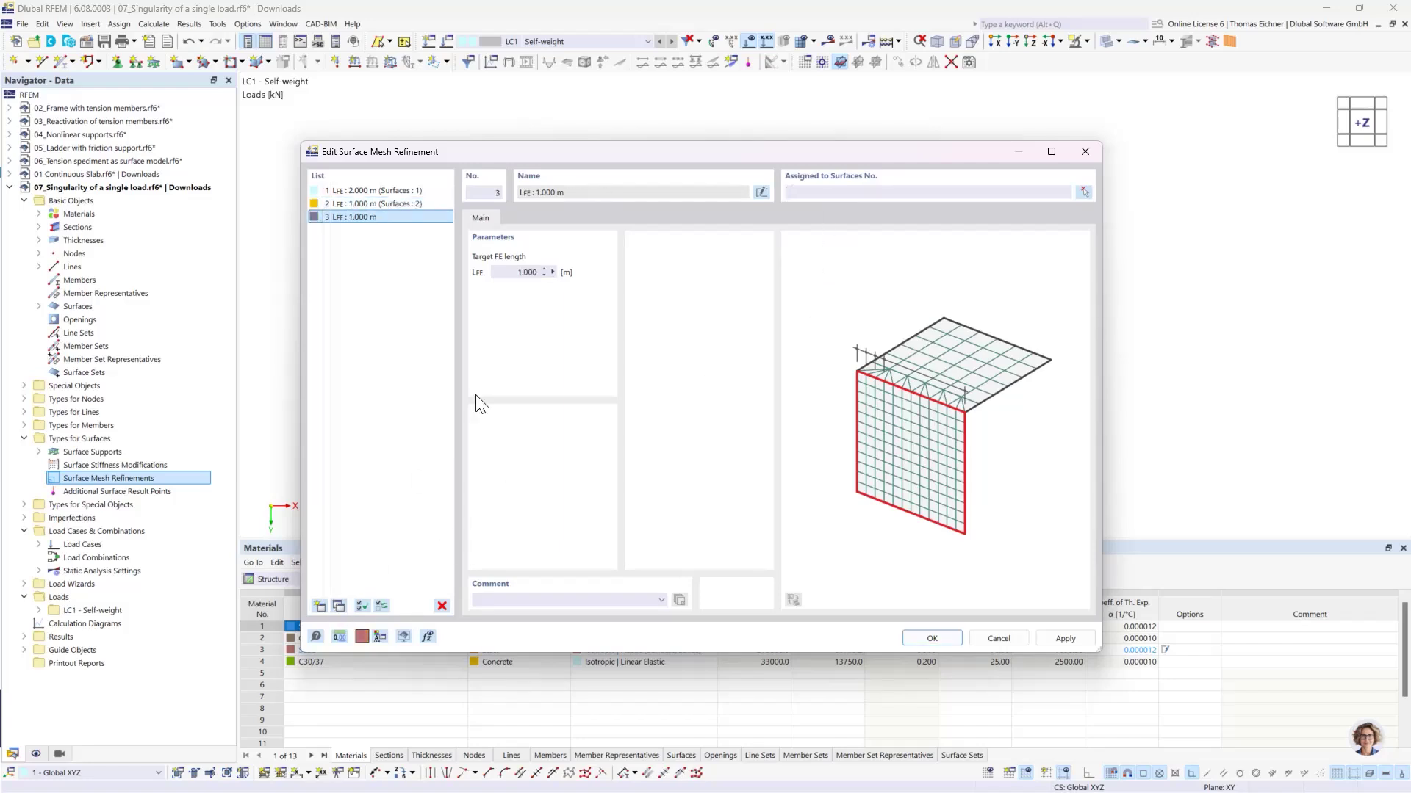
click(518, 273)
text(0)
click(933, 191)
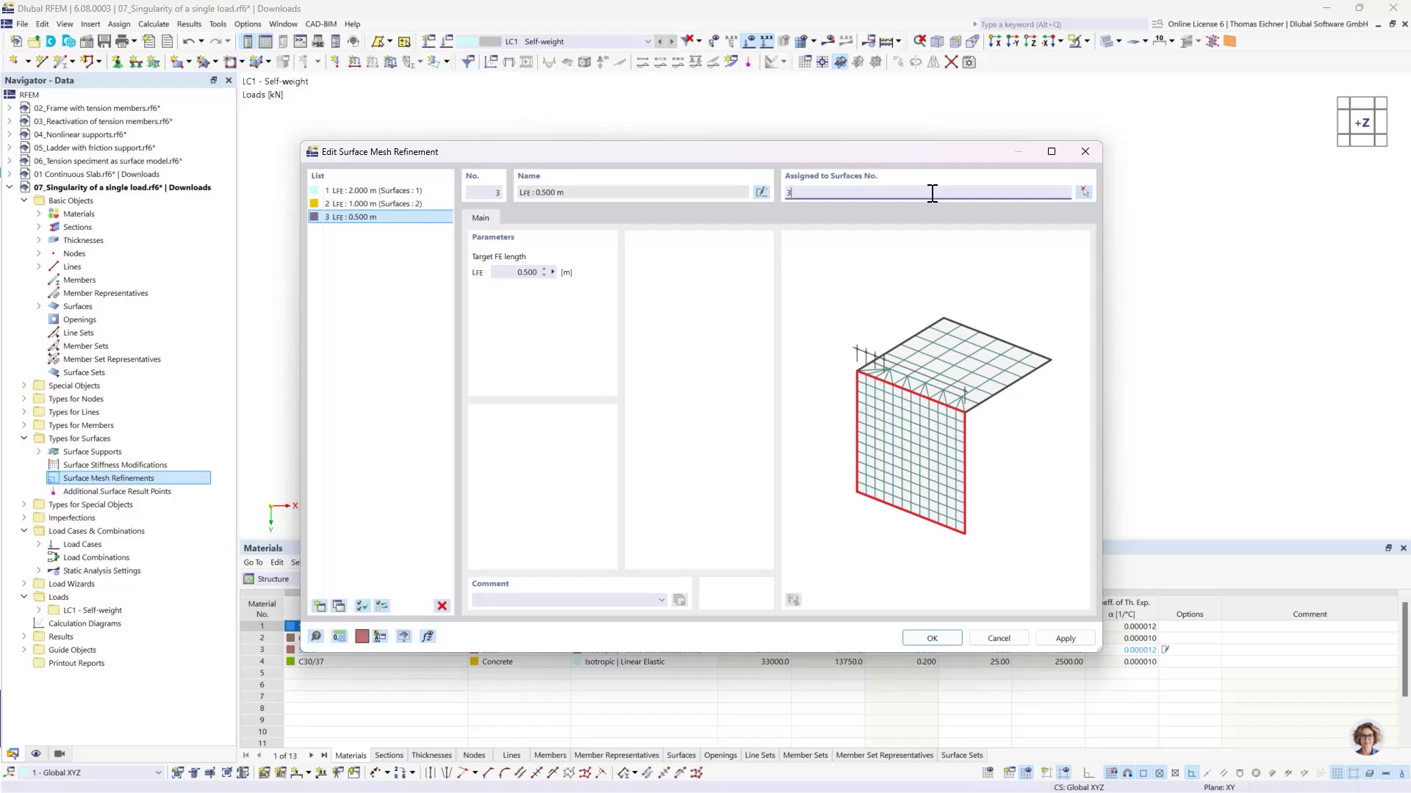
Step: Add a fourth mesh refinement as a copy with a target FE length of 0.25 m for surface 4 and accept all refinements
click(337, 610)
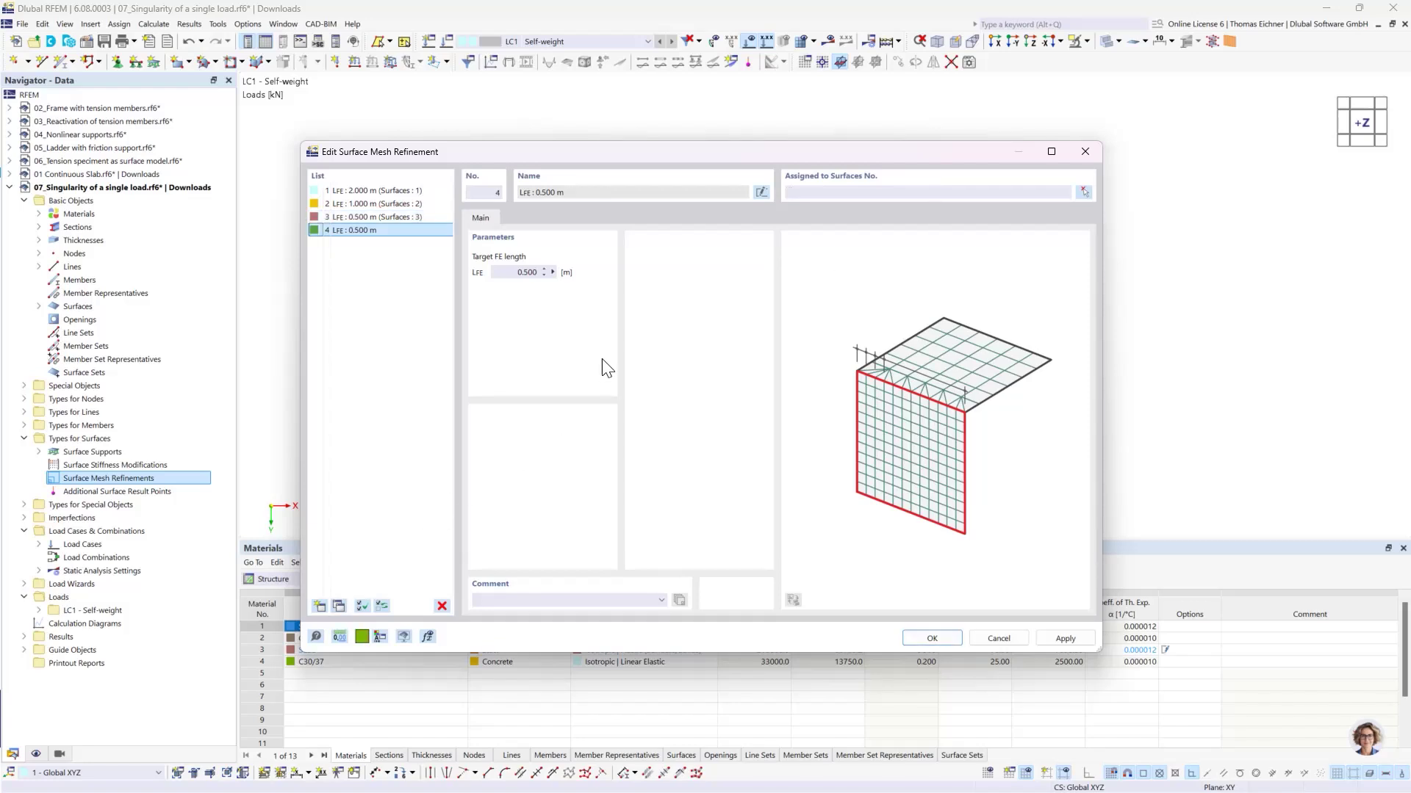
click(515, 274)
text(0,25)
click(803, 191)
text(4)
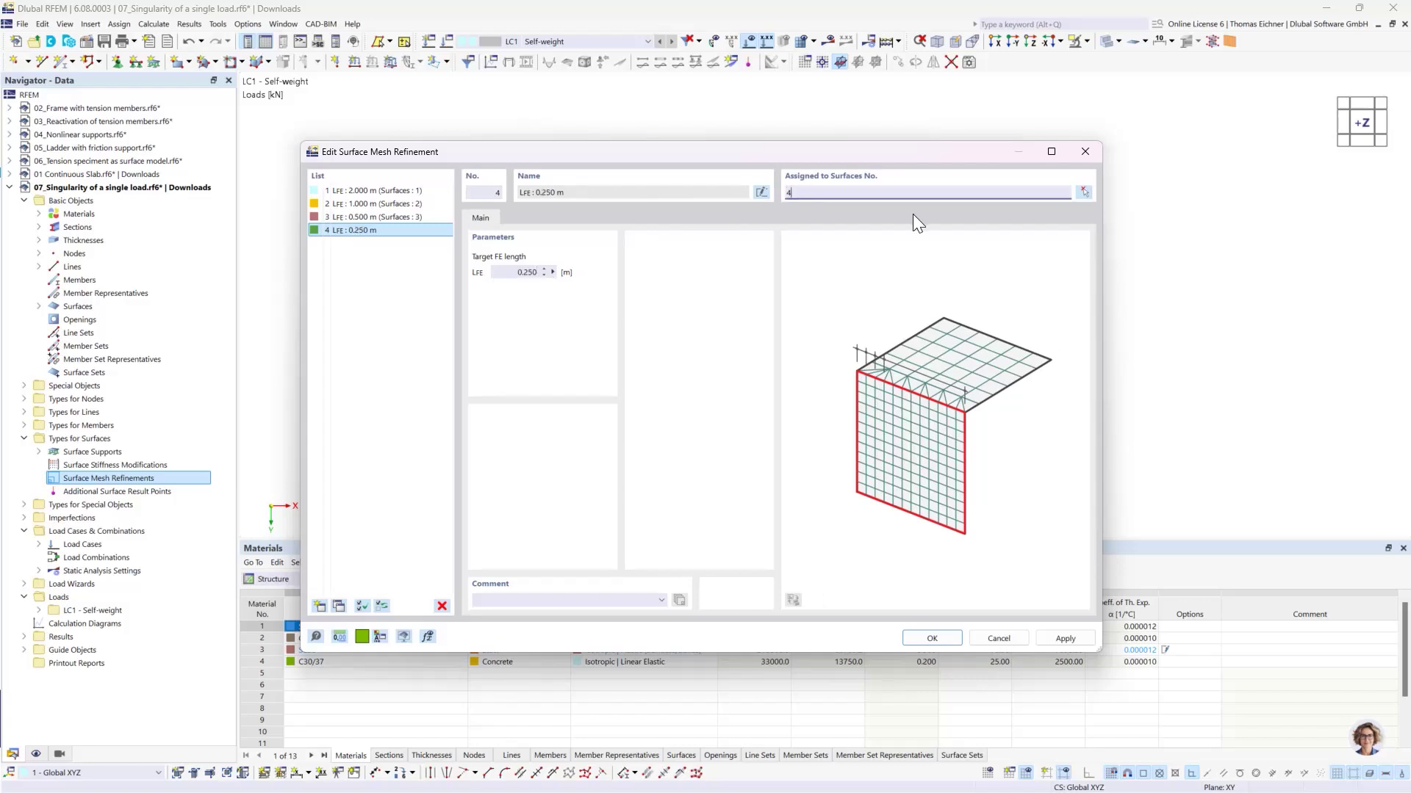
click(933, 637)
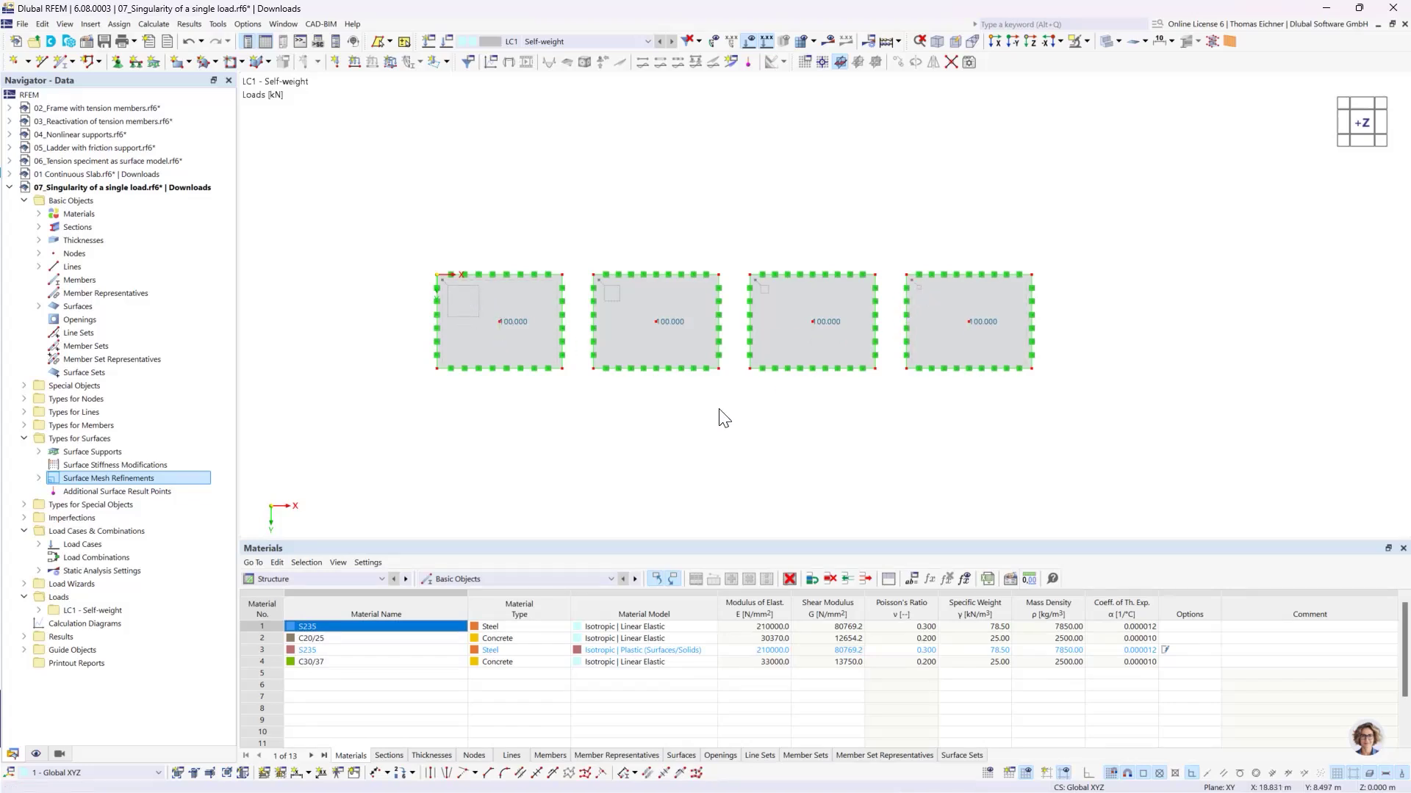
Step: Create a two-point result section along the middle of all four plates, from X 0, Y 3 m to X 38, Y 3 m
click(24, 386)
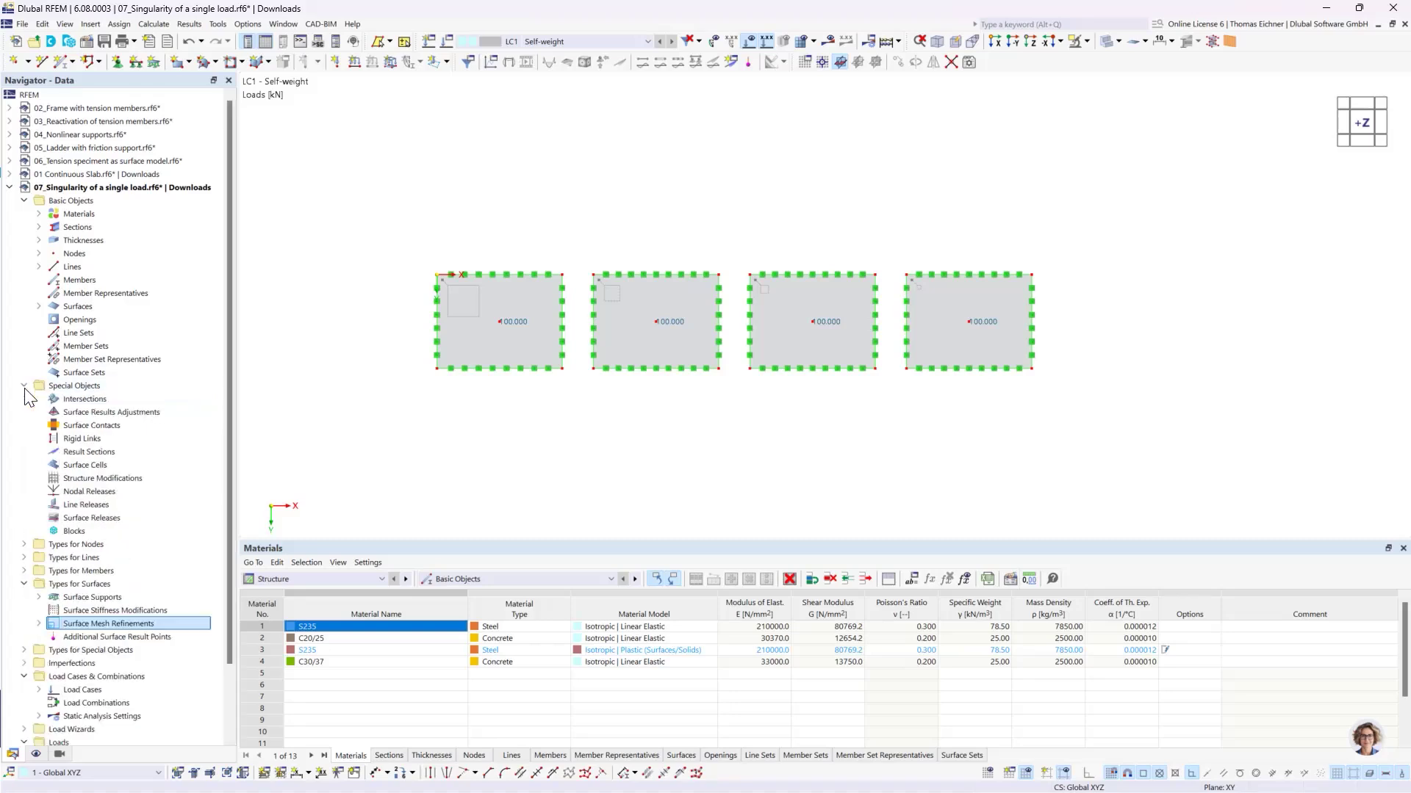
click(60, 386)
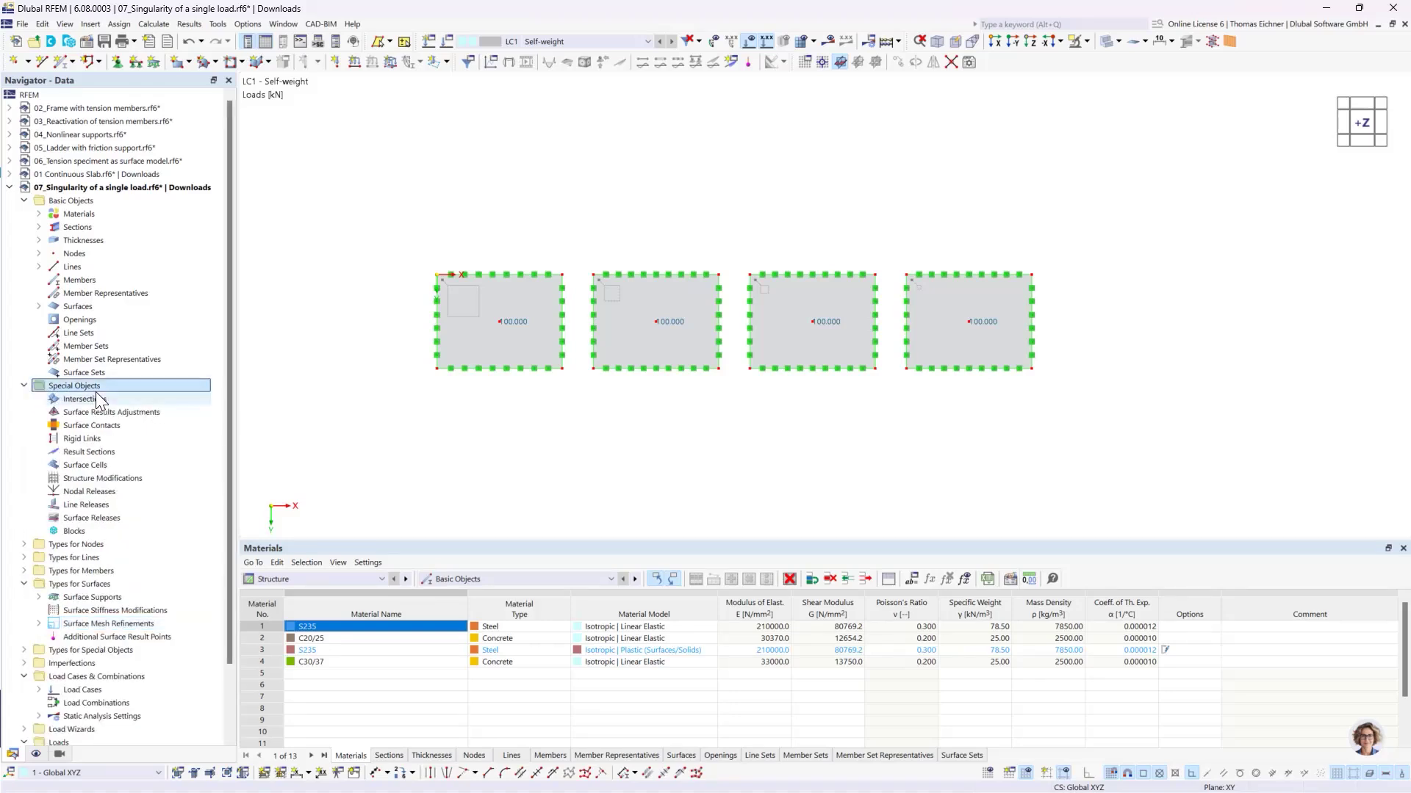
double_click(90, 452)
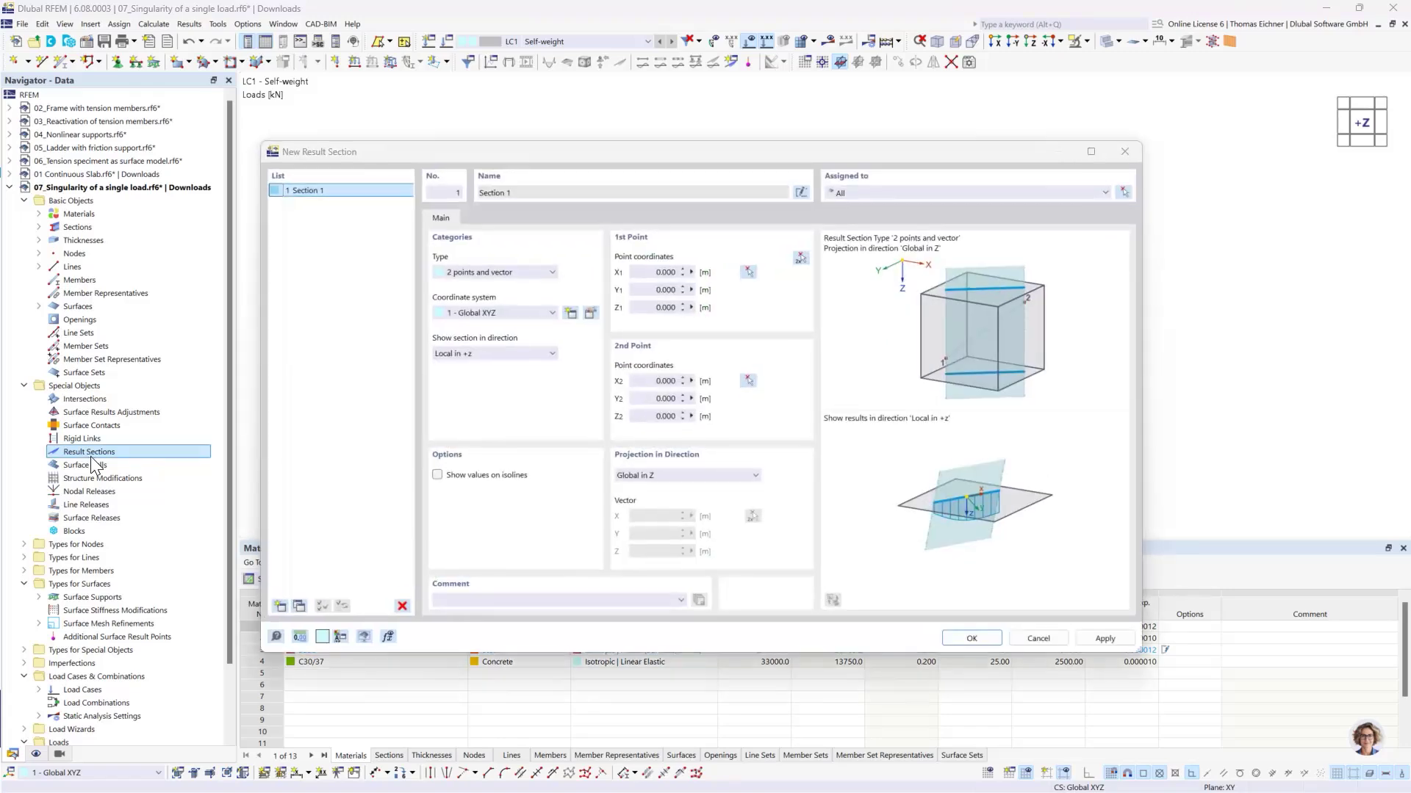
click(801, 257)
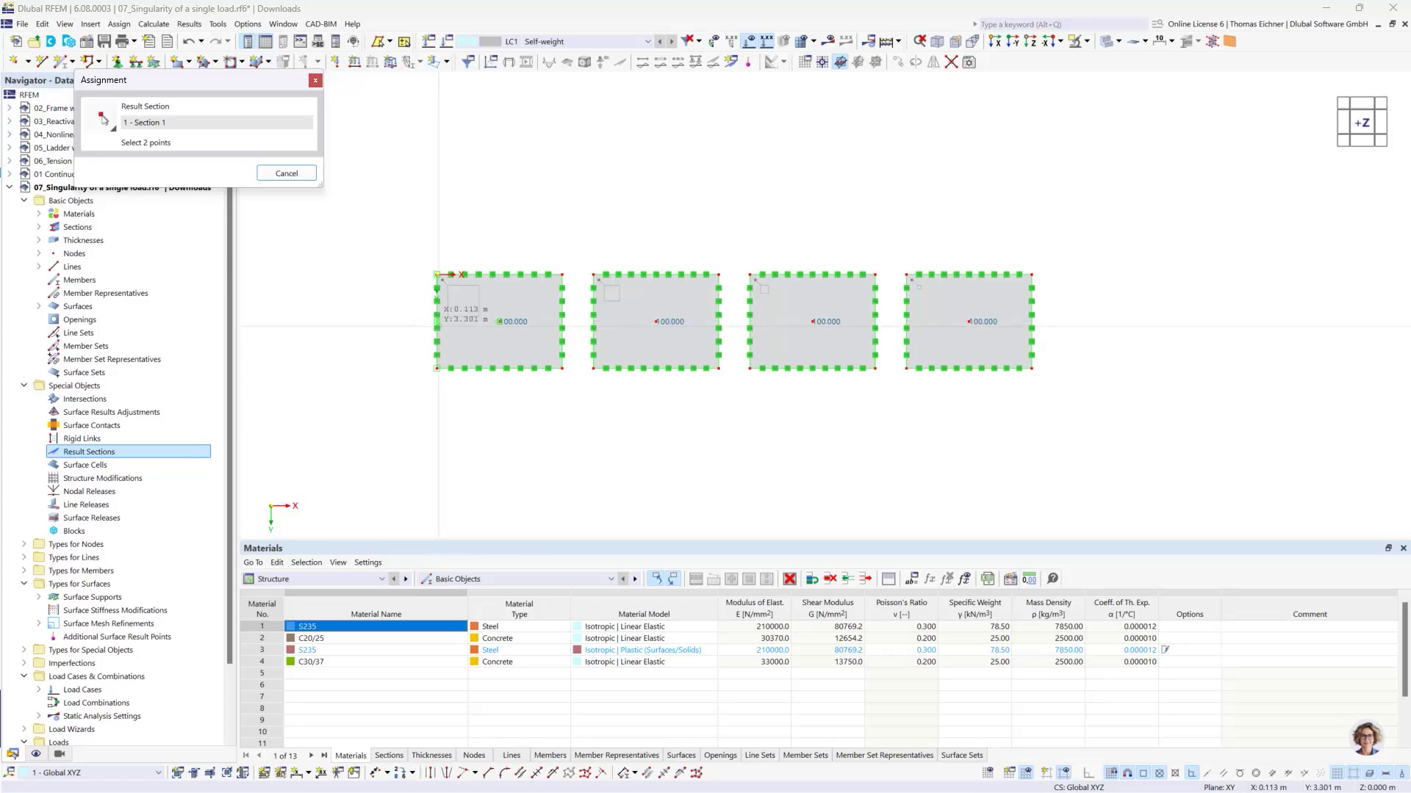
click(437, 321)
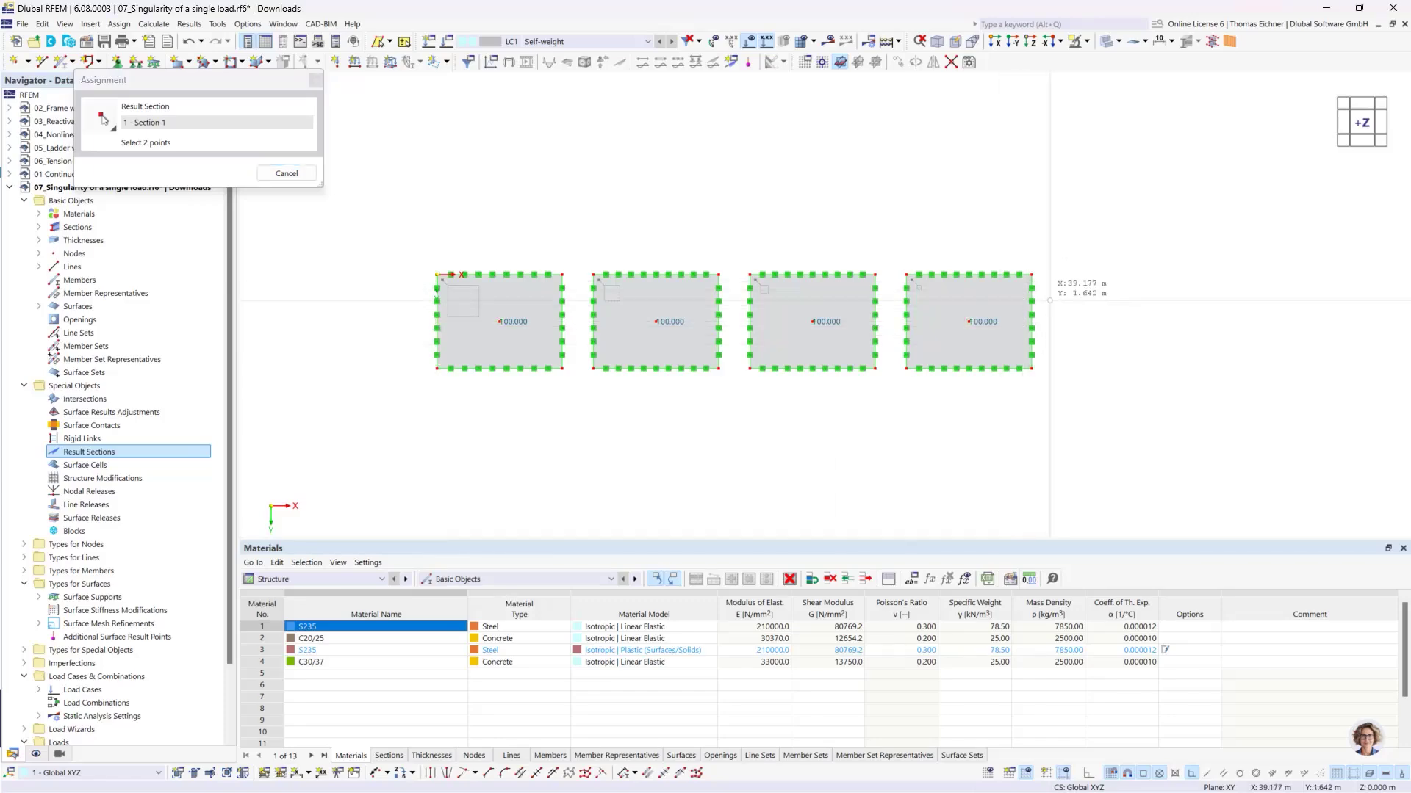
click(1031, 321)
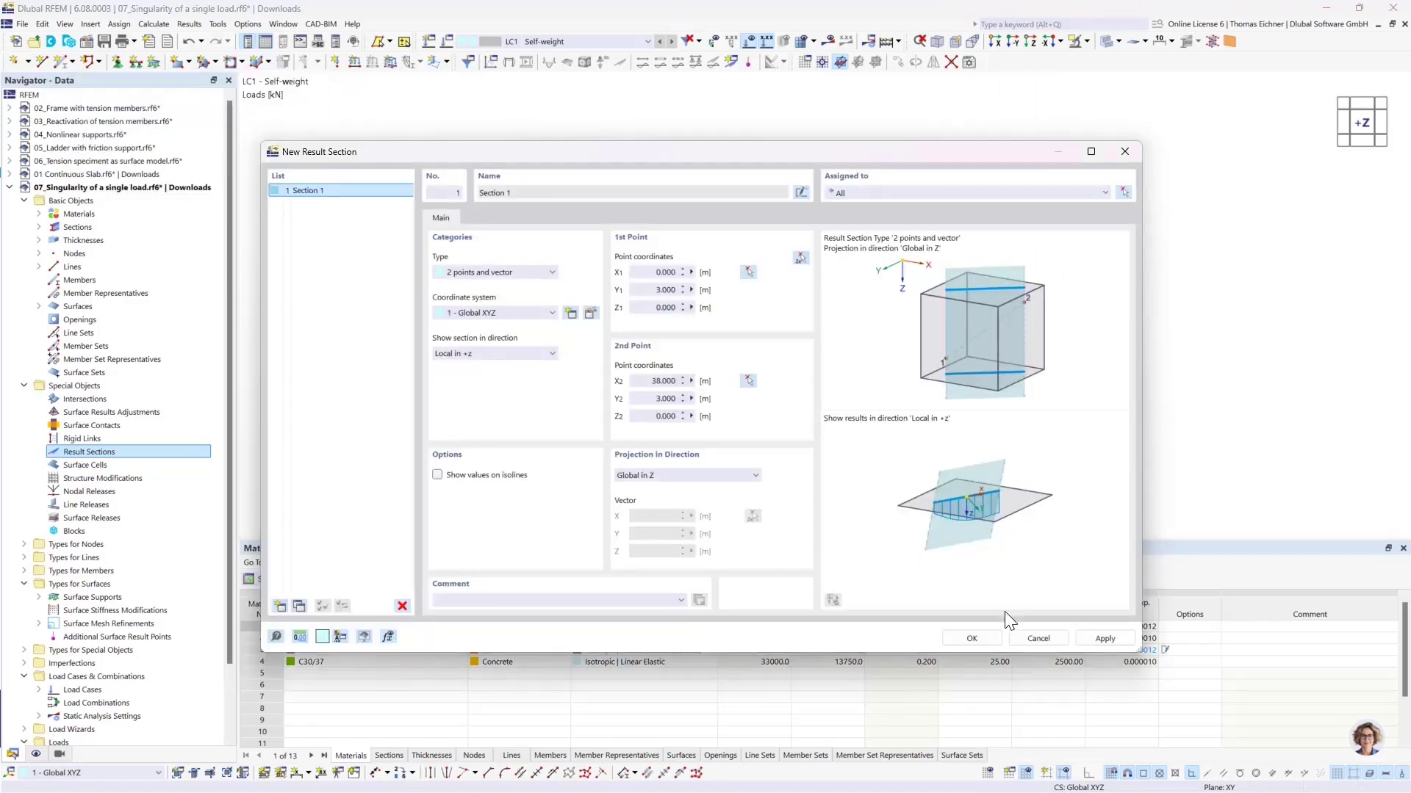
click(985, 642)
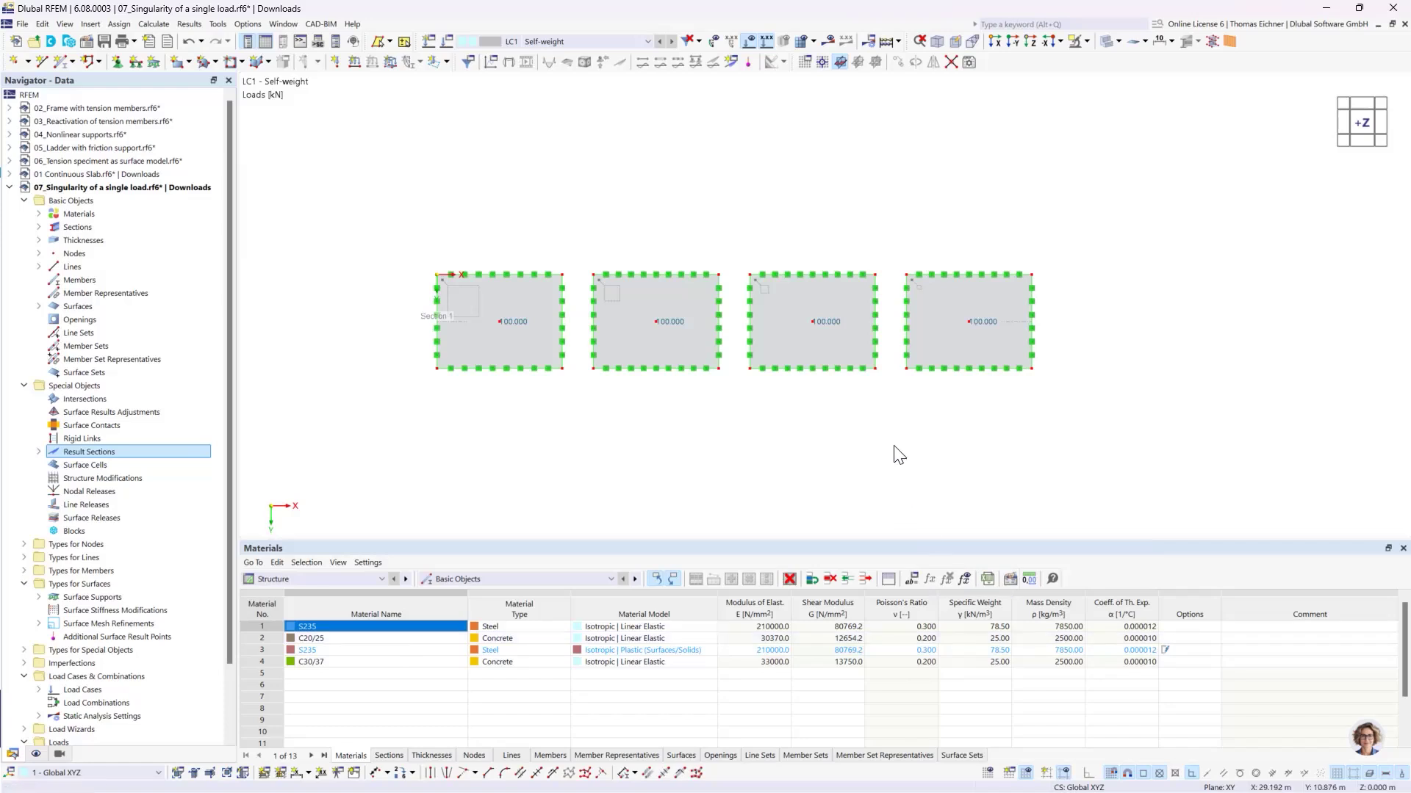
Step: Deactivate the self-weight in load case LC1 and calculate it
click(447, 42)
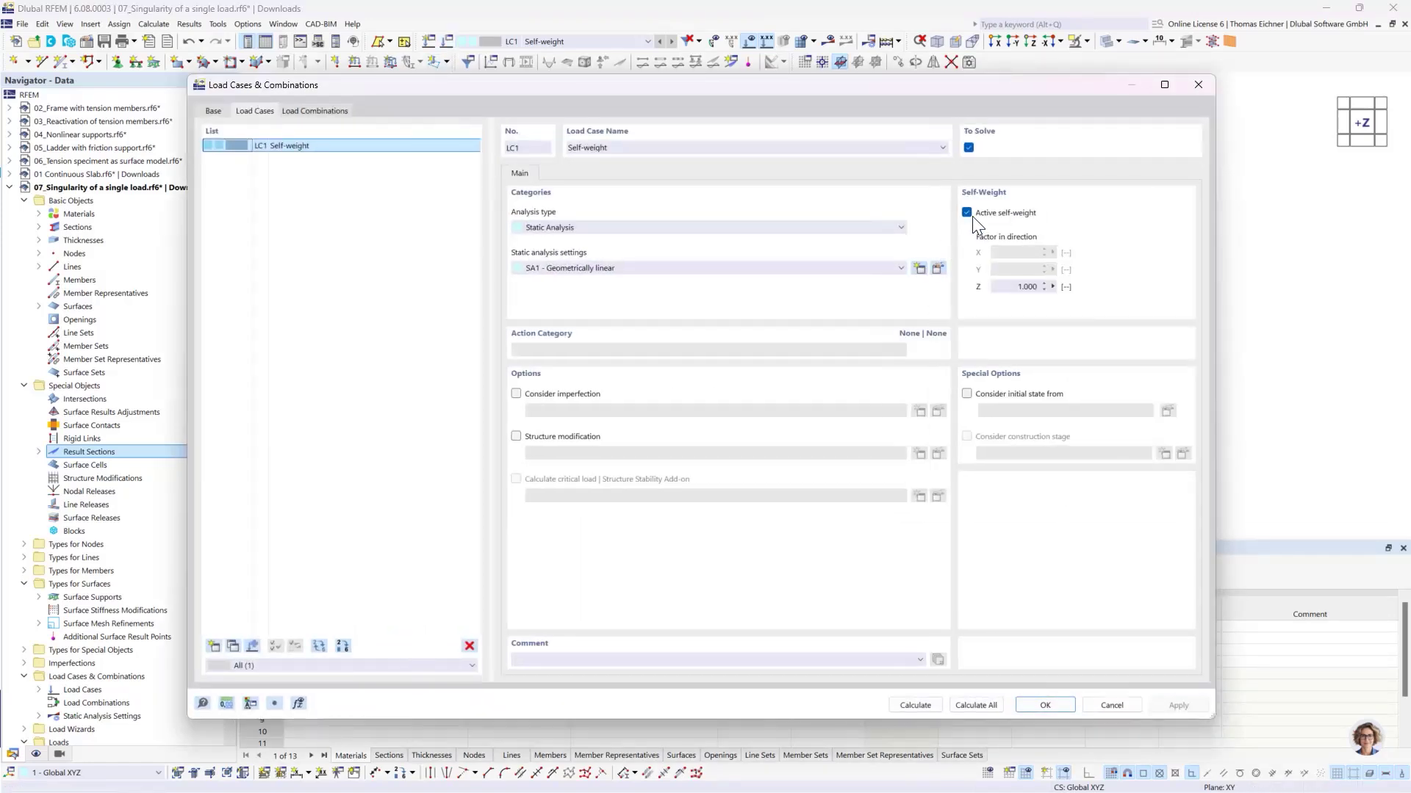
click(968, 214)
click(915, 706)
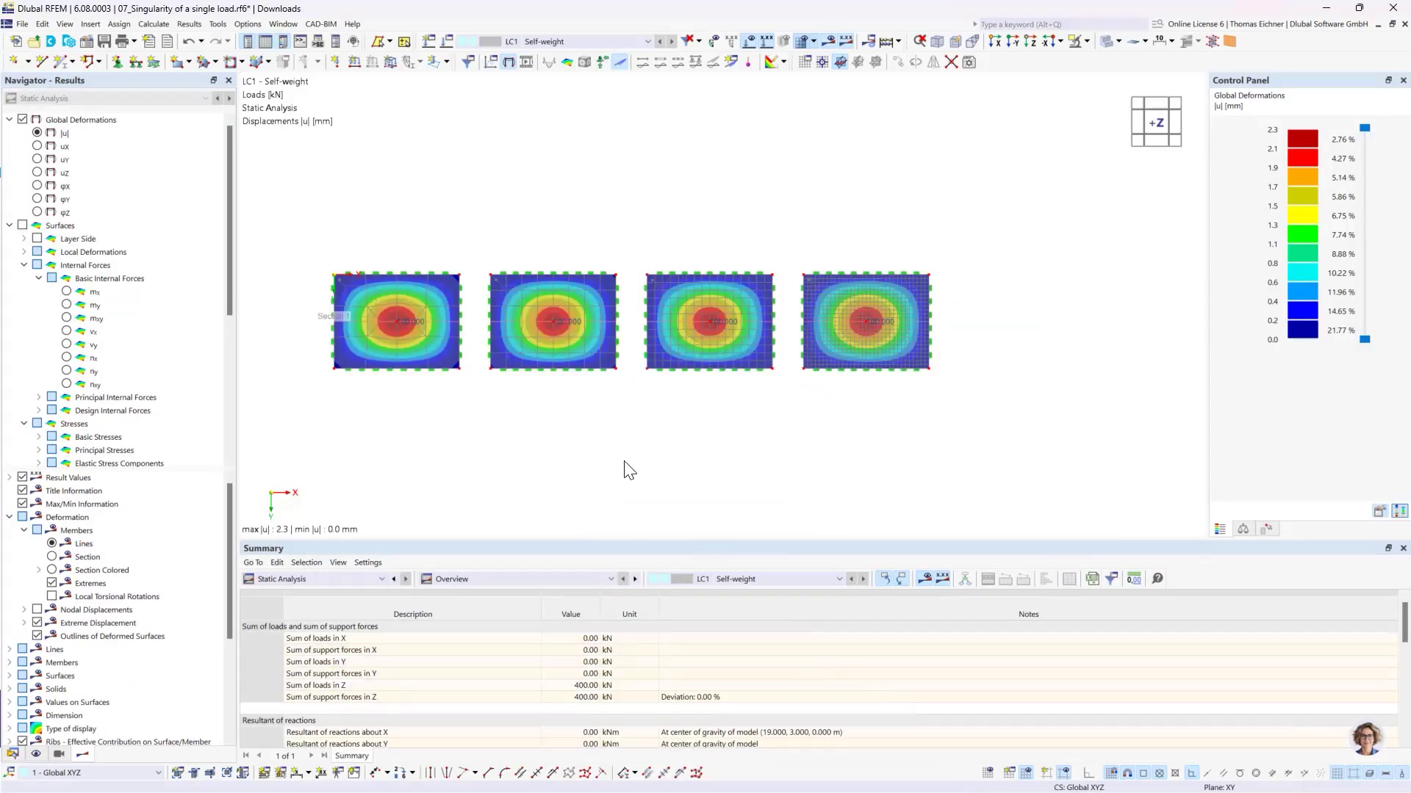
Step: Show the total deformation |u| in the reverse Y view and label the result section with local extremes
scroll(602, 440, up, 1)
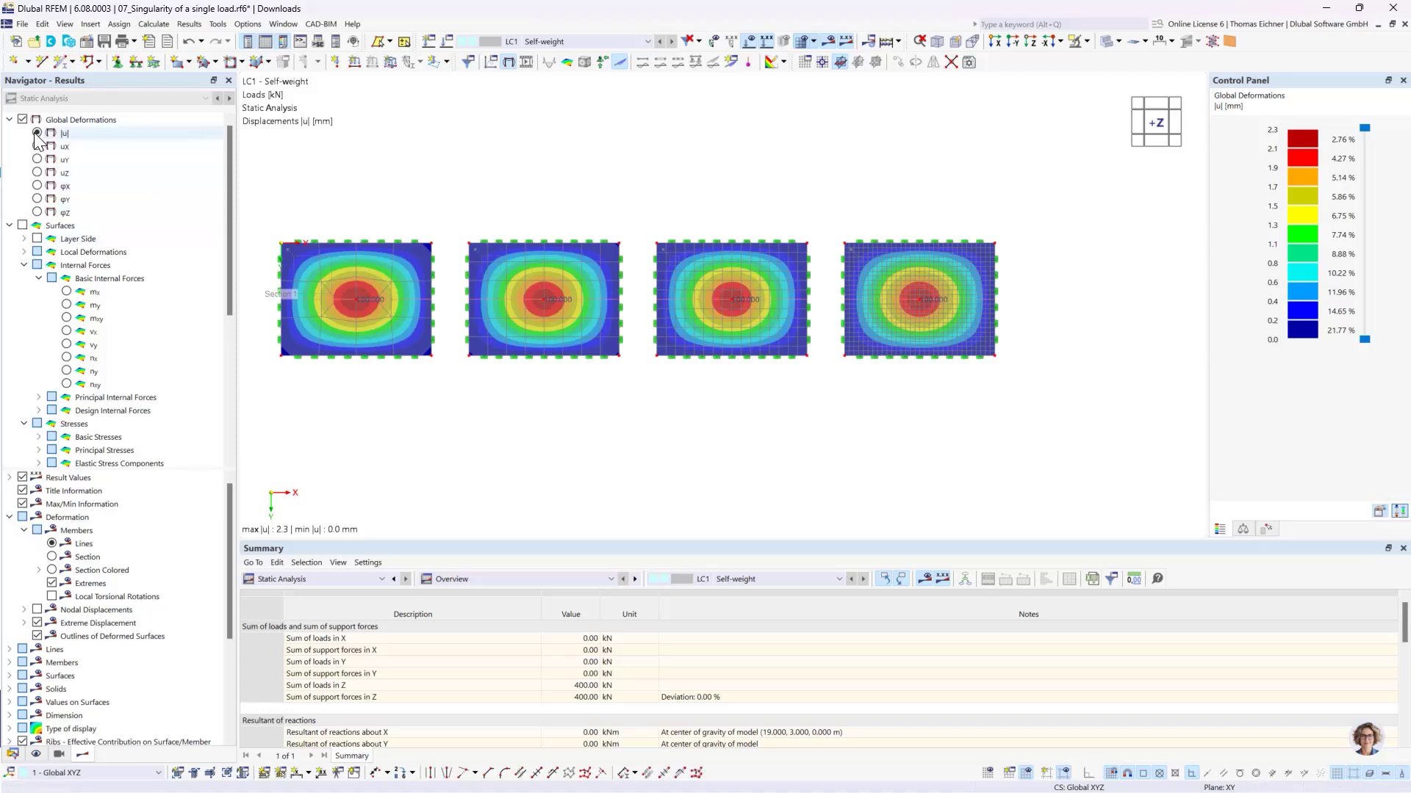
click(65, 133)
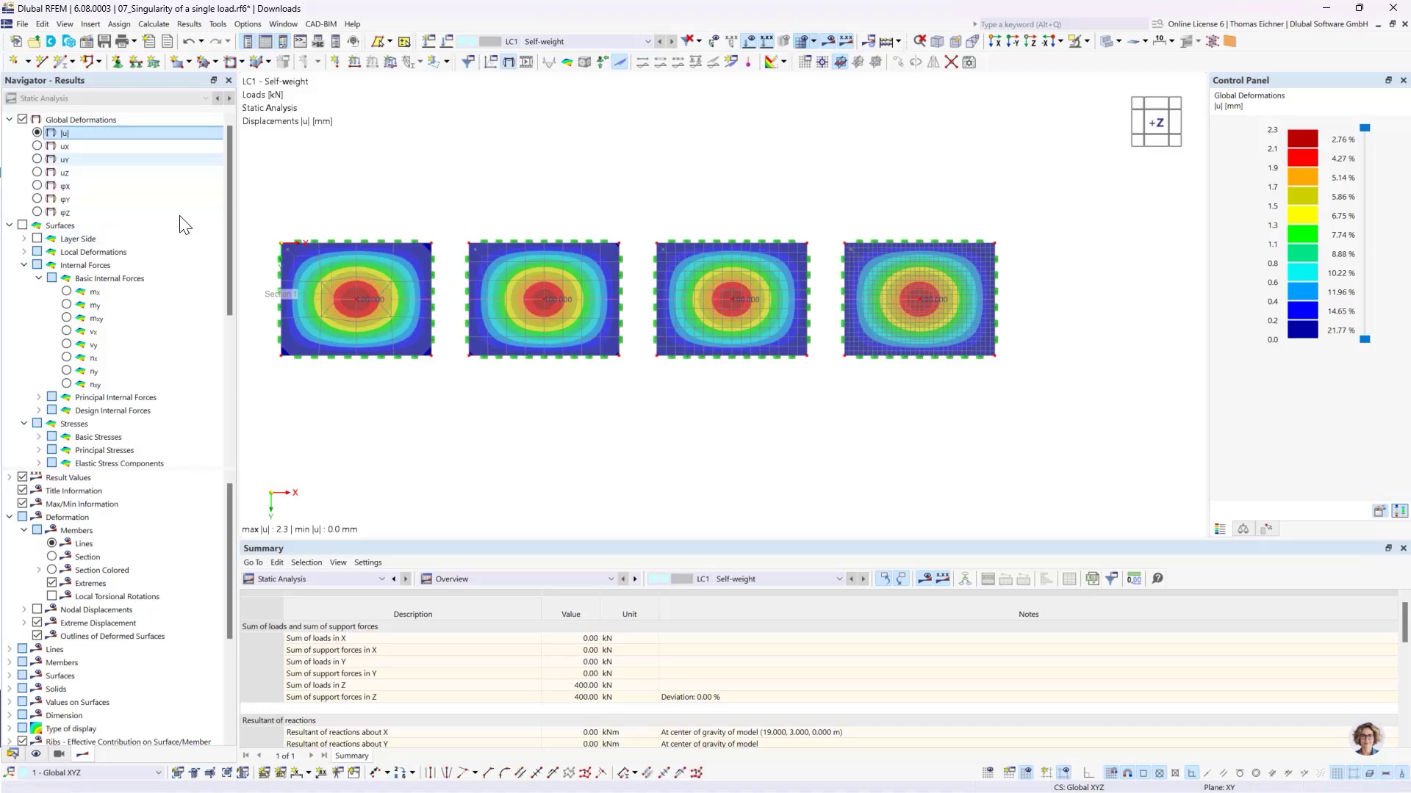
click(1017, 42)
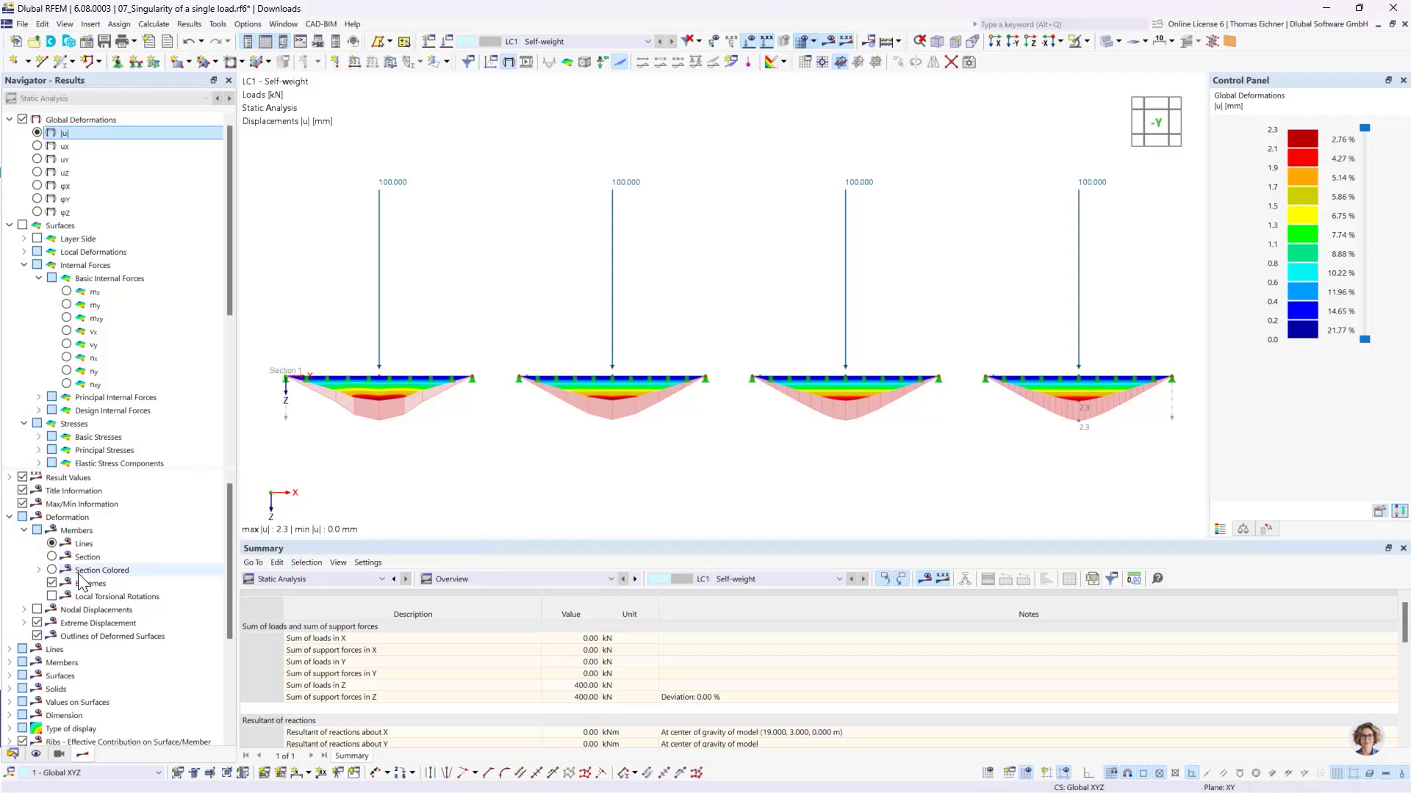
scroll(66, 706, down, 4)
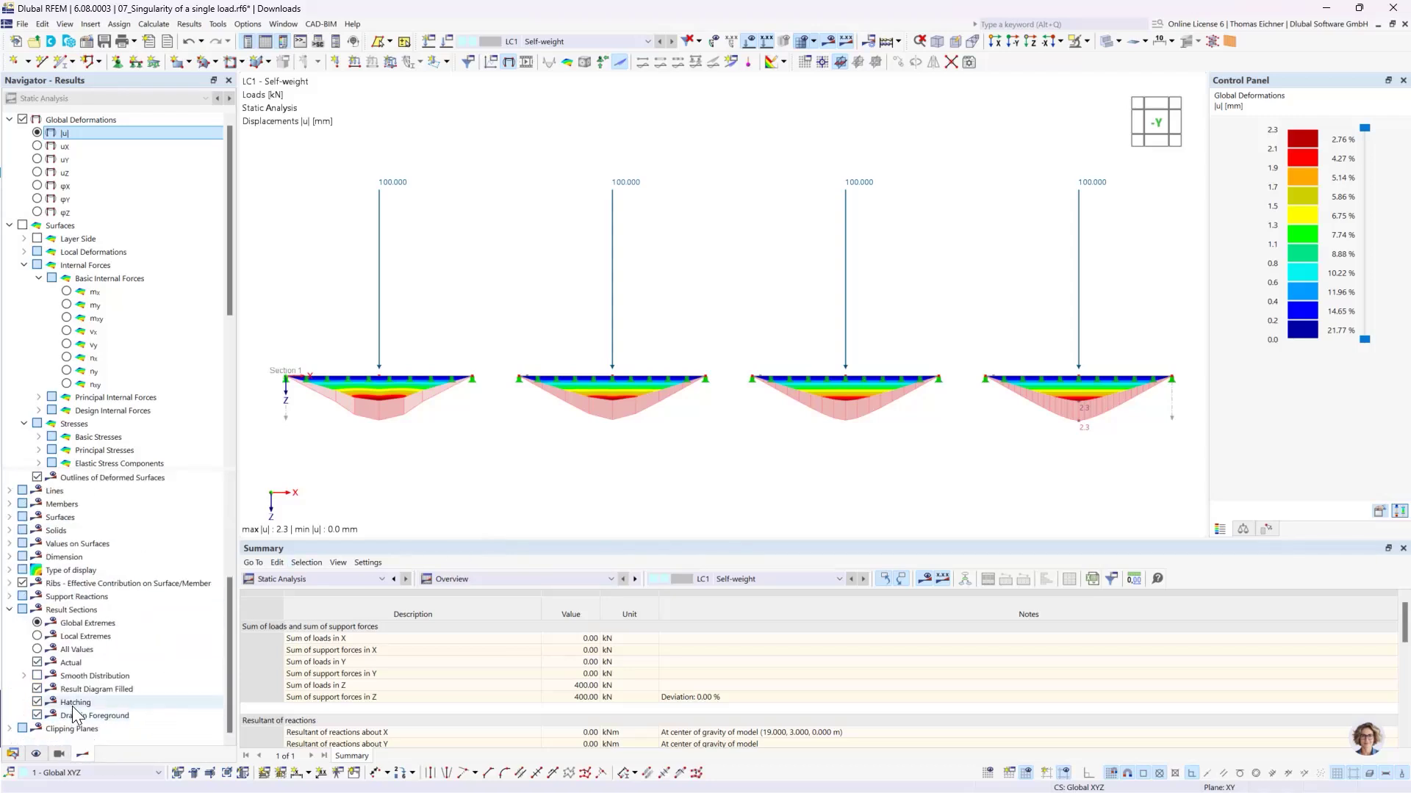
click(37, 637)
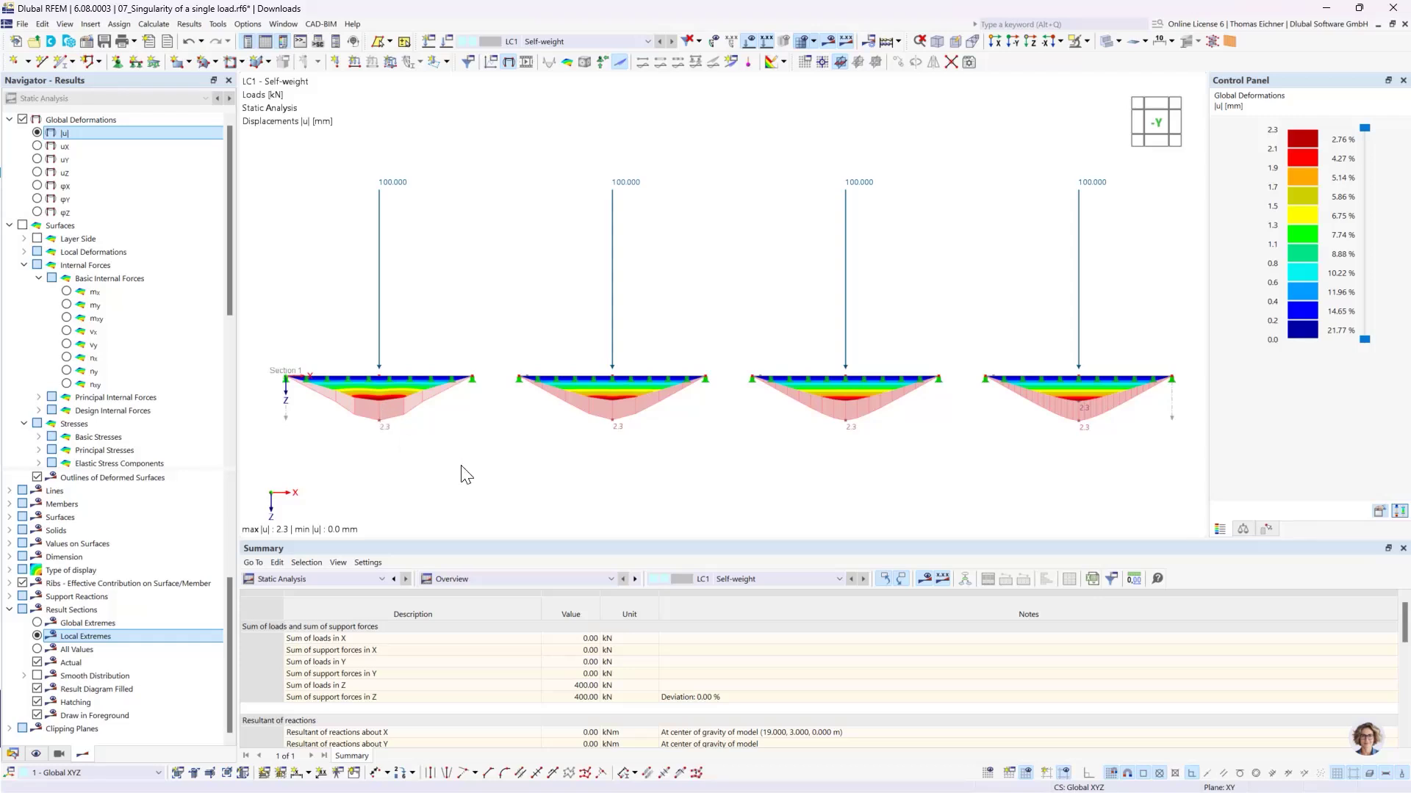
Step: Display the surface moments mx and open the result diagrams of the result section
click(67, 293)
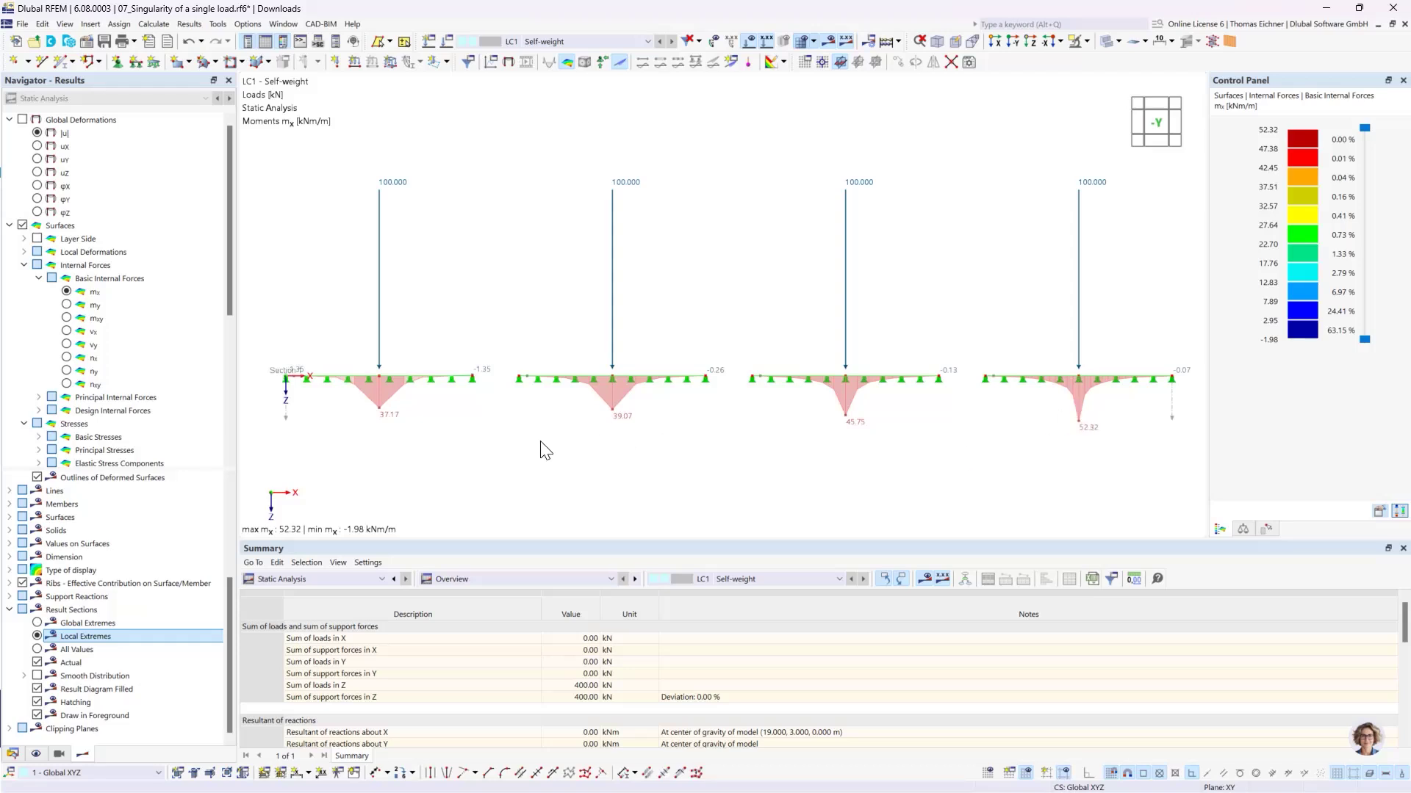
right_click(285, 421)
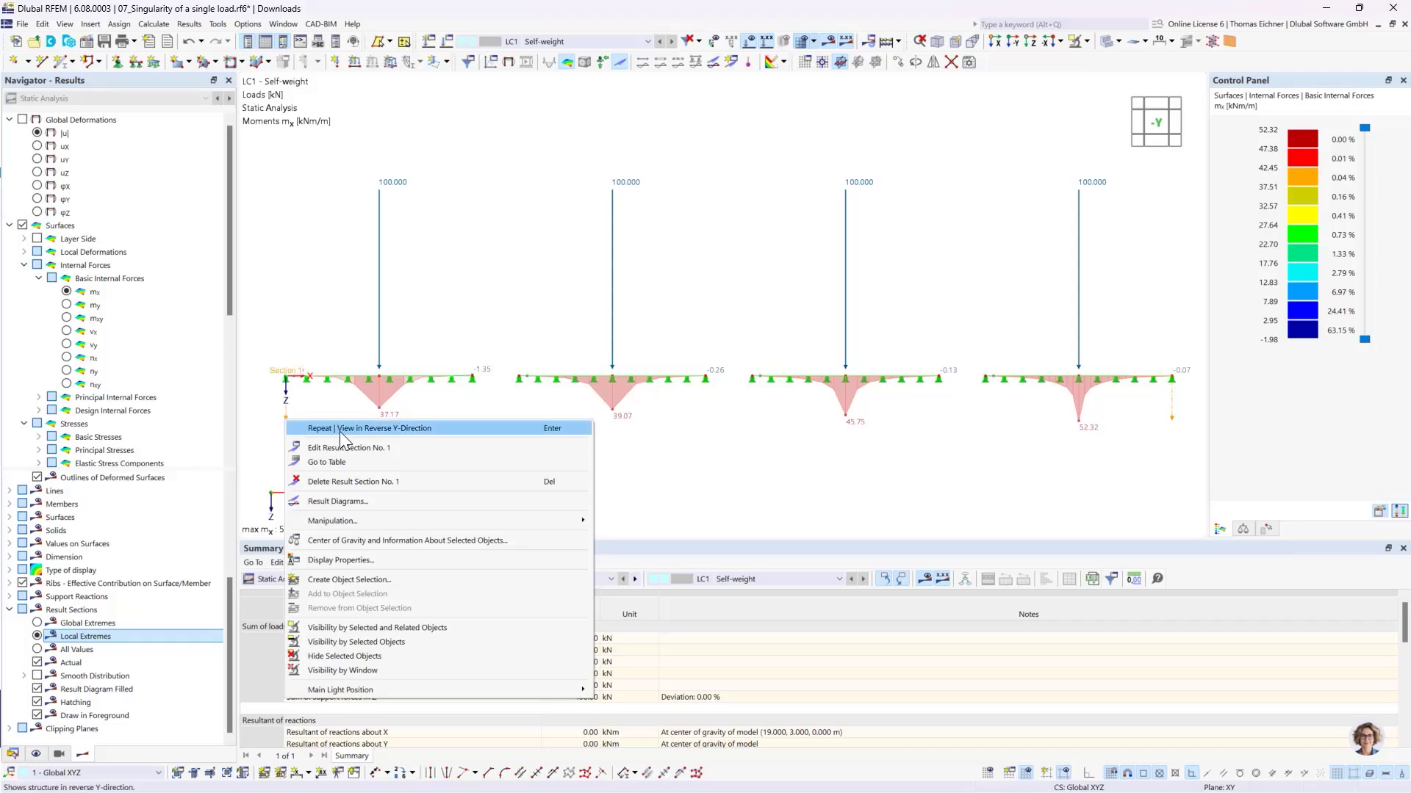
mouse_move(344, 523)
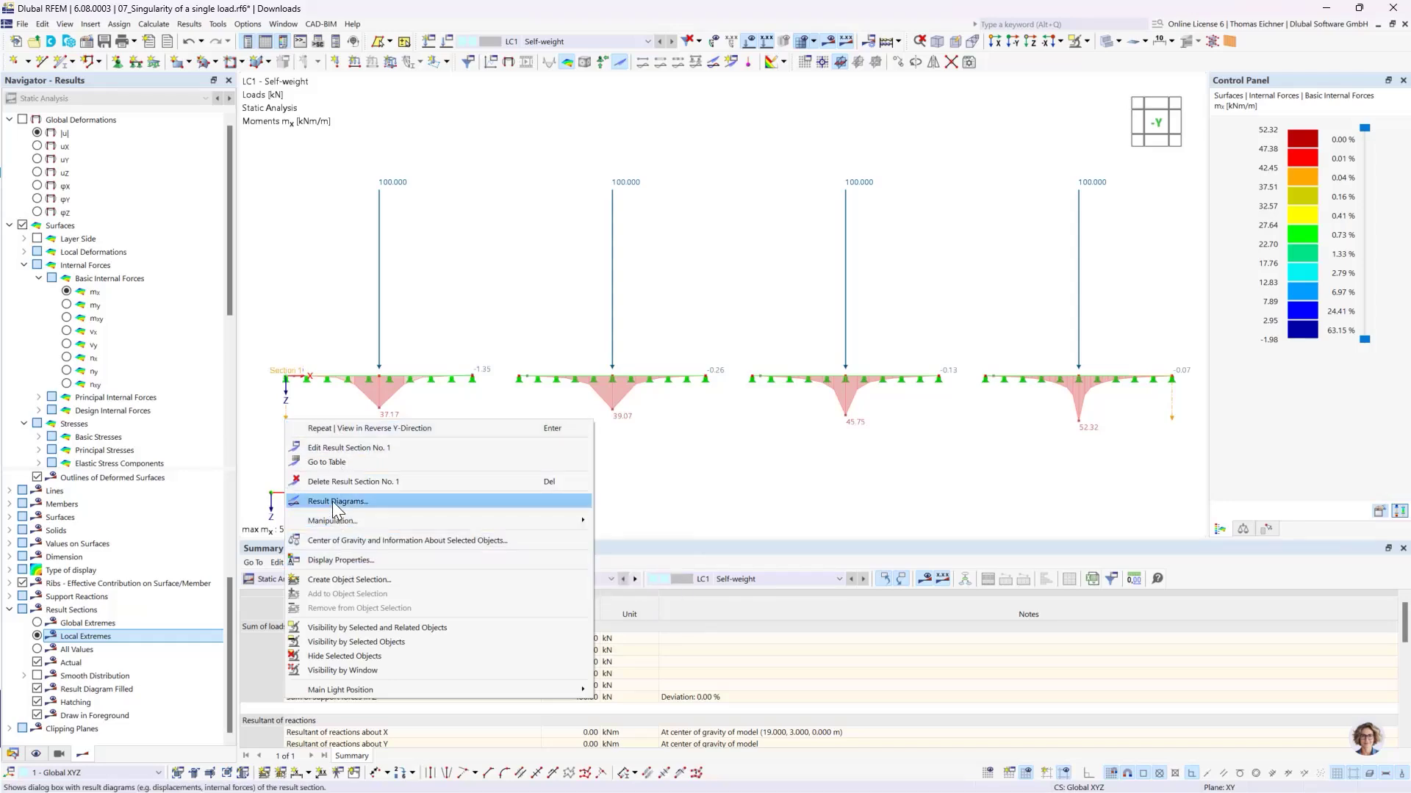
click(336, 502)
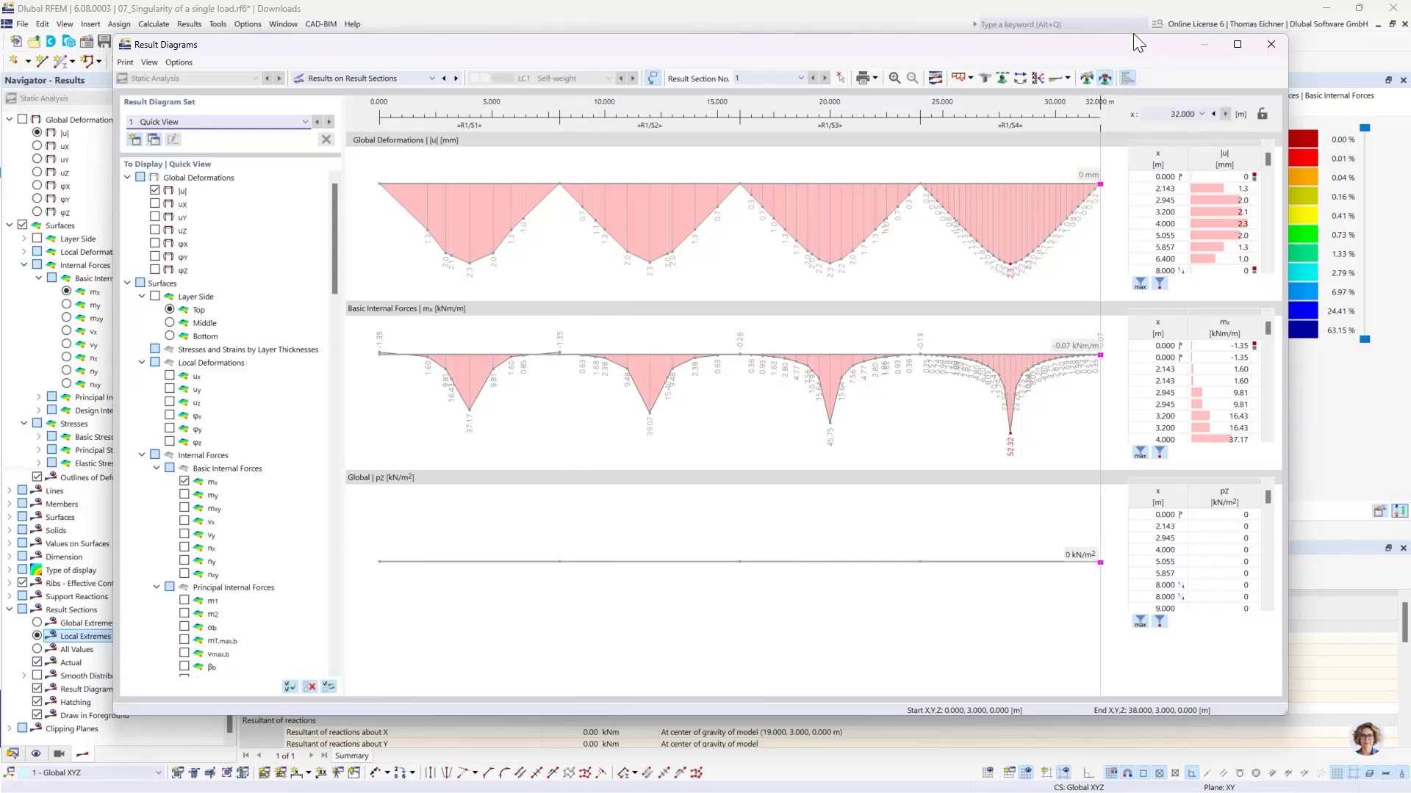
drag(1133, 37, 1119, 48)
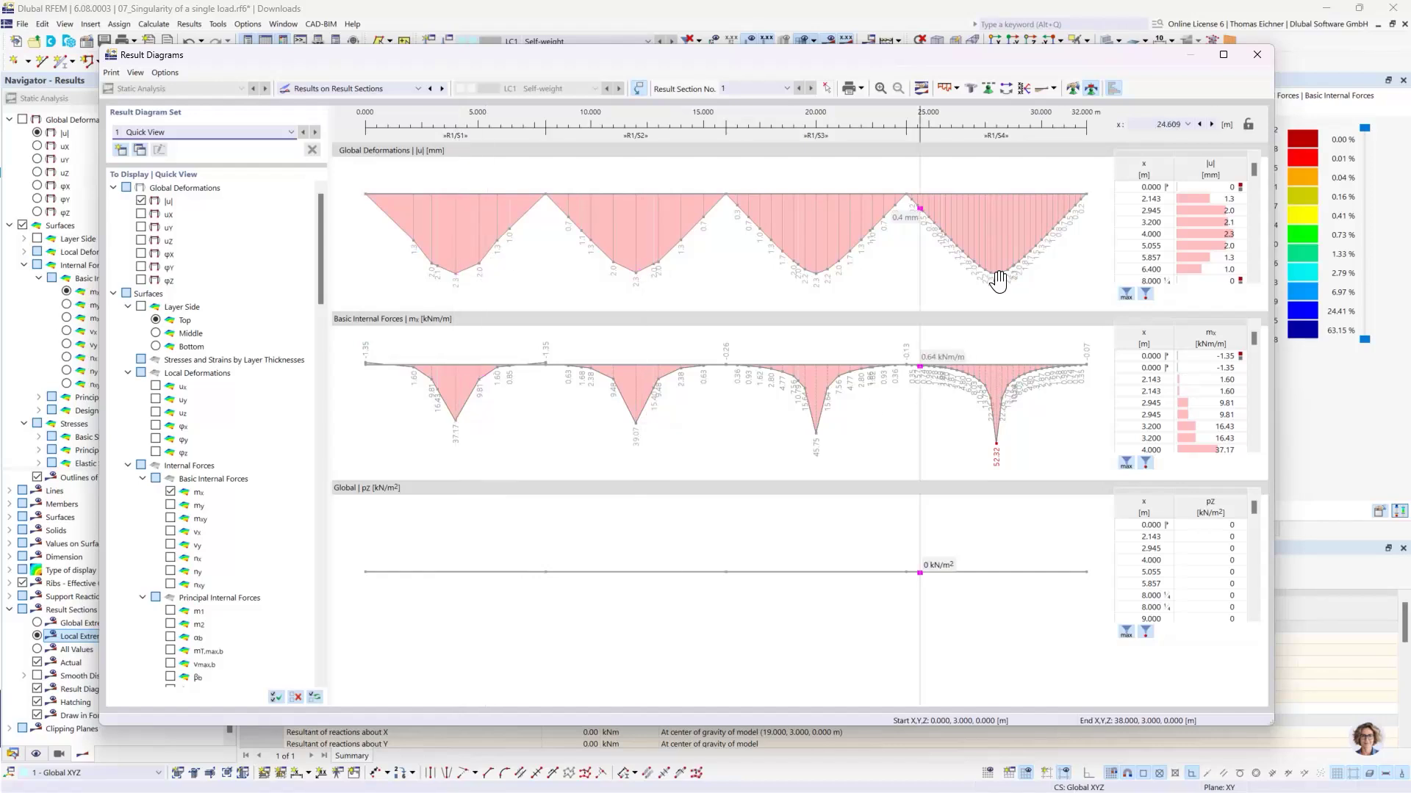
Step: Define a constant smooth range for the result diagrams from 3.5 m to 4.5 m
click(1072, 87)
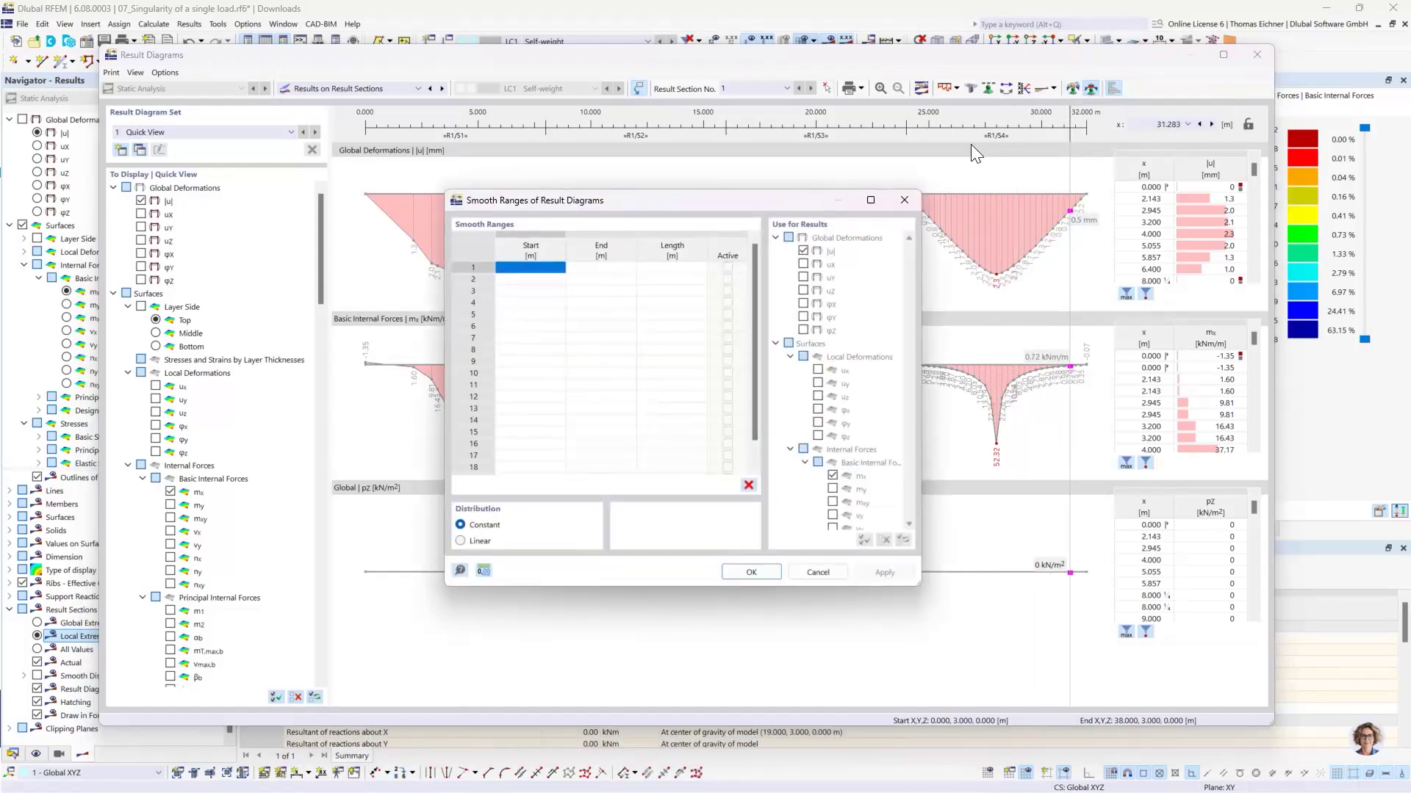
click(550, 269)
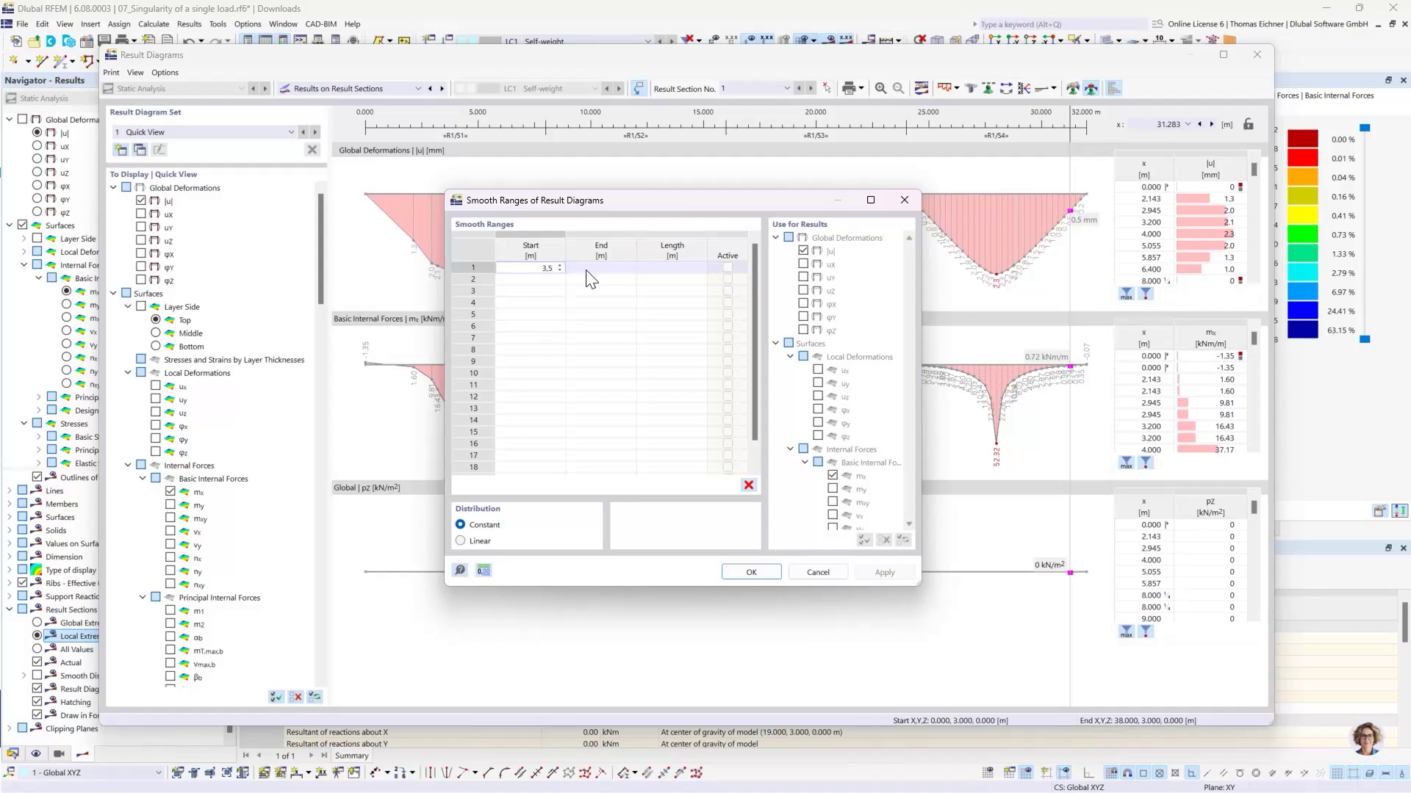
click(588, 271)
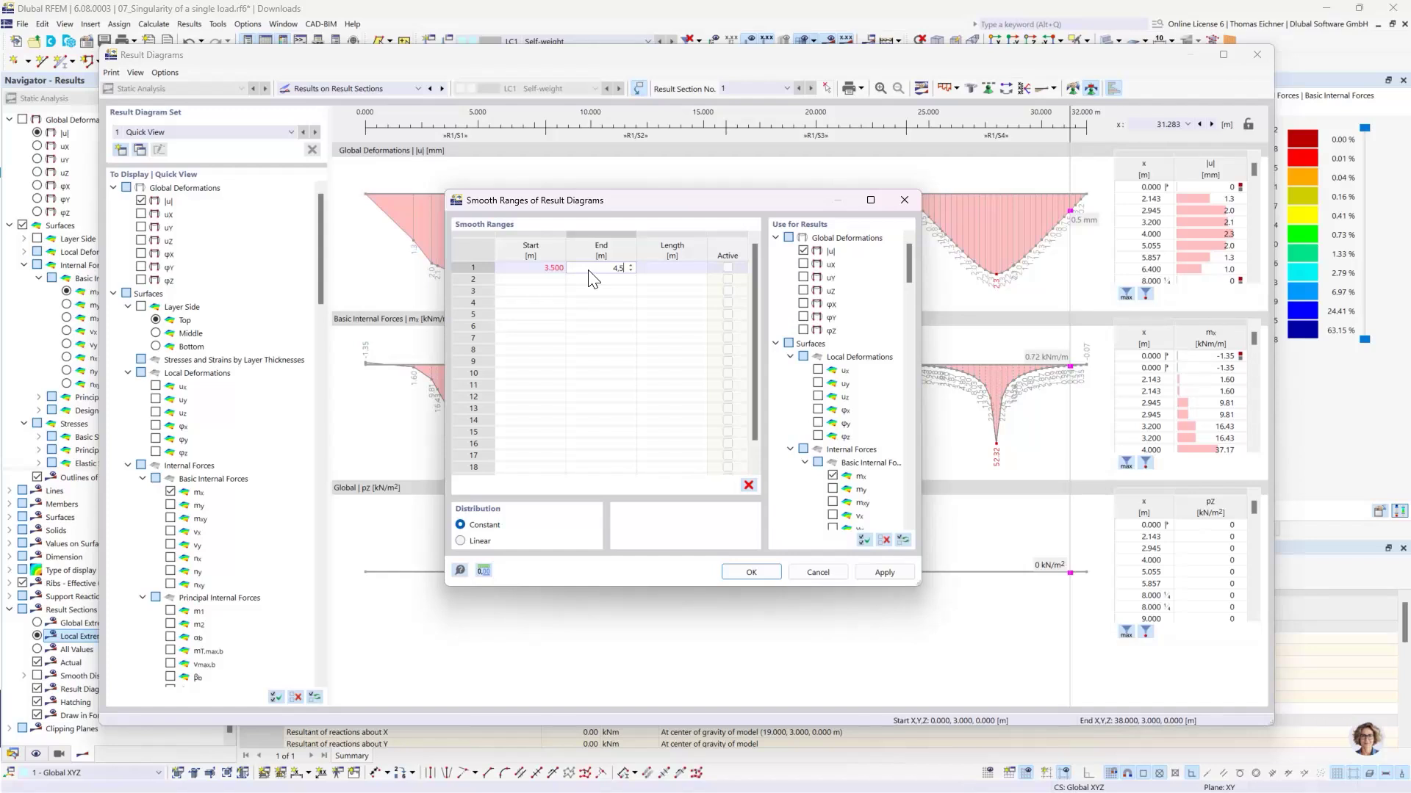
text(4,5)
key(Return)
Step: Add two more smooth ranges, from 11.5 m to 12.5 m and from 19.5 m to 20.5 m
drag(590, 201, 566, 370)
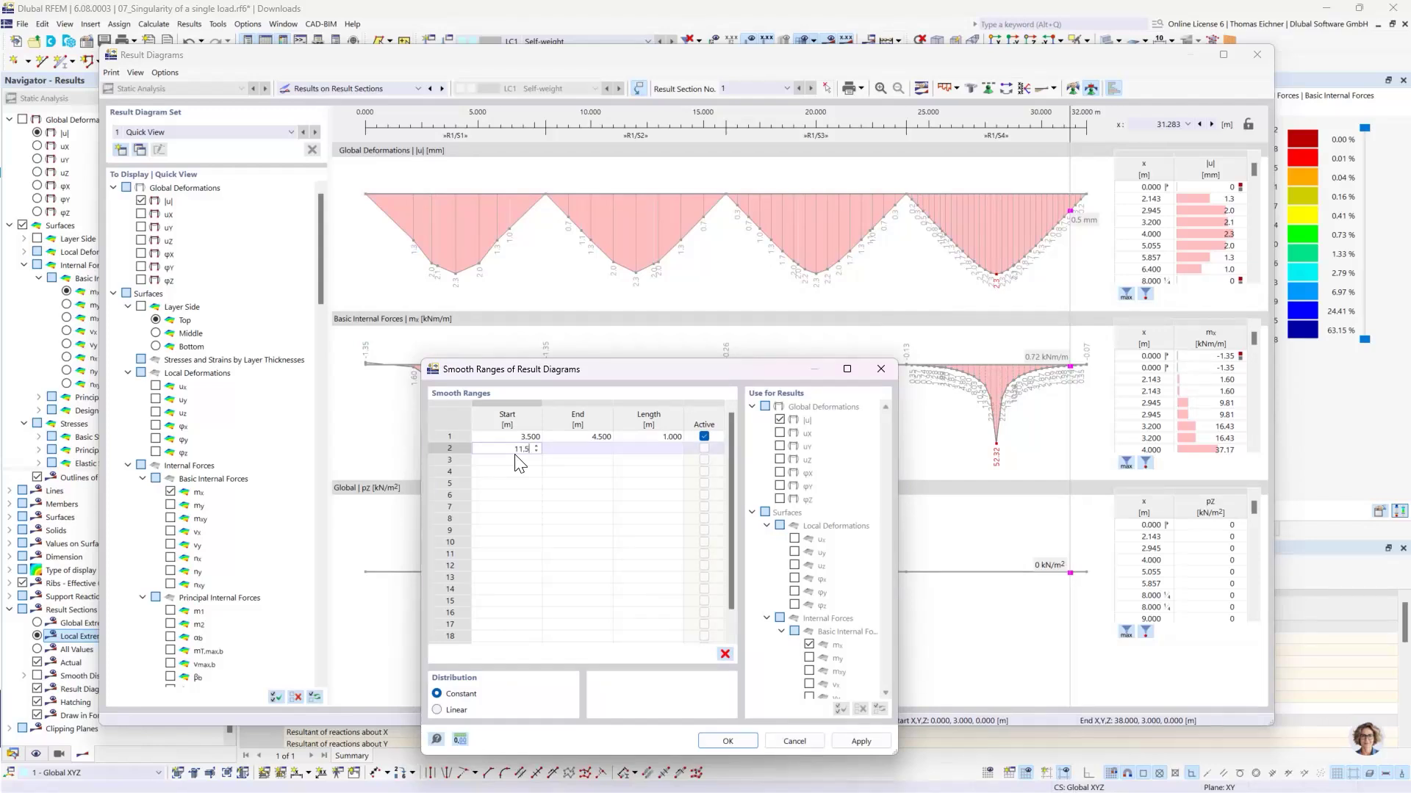
text(11,5)
click(577, 450)
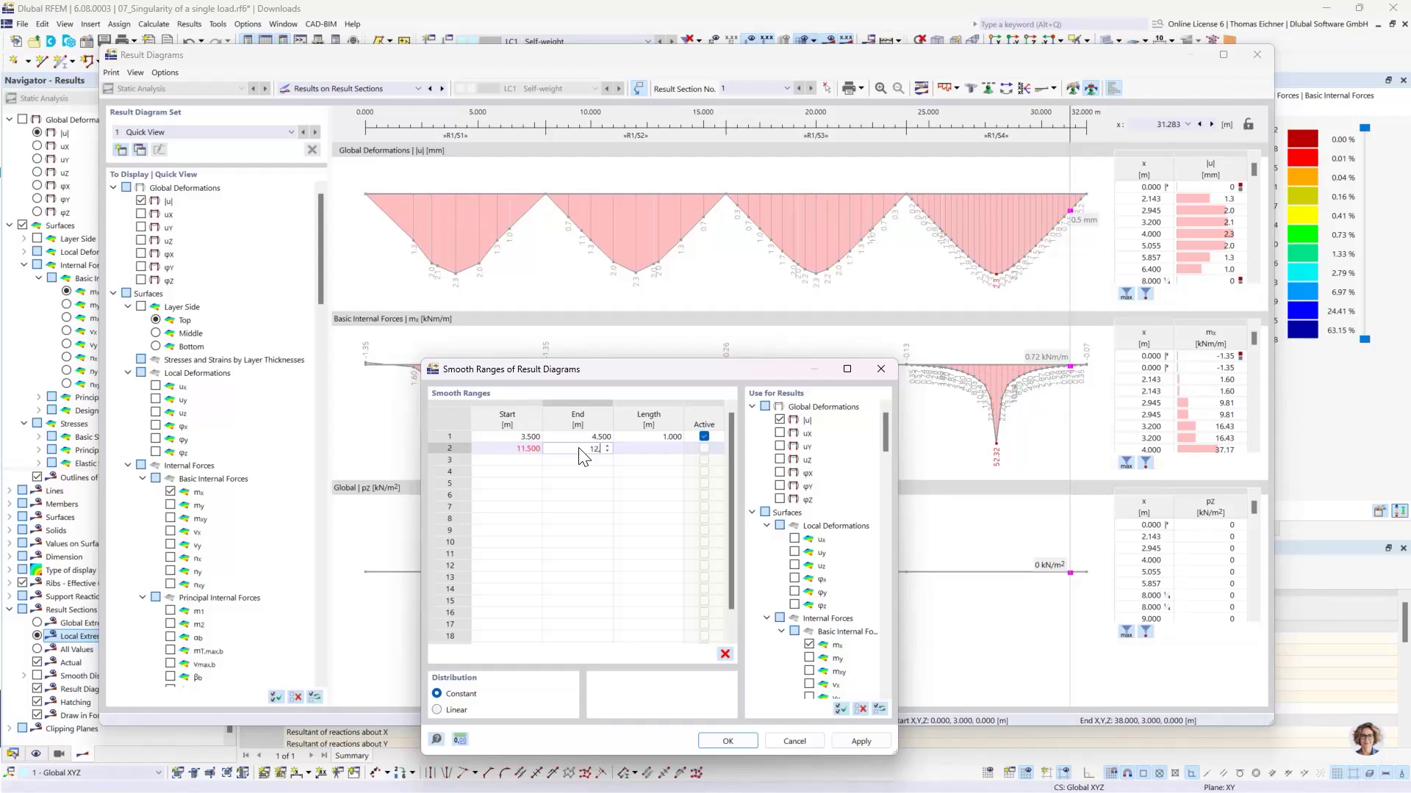
text(12,5)
key(Return)
click(533, 462)
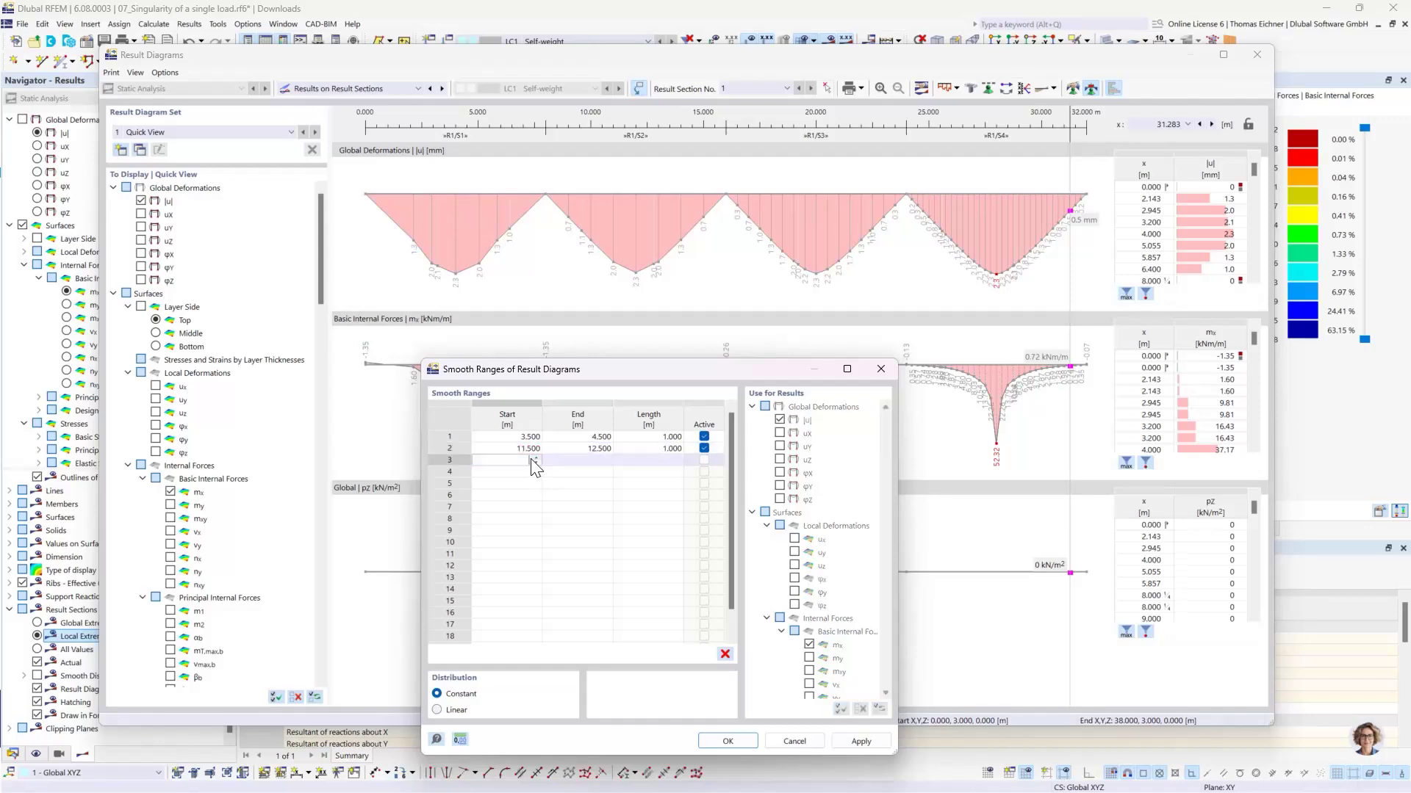
text(19,5)
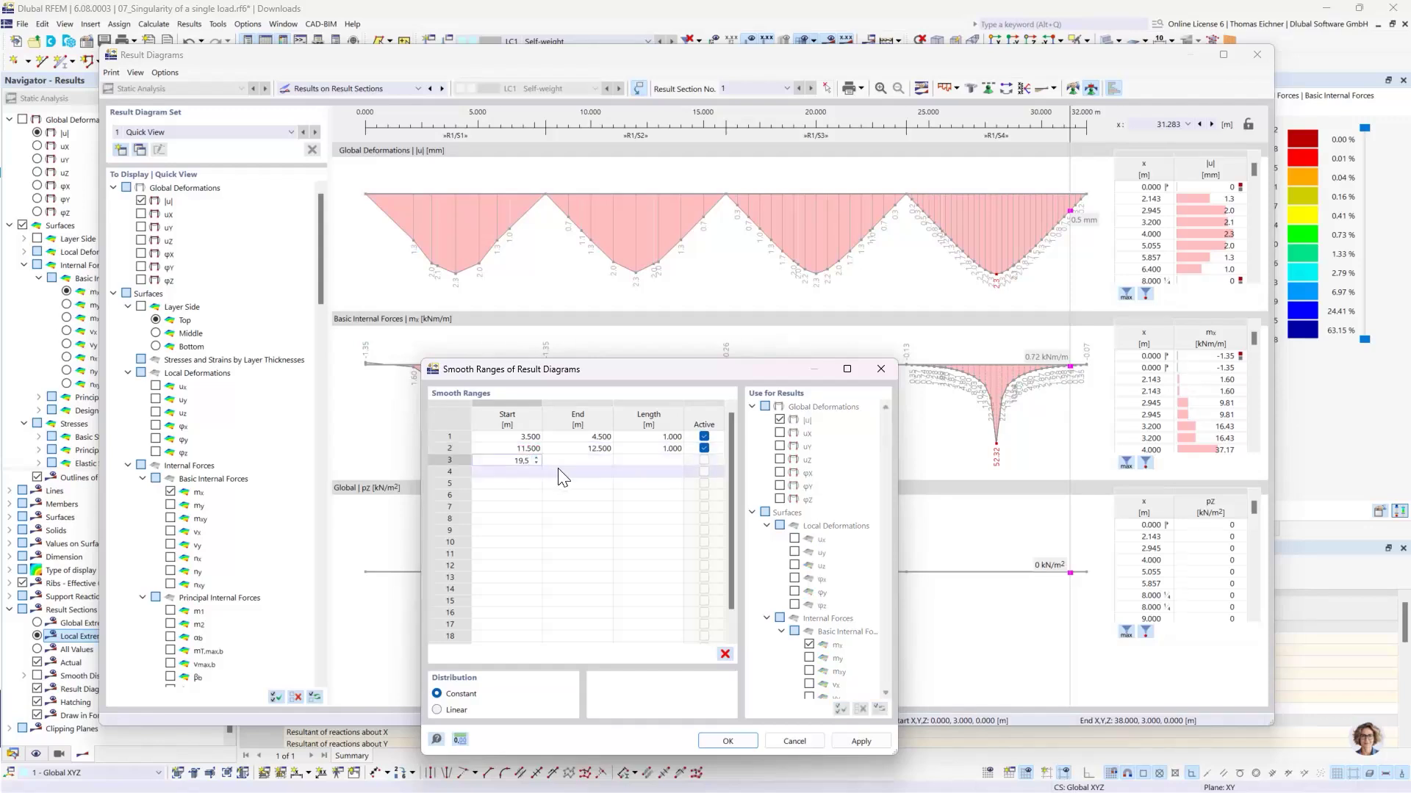
click(582, 462)
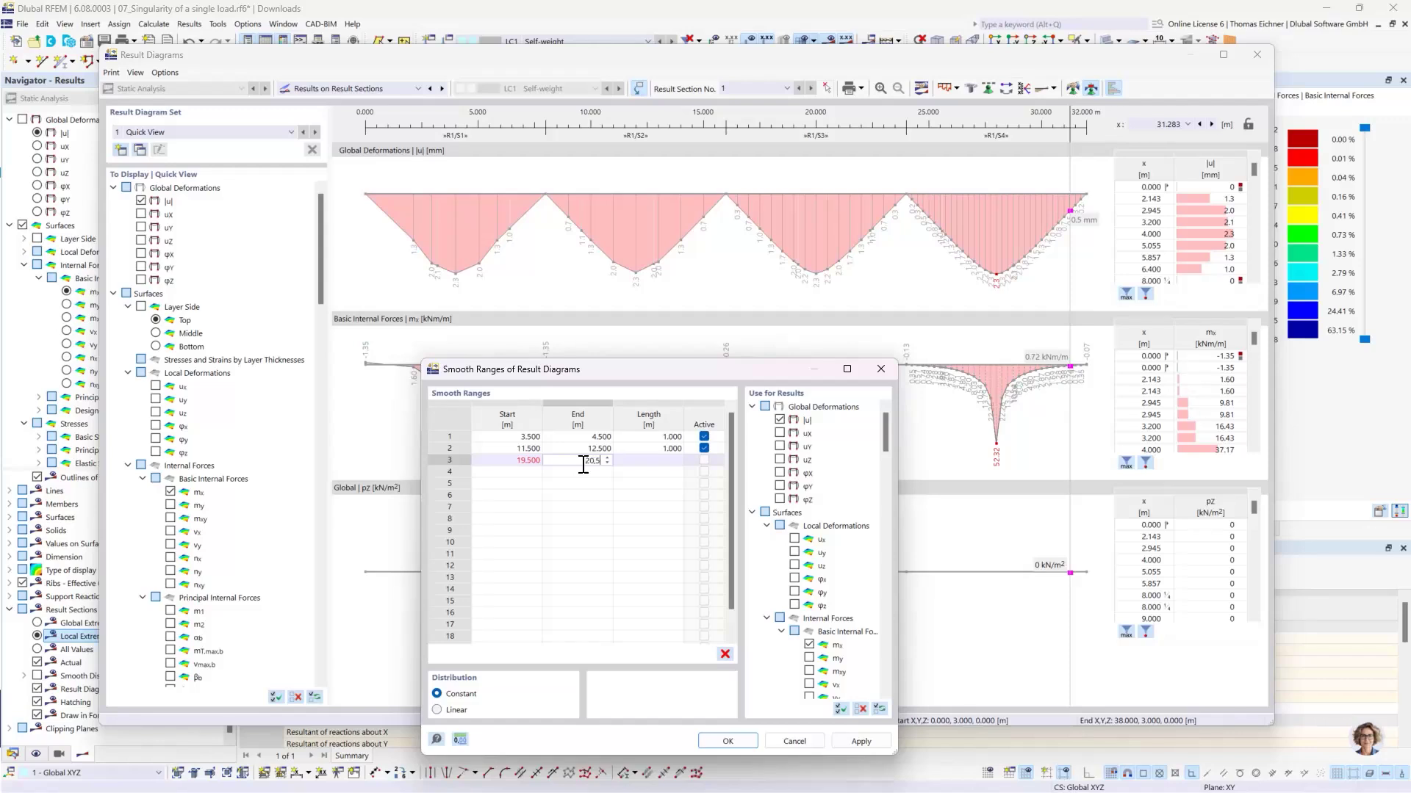
text(20,5)
key(Return)
Step: Add a fourth smooth range from 27.5 m to 28.5 m, apply the smooth ranges and close the result diagrams
click(526, 474)
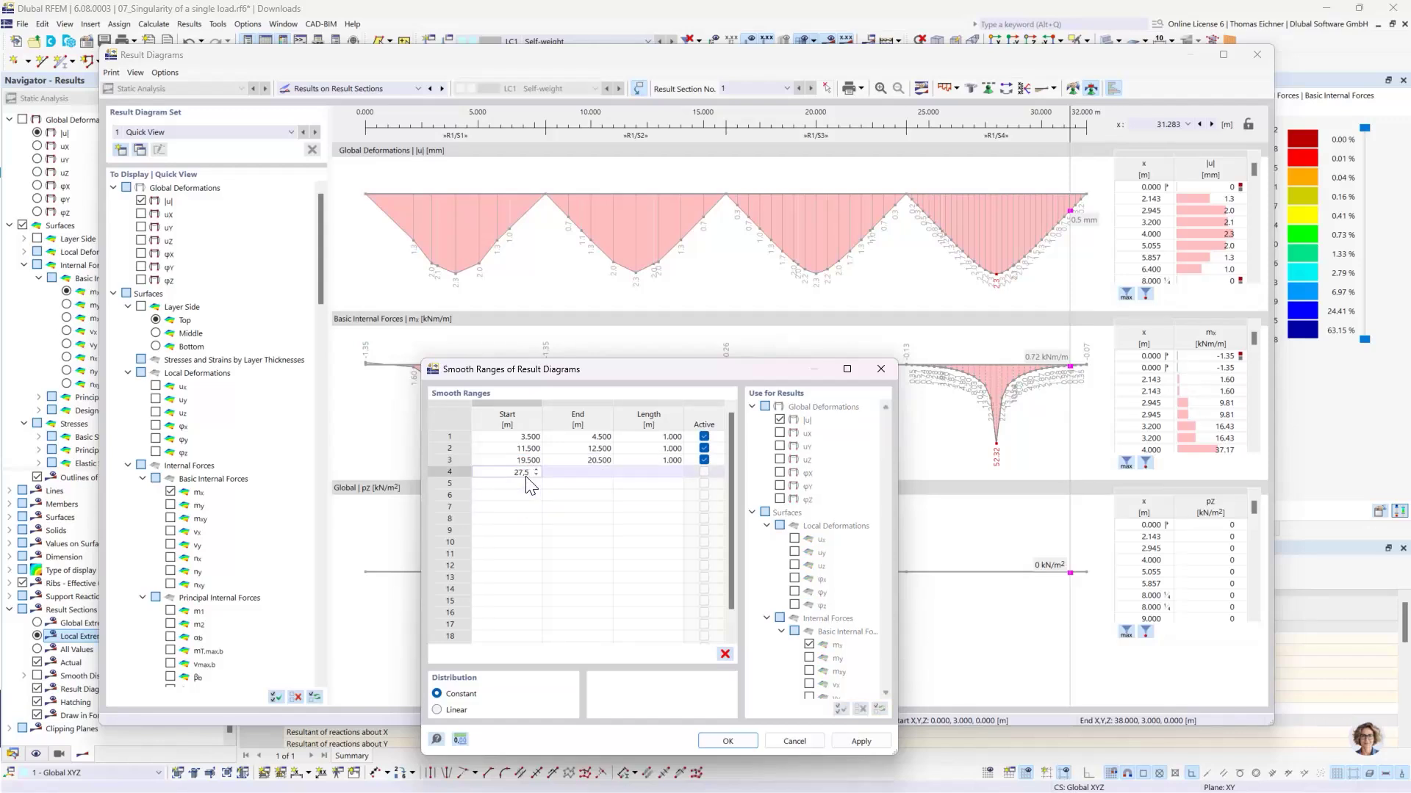
key(Tab)
text(2)
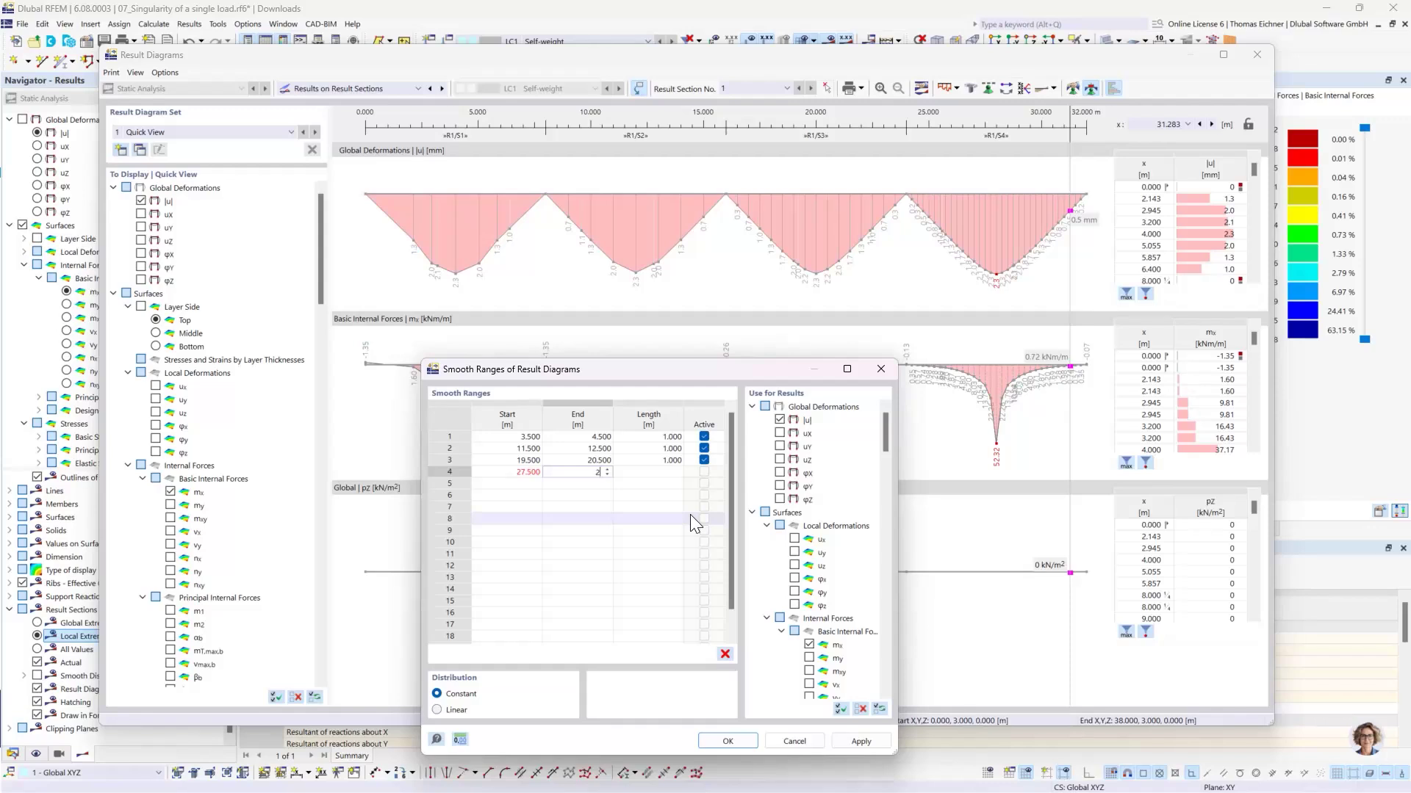
text(8,5)
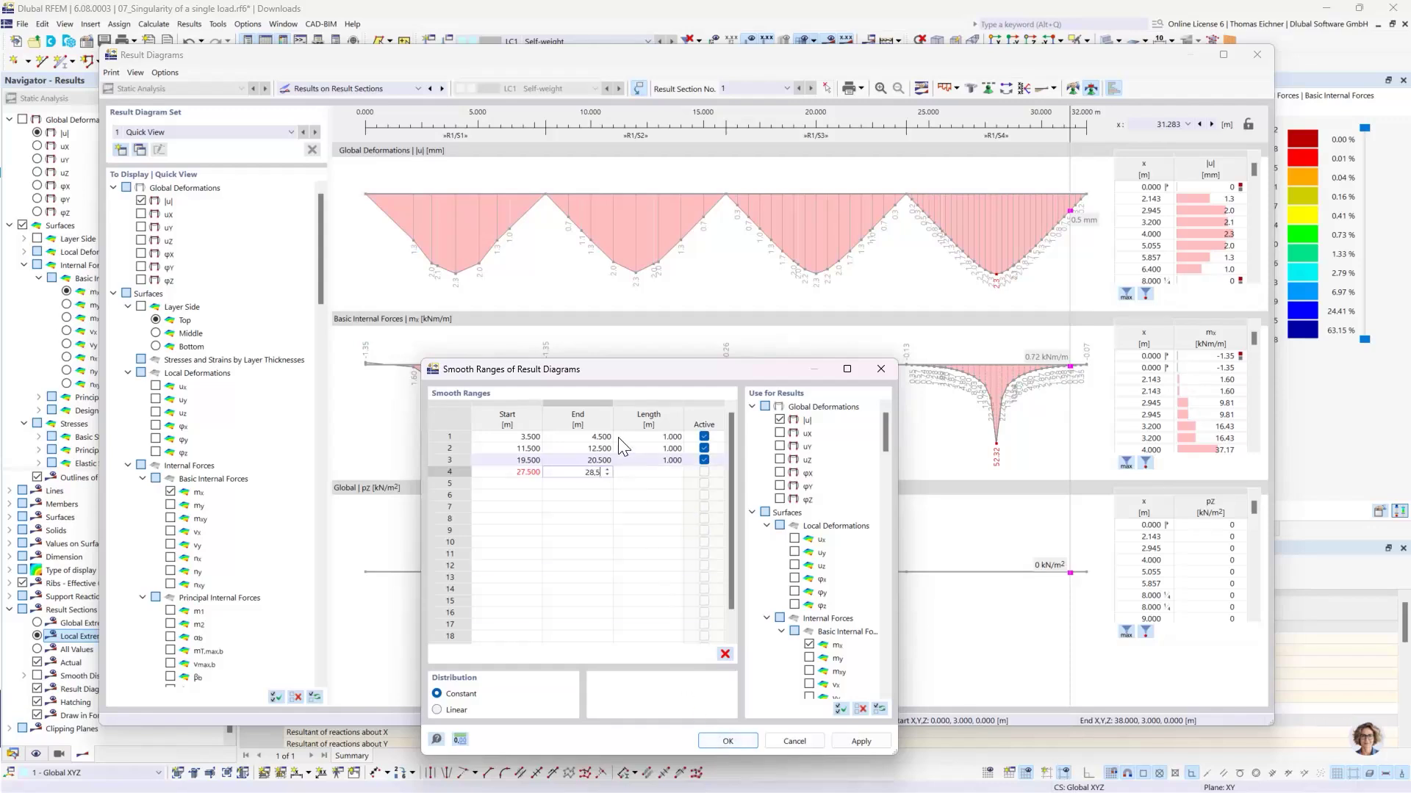
key(Return)
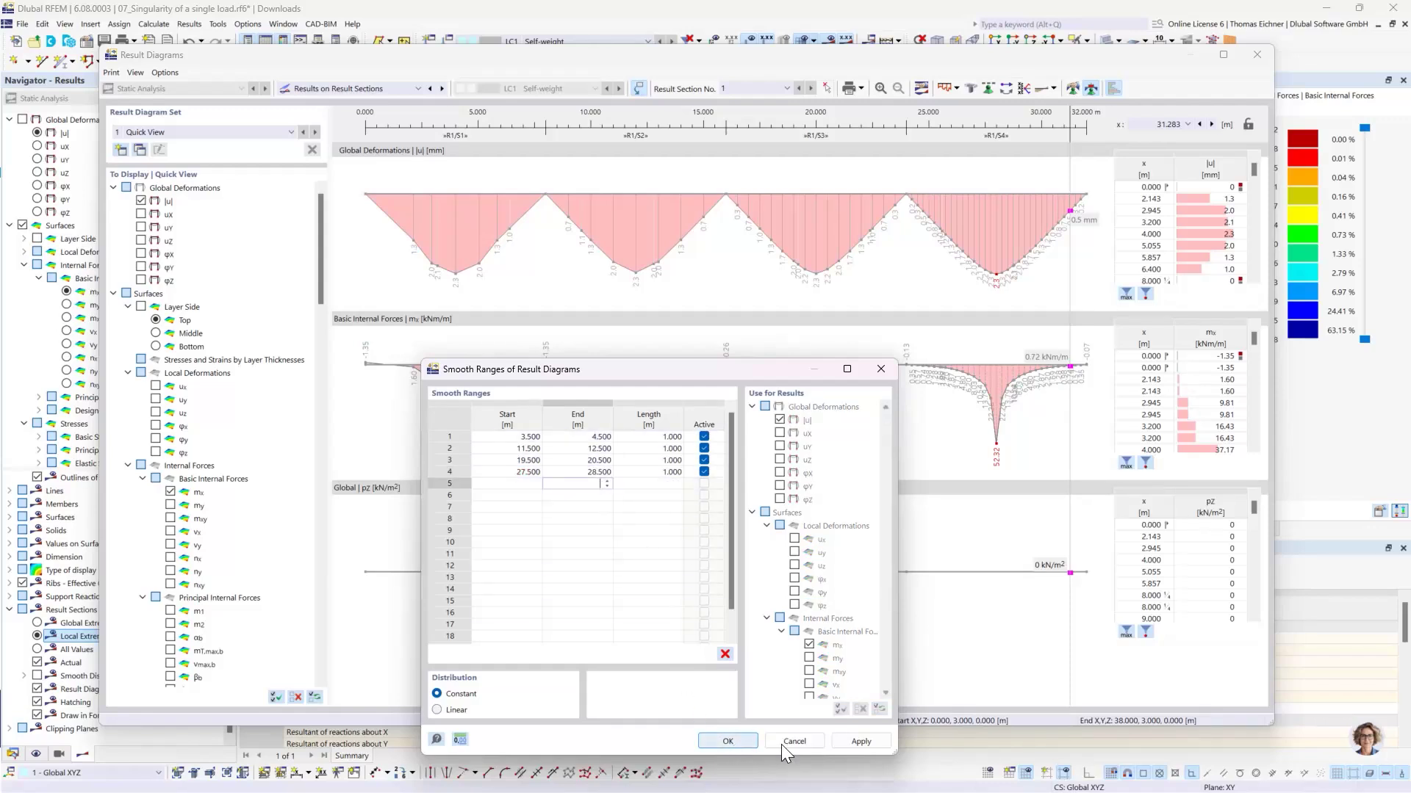
click(851, 744)
drag(685, 376, 610, 324)
click(667, 688)
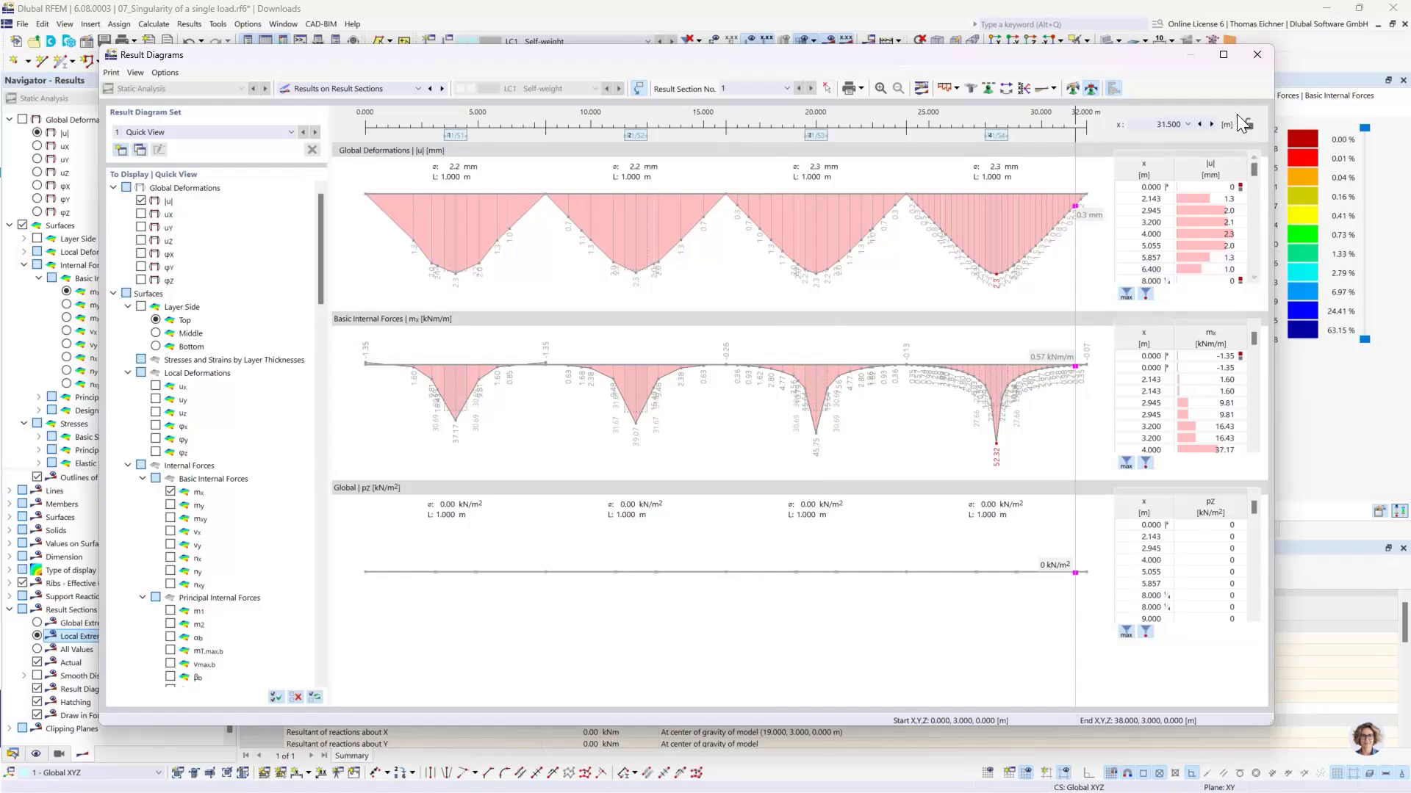
click(1257, 55)
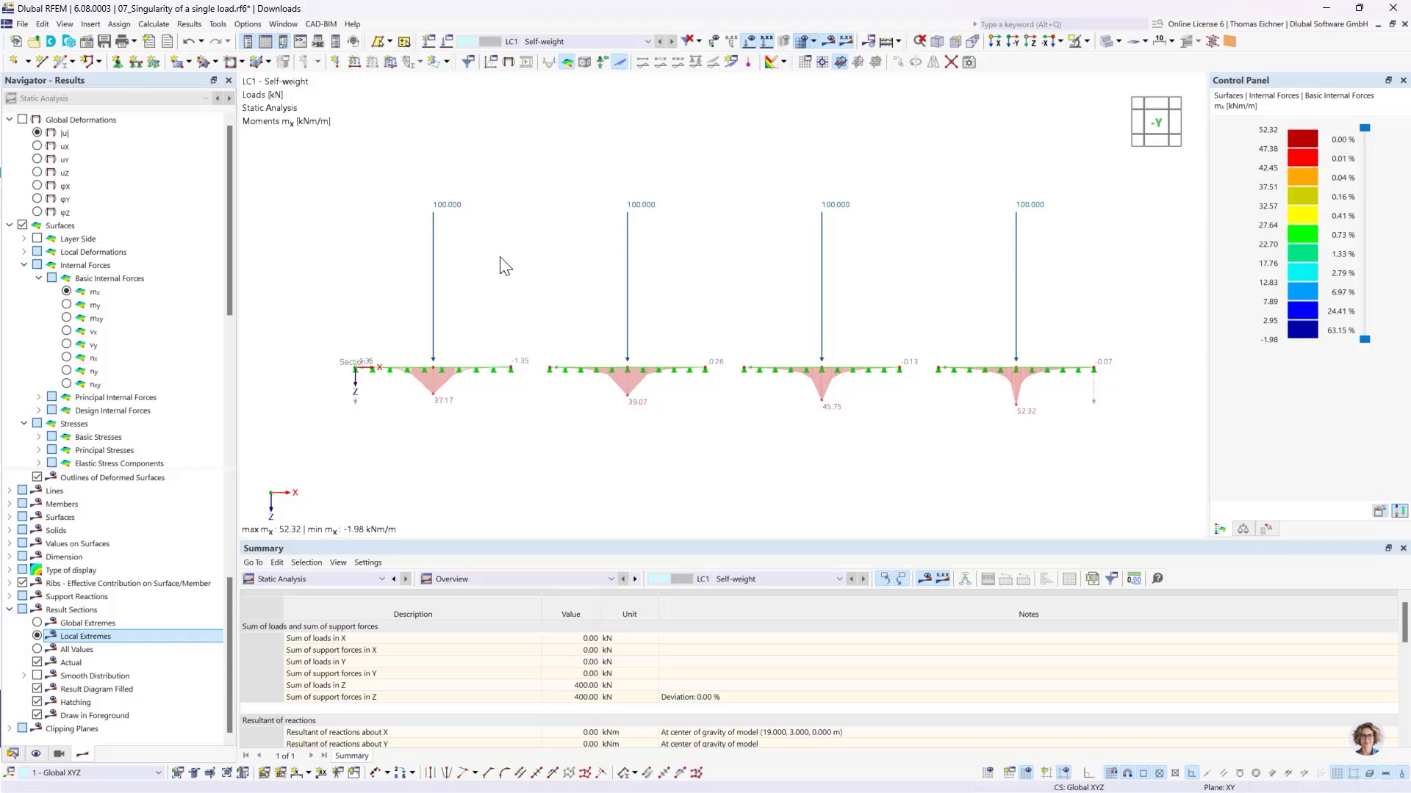
drag(1074, 288, 374, 130)
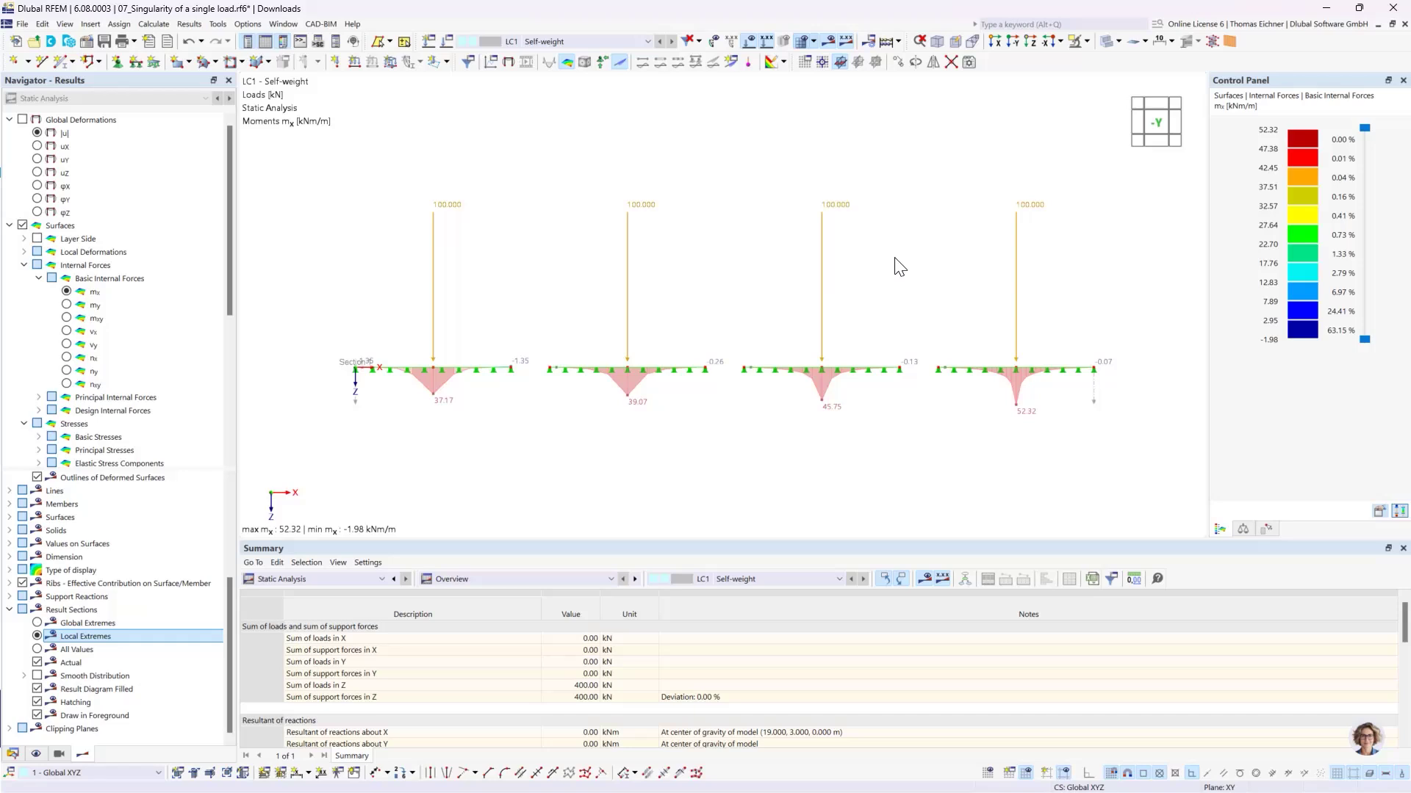
key(Delete)
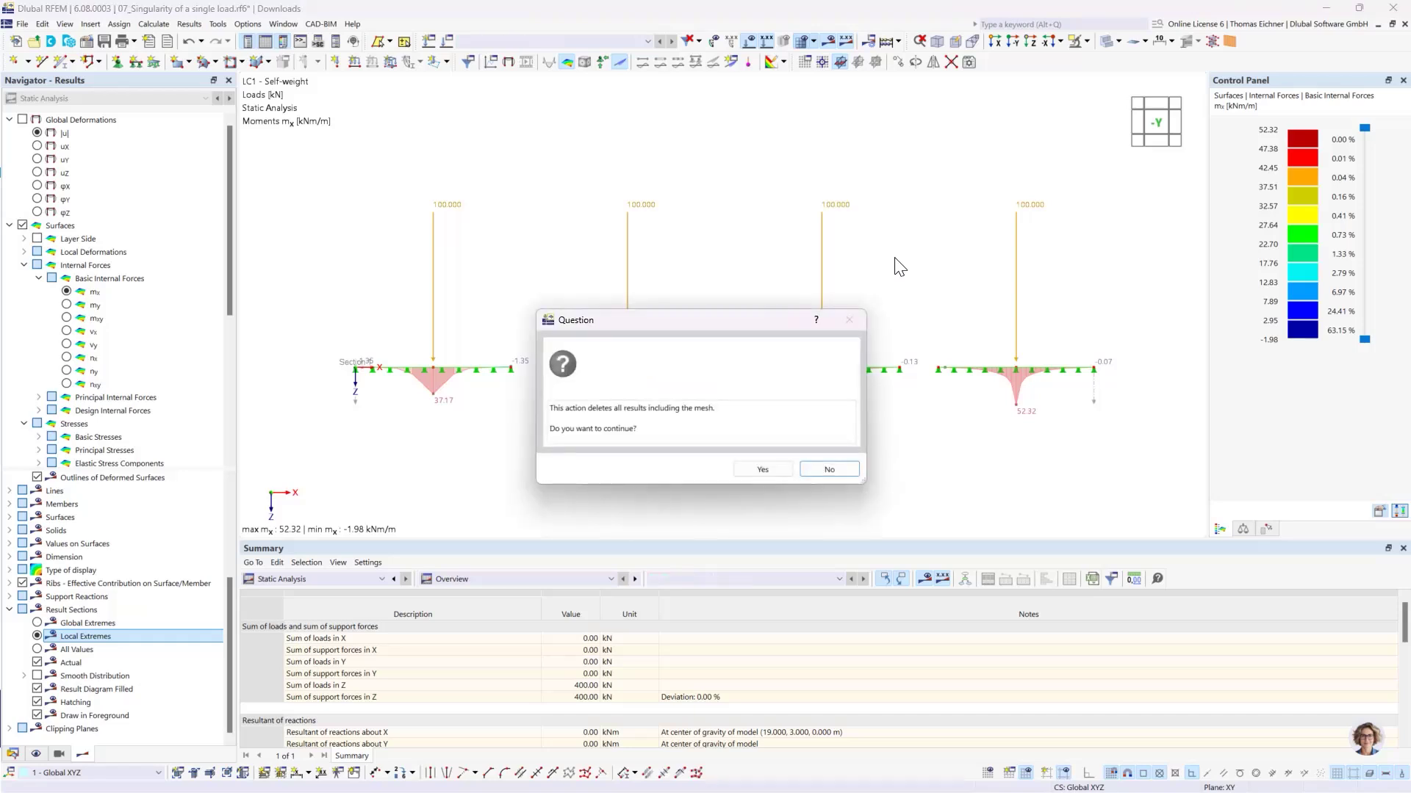
click(823, 470)
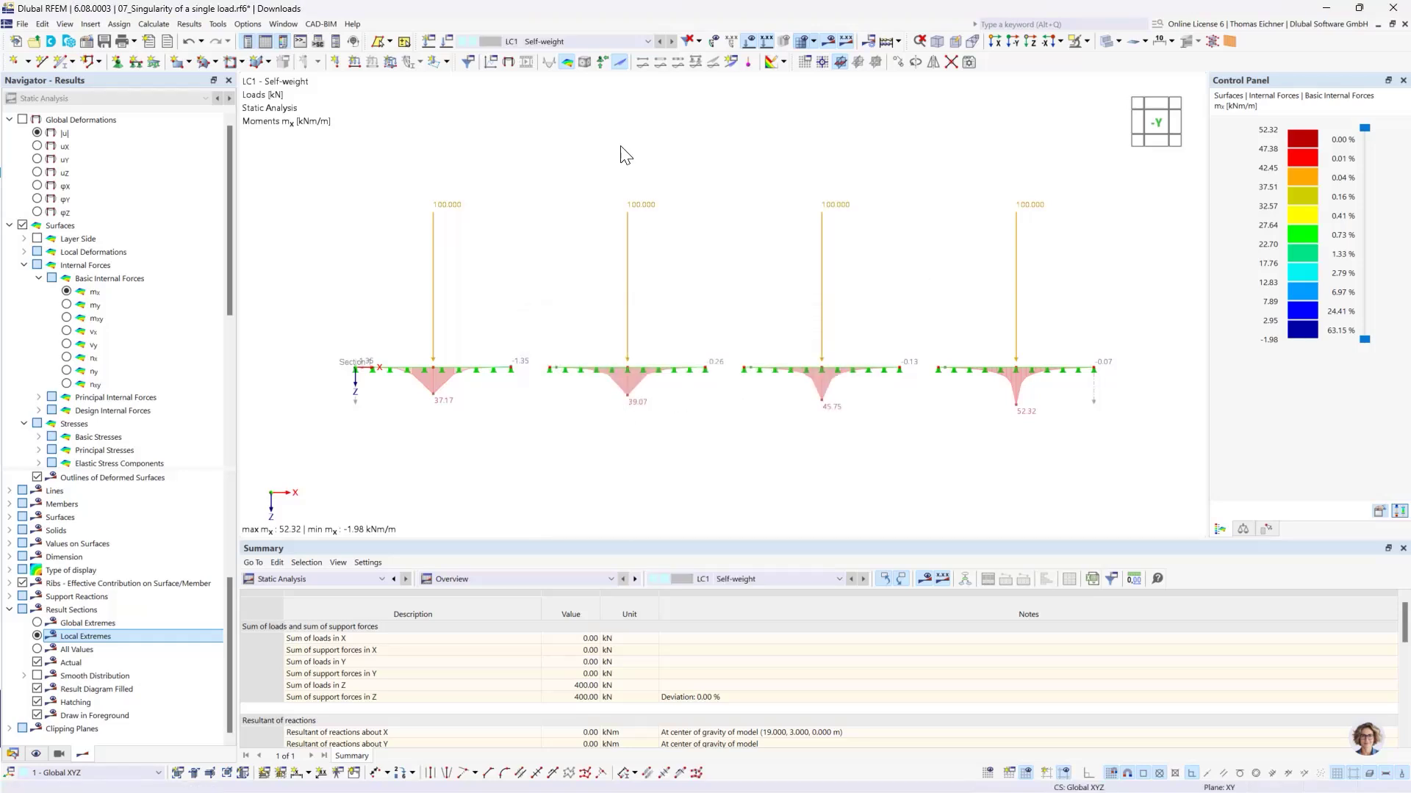
Step: Copy load case LC1 as LC2 and delete the four 100 kN single loads from the copy
click(448, 42)
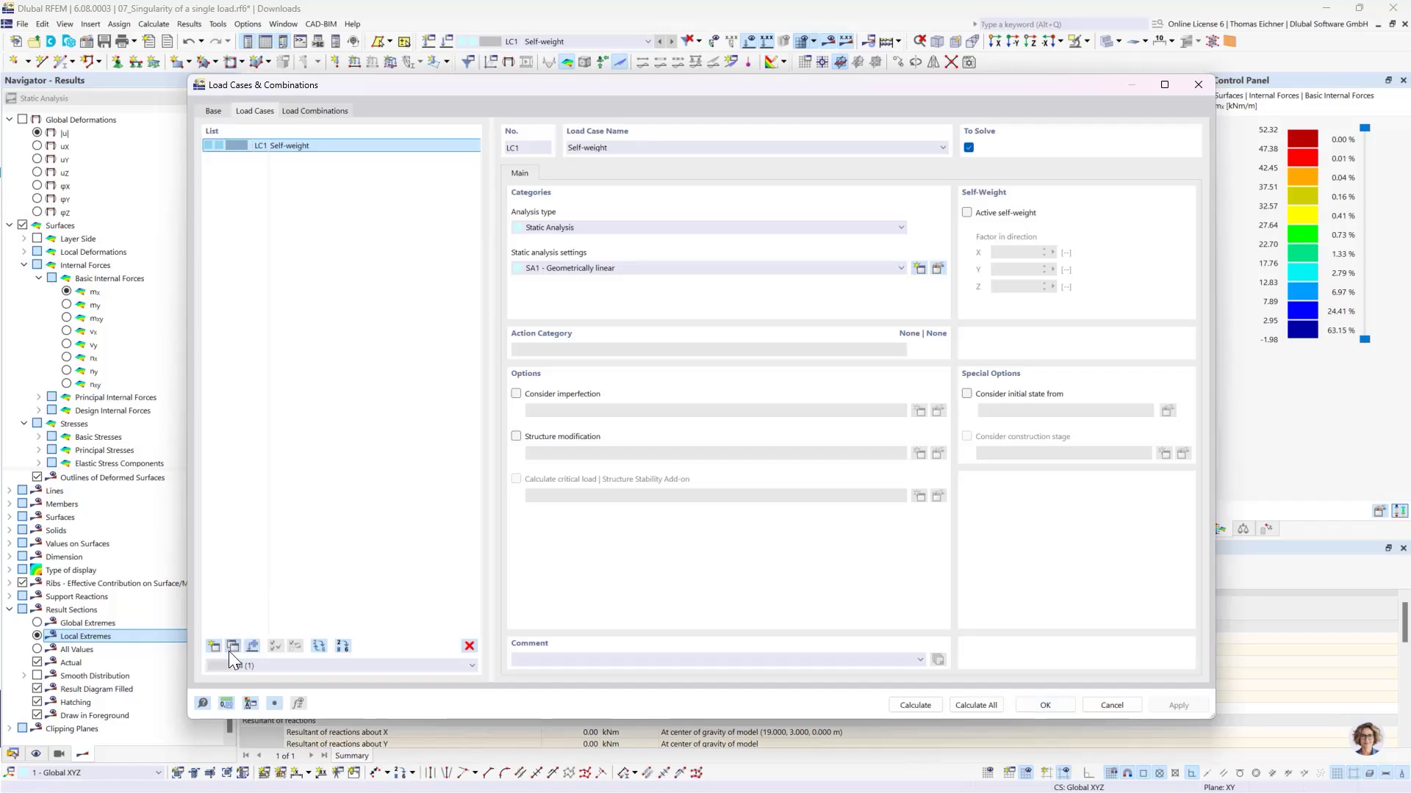
click(232, 646)
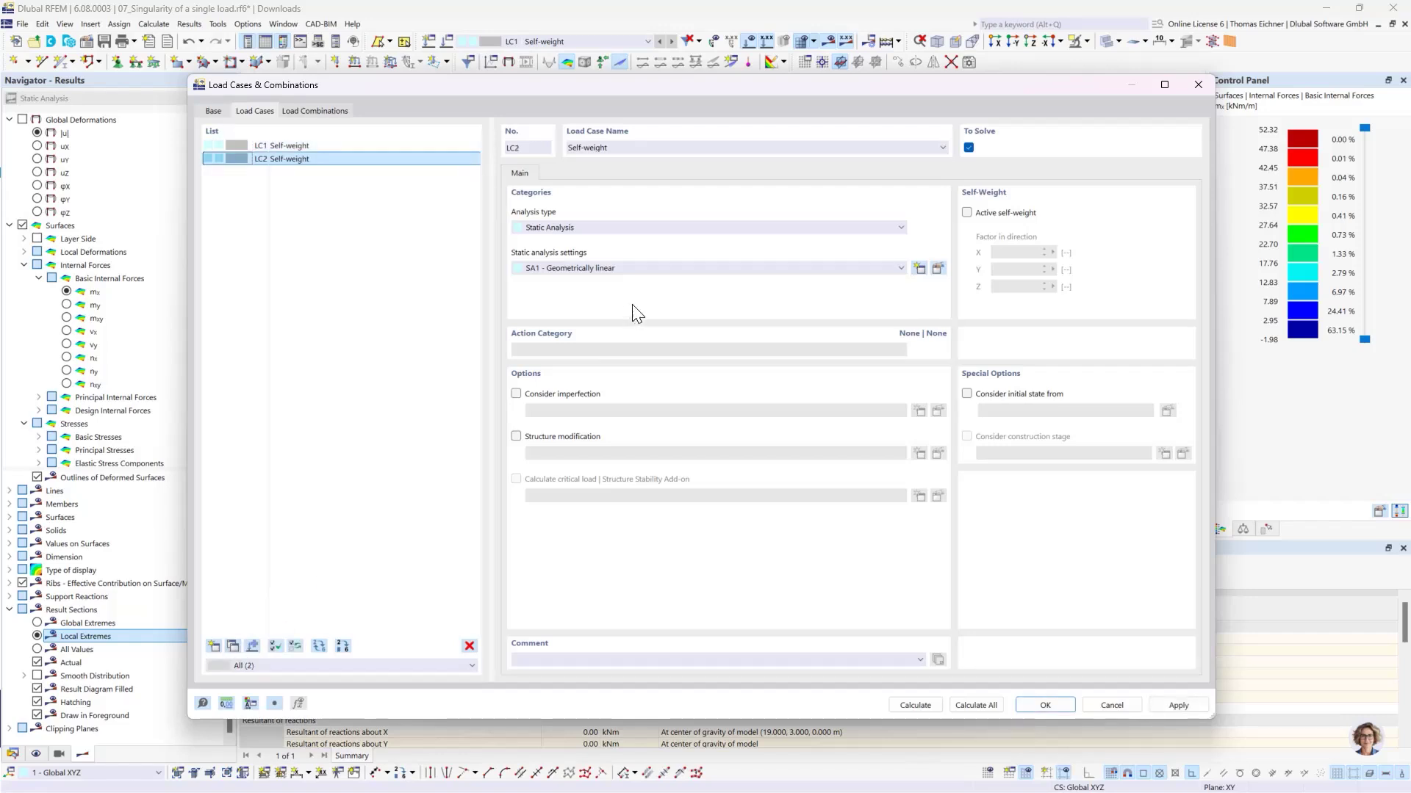
click(1052, 708)
drag(1219, 296, 518, 105)
key(Delete)
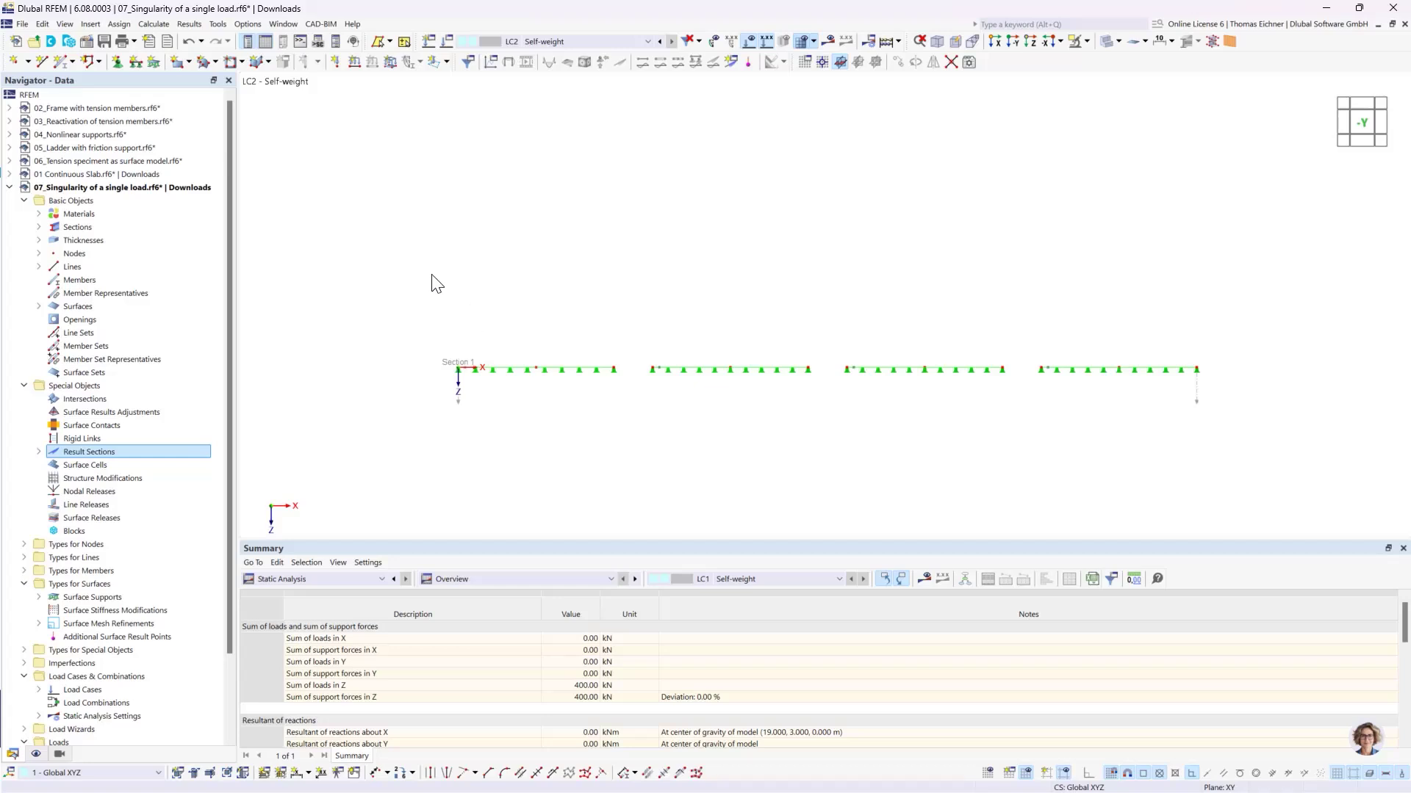
Step: Create a new free rectangular load in LC2 defined by center and sides, with both sides a and b 0.5 m
ctrl+middle_drag(815, 311, 767, 376)
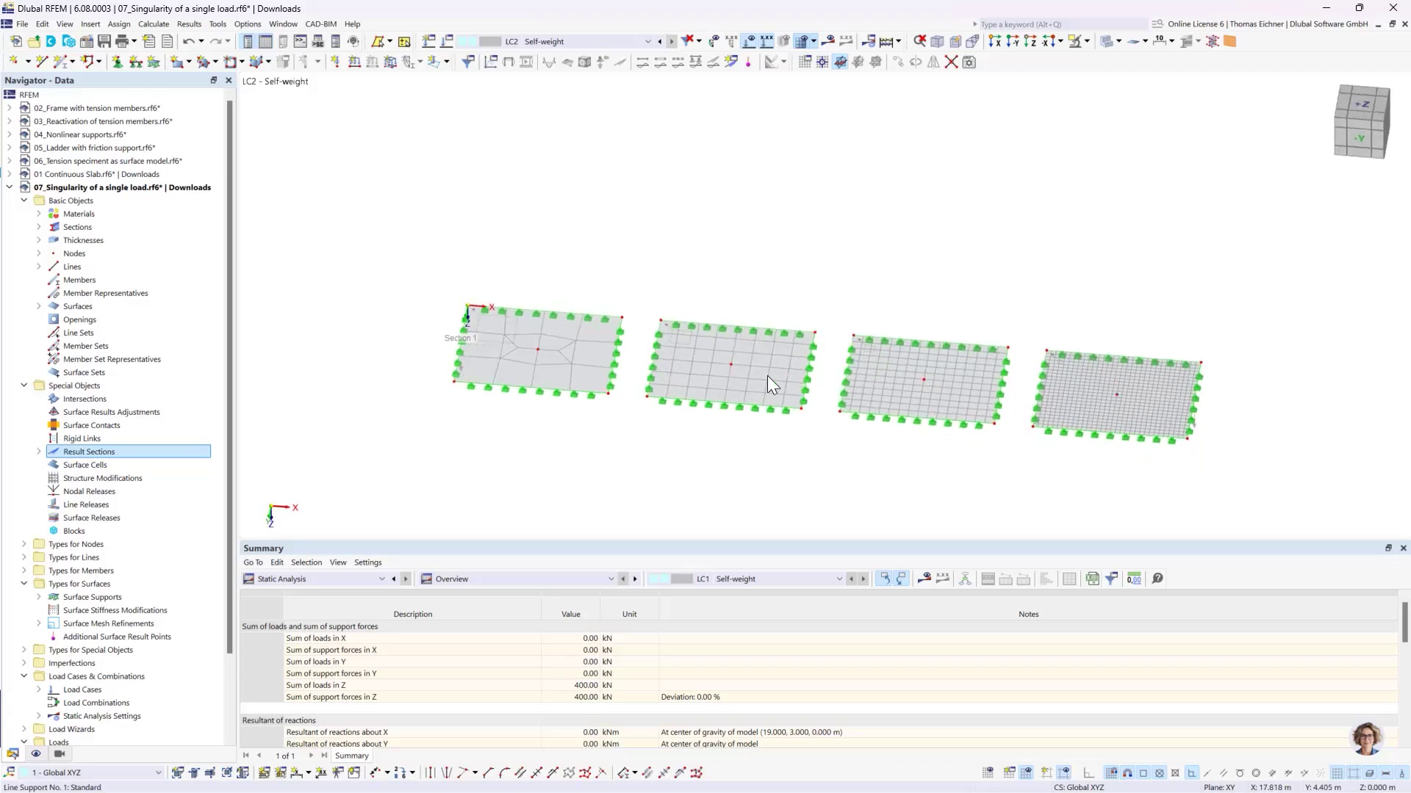
click(433, 62)
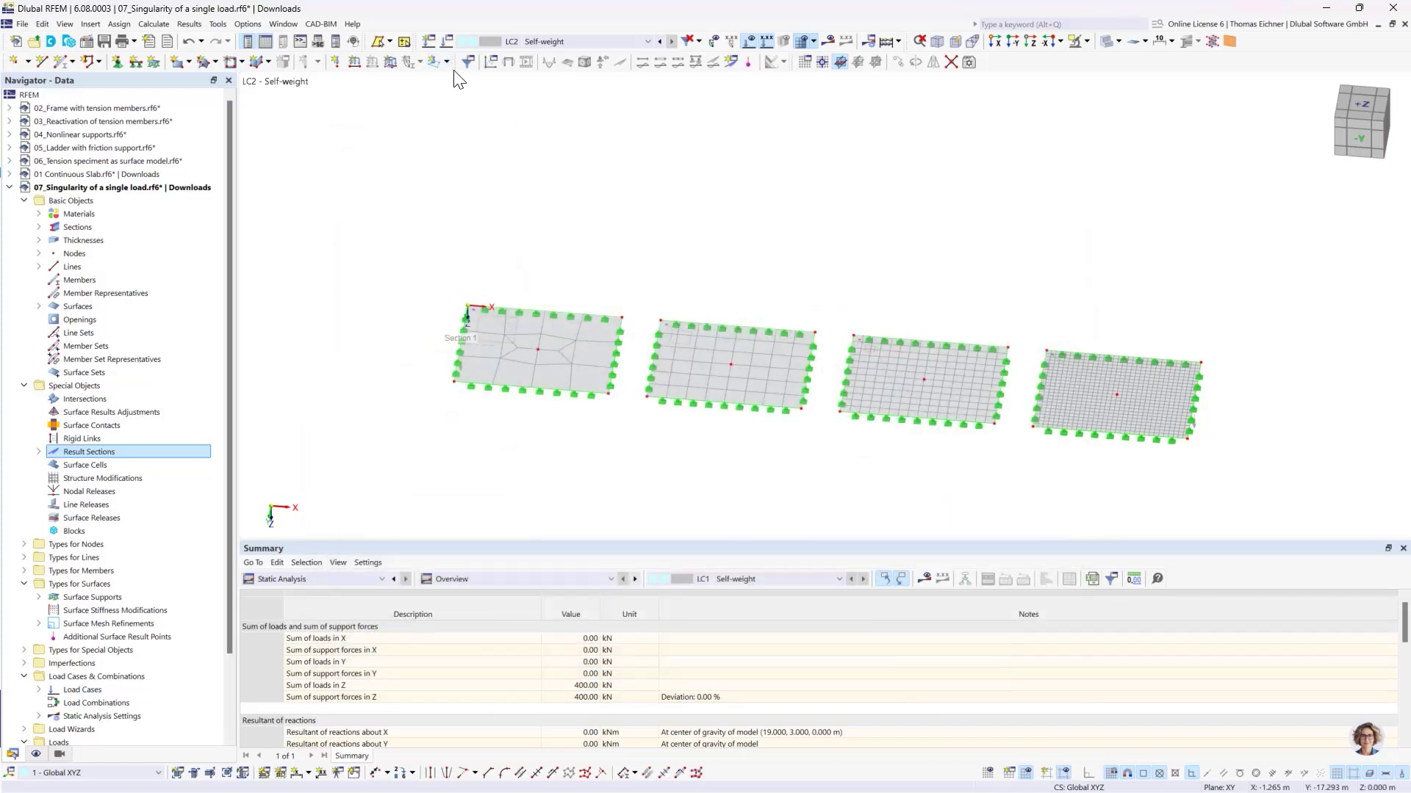
click(447, 62)
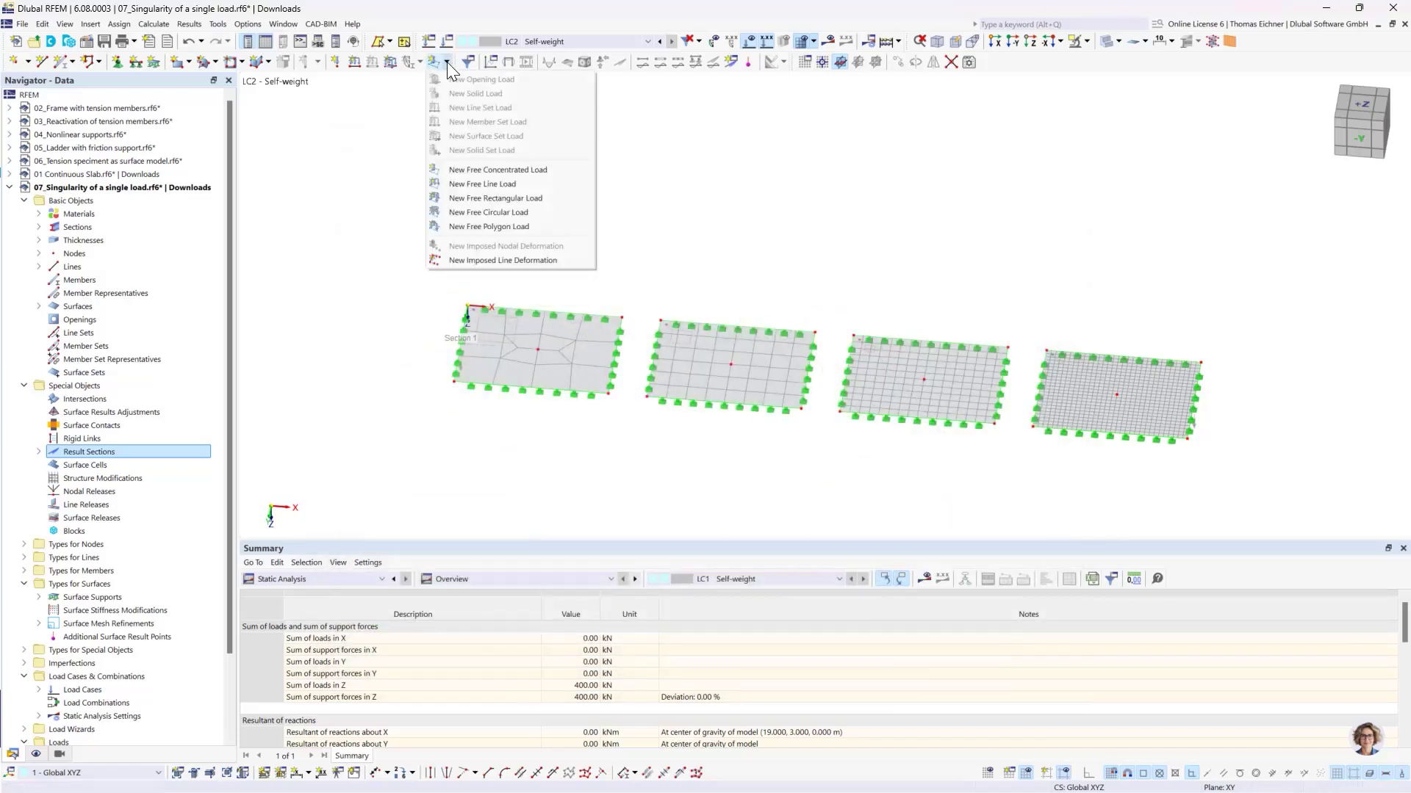
click(466, 197)
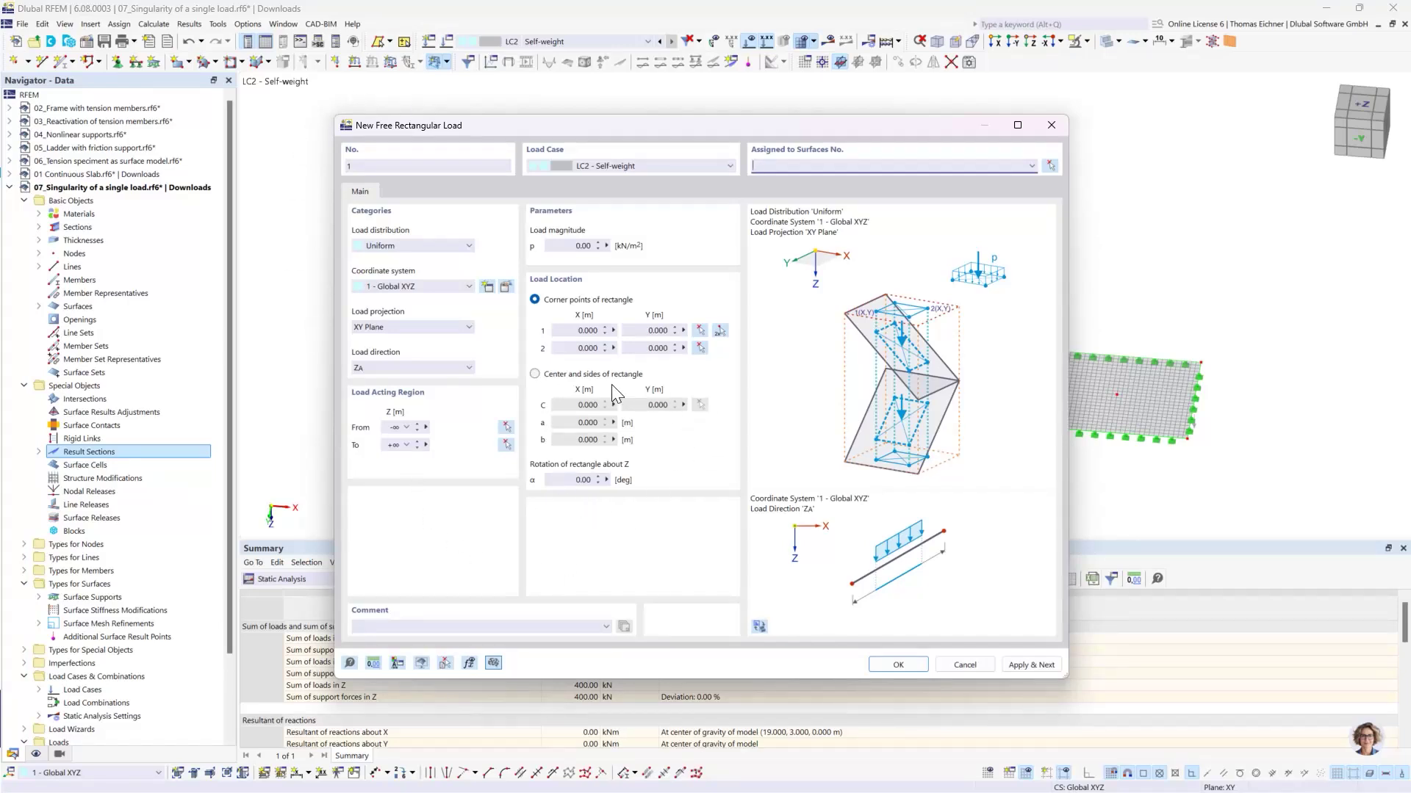
click(534, 374)
click(577, 422)
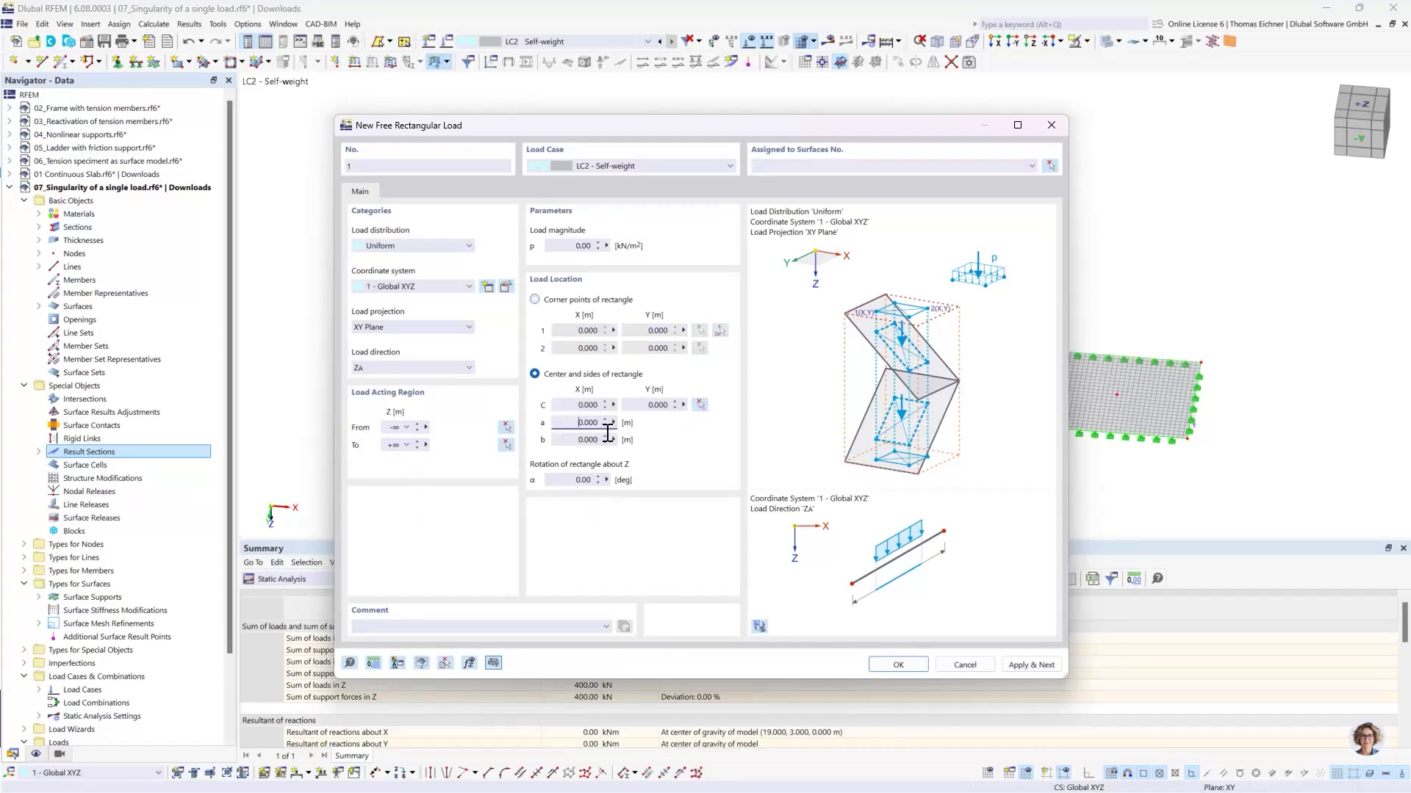
key(ctrl+a)
text(0)
click(576, 439)
key(ctrl+a)
text(0)
Step: Place the rectangular load's center on the first plate's middle node at X 4 m, Y 3 m and assign it to surface 1
click(577, 405)
click(700, 406)
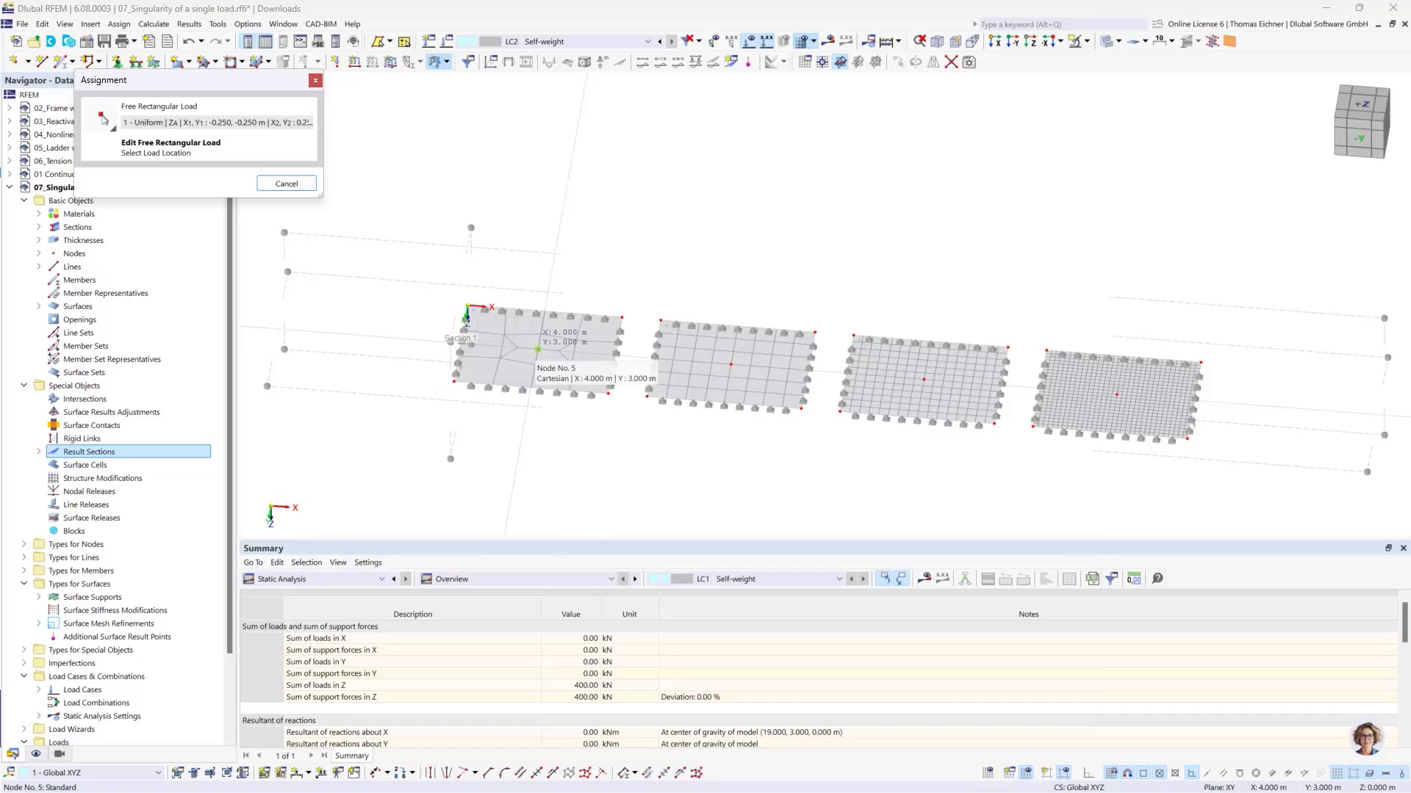
click(537, 350)
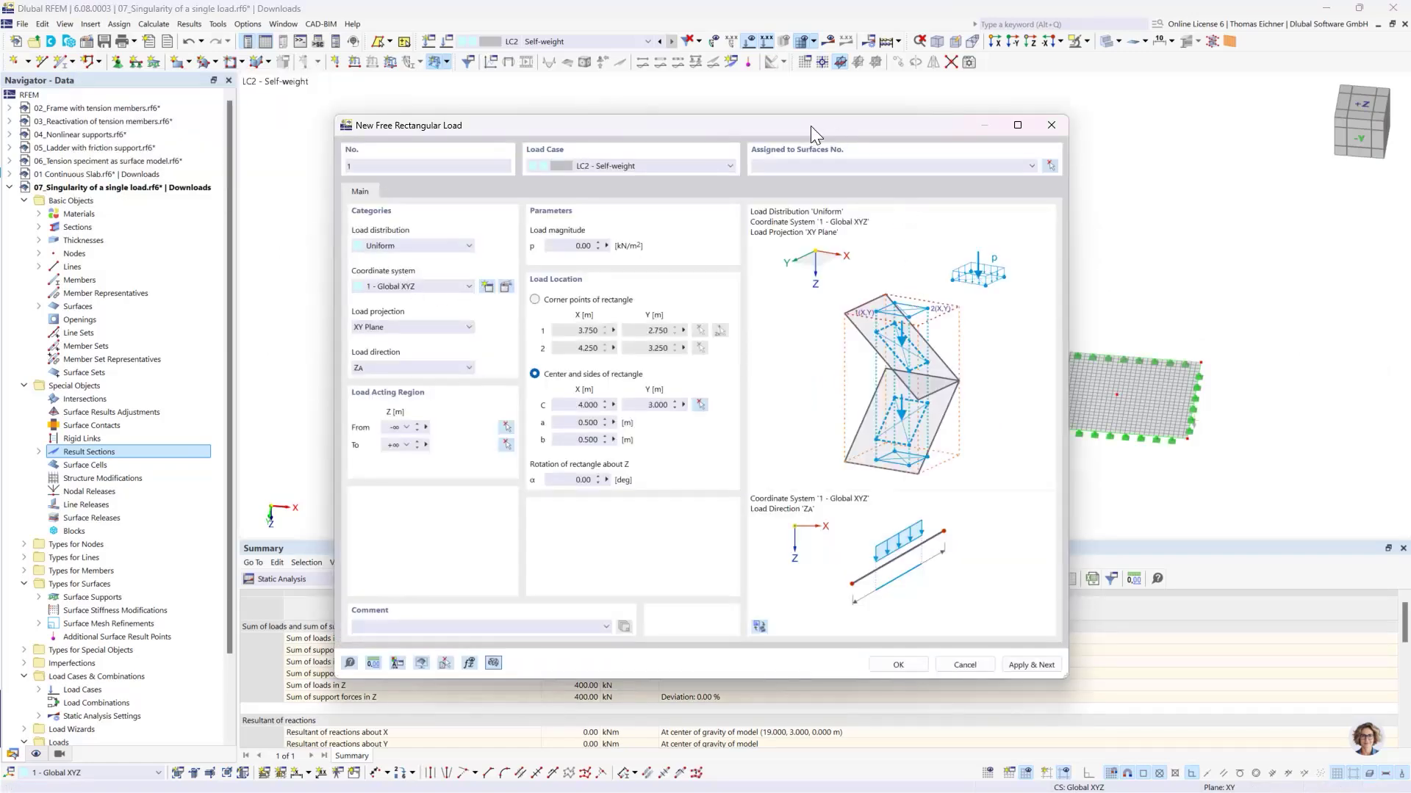
drag(815, 136, 1050, 133)
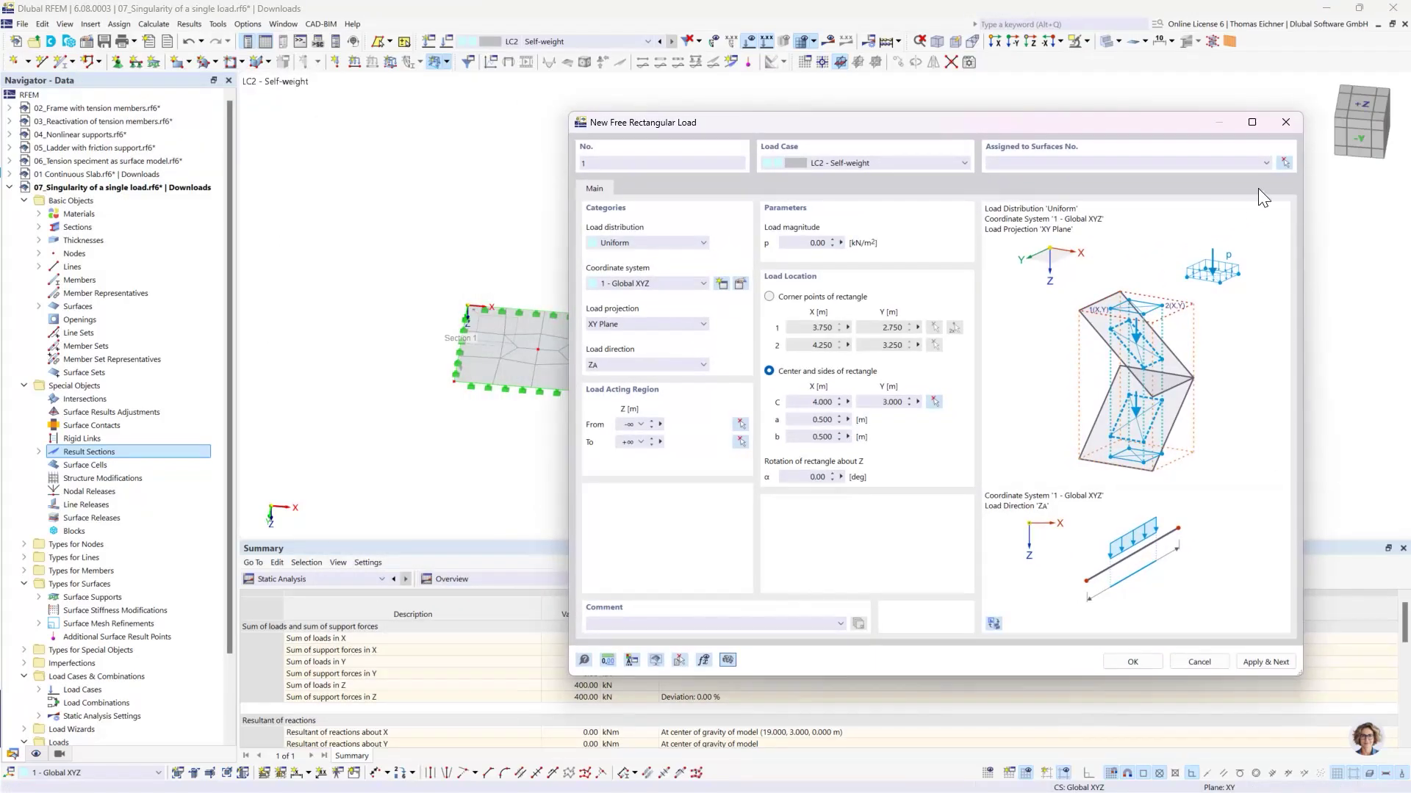
click(1283, 164)
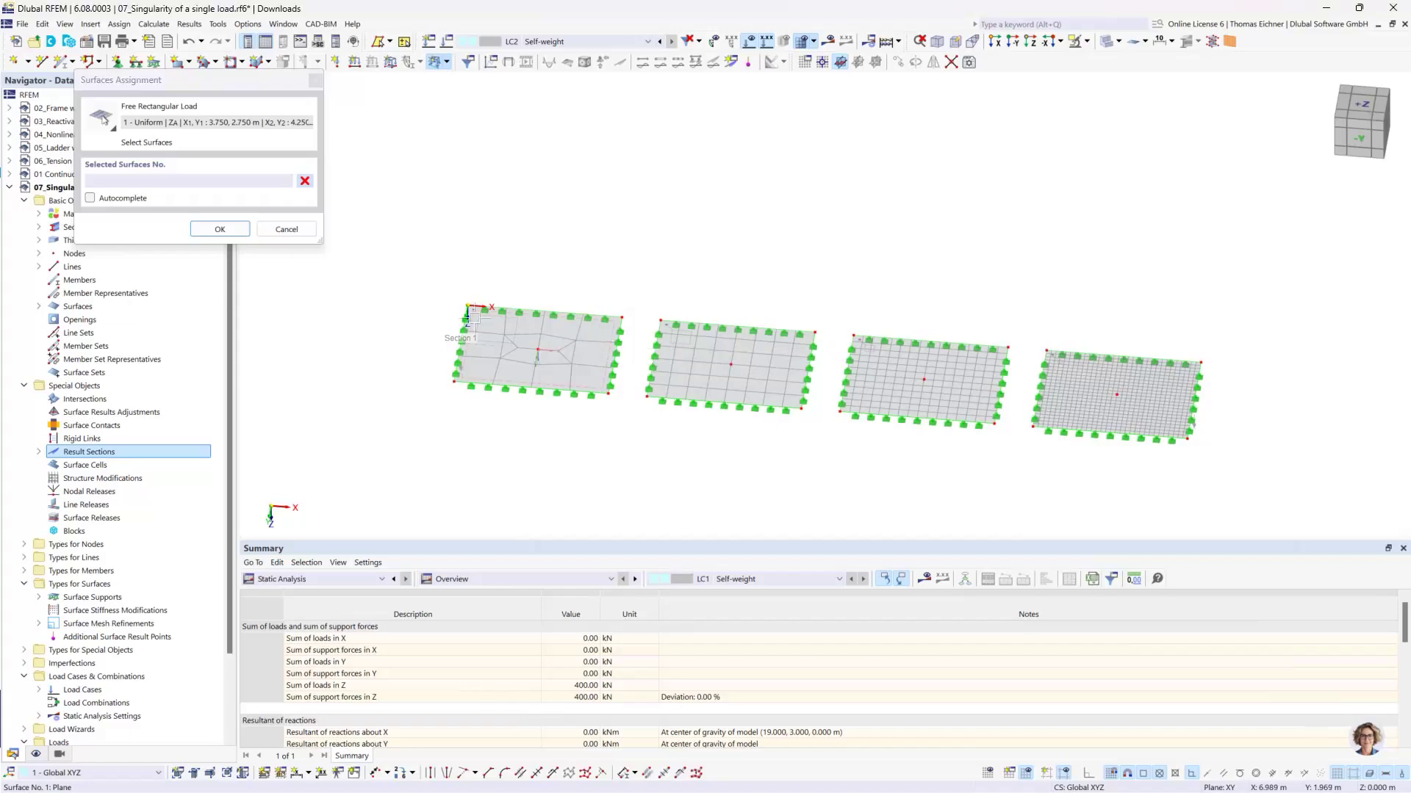
click(226, 225)
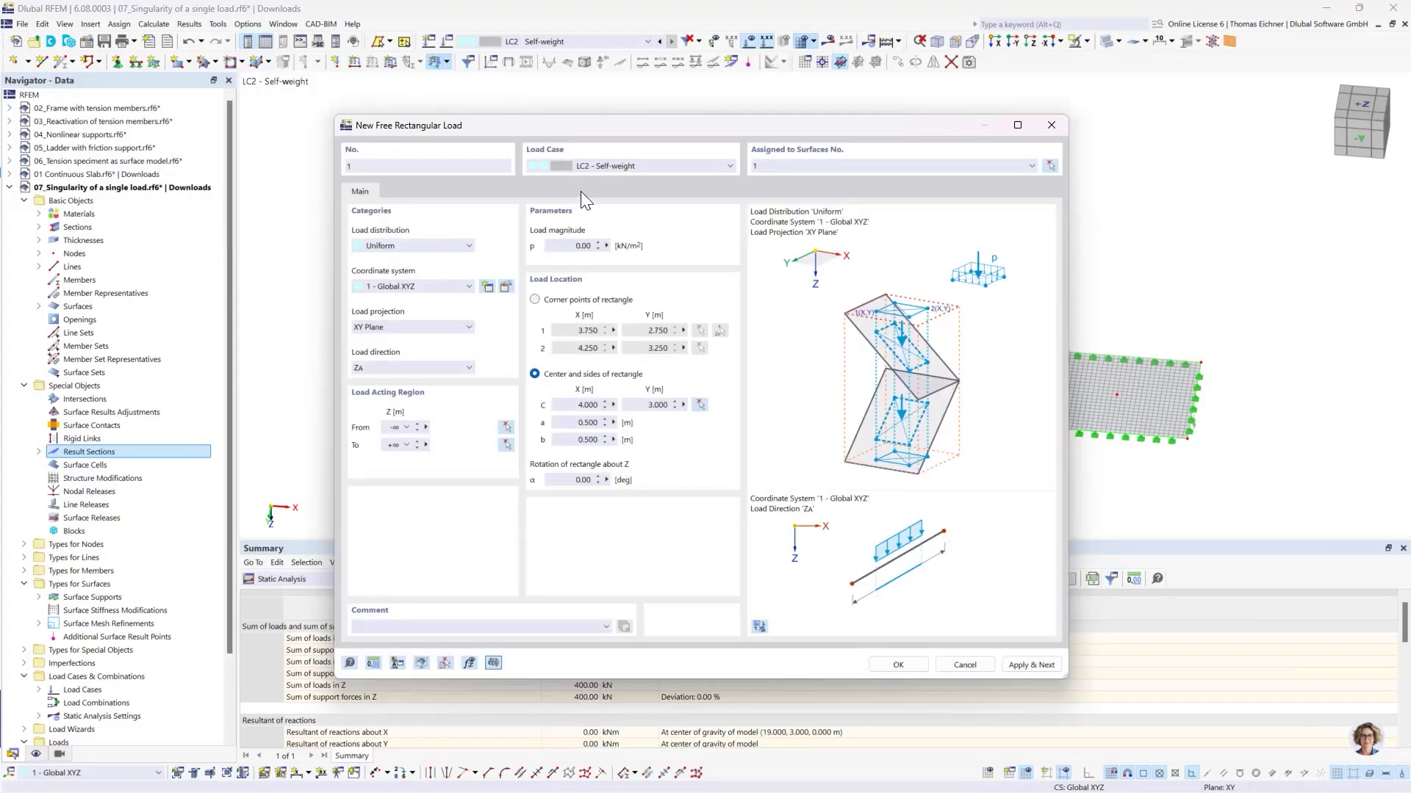
drag(567, 130, 882, 132)
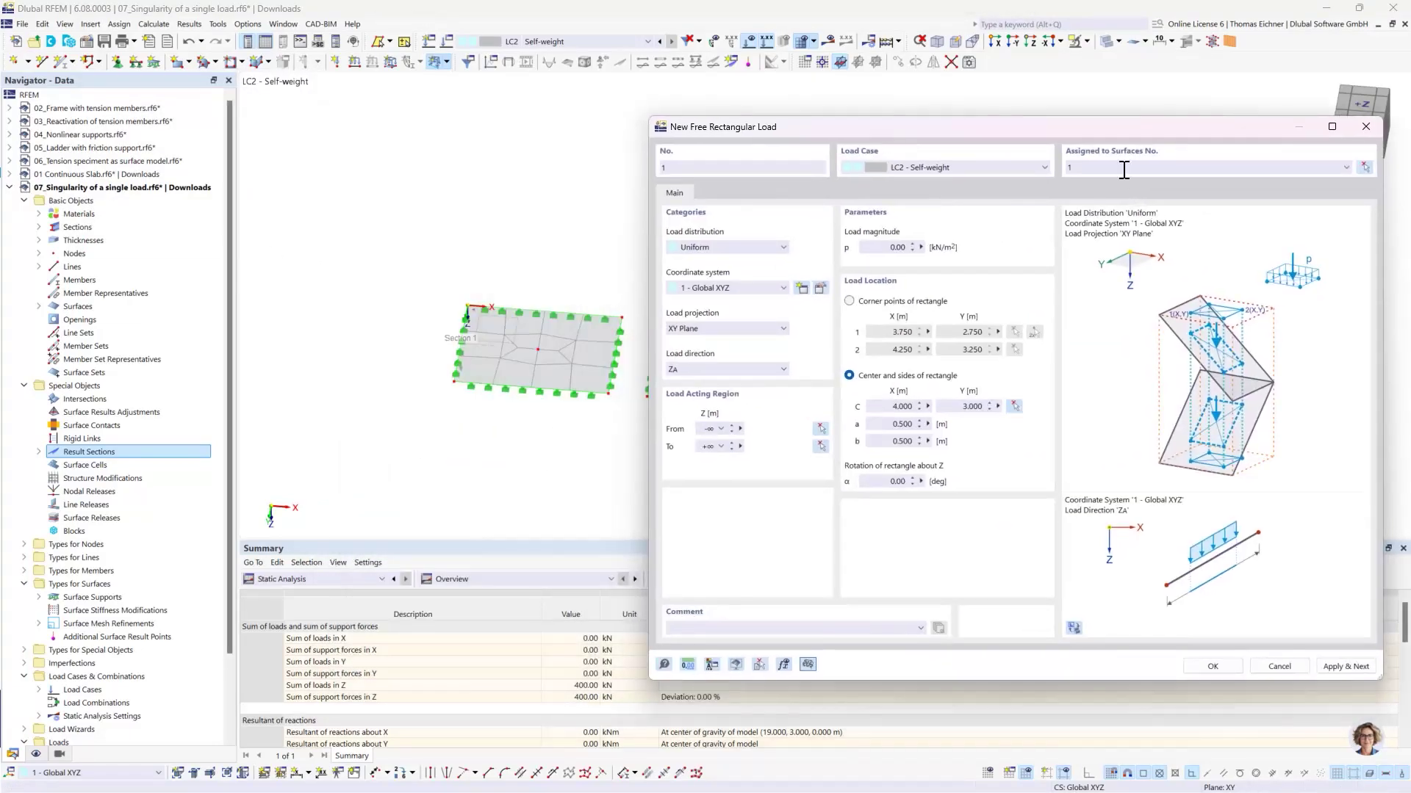
Step: Try to apply the free rectangular load and continue with the next one
double_click(895, 408)
double_click(900, 424)
double_click(911, 442)
click(894, 424)
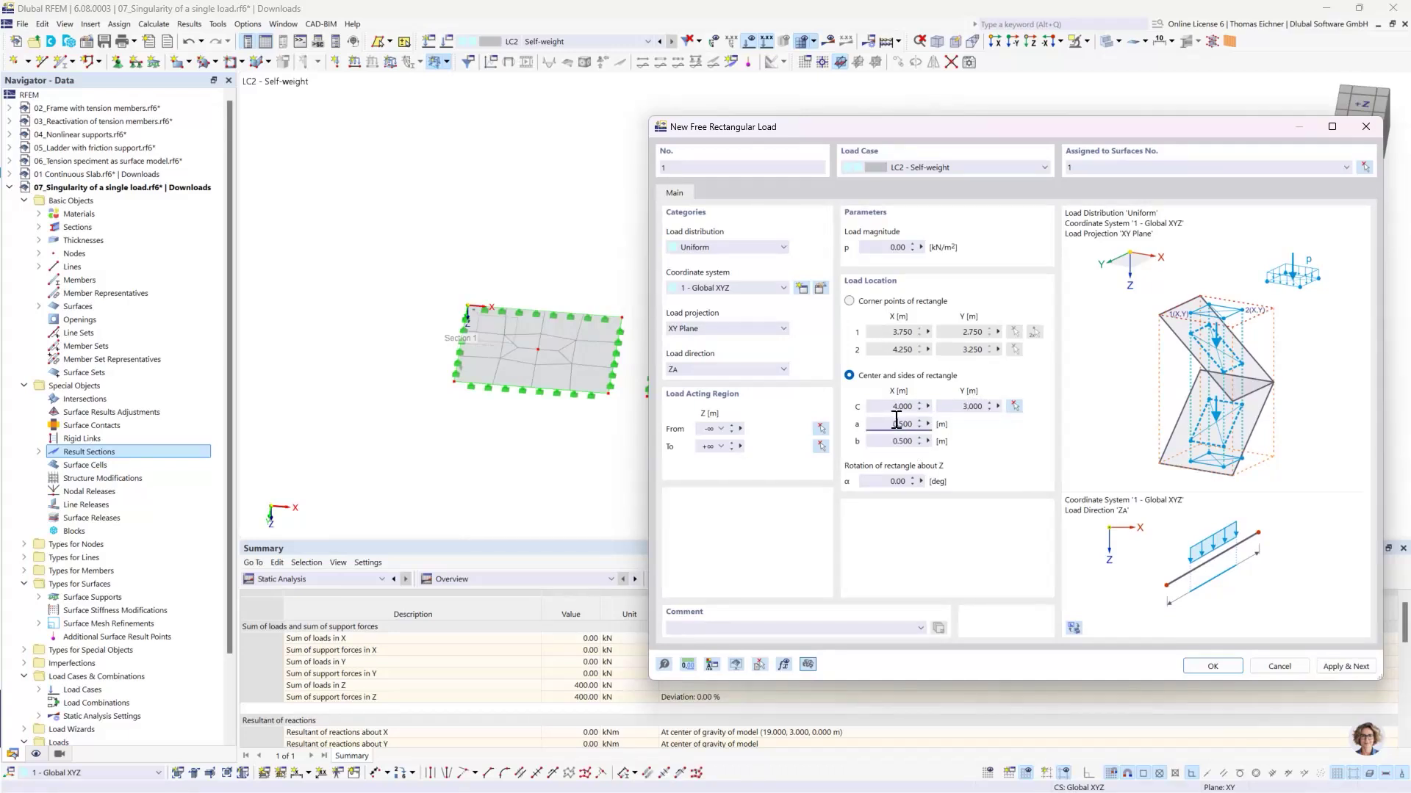
click(1332, 664)
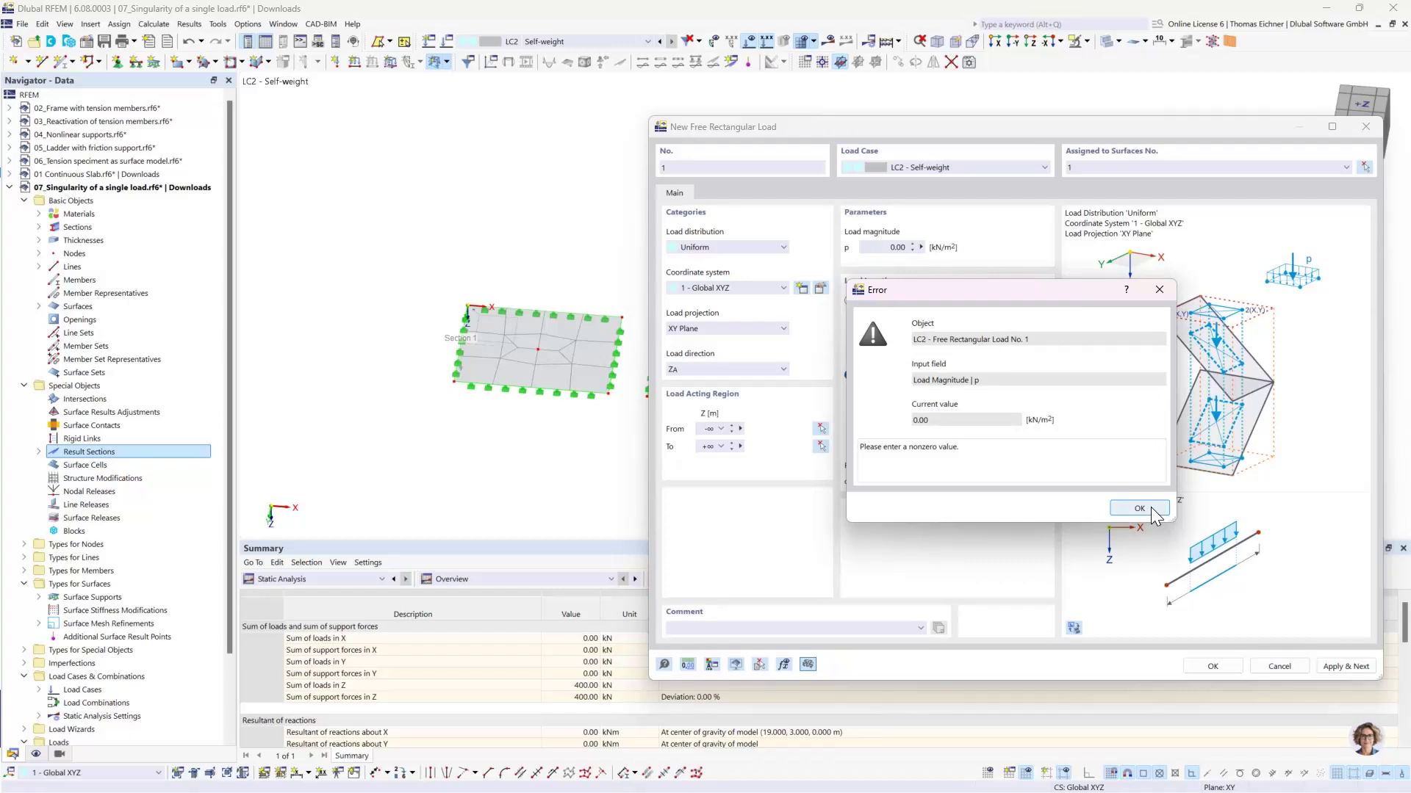
click(1139, 509)
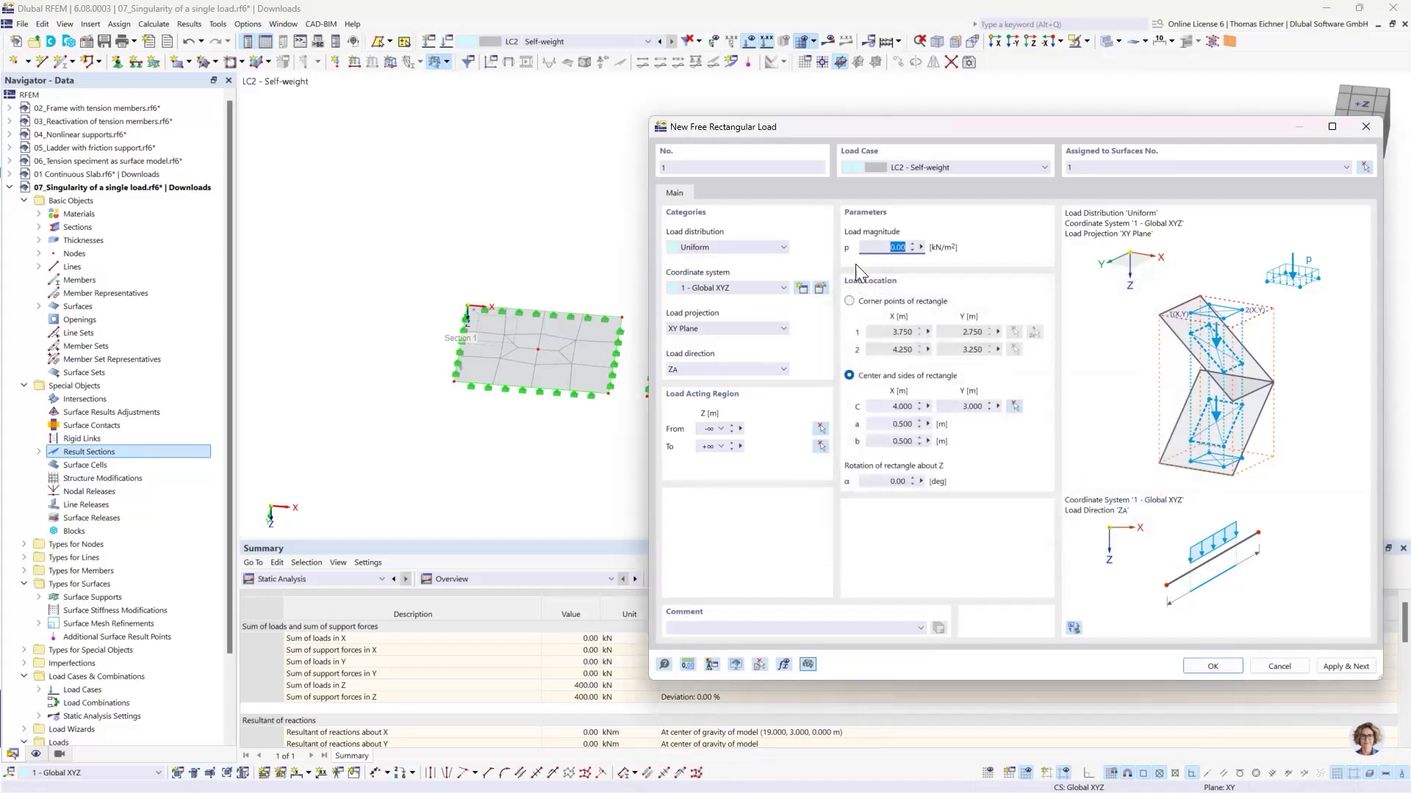
Step: Define the rectangular load's magnitude with the formula 100kN/(0.5m*0.5m)
click(872, 247)
double_click(879, 247)
click(921, 247)
click(964, 254)
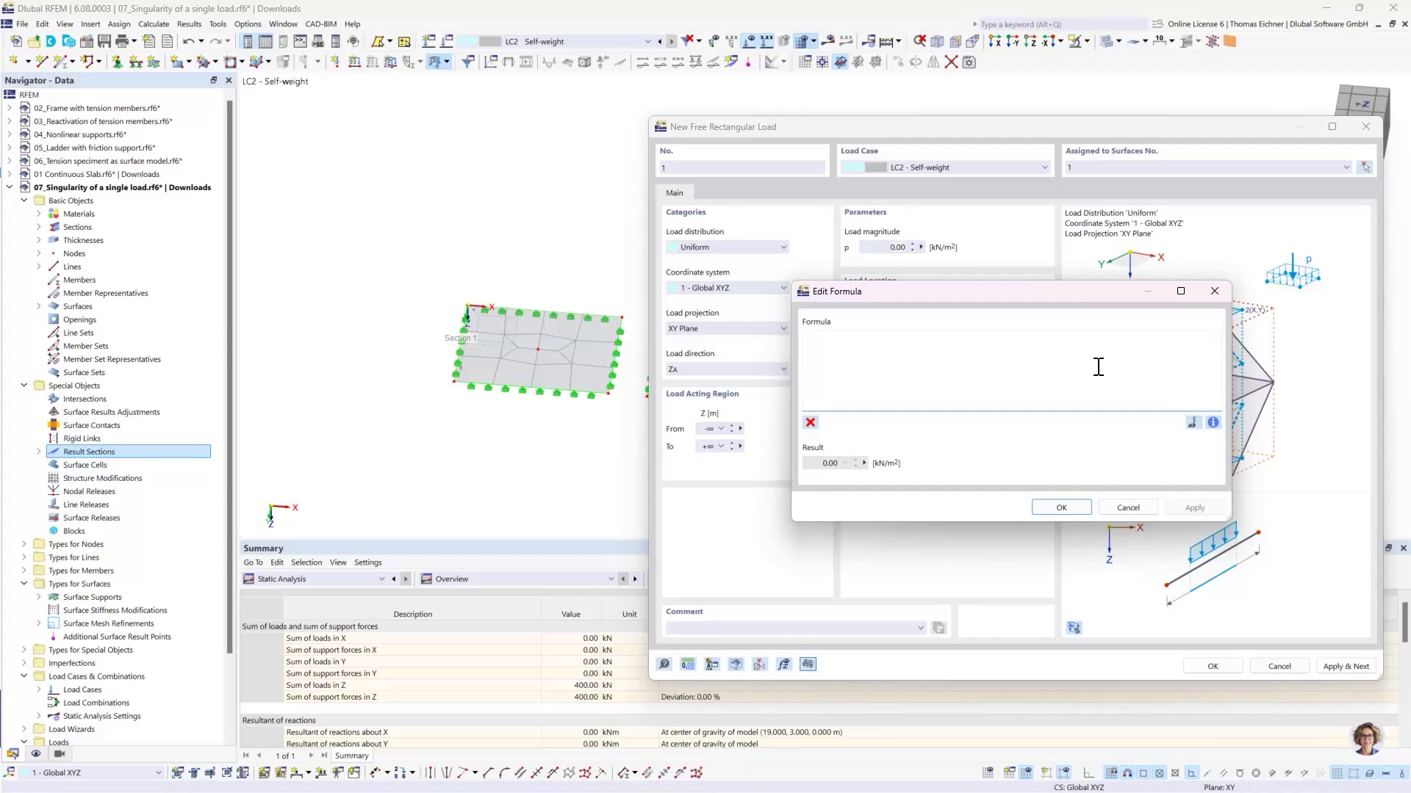
text(100kN/(0.5m*0.5)
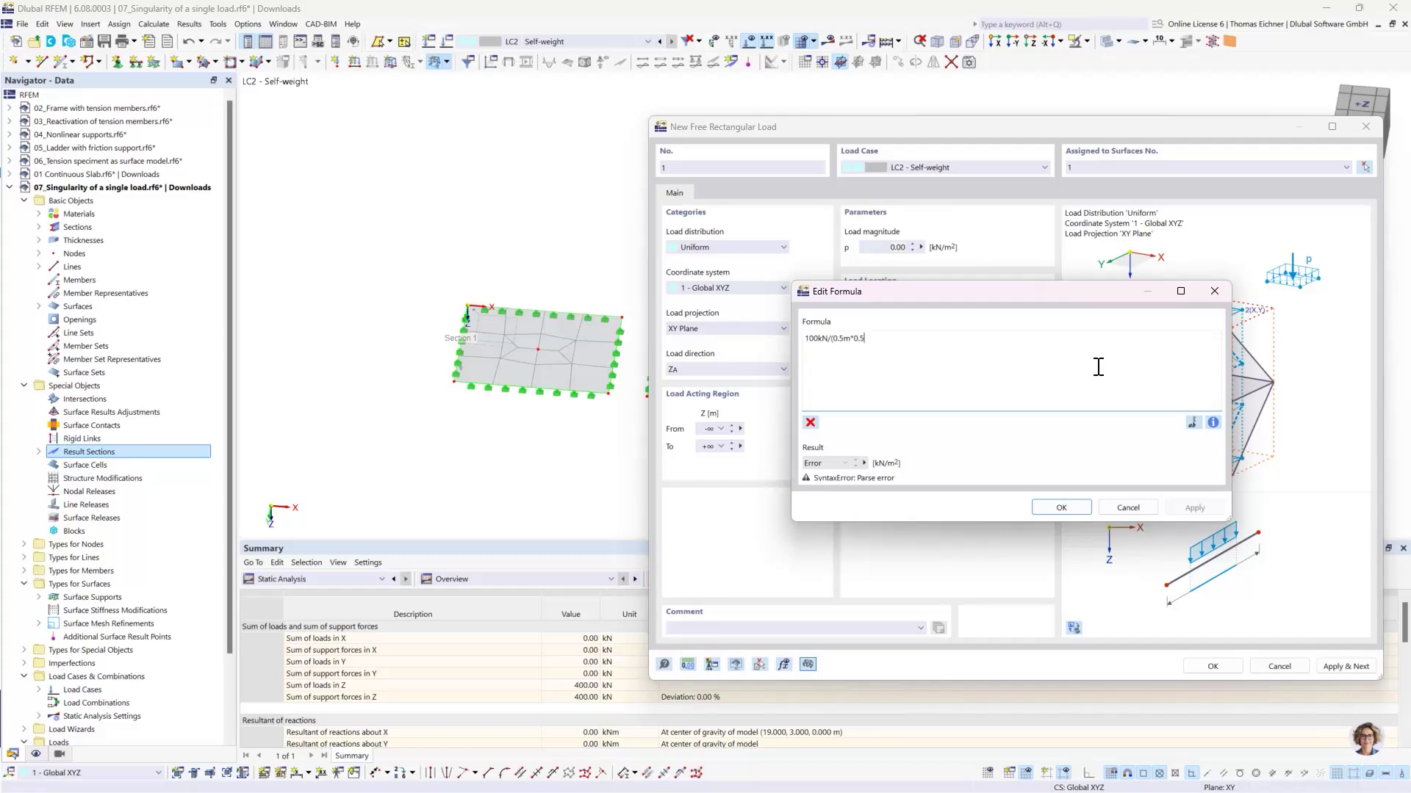
text(m))
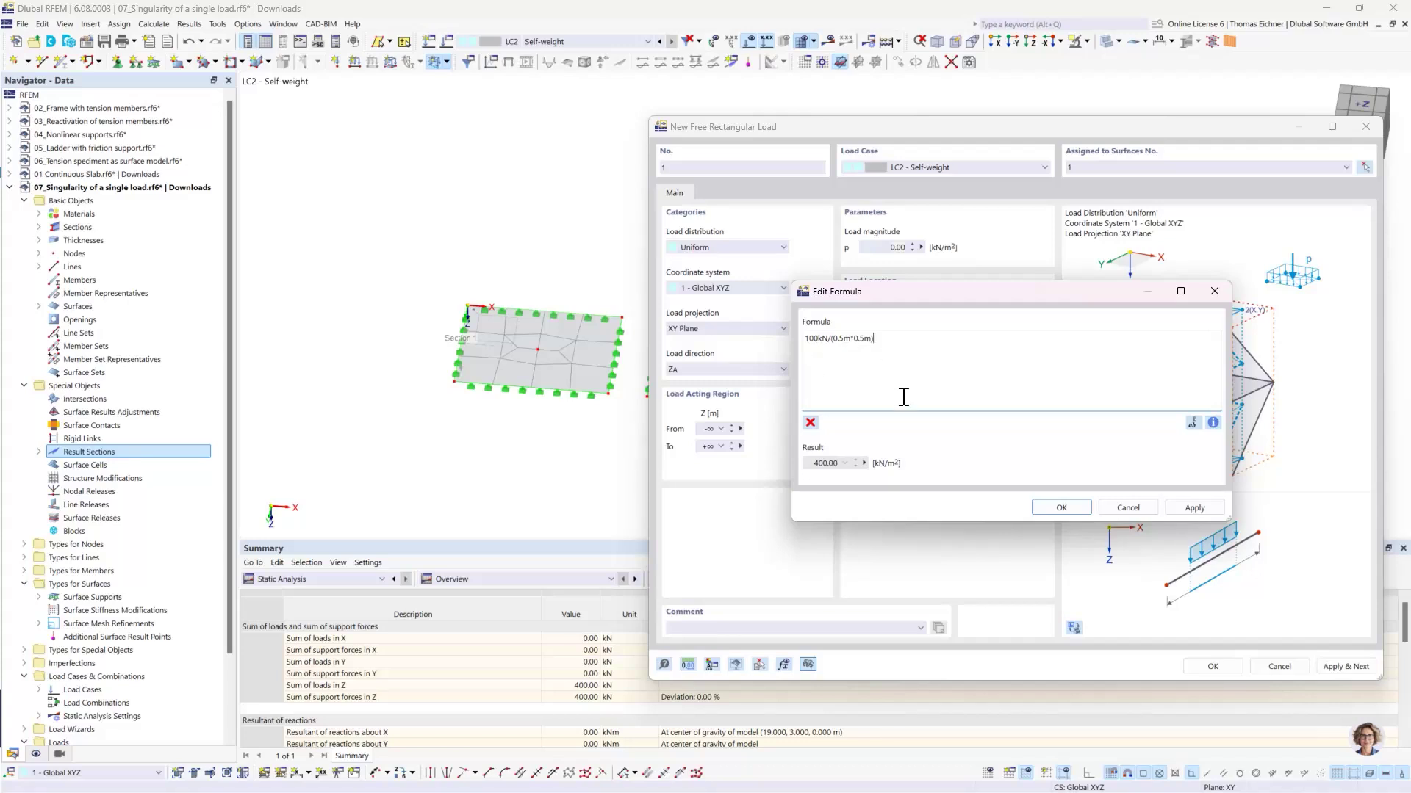
click(1063, 508)
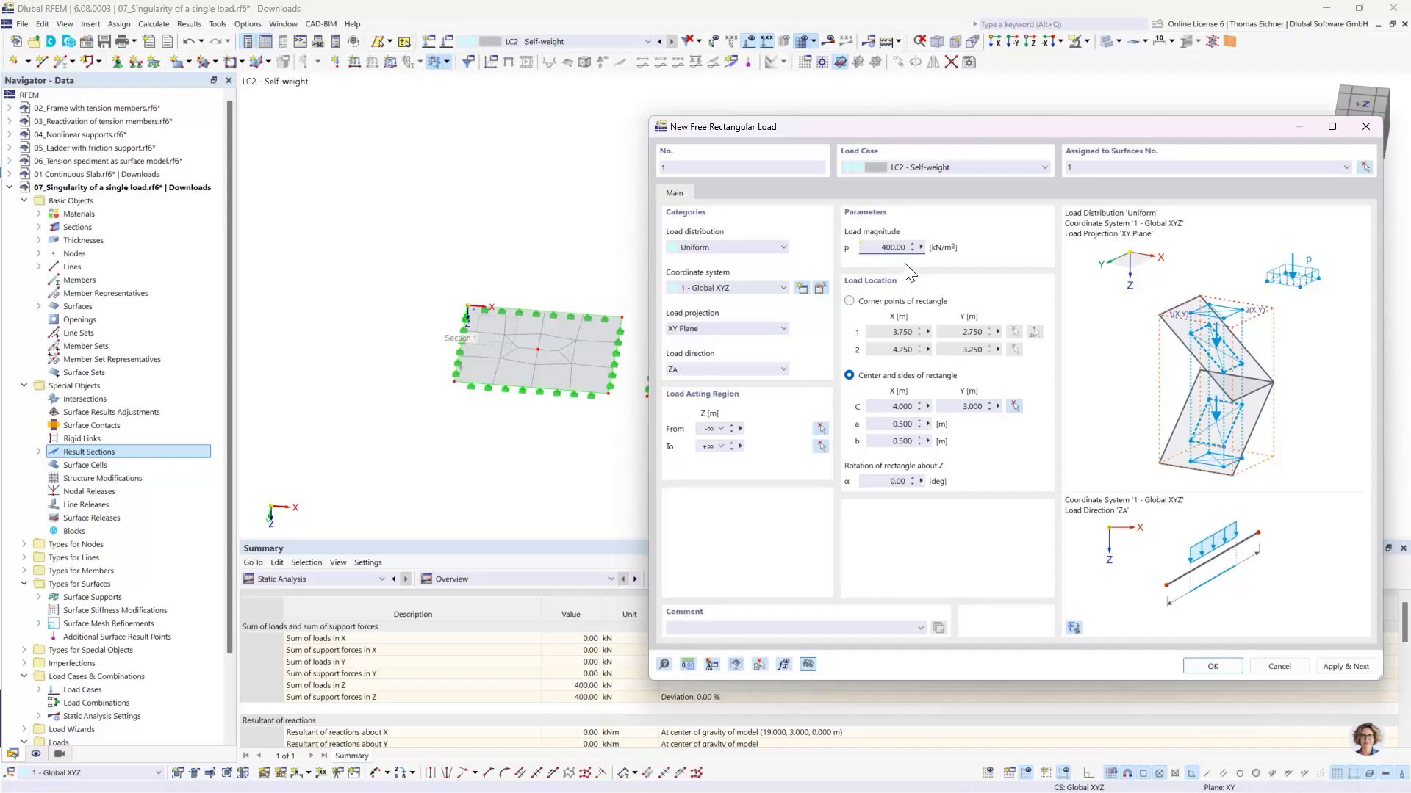
Step: Apply the first plate's load and add a matching one on surface 2, centered on its middle node at X 14 m, Y 3 m
click(1346, 666)
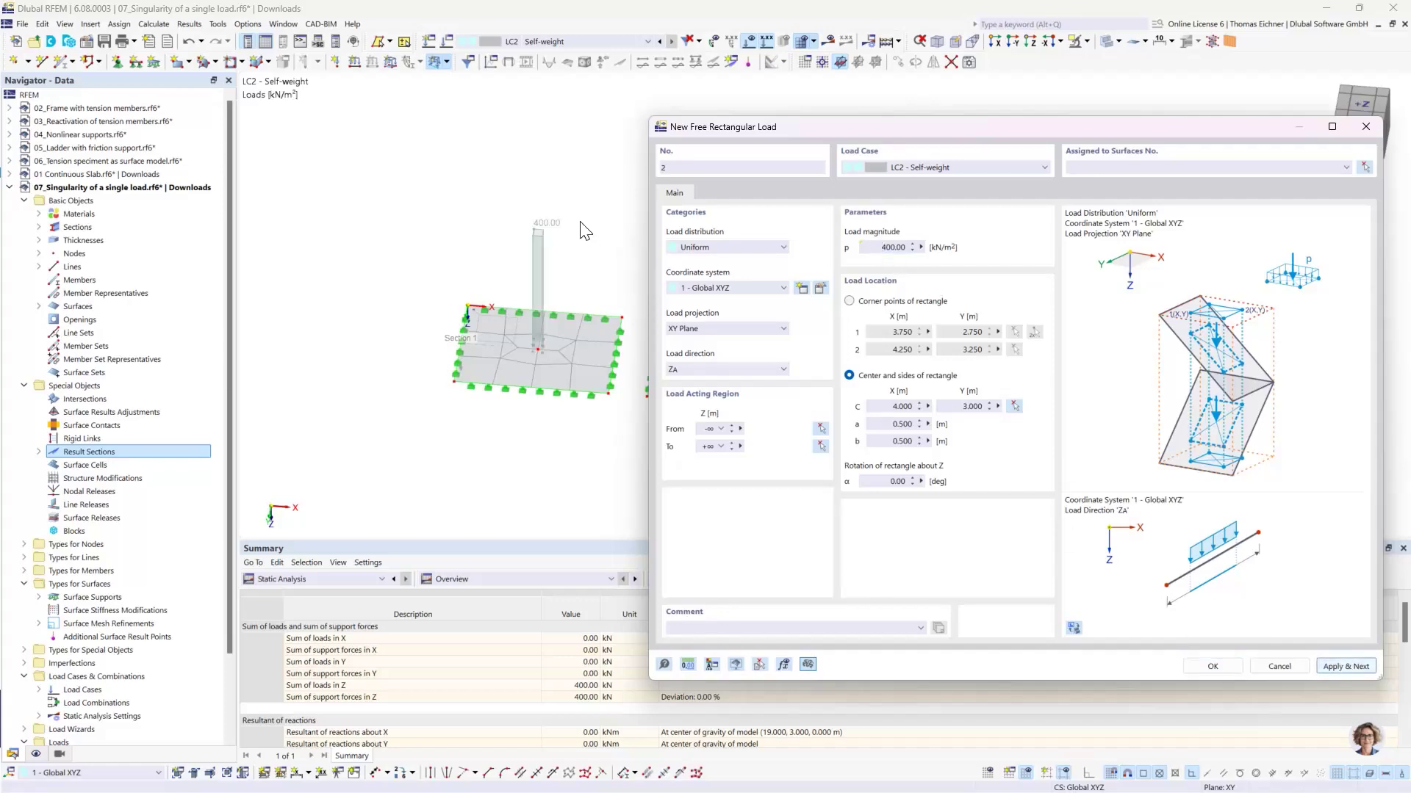
drag(841, 134, 171, 114)
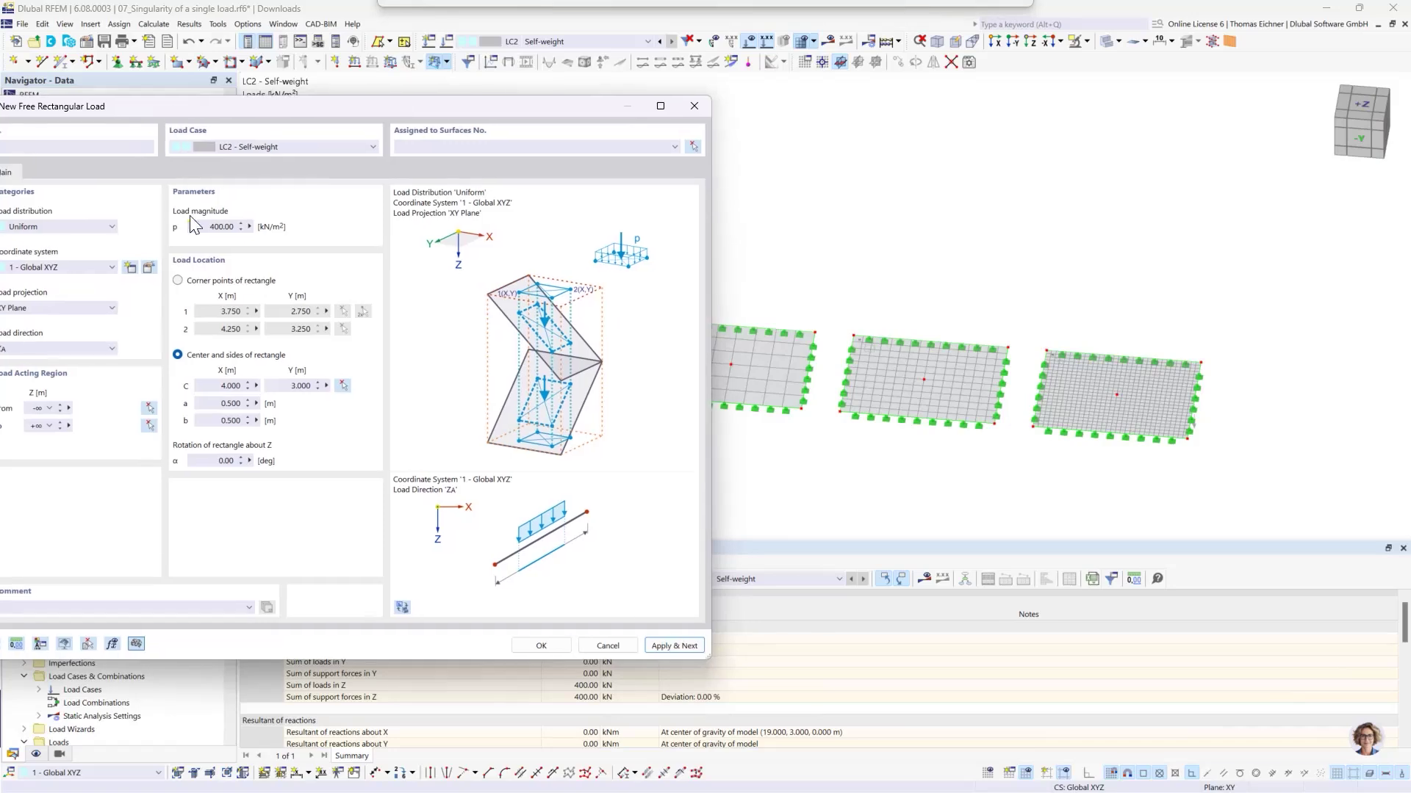
click(343, 385)
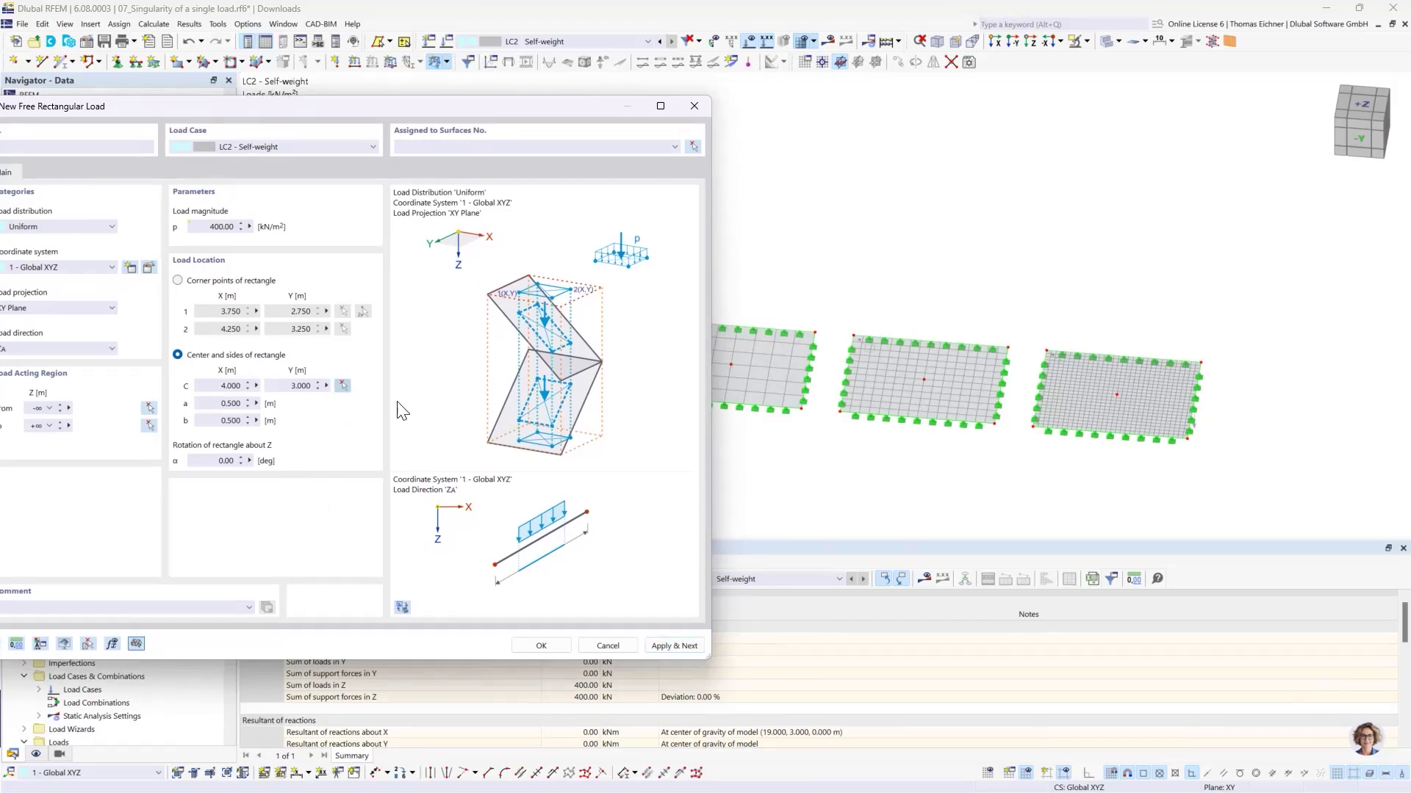
click(717, 367)
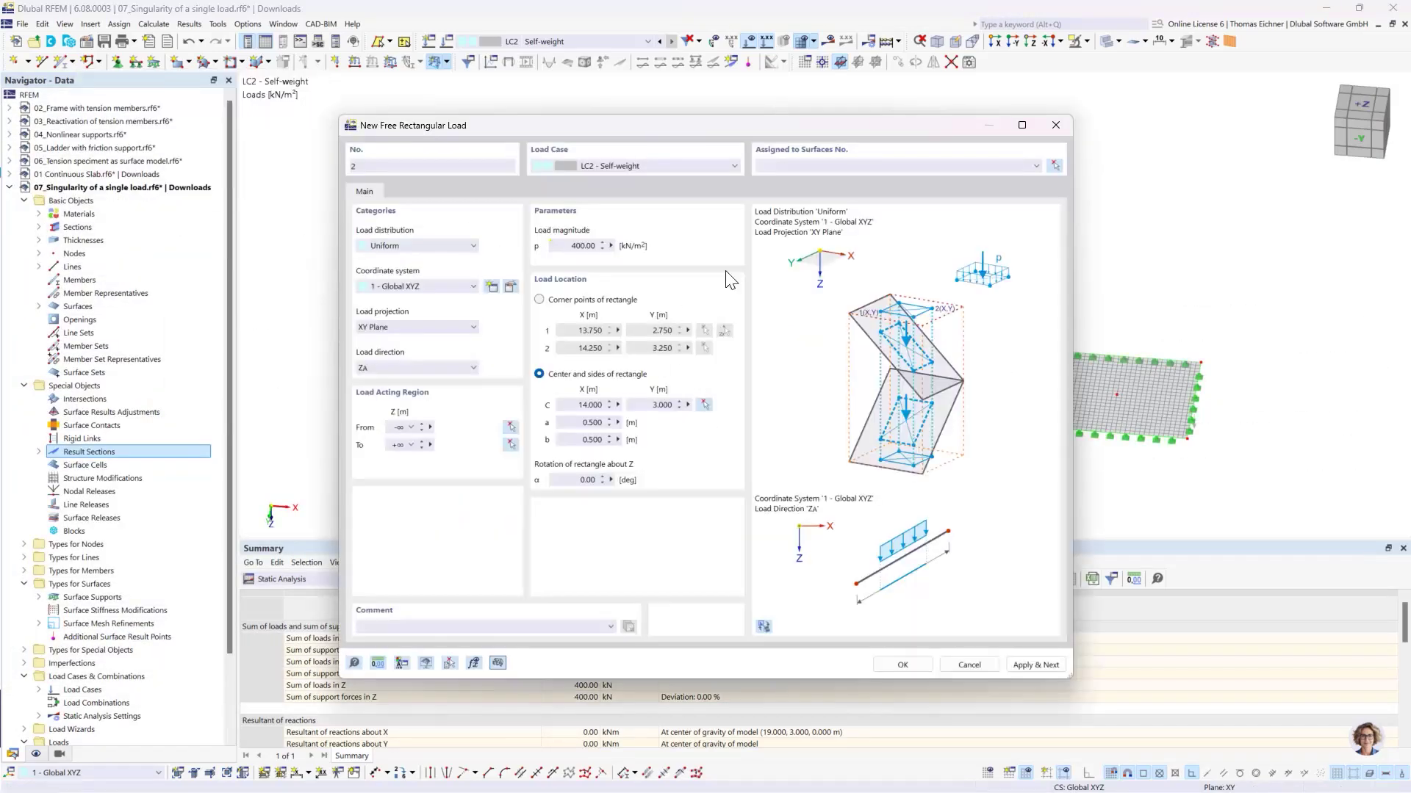
click(1060, 166)
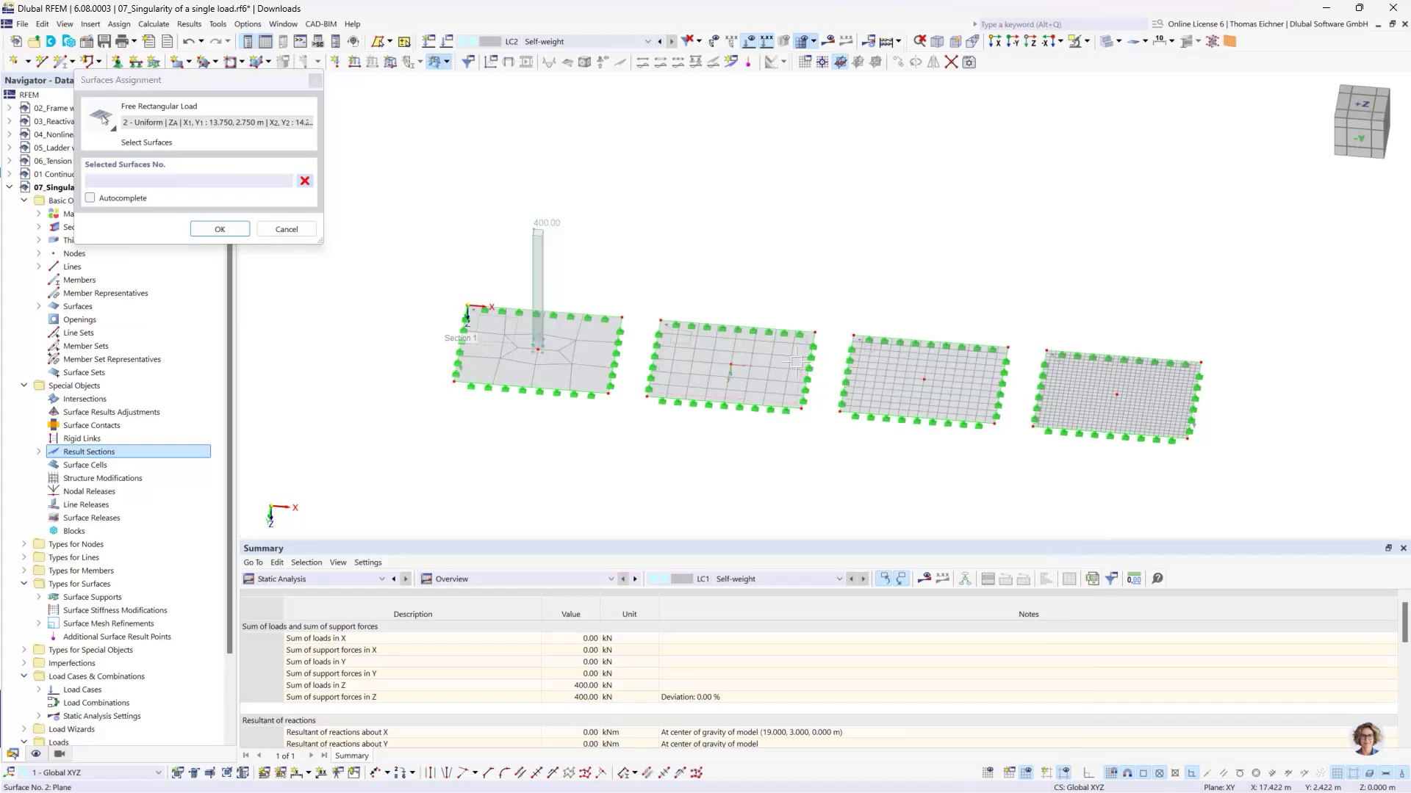
click(797, 362)
click(220, 229)
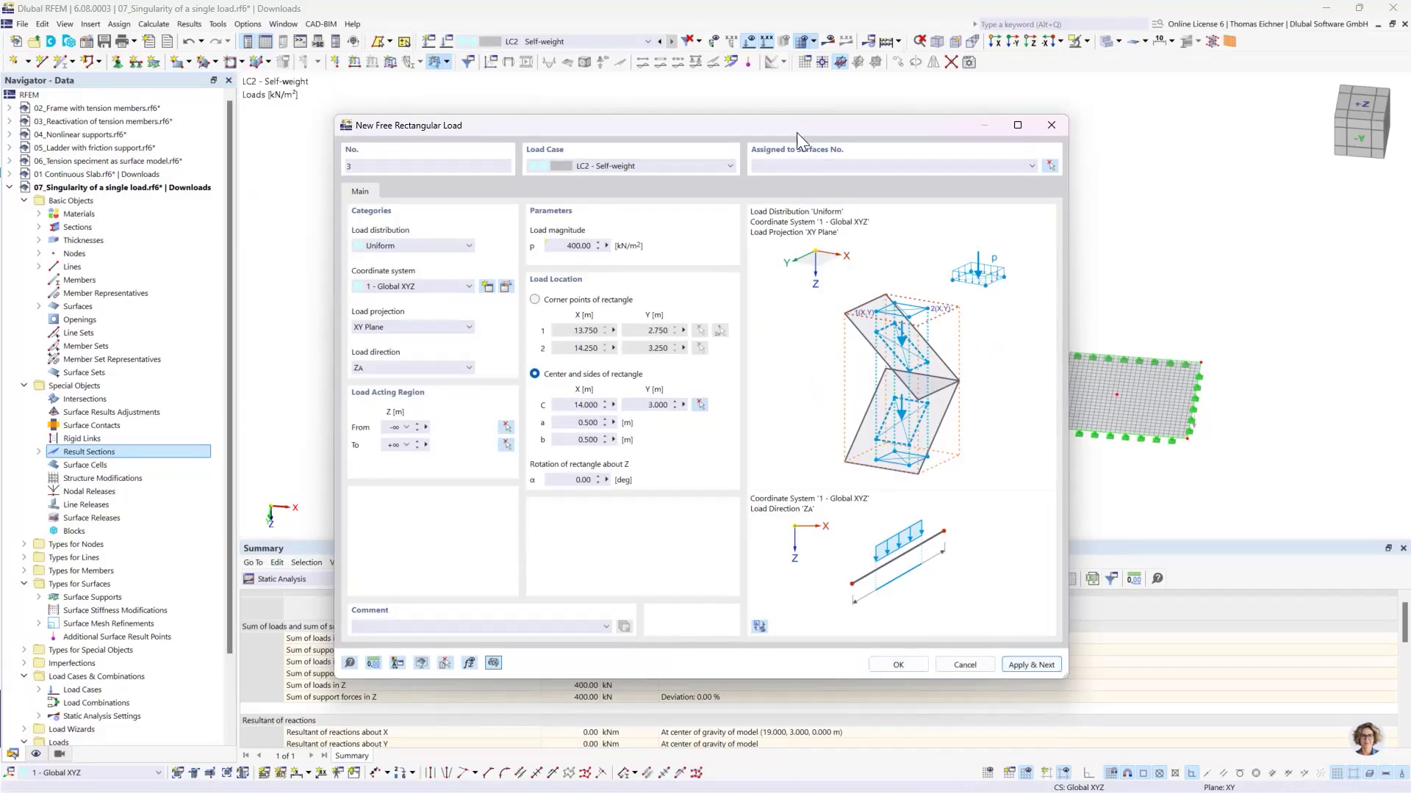
Step: Add the third free rectangular load on surface 3, centered on the plate's middle node at X 24 m, Y 3 m
drag(780, 130, 502, 346)
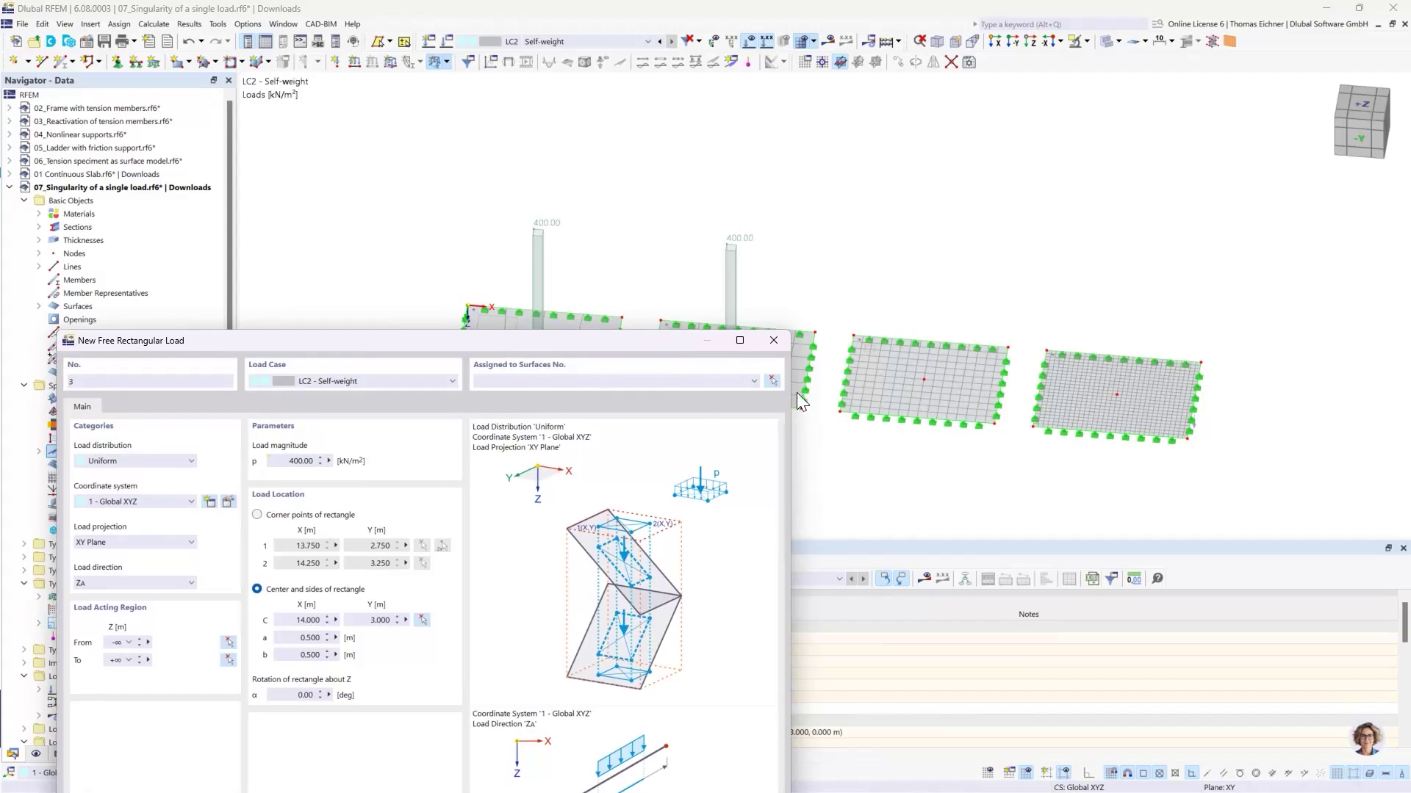
click(884, 373)
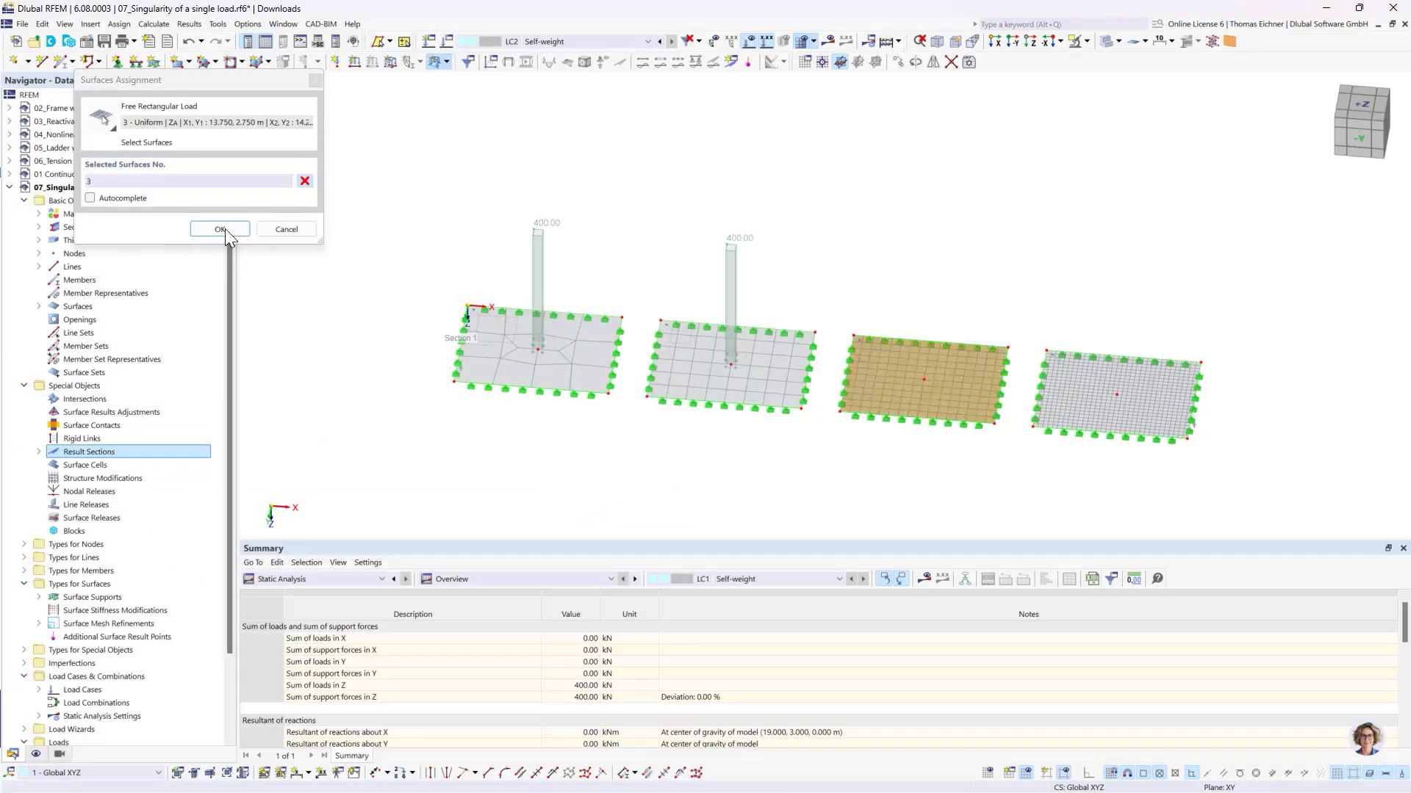
click(220, 228)
click(699, 407)
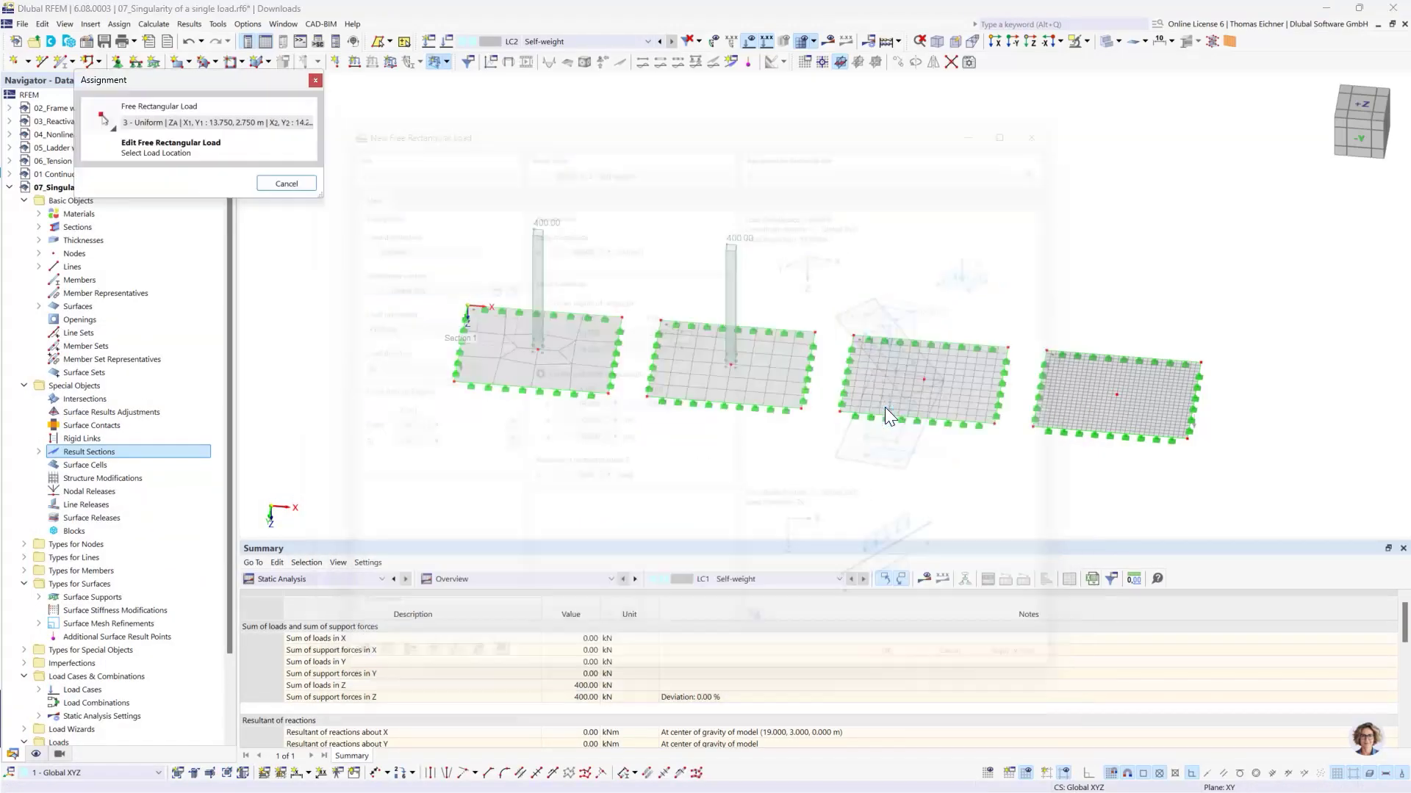
click(924, 379)
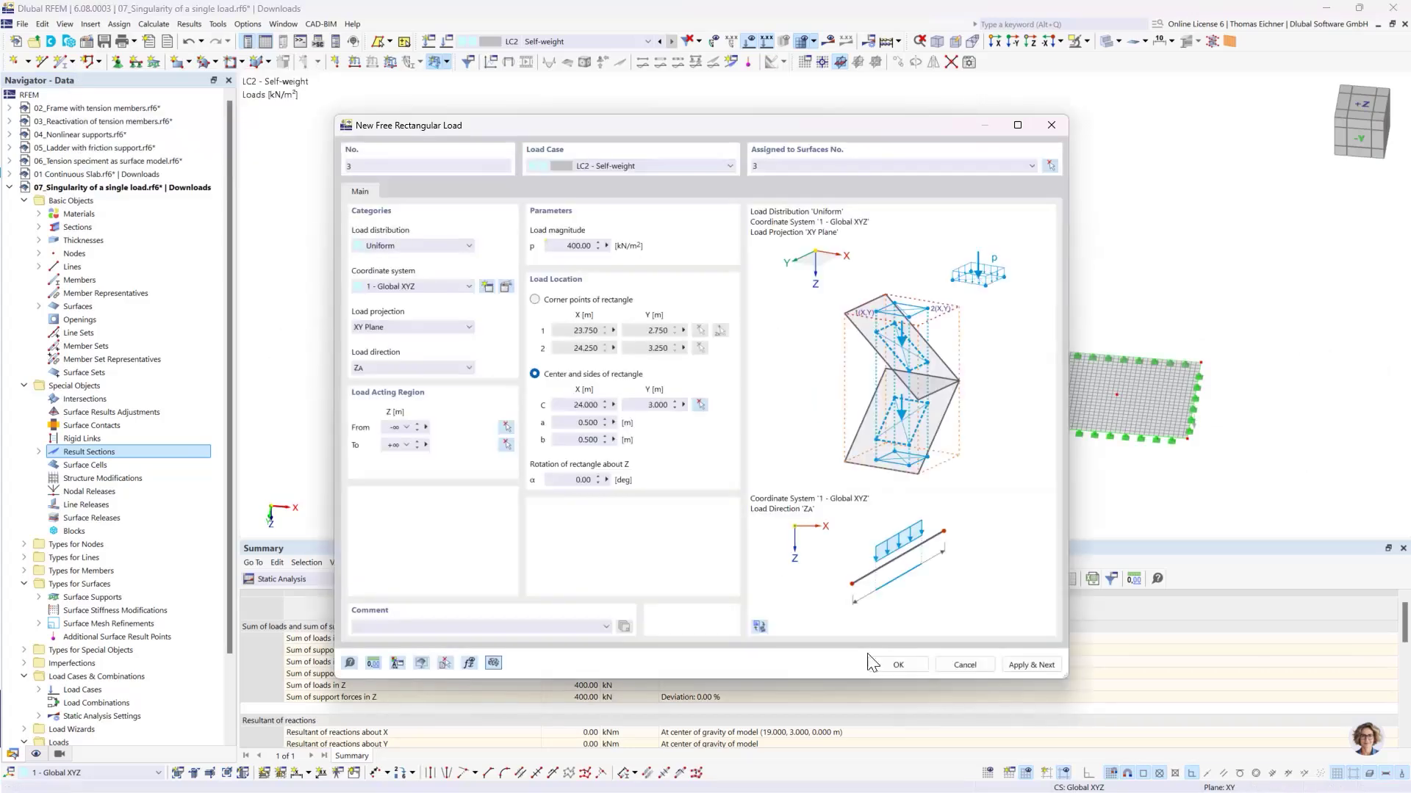
click(1026, 664)
Step: Add the fourth free rectangular load on surface 4, centered on the plate's middle node at X 34 m, Y 3 m
click(1051, 166)
click(1066, 382)
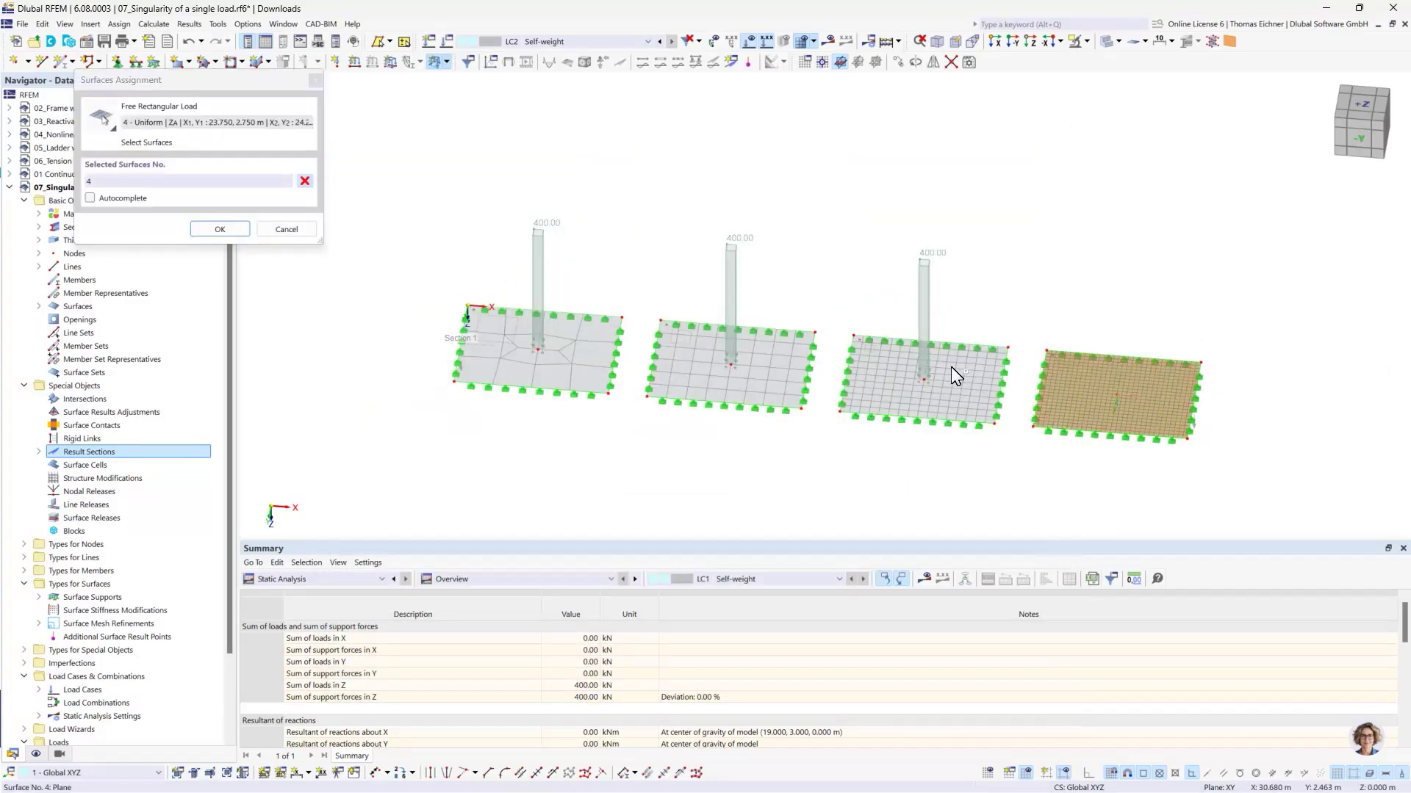
click(219, 228)
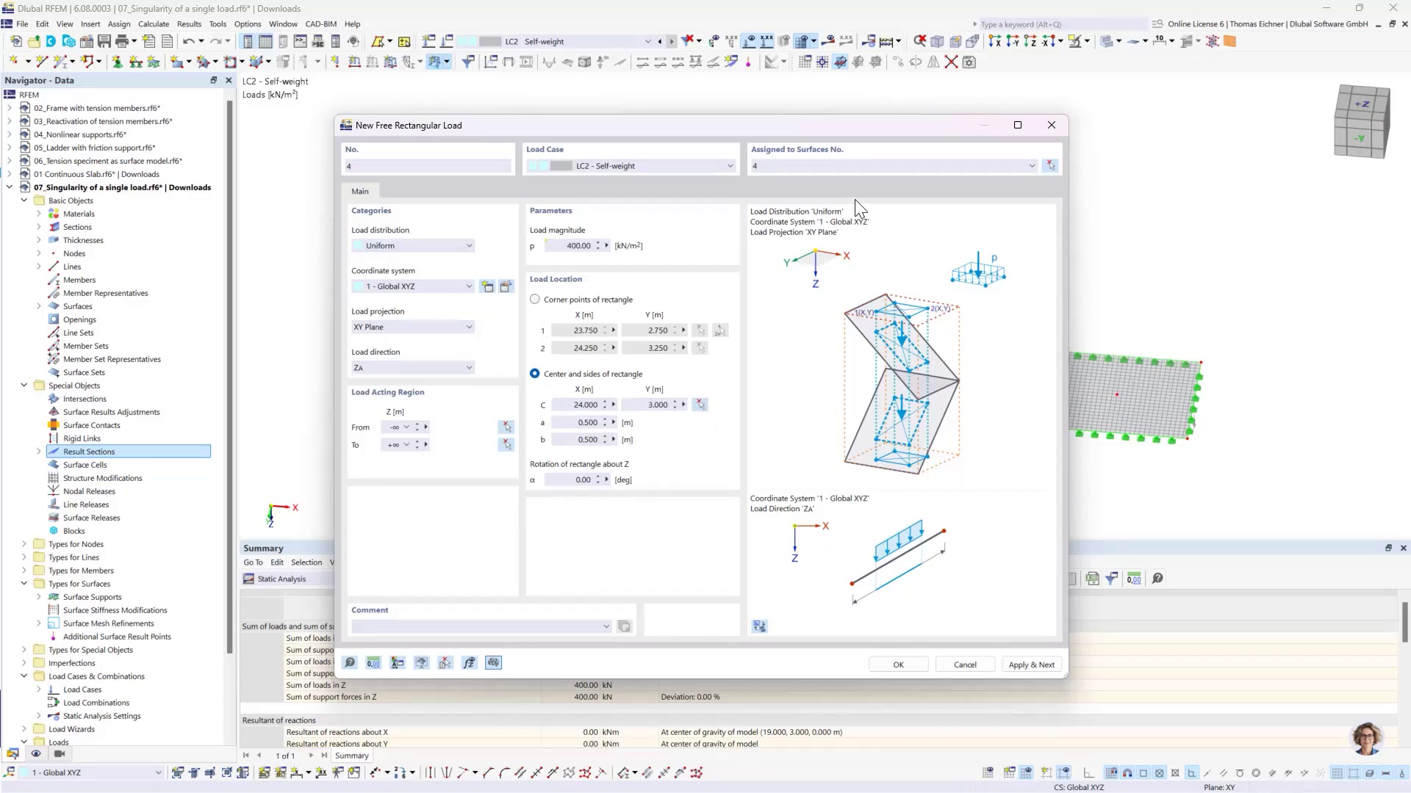
click(702, 404)
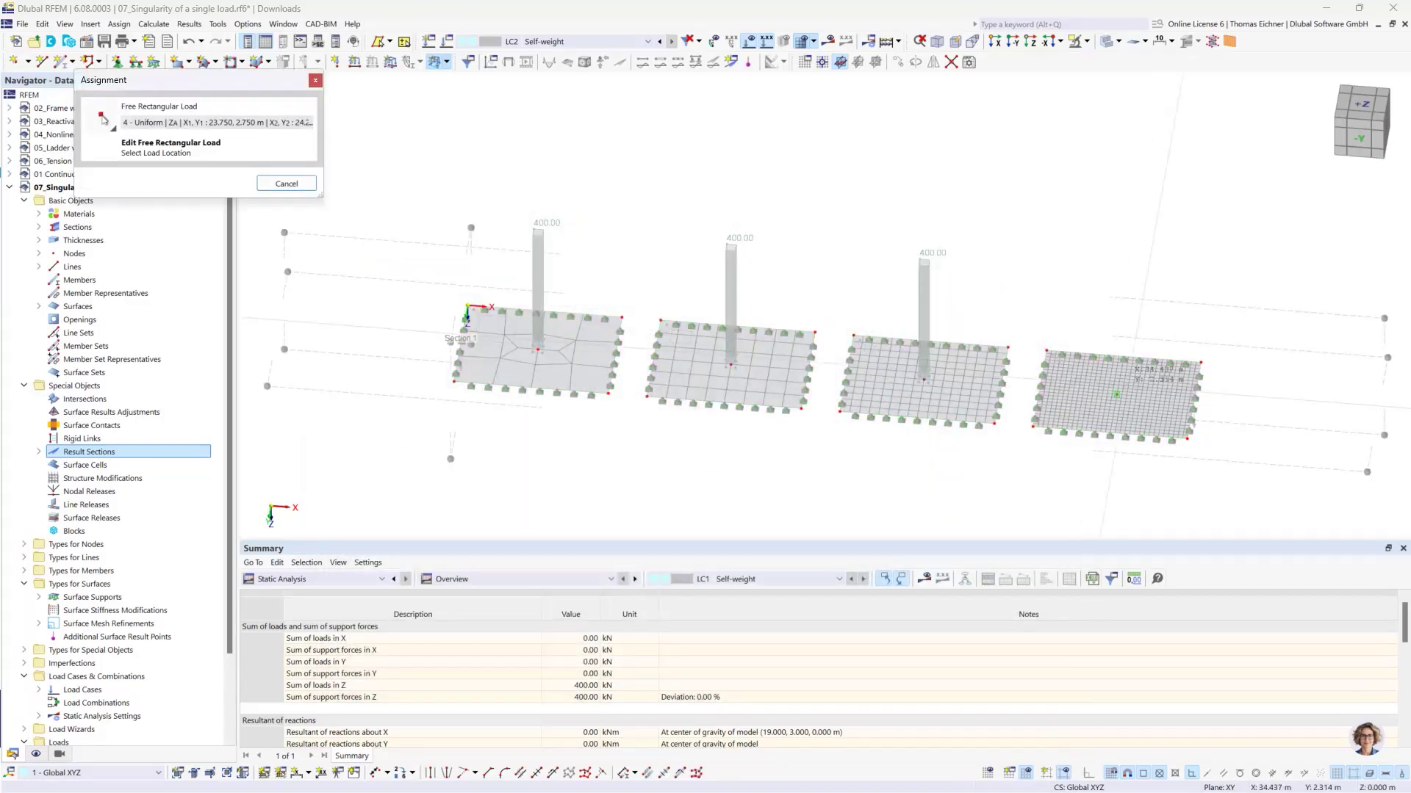
click(1116, 394)
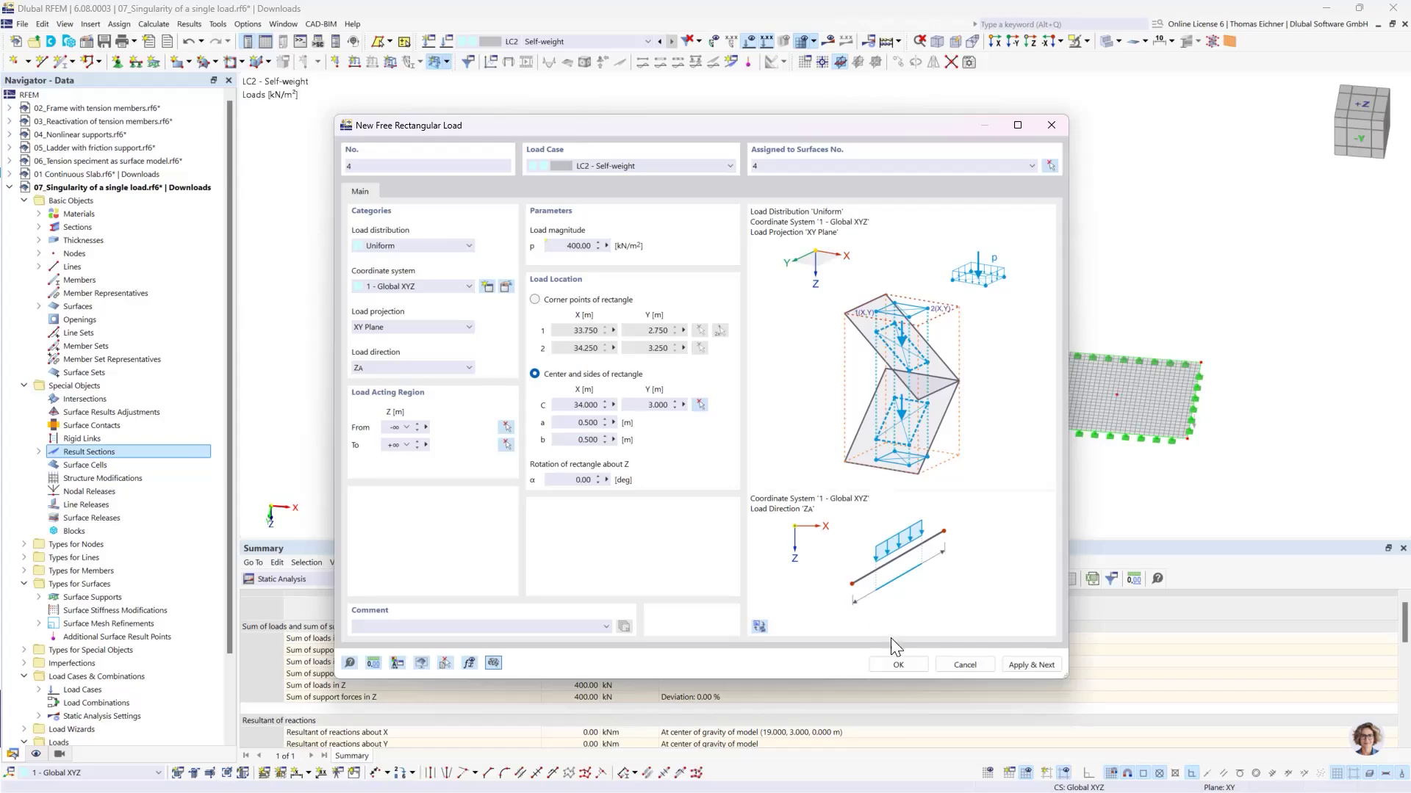
click(896, 662)
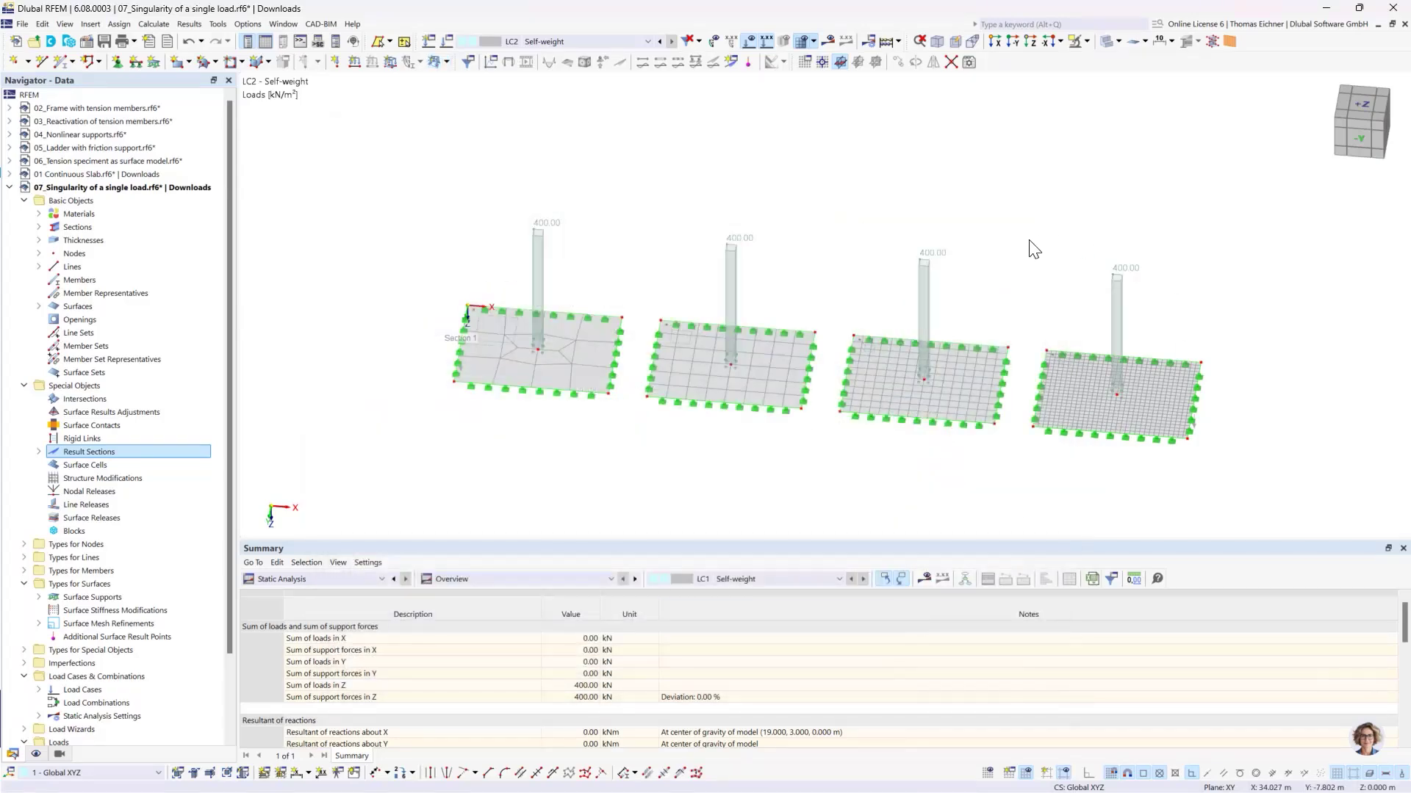
Step: Calculate LC2 and show the mx result sections of all four plates viewed in the reverse Y direction
click(829, 41)
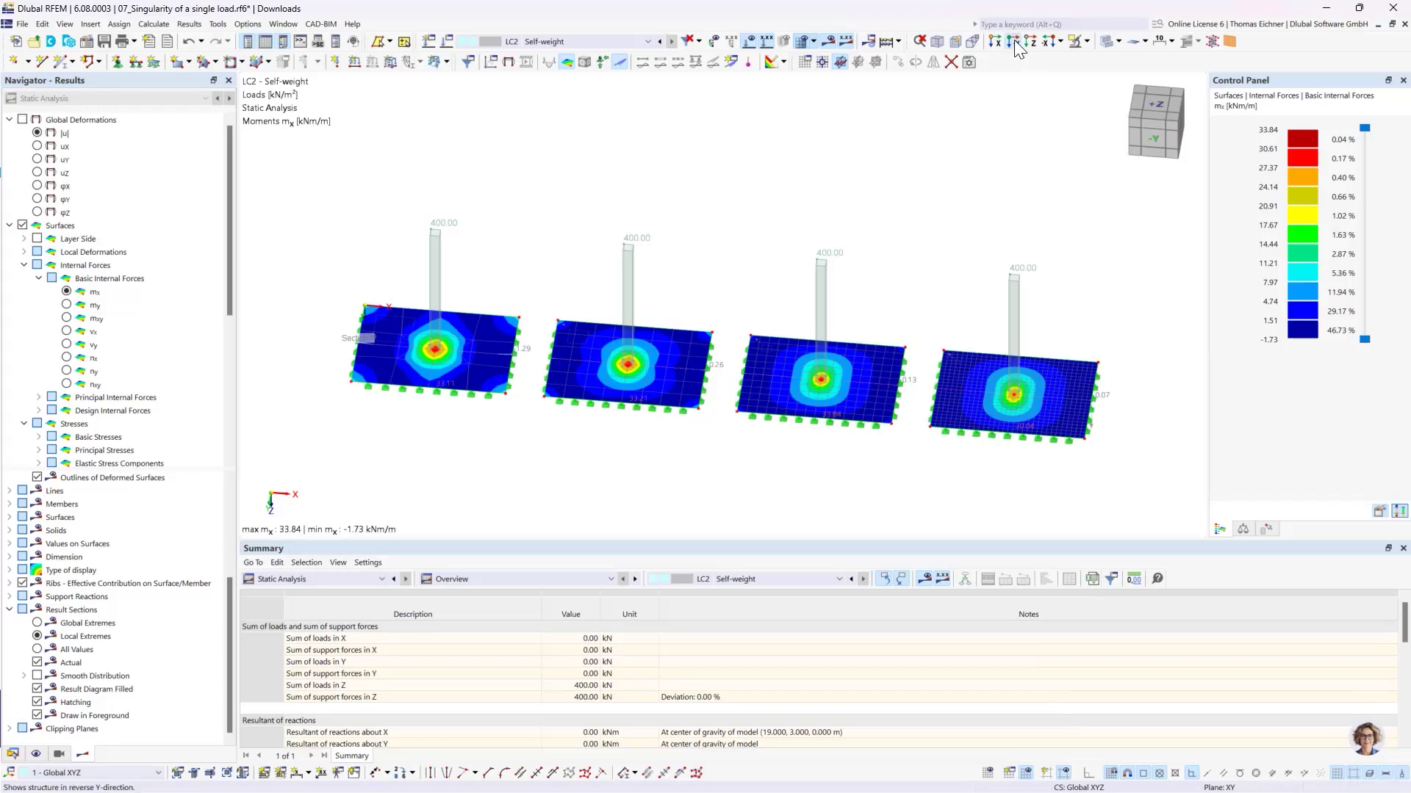
click(1014, 42)
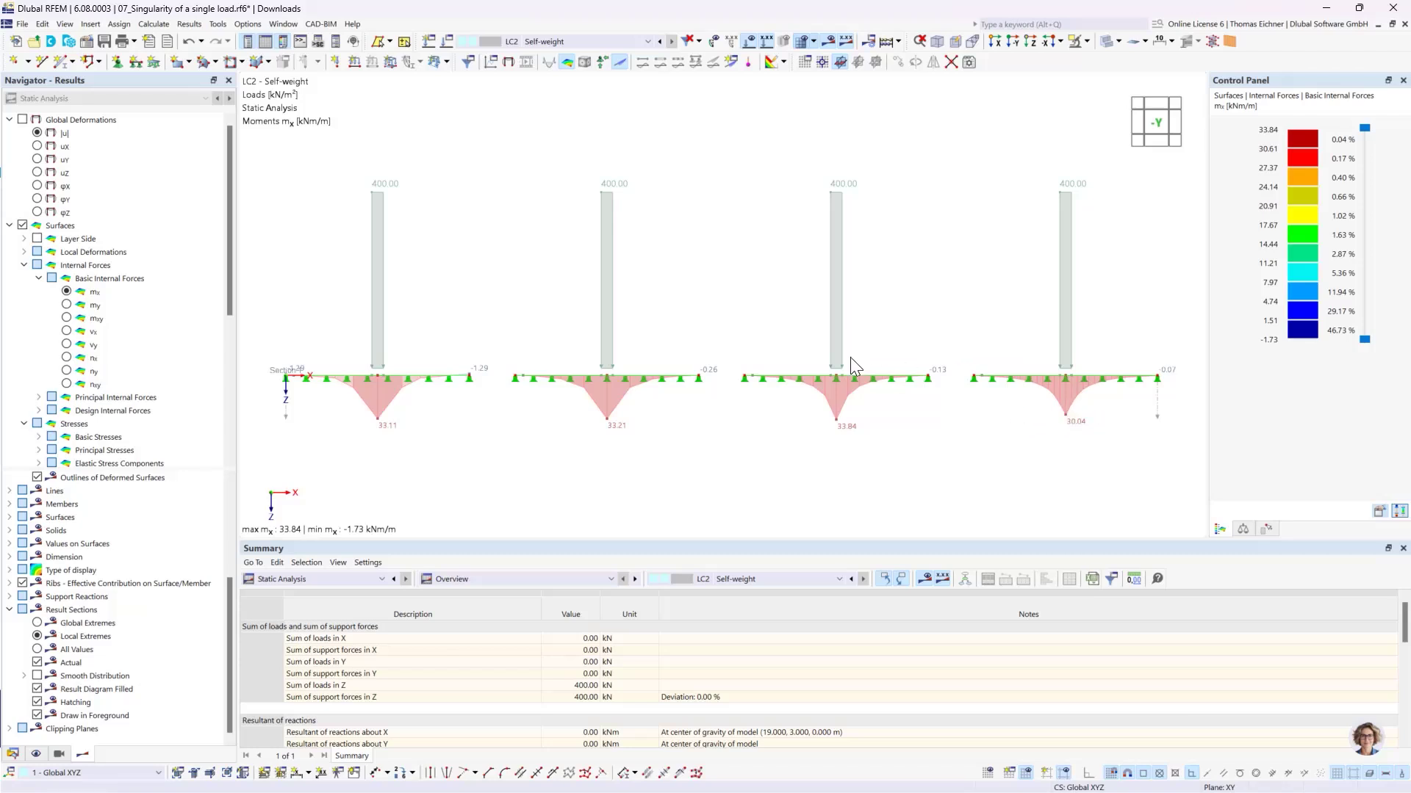
scroll(646, 306, down, 3)
scroll(633, 312, up, 1)
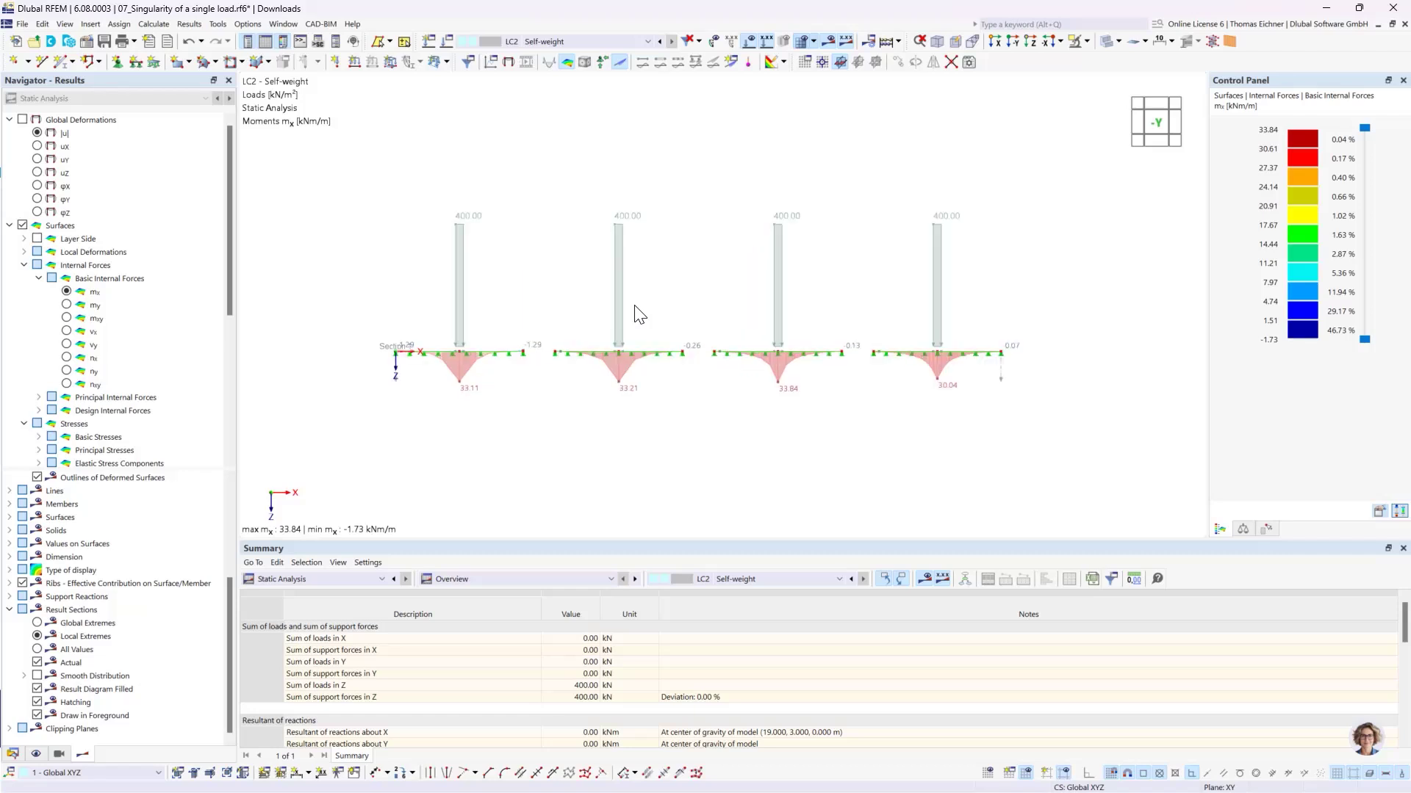
middle_drag(690, 199, 711, 212)
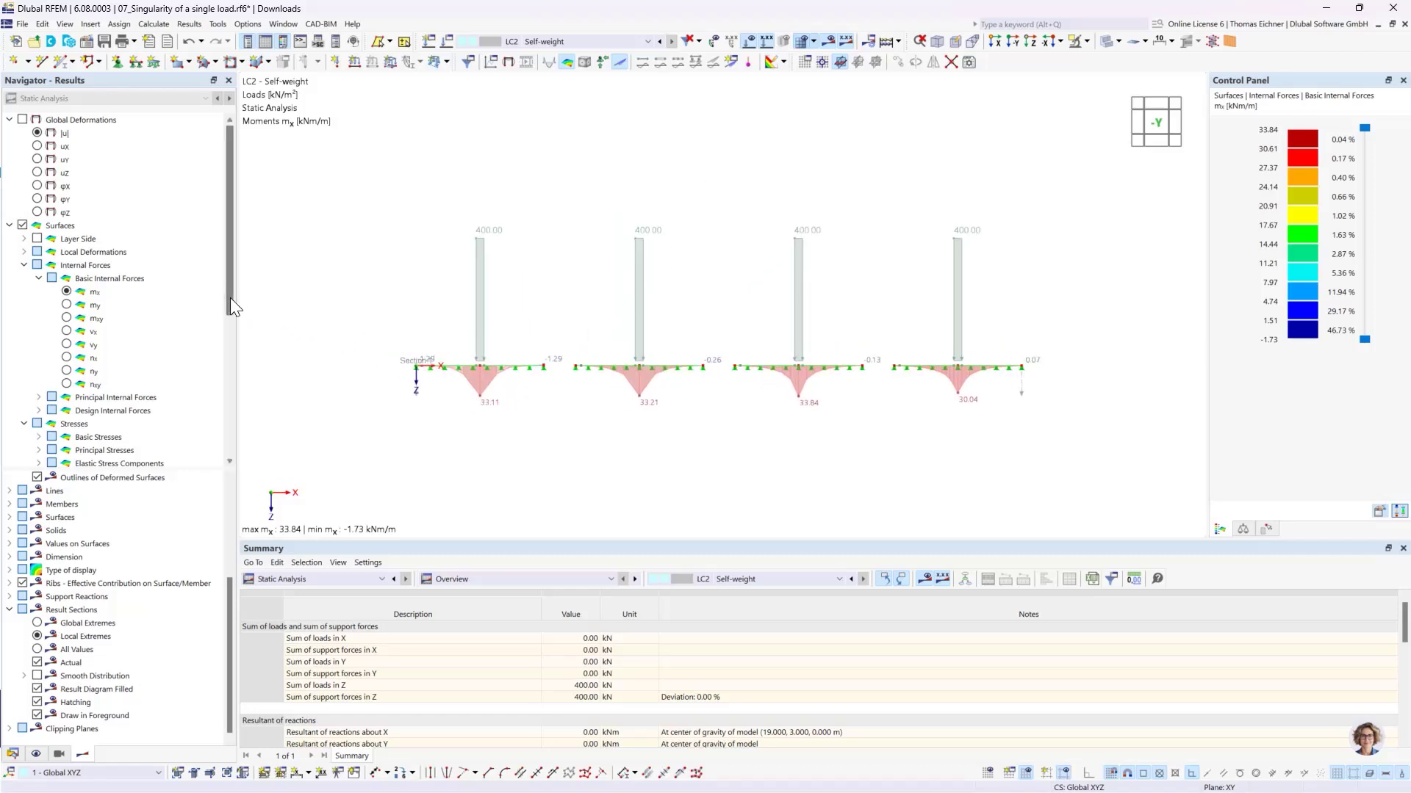
Step: Collapse the single-load model's data tree and start a new blank 3D model named 08_Nodal Support Singularity
click(13, 754)
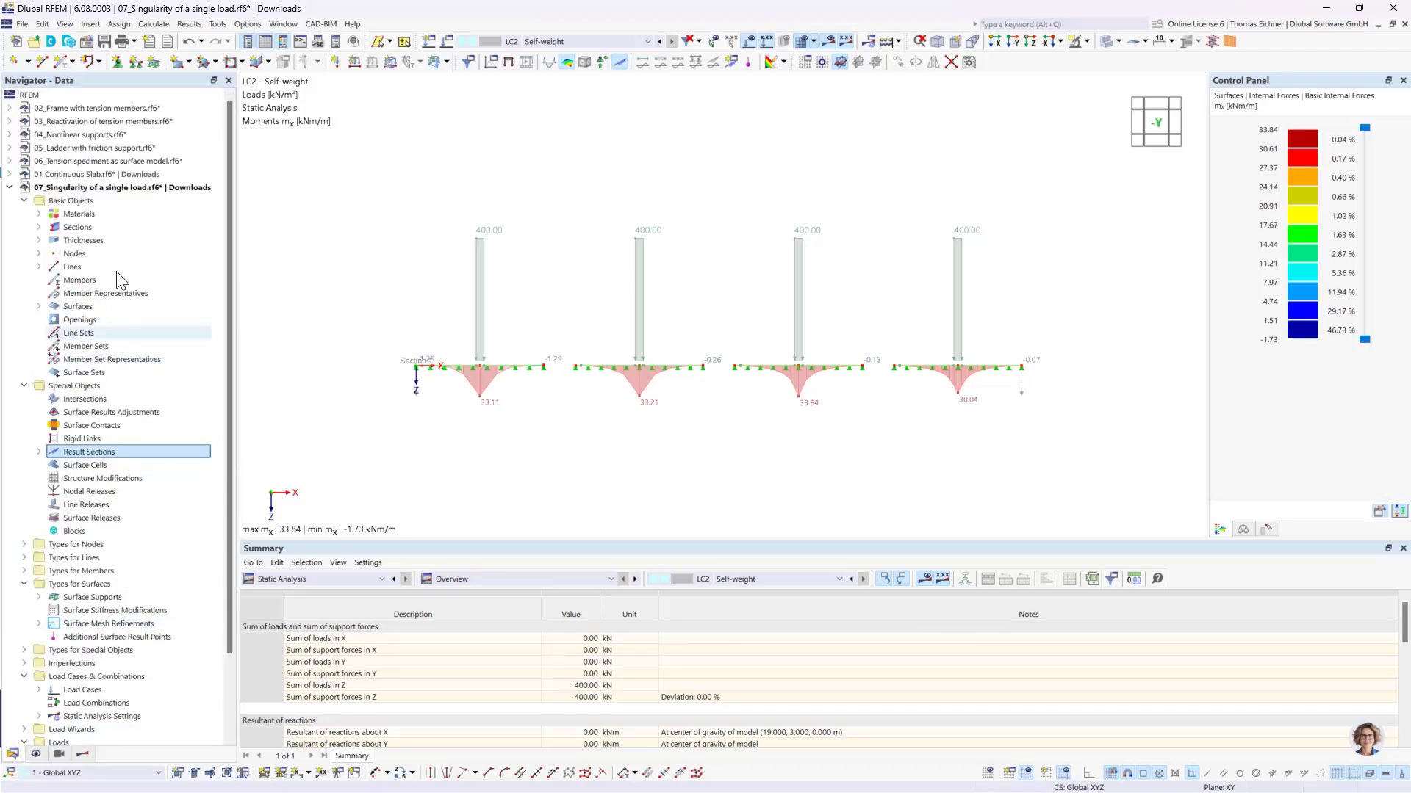
click(10, 188)
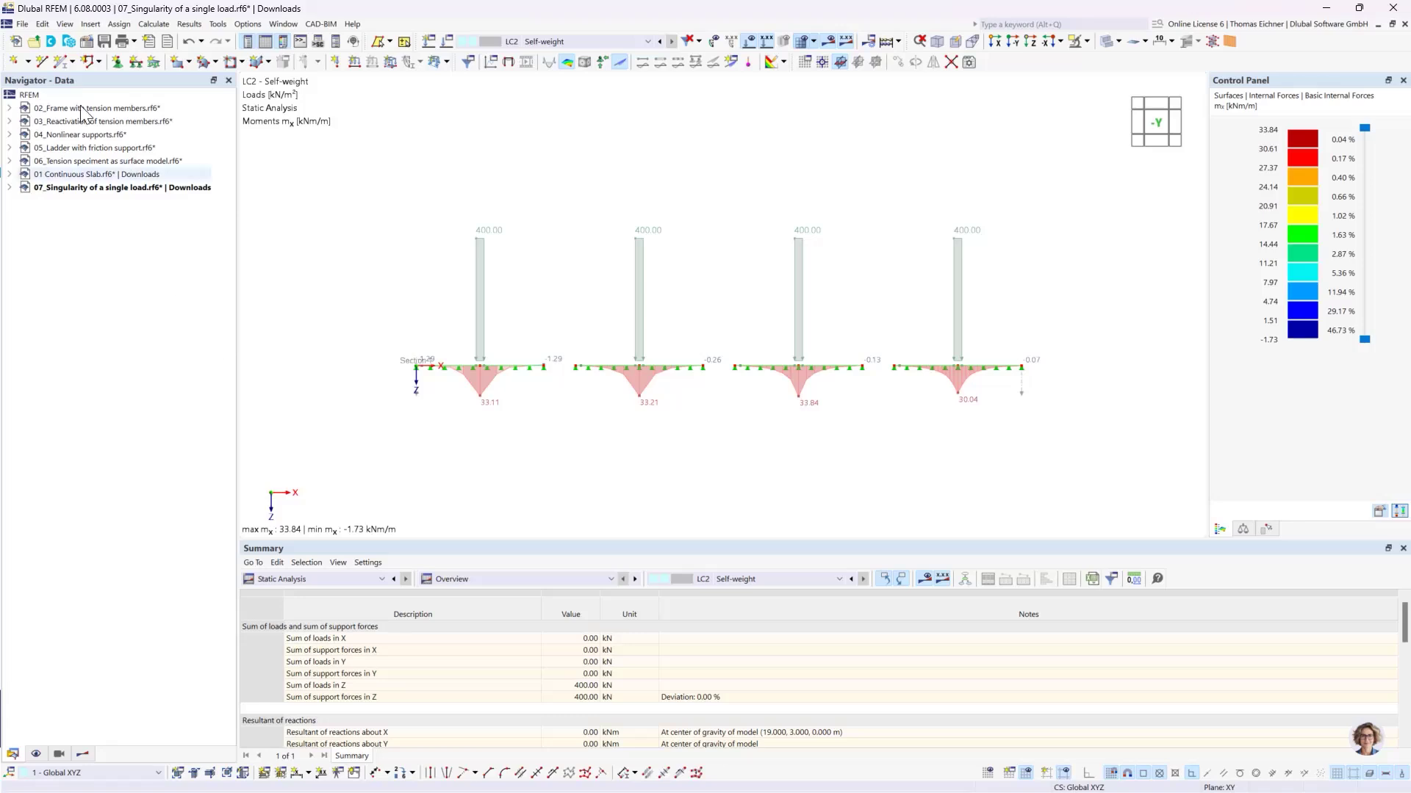
click(16, 42)
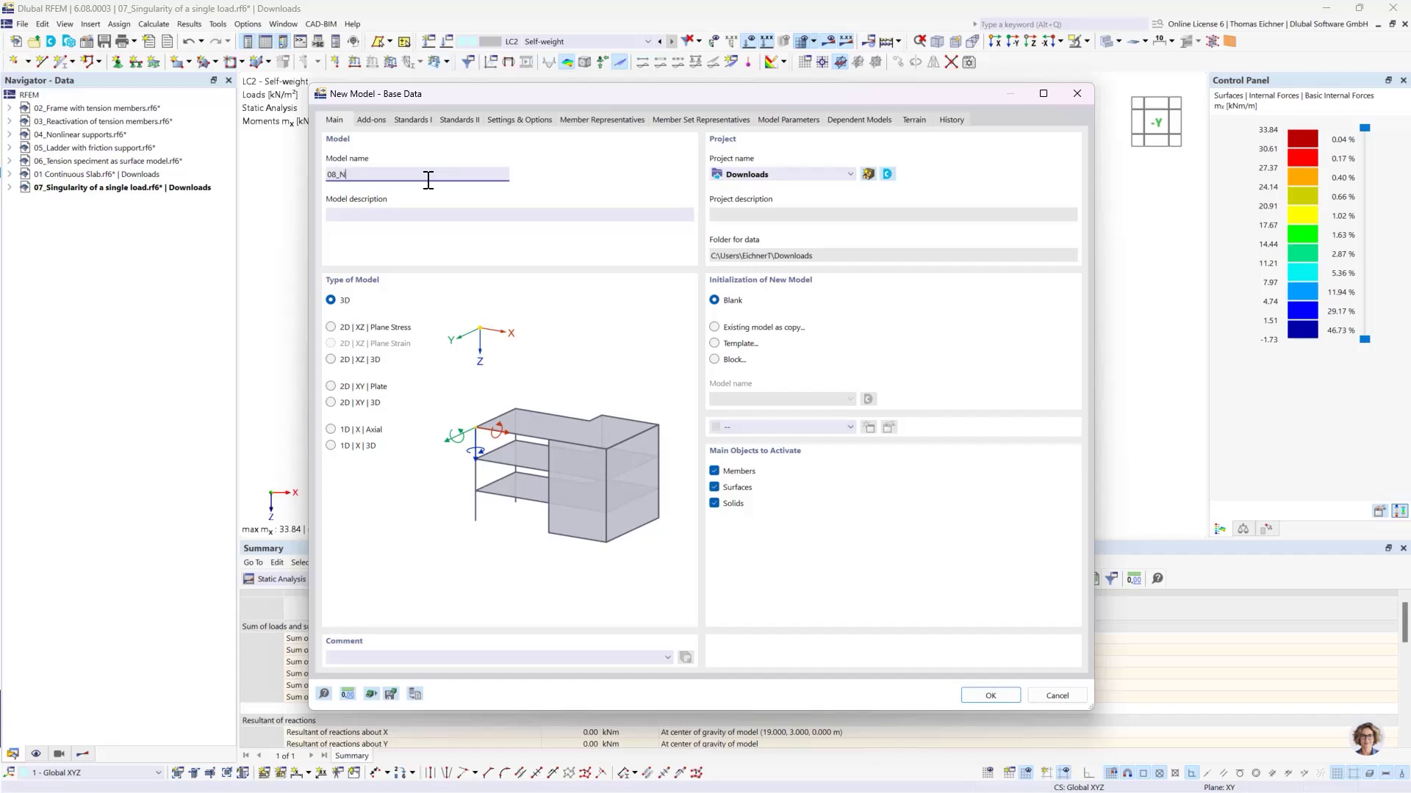
text(odal Support Singularity)
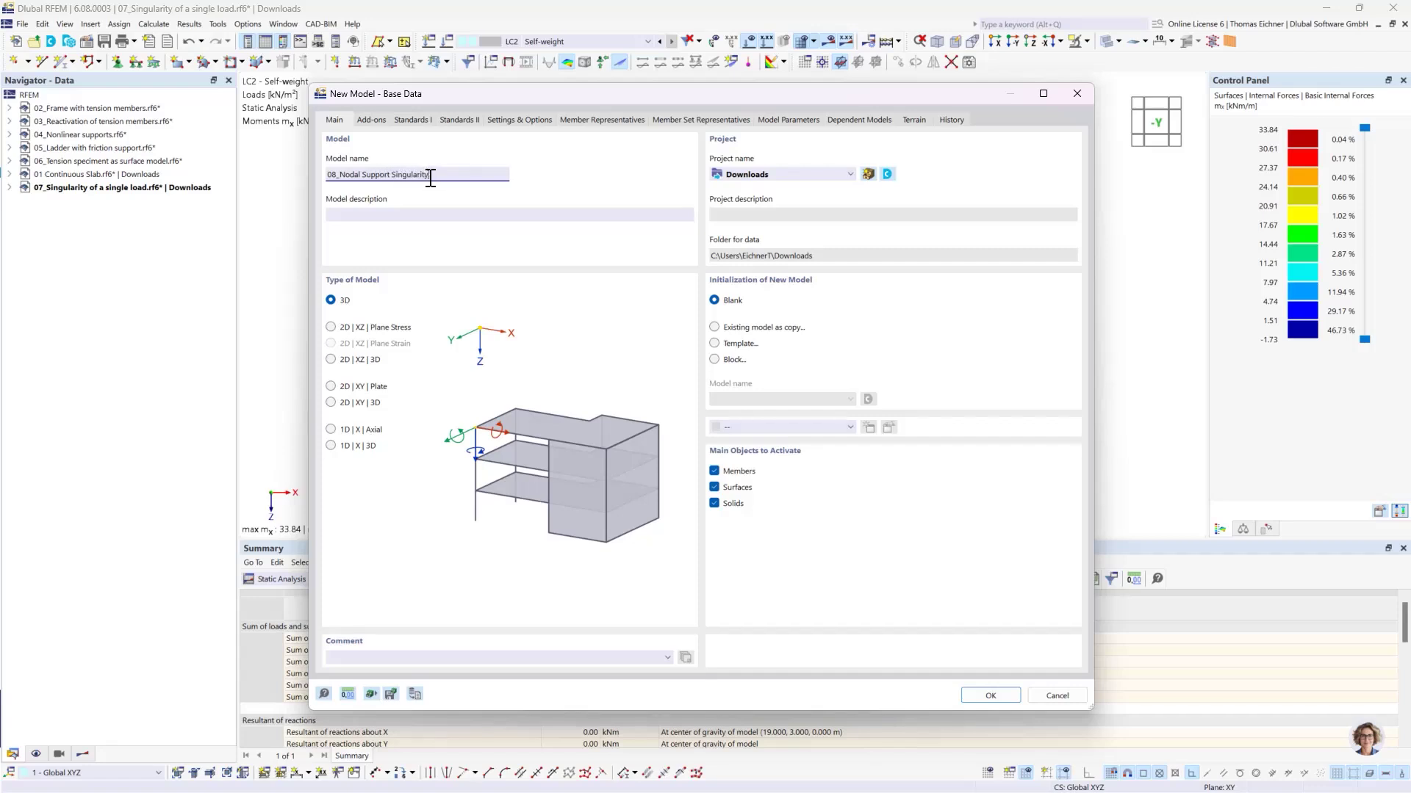